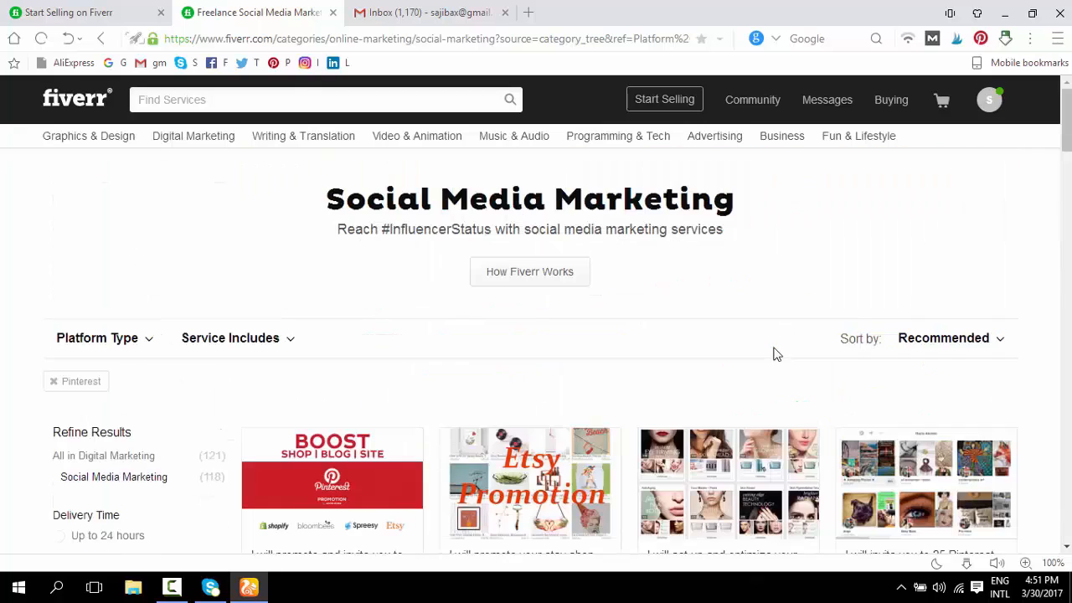
- Open the Pinterest profile setup, manage Pinterest profile and optimize Pinterest page gigs in new tabs
{"action": "scroll", "coordinate": [771, 361], "scroll_direction": "down", "scroll_amount": 3}
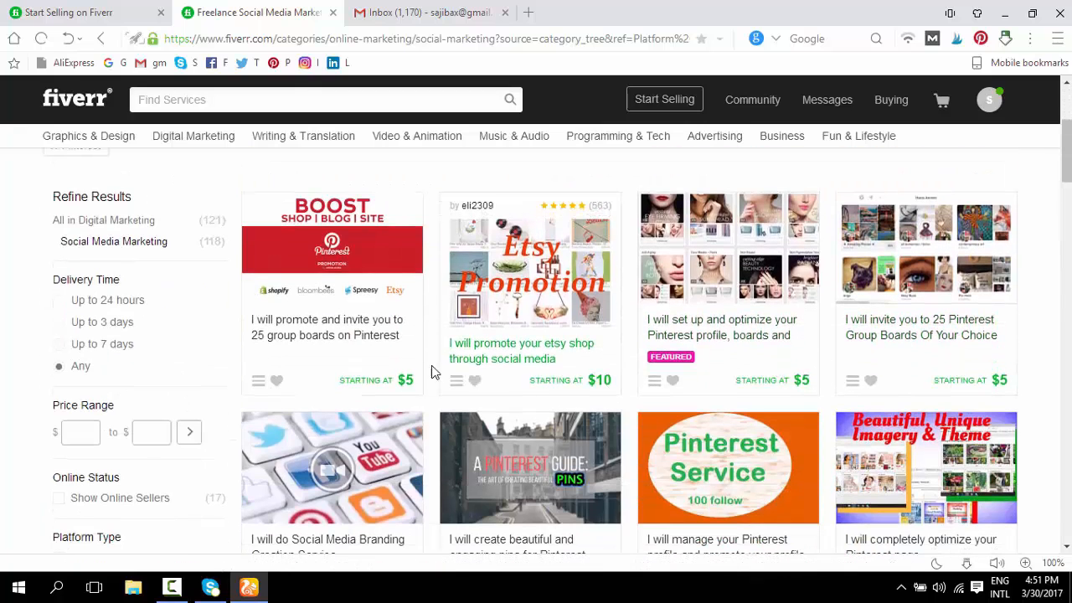
{"action": "right_click", "coordinate": [704, 358]}
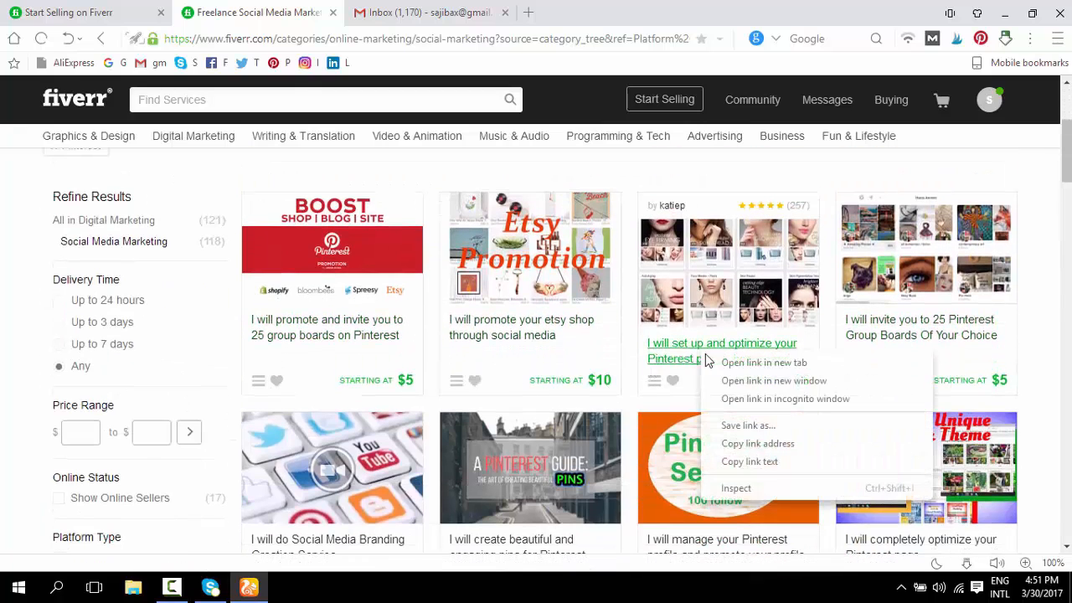
{"action": "left_click", "coordinate": [730, 365]}
{"action": "scroll", "coordinate": [743, 336], "scroll_direction": "down", "scroll_amount": 1}
{"action": "scroll", "coordinate": [743, 336], "scroll_direction": "down", "scroll_amount": 1}
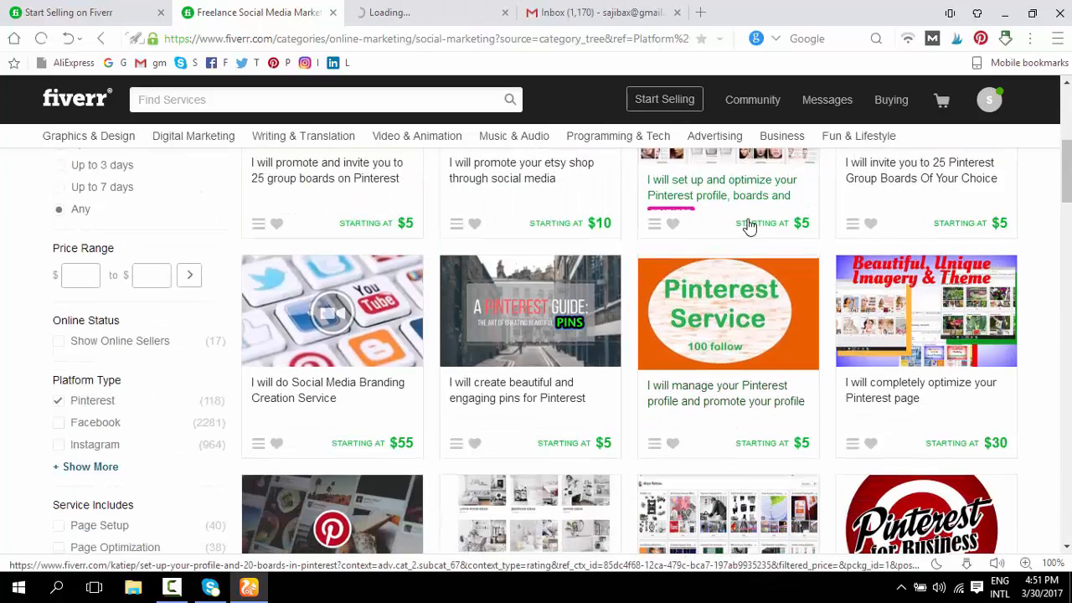
{"action": "right_click", "coordinate": [729, 418]}
{"action": "left_click", "coordinate": [756, 424]}
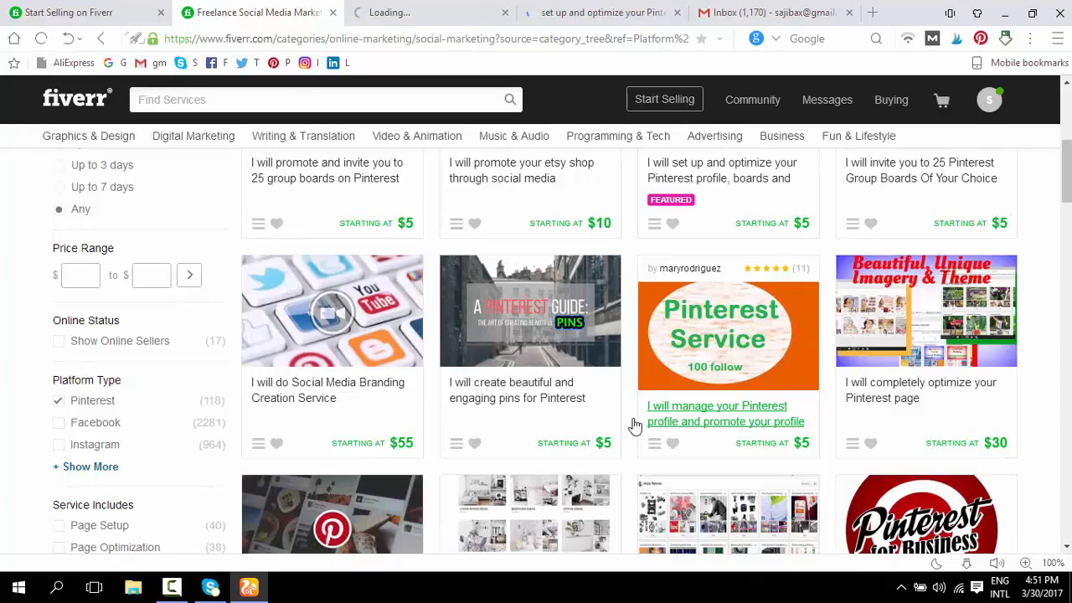
{"action": "right_click", "coordinate": [888, 410]}
{"action": "left_click", "coordinate": [916, 416]}
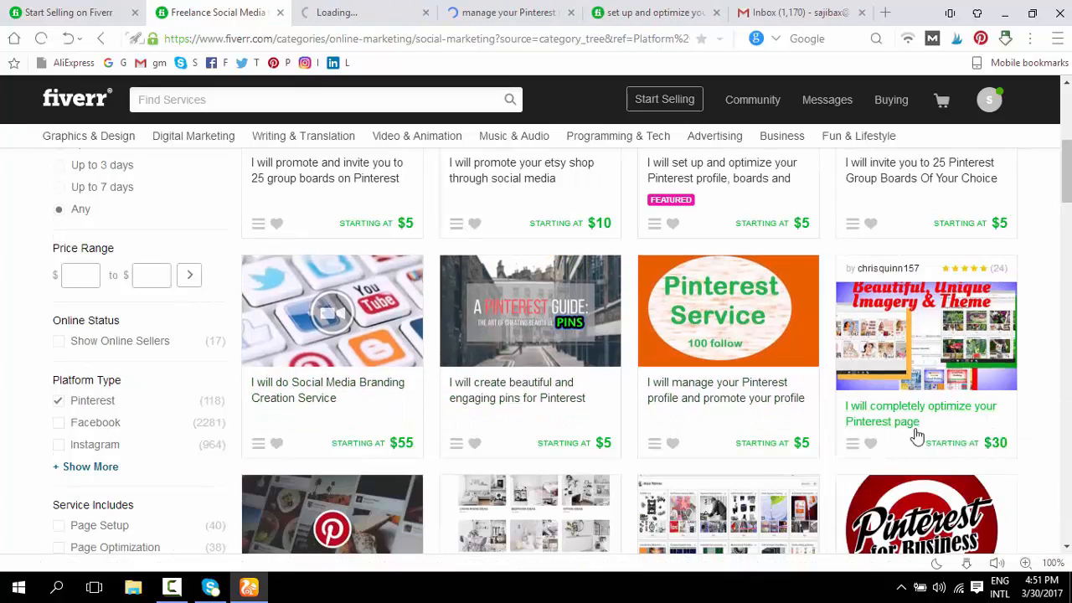
- Open the optimized Pinterest board and Pinterest for Business gigs in new tabs
{"action": "scroll", "coordinate": [790, 431], "scroll_direction": "down", "scroll_amount": 2}
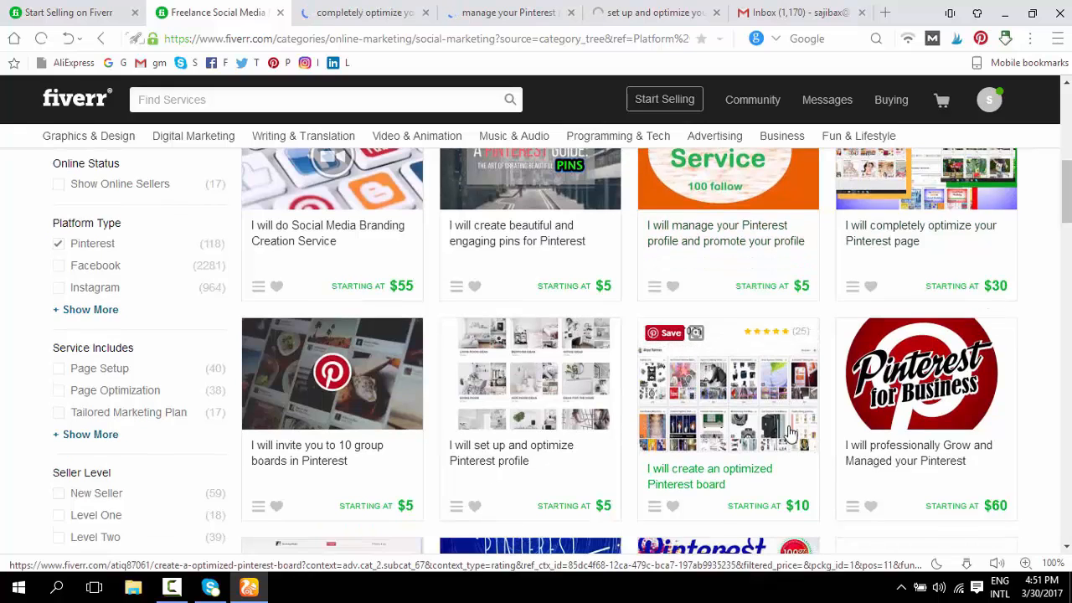
{"action": "scroll", "coordinate": [790, 431], "scroll_direction": "down", "scroll_amount": 2}
{"action": "right_click", "coordinate": [736, 327]}
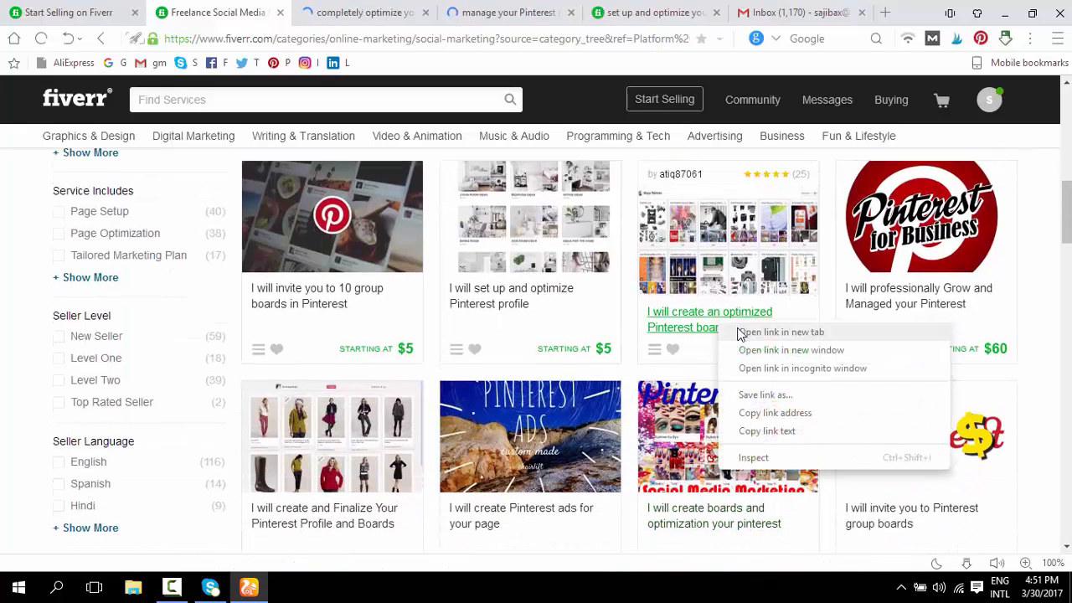
{"action": "left_click", "coordinate": [738, 334]}
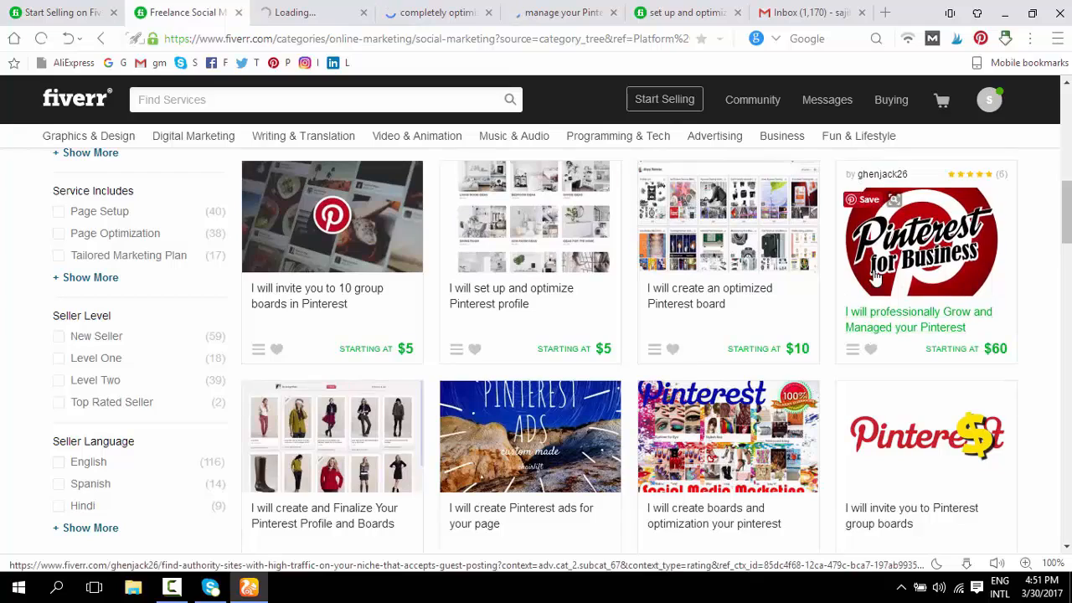
{"action": "scroll", "coordinate": [875, 279], "scroll_direction": "up", "scroll_amount": 1}
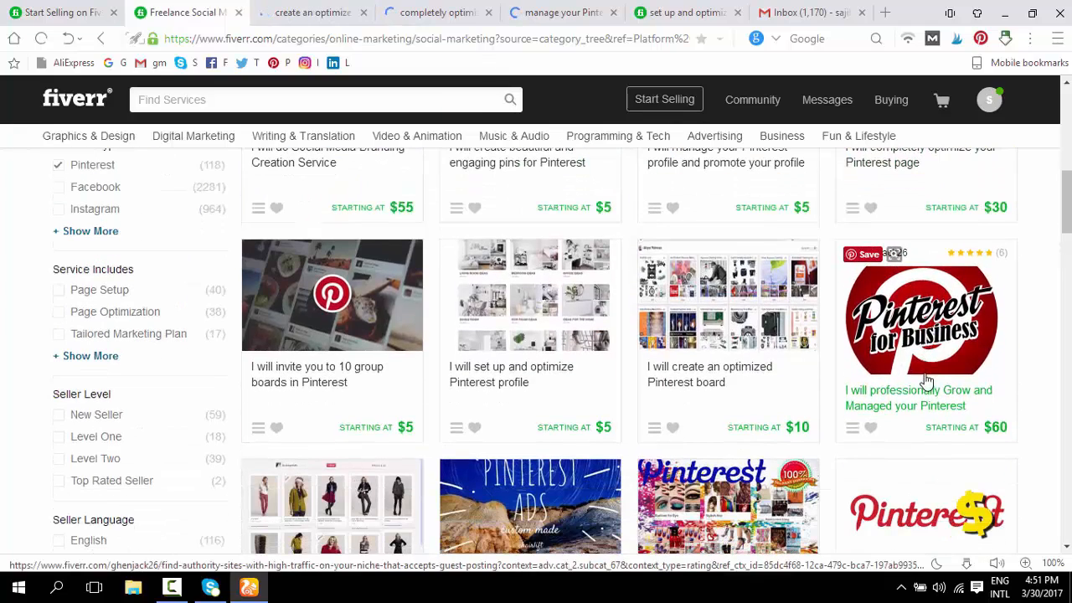
{"action": "right_click", "coordinate": [932, 390]}
{"action": "left_click", "coordinate": [942, 403]}
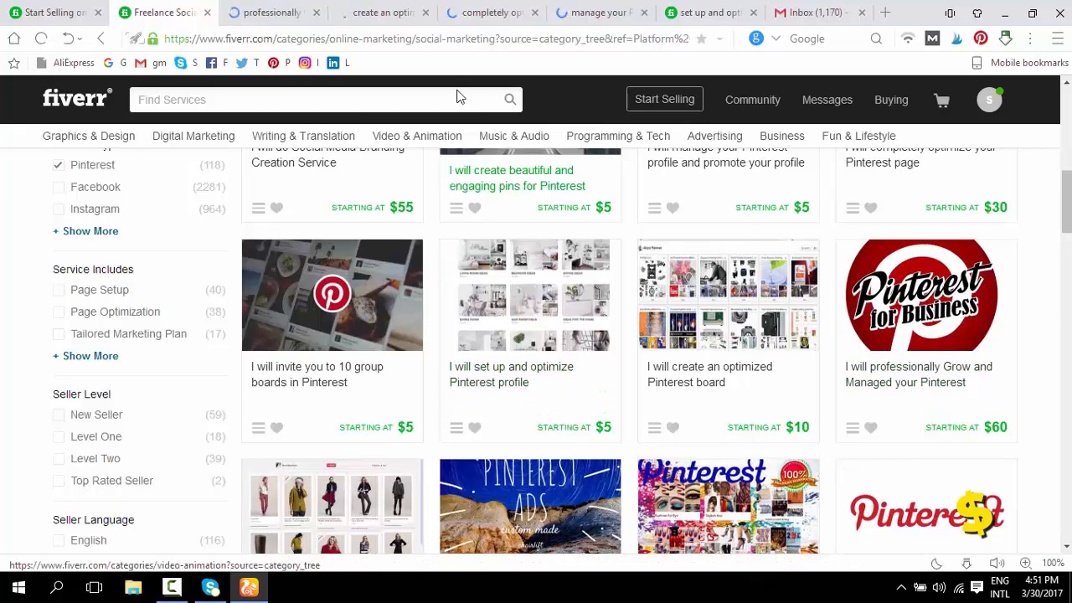
- Review the $5 'manage your Pinterest profile' gig's About This Gig and Order Details
{"action": "left_click", "coordinate": [597, 12]}
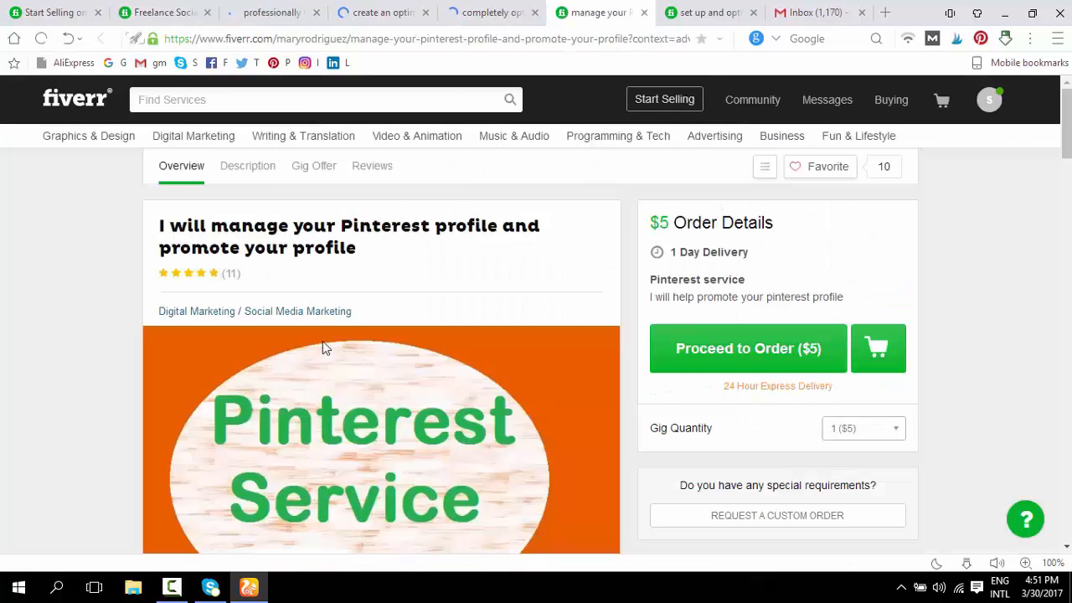
{"action": "scroll", "coordinate": [323, 343], "scroll_direction": "down", "scroll_amount": 5}
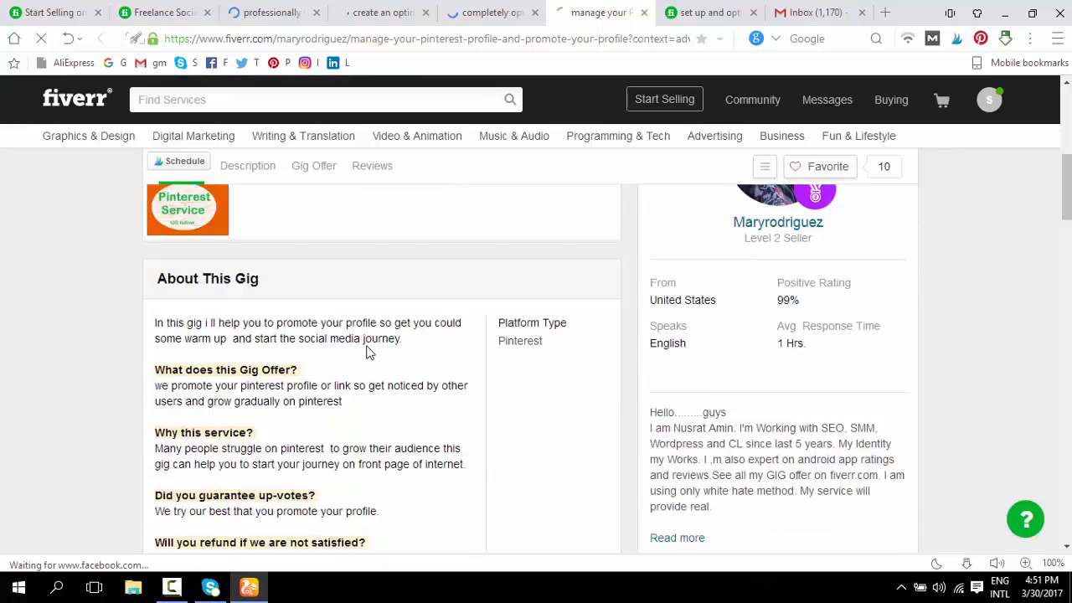
{"action": "scroll", "coordinate": [367, 352], "scroll_direction": "down", "scroll_amount": 3}
{"action": "scroll", "coordinate": [373, 351], "scroll_direction": "up", "scroll_amount": 3}
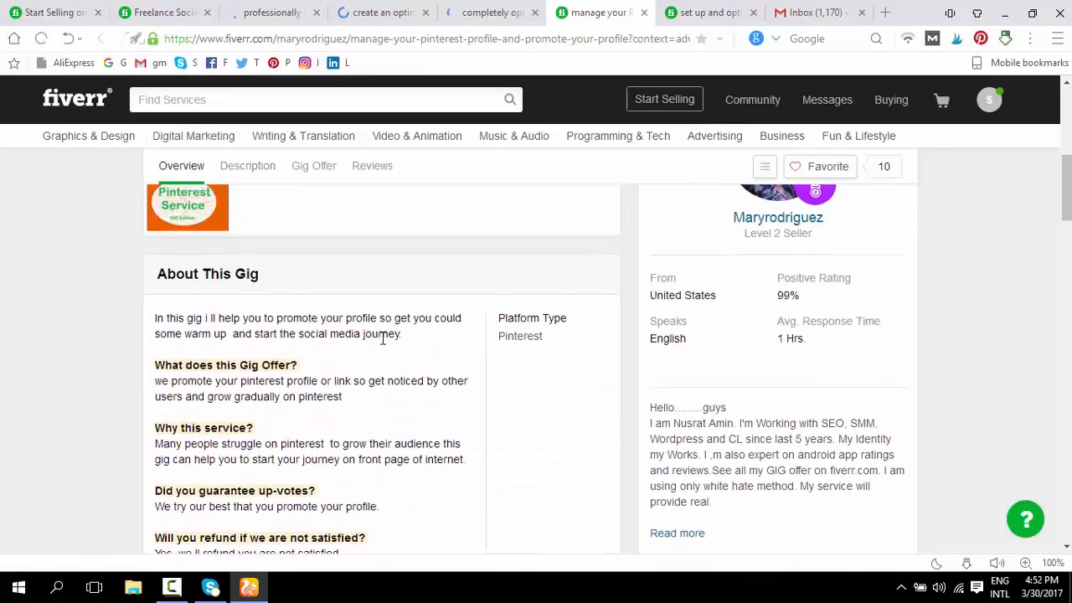
{"action": "scroll", "coordinate": [455, 327], "scroll_direction": "down", "scroll_amount": 5}
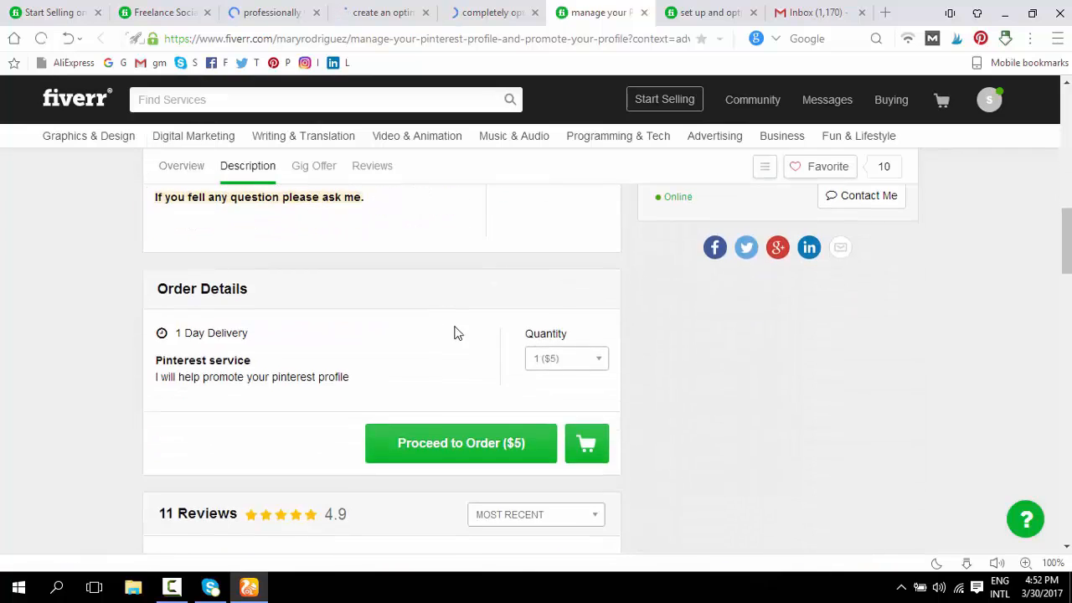
{"action": "scroll", "coordinate": [455, 333], "scroll_direction": "down", "scroll_amount": 3}
{"action": "scroll", "coordinate": [459, 336], "scroll_direction": "up", "scroll_amount": 5}
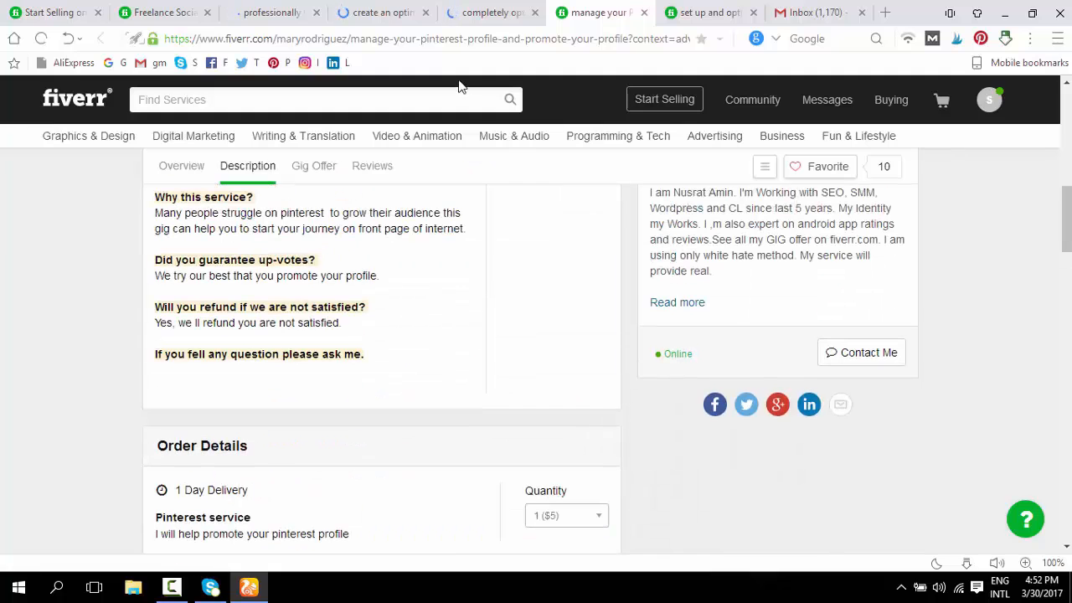
- Compare the optimize-Pinterest gig's $60 Basic, $120 Standard and $230 Premium packages
{"action": "left_click", "coordinate": [505, 17]}
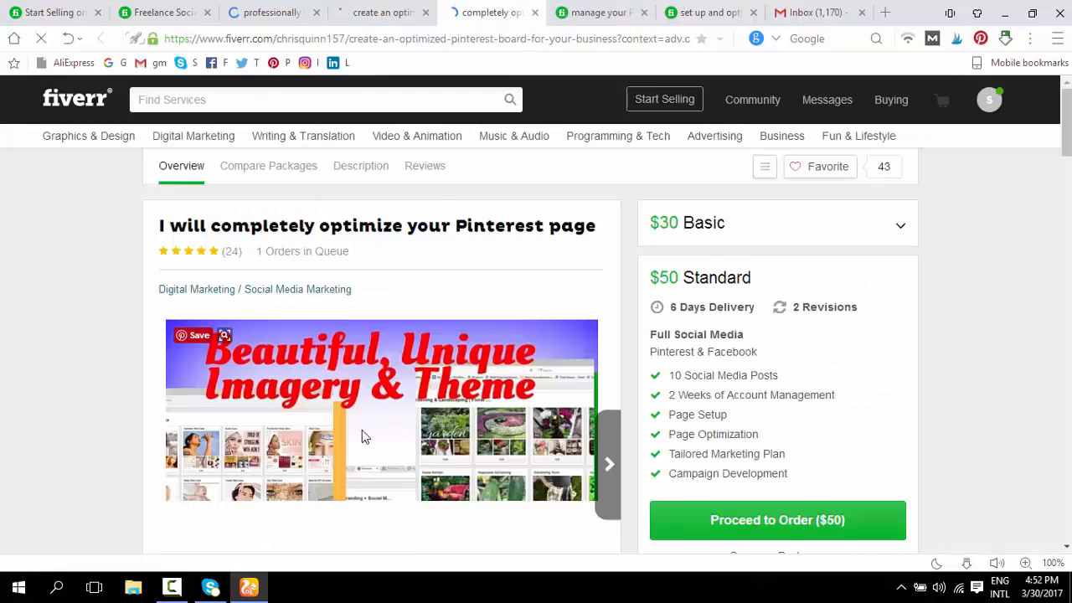
{"action": "scroll", "coordinate": [362, 432], "scroll_direction": "down", "scroll_amount": 6}
{"action": "scroll", "coordinate": [362, 432], "scroll_direction": "down", "scroll_amount": 5}
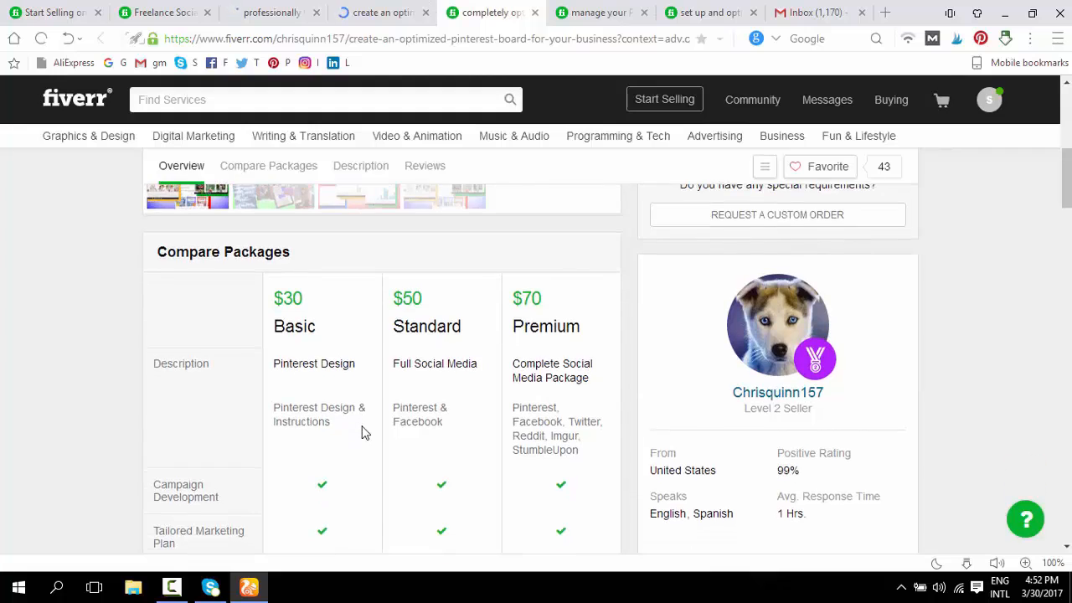
{"action": "scroll", "coordinate": [362, 425], "scroll_direction": "down", "scroll_amount": 4}
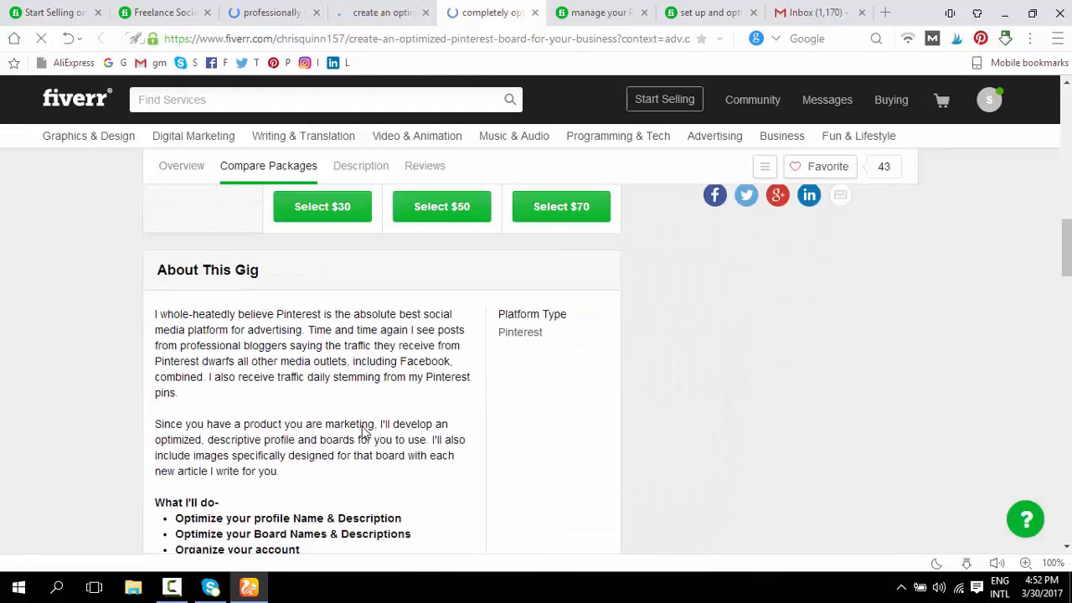
{"action": "scroll", "coordinate": [362, 425], "scroll_direction": "down", "scroll_amount": 3}
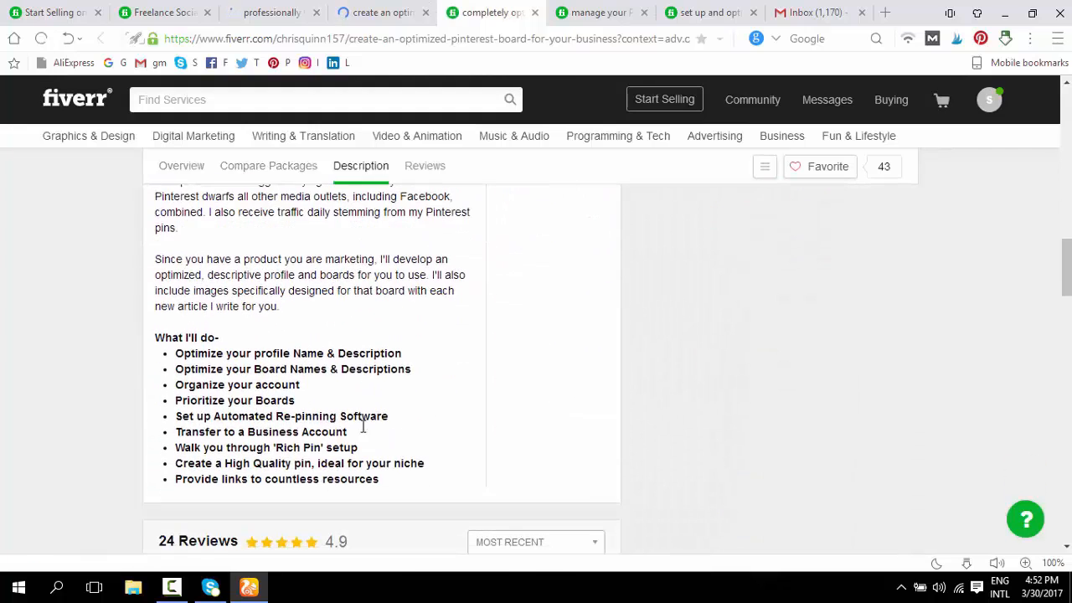
{"action": "scroll", "coordinate": [365, 430], "scroll_direction": "up", "scroll_amount": 2}
{"action": "scroll", "coordinate": [365, 430], "scroll_direction": "up", "scroll_amount": 2}
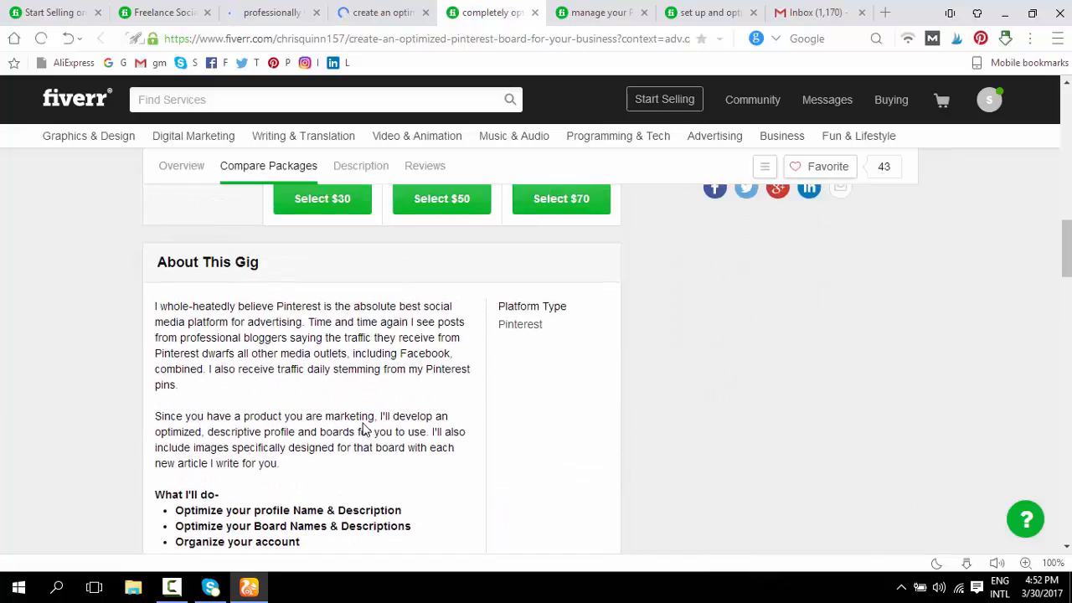
{"action": "scroll", "coordinate": [364, 430], "scroll_direction": "down", "scroll_amount": 2}
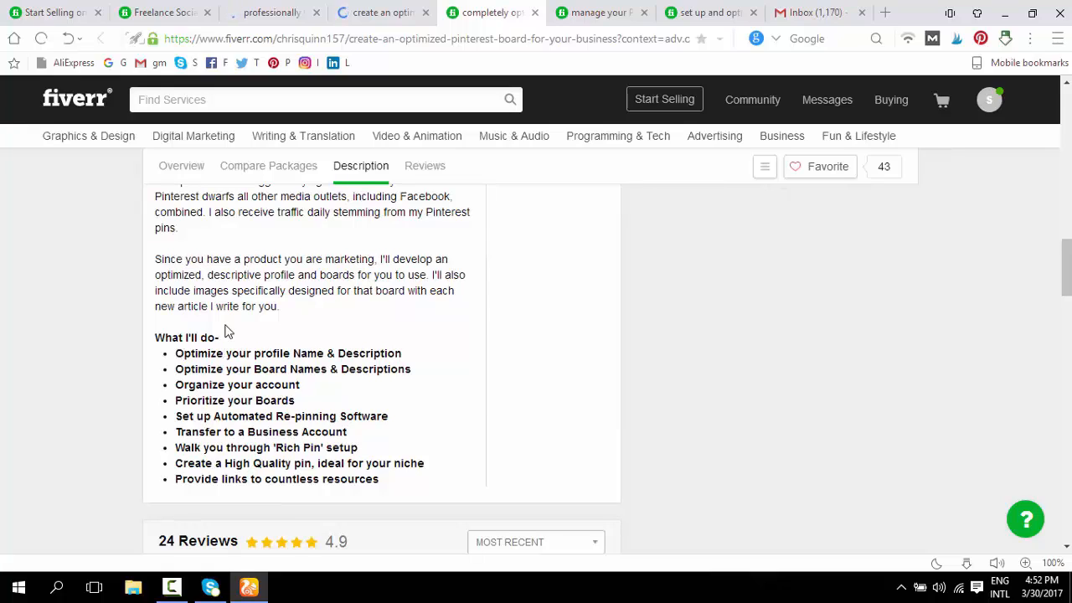
- Highlight the What I'll do heading and description paragraphs to study the gig's offerings
{"action": "left_click_drag", "start_coordinate": [233, 342], "coordinate": [156, 339]}
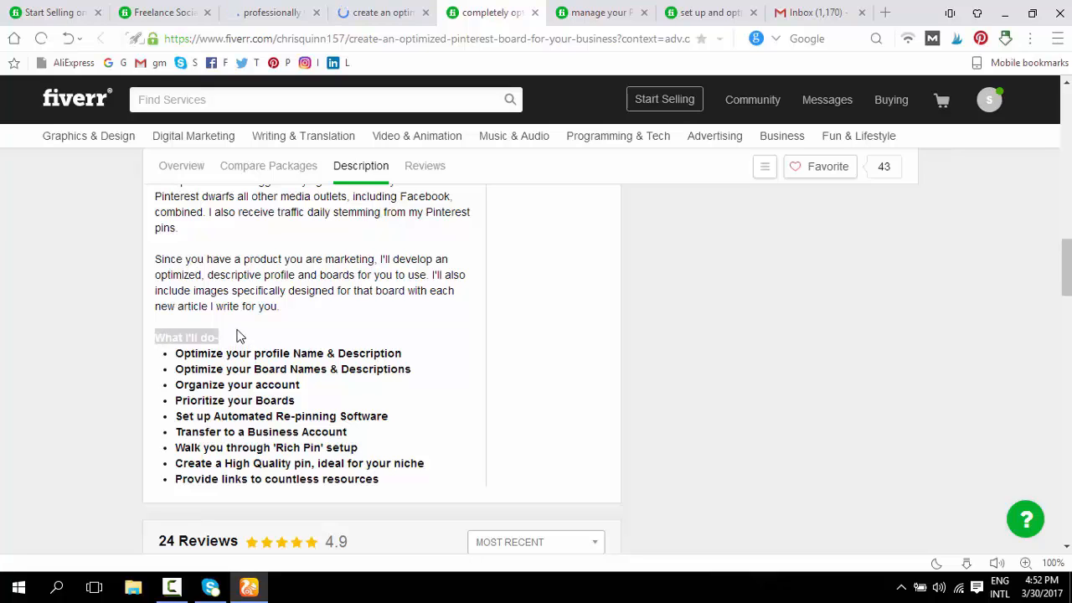
{"action": "scroll", "coordinate": [263, 350], "scroll_direction": "down", "scroll_amount": 1}
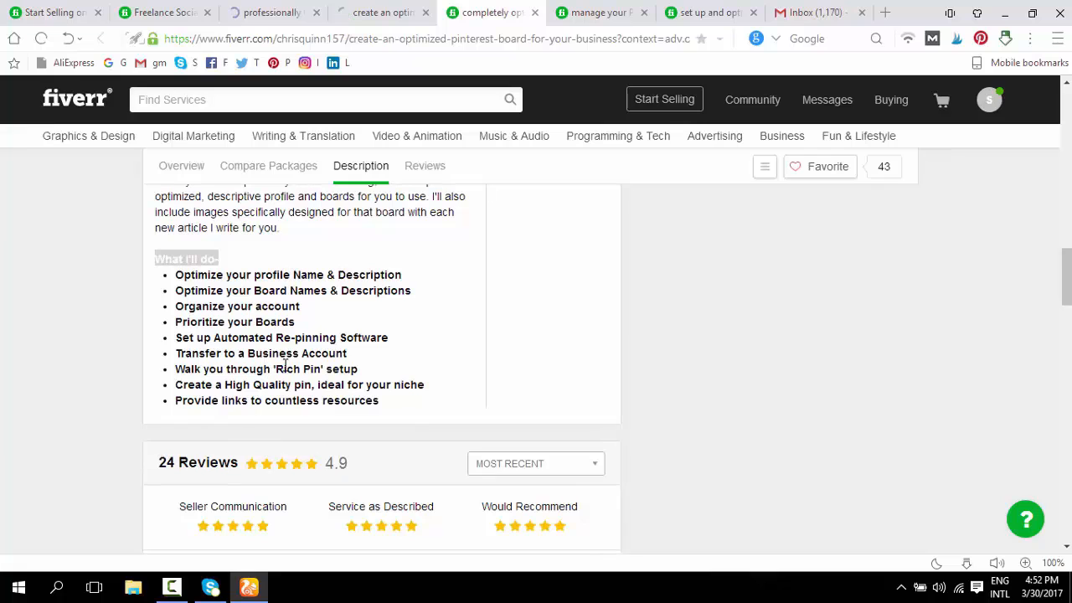
{"action": "scroll", "coordinate": [285, 366], "scroll_direction": "up", "scroll_amount": 1}
{"action": "scroll", "coordinate": [283, 374], "scroll_direction": "up", "scroll_amount": 2}
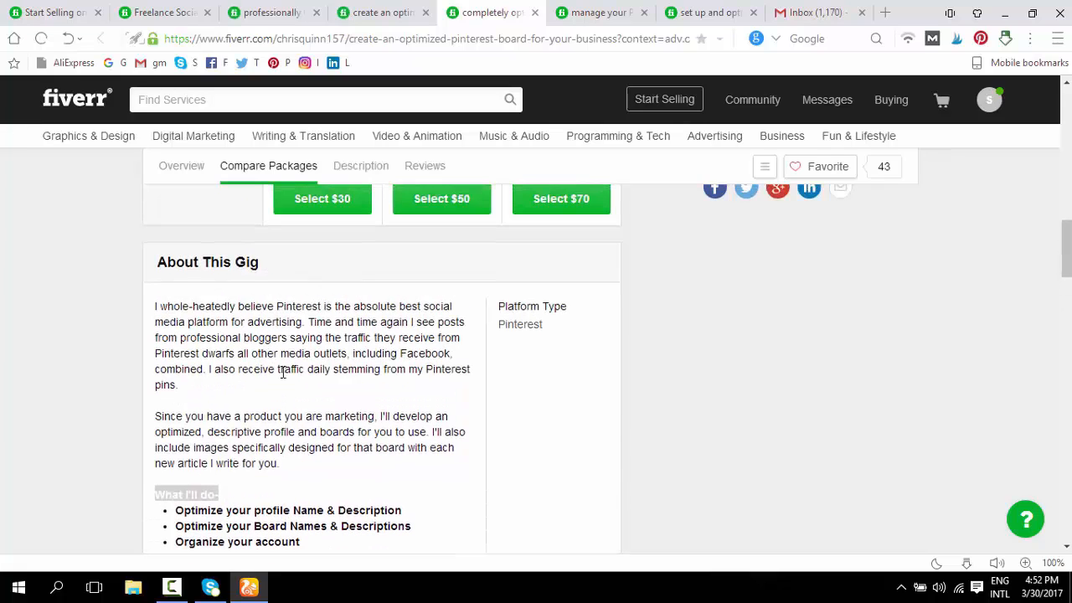
{"action": "scroll", "coordinate": [218, 348], "scroll_direction": "up", "scroll_amount": 2}
{"action": "scroll", "coordinate": [243, 387], "scroll_direction": "down", "scroll_amount": 2}
{"action": "left_click_drag", "start_coordinate": [228, 387], "coordinate": [157, 306]}
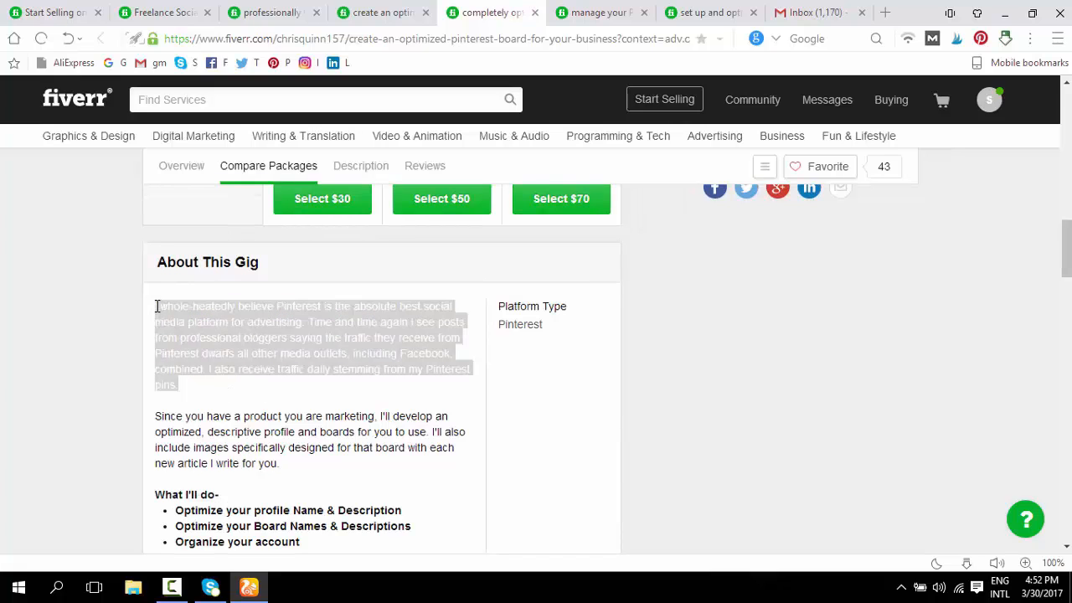
{"action": "scroll", "coordinate": [231, 376], "scroll_direction": "down", "scroll_amount": 4}
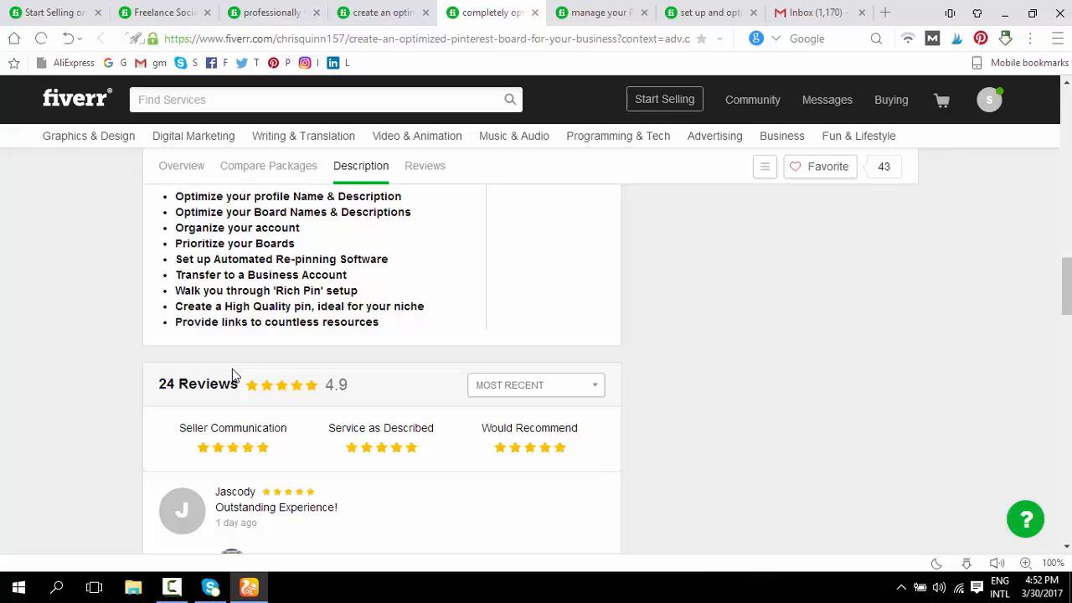
{"action": "scroll", "coordinate": [234, 369], "scroll_direction": "up", "scroll_amount": 2}
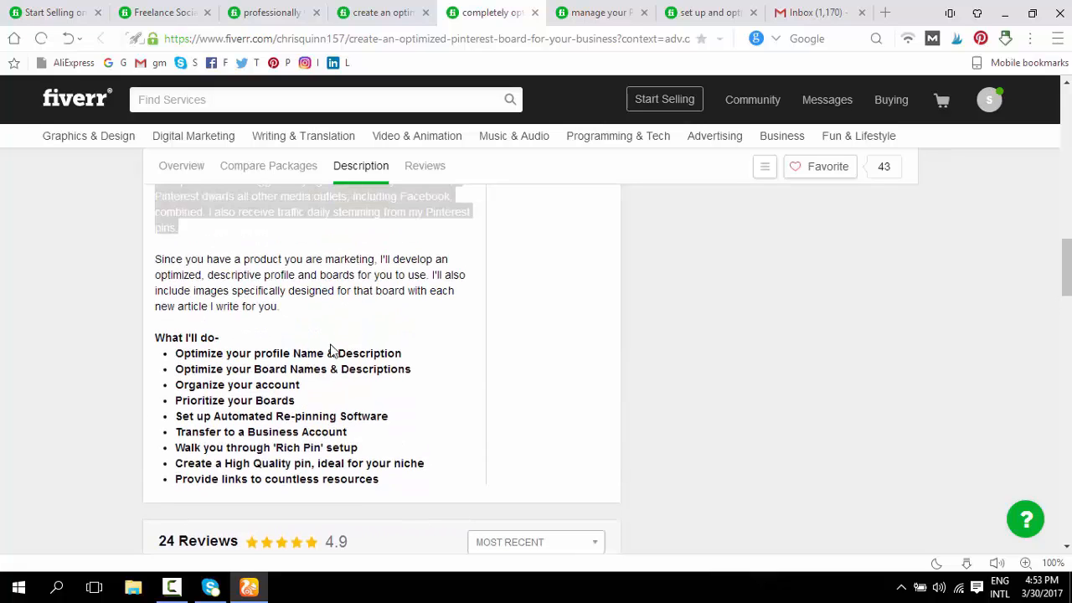
{"action": "scroll", "coordinate": [243, 368], "scroll_direction": "down", "scroll_amount": 2}
{"action": "scroll", "coordinate": [179, 303], "scroll_direction": "up", "scroll_amount": 2}
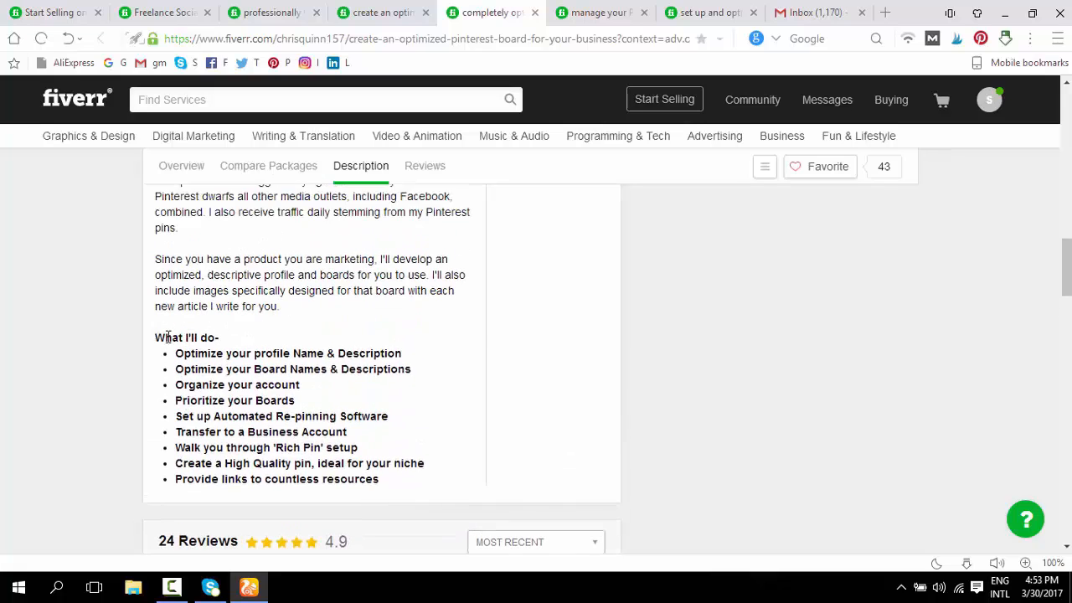
{"action": "left_click_drag", "start_coordinate": [154, 337], "coordinate": [387, 484]}
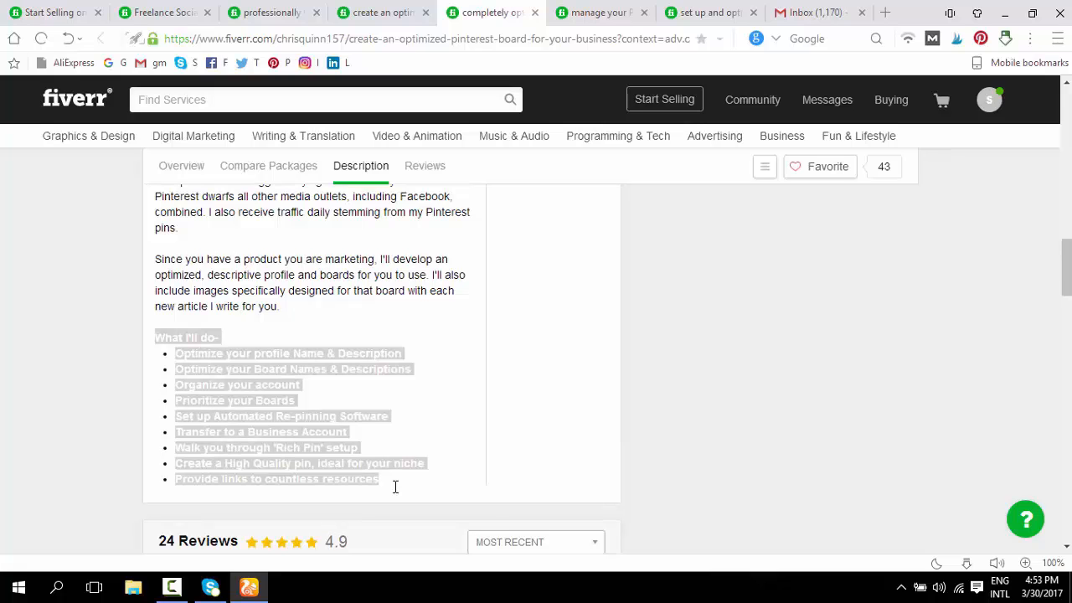
{"action": "left_click", "coordinate": [269, 12]}
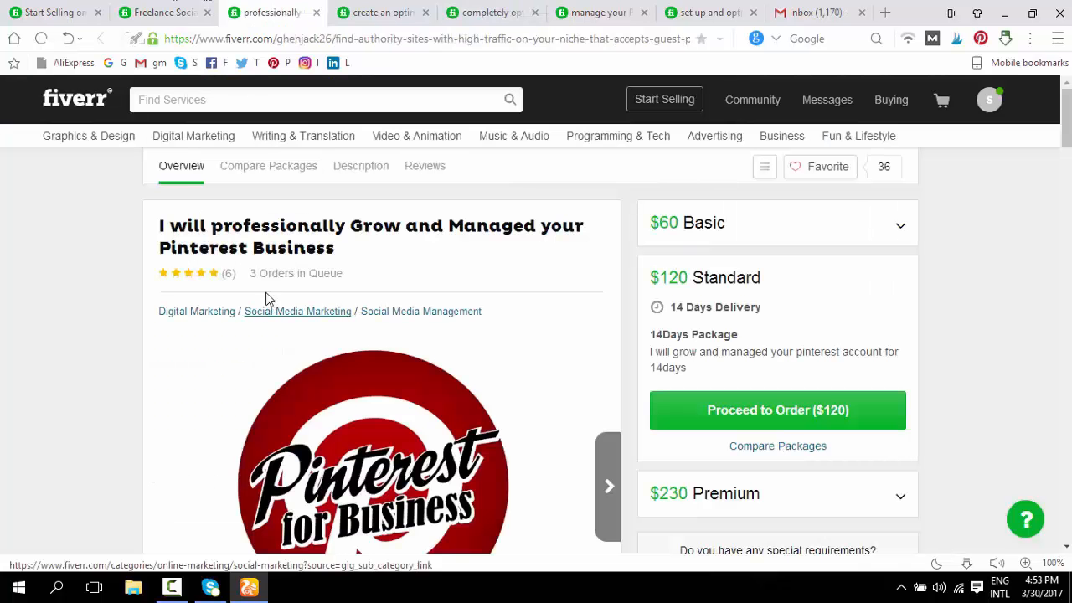
- Reload the Start Selling page and proceed to Become a Seller
{"action": "left_click", "coordinate": [71, 14]}
{"action": "scroll", "coordinate": [735, 293], "scroll_direction": "down", "scroll_amount": 3}
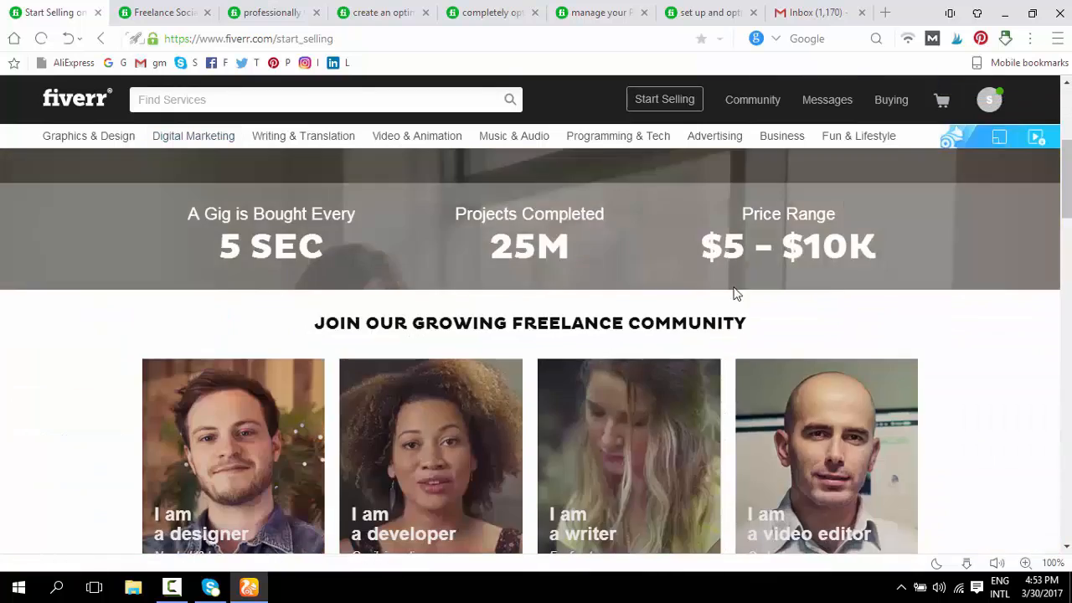
{"action": "scroll", "coordinate": [735, 292], "scroll_direction": "up", "scroll_amount": 3}
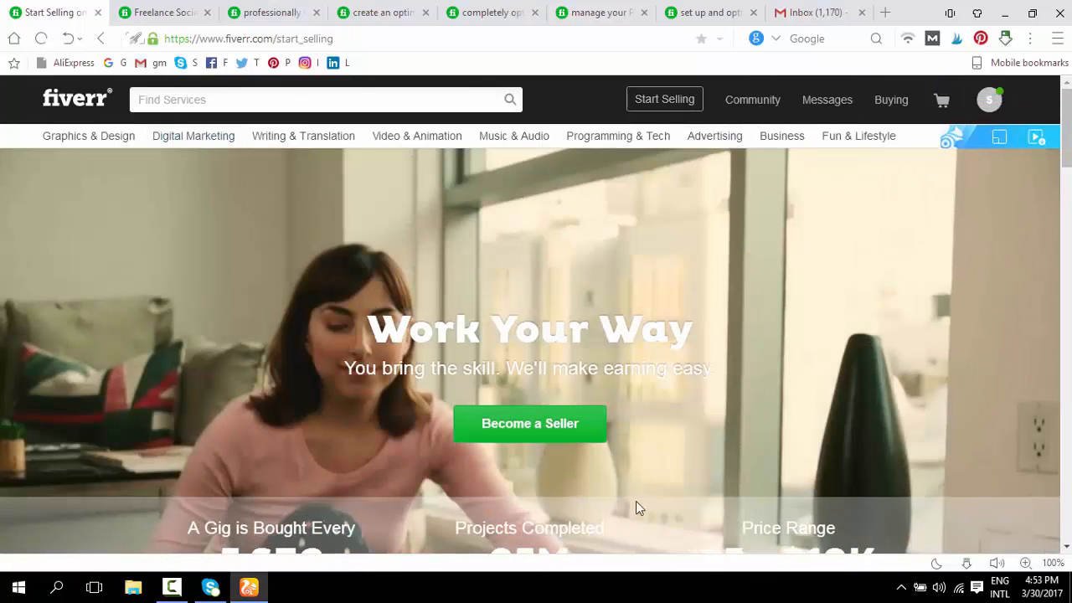
{"action": "left_click", "coordinate": [637, 104]}
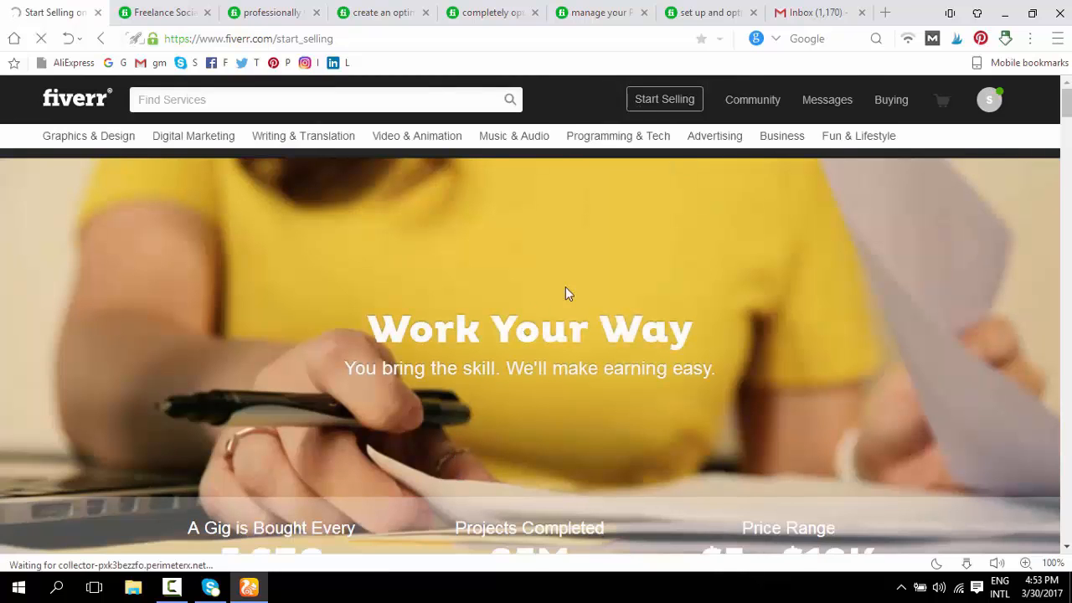
{"action": "scroll", "coordinate": [630, 377], "scroll_direction": "down", "scroll_amount": 2}
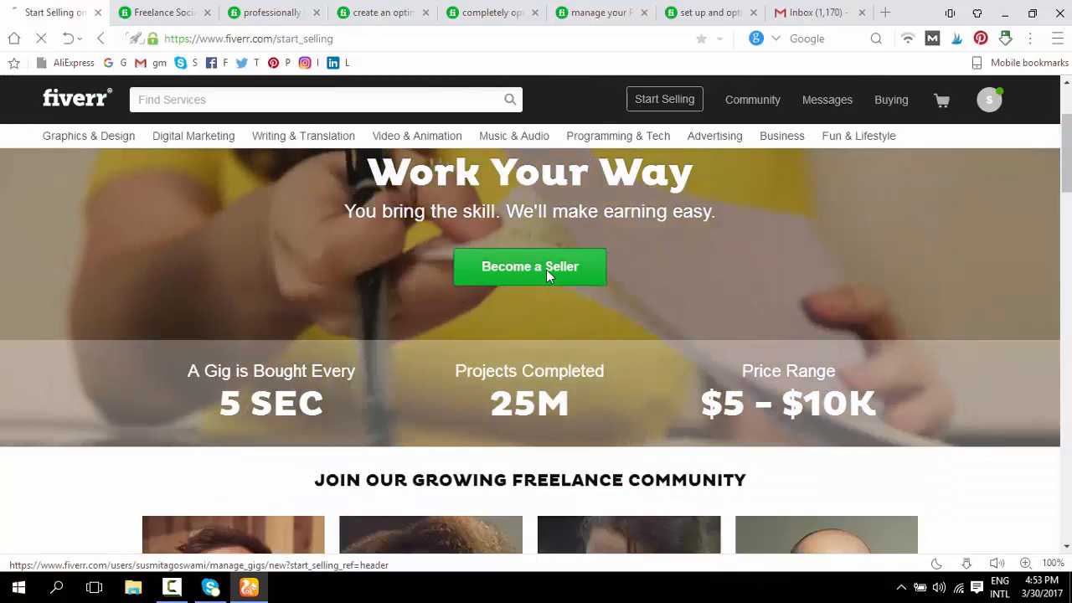
{"action": "left_click", "coordinate": [546, 269]}
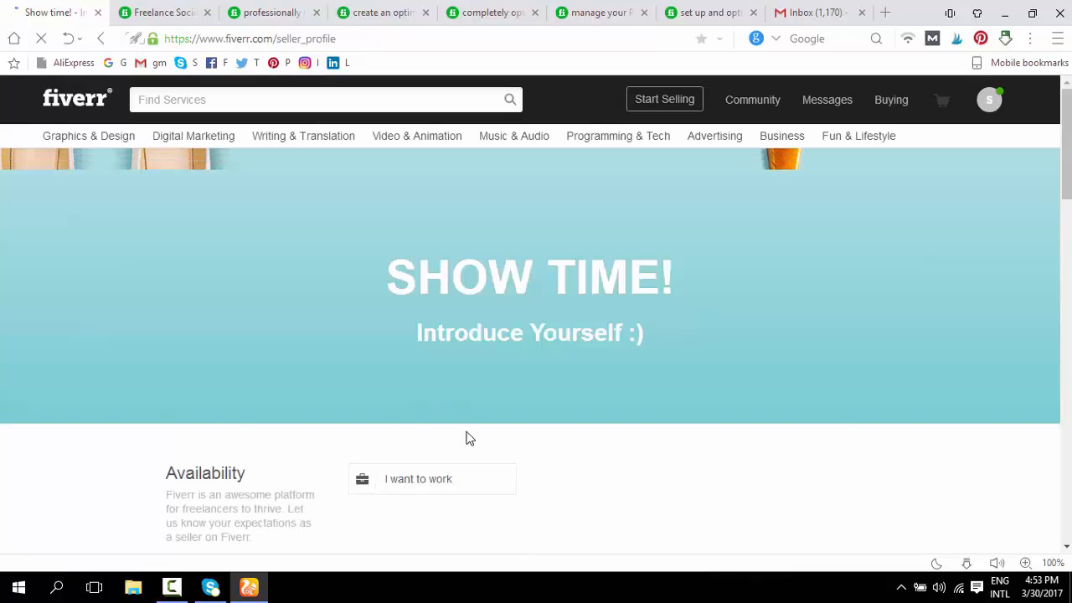
- Set availability to Full Time, More than 30 hours a week, Less than $500 per month
{"action": "scroll", "coordinate": [469, 439], "scroll_direction": "down", "scroll_amount": 4}
{"action": "scroll", "coordinate": [472, 427], "scroll_direction": "up", "scroll_amount": 4}
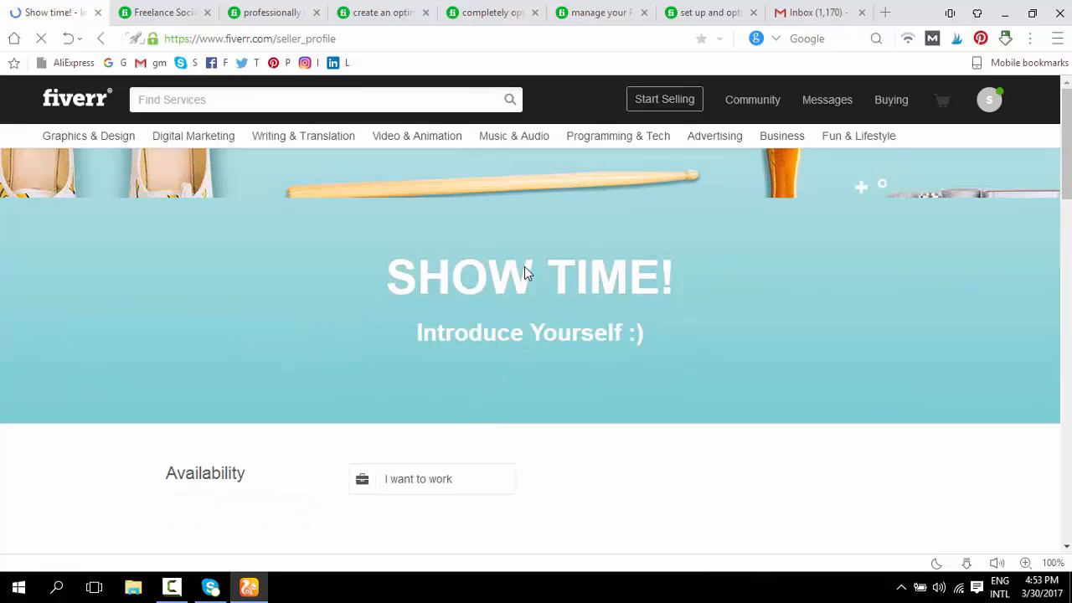
{"action": "scroll", "coordinate": [488, 335], "scroll_direction": "down", "scroll_amount": 2}
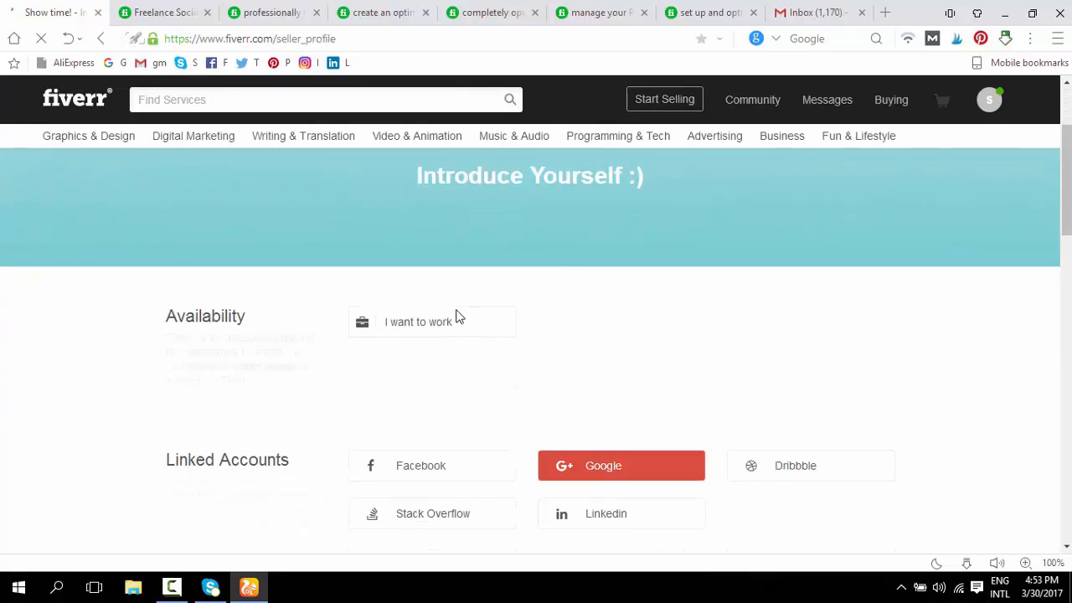
{"action": "left_click", "coordinate": [461, 324]}
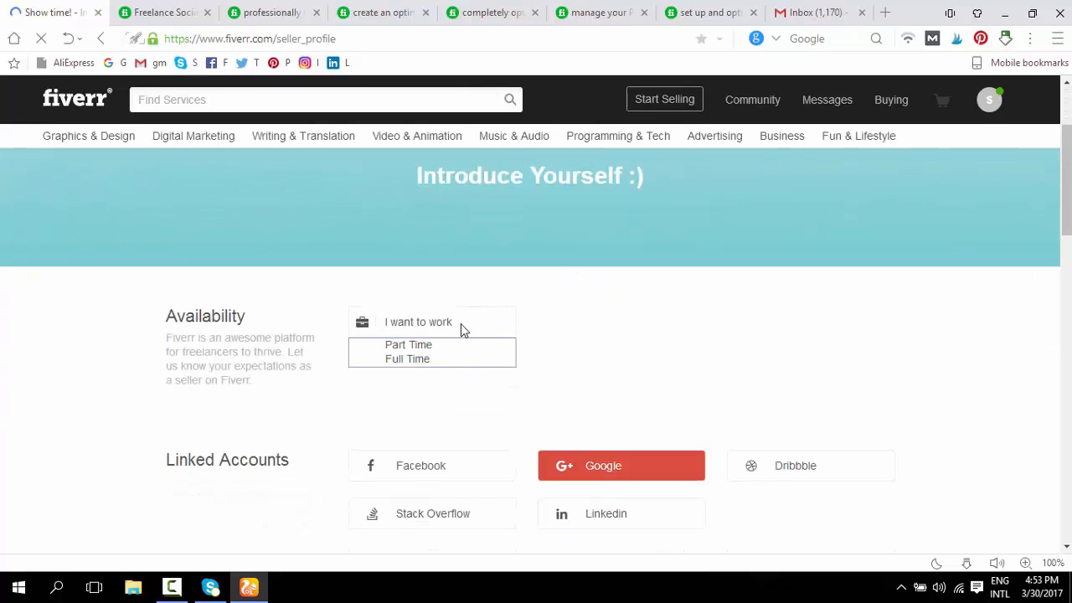
{"action": "left_click", "coordinate": [429, 361]}
{"action": "left_click", "coordinate": [663, 324]}
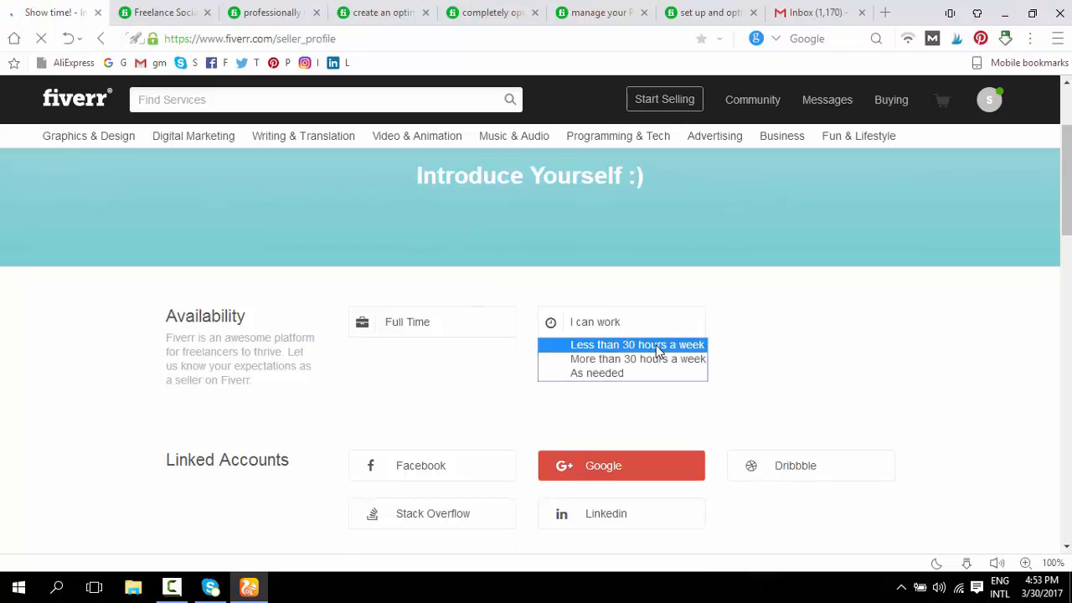
{"action": "left_click", "coordinate": [656, 360]}
{"action": "left_click", "coordinate": [804, 333]}
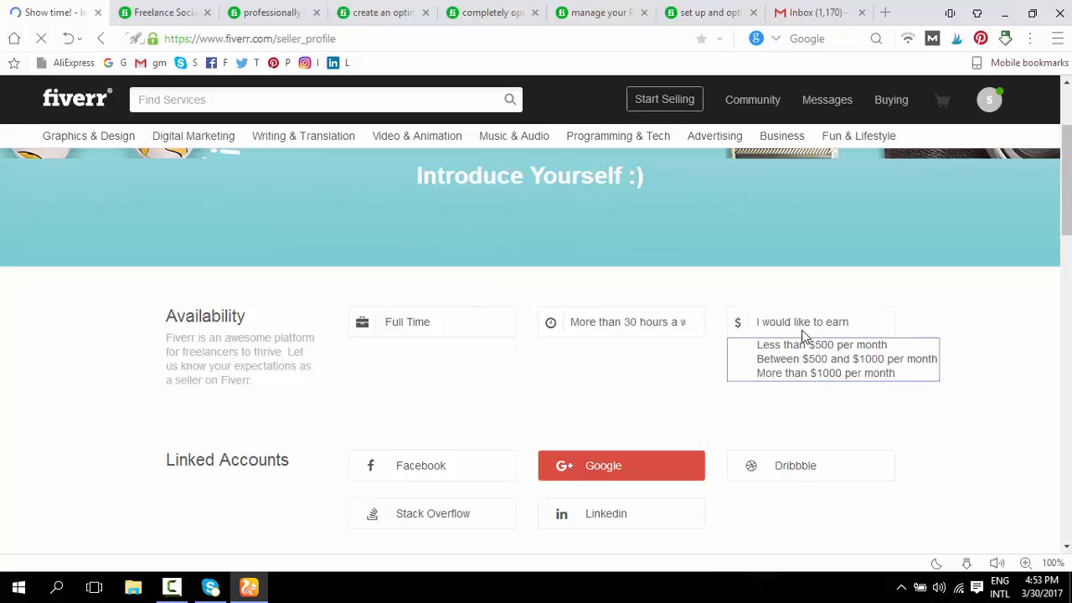
{"action": "left_click", "coordinate": [803, 341]}
- Answer Yes under Skills to bring up the skill form
{"action": "scroll", "coordinate": [804, 347], "scroll_direction": "down", "scroll_amount": 4}
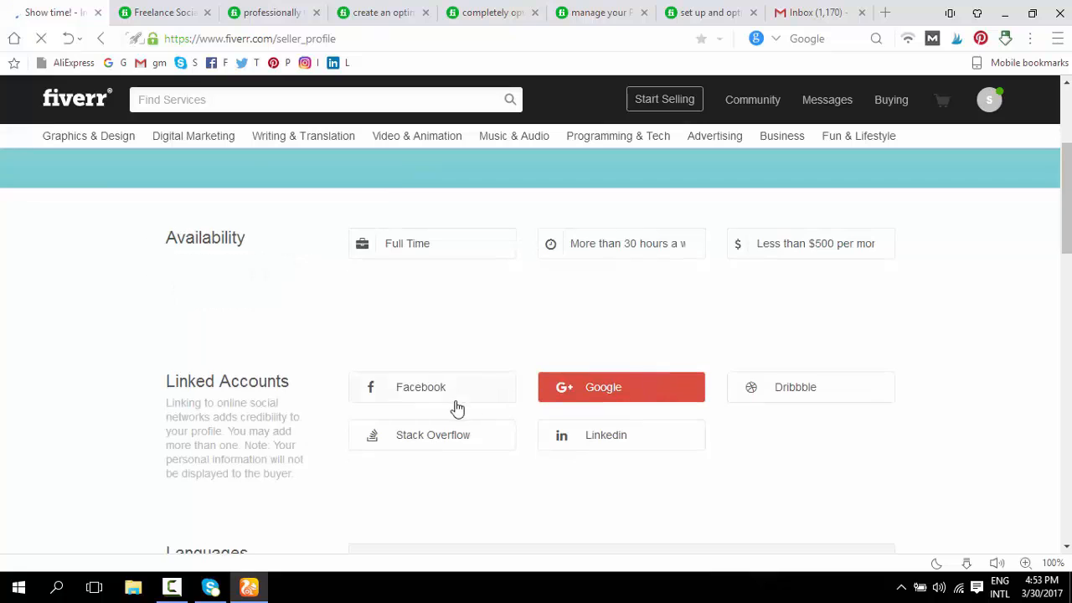
{"action": "scroll", "coordinate": [611, 276], "scroll_direction": "down", "scroll_amount": 2}
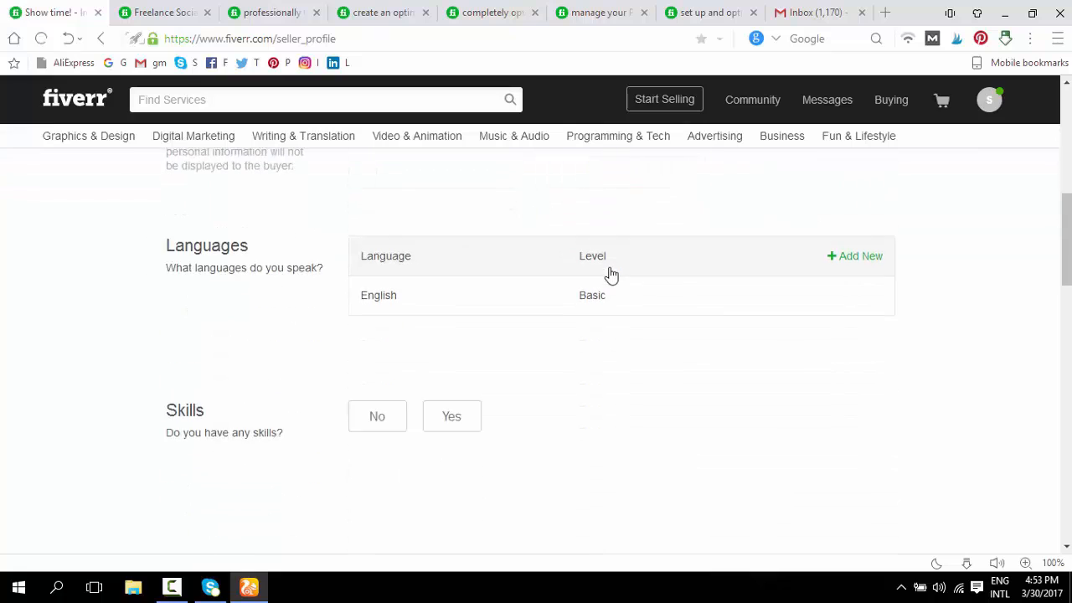
{"action": "scroll", "coordinate": [403, 337], "scroll_direction": "down", "scroll_amount": 2}
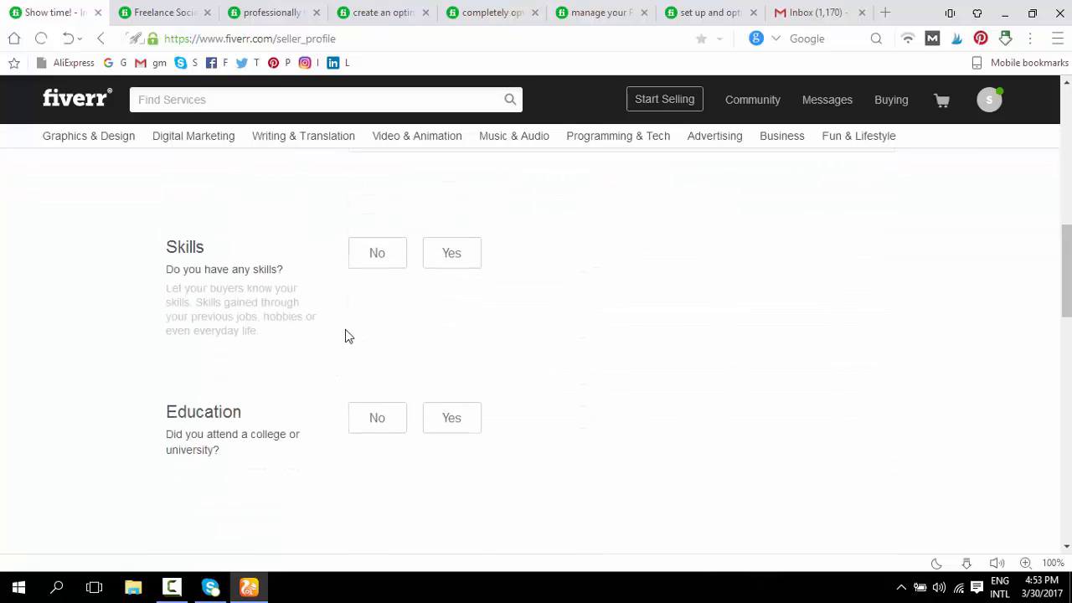
{"action": "left_click", "coordinate": [445, 261]}
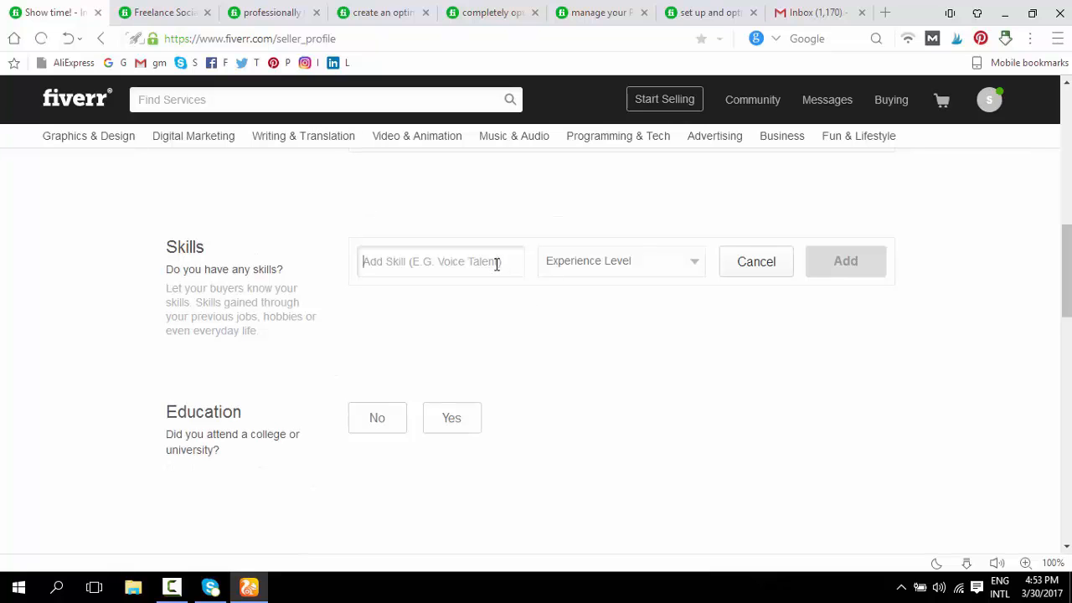
- Add Social Media Marketing as an Expert-level skill
{"action": "type", "text": "Social"}
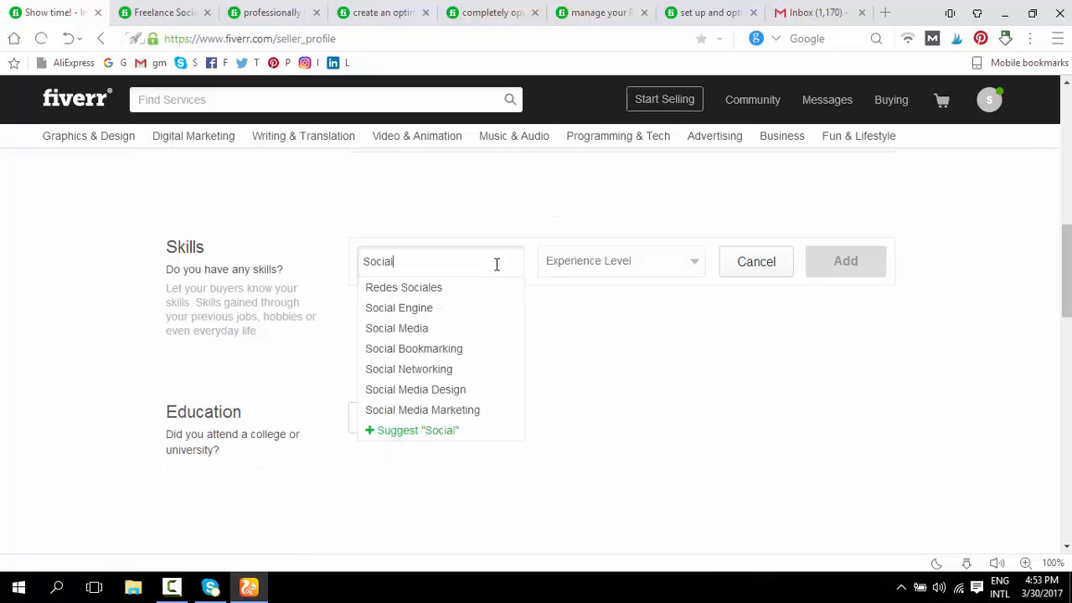
{"action": "left_click", "coordinate": [462, 409]}
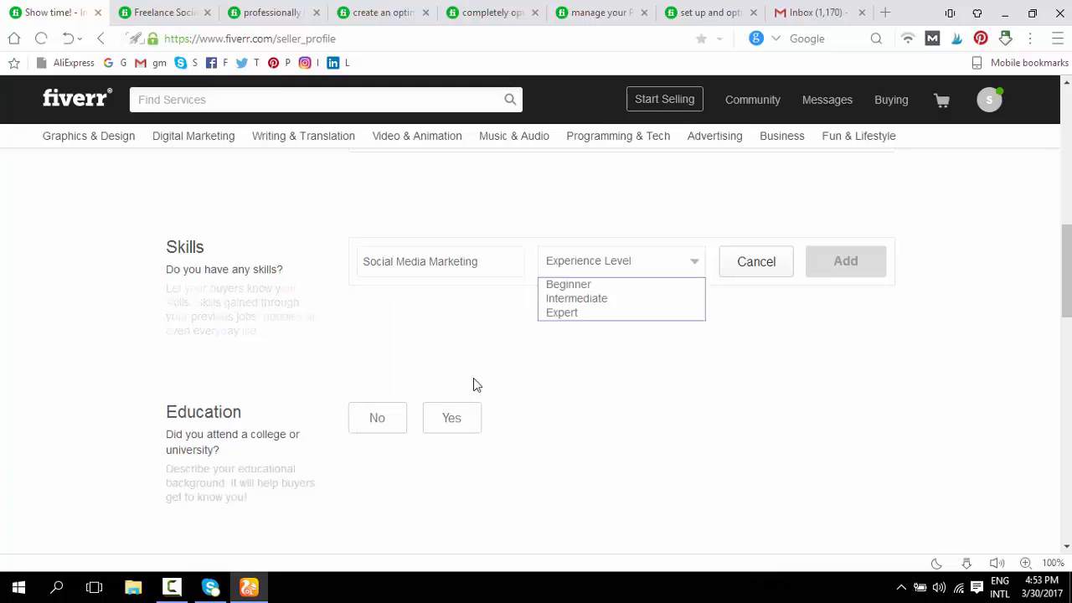
{"action": "left_click", "coordinate": [677, 258]}
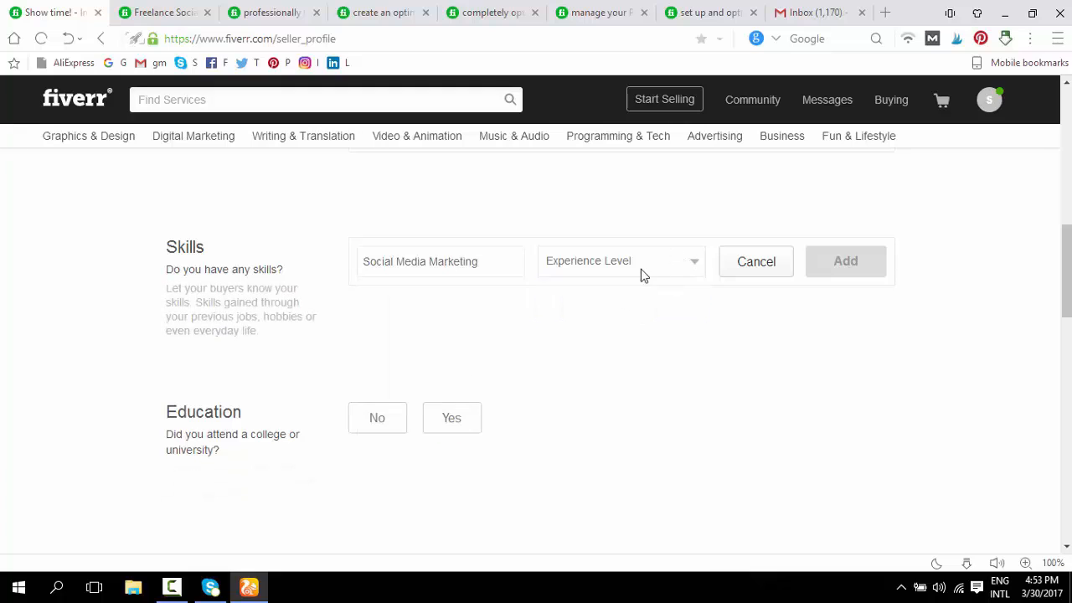
{"action": "left_click", "coordinate": [641, 269]}
{"action": "left_click", "coordinate": [590, 317]}
{"action": "left_click", "coordinate": [835, 271]}
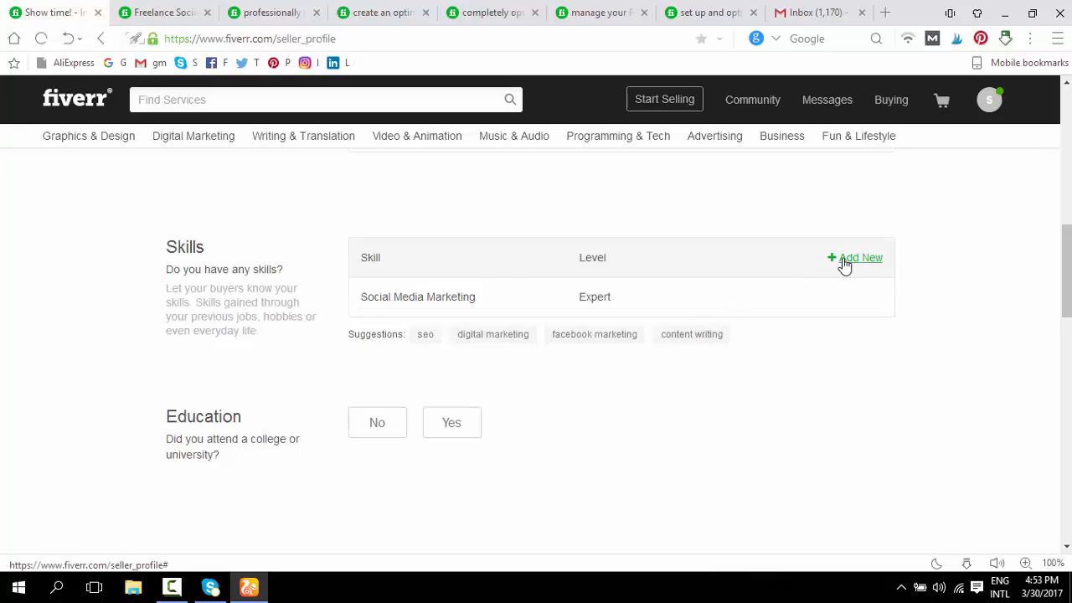
- Add Pinterest as an Expert-level skill
{"action": "left_click", "coordinate": [843, 263]}
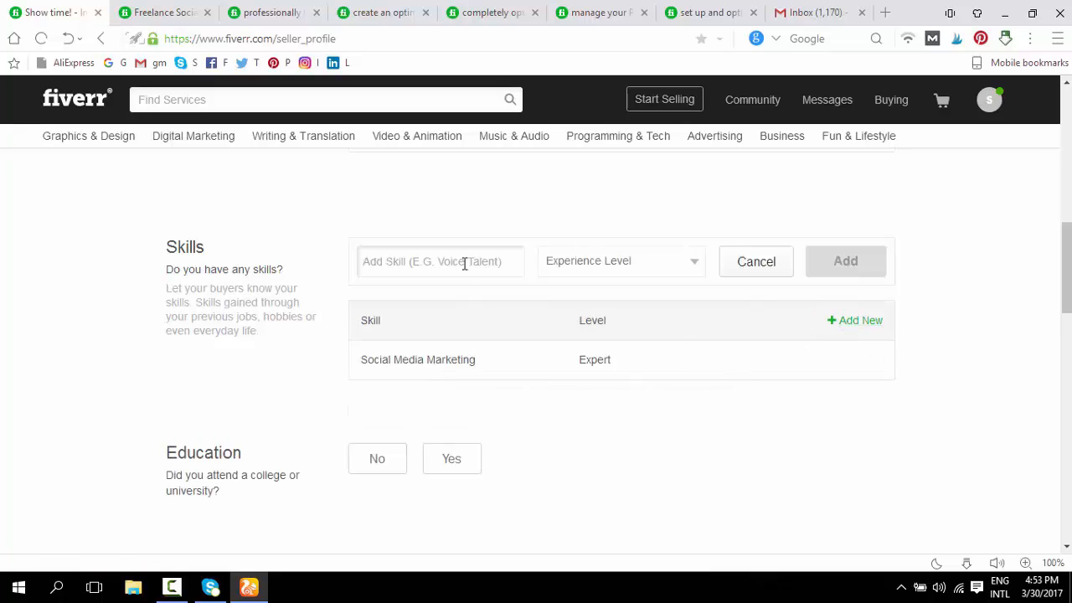
{"action": "type", "text": "Pinter"}
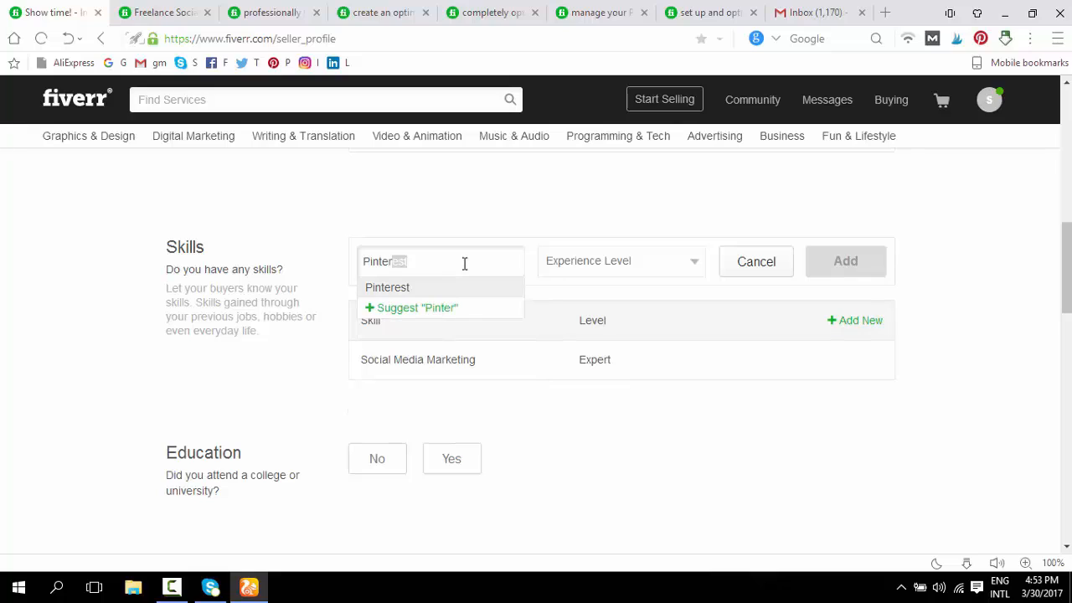
{"action": "left_click", "coordinate": [424, 286]}
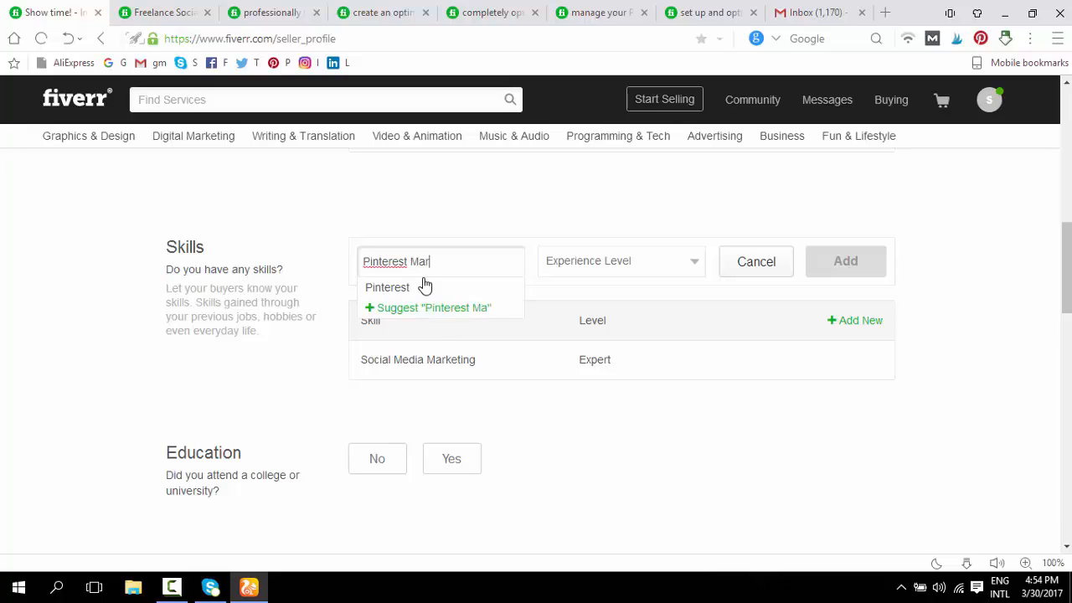
{"action": "key", "text": "BackSpace"}
{"action": "key", "text": "BackSpace"}
{"action": "key", "text": "BackSpace"}
{"action": "key", "text": "BackSpace"}
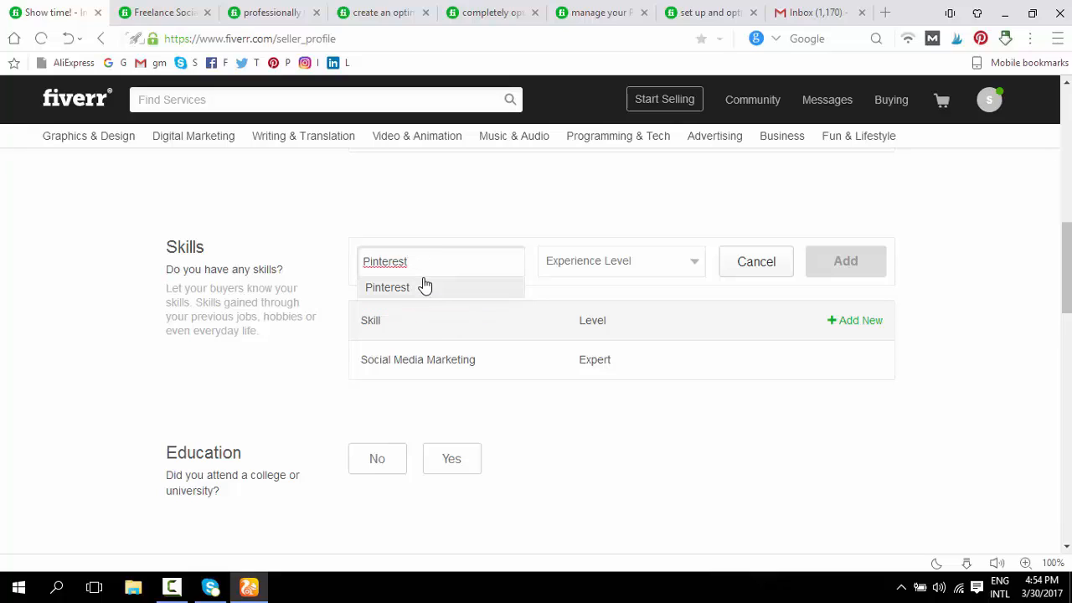
{"action": "left_click", "coordinate": [424, 286]}
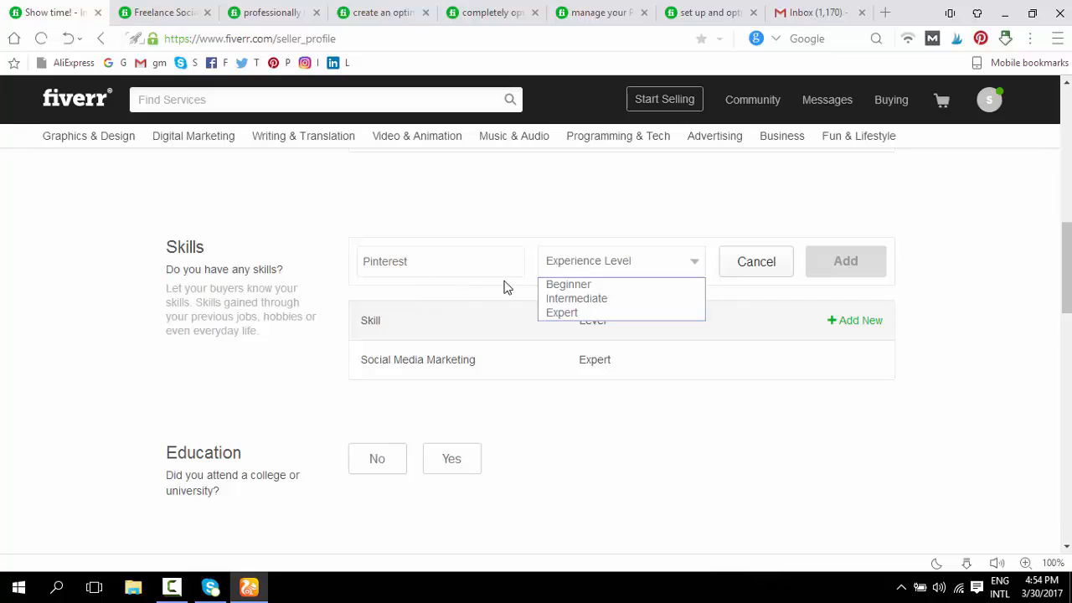
{"action": "left_click", "coordinate": [584, 312]}
{"action": "left_click", "coordinate": [841, 265]}
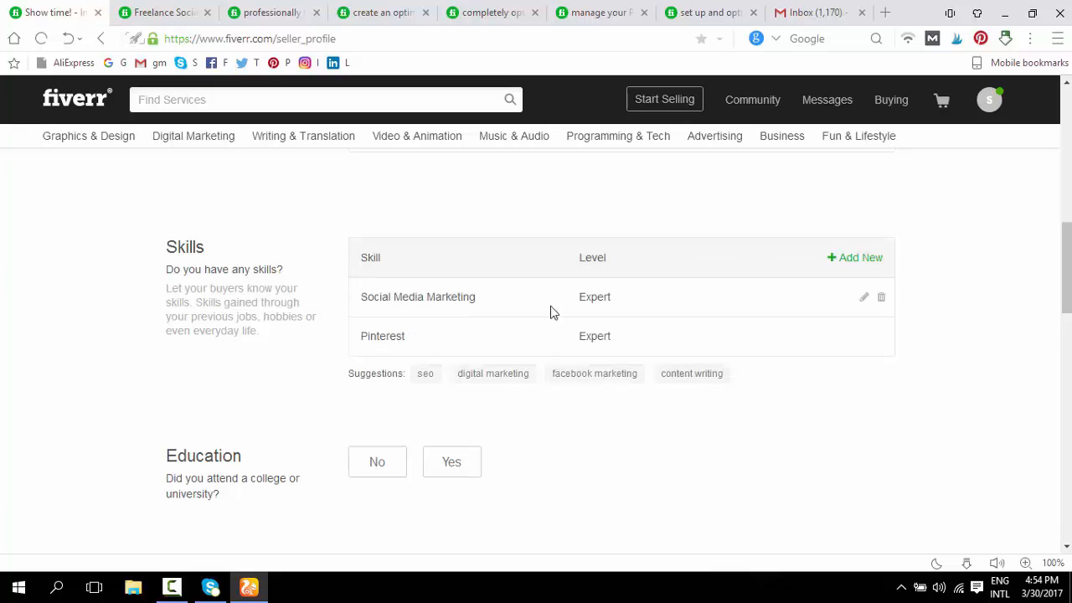
- Add Instagram Marketing as an Expert-level skill
{"action": "left_click", "coordinate": [867, 258]}
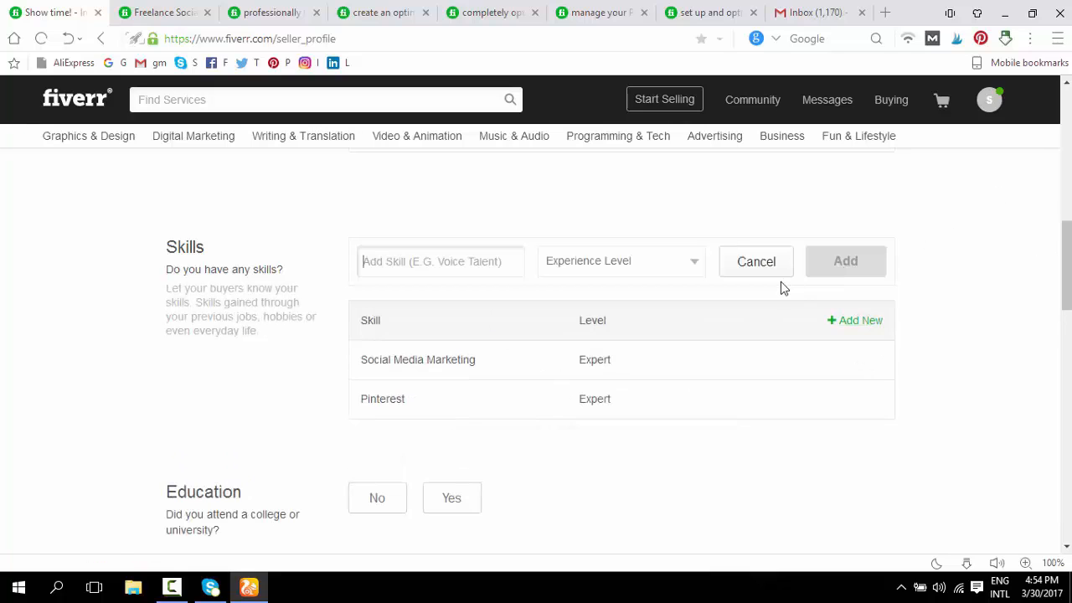
{"action": "type", "text": "Insta"}
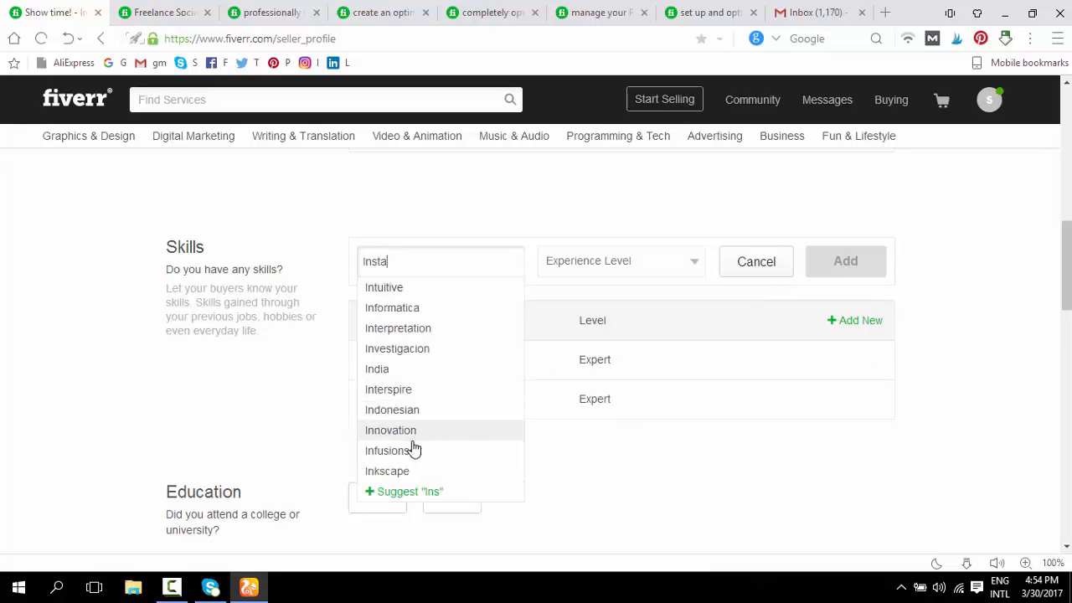
{"action": "type", "text": "gram"}
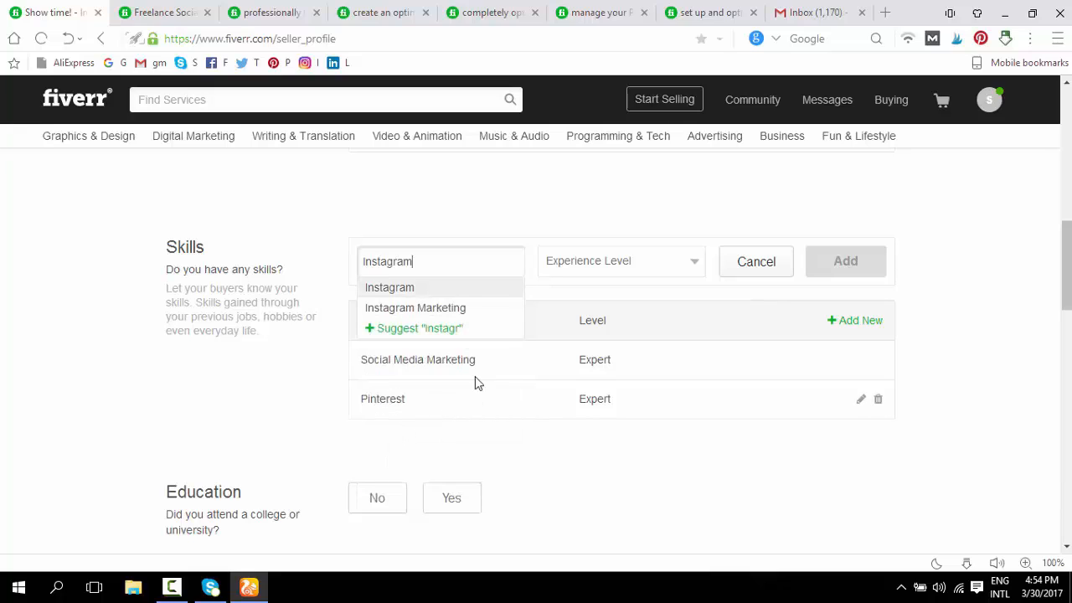
{"action": "left_click", "coordinate": [455, 309]}
{"action": "left_click", "coordinate": [598, 311]}
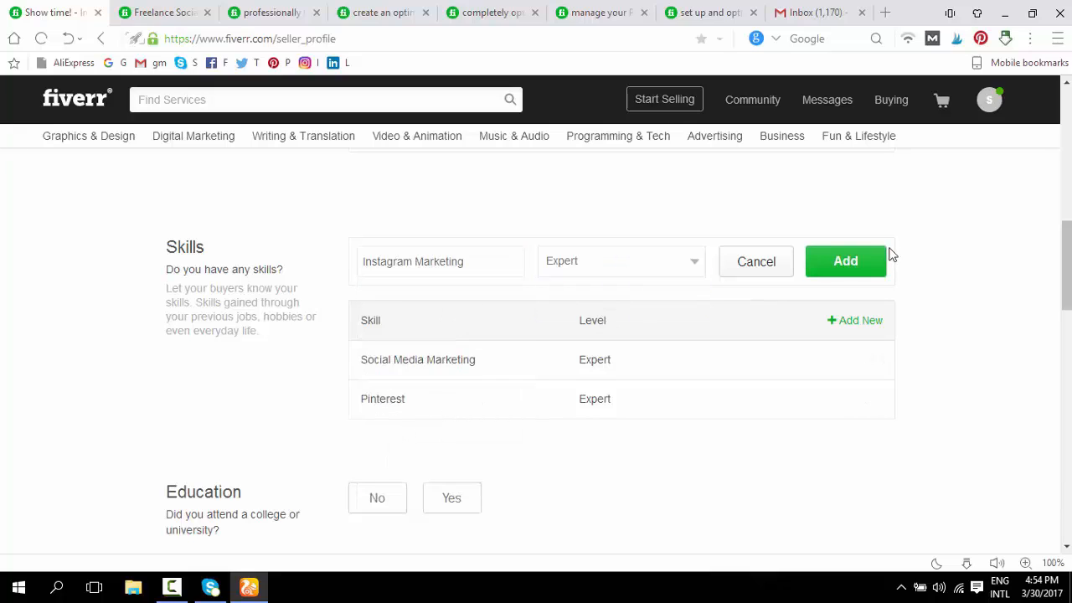
{"action": "left_click", "coordinate": [863, 266]}
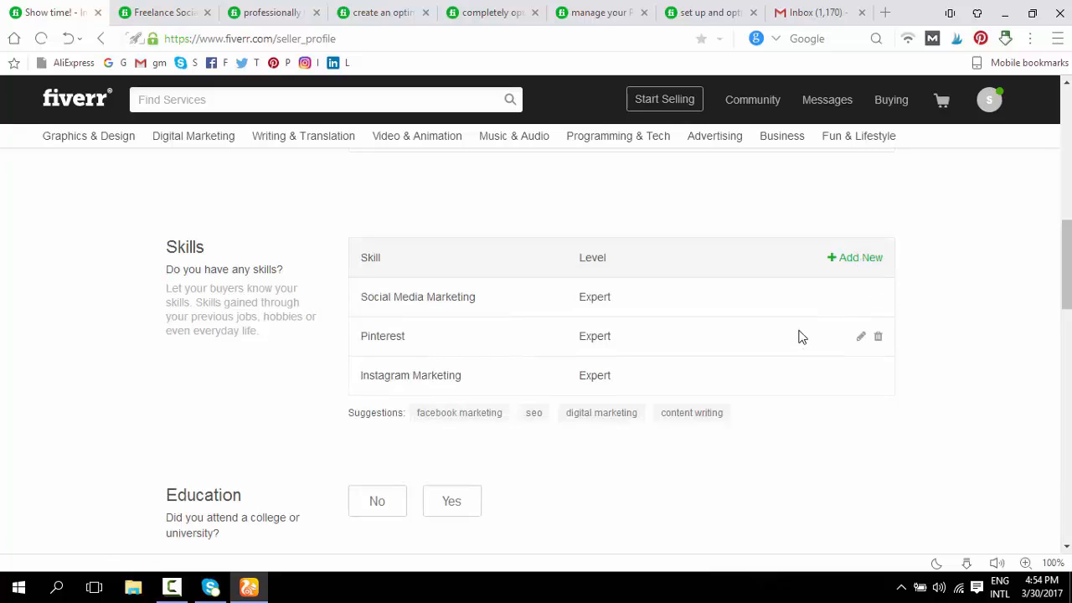
{"action": "scroll", "coordinate": [754, 352], "scroll_direction": "down", "scroll_amount": 2}
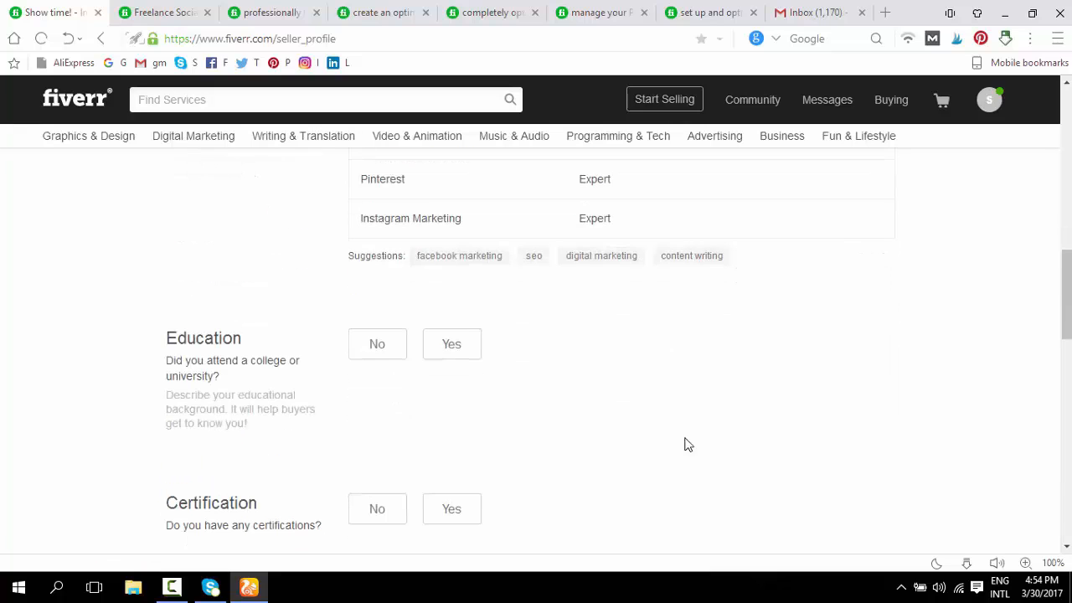
- Add a university education: Bangladesh, National University Of Bangladesh
{"action": "left_click", "coordinate": [449, 363]}
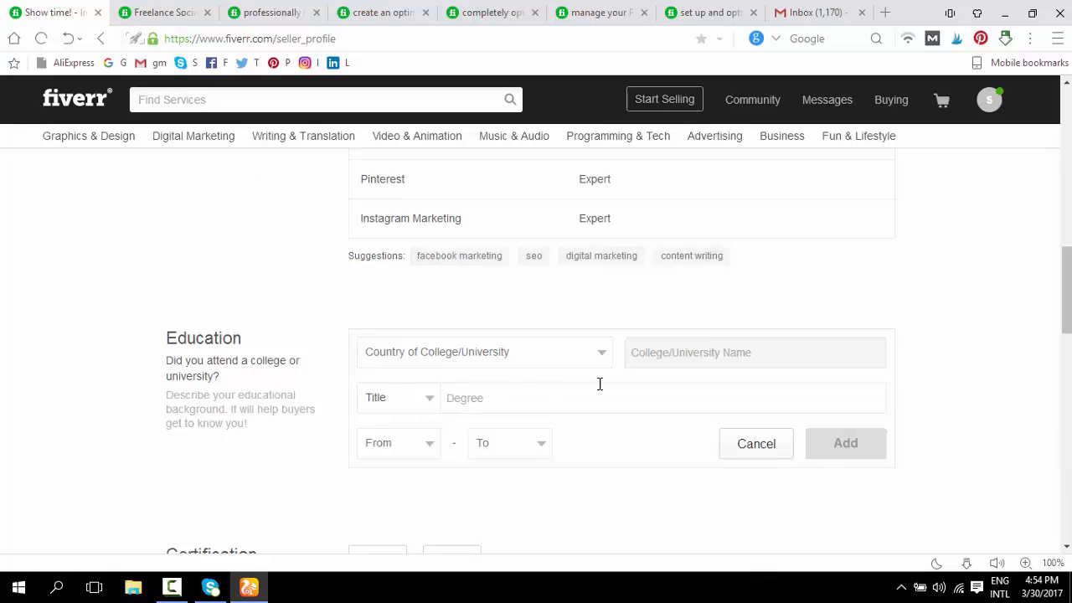
{"action": "left_click", "coordinate": [599, 352]}
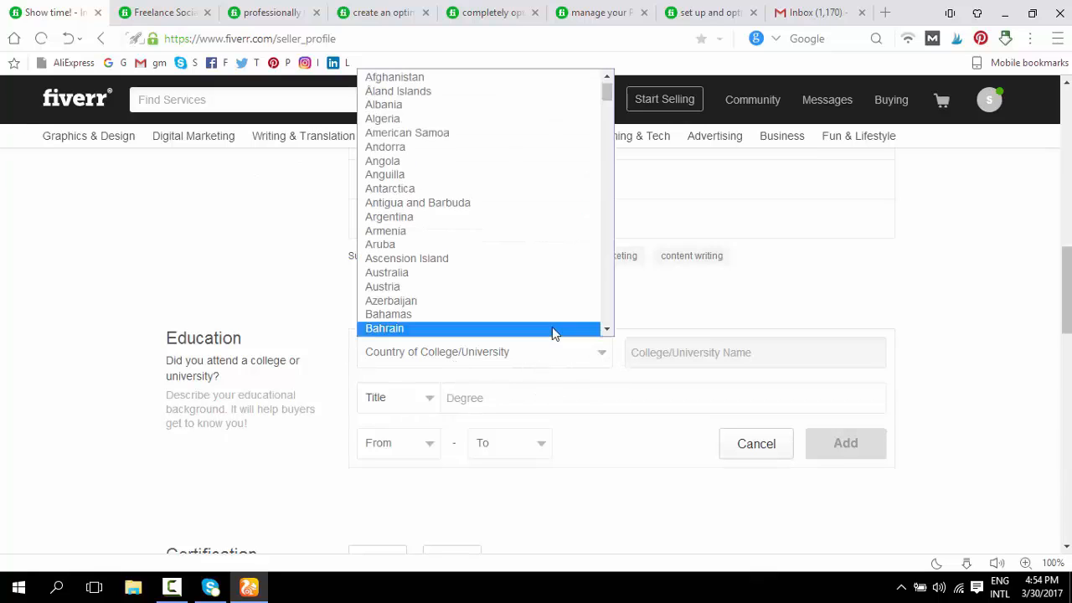
{"action": "scroll", "coordinate": [553, 329], "scroll_direction": "down", "scroll_amount": 4}
{"action": "key", "text": "b"}
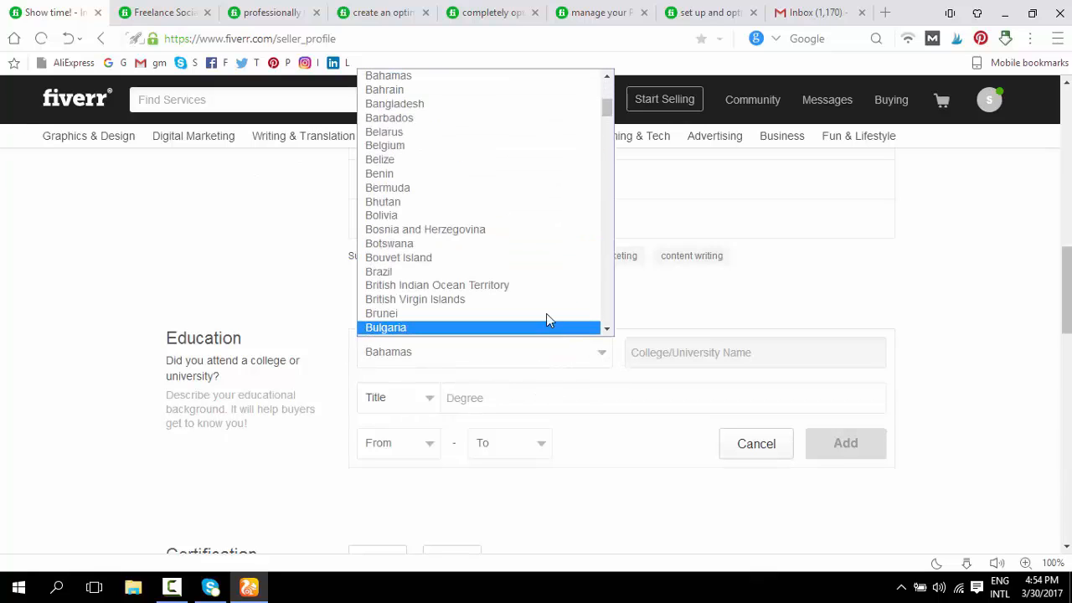
{"action": "left_click", "coordinate": [533, 104]}
{"action": "left_click", "coordinate": [689, 350]}
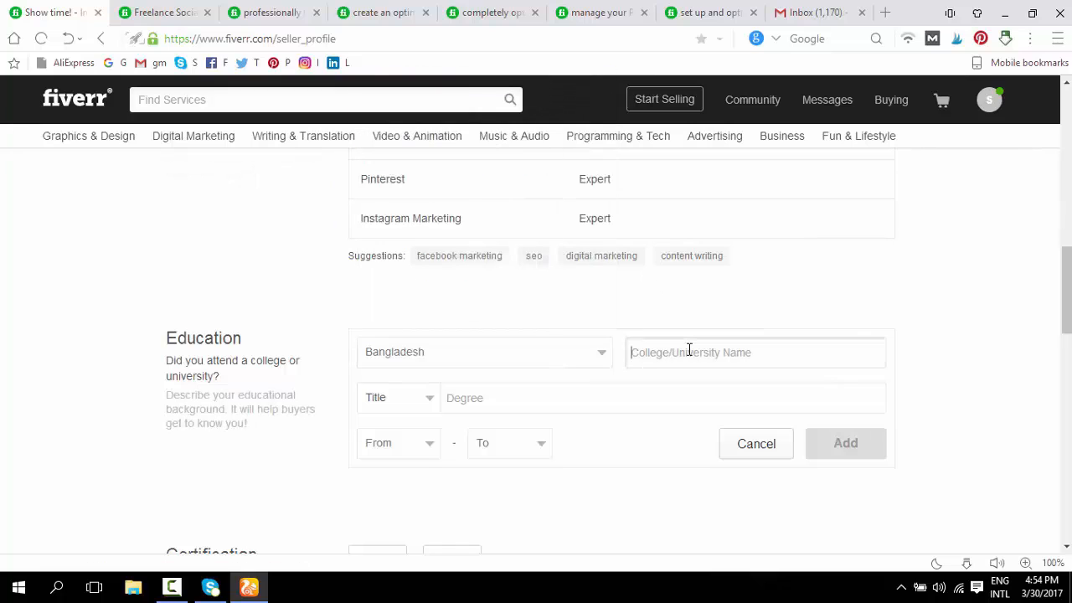
{"action": "type", "text": "Na"}
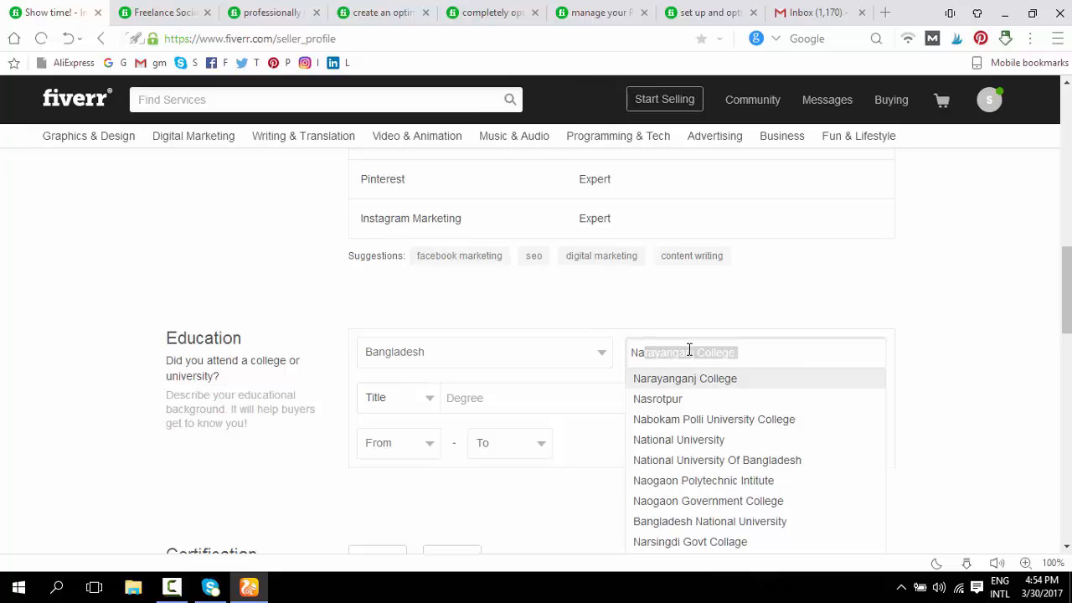
{"action": "type", "text": "tional"}
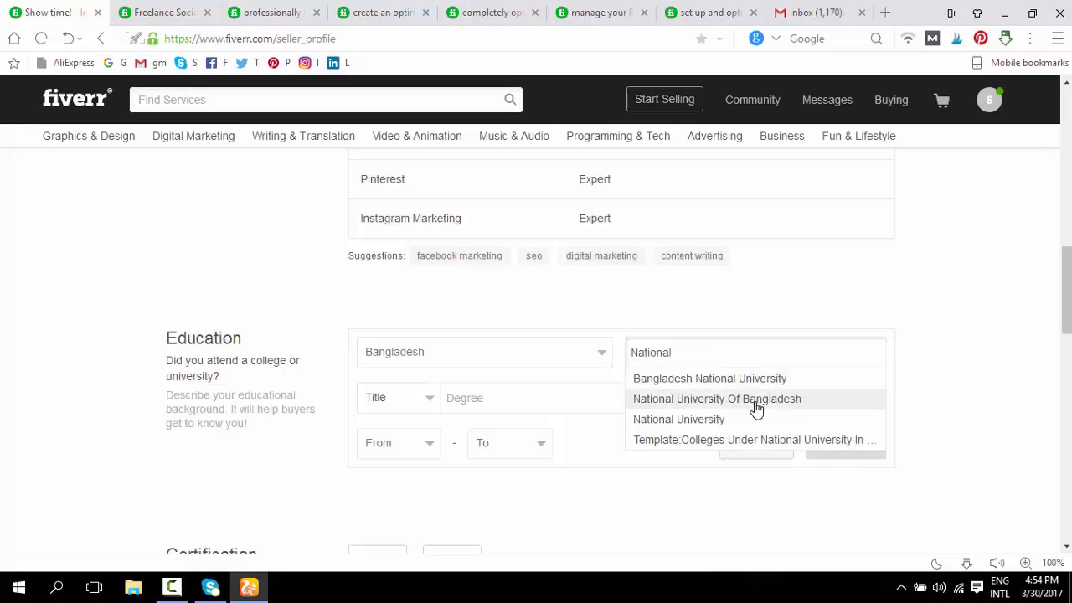
{"action": "left_click", "coordinate": [756, 402]}
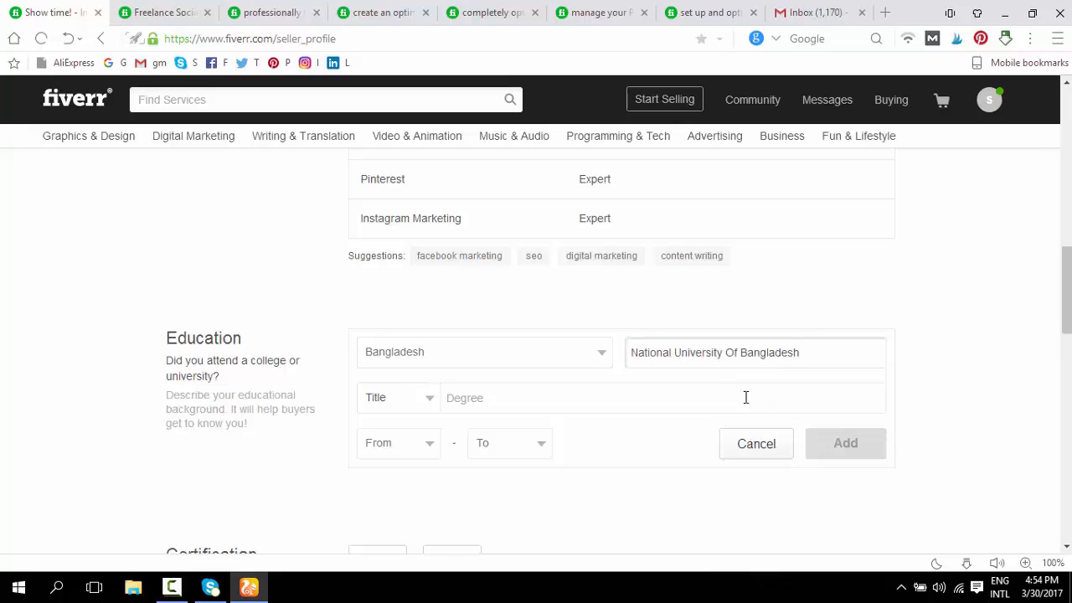
- Set the degree to Marketing Management, from 2010 to 2014
{"action": "left_click", "coordinate": [539, 406]}
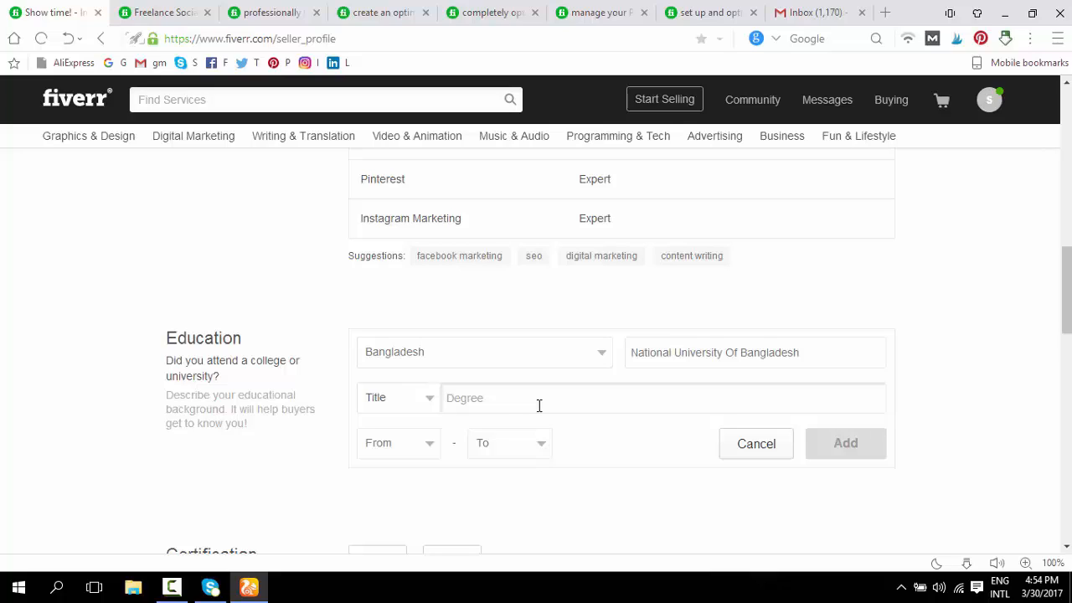
{"action": "type", "text": "Ma"}
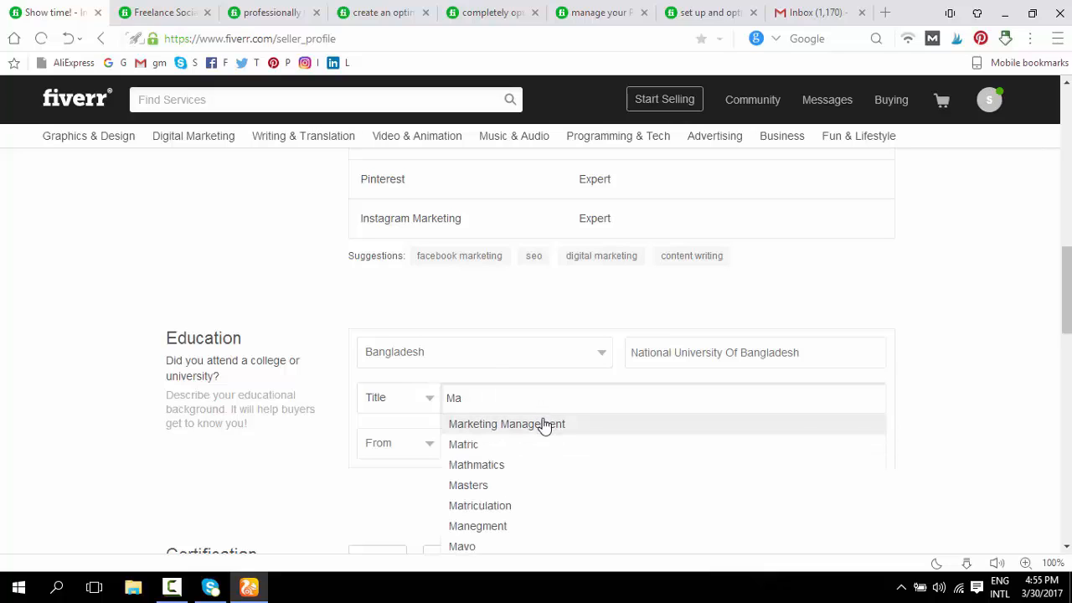
{"action": "left_click", "coordinate": [545, 425]}
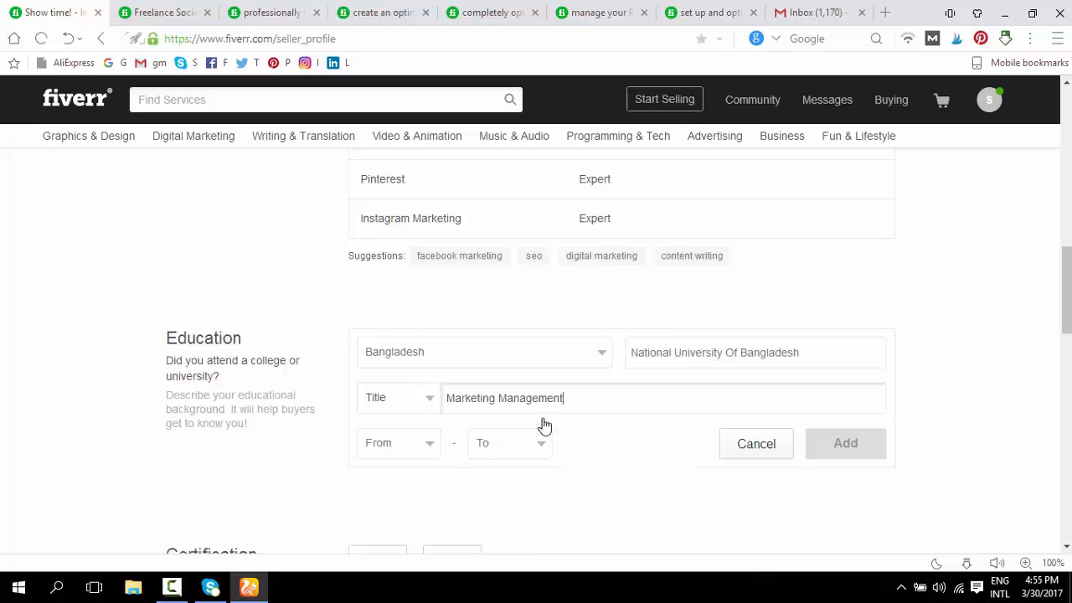
{"action": "left_click", "coordinate": [424, 447]}
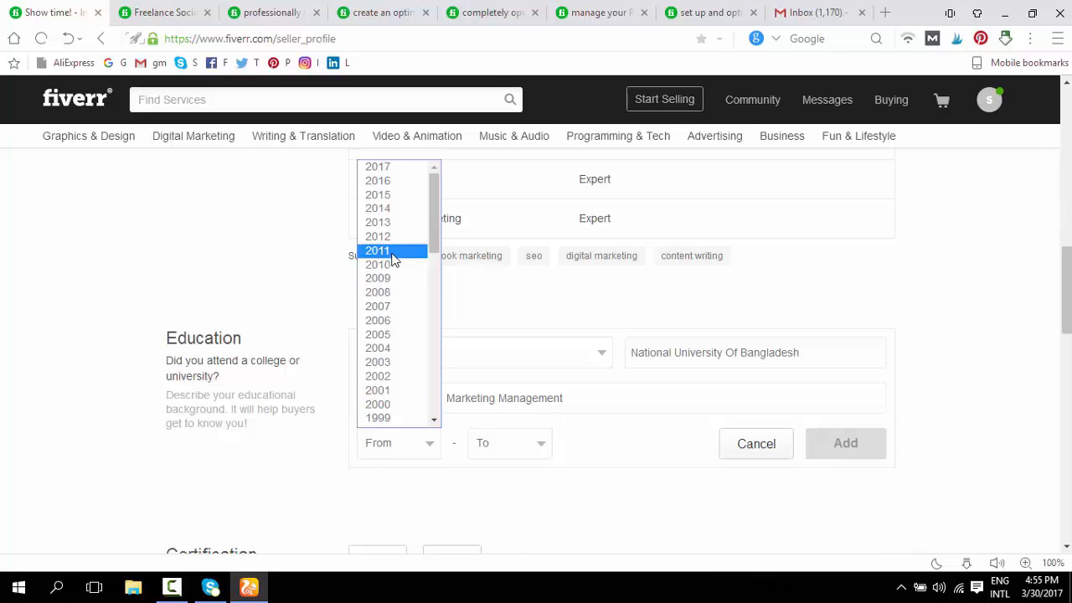
{"action": "left_click", "coordinate": [396, 266]}
{"action": "left_click", "coordinate": [503, 443]}
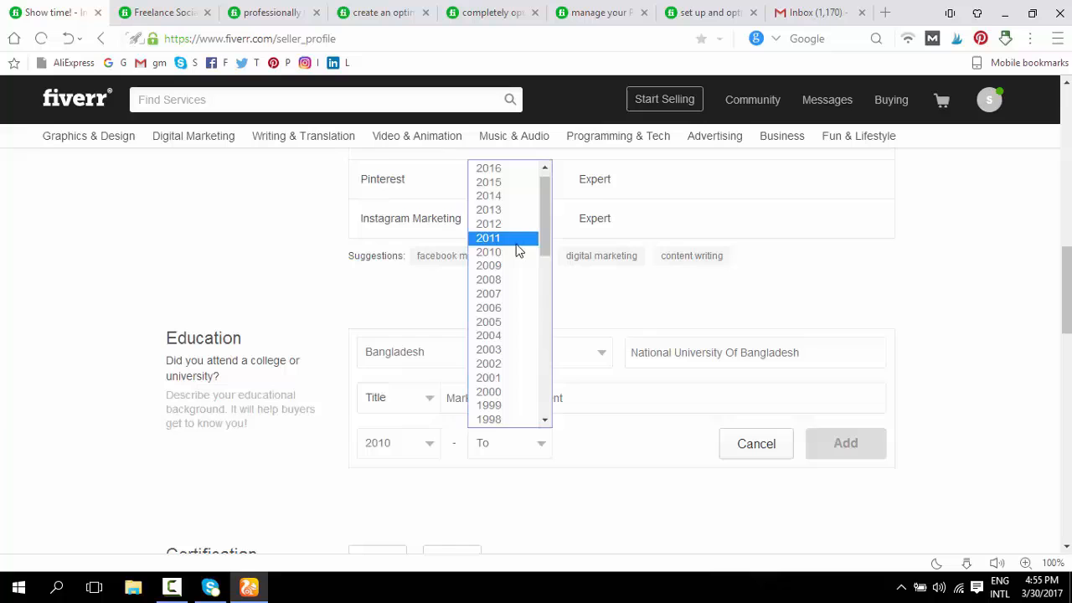
{"action": "left_click", "coordinate": [507, 196]}
{"action": "scroll", "coordinate": [680, 522], "scroll_direction": "down", "scroll_amount": 1}
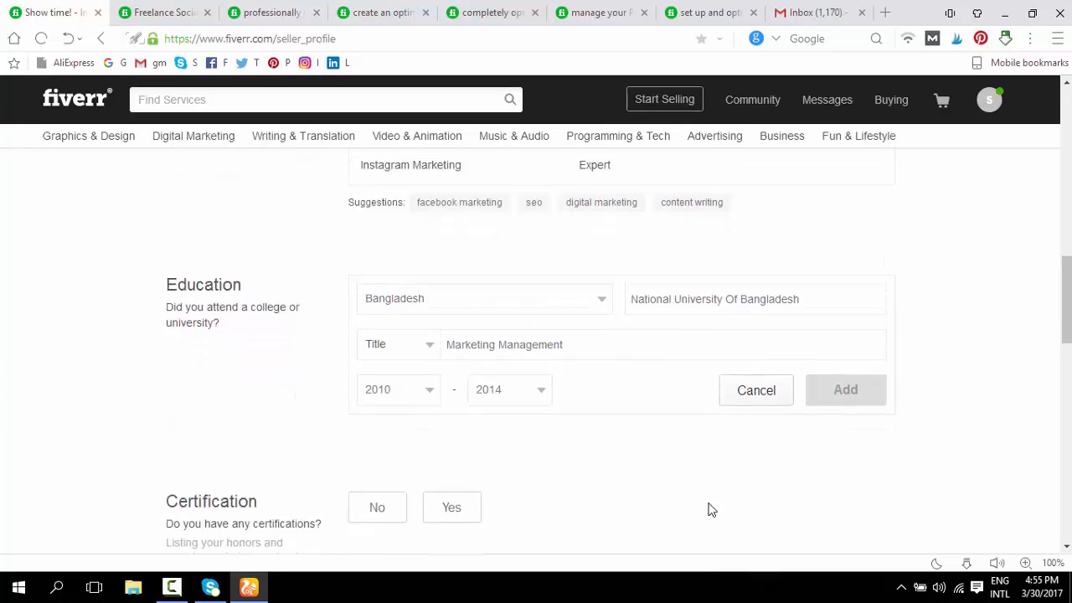
{"action": "scroll", "coordinate": [679, 523], "scroll_direction": "down", "scroll_amount": 2}
{"action": "scroll", "coordinate": [766, 386], "scroll_direction": "up", "scroll_amount": 2}
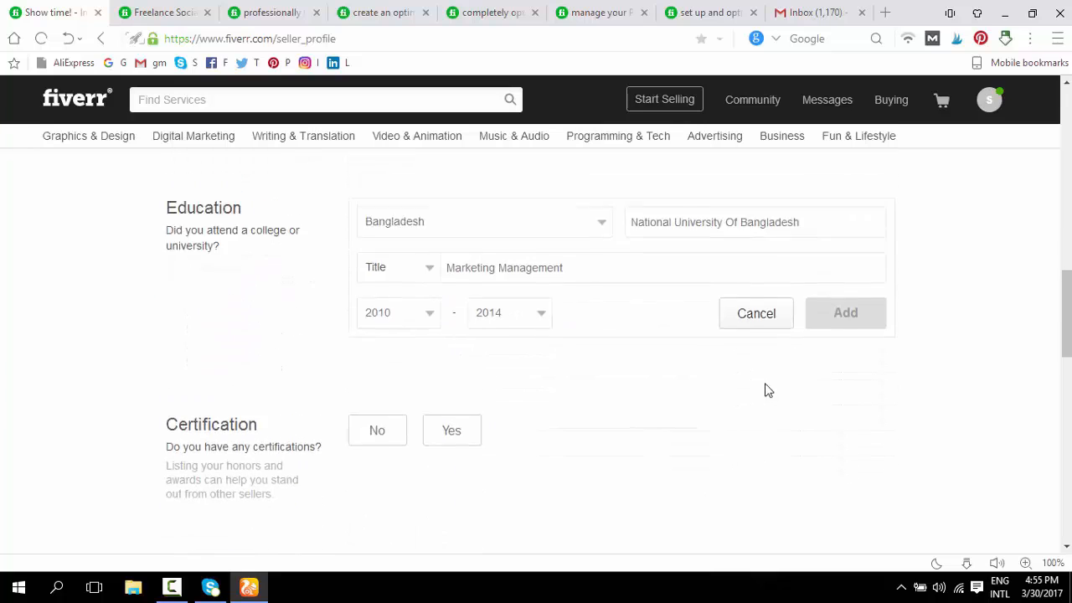
{"action": "scroll", "coordinate": [679, 465], "scroll_direction": "down", "scroll_amount": 4}
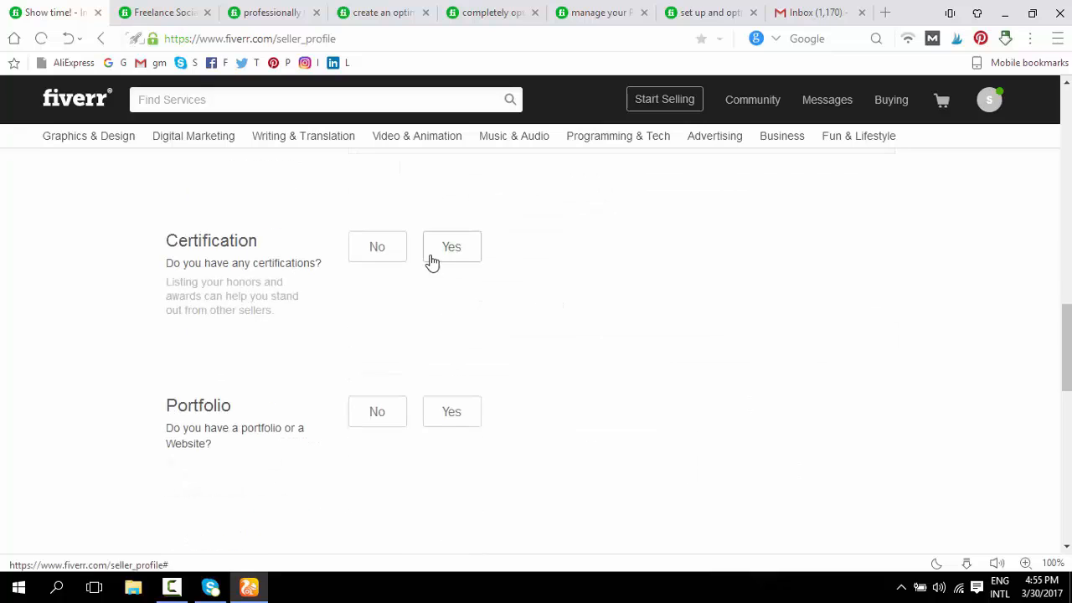
- Select No for Certification and No for Portfolio
{"action": "left_click", "coordinate": [396, 255]}
{"action": "scroll", "coordinate": [517, 383], "scroll_direction": "down", "scroll_amount": 1}
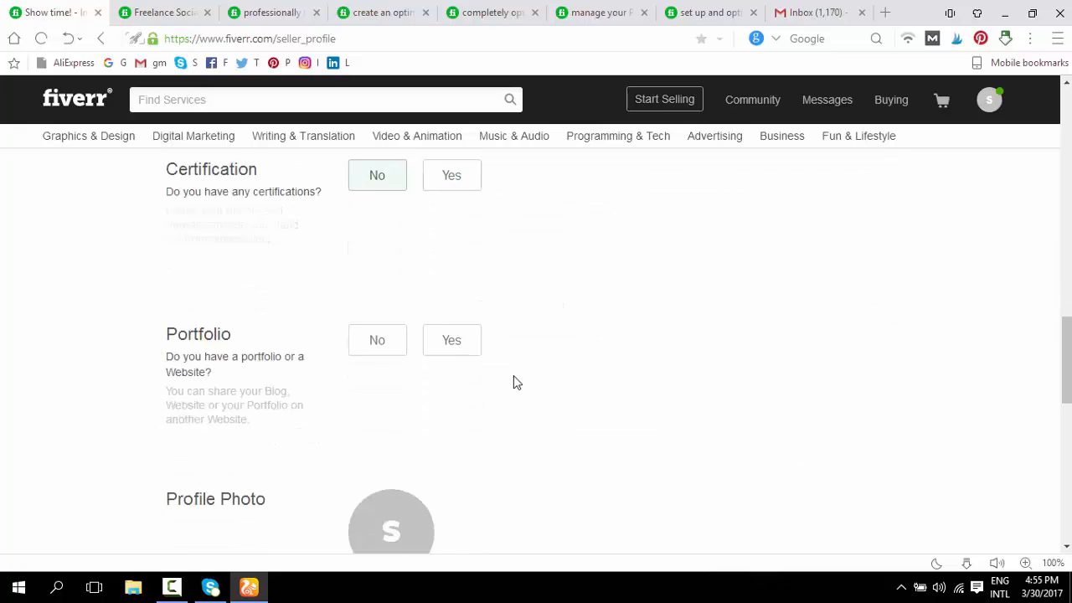
{"action": "left_click", "coordinate": [377, 336]}
{"action": "scroll", "coordinate": [615, 340], "scroll_direction": "down", "scroll_amount": 2}
{"action": "scroll", "coordinate": [536, 344], "scroll_direction": "up", "scroll_amount": 2}
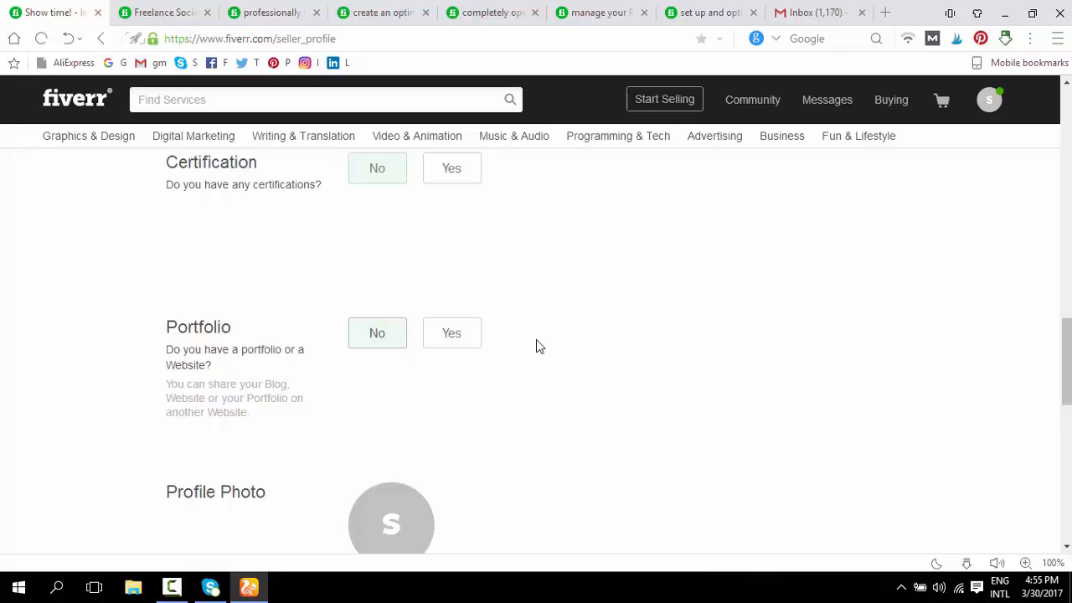
{"action": "scroll", "coordinate": [528, 352], "scroll_direction": "down", "scroll_amount": 2}
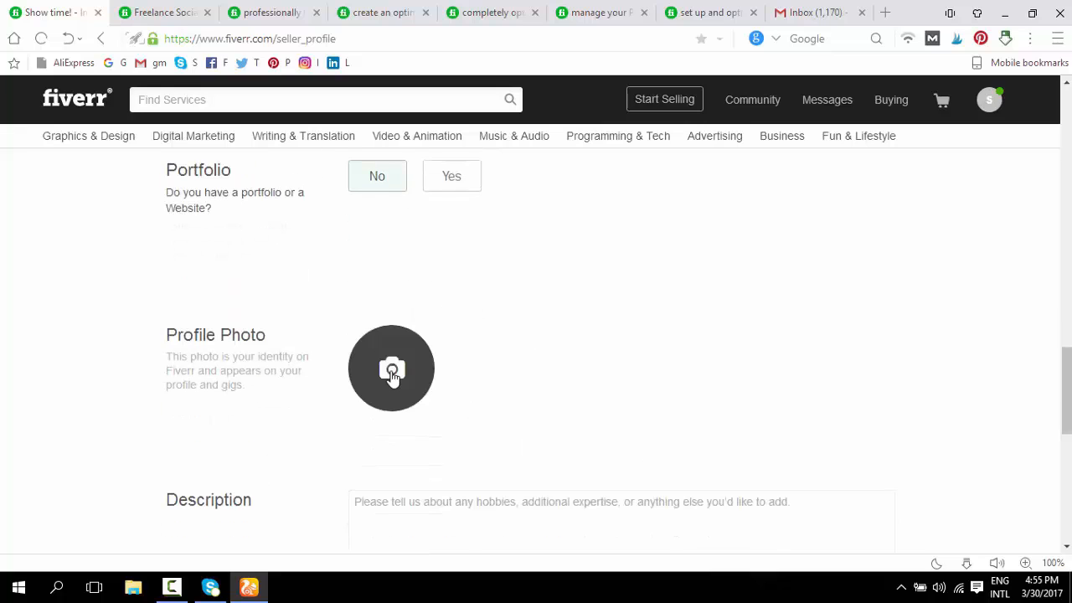
{"action": "scroll", "coordinate": [503, 369], "scroll_direction": "down", "scroll_amount": 4}
{"action": "scroll", "coordinate": [574, 366], "scroll_direction": "up", "scroll_amount": 3}
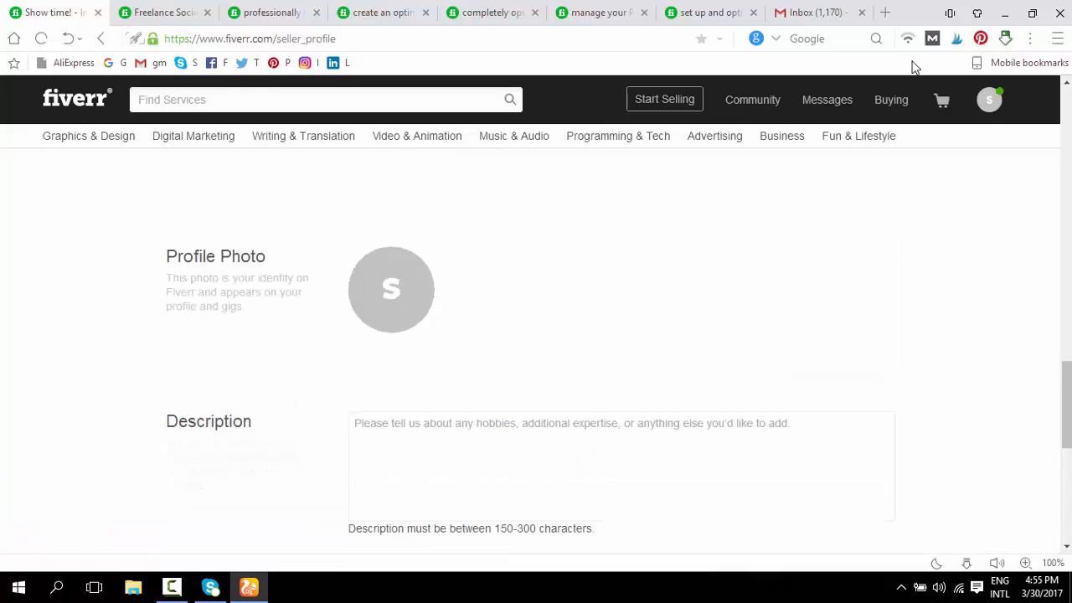
- Search Google Images for 'marketing logo' in a new tab
{"action": "left_click", "coordinate": [880, 11]}
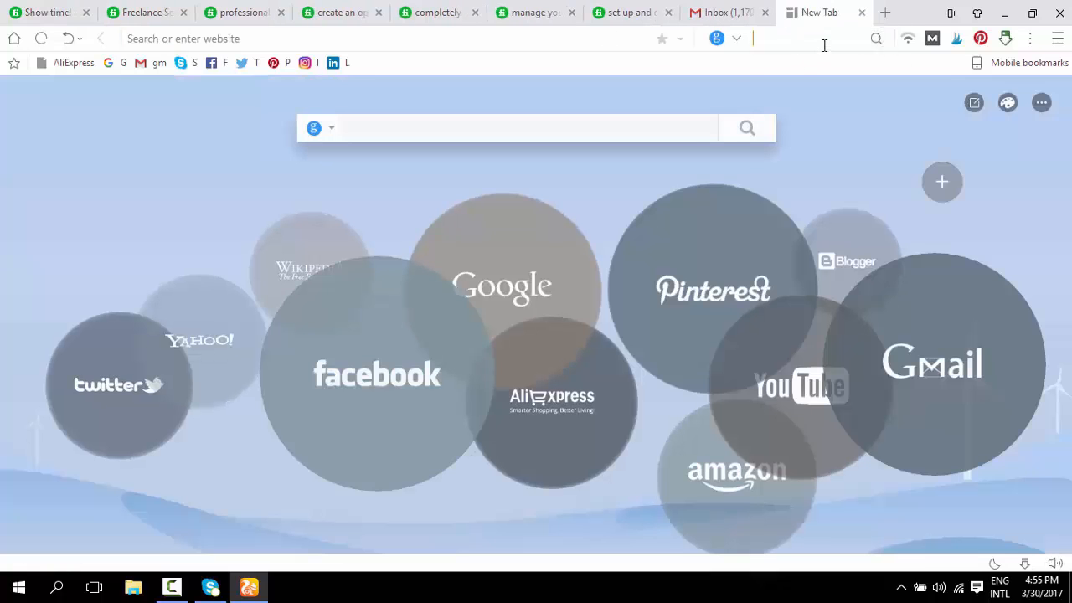
{"action": "left_click", "coordinate": [824, 46]}
{"action": "type", "text": "marketing"}
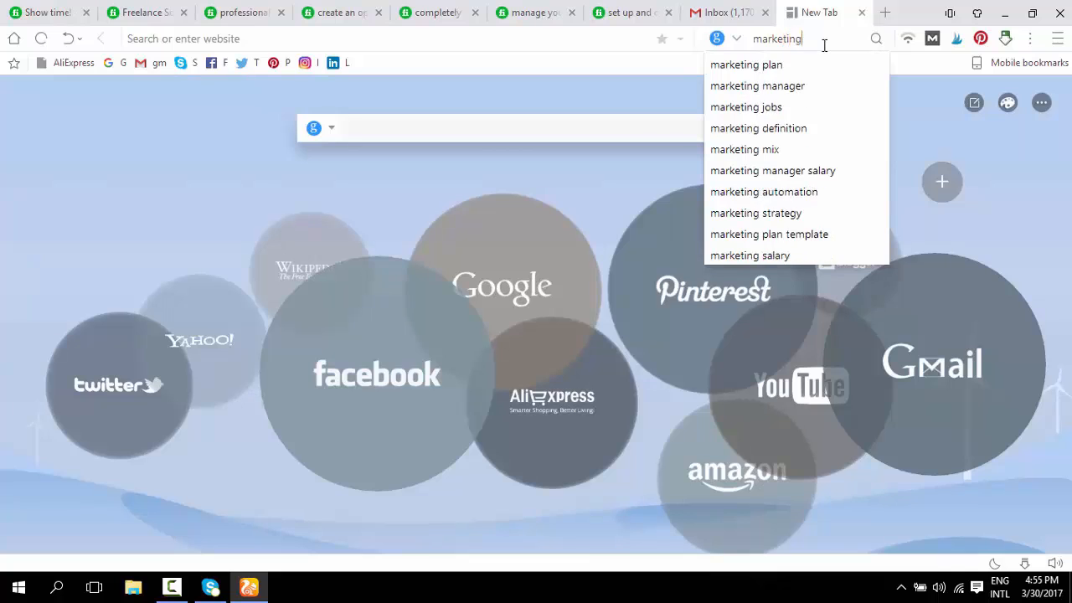
{"action": "key", "text": "Return"}
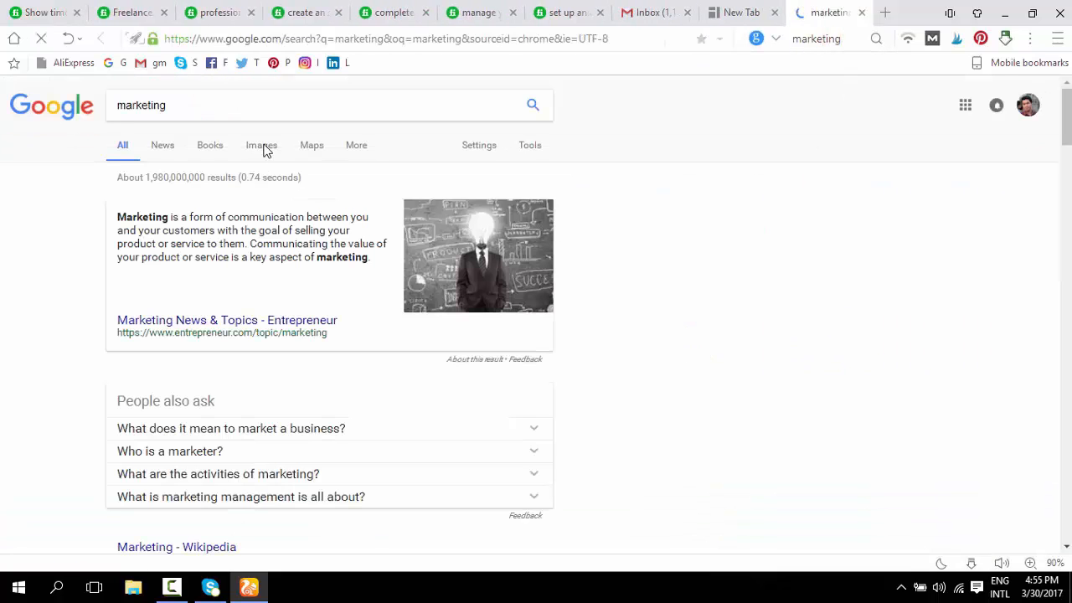
{"action": "left_click", "coordinate": [262, 146]}
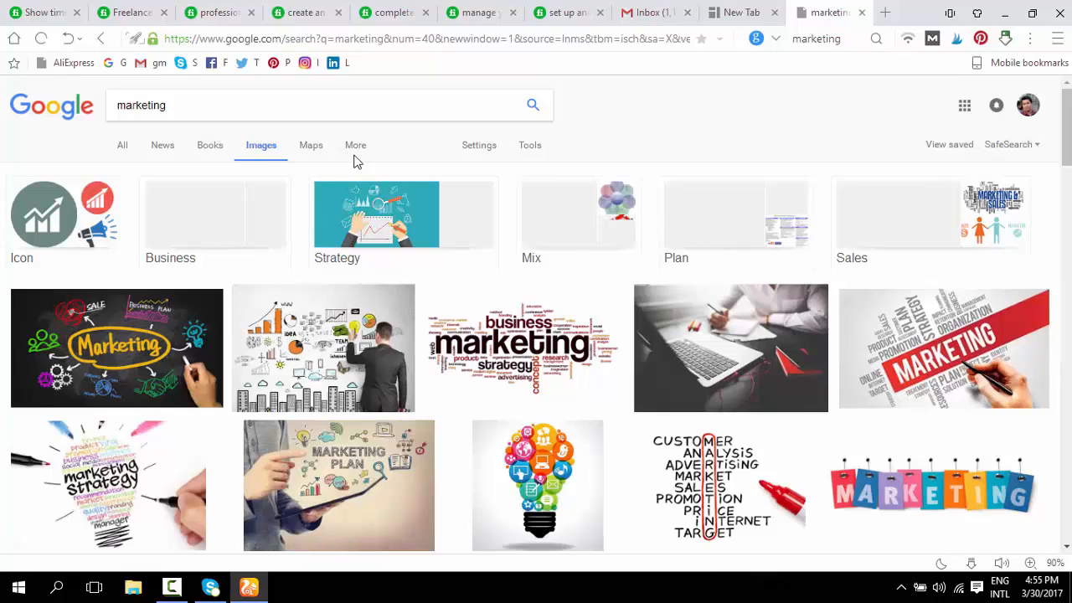
{"action": "left_click", "coordinate": [384, 103]}
{"action": "type", "text": "logo"}
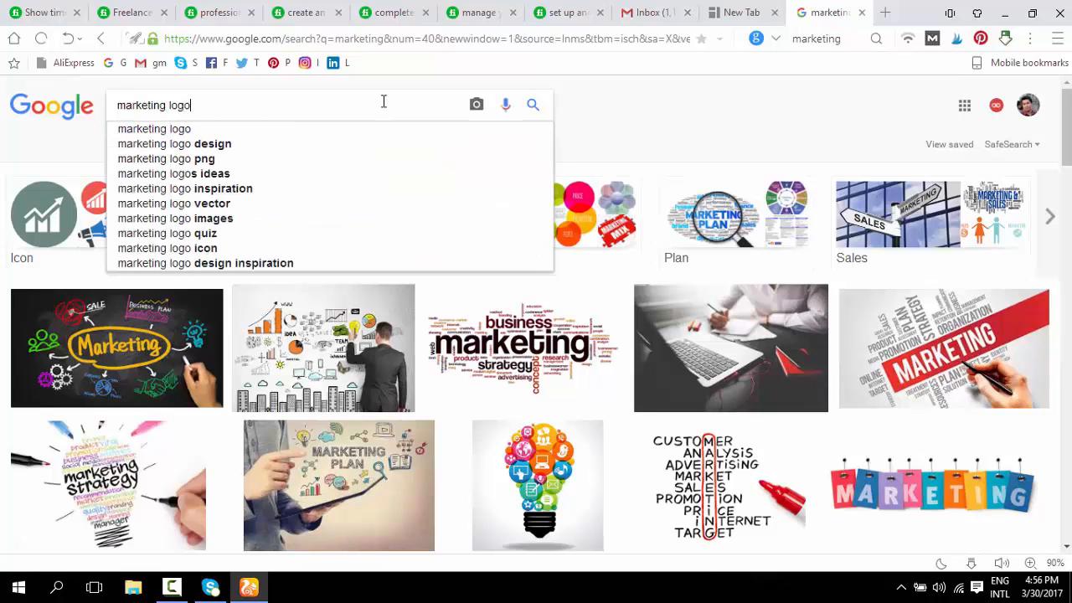
{"action": "key", "text": "Return"}
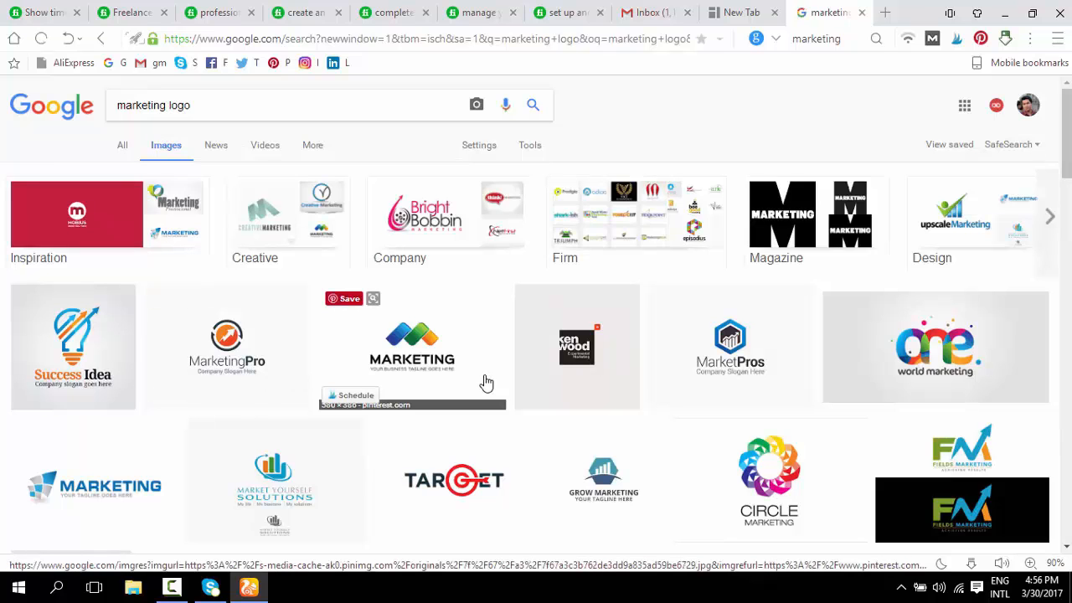
{"action": "scroll", "coordinate": [330, 442], "scroll_direction": "down", "scroll_amount": 1}
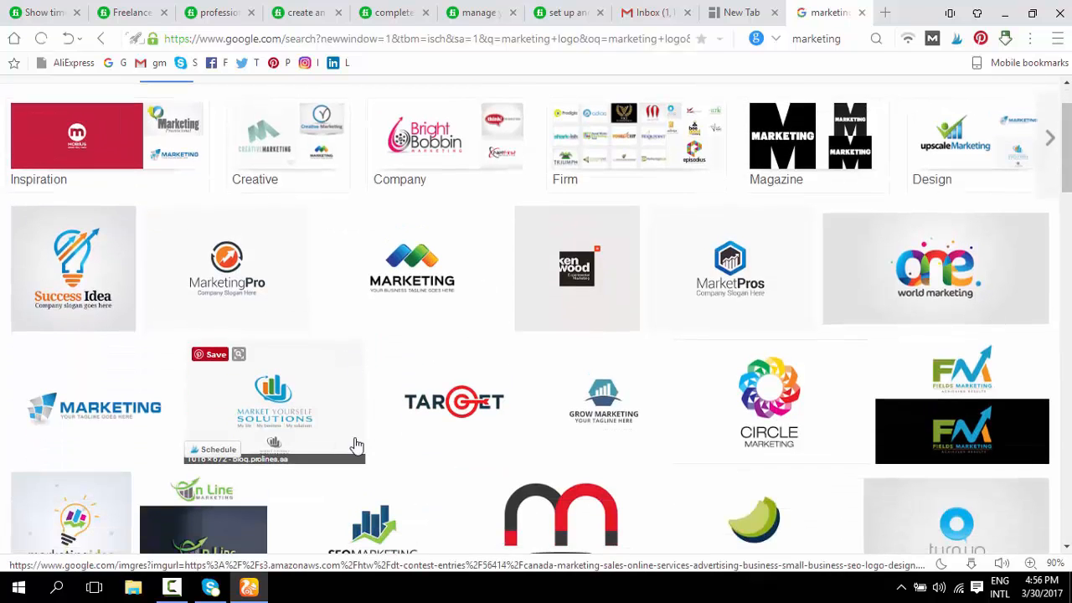
{"action": "scroll", "coordinate": [503, 461], "scroll_direction": "down", "scroll_amount": 2}
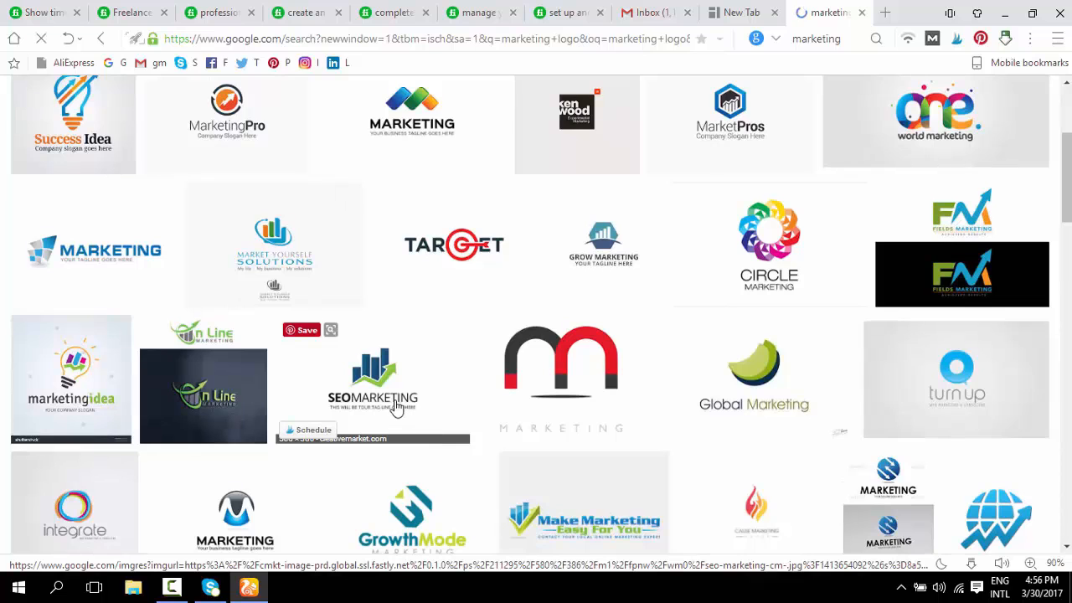
{"action": "scroll", "coordinate": [396, 403], "scroll_direction": "down", "scroll_amount": 1}
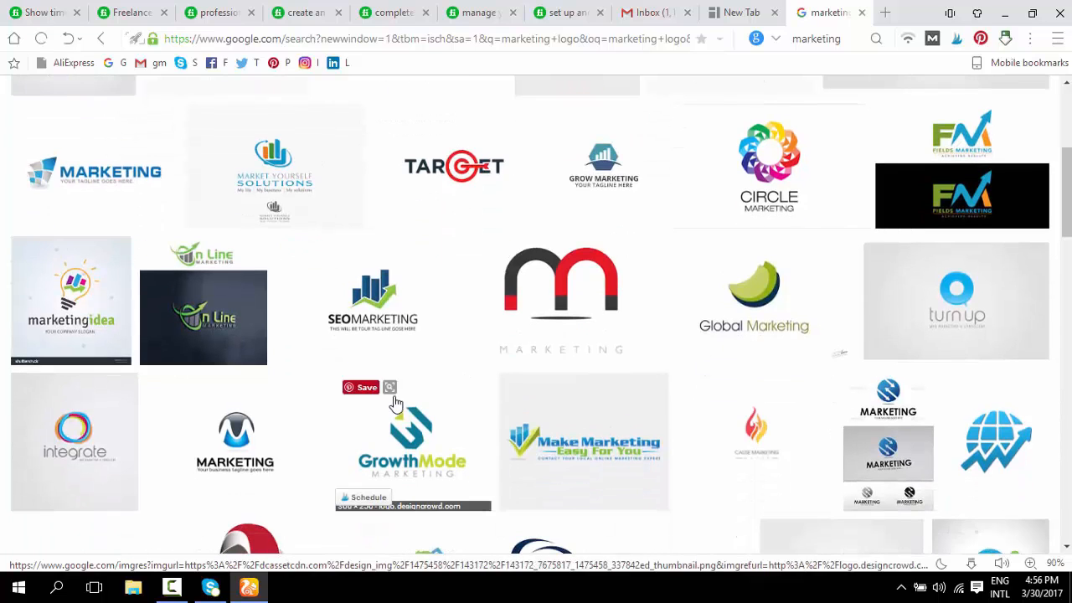
- Open the blue M MARKETING logo full size and save it as a local download
{"action": "left_click", "coordinate": [254, 442]}
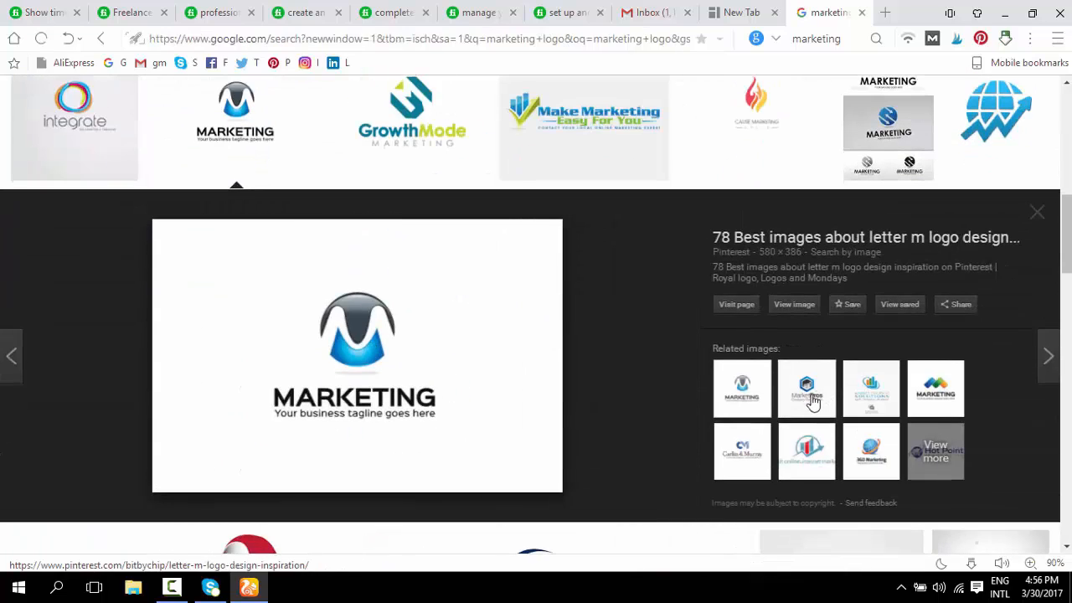
{"action": "right_click", "coordinate": [814, 308]}
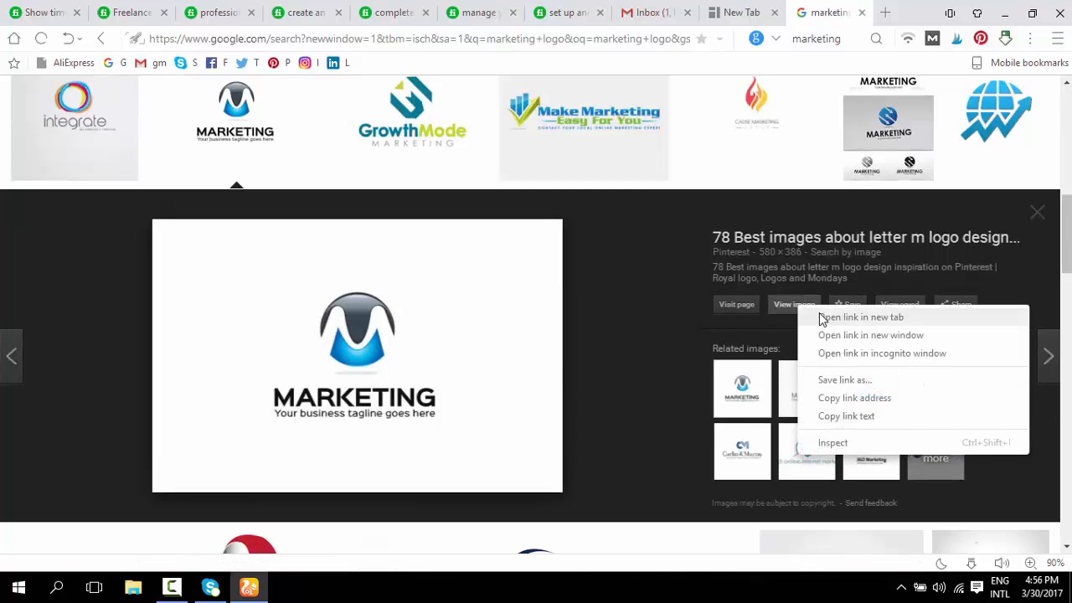
{"action": "left_click", "coordinate": [828, 318]}
{"action": "scroll", "coordinate": [724, 355], "scroll_direction": "up", "scroll_amount": 1}
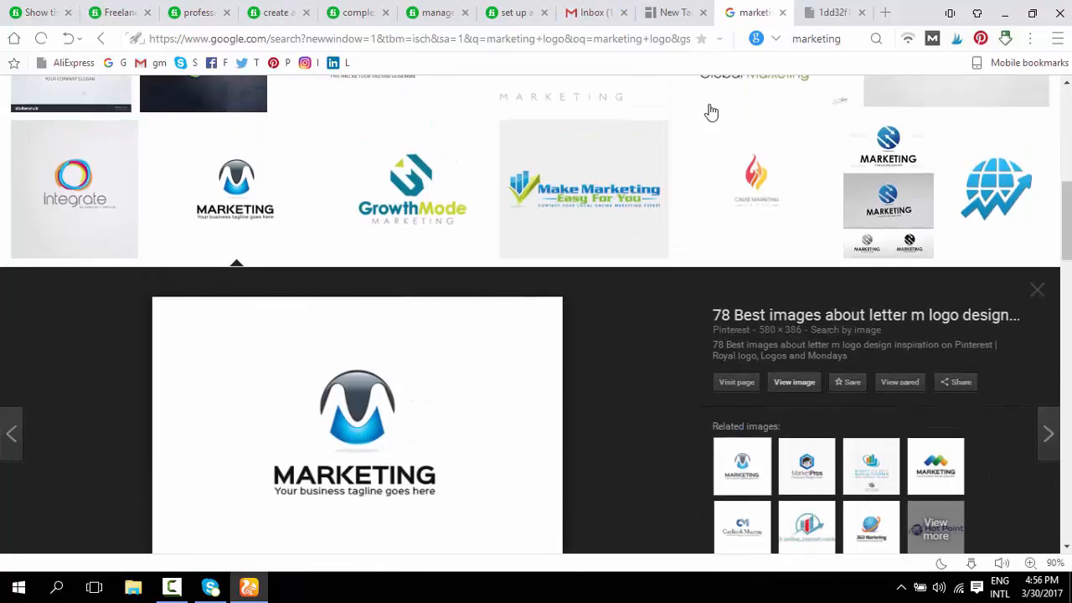
{"action": "left_click", "coordinate": [817, 15]}
{"action": "right_click", "coordinate": [256, 213]}
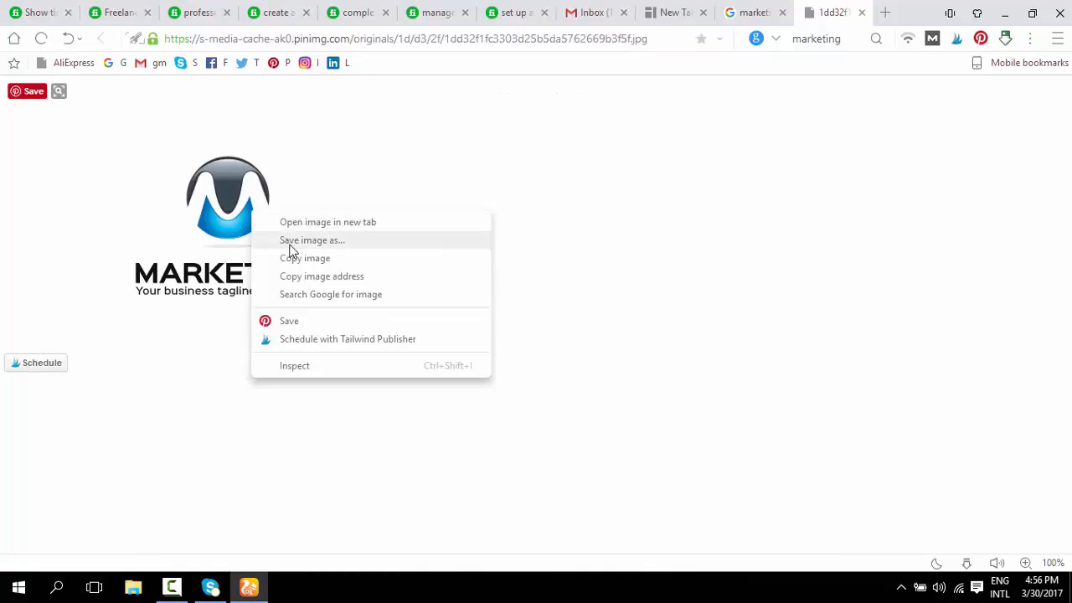
{"action": "left_click", "coordinate": [292, 242]}
{"action": "left_click", "coordinate": [634, 368]}
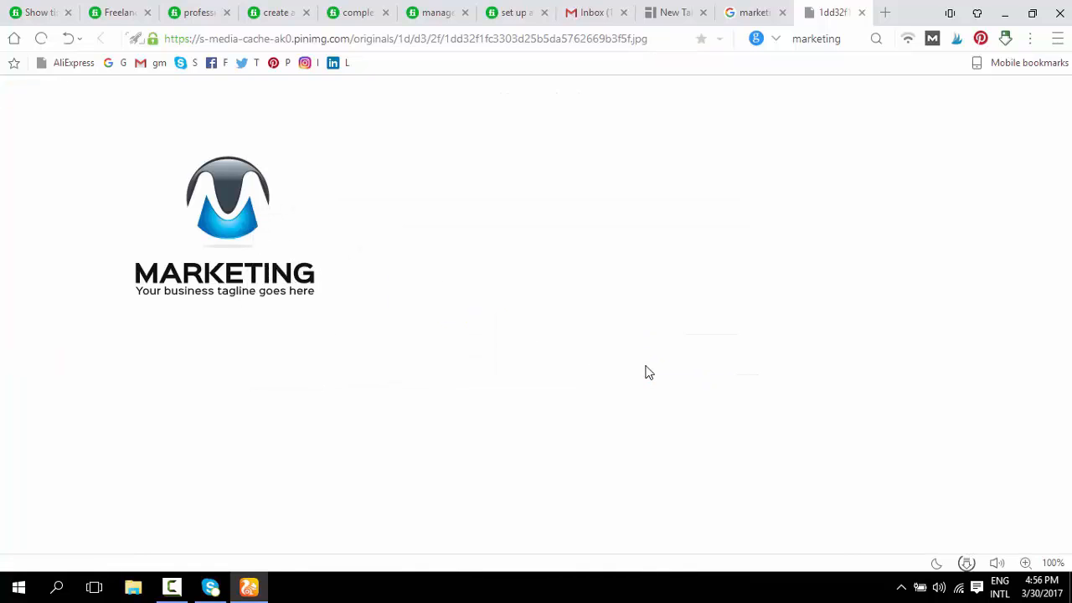
{"action": "left_click", "coordinate": [113, 12]}
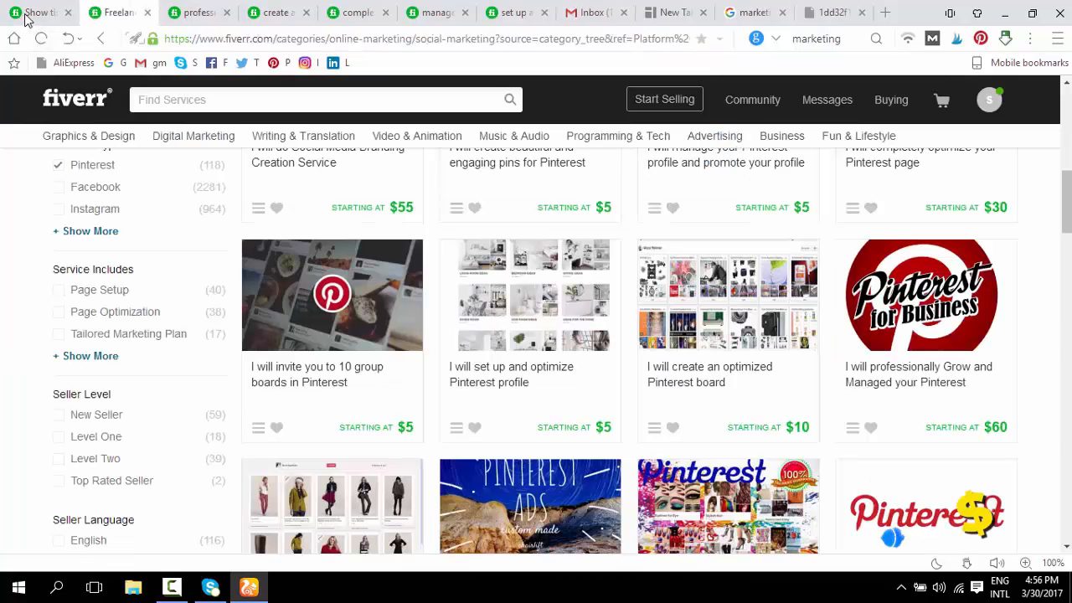
- Upload the M MARKETING logo from the Desktop as the seller profile photo
{"action": "left_click", "coordinate": [30, 13]}
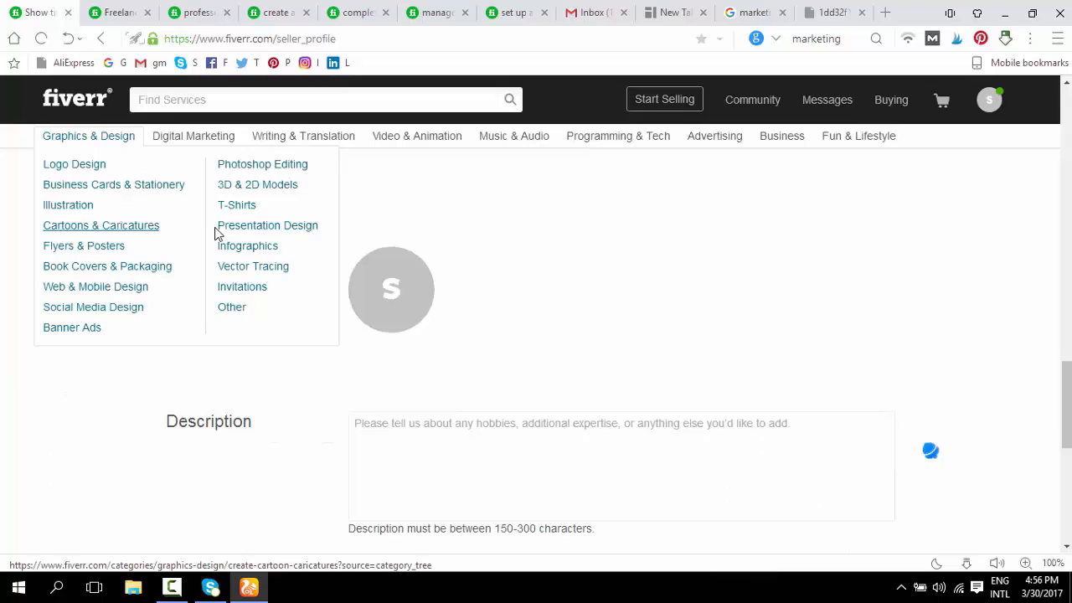
{"action": "left_click", "coordinate": [385, 294]}
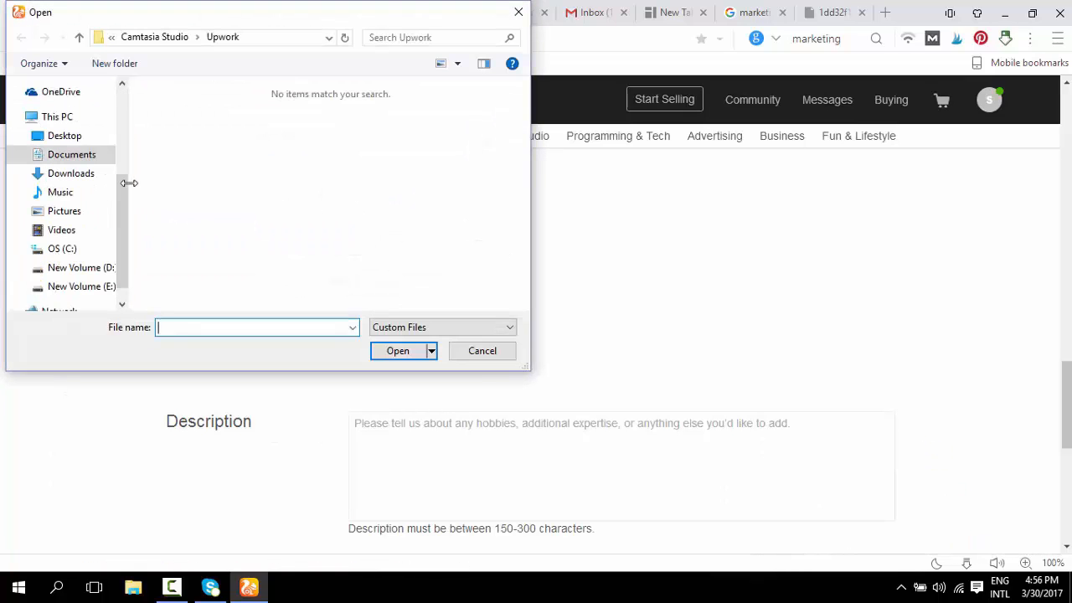
{"action": "left_click", "coordinate": [59, 137]}
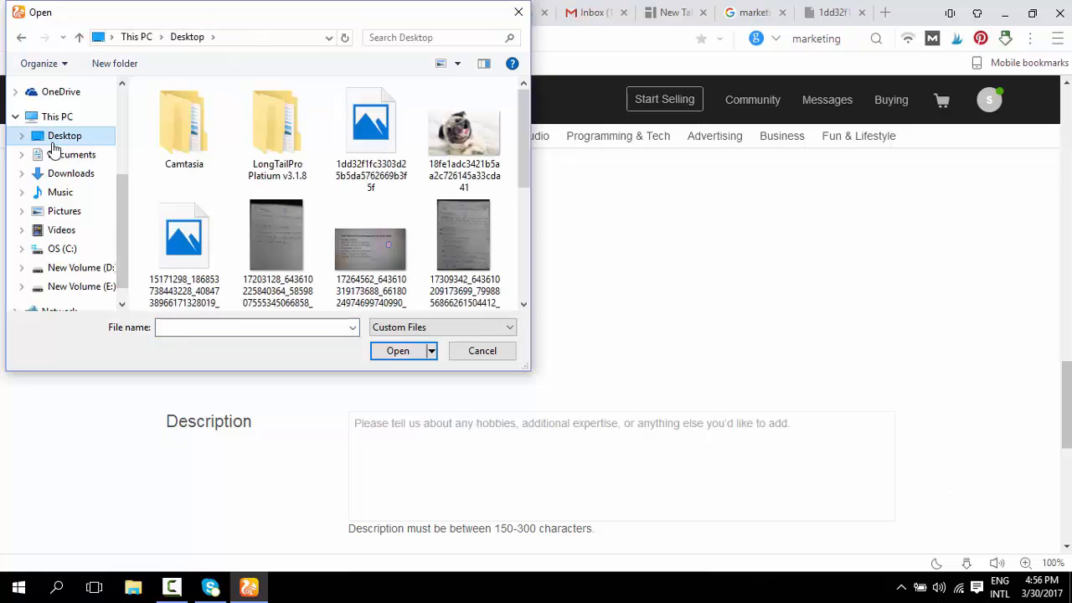
{"action": "left_click", "coordinate": [371, 138]}
{"action": "left_click", "coordinate": [415, 350]}
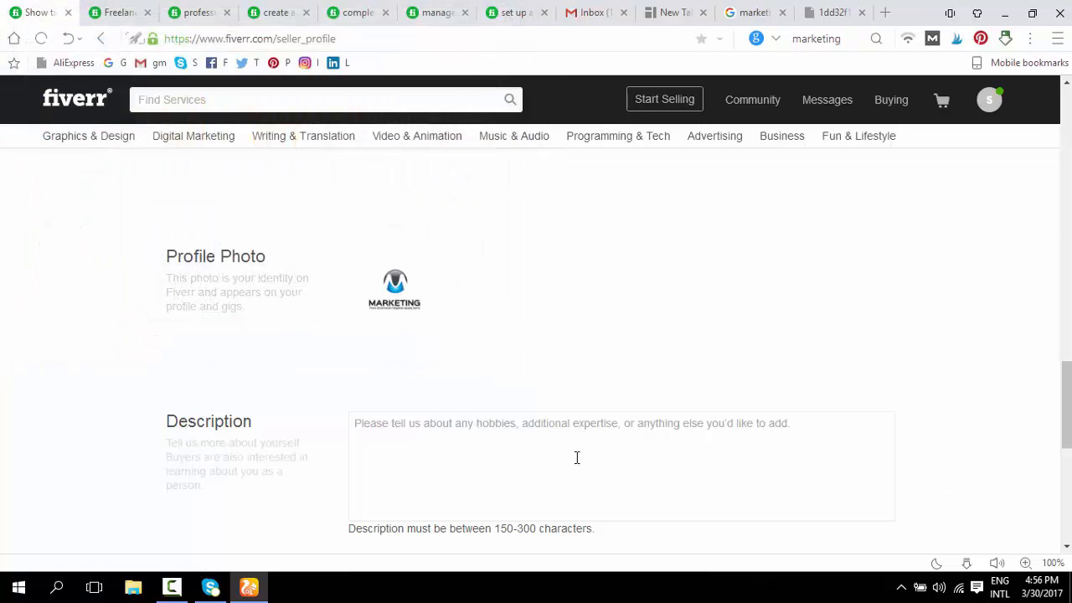
{"action": "scroll", "coordinate": [894, 486], "scroll_direction": "down", "scroll_amount": 2}
- Write a Description introducing yourself by name, with 2 years of social media marketing on Pinterest, Instagram and Facebook
{"action": "left_click", "coordinate": [572, 296]}
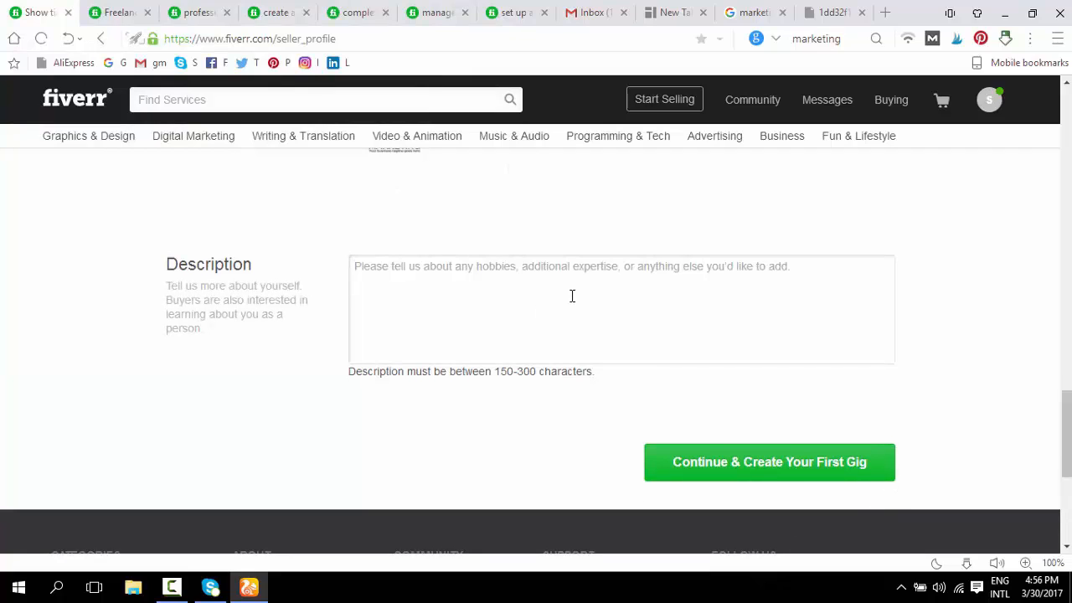
{"action": "type", "text": "This "}
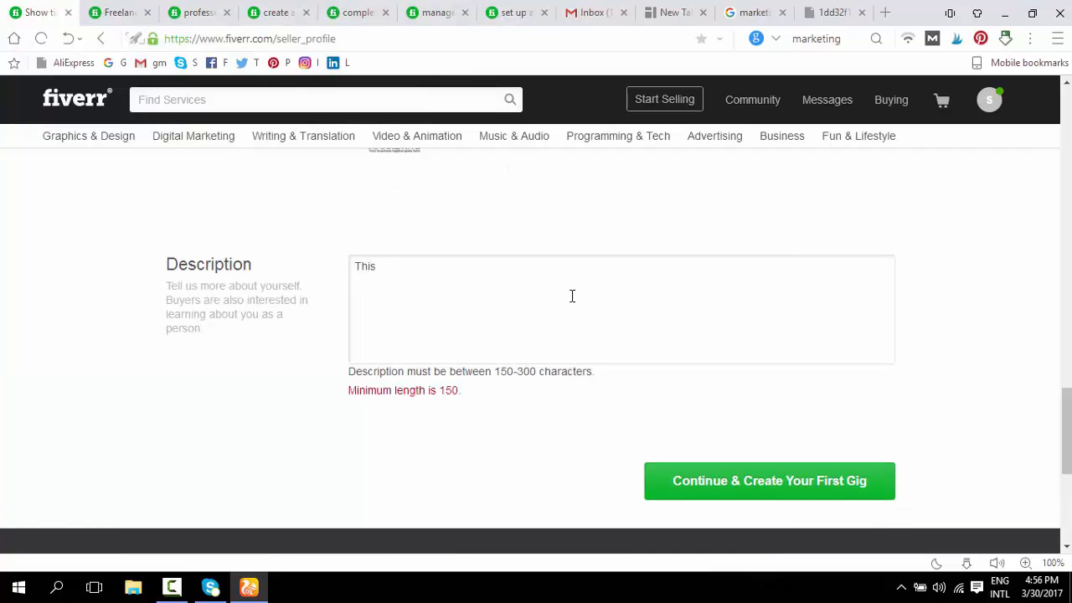
{"action": "type", "text": "is Susmita Gos"}
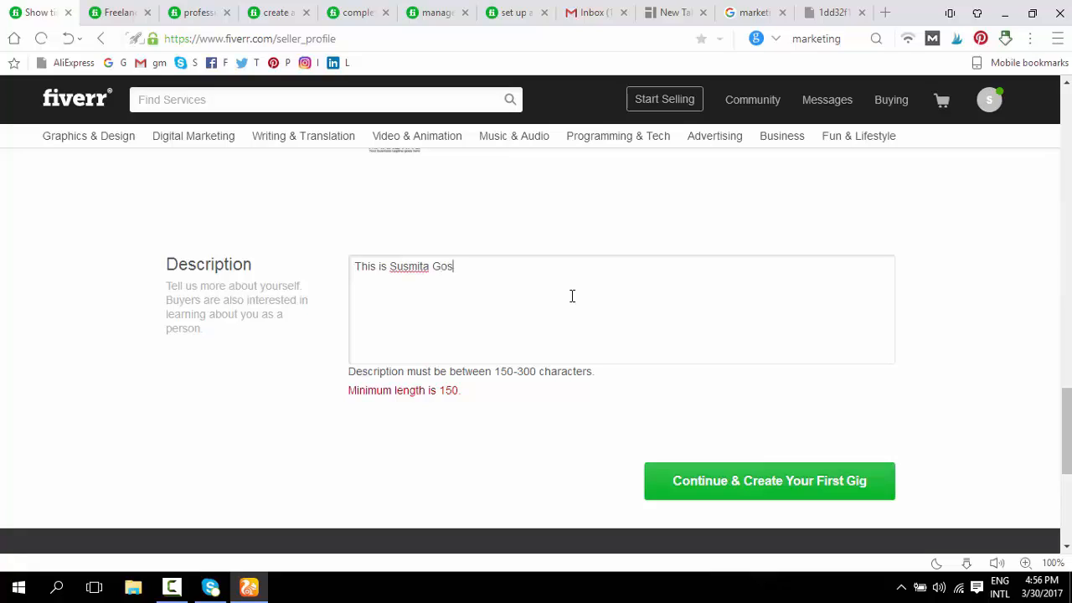
{"action": "type", "text": "wami"}
{"action": "type", "text": ". I have been "}
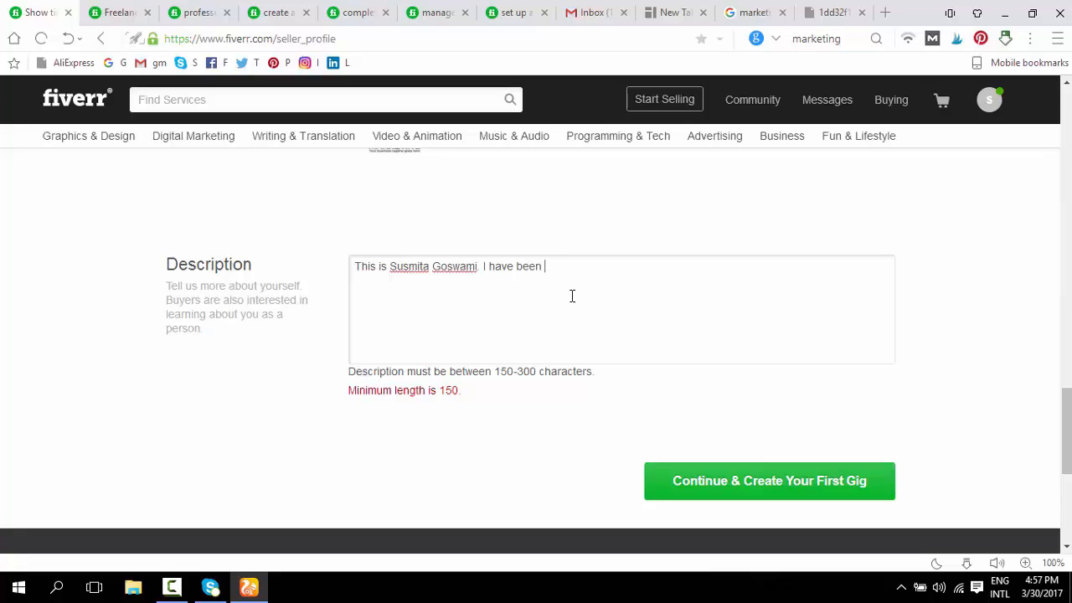
{"action": "type", "text": "working"}
{"action": "type", "text": "Social media "}
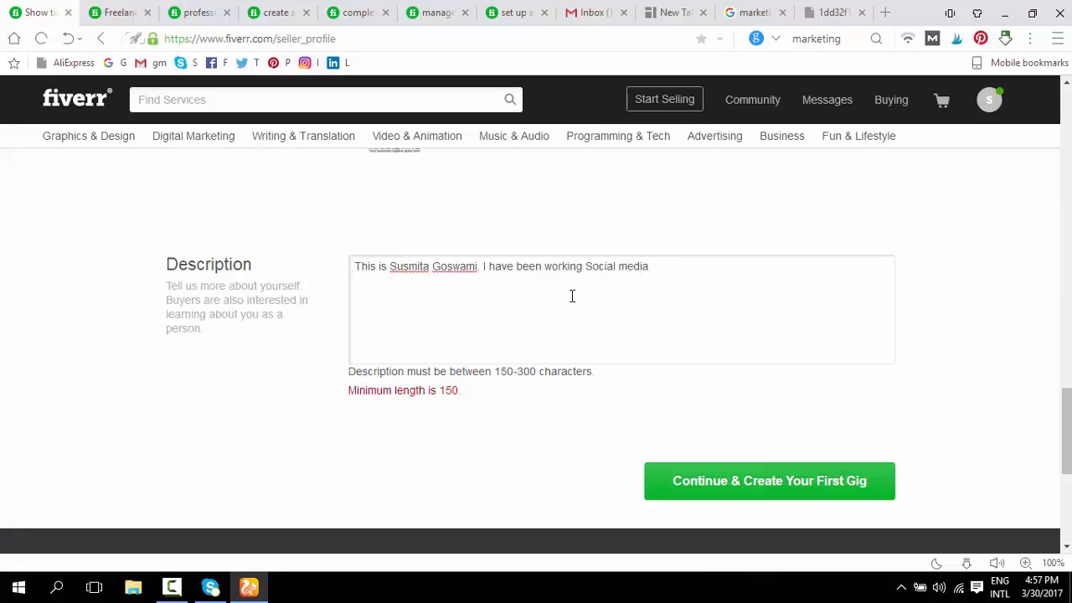
{"action": "type", "text": "marketing for 2 yea"}
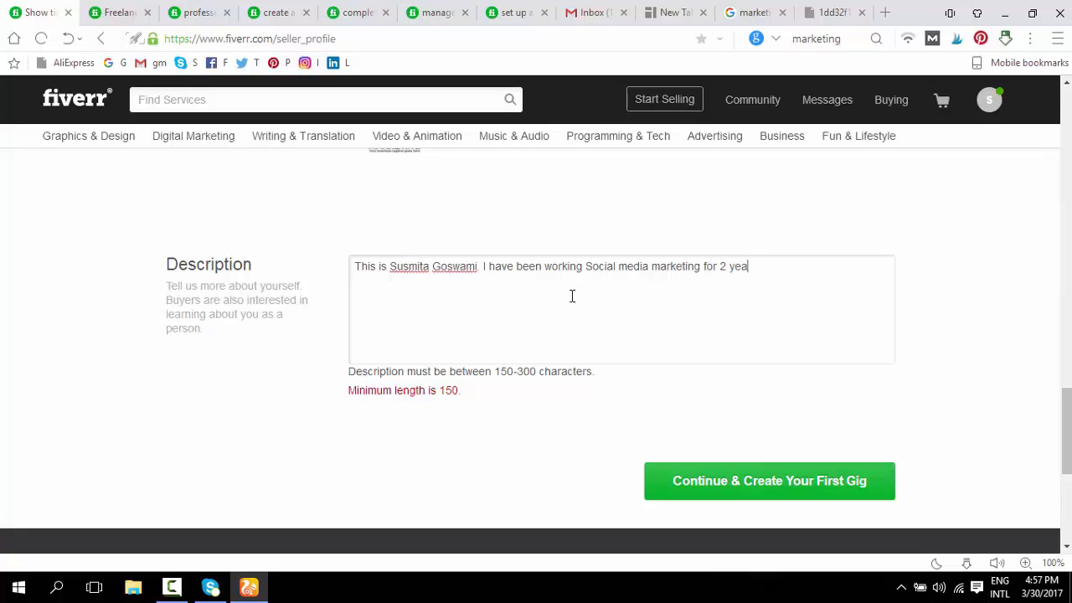
{"action": "type", "text": "rs. I have vast experi"}
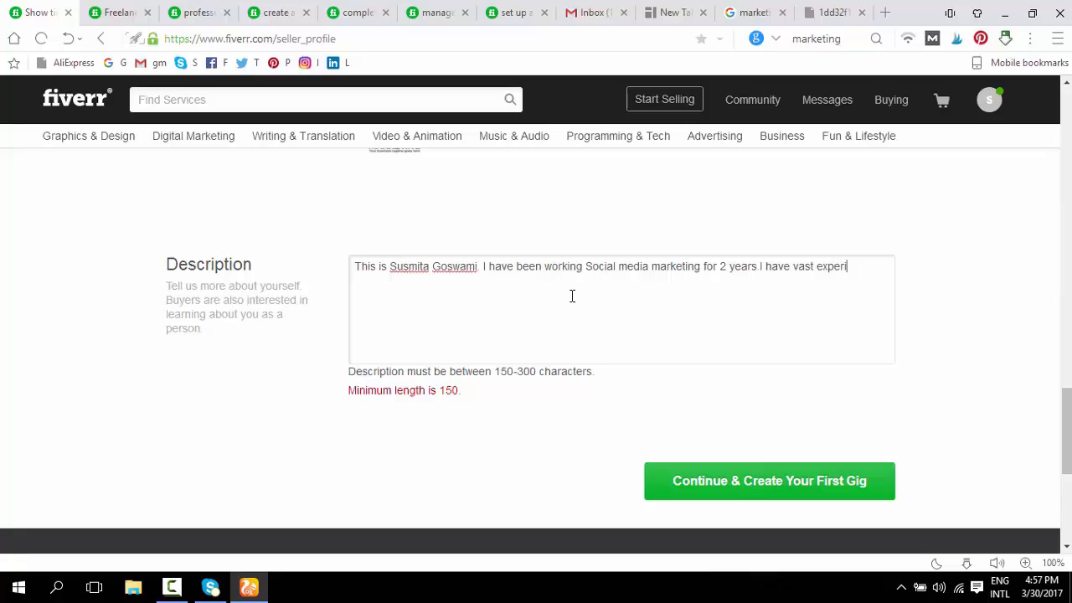
{"action": "type", "text": "ence on pinterest, "}
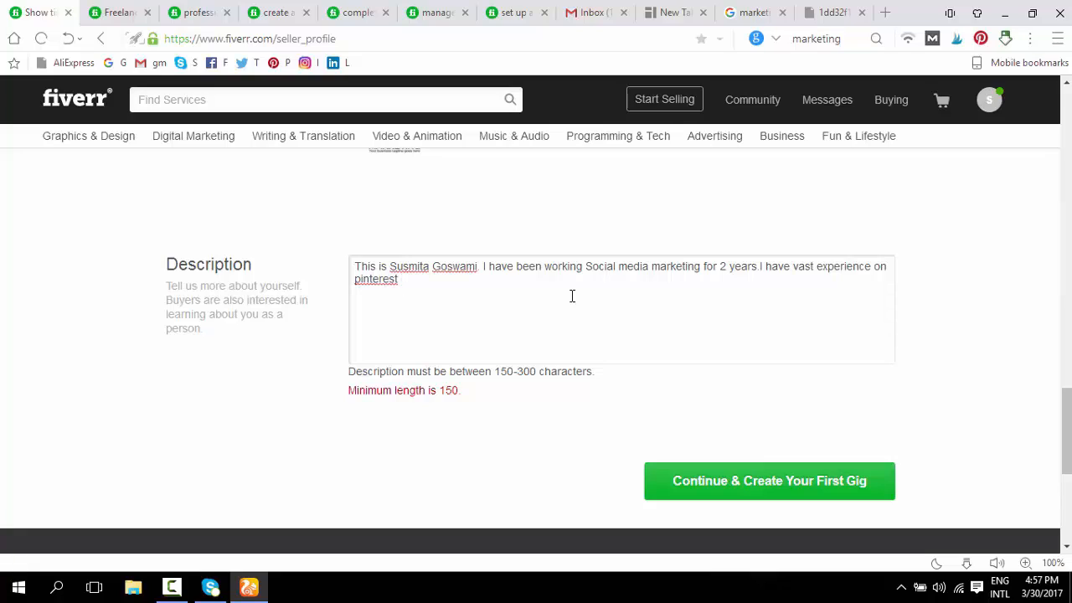
{"action": "type", "text": "instagram and"}
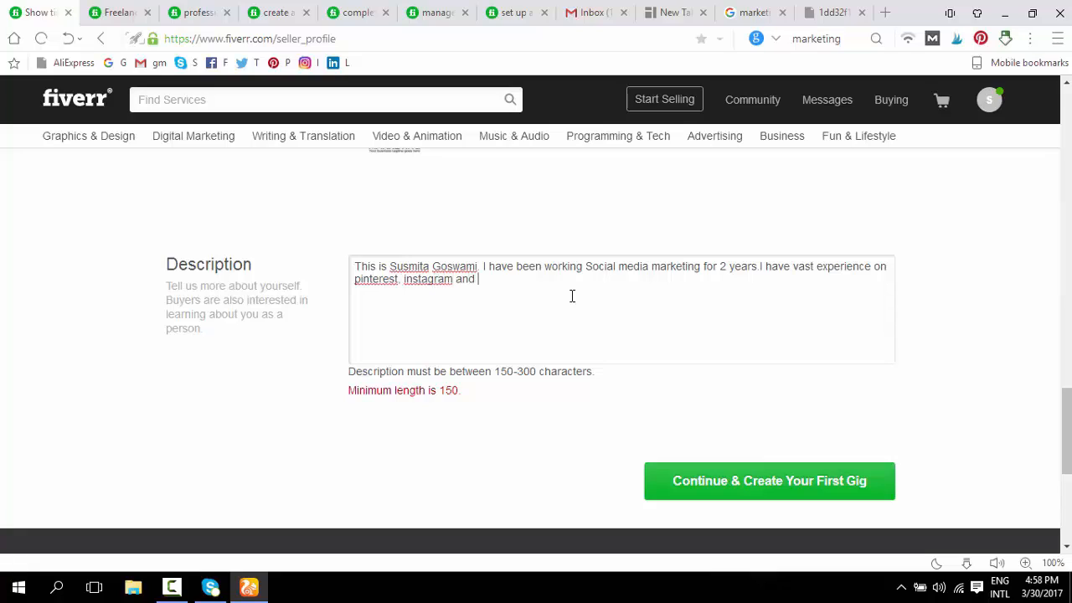
{"action": "type", "text": " facebook marketing"}
- Capitalise Facebook and Instagram in the bio using spellcheck suggestions, leaving pinterest unchanged
{"action": "right_click", "coordinate": [507, 279]}
{"action": "left_click", "coordinate": [556, 228]}
{"action": "right_click", "coordinate": [426, 280]}
{"action": "left_click", "coordinate": [447, 264]}
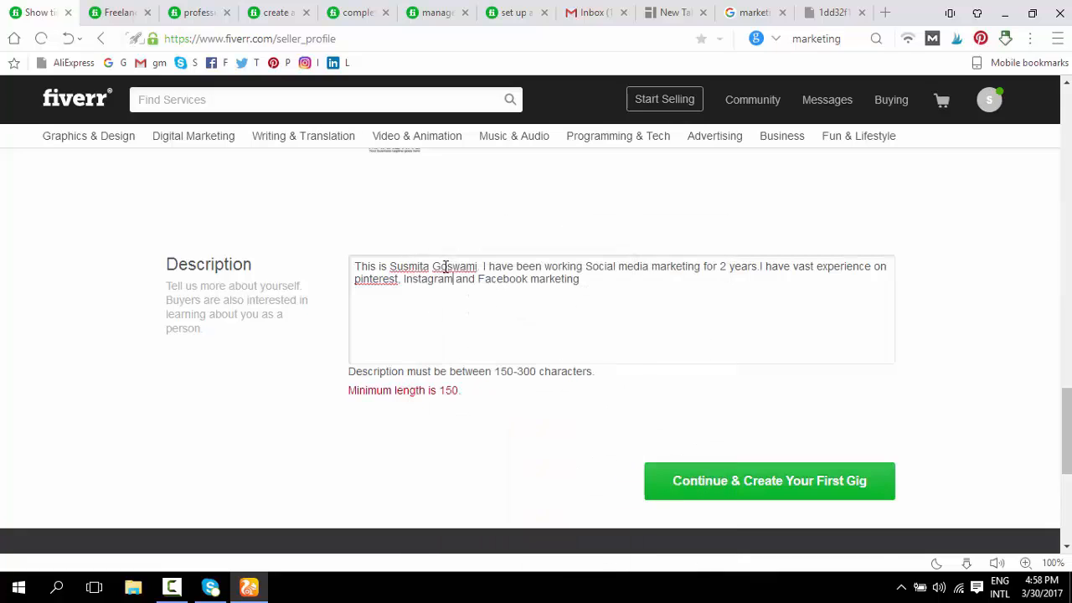
{"action": "right_click", "coordinate": [383, 280]}
{"action": "left_click", "coordinate": [651, 297]}
- Submit the profile with Education answered No to start creating the first gig
{"action": "left_click", "coordinate": [766, 478]}
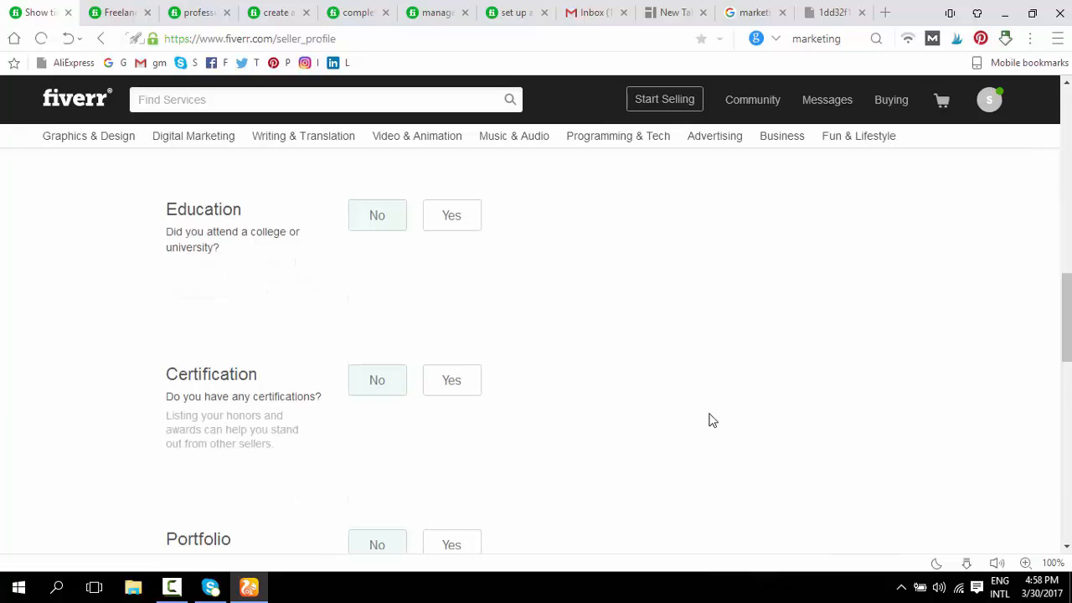
{"action": "scroll", "coordinate": [711, 419], "scroll_direction": "up", "scroll_amount": 2}
{"action": "left_click", "coordinate": [395, 372]}
{"action": "scroll", "coordinate": [683, 408], "scroll_direction": "down", "scroll_amount": 10}
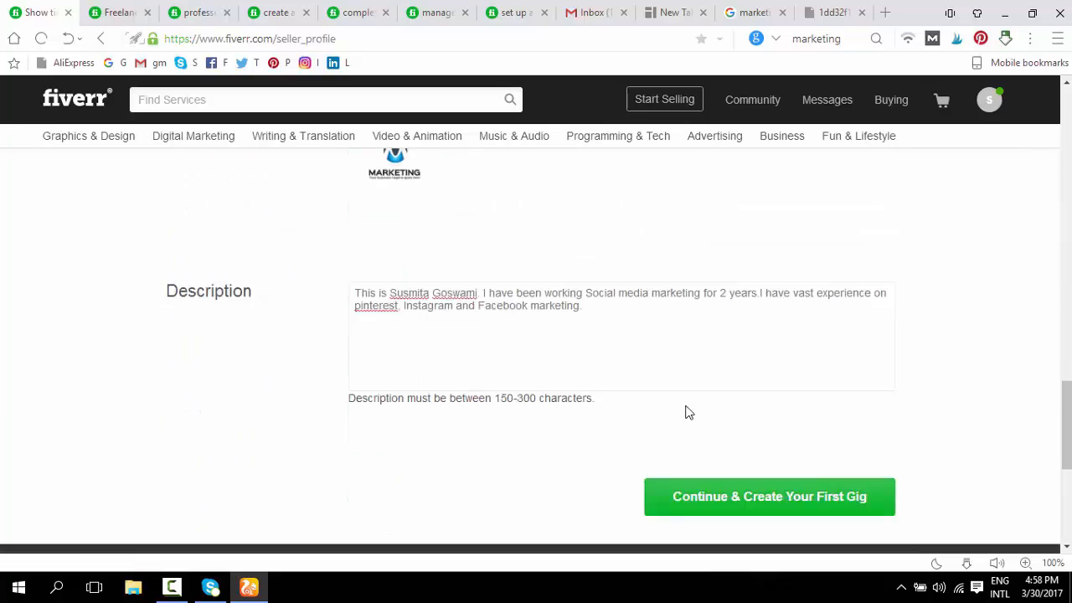
{"action": "left_click", "coordinate": [811, 382]}
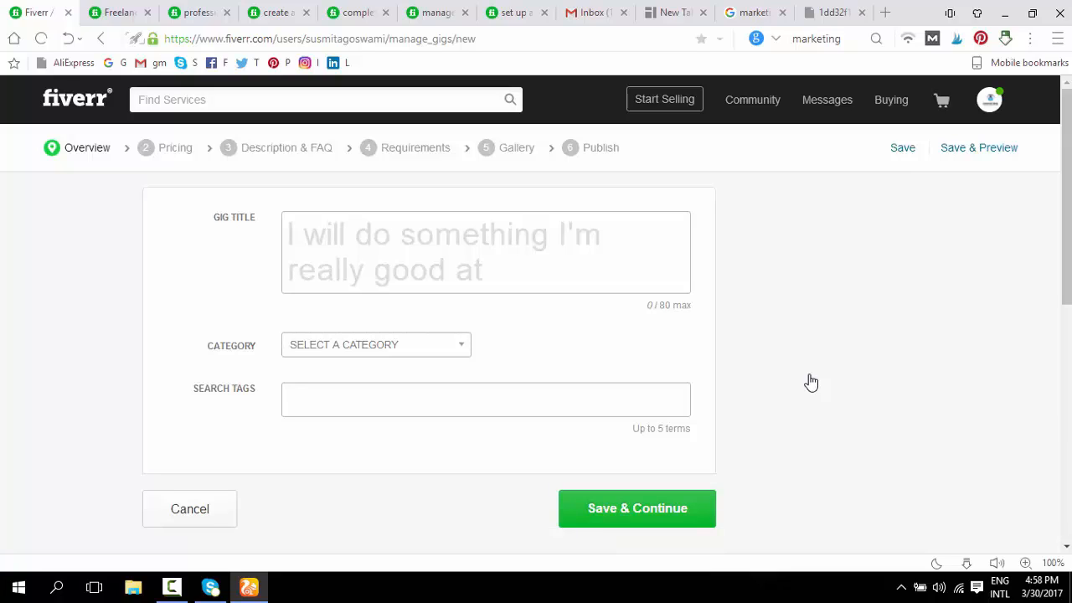
- Enter the gig title 'I will setup and optimize pinterest profile professionally'
{"action": "left_click", "coordinate": [419, 228]}
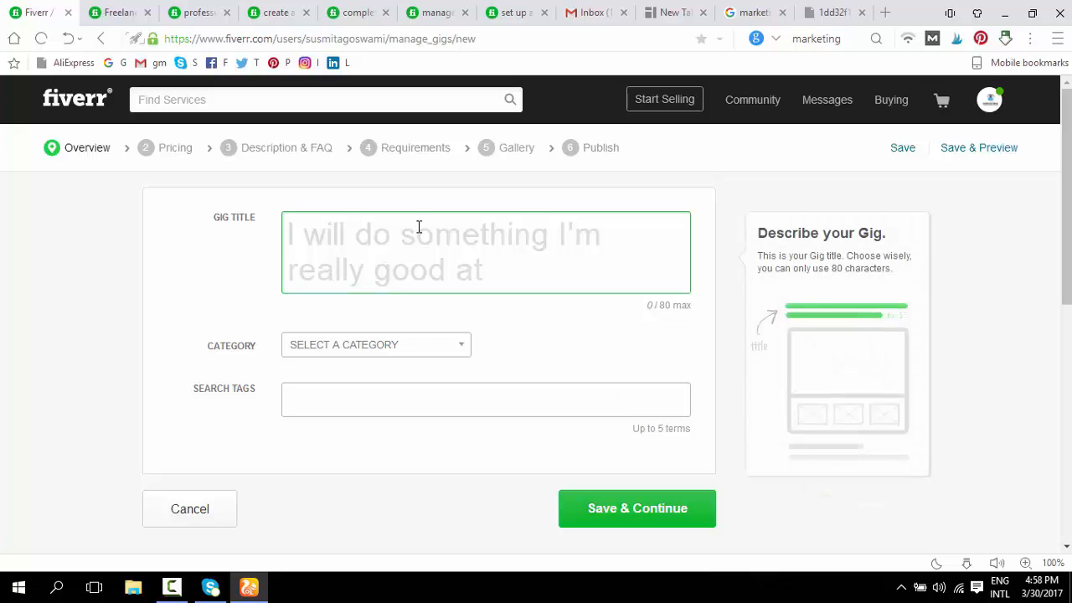
{"action": "type", "text": "s"}
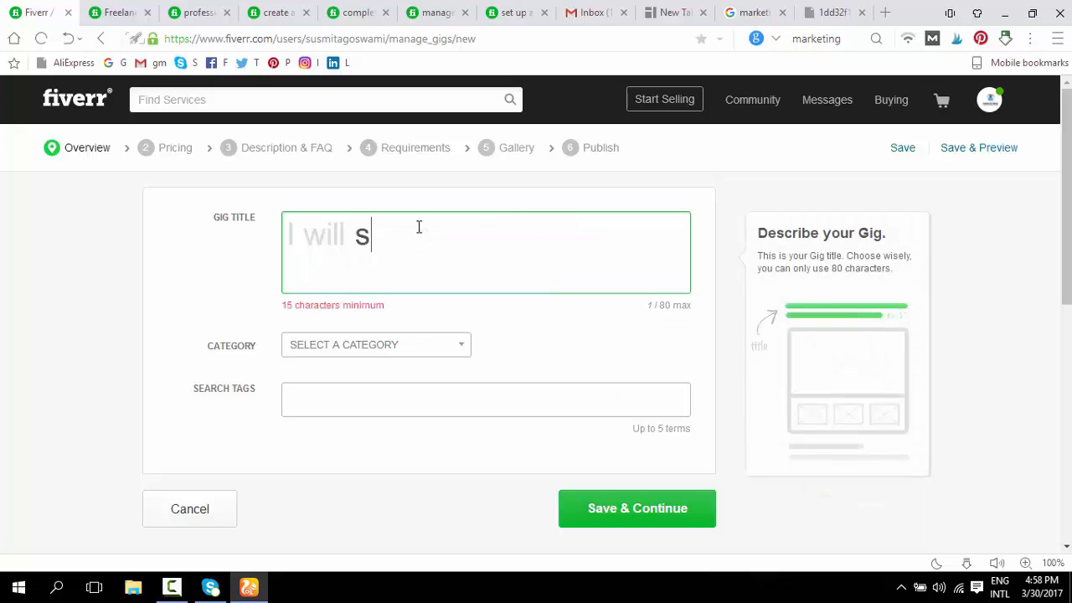
{"action": "type", "text": "ey"}
{"action": "key", "text": "BackSpace"}
{"action": "type", "text": "t"}
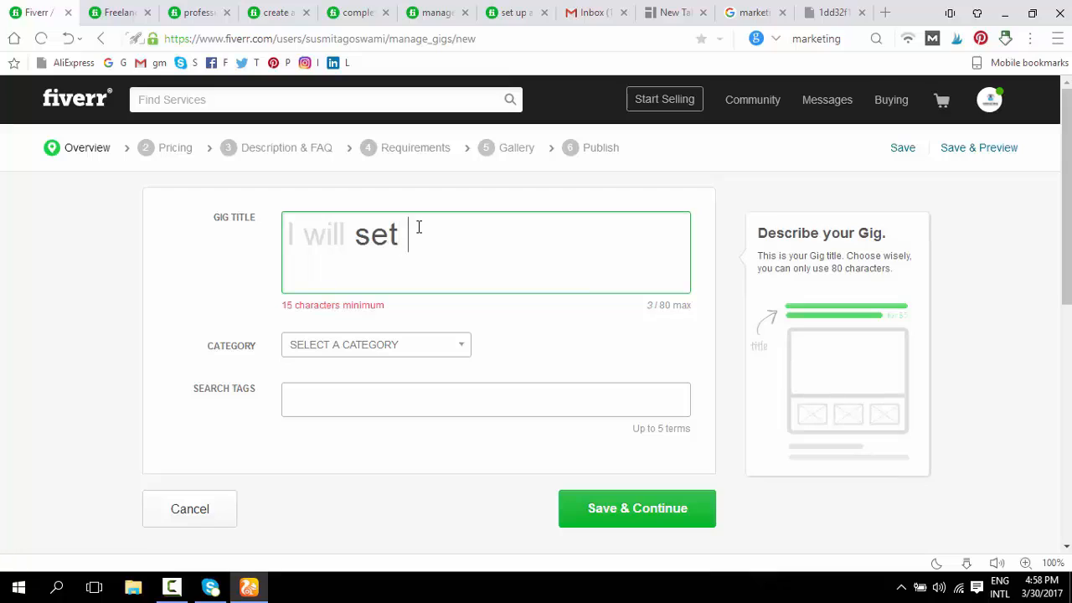
{"action": "key", "text": "BackSpace"}
{"action": "type", "text": "up your"}
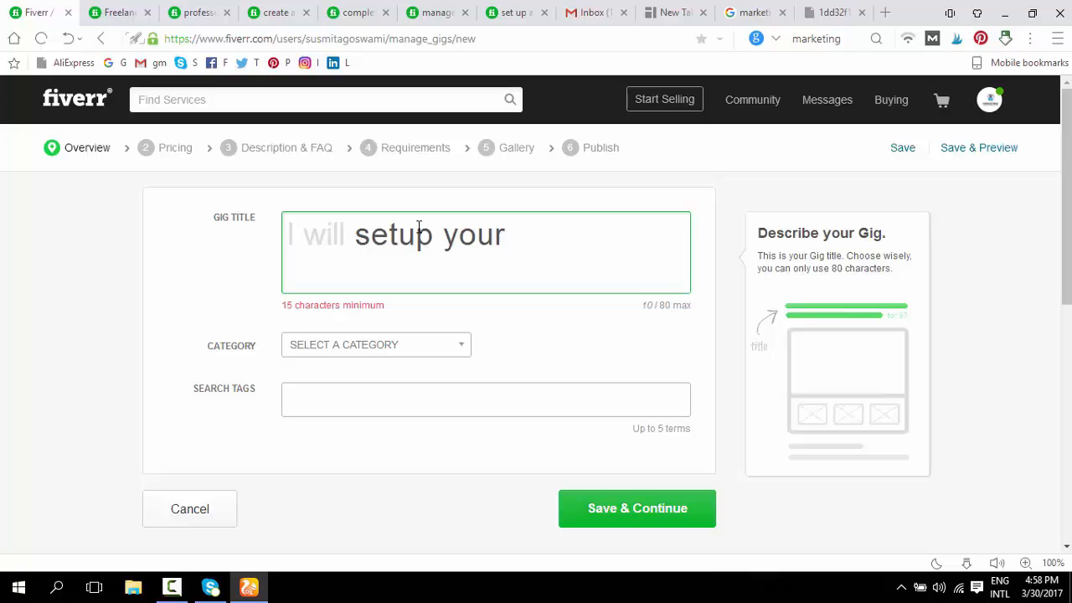
{"action": "key", "text": "BackSpace"}
{"action": "key", "text": "BackSpace"}
{"action": "key", "text": "BackSpace"}
{"action": "key", "text": "BackSpace"}
{"action": "key", "text": "BackSpace"}
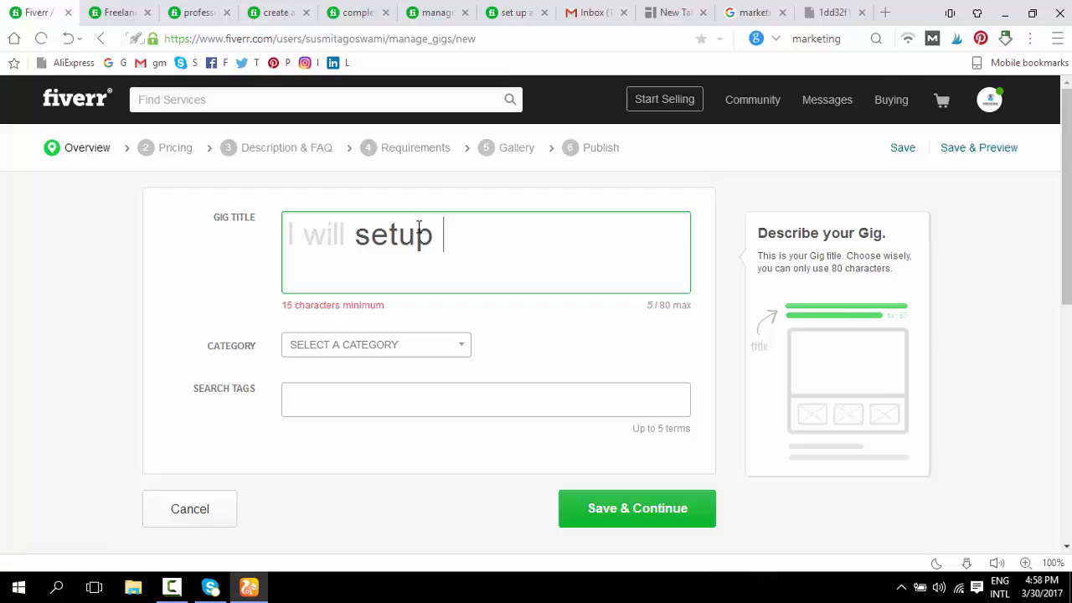
{"action": "type", "text": "and"}
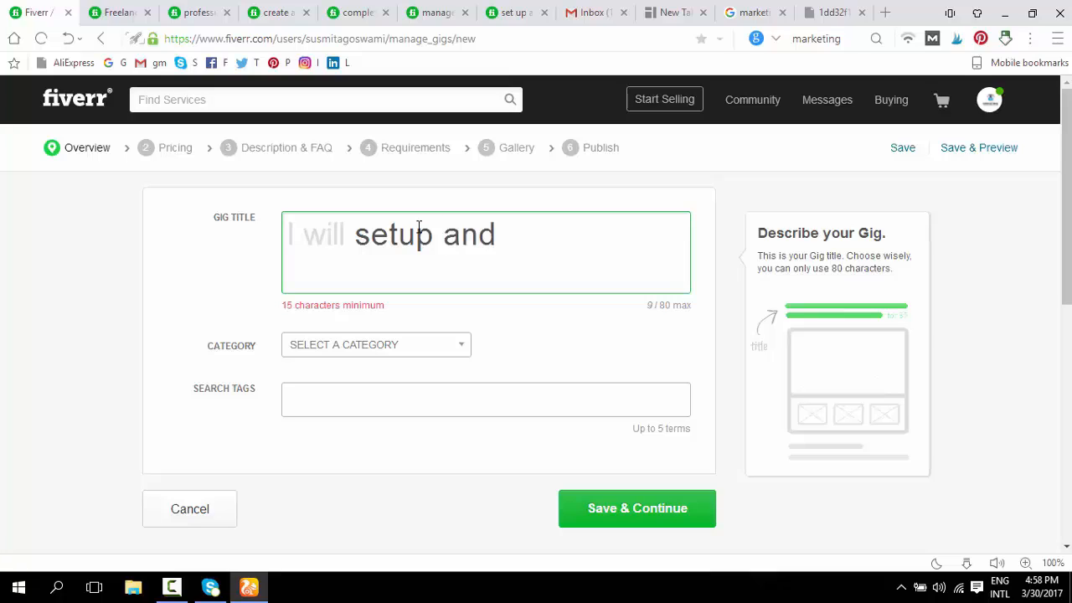
{"action": "type", "text": " optimize "}
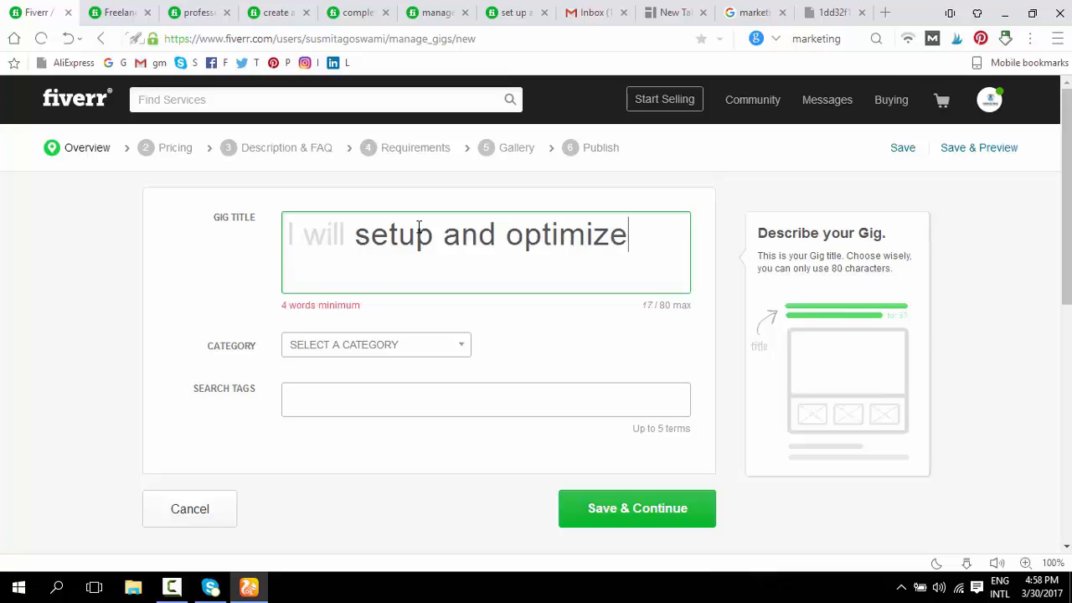
{"action": "type", "text": "pinterest"}
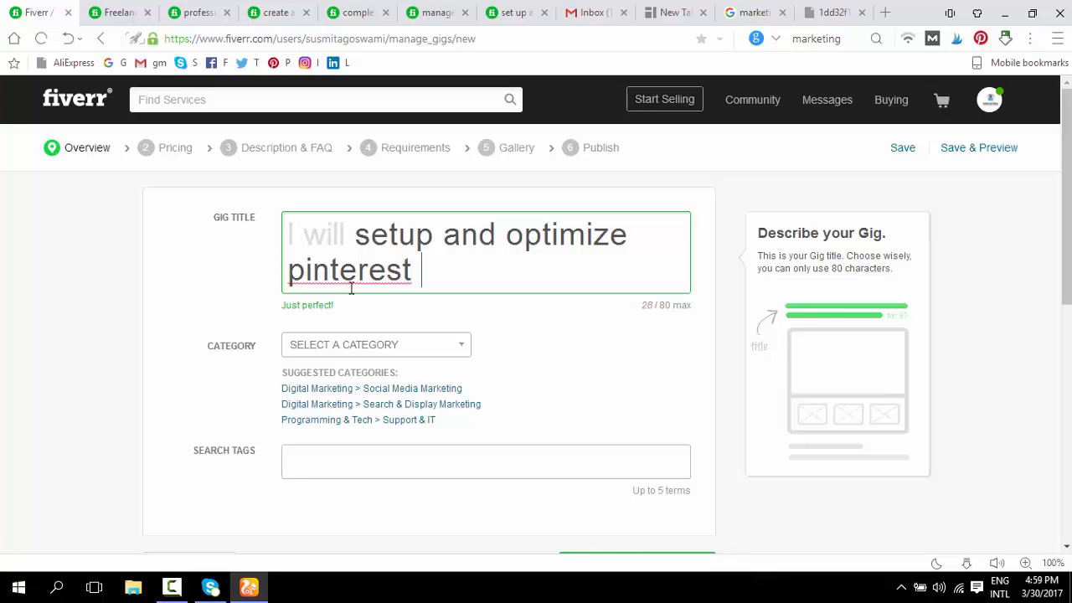
{"action": "type", "text": "profile "}
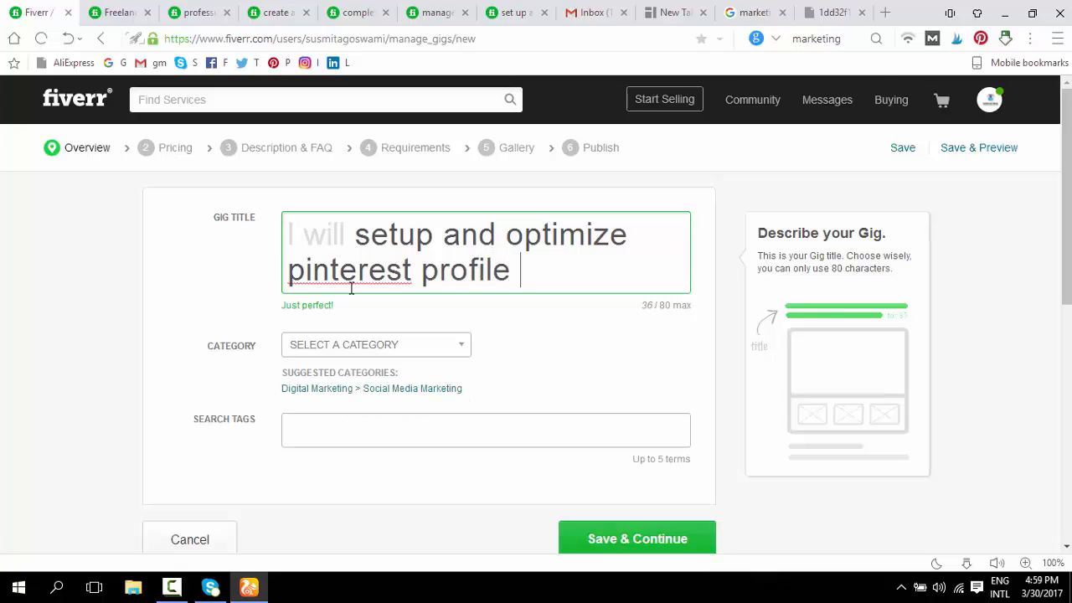
{"action": "type", "text": "prof"}
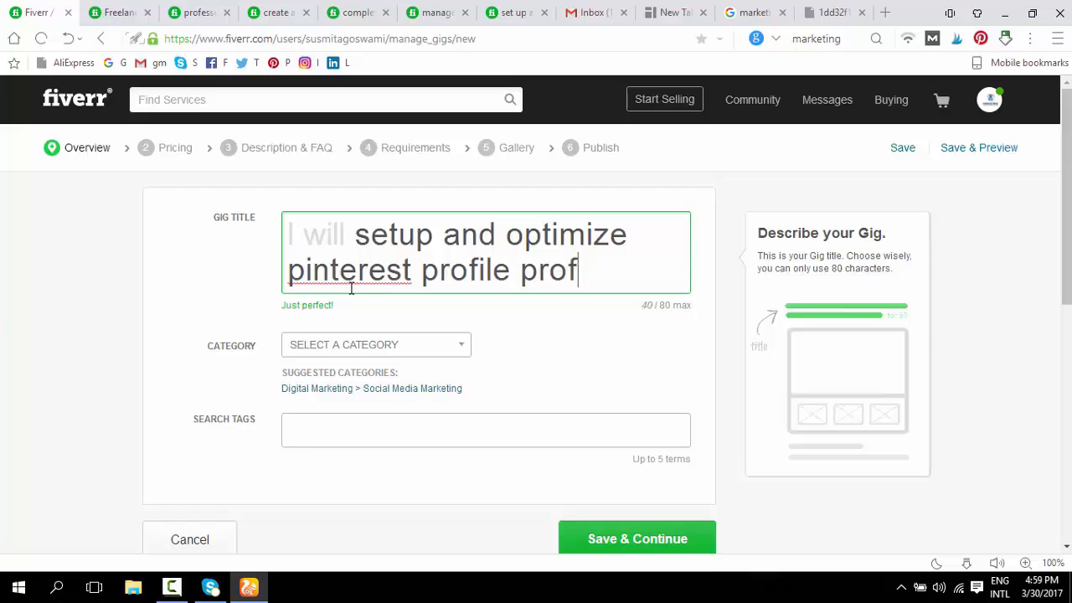
{"action": "type", "text": "essionally"}
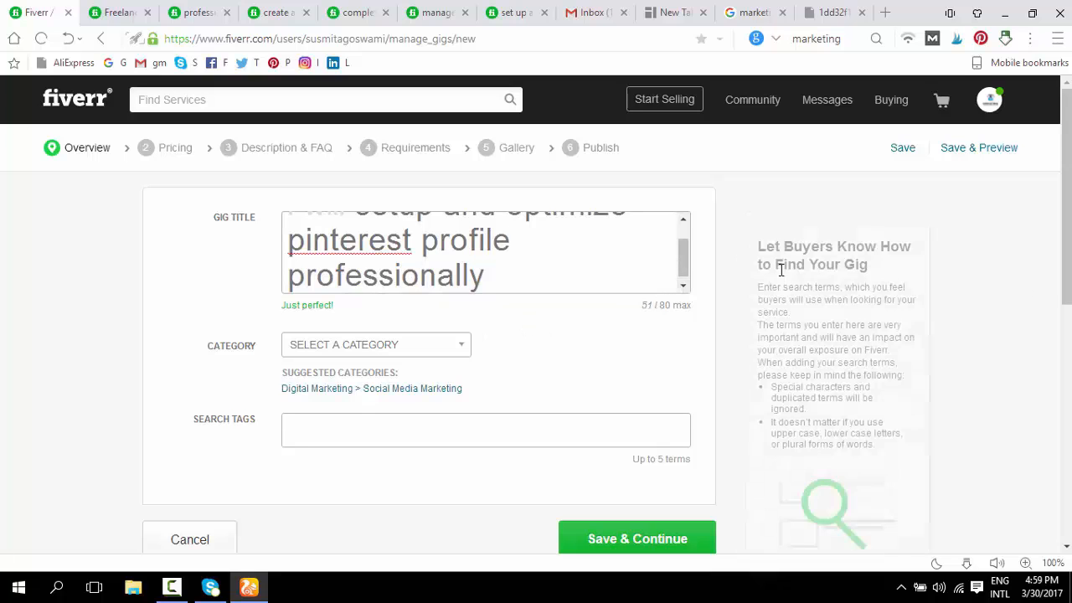
- Change the lowercase p in 'pinterest' to a capital P in the title
{"action": "left_click_drag", "start_coordinate": [687, 251], "coordinate": [684, 240]}
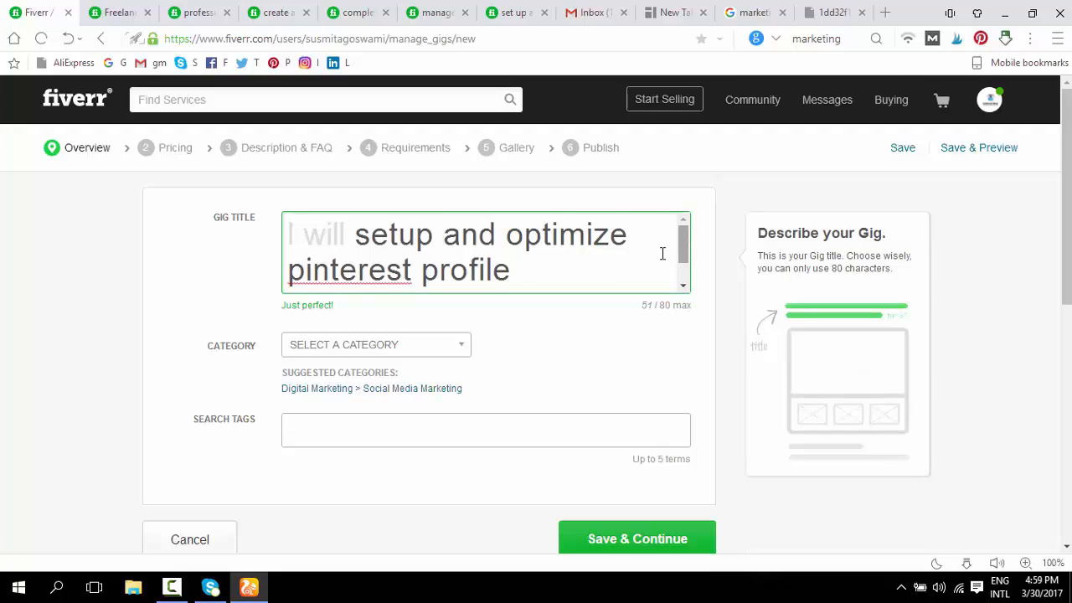
{"action": "scroll", "coordinate": [649, 278], "scroll_direction": "down", "scroll_amount": 1}
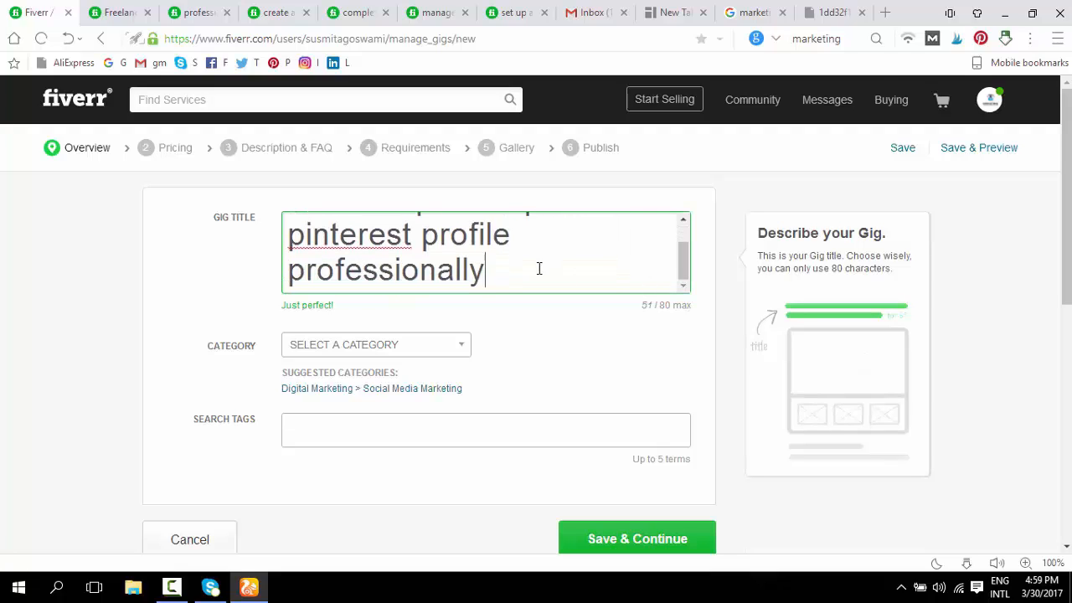
{"action": "left_click", "coordinate": [302, 240]}
{"action": "key", "text": "BackSpace"}
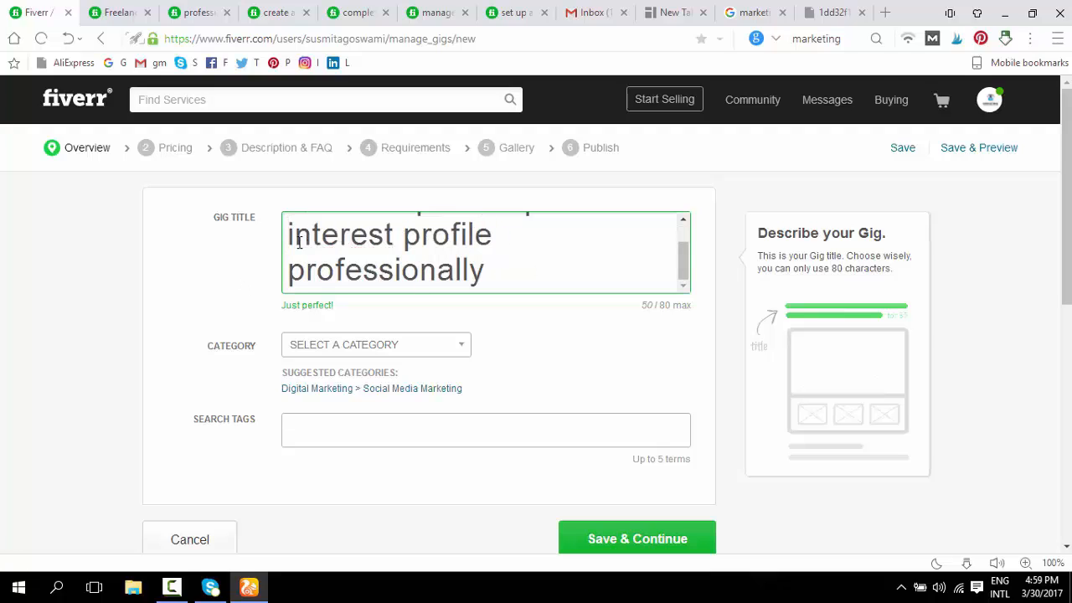
{"action": "type", "text": "P"}
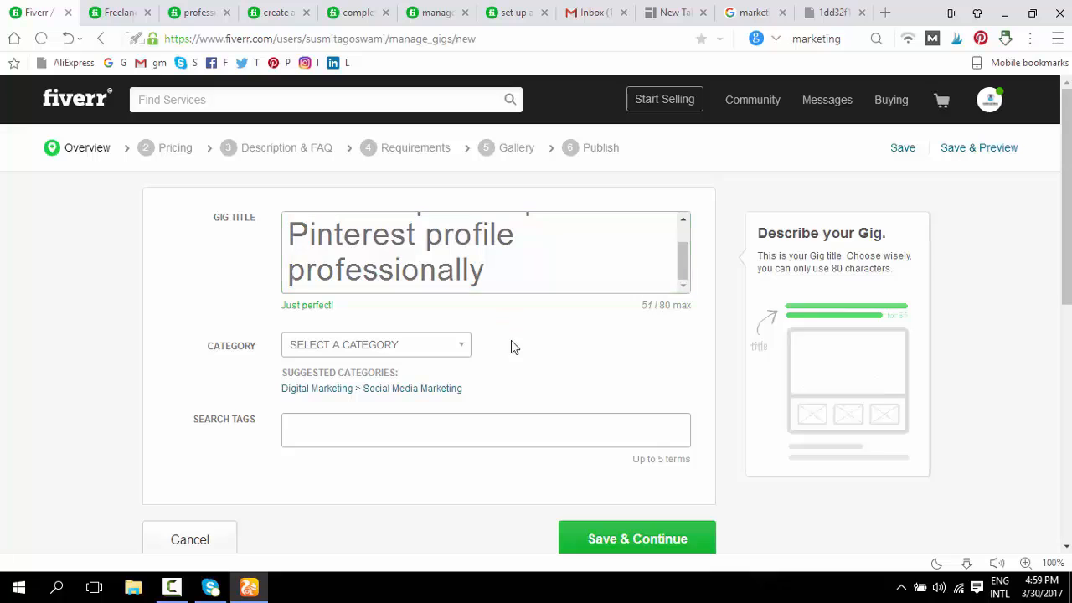
- Choose DIGITAL MARKETING as the category and SOCIAL MEDIA MARKETING as the subcategory
{"action": "left_click", "coordinate": [434, 352]}
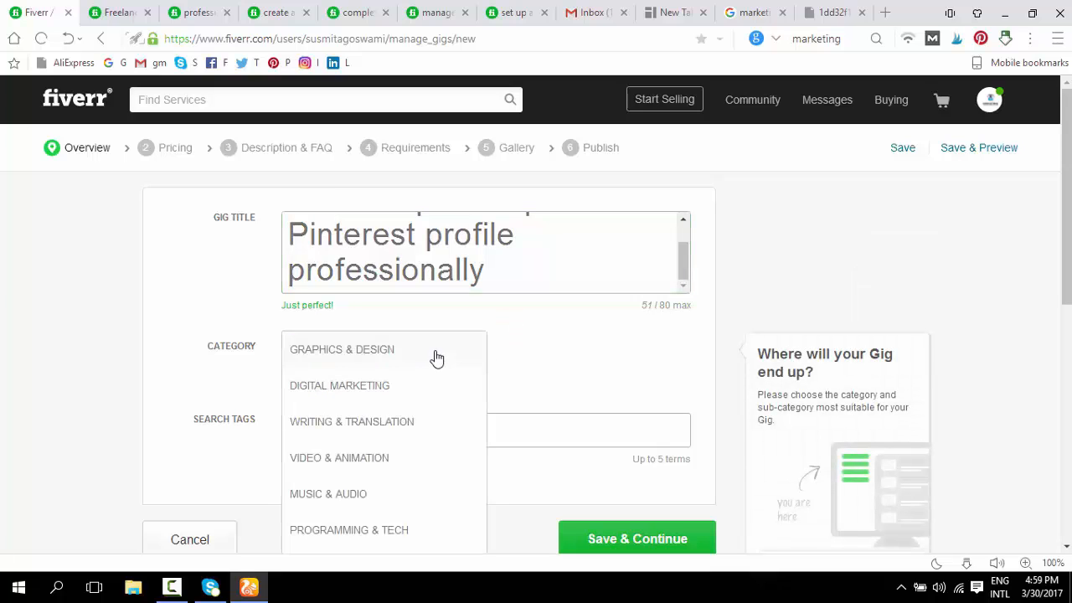
{"action": "left_click", "coordinate": [397, 392]}
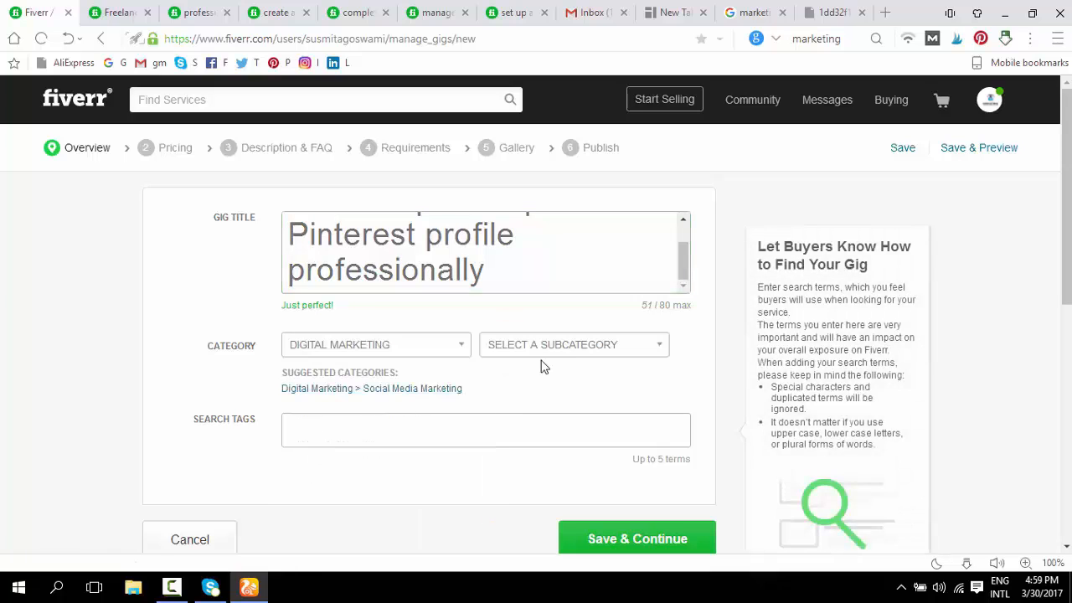
{"action": "left_click", "coordinate": [553, 347]}
{"action": "scroll", "coordinate": [560, 430], "scroll_direction": "down", "scroll_amount": 3}
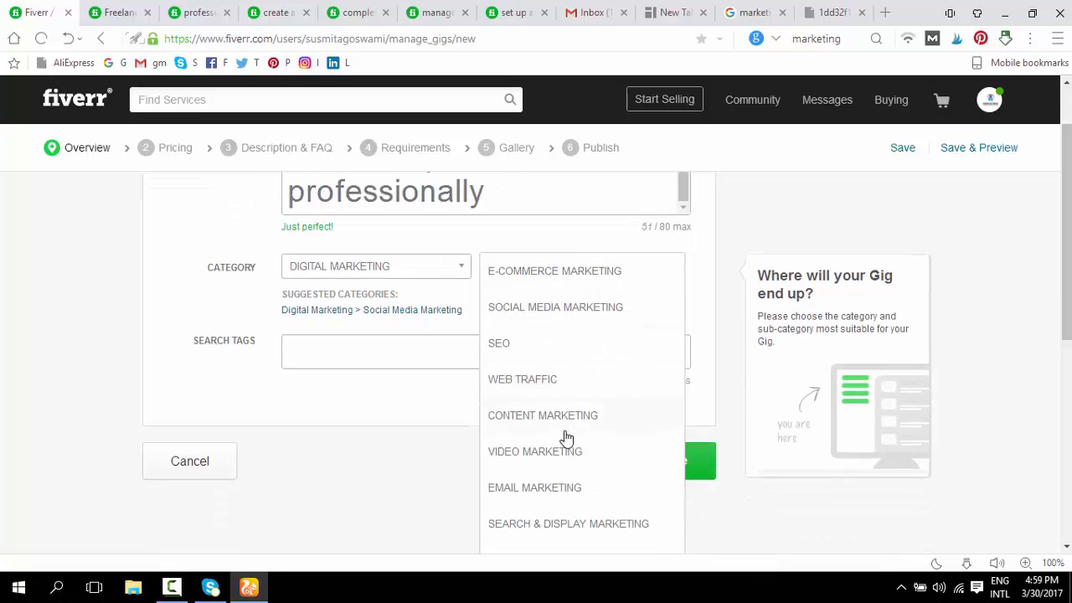
{"action": "scroll", "coordinate": [573, 453], "scroll_direction": "down", "scroll_amount": 2}
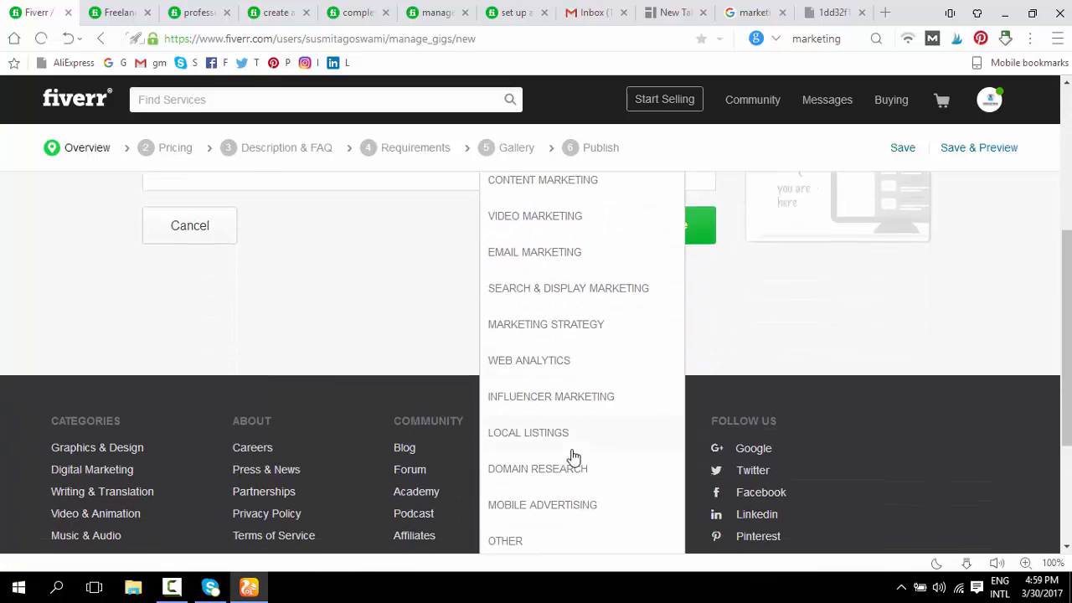
{"action": "scroll", "coordinate": [575, 463], "scroll_direction": "up", "scroll_amount": 3}
{"action": "scroll", "coordinate": [577, 460], "scroll_direction": "up", "scroll_amount": 1}
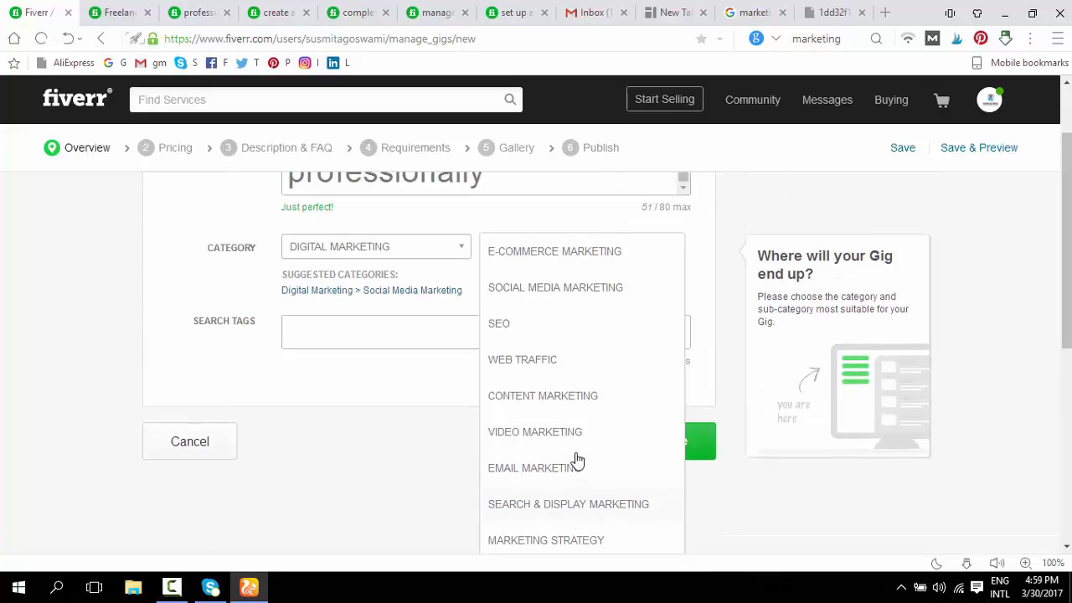
{"action": "left_click", "coordinate": [577, 316]}
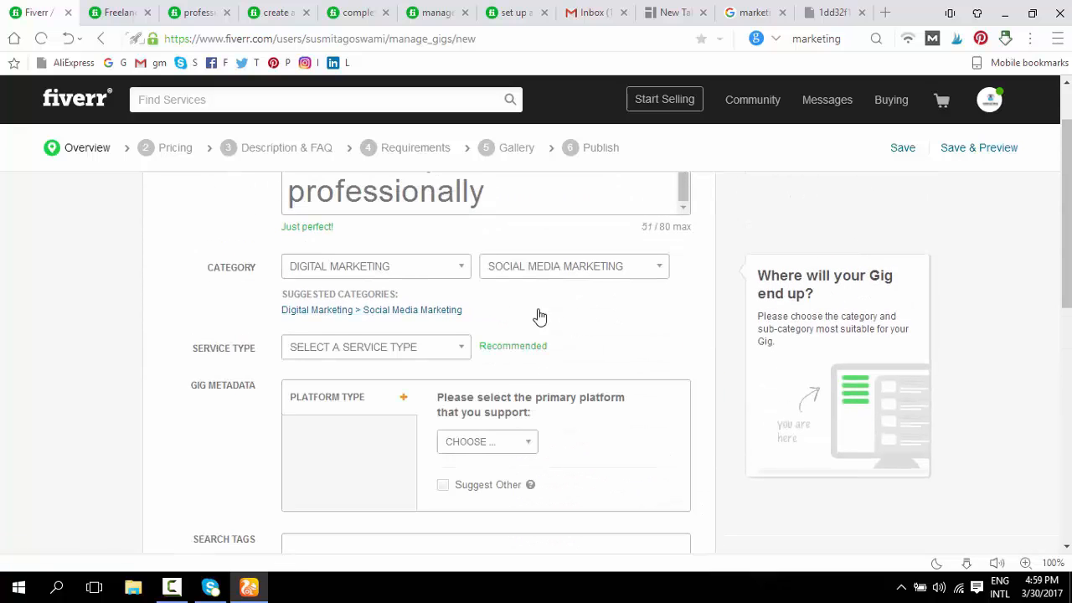
{"action": "left_click", "coordinate": [415, 270]}
{"action": "scroll", "coordinate": [414, 389], "scroll_direction": "down", "scroll_amount": 1}
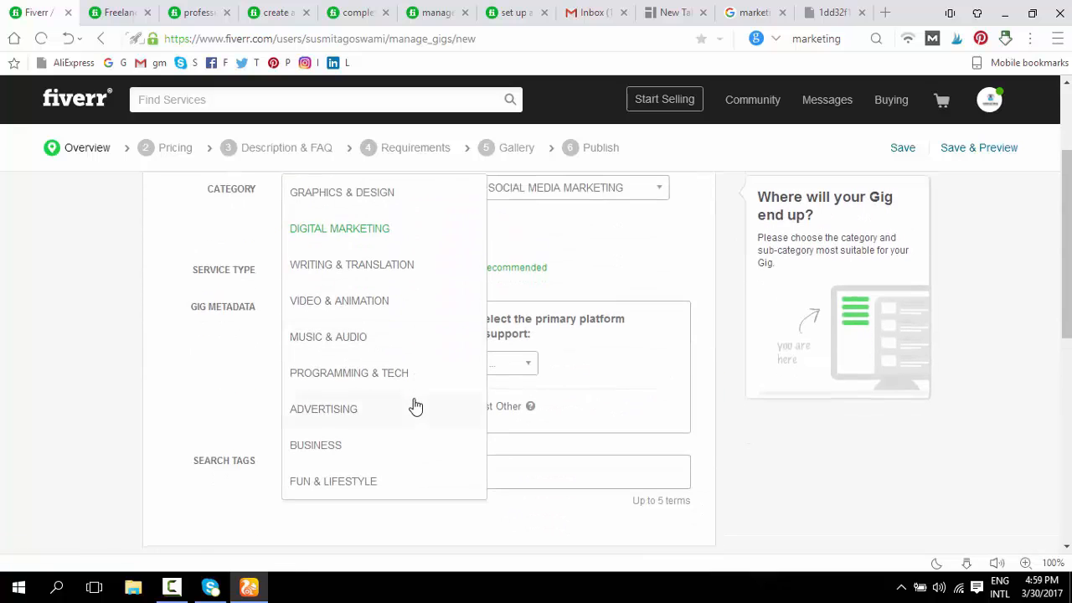
{"action": "scroll", "coordinate": [413, 407], "scroll_direction": "up", "scroll_amount": 1}
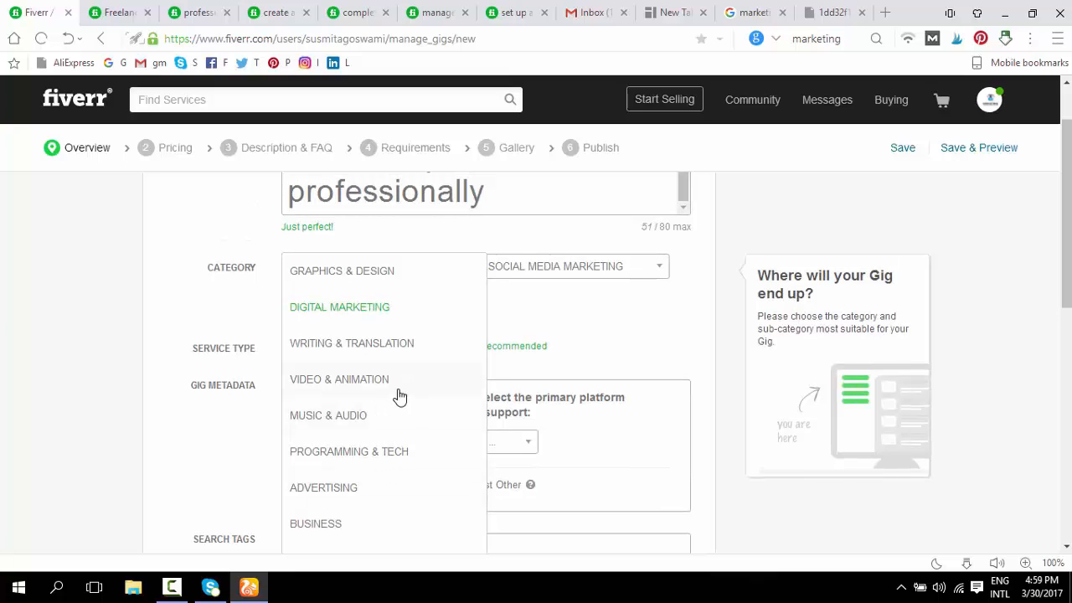
- Pick SOCIAL MEDIA MANAGEMENT from the Service Type dropdown and PINTEREST as the Gig Metadata platform
{"action": "left_click", "coordinate": [649, 328]}
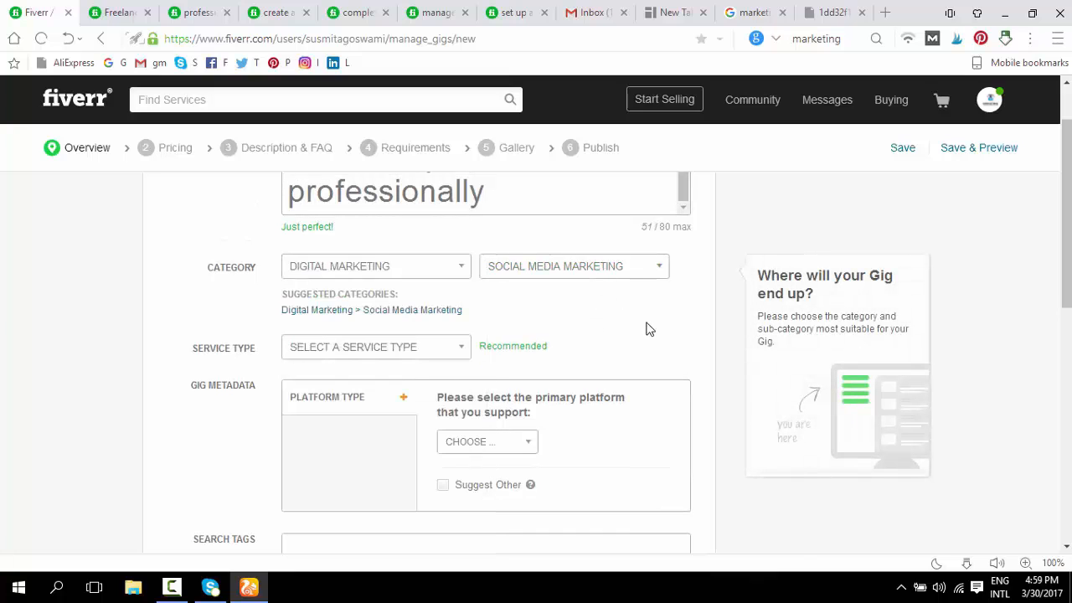
{"action": "left_click", "coordinate": [406, 350]}
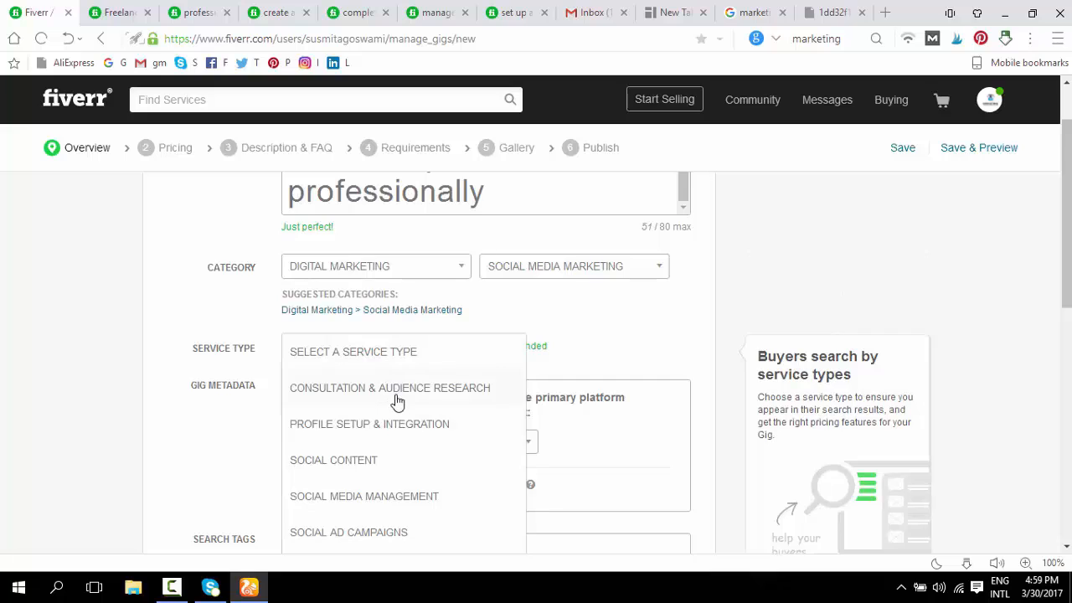
{"action": "scroll", "coordinate": [399, 406], "scroll_direction": "down", "scroll_amount": 1}
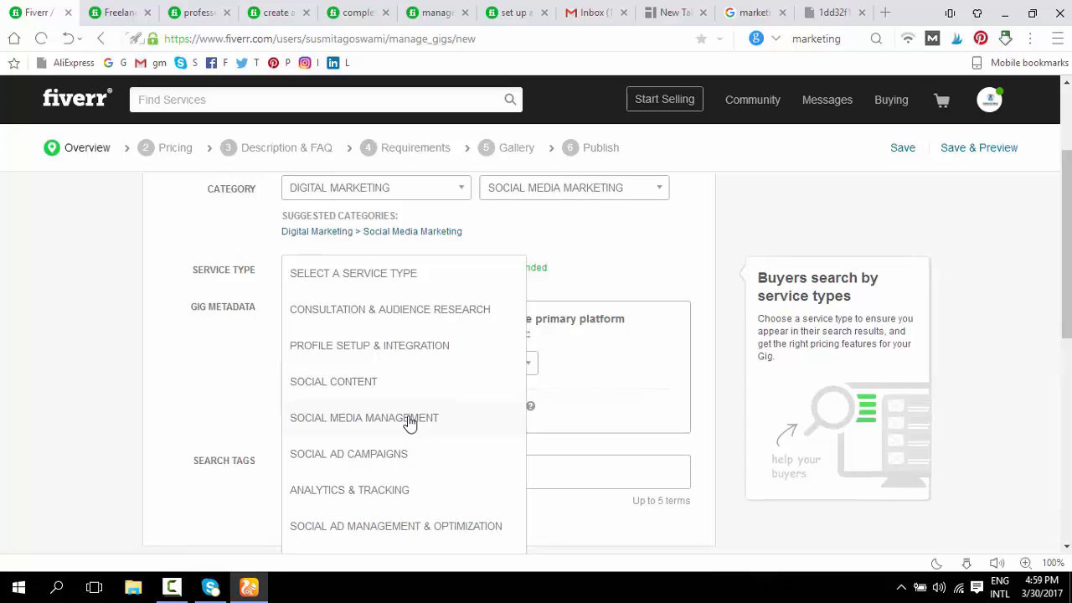
{"action": "left_click", "coordinate": [409, 423]}
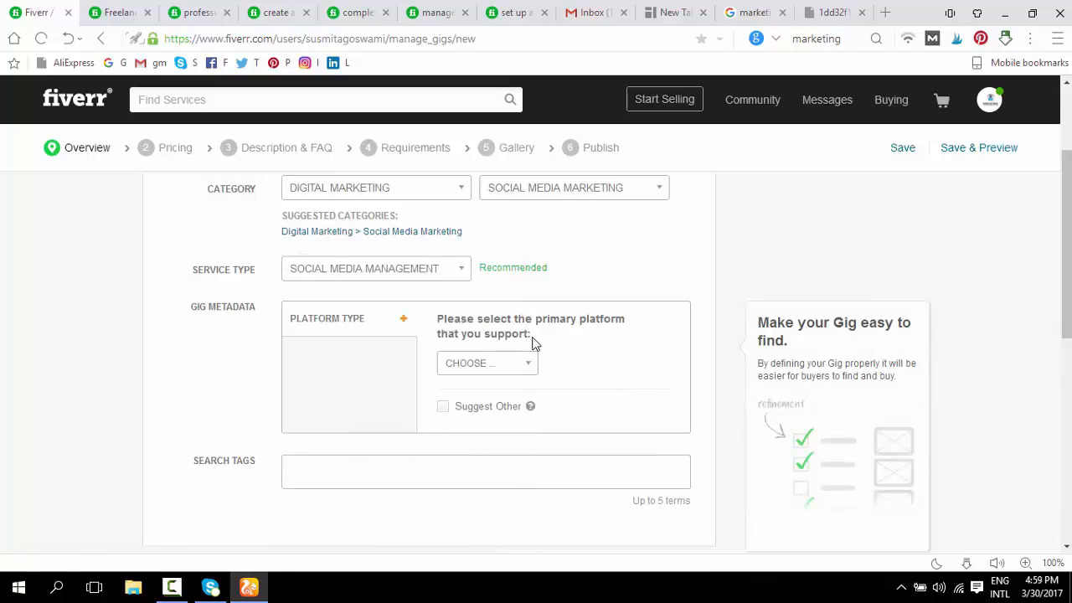
{"action": "left_click", "coordinate": [504, 375]}
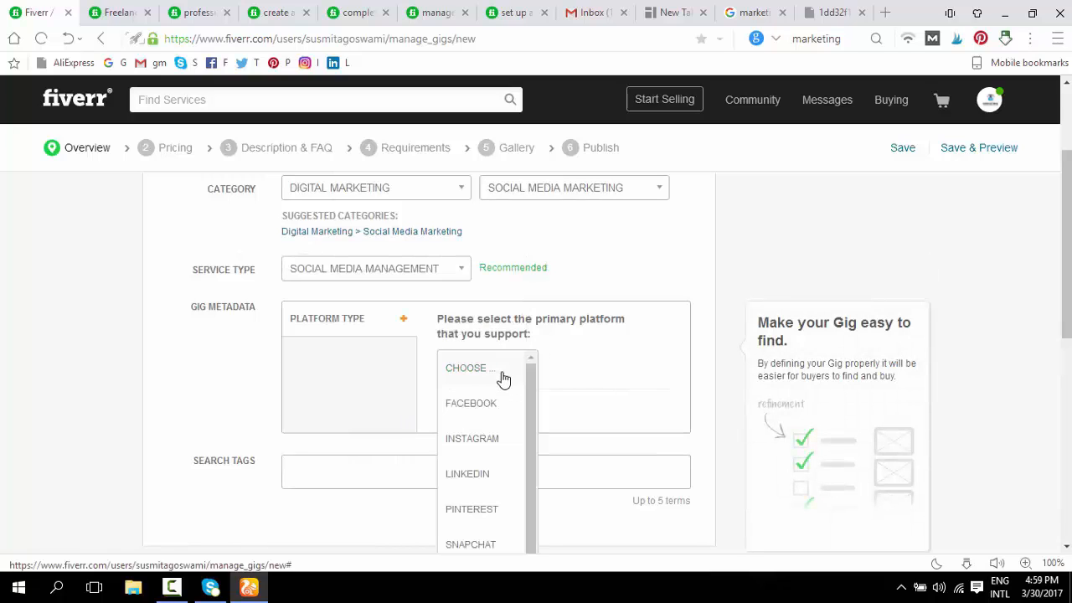
{"action": "left_click", "coordinate": [477, 509]}
{"action": "scroll", "coordinate": [220, 495], "scroll_direction": "down", "scroll_amount": 2}
{"action": "left_click", "coordinate": [394, 323]}
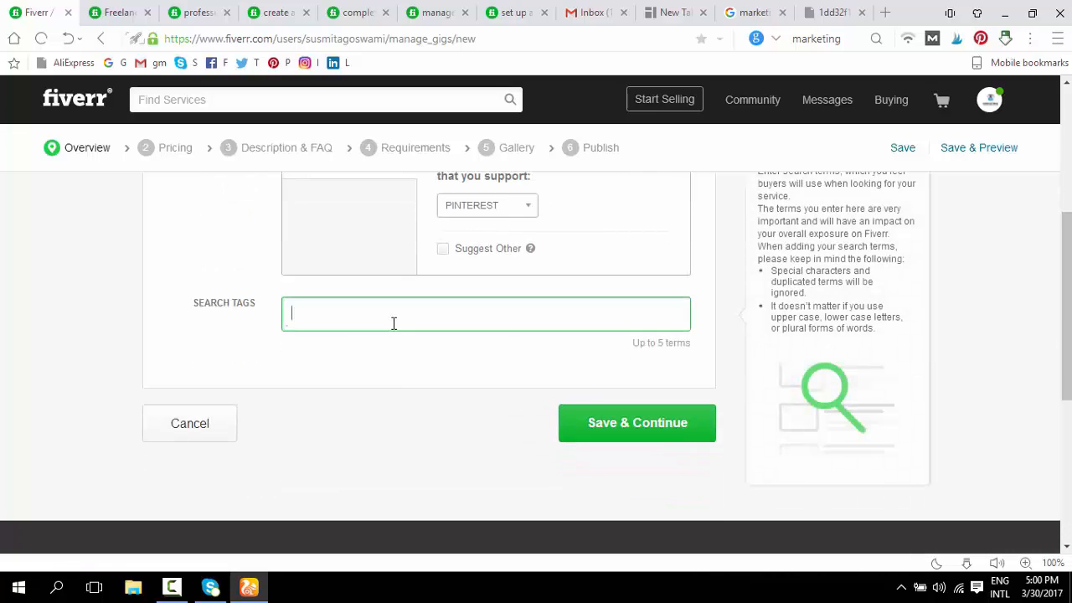
{"action": "scroll", "coordinate": [466, 340], "scroll_direction": "up", "scroll_amount": 2}
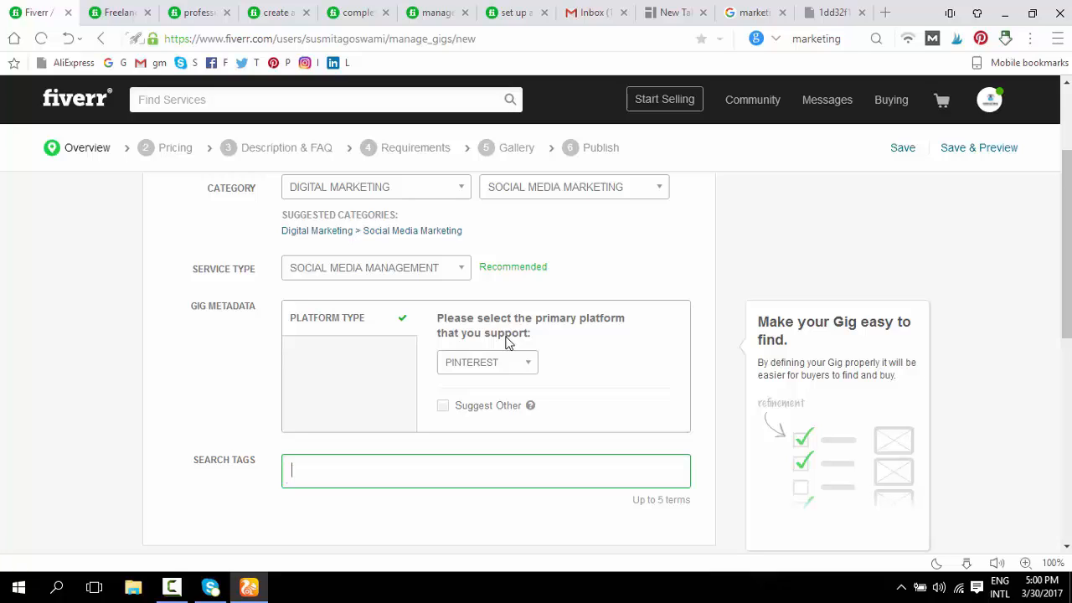
{"action": "left_click", "coordinate": [376, 107]}
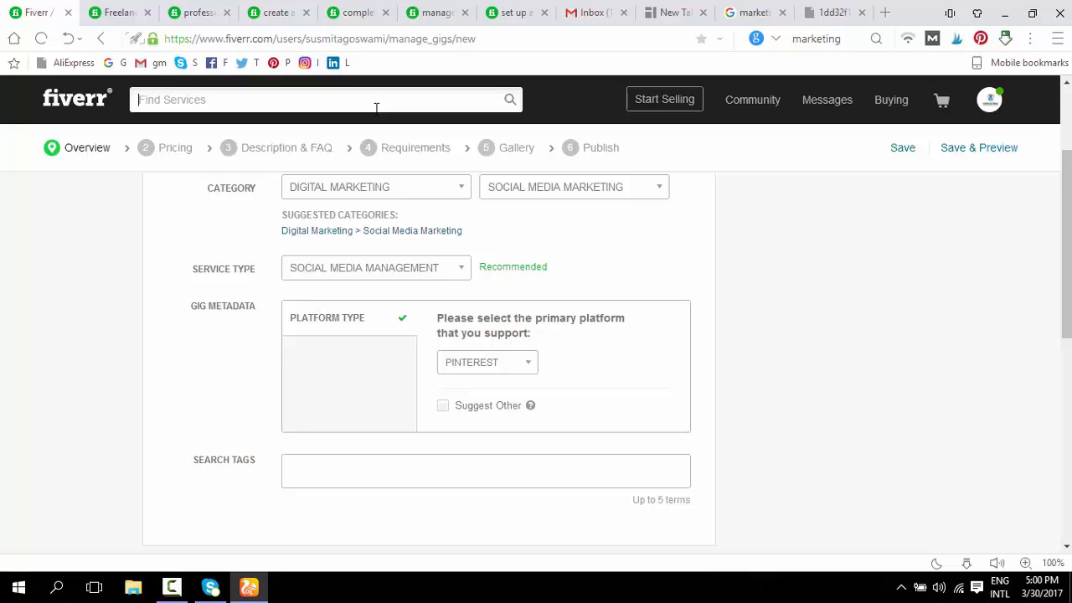
- Add PINTEREST as the first search tag
{"action": "left_click", "coordinate": [347, 462]}
{"action": "type", "text": "pinter"}
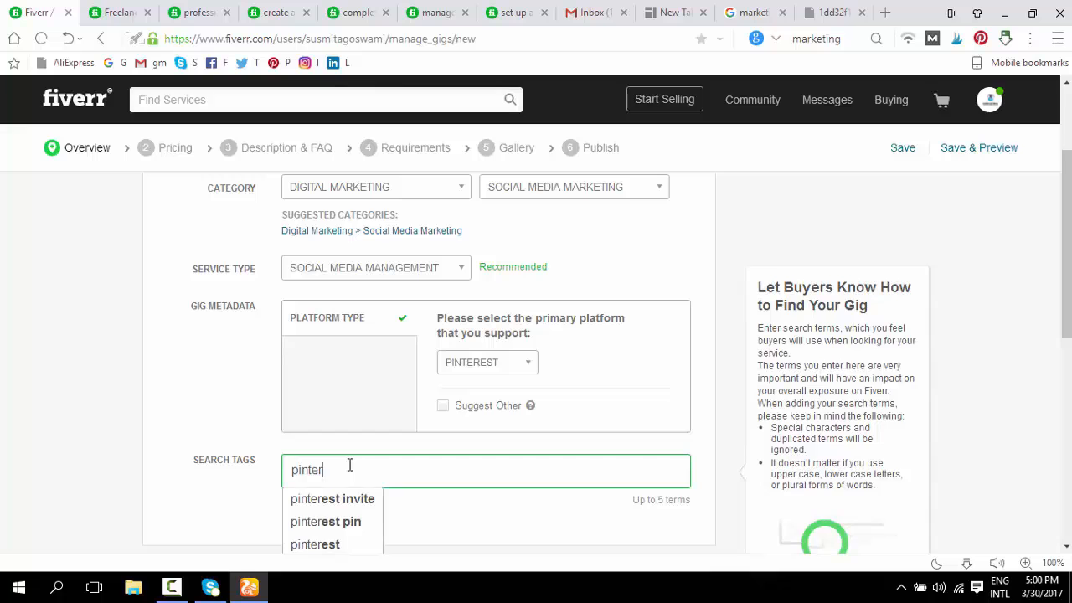
{"action": "scroll", "coordinate": [352, 463], "scroll_direction": "down", "scroll_amount": 1}
{"action": "left_click", "coordinate": [359, 464]}
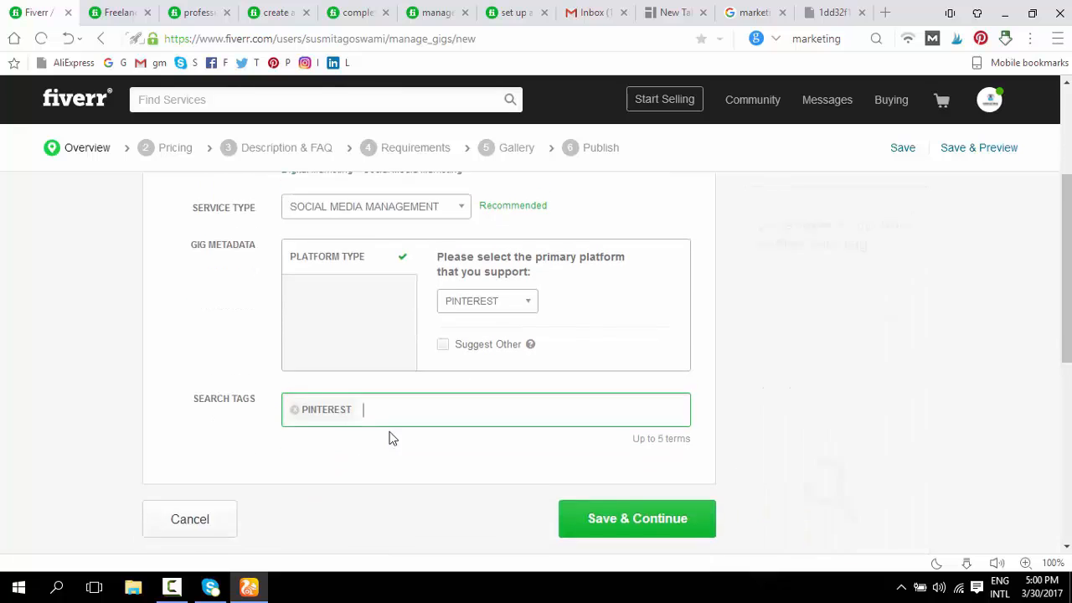
{"action": "scroll", "coordinate": [390, 439], "scroll_direction": "up", "scroll_amount": 3}
{"action": "scroll", "coordinate": [610, 283], "scroll_direction": "up", "scroll_amount": 1}
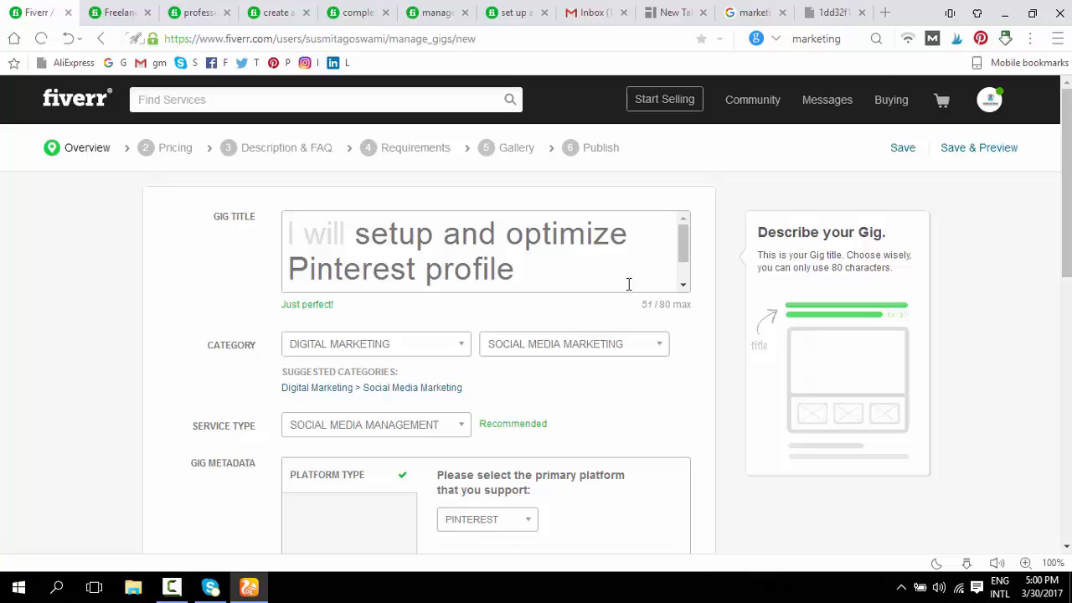
{"action": "scroll", "coordinate": [580, 272], "scroll_direction": "down", "scroll_amount": 1}
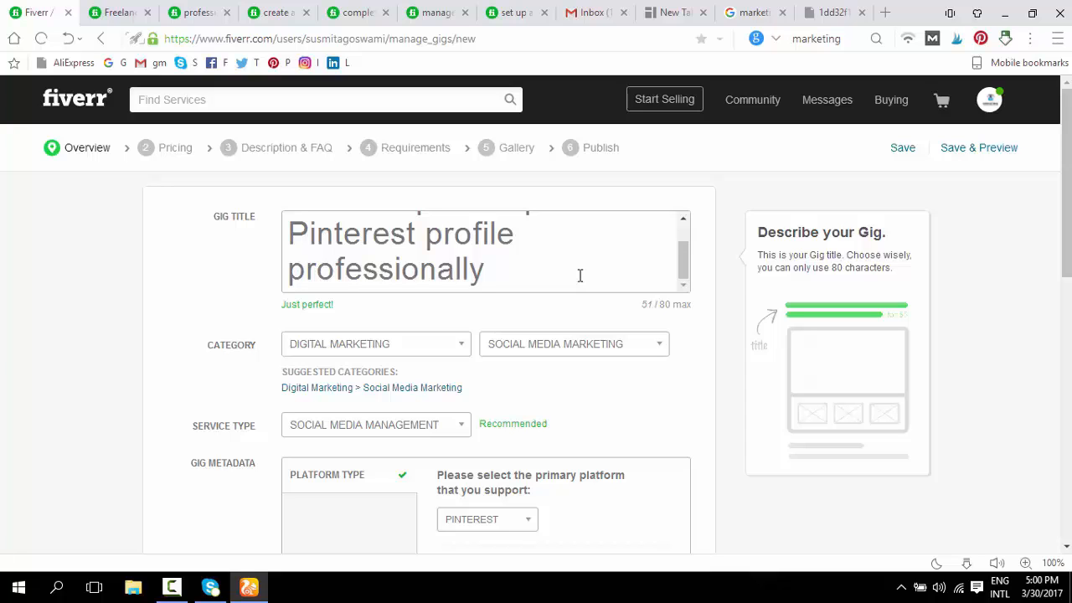
{"action": "scroll", "coordinate": [577, 427], "scroll_direction": "down", "scroll_amount": 4}
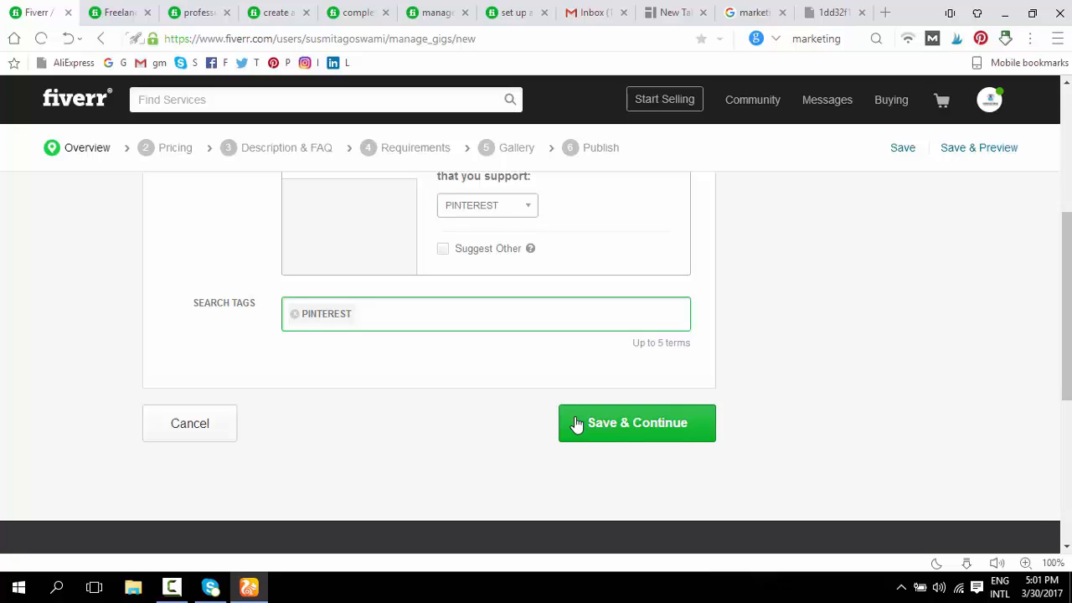
{"action": "key", "text": "BackSpace"}
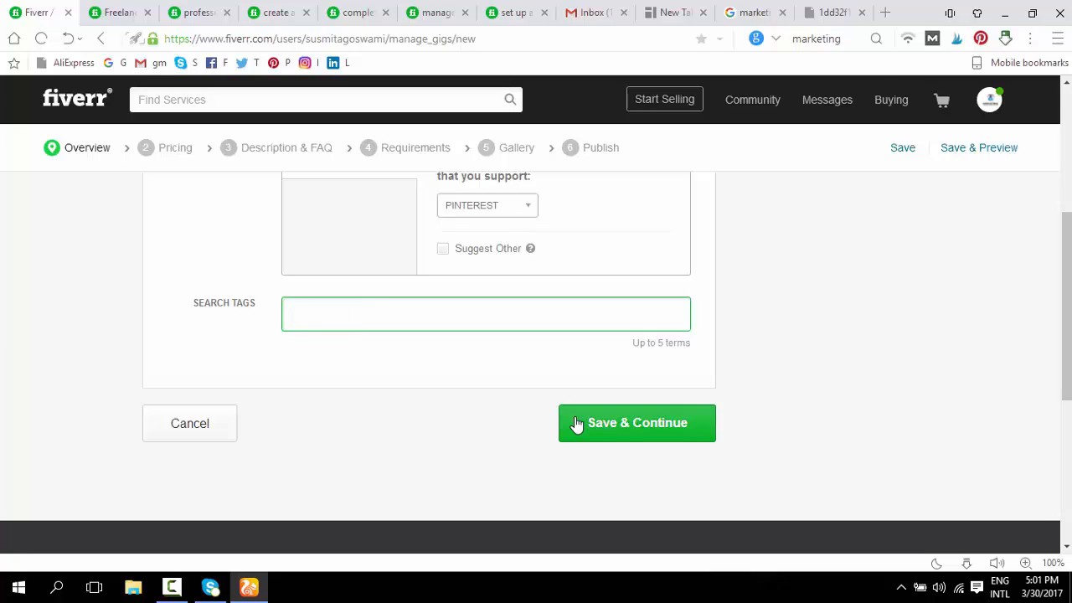
{"action": "type", "text": "pinte"}
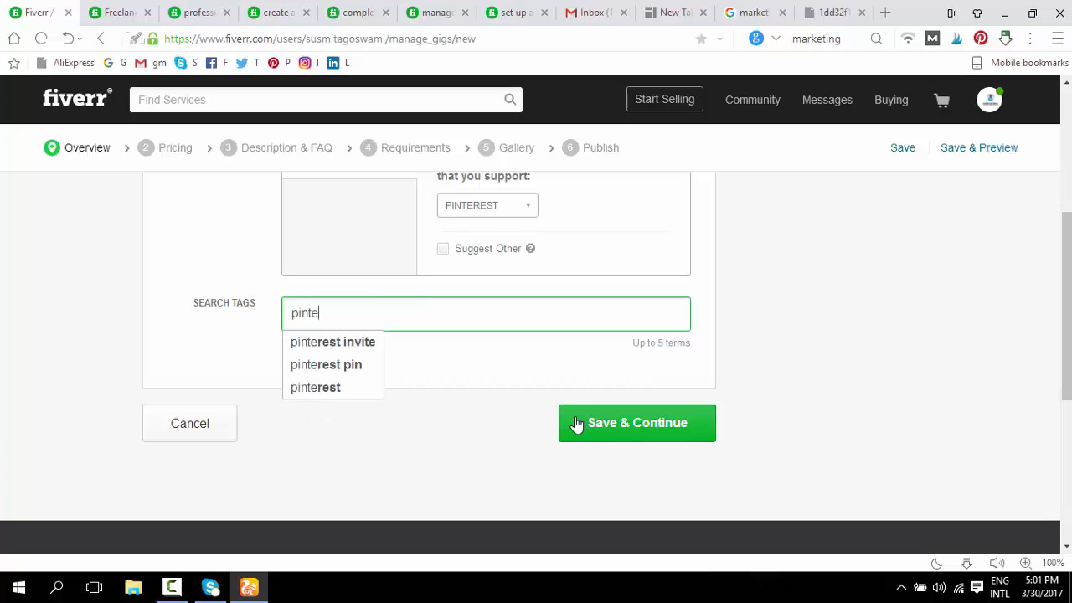
{"action": "type", "text": "rest"}
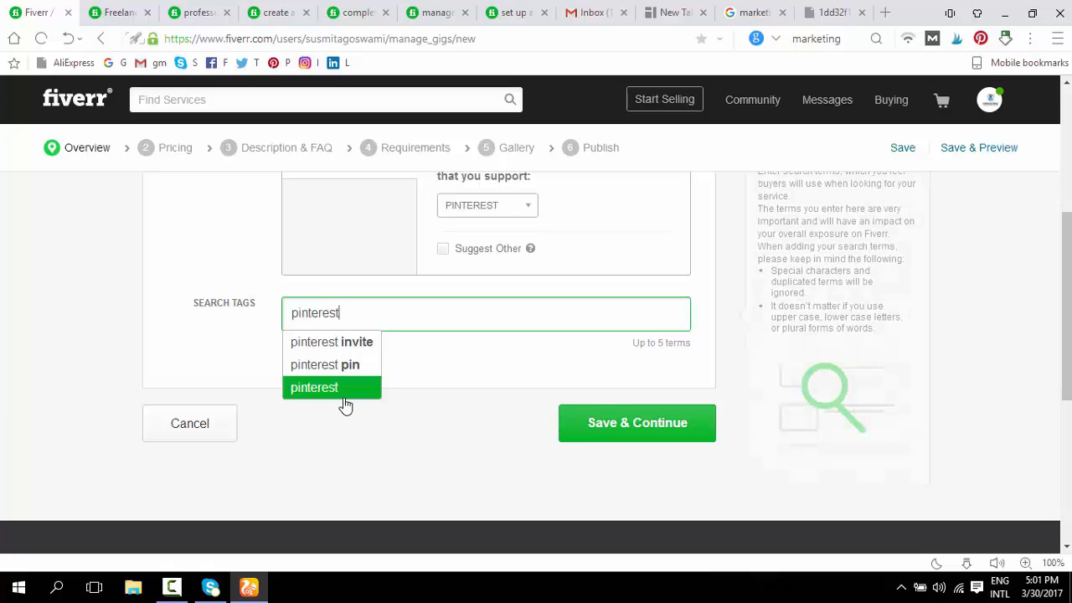
{"action": "type", "text": " mar"}
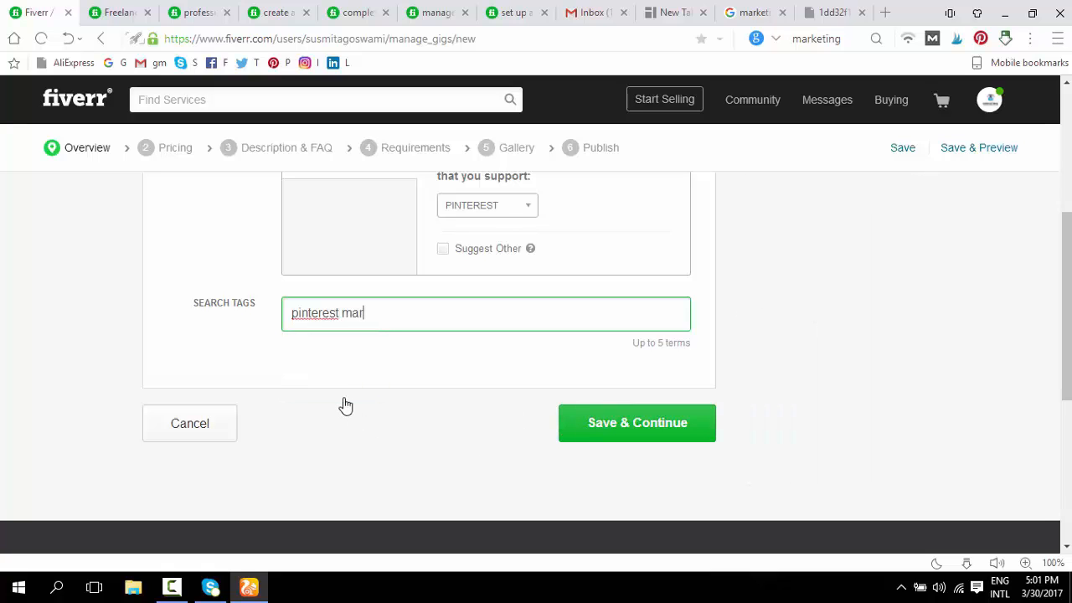
{"action": "key", "text": "BackSpace"}
{"action": "key", "text": "BackSpace"}
{"action": "key", "text": "BackSpace"}
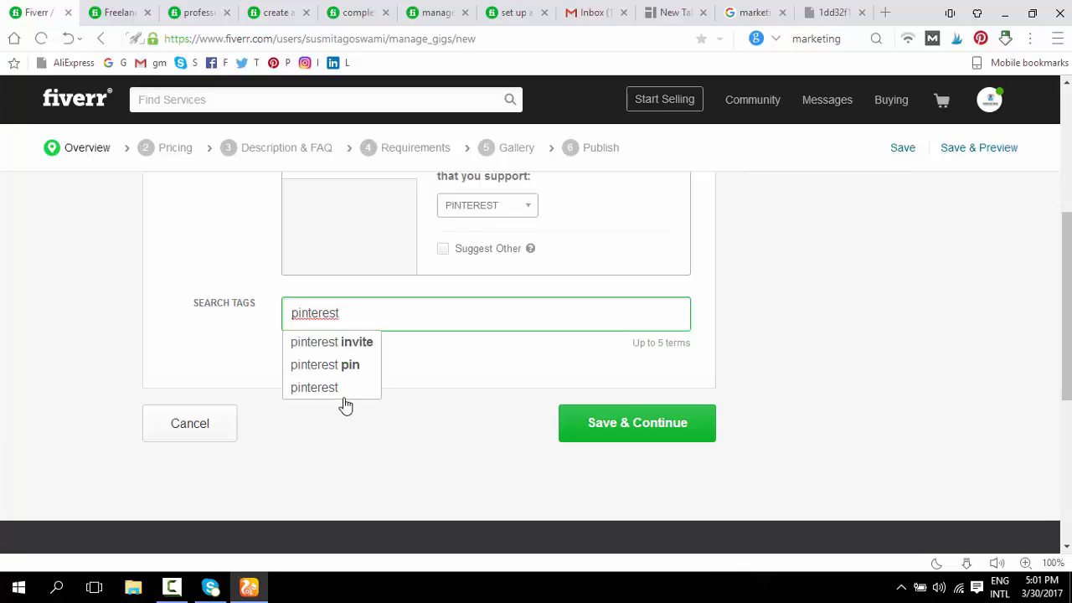
{"action": "left_click", "coordinate": [341, 394]}
- Add MARKETING as the second search tag
{"action": "type", "text": "soci"}
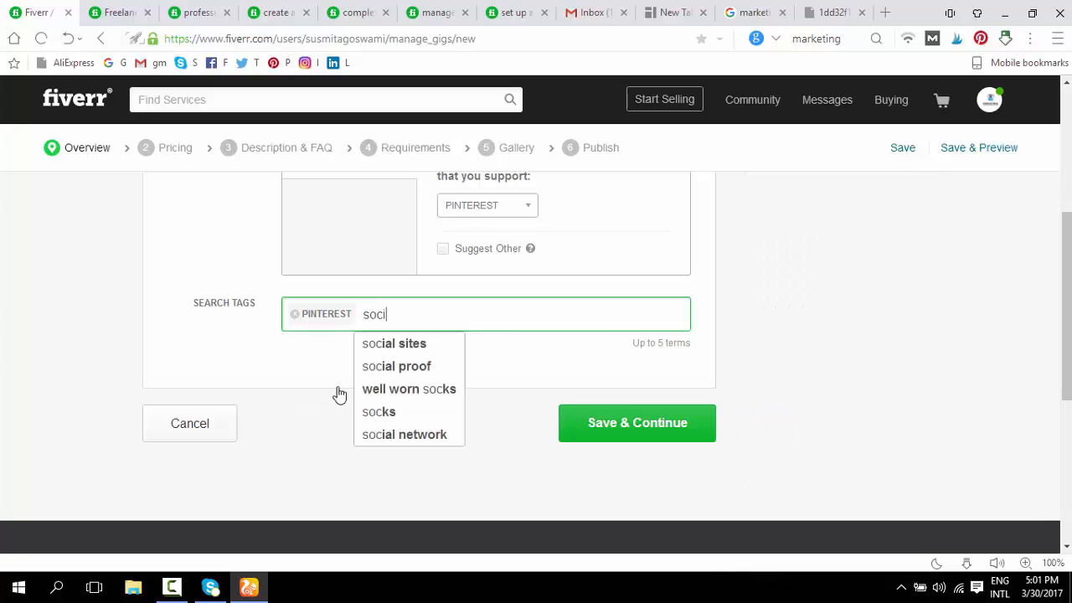
{"action": "type", "text": "al"}
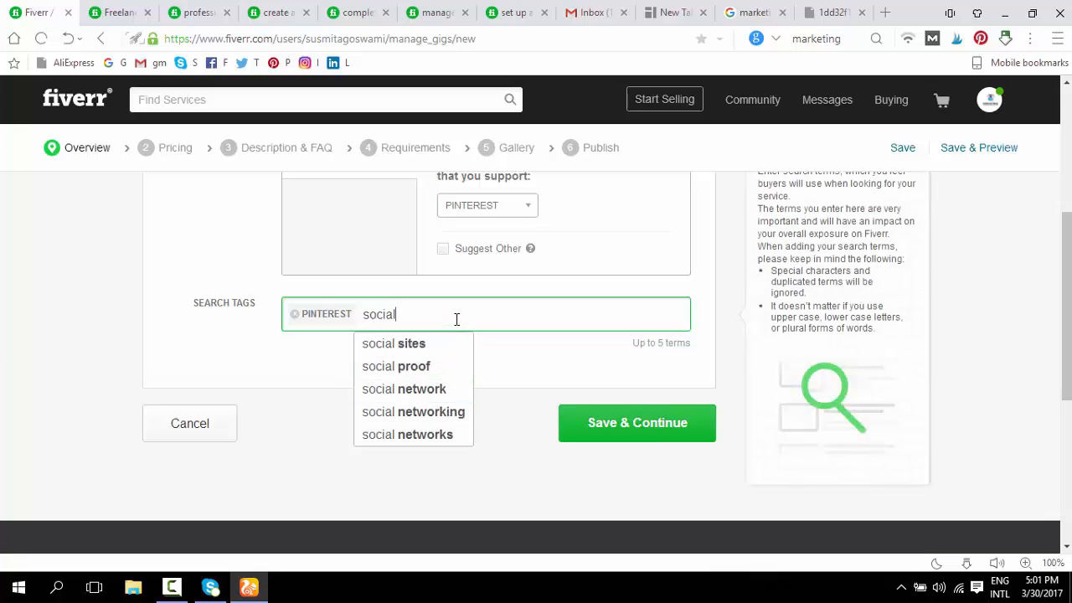
{"action": "key", "text": "BackSpace"}
{"action": "key", "text": "BackSpace"}
{"action": "key", "text": "BackSpace"}
{"action": "key", "text": "BackSpace"}
{"action": "key", "text": "BackSpace"}
{"action": "key", "text": "BackSpace"}
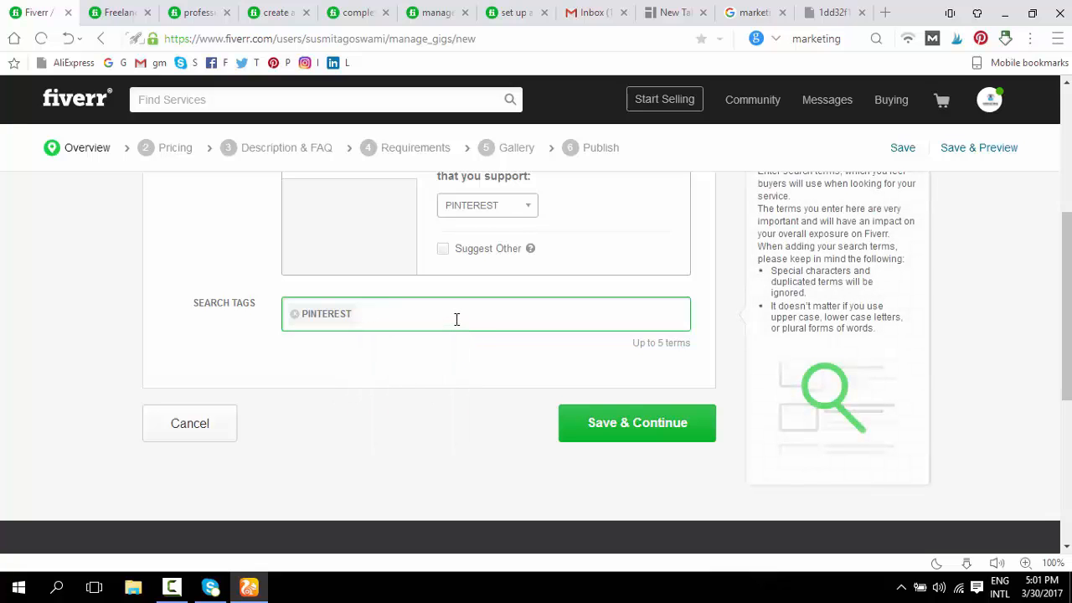
{"action": "type", "text": "marke"}
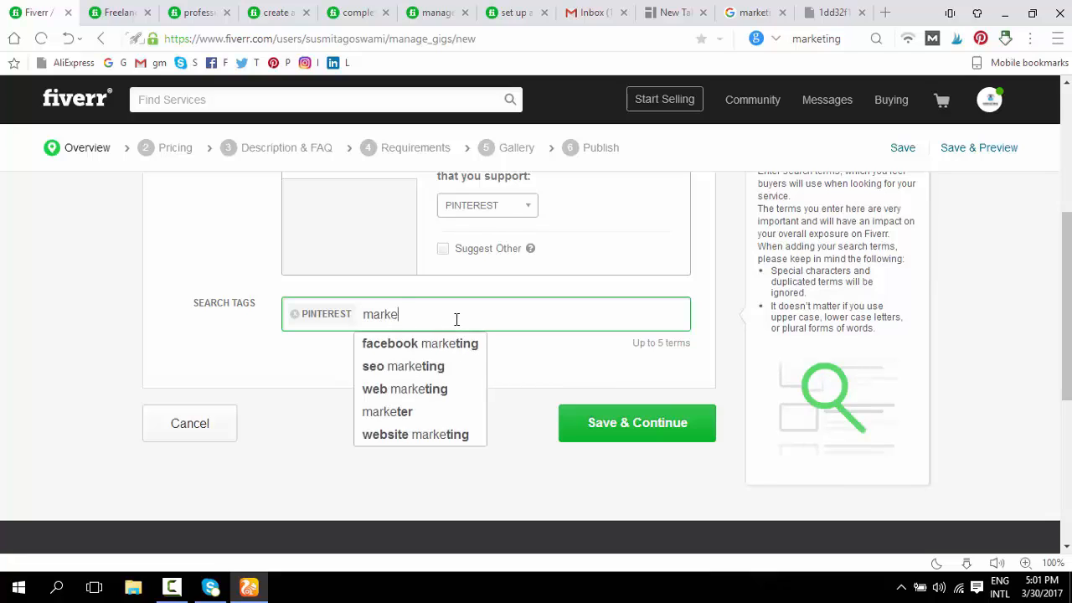
{"action": "type", "text": "ting"}
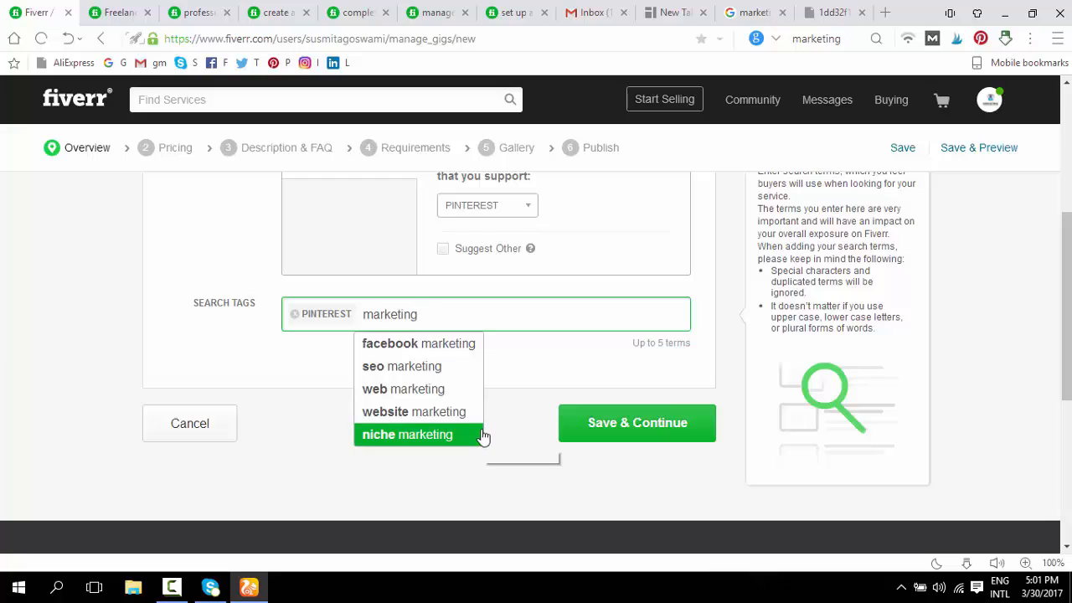
{"action": "scroll", "coordinate": [459, 390], "scroll_direction": "down", "scroll_amount": 1}
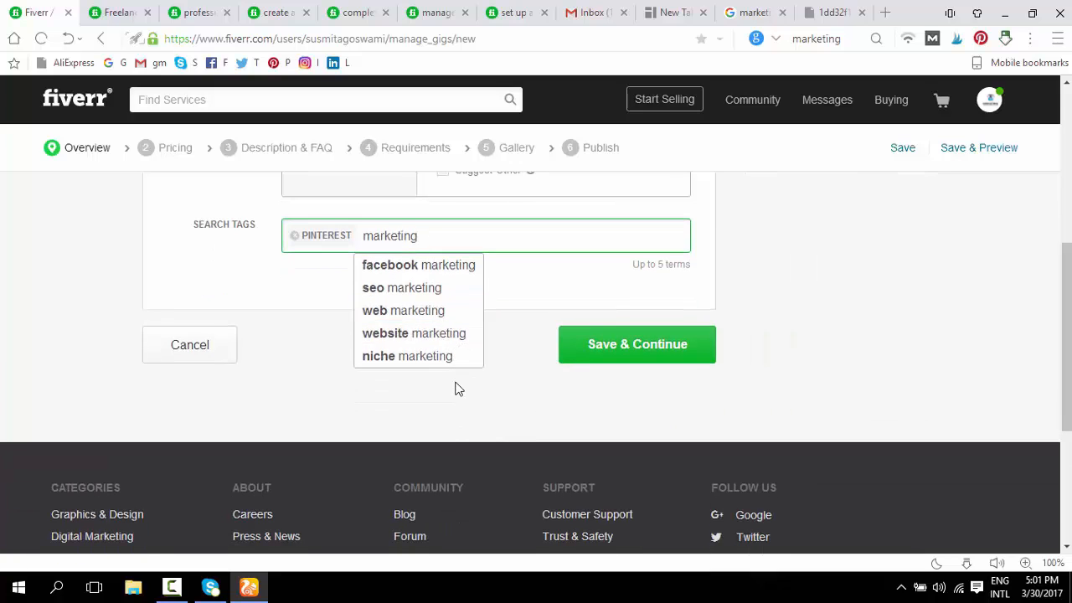
{"action": "scroll", "coordinate": [459, 389], "scroll_direction": "up", "scroll_amount": 2}
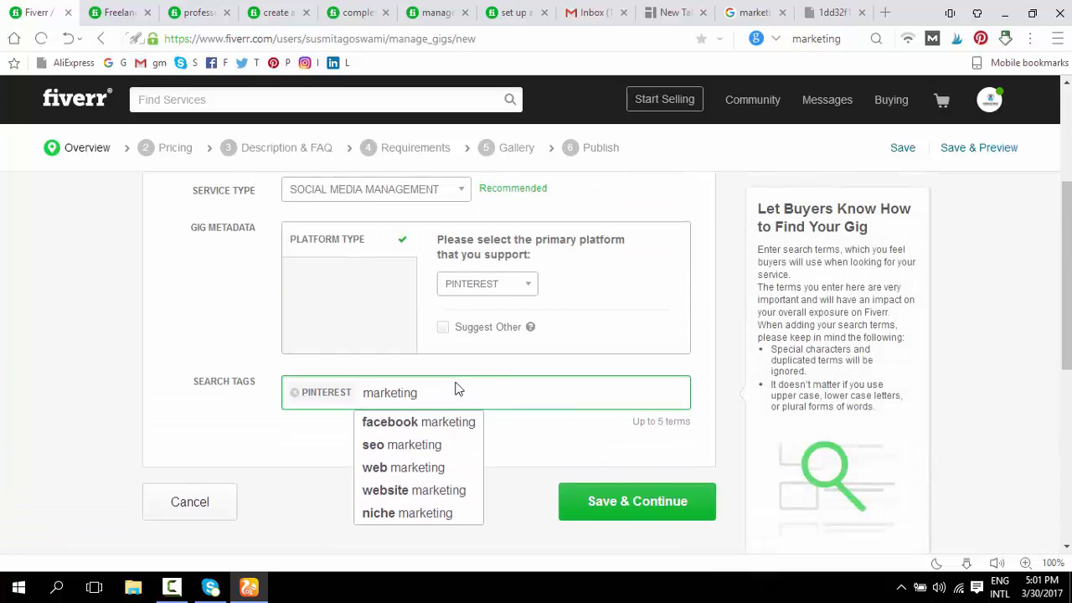
{"action": "key", "text": "Return"}
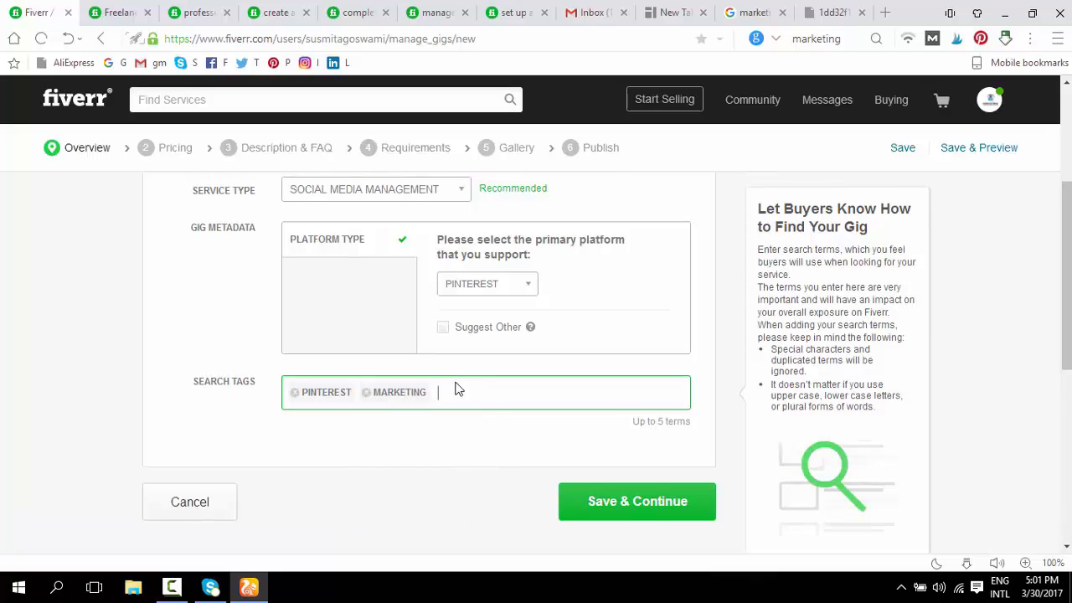
{"action": "type", "text": "pi"}
{"action": "key", "text": "BackSpace"}
{"action": "key", "text": "BackSpace"}
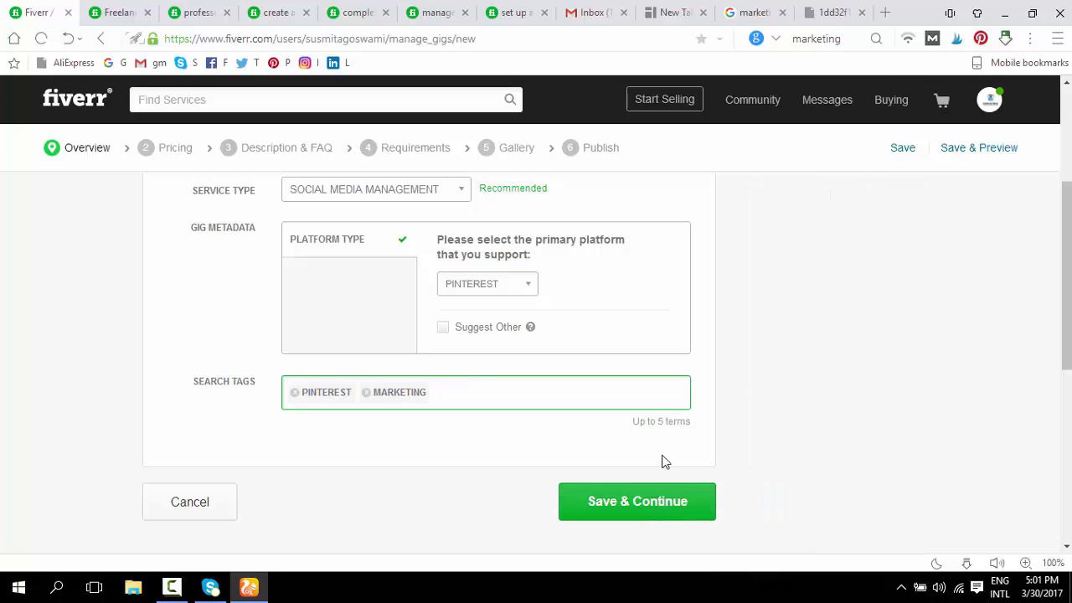
{"action": "scroll", "coordinate": [662, 444], "scroll_direction": "up", "scroll_amount": 3}
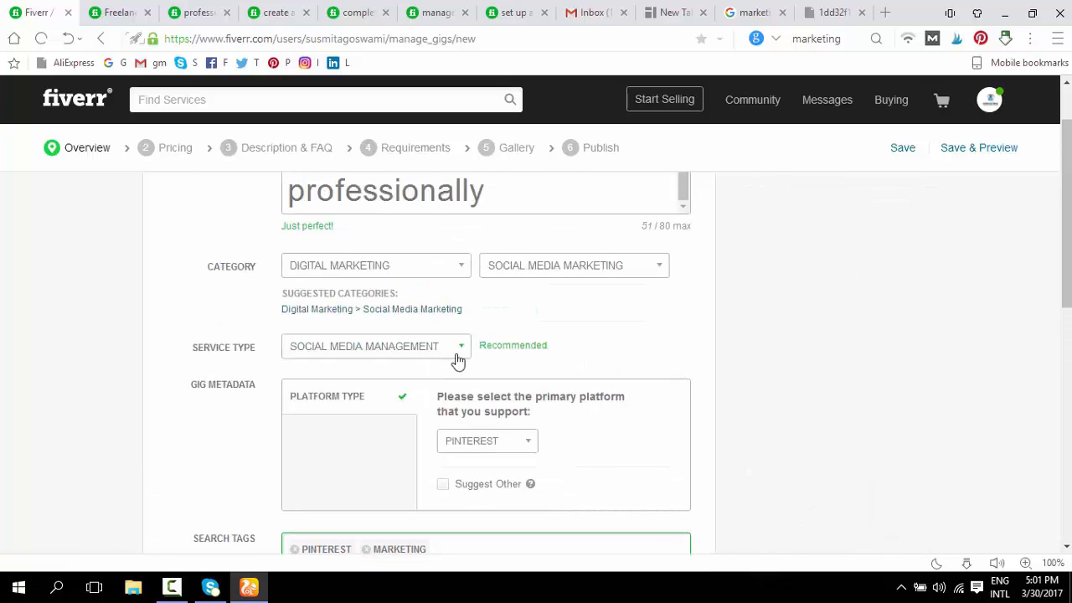
{"action": "scroll", "coordinate": [503, 306], "scroll_direction": "up", "scroll_amount": 1}
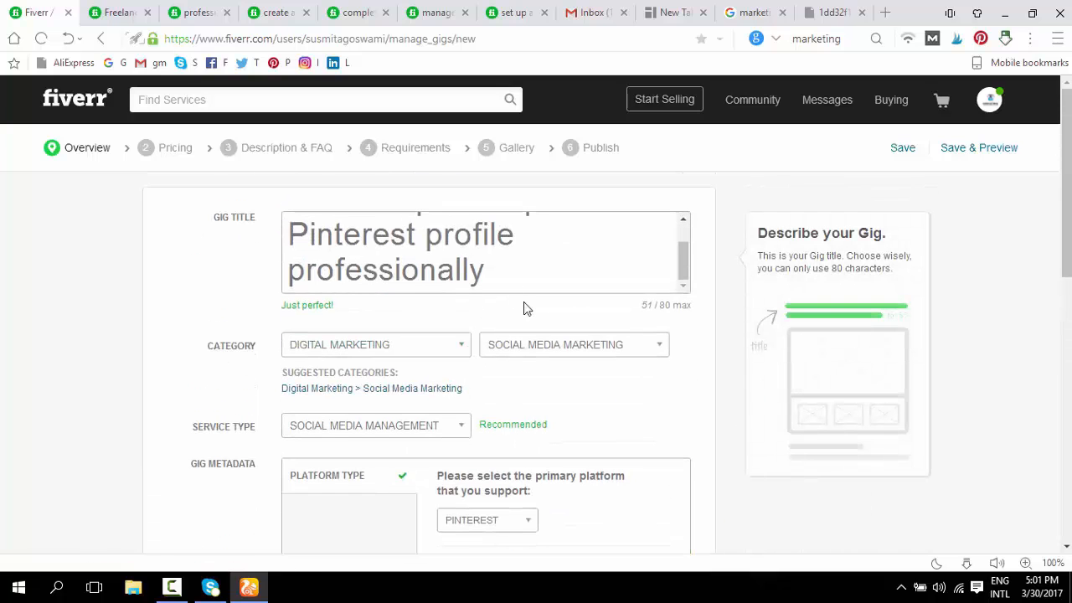
{"action": "scroll", "coordinate": [570, 330], "scroll_direction": "down", "scroll_amount": 4}
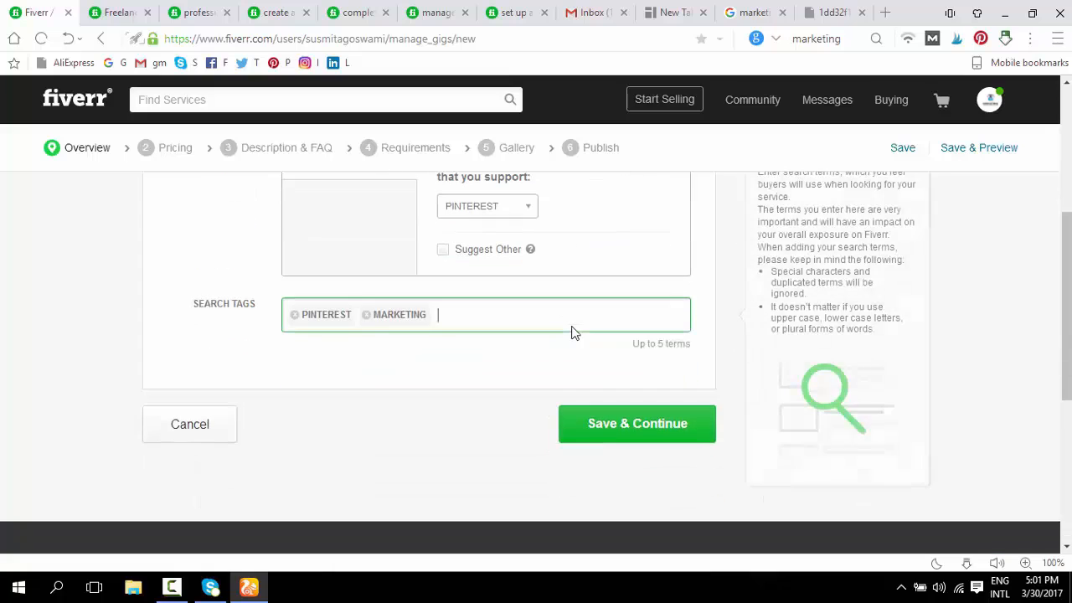
- Save the gig Overview and continue to Scope & Pricing
{"action": "left_click", "coordinate": [612, 430]}
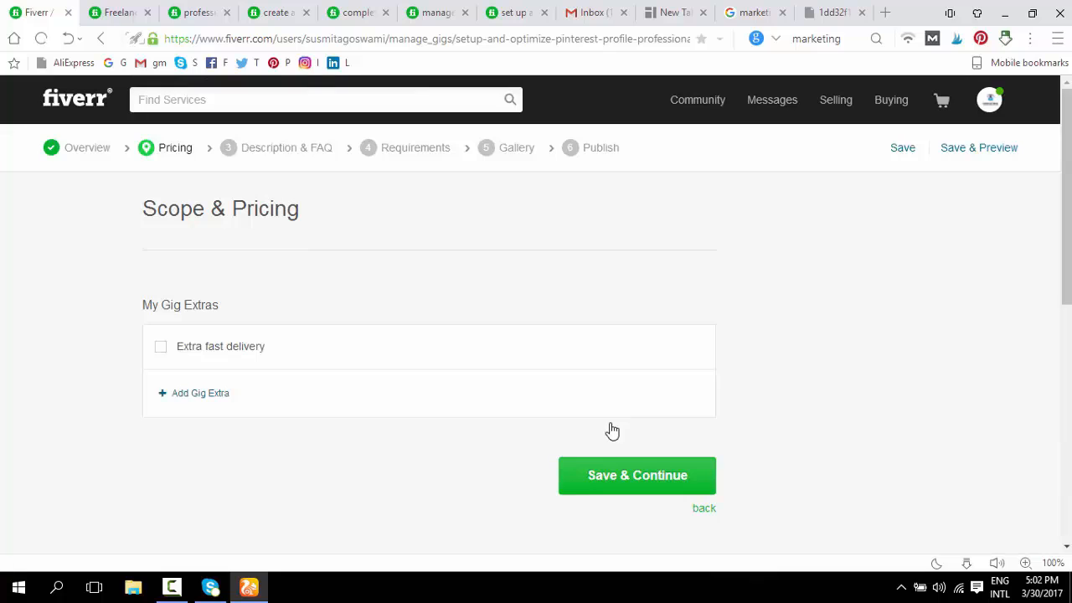
{"action": "scroll", "coordinate": [508, 398], "scroll_direction": "down", "scroll_amount": 2}
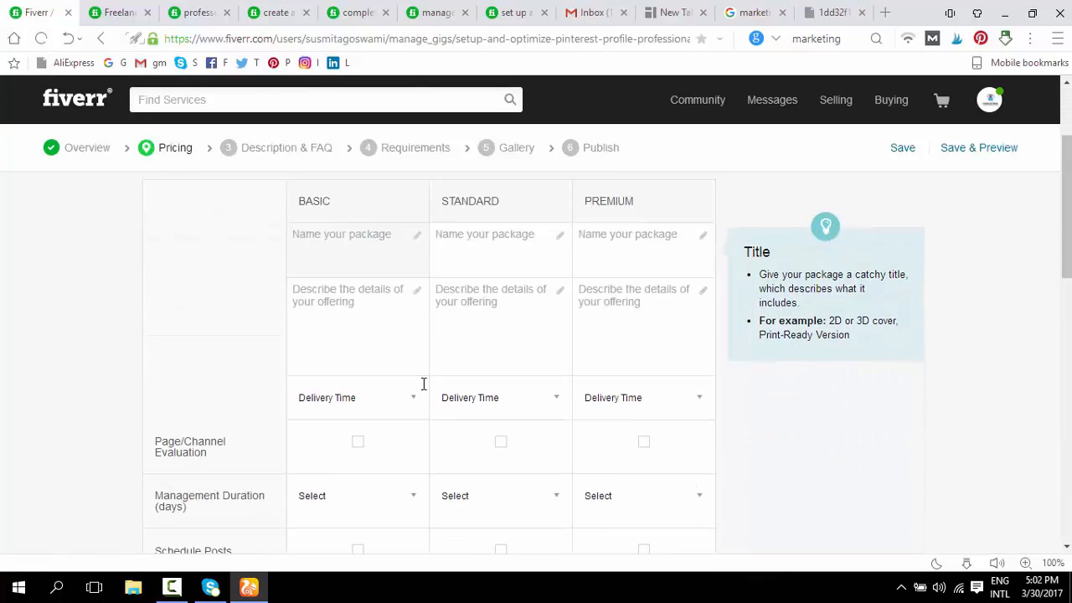
{"action": "scroll", "coordinate": [424, 386], "scroll_direction": "up", "scroll_amount": 2}
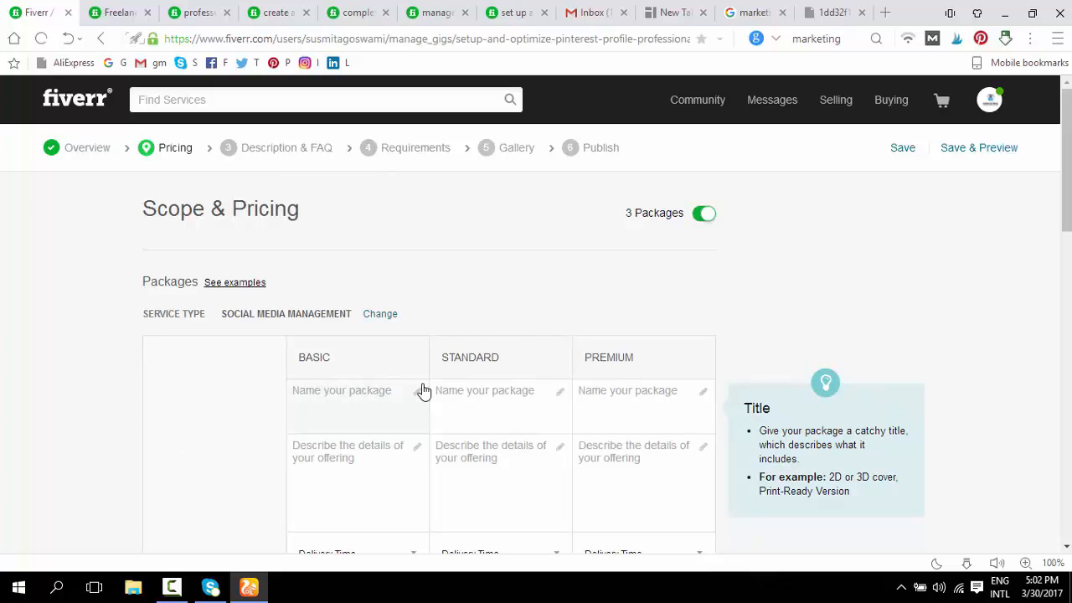
- Toggle '3 Packages' off and back on so Basic, Standard and Premium are all active
{"action": "left_click", "coordinate": [700, 214]}
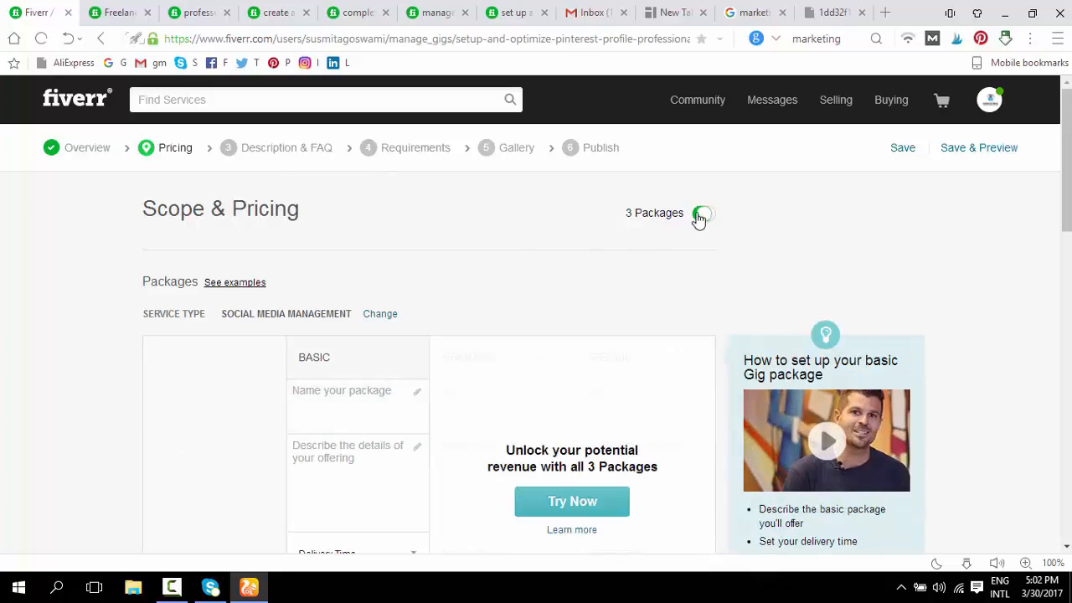
{"action": "scroll", "coordinate": [495, 346], "scroll_direction": "down", "scroll_amount": 2}
{"action": "left_click", "coordinate": [378, 310]}
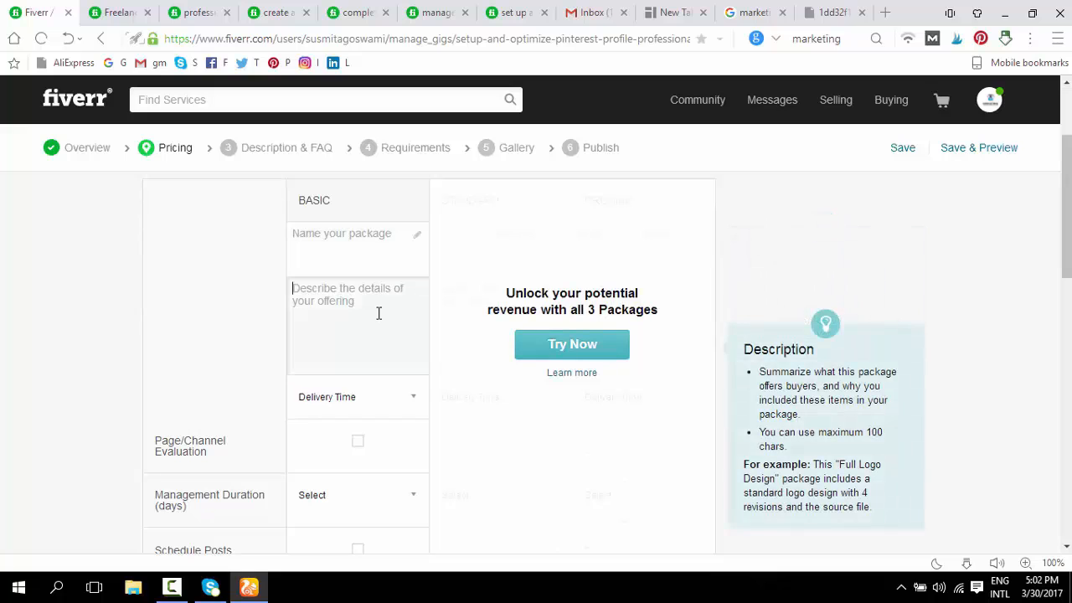
{"action": "scroll", "coordinate": [360, 388], "scroll_direction": "down", "scroll_amount": 2}
{"action": "scroll", "coordinate": [363, 383], "scroll_direction": "up", "scroll_amount": 4}
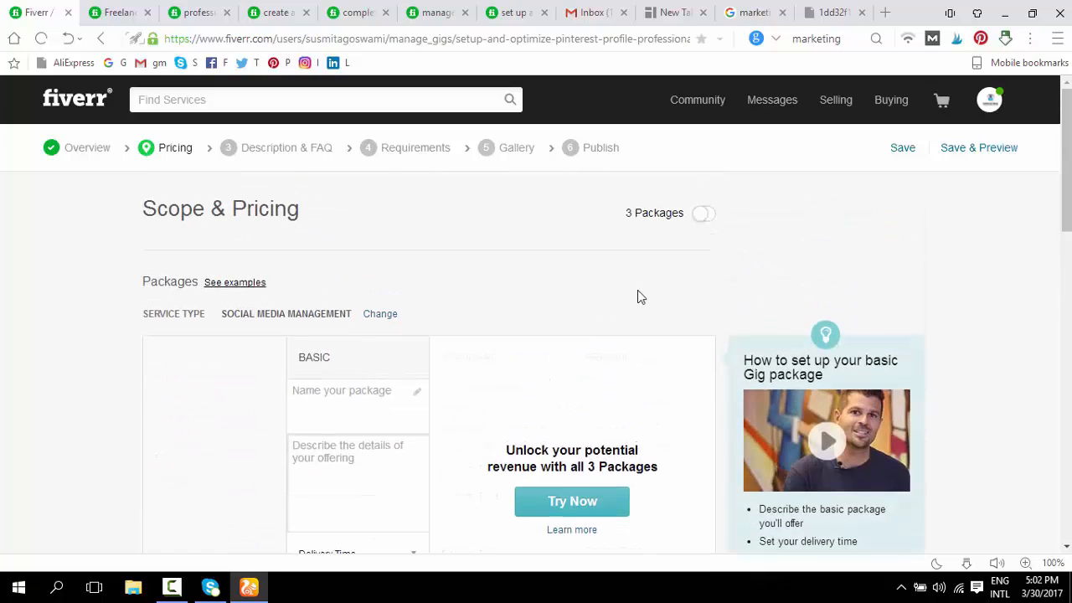
{"action": "left_click", "coordinate": [703, 217]}
{"action": "scroll", "coordinate": [350, 316], "scroll_direction": "down", "scroll_amount": 2}
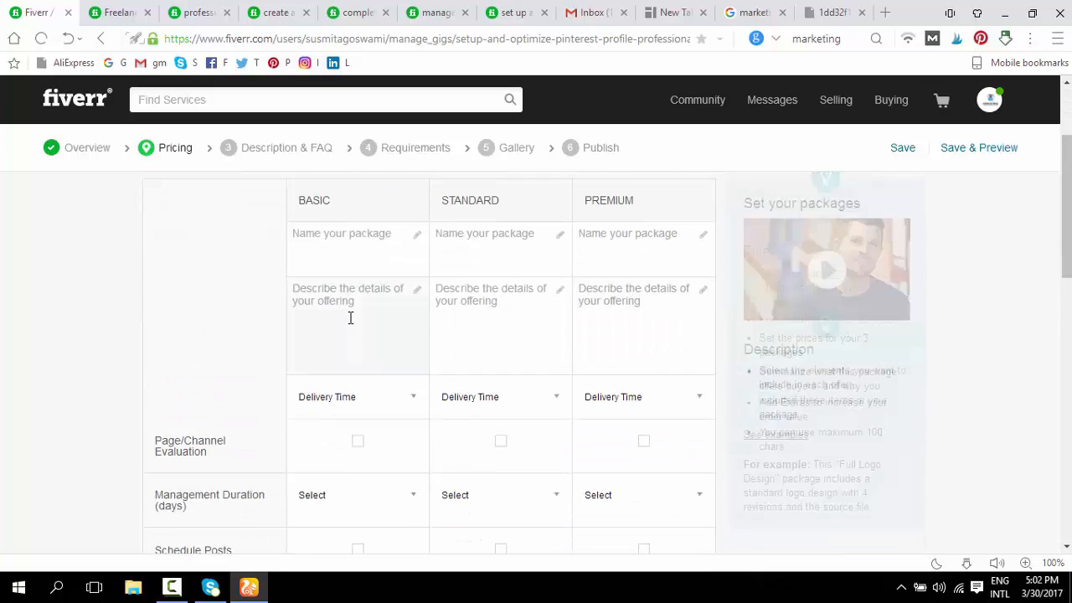
{"action": "scroll", "coordinate": [343, 334], "scroll_direction": "up", "scroll_amount": 1}
- Compare a competitor's Pinterest gig package prices and another seller's gig, then return to the pricing editor
{"action": "left_click", "coordinate": [521, 13]}
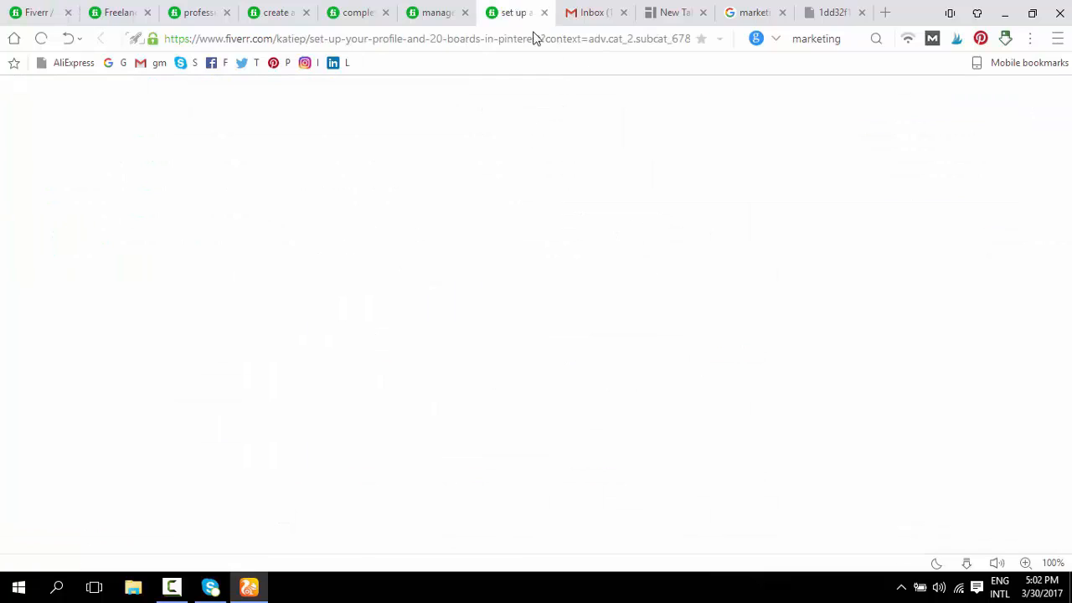
{"action": "scroll", "coordinate": [506, 335], "scroll_direction": "down", "scroll_amount": 6}
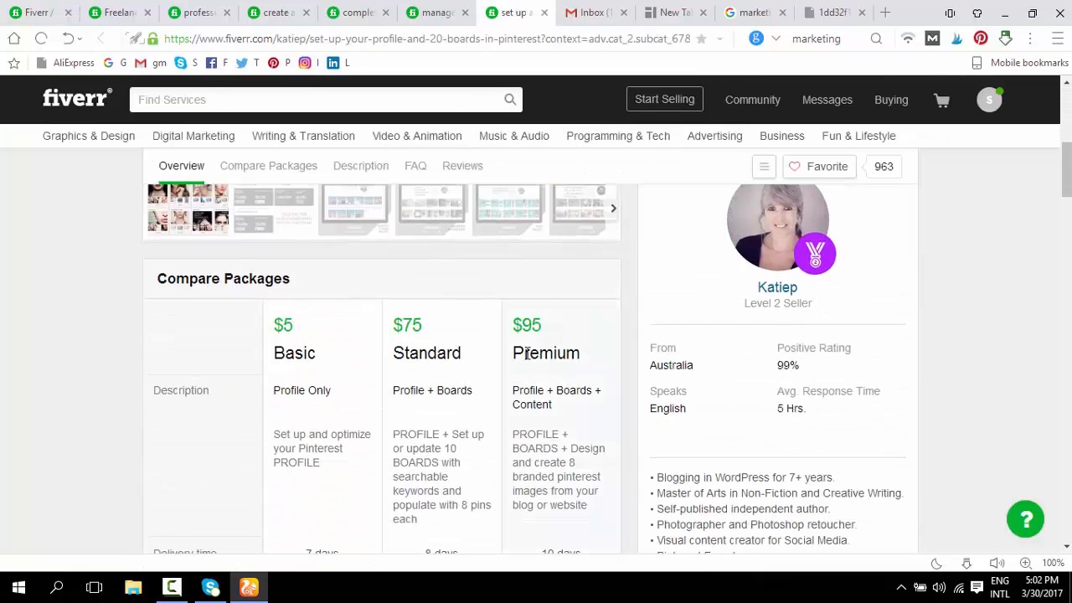
{"action": "scroll", "coordinate": [405, 387], "scroll_direction": "down", "scroll_amount": 1}
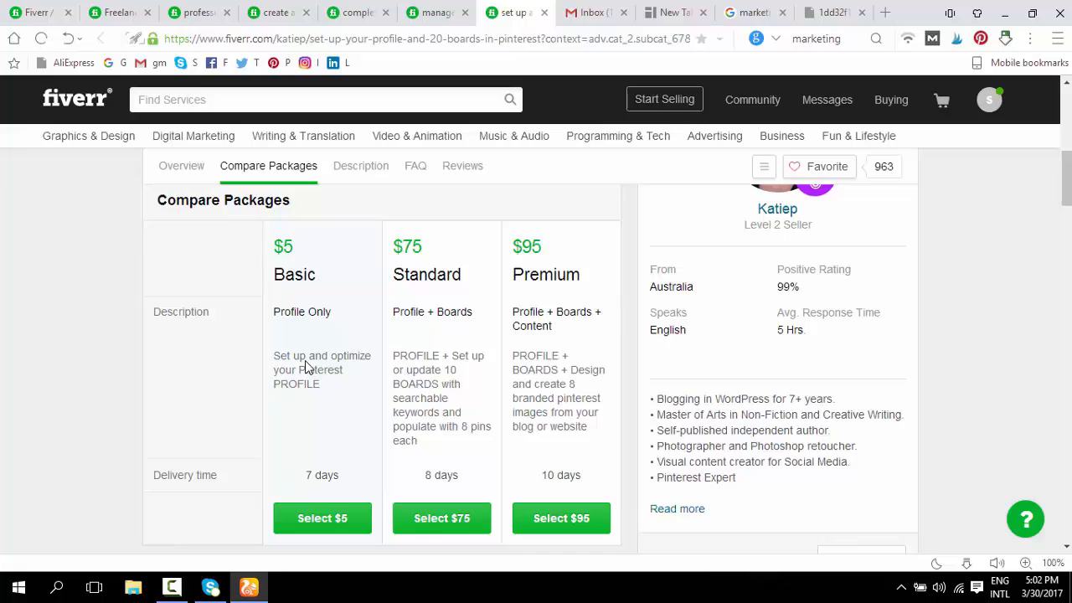
{"action": "scroll", "coordinate": [360, 361], "scroll_direction": "up", "scroll_amount": 1}
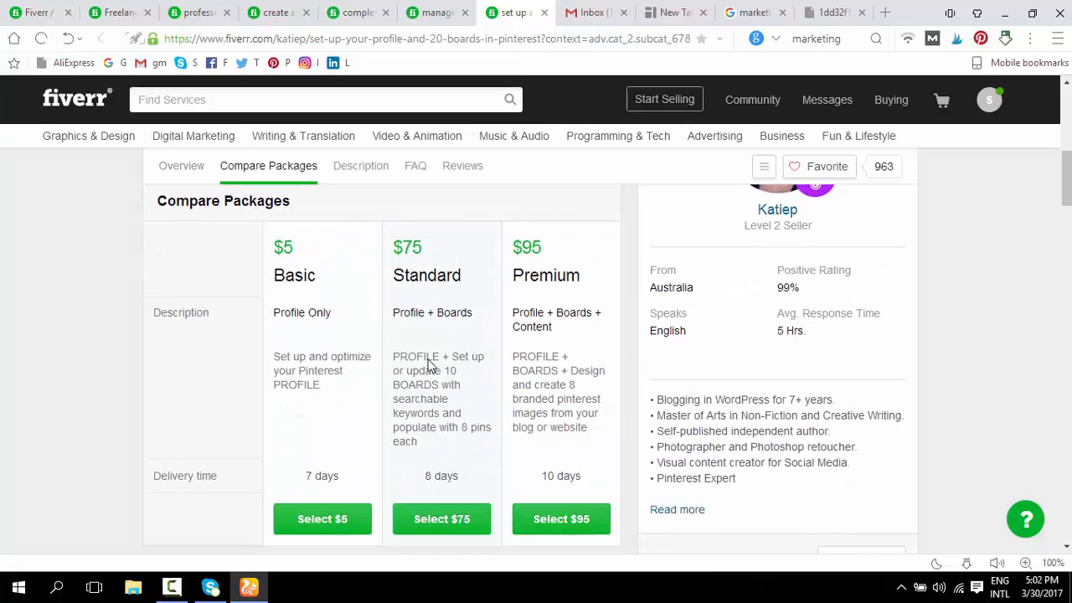
{"action": "scroll", "coordinate": [463, 408], "scroll_direction": "down", "scroll_amount": 2}
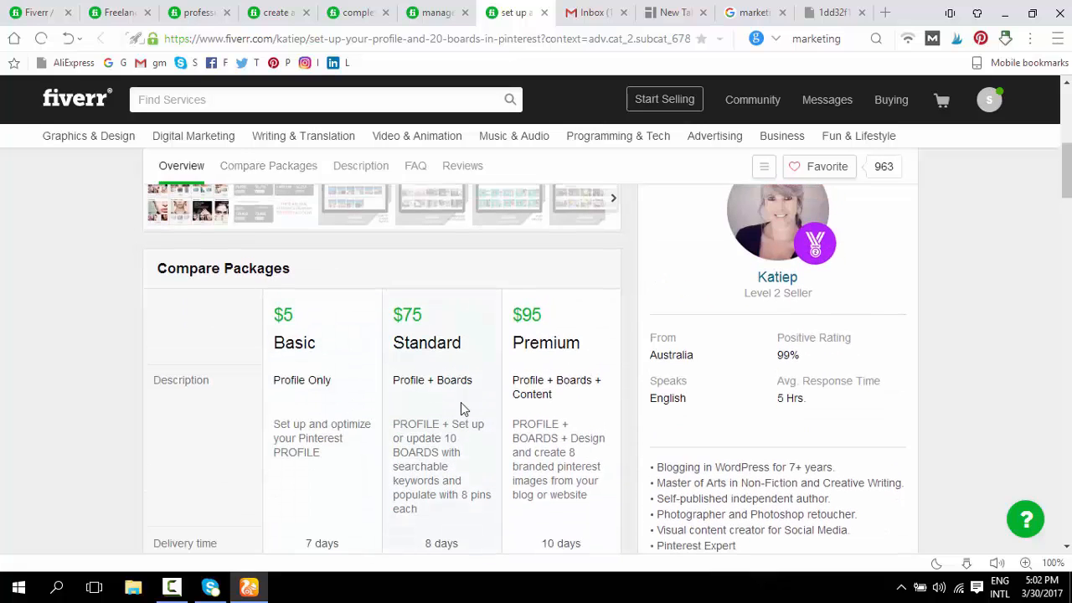
{"action": "scroll", "coordinate": [453, 402], "scroll_direction": "up", "scroll_amount": 1}
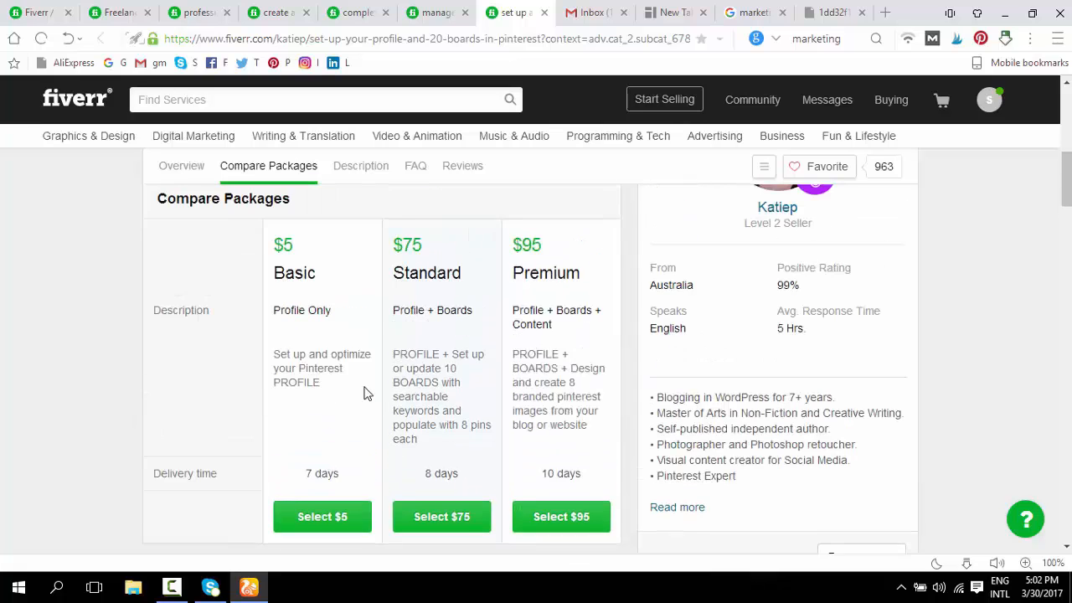
{"action": "scroll", "coordinate": [448, 462], "scroll_direction": "up", "scroll_amount": 2}
{"action": "left_click", "coordinate": [437, 12]}
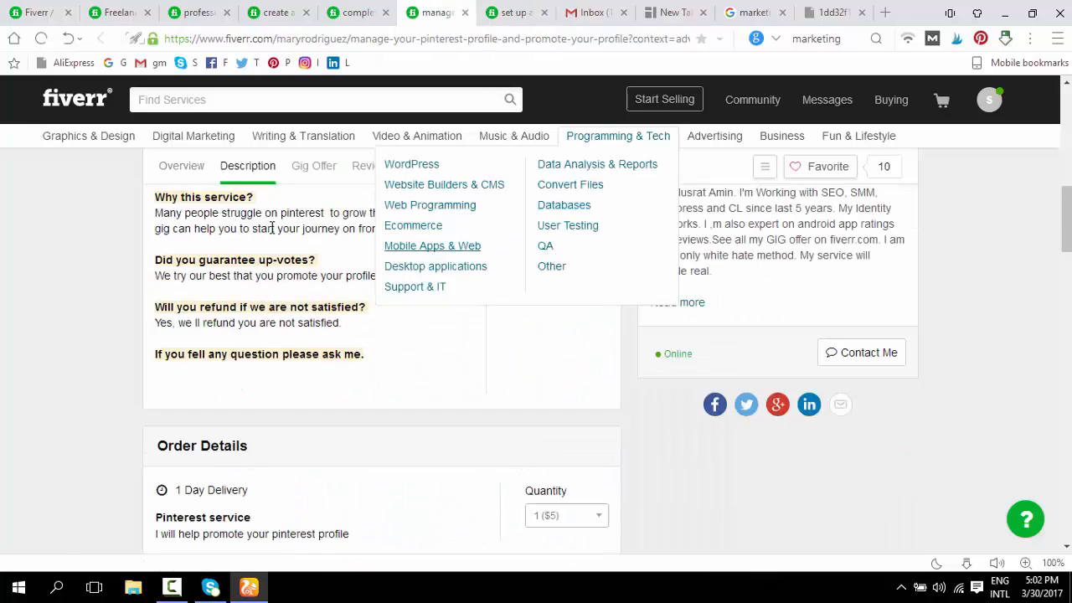
{"action": "left_click", "coordinate": [48, 17]}
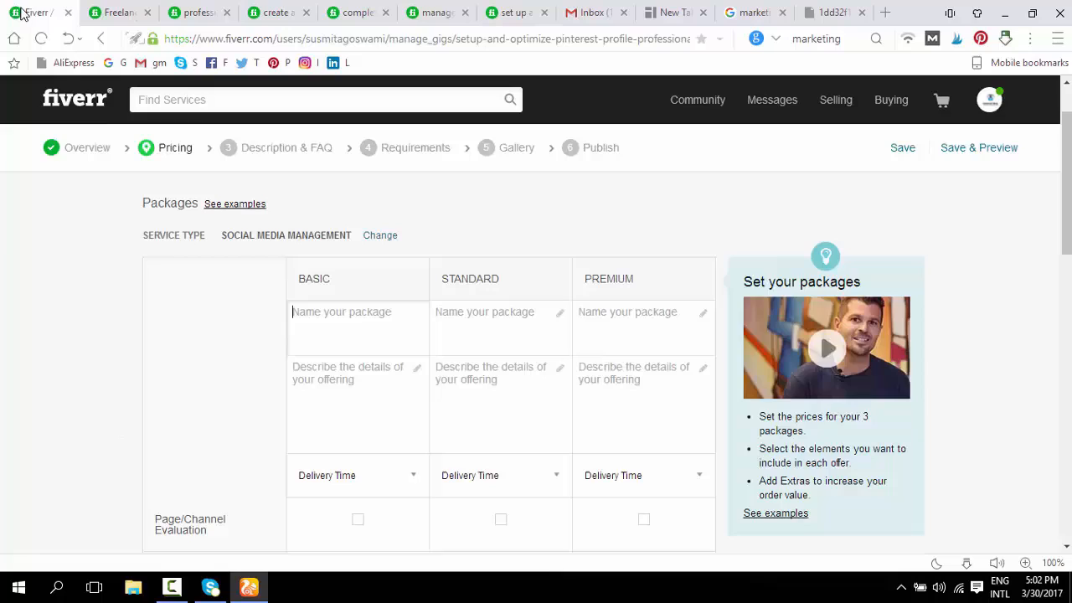
- Name the Basic, Standard and Premium packages Silver Packges, Gold Packges and Platinum Packges
{"action": "left_click", "coordinate": [348, 319]}
{"action": "type", "text": "S"}
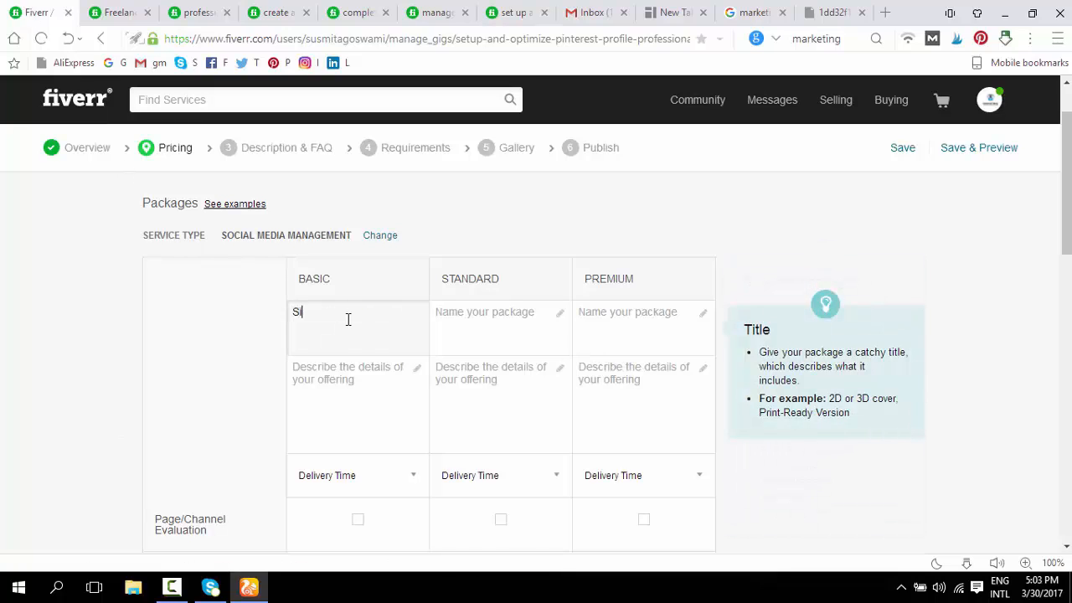
{"action": "type", "text": "ilver Packages"}
{"action": "key", "text": "Tab"}
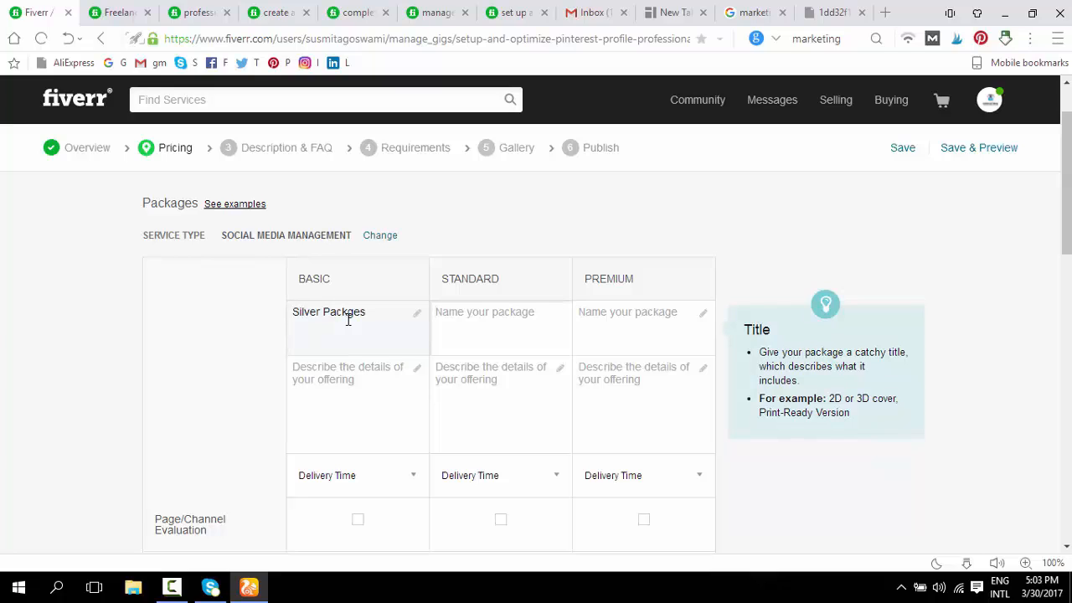
{"action": "type", "text": "G"}
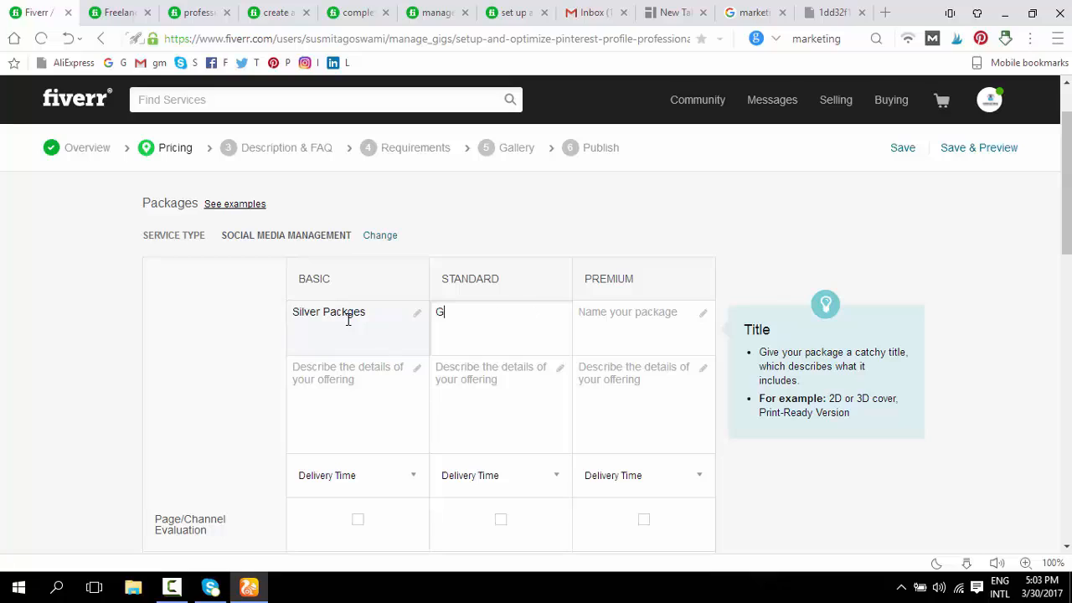
{"action": "type", "text": "old Packges"}
{"action": "left_click", "coordinate": [587, 325]}
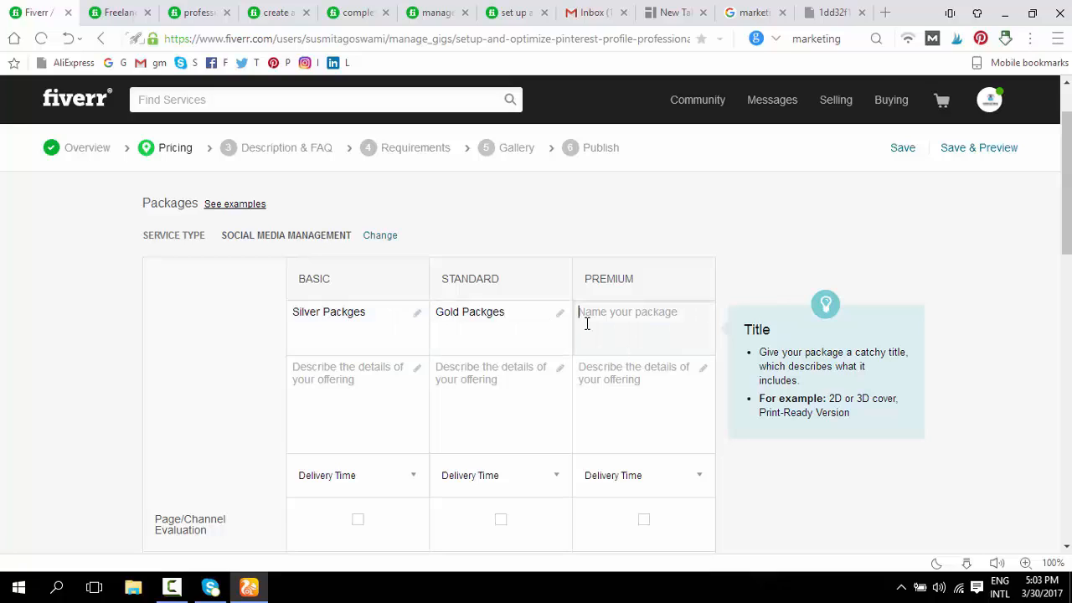
{"action": "type", "text": "Platinum"}
{"action": "type", "text": "Packges"}
{"action": "left_click", "coordinate": [375, 385]}
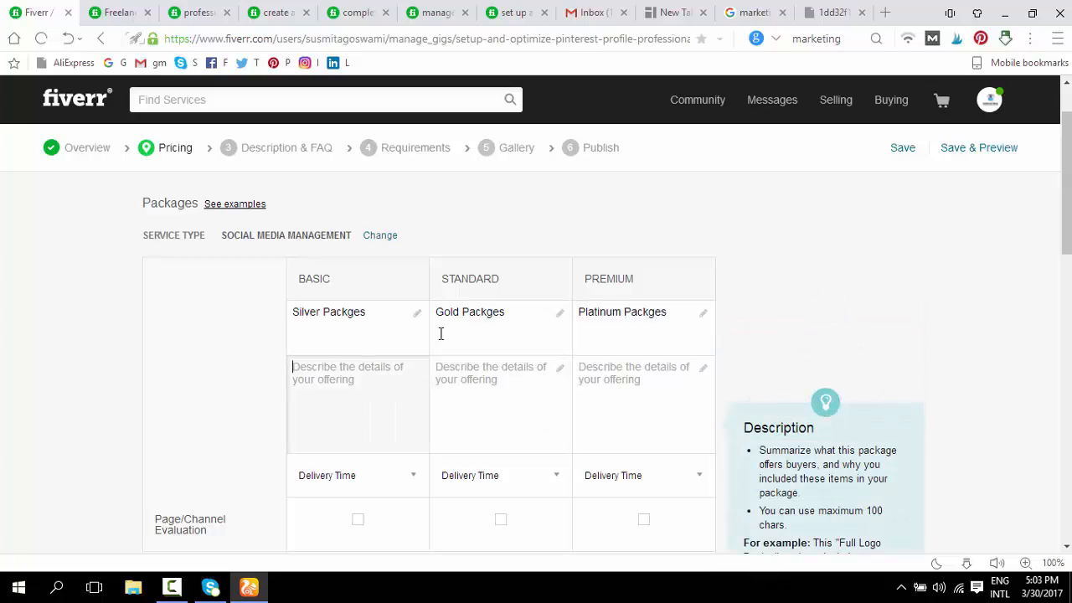
- Paste a reference gig's description into the Basic package, changing PROFILE to Profile
{"action": "left_click", "coordinate": [507, 12]}
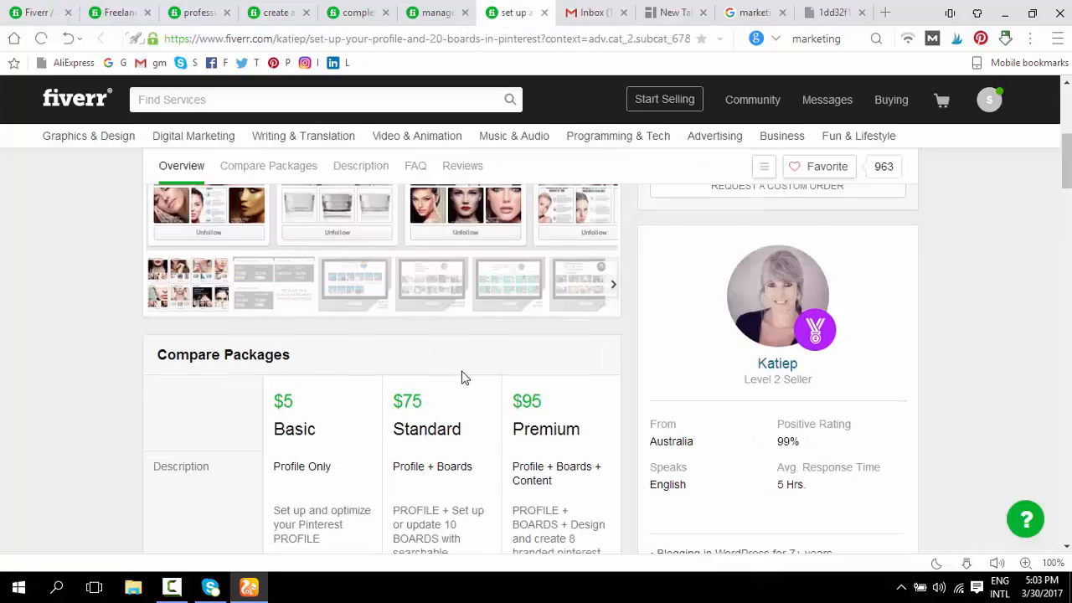
{"action": "scroll", "coordinate": [382, 419], "scroll_direction": "down", "scroll_amount": 2}
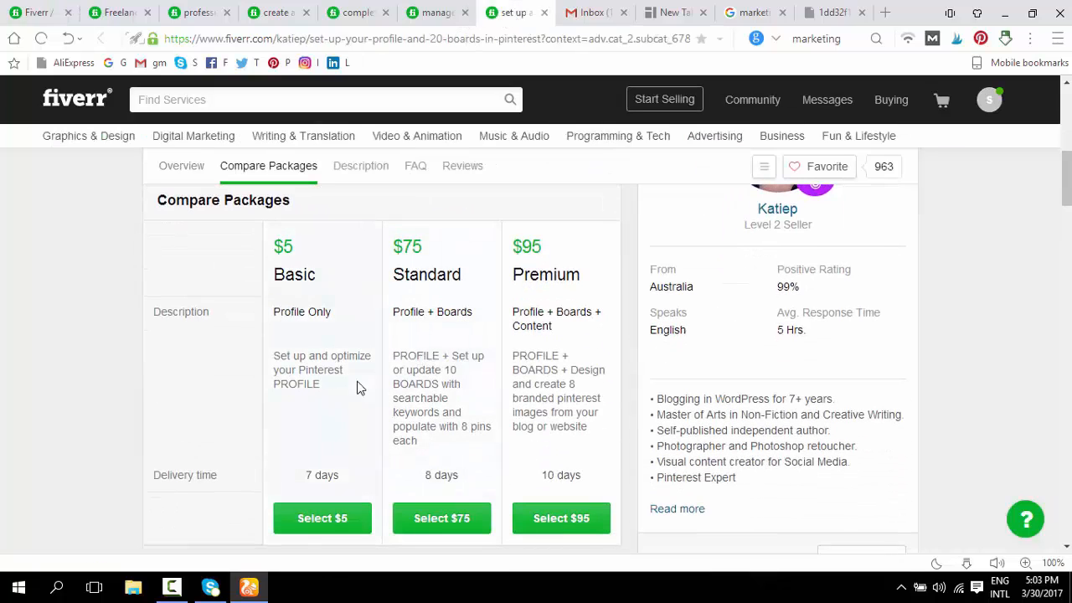
{"action": "left_click_drag", "start_coordinate": [406, 358], "coordinate": [455, 435]}
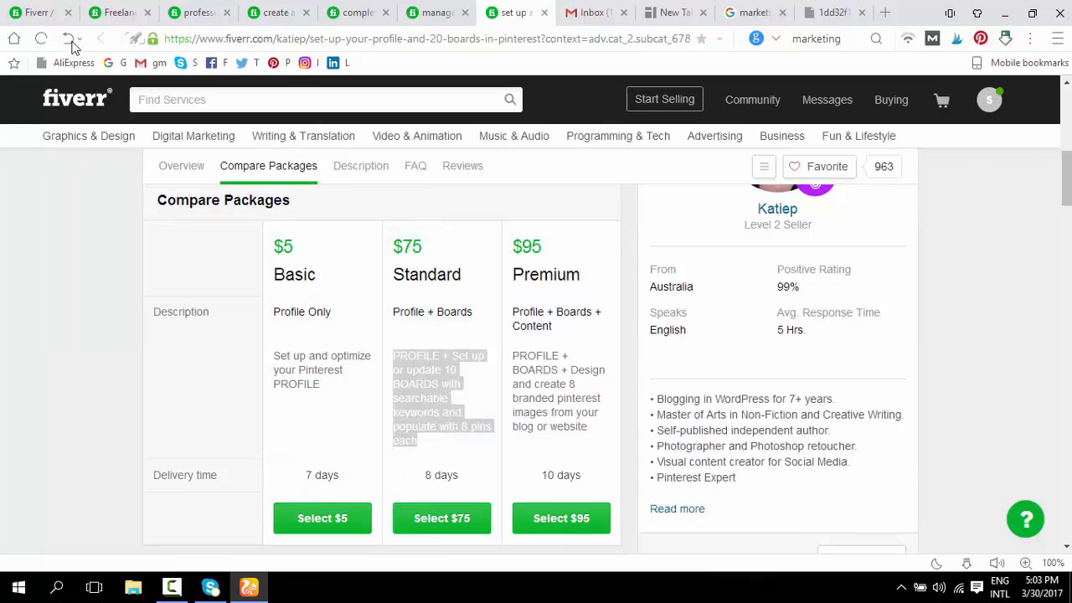
{"action": "left_click", "coordinate": [34, 14]}
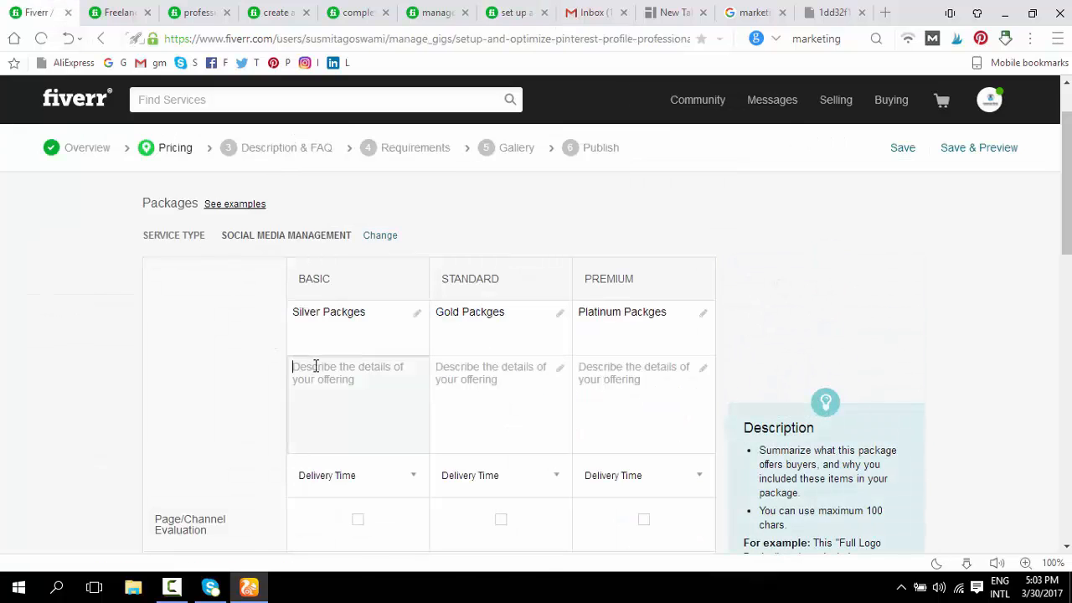
{"action": "type", "text": "PROFILE = Set up or update 10 BOARDS with searchable keywords and populate with 8 pins each"}
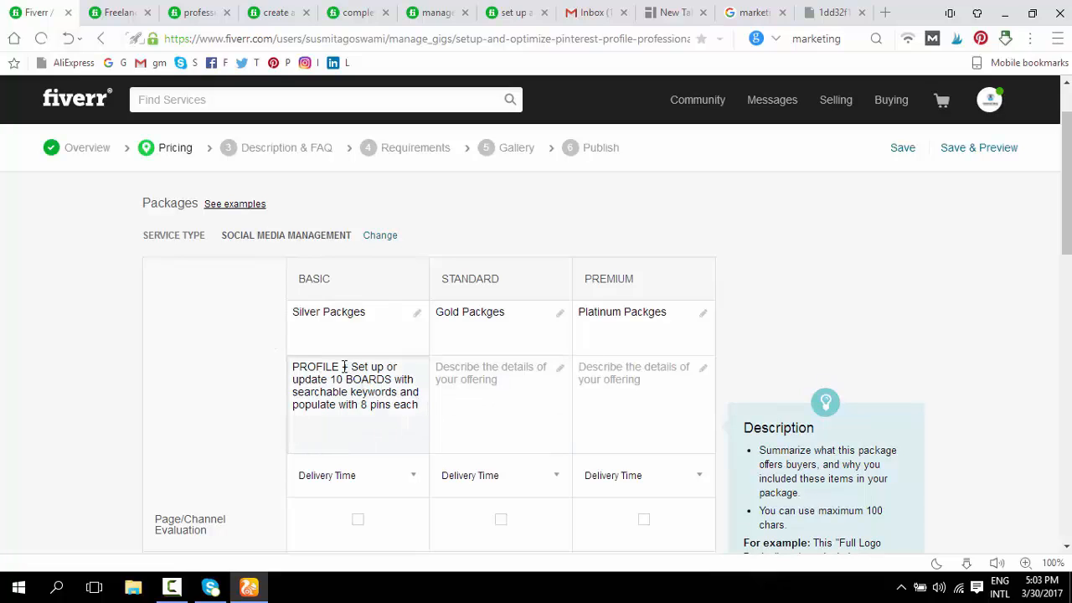
{"action": "left_click", "coordinate": [344, 367]}
{"action": "key", "text": "BackSpace"}
{"action": "key", "text": "BackSpace"}
{"action": "key", "text": "BackSpace"}
{"action": "key", "text": "BackSpace"}
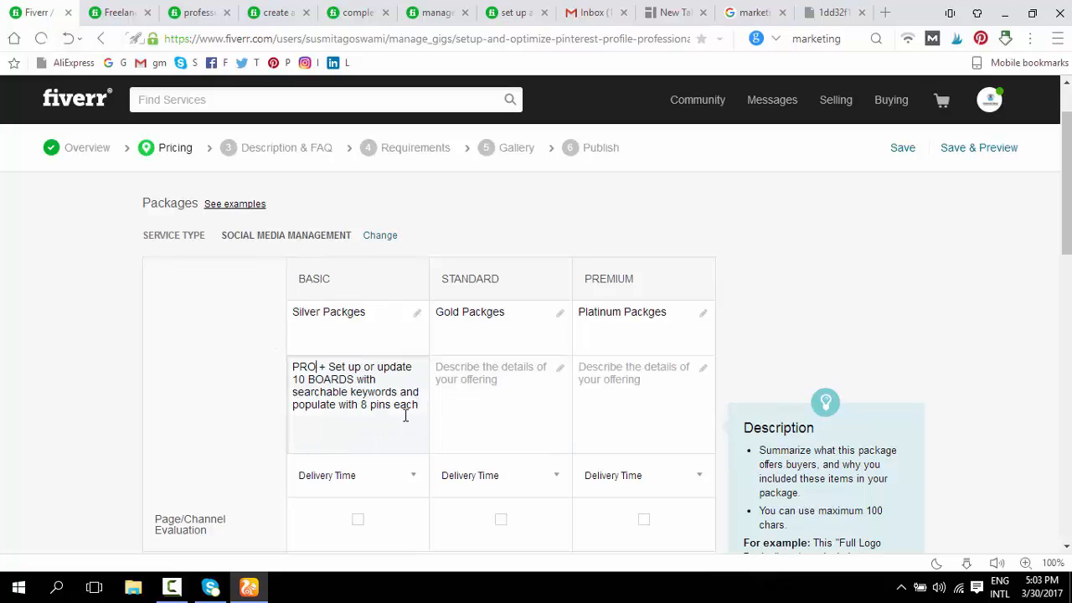
{"action": "key", "text": "BackSpace"}
{"action": "key", "text": "BackSpace"}
{"action": "type", "text": "ro"}
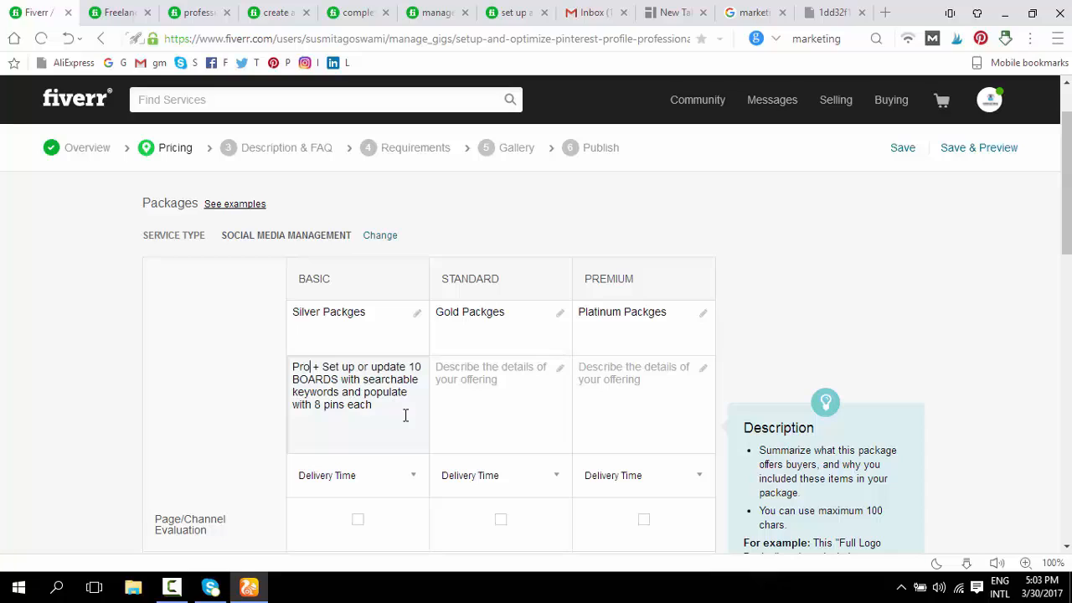
{"action": "type", "text": "file"}
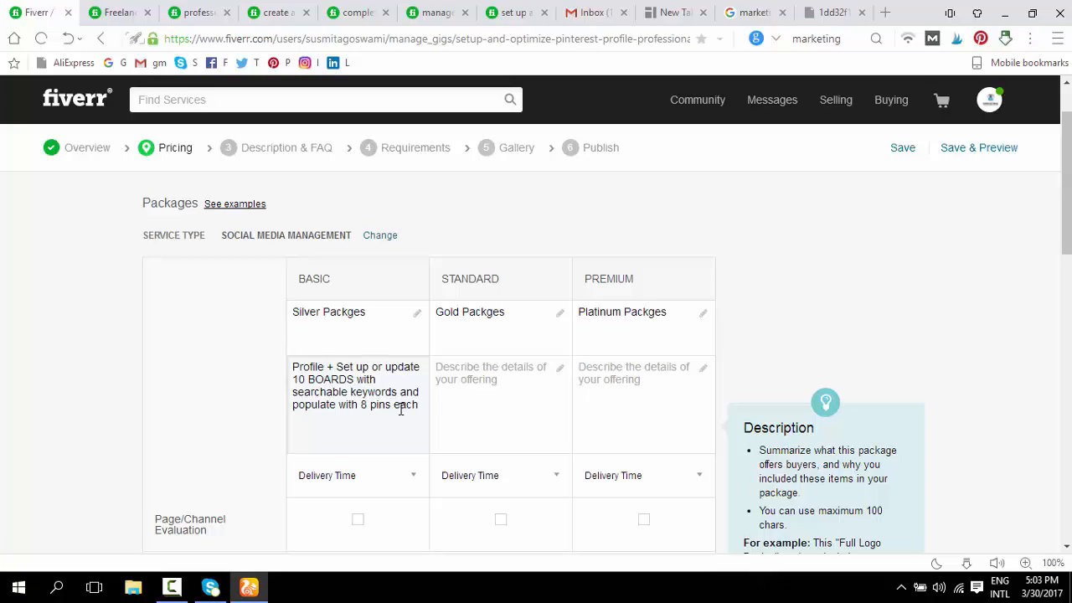
- Copy the Basic description into the Standard package with the board count changed to 20
{"action": "left_click_drag", "start_coordinate": [423, 409], "coordinate": [281, 377]}
{"action": "key", "text": "ctrl+c"}
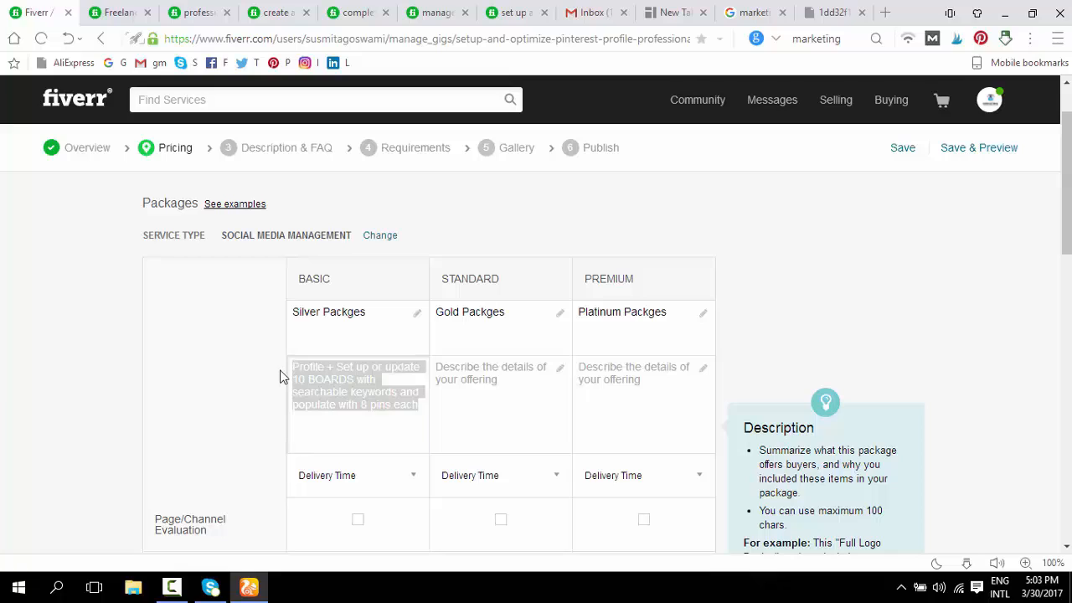
{"action": "left_click", "coordinate": [524, 383]}
{"action": "key", "text": "ctrl+v"}
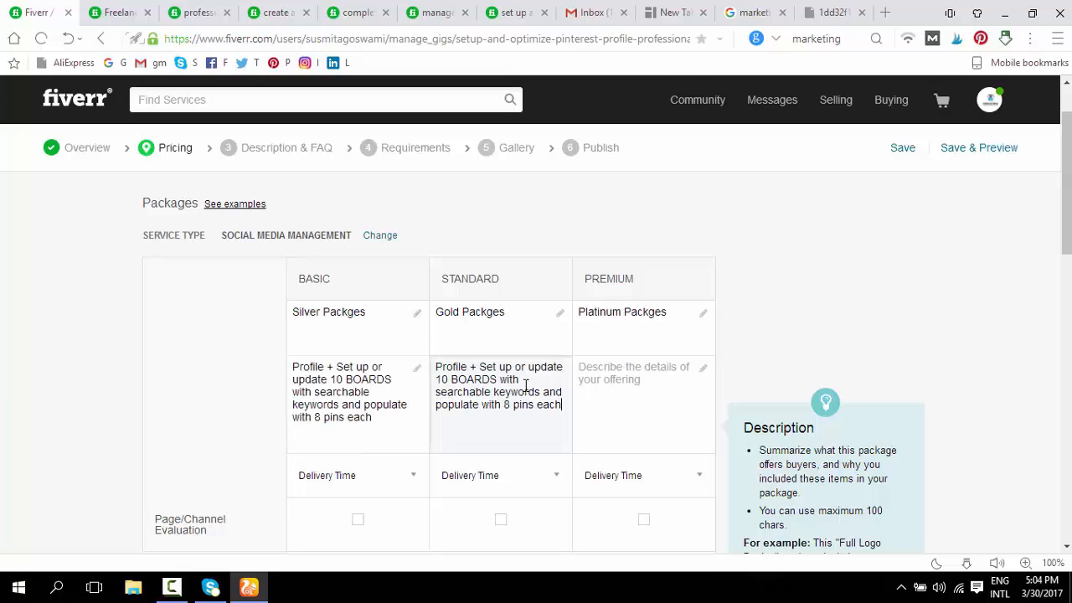
{"action": "left_click", "coordinate": [451, 377]}
{"action": "key", "text": "BackSpace"}
{"action": "key", "text": "BackSpace"}
{"action": "key", "text": "BackSpace"}
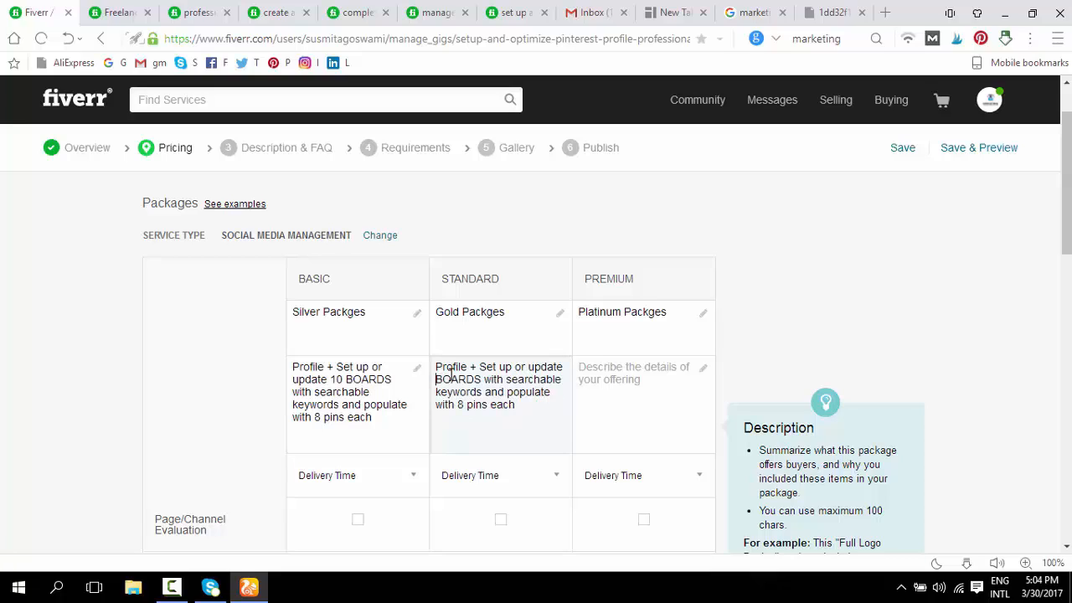
{"action": "type", "text": "20"}
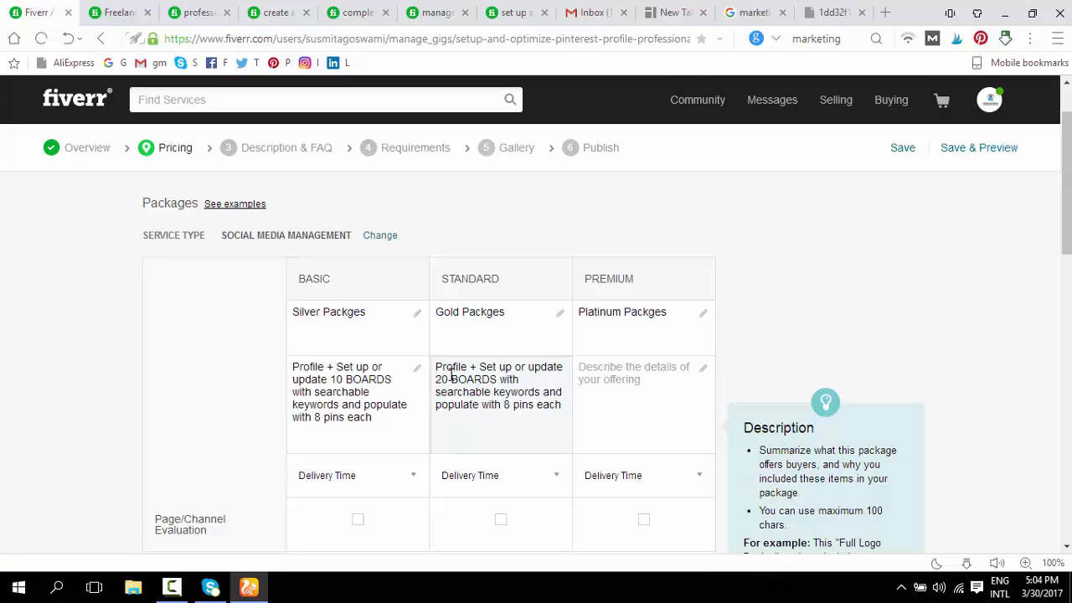
- Copy the description into the Premium package with the board count changed to 30
{"action": "triple_click", "coordinate": [564, 413]}
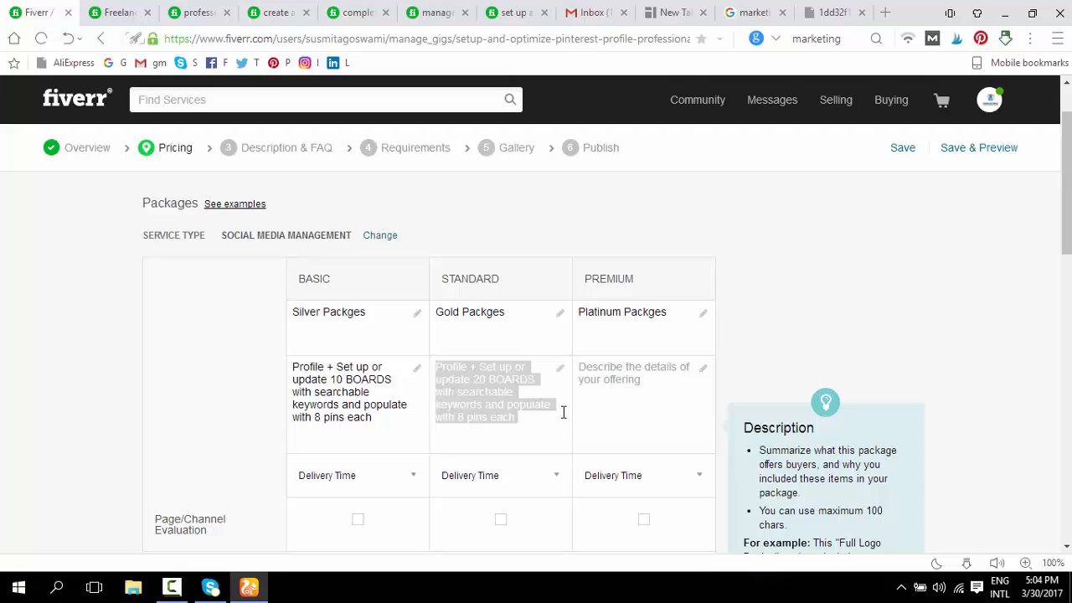
{"action": "left_click", "coordinate": [556, 439]}
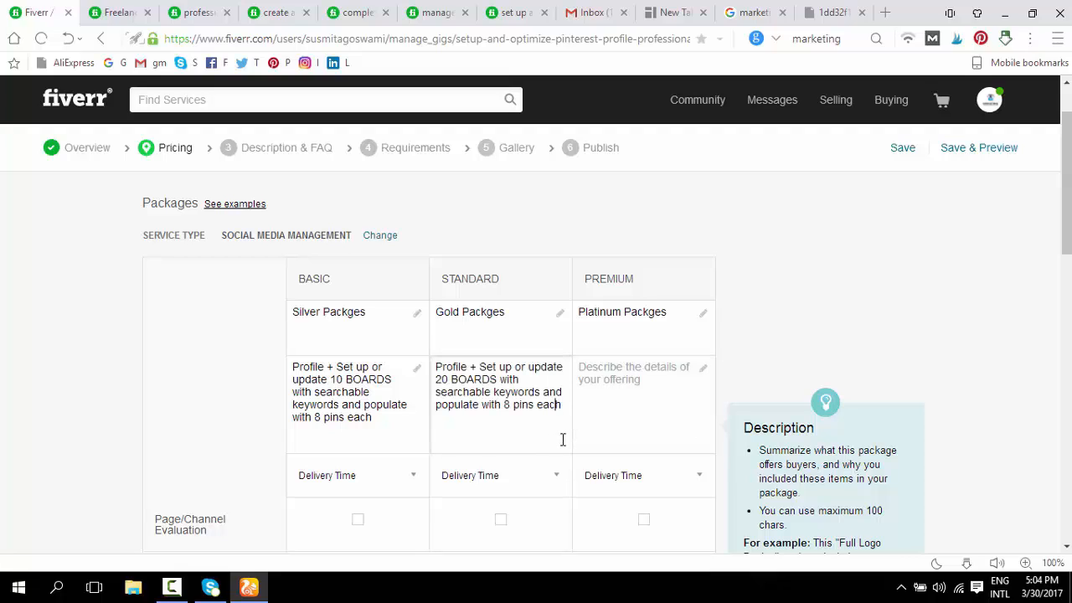
{"action": "key", "text": "ctrl+a"}
{"action": "key", "text": "ctrl+c"}
{"action": "left_click", "coordinate": [685, 404]}
{"action": "key", "text": "ctrl+v"}
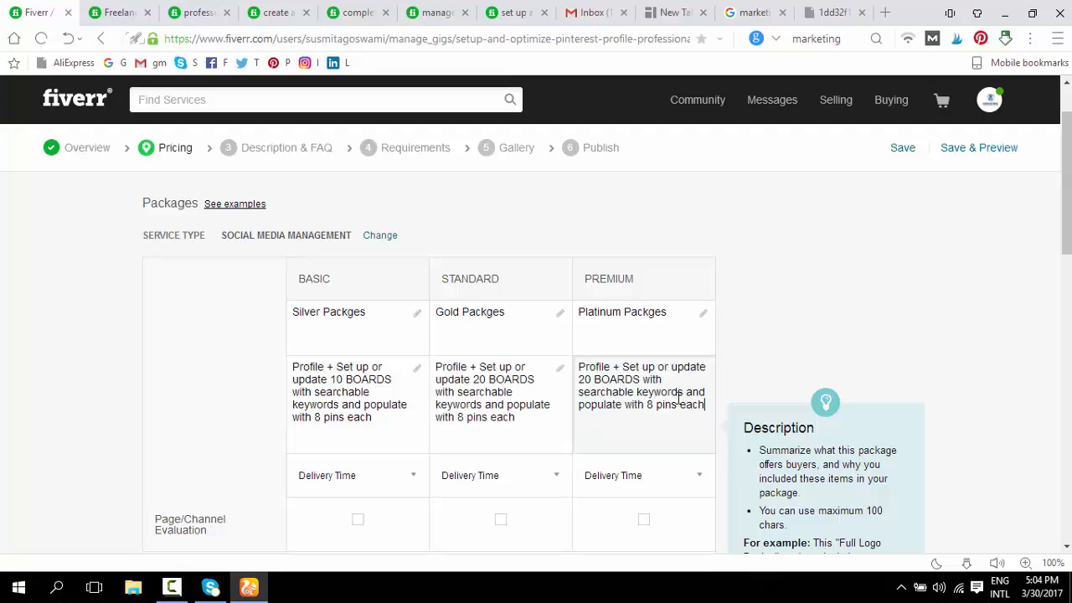
{"action": "left_click", "coordinate": [592, 378]}
{"action": "key", "text": "BackSpace"}
{"action": "key", "text": "BackSpace"}
{"action": "key", "text": "BackSpace"}
{"action": "type", "text": "30"}
{"action": "left_click", "coordinate": [745, 350]}
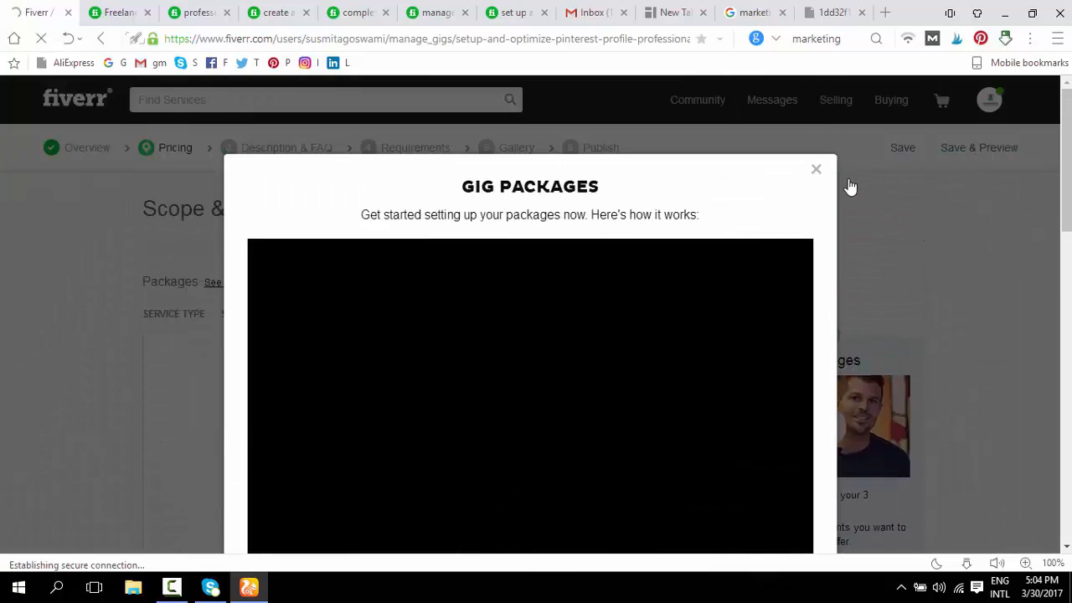
- Close the packages help video and give the Basic package 2 days delivery
{"action": "left_click", "coordinate": [818, 169]}
{"action": "scroll", "coordinate": [514, 293], "scroll_direction": "down", "scroll_amount": 2}
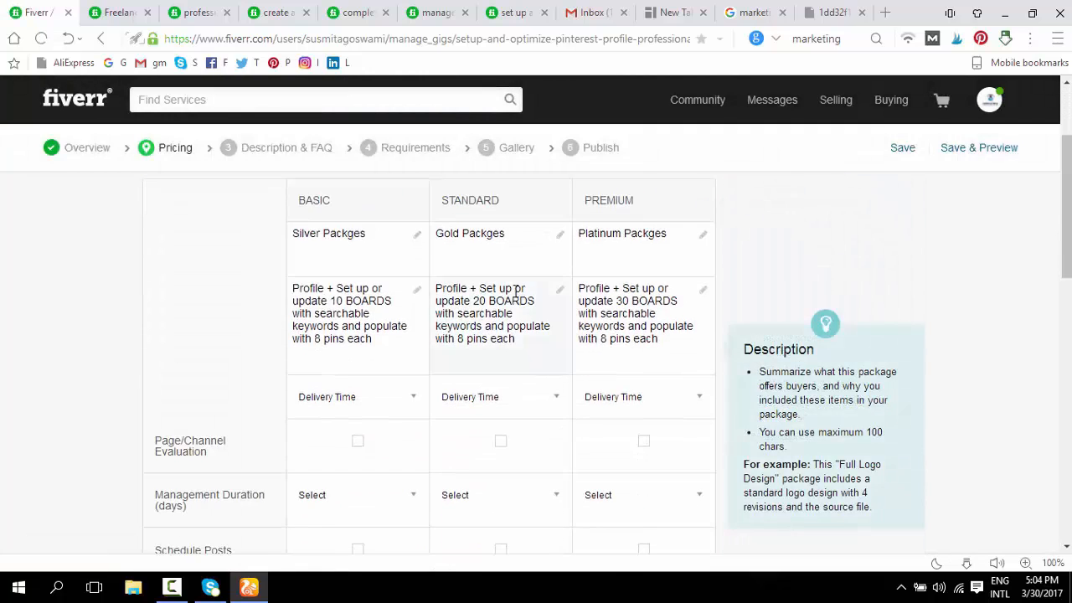
{"action": "scroll", "coordinate": [184, 330], "scroll_direction": "down", "scroll_amount": 2}
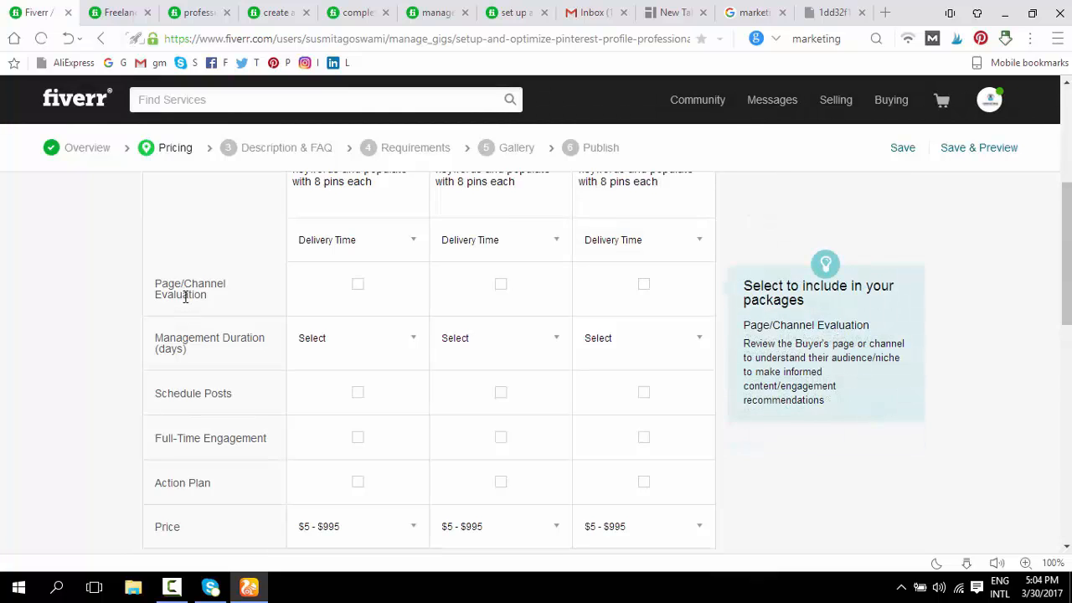
{"action": "left_click", "coordinate": [376, 251]}
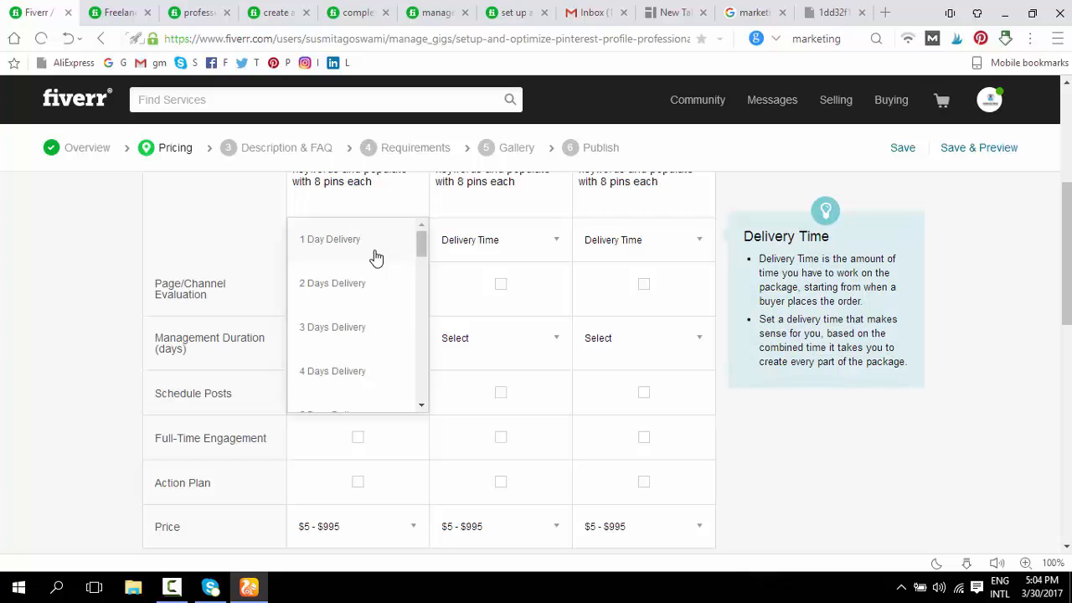
{"action": "scroll", "coordinate": [464, 246], "scroll_direction": "up", "scroll_amount": 2}
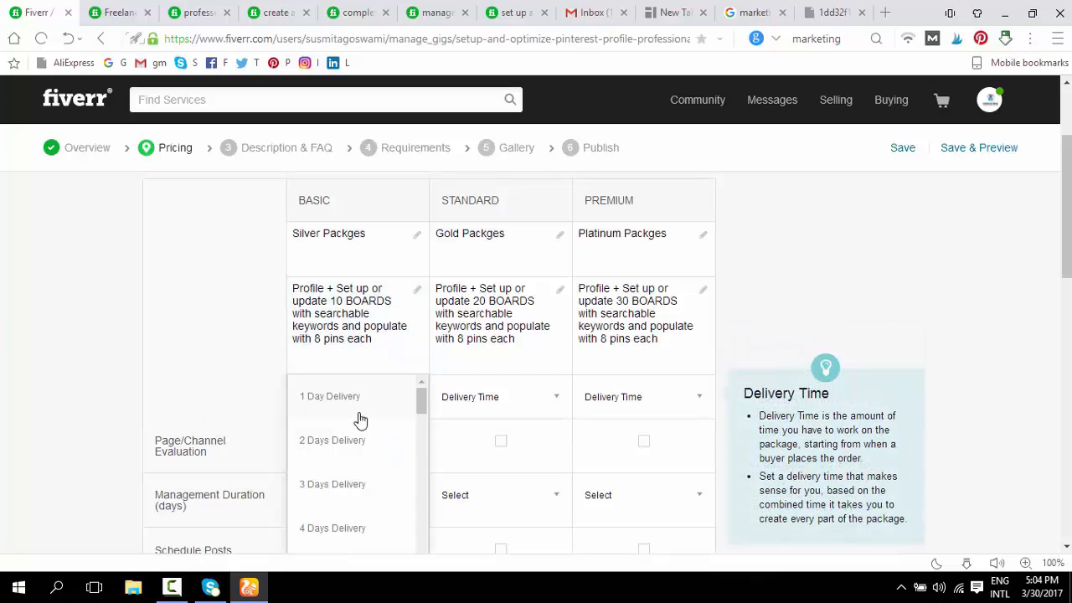
{"action": "scroll", "coordinate": [393, 426], "scroll_direction": "down", "scroll_amount": 1}
{"action": "scroll", "coordinate": [401, 428], "scroll_direction": "up", "scroll_amount": 1}
{"action": "left_click", "coordinate": [347, 441]}
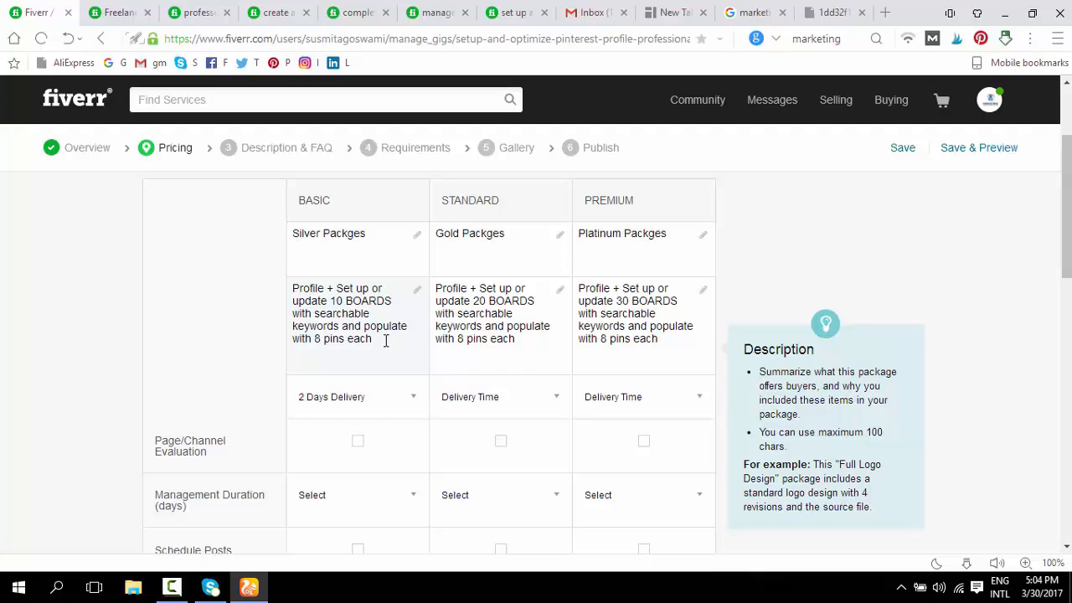
- Set the Standard and Premium delivery times to 3 days and 4 days
{"action": "left_click", "coordinate": [500, 406]}
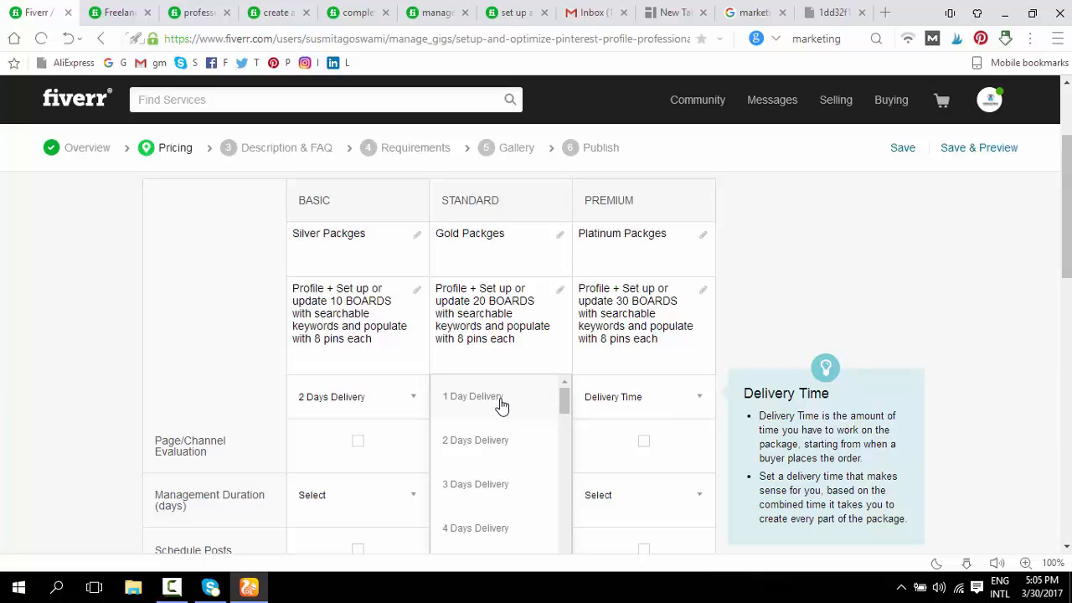
{"action": "left_click", "coordinate": [499, 484]}
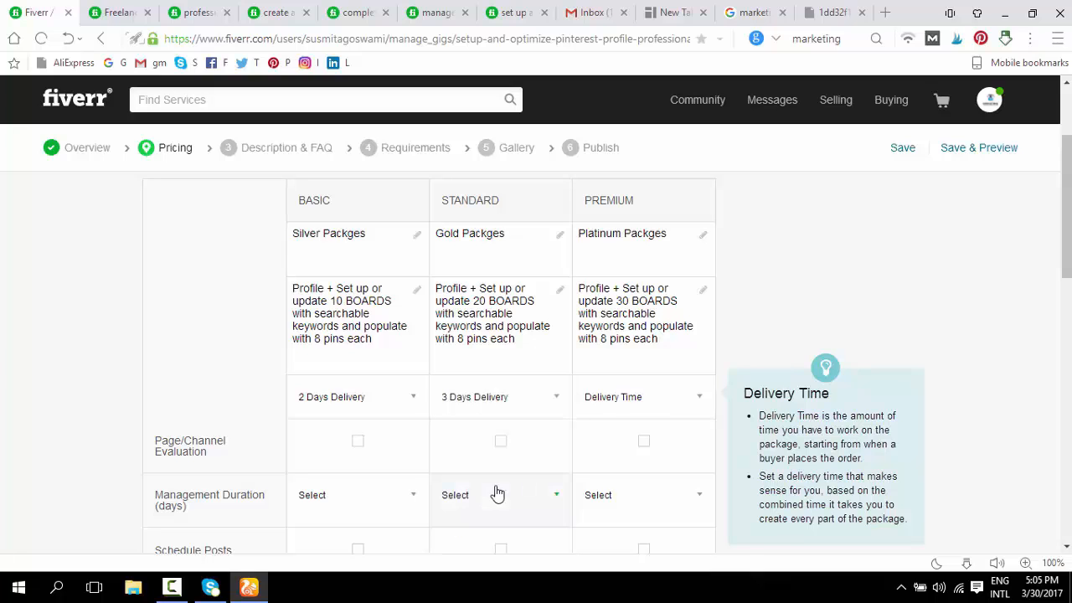
{"action": "left_click", "coordinate": [632, 396]}
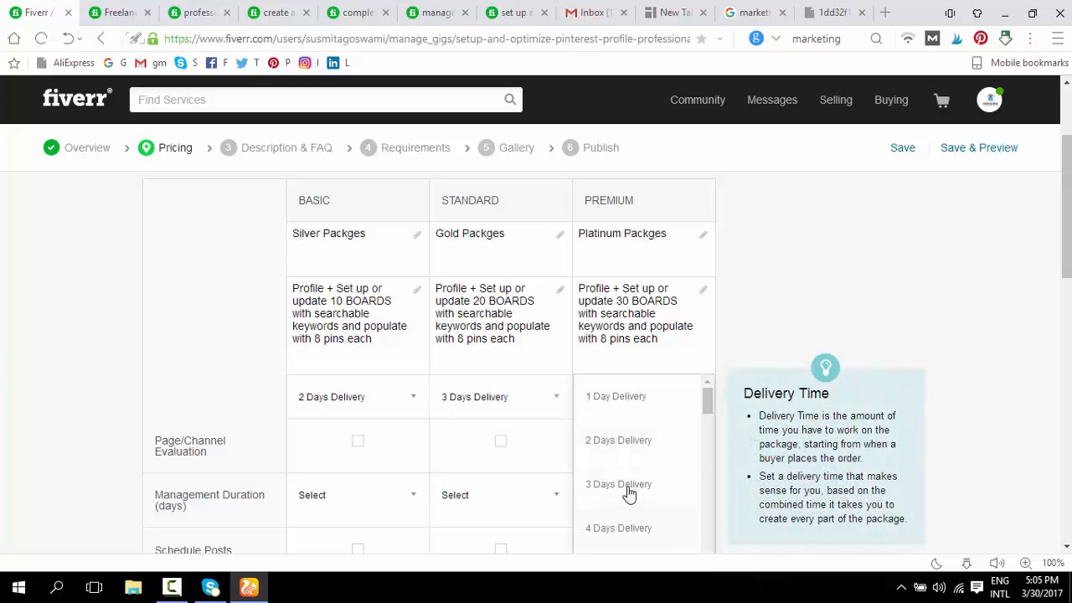
{"action": "left_click", "coordinate": [630, 528]}
- Include Schedule Posts in the Basic package
{"action": "scroll", "coordinate": [541, 447], "scroll_direction": "down", "scroll_amount": 2}
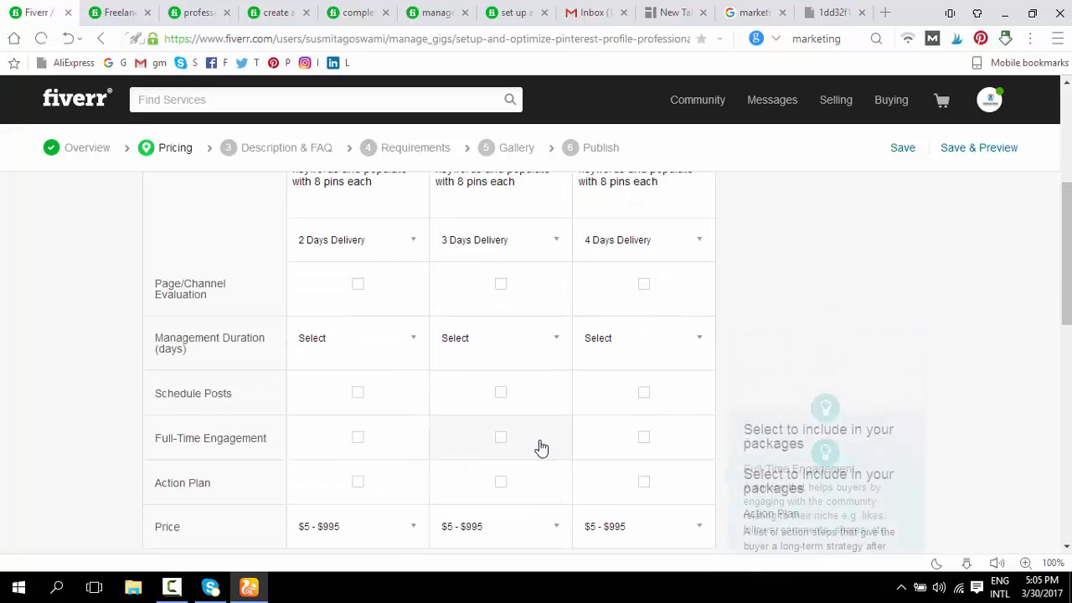
{"action": "scroll", "coordinate": [360, 433], "scroll_direction": "down", "scroll_amount": 1}
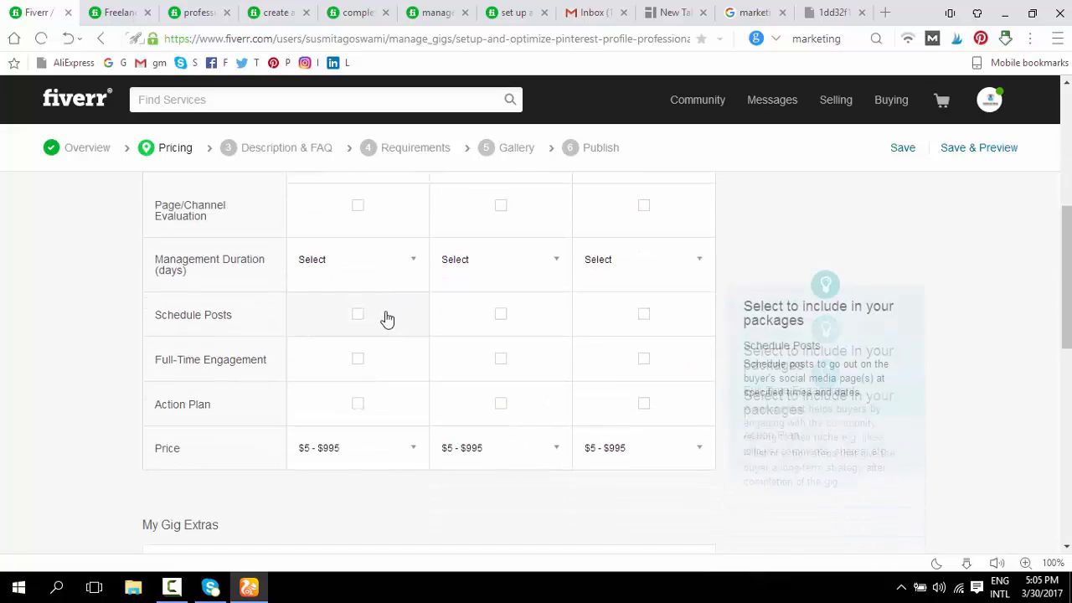
{"action": "left_click", "coordinate": [384, 318]}
{"action": "left_click", "coordinate": [357, 320]}
{"action": "left_click", "coordinate": [356, 319]}
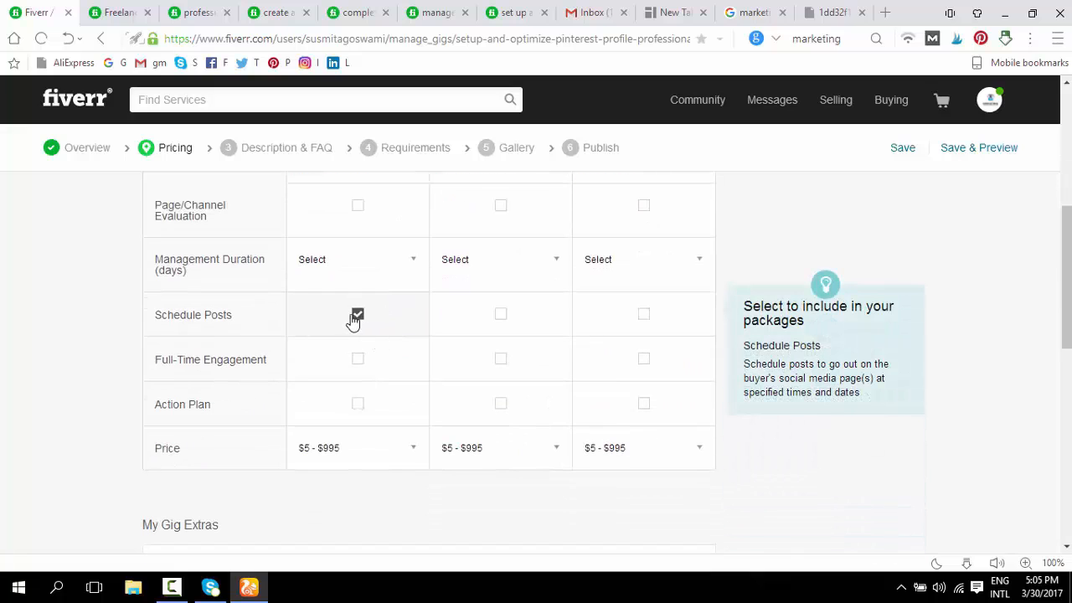
{"action": "scroll", "coordinate": [394, 369], "scroll_direction": "up", "scroll_amount": 1}
{"action": "scroll", "coordinate": [394, 368], "scroll_direction": "up", "scroll_amount": 1}
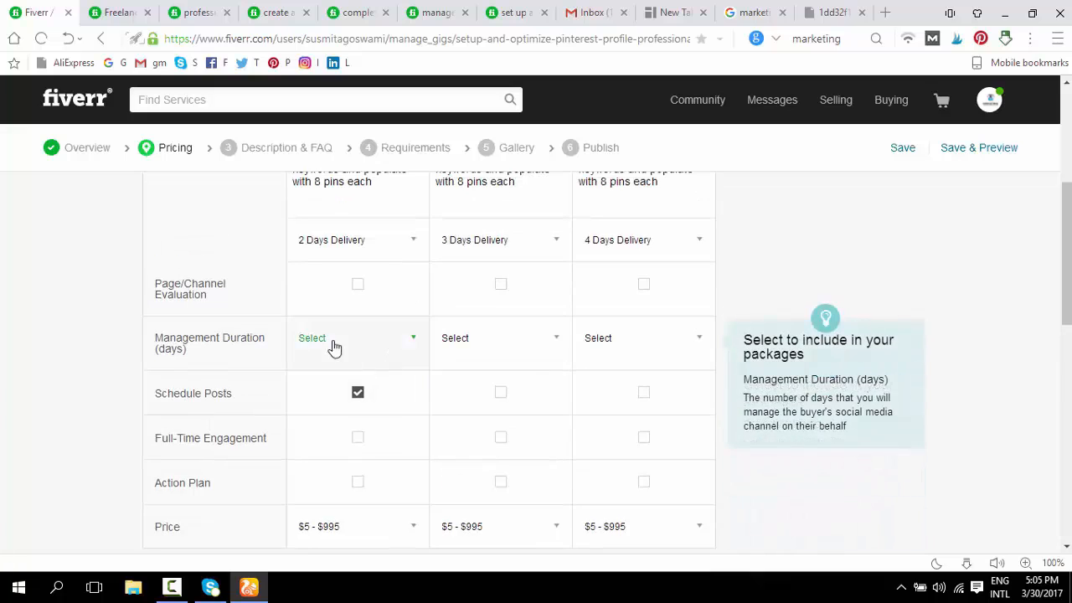
- Set management duration to 2, 3 and 4 days for Basic, Standard and Premium
{"action": "left_click", "coordinate": [408, 350]}
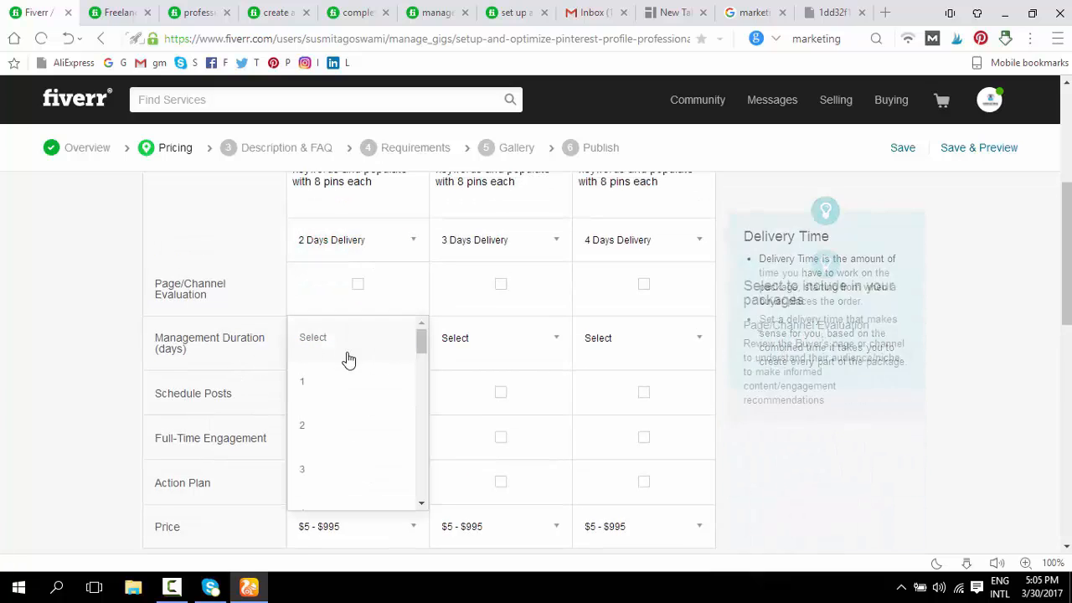
{"action": "left_click", "coordinate": [332, 429]}
{"action": "left_click", "coordinate": [504, 362]}
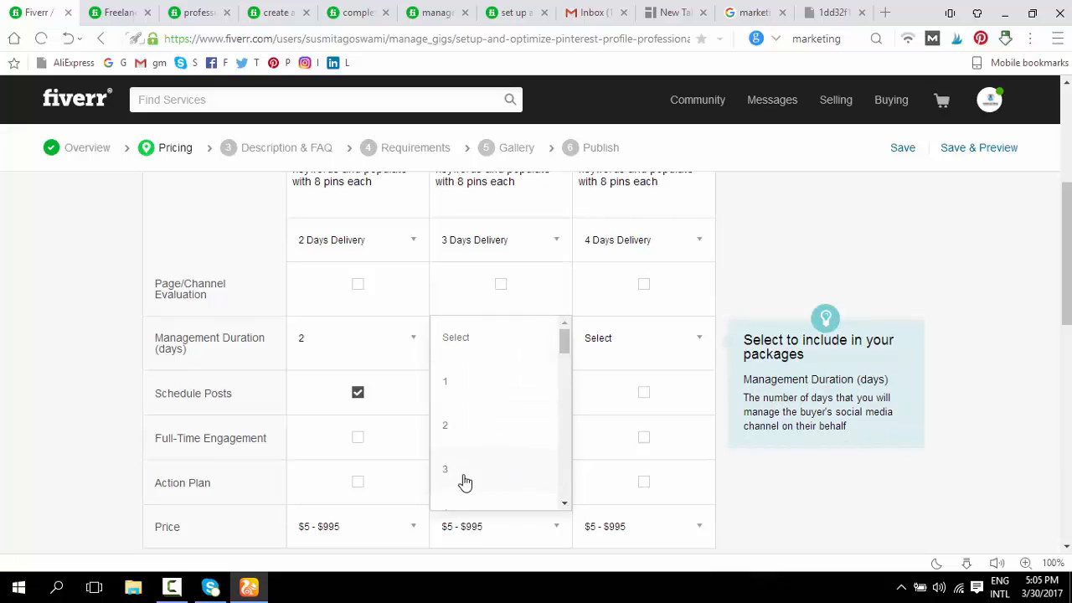
{"action": "left_click", "coordinate": [467, 479]}
{"action": "left_click", "coordinate": [620, 355]}
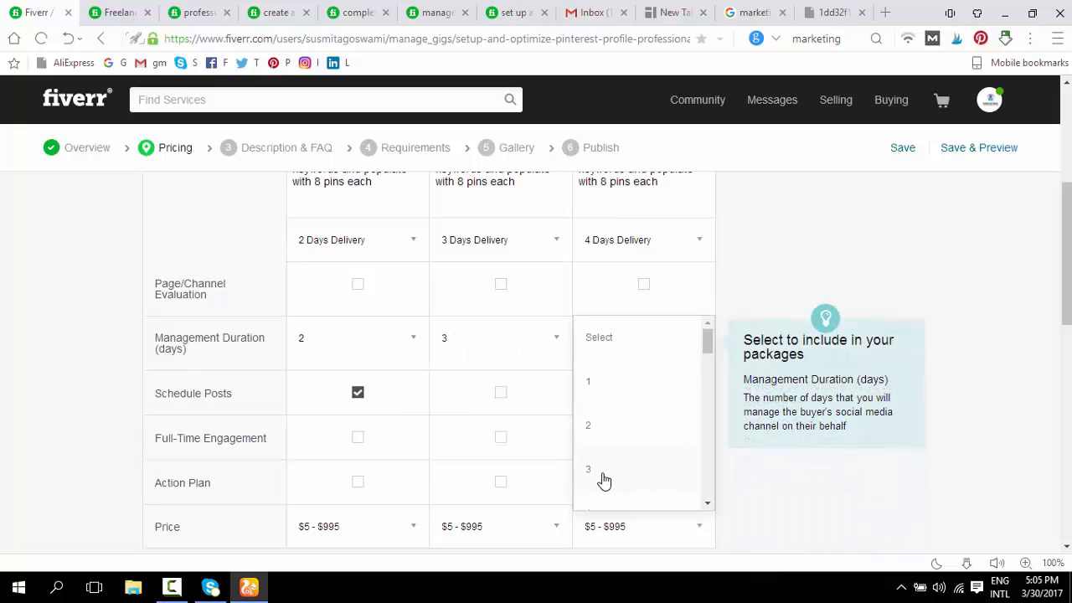
{"action": "scroll", "coordinate": [596, 482], "scroll_direction": "down", "scroll_amount": 1}
{"action": "left_click", "coordinate": [615, 441]}
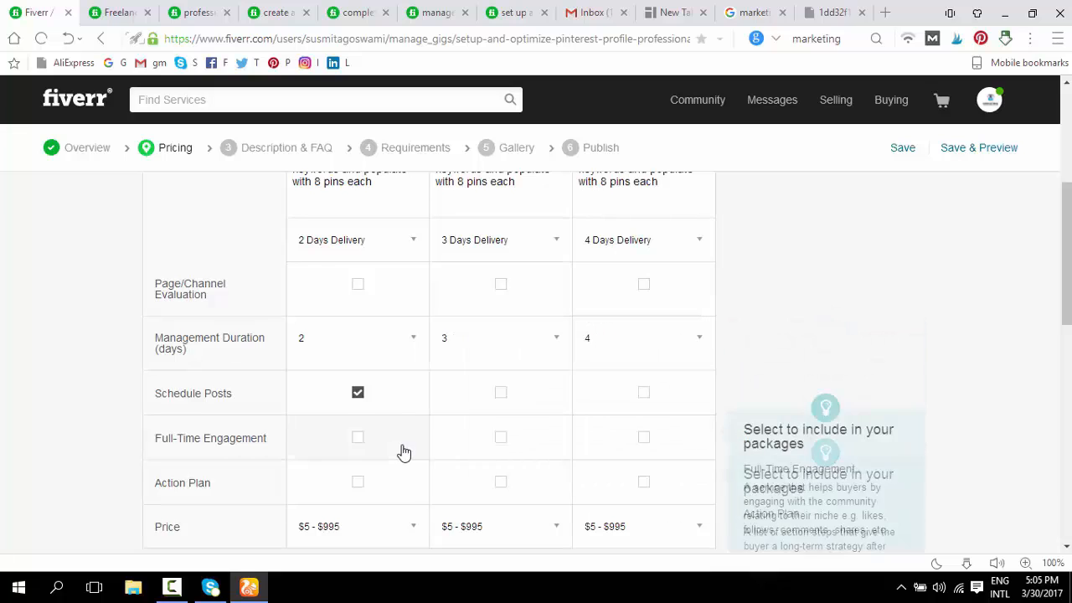
- Include Schedule Posts in Standard and Premium, and Full-Time Engagement in all three packages
{"action": "scroll", "coordinate": [375, 388], "scroll_direction": "down", "scroll_amount": 1}
{"action": "left_click", "coordinate": [501, 314]}
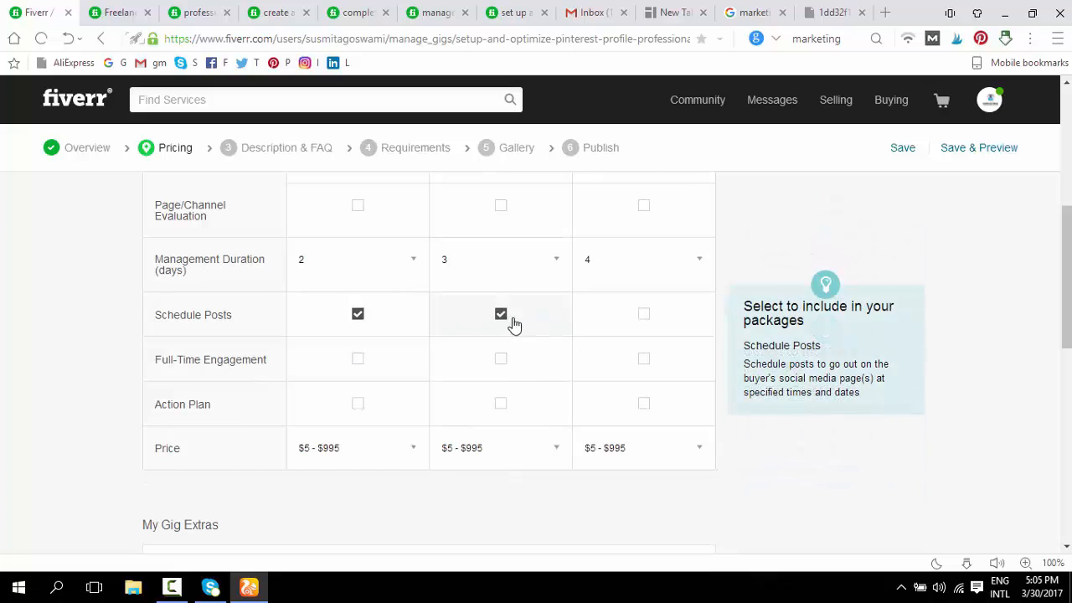
{"action": "left_click", "coordinate": [644, 315]}
{"action": "left_click", "coordinate": [358, 360]}
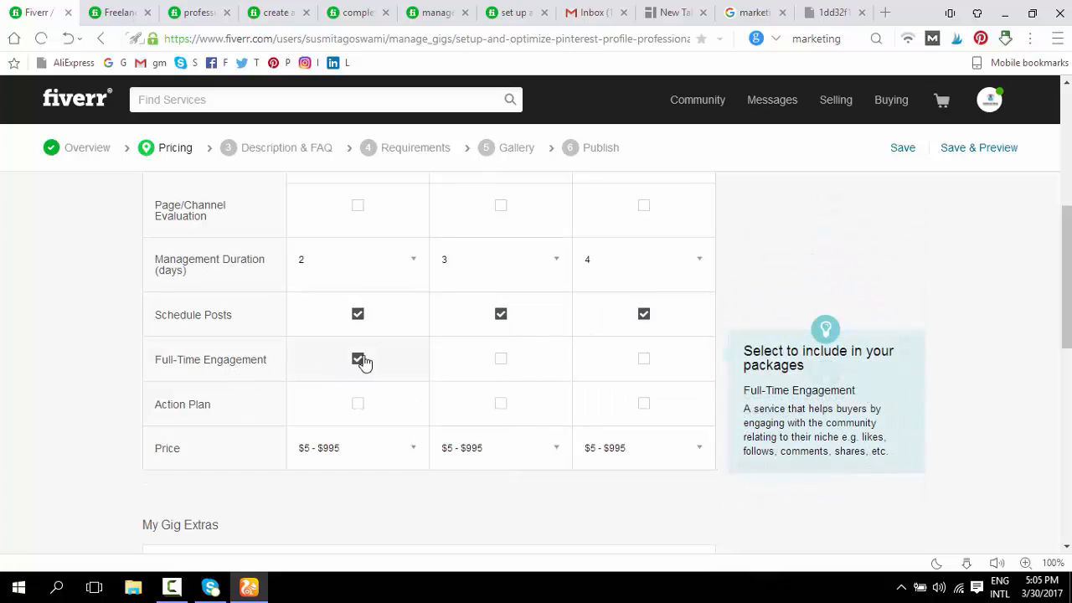
{"action": "scroll", "coordinate": [486, 400], "scroll_direction": "up", "scroll_amount": 2}
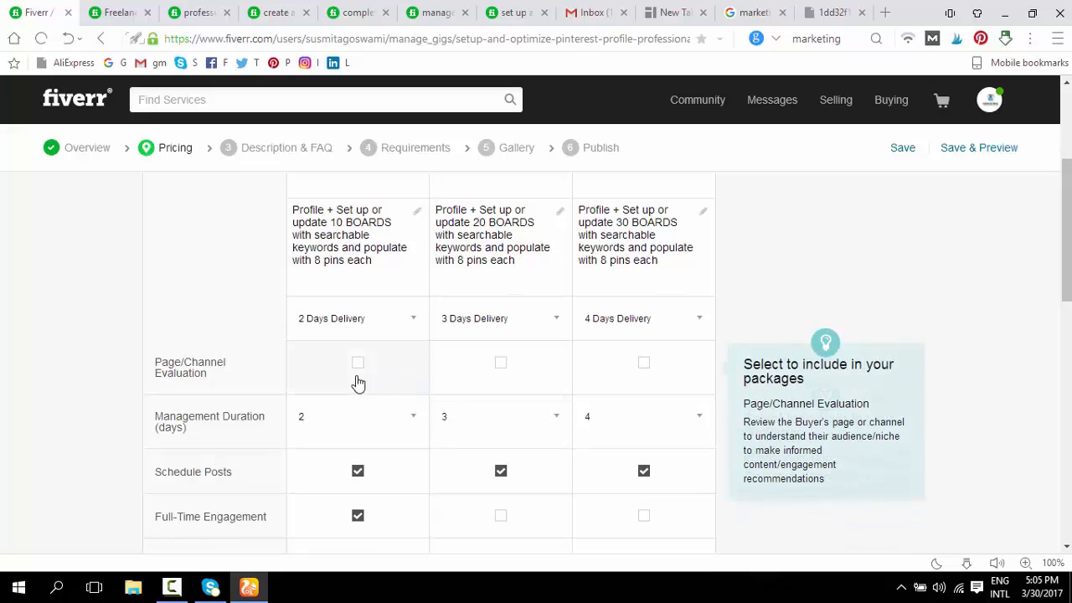
{"action": "scroll", "coordinate": [349, 417], "scroll_direction": "down", "scroll_amount": 2}
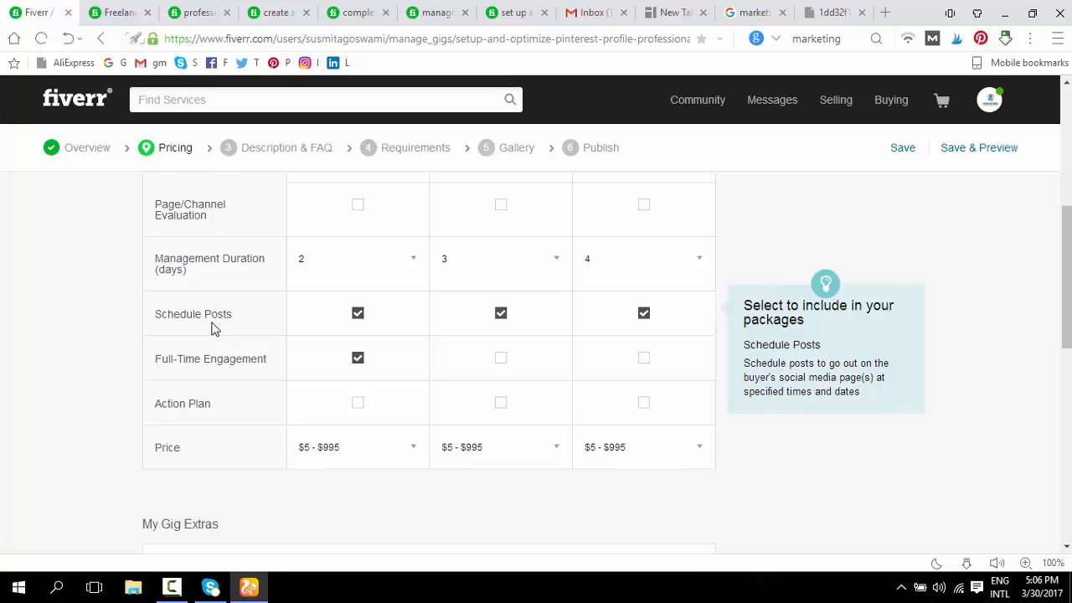
{"action": "scroll", "coordinate": [251, 327], "scroll_direction": "up", "scroll_amount": 4}
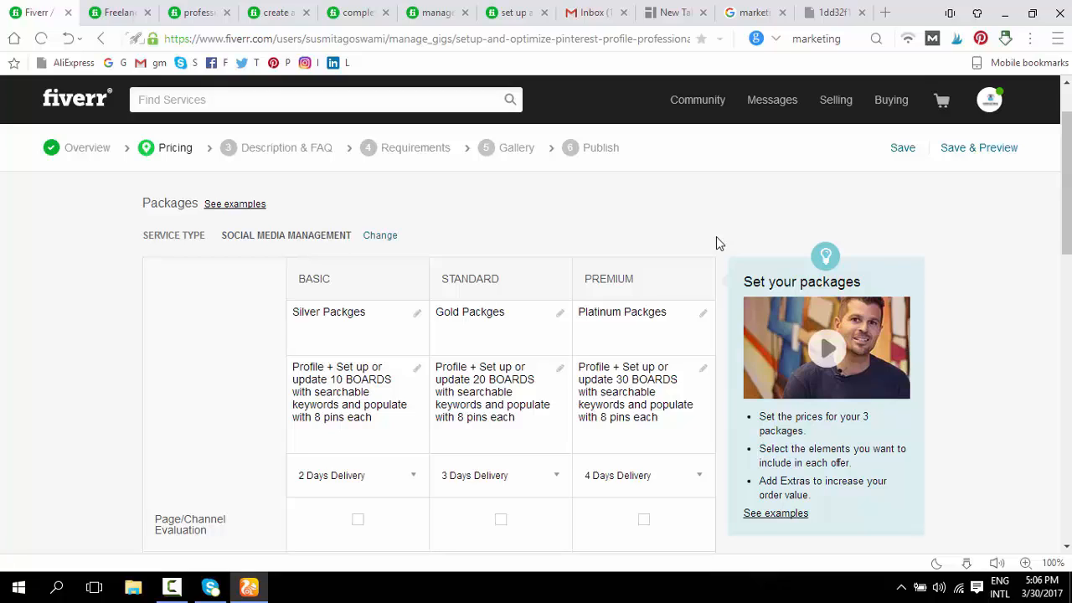
{"action": "scroll", "coordinate": [434, 373], "scroll_direction": "down", "scroll_amount": 4}
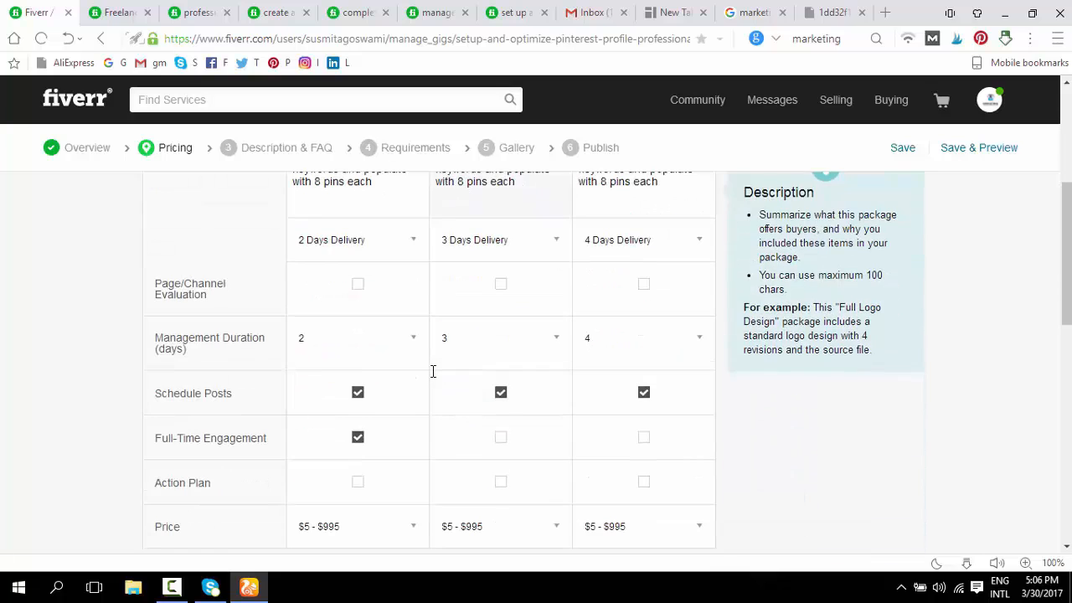
{"action": "scroll", "coordinate": [433, 379], "scroll_direction": "down", "scroll_amount": 1}
{"action": "left_click", "coordinate": [501, 281]}
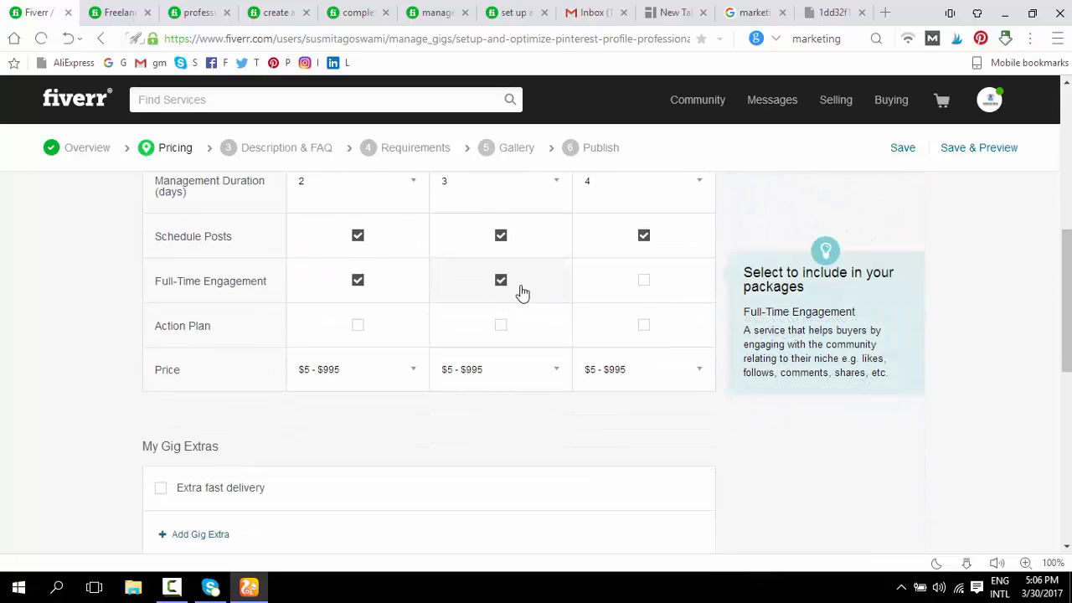
{"action": "left_click", "coordinate": [644, 282]}
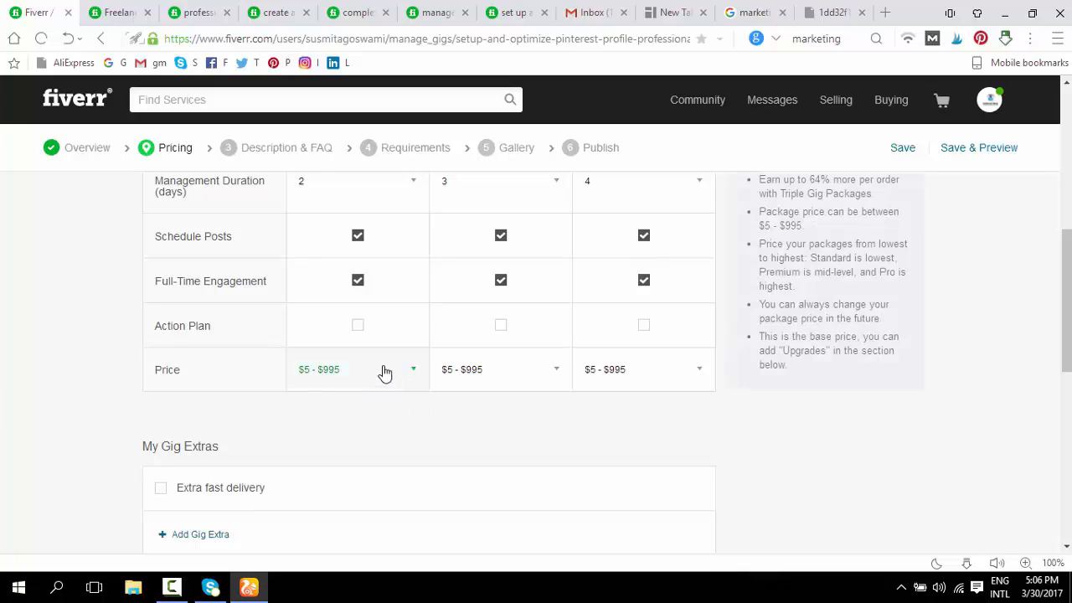
- Include an Action Plan in the Standard and Premium packages
{"action": "left_click", "coordinate": [499, 329]}
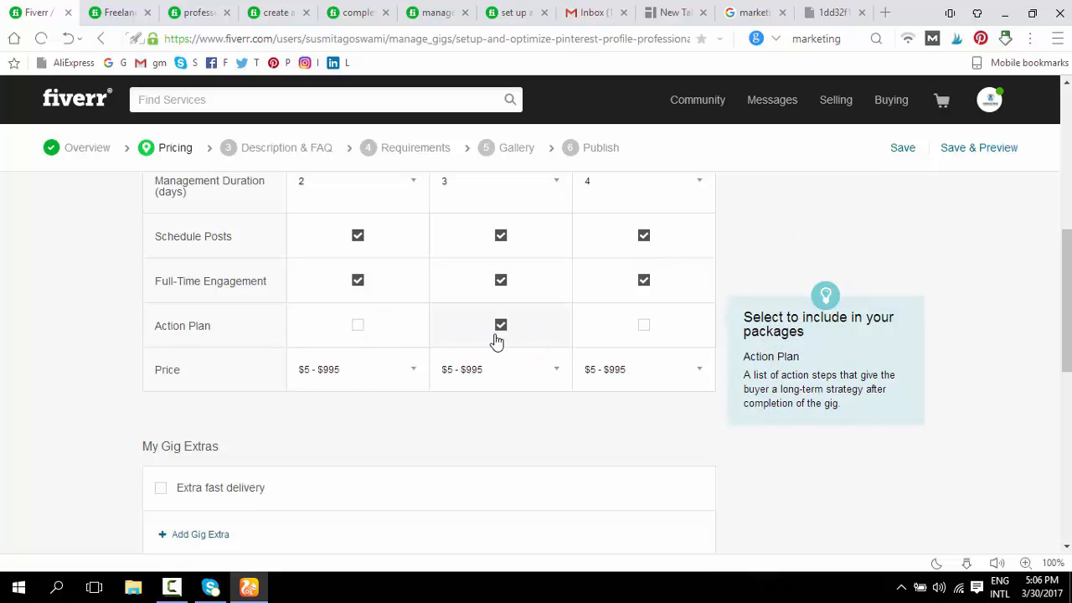
{"action": "left_click", "coordinate": [644, 326]}
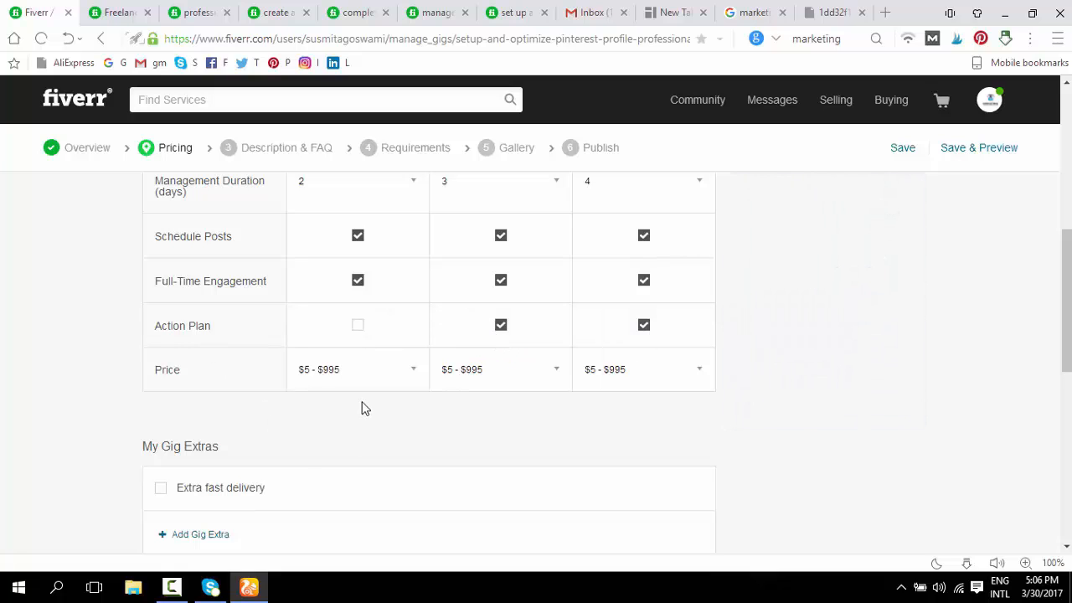
{"action": "scroll", "coordinate": [382, 412], "scroll_direction": "up", "scroll_amount": 2}
{"action": "scroll", "coordinate": [391, 412], "scroll_direction": "down", "scroll_amount": 2}
- In the Price row, pick $5 for Basic, $10 for Standard and $15 for Premium
{"action": "left_click", "coordinate": [399, 381]}
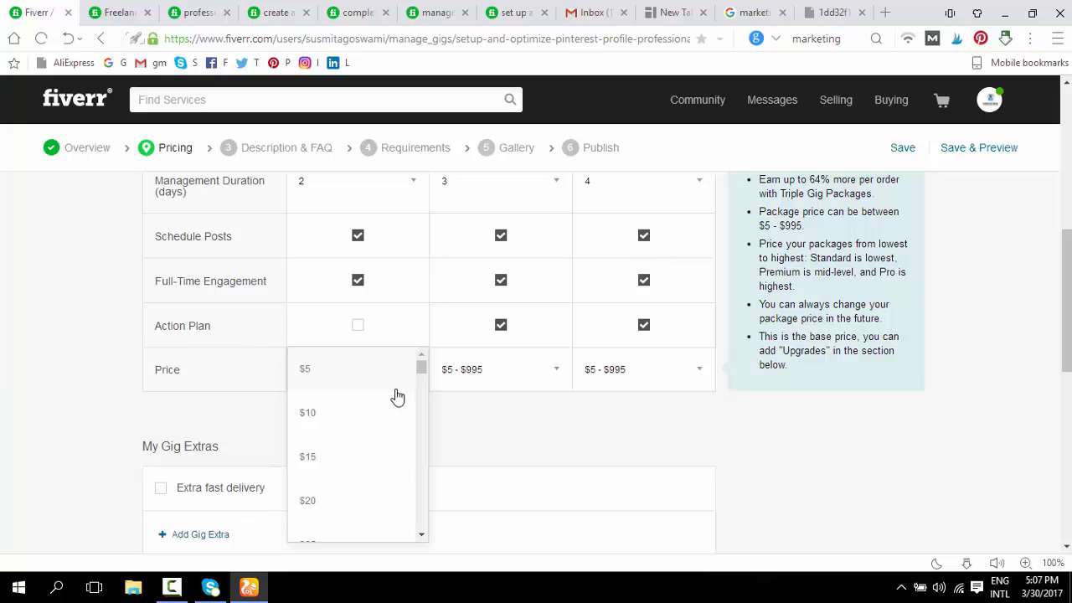
{"action": "left_click", "coordinate": [315, 375]}
{"action": "left_click", "coordinate": [488, 374]}
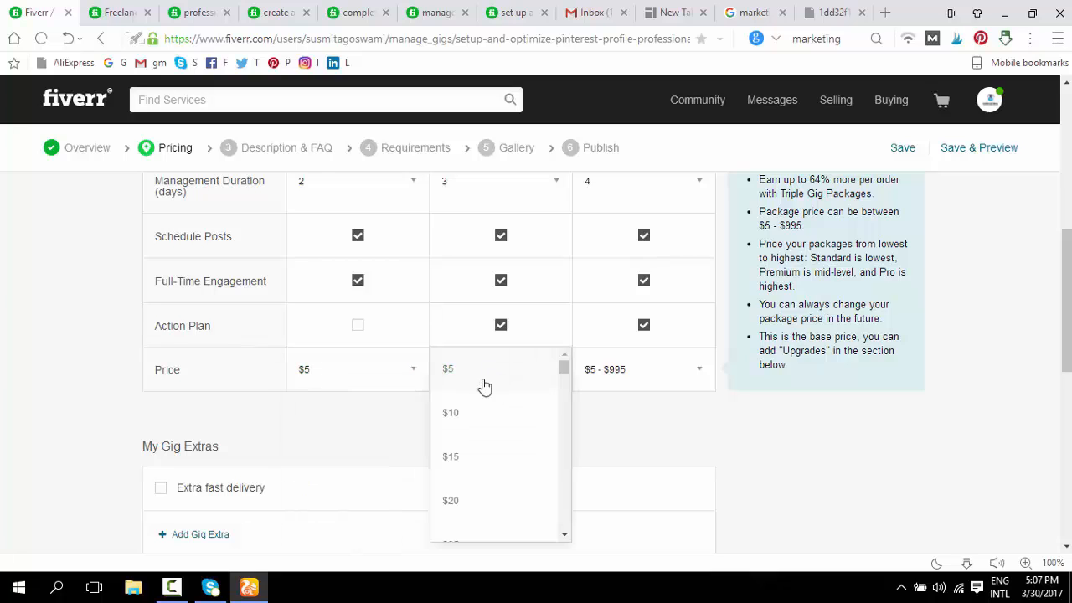
{"action": "left_click", "coordinate": [470, 423]}
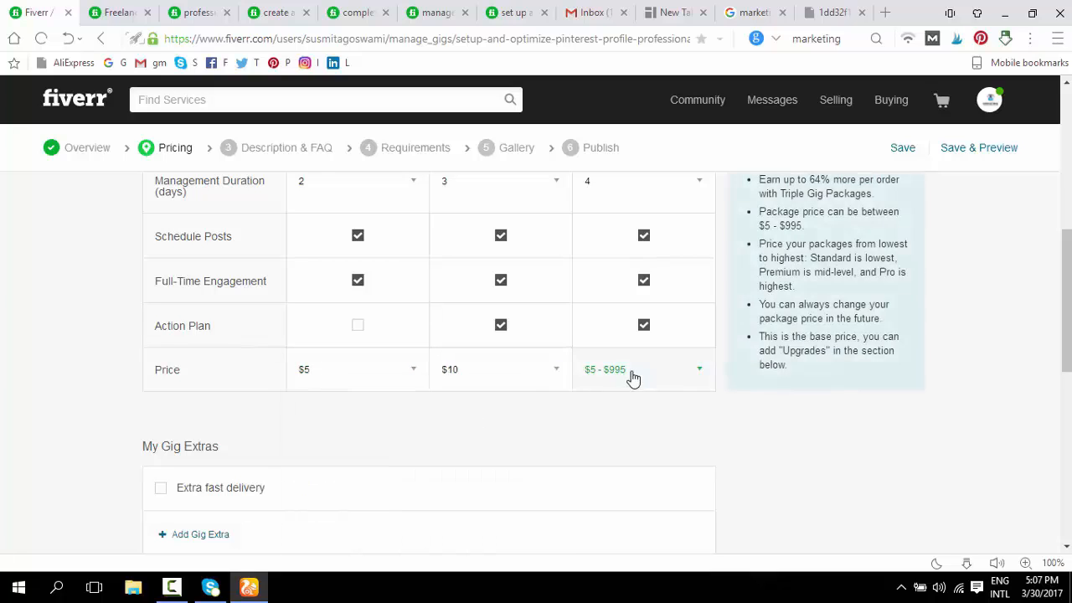
{"action": "left_click", "coordinate": [634, 378]}
{"action": "left_click", "coordinate": [617, 455]}
{"action": "scroll", "coordinate": [741, 481], "scroll_direction": "up", "scroll_amount": 3}
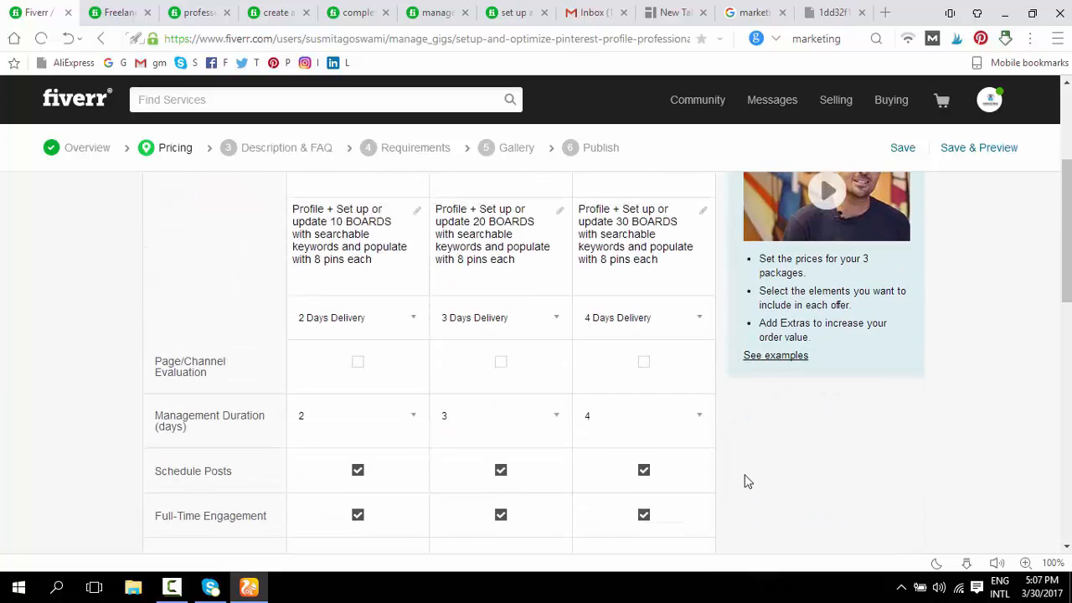
{"action": "scroll", "coordinate": [737, 478], "scroll_direction": "down", "scroll_amount": 2}
{"action": "scroll", "coordinate": [410, 494], "scroll_direction": "down", "scroll_amount": 1}
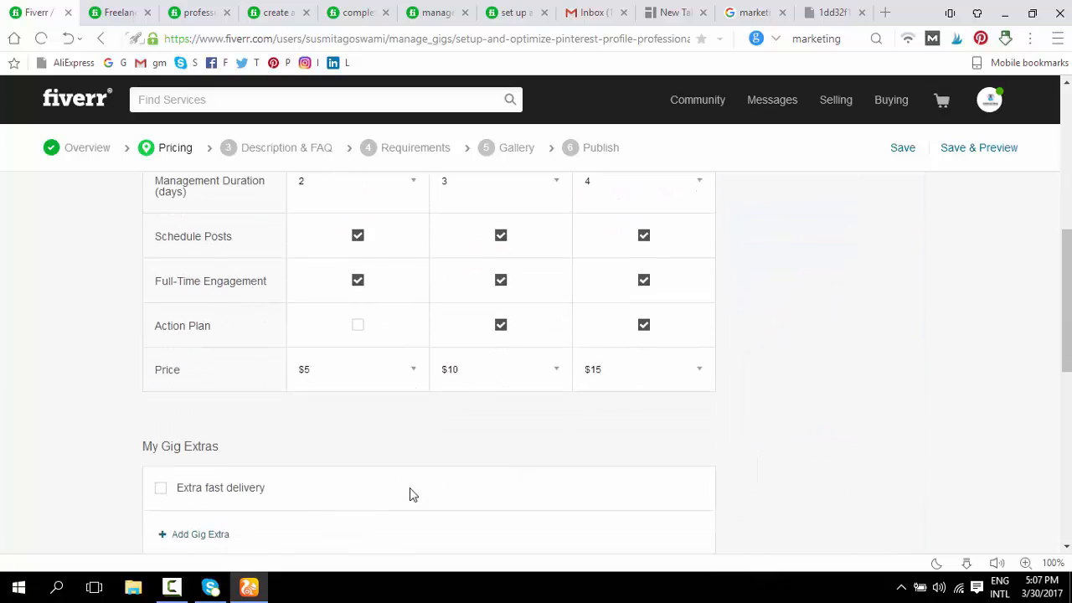
{"action": "scroll", "coordinate": [299, 434], "scroll_direction": "down", "scroll_amount": 2}
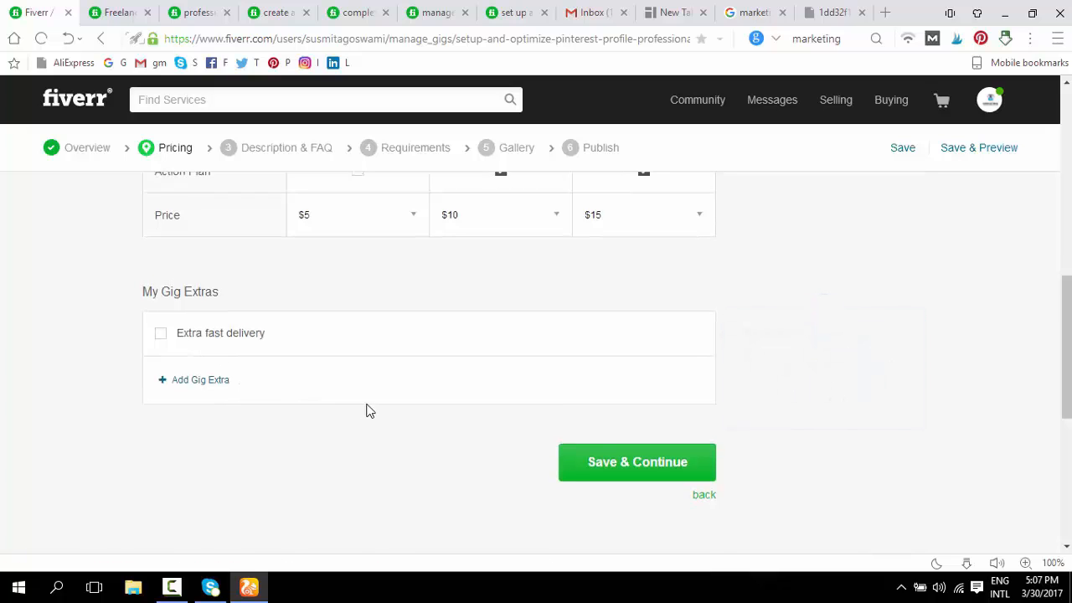
{"action": "scroll", "coordinate": [367, 409], "scroll_direction": "up", "scroll_amount": 2}
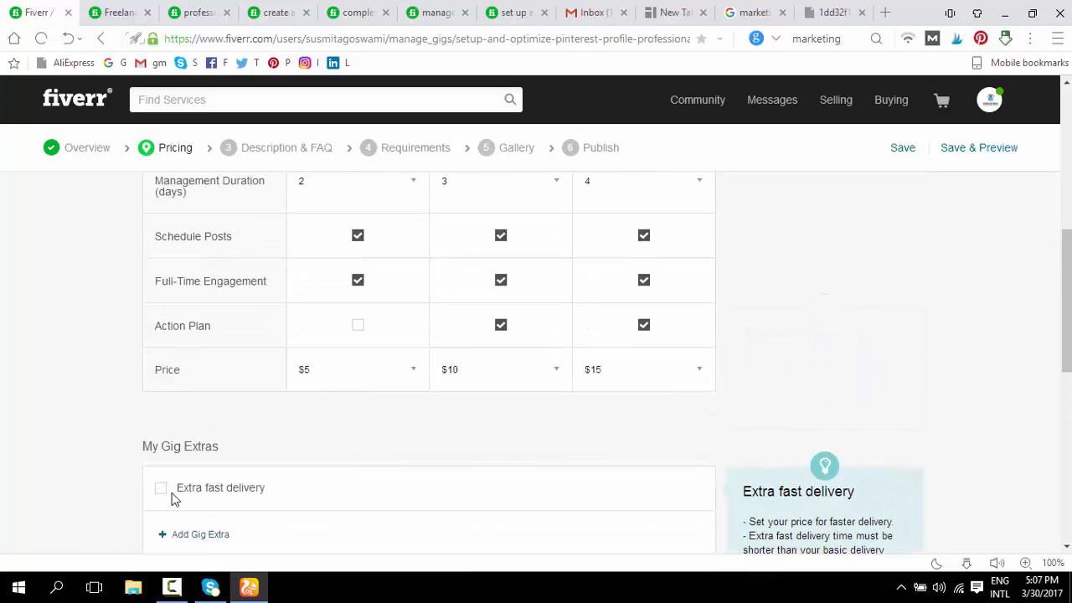
- Offer extra fast delivery in 1 day for the Basic package
{"action": "scroll", "coordinate": [416, 407], "scroll_direction": "up", "scroll_amount": 6}
{"action": "scroll", "coordinate": [440, 364], "scroll_direction": "down", "scroll_amount": 2}
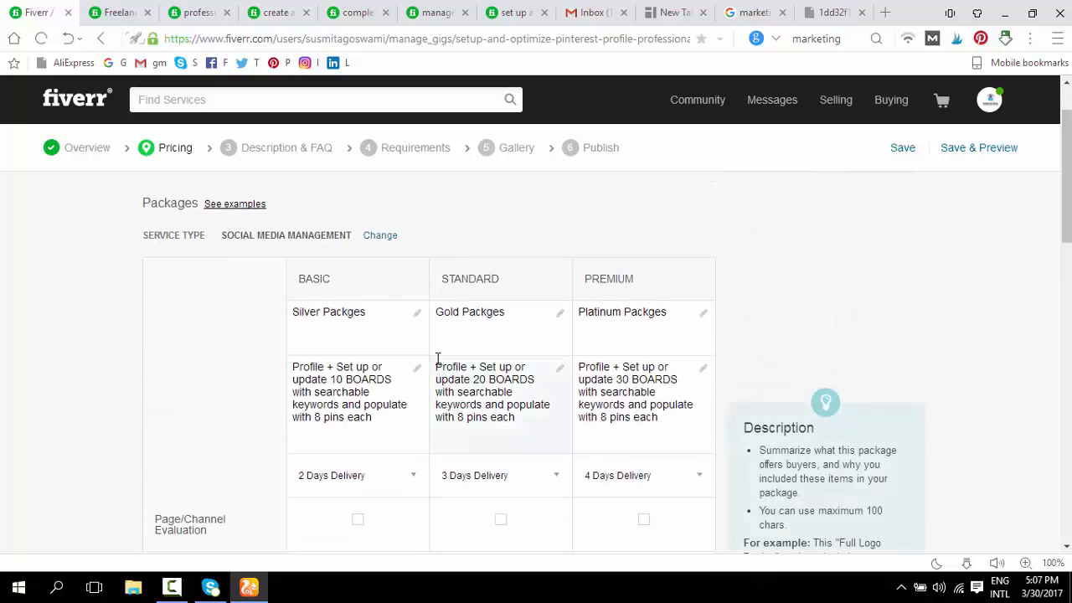
{"action": "scroll", "coordinate": [336, 398], "scroll_direction": "down", "scroll_amount": 6}
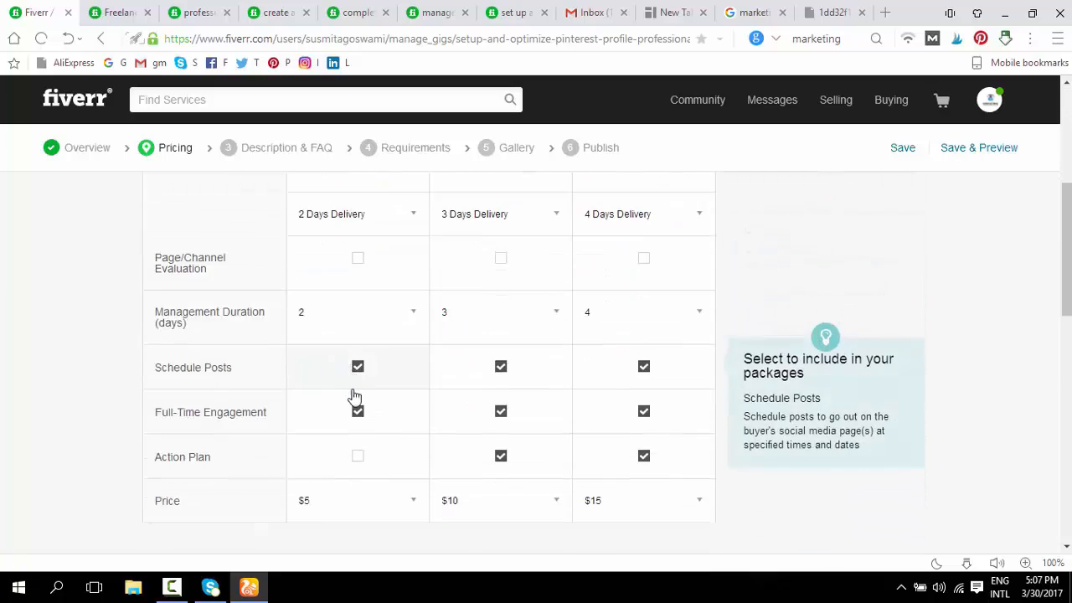
{"action": "left_click", "coordinate": [527, 384]}
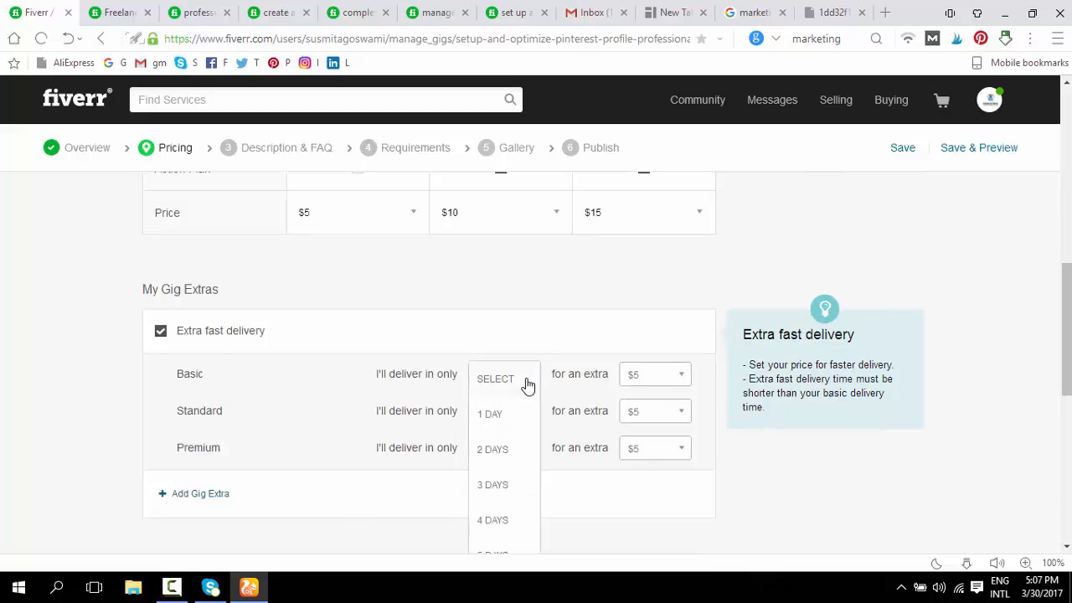
{"action": "left_click", "coordinate": [509, 417]}
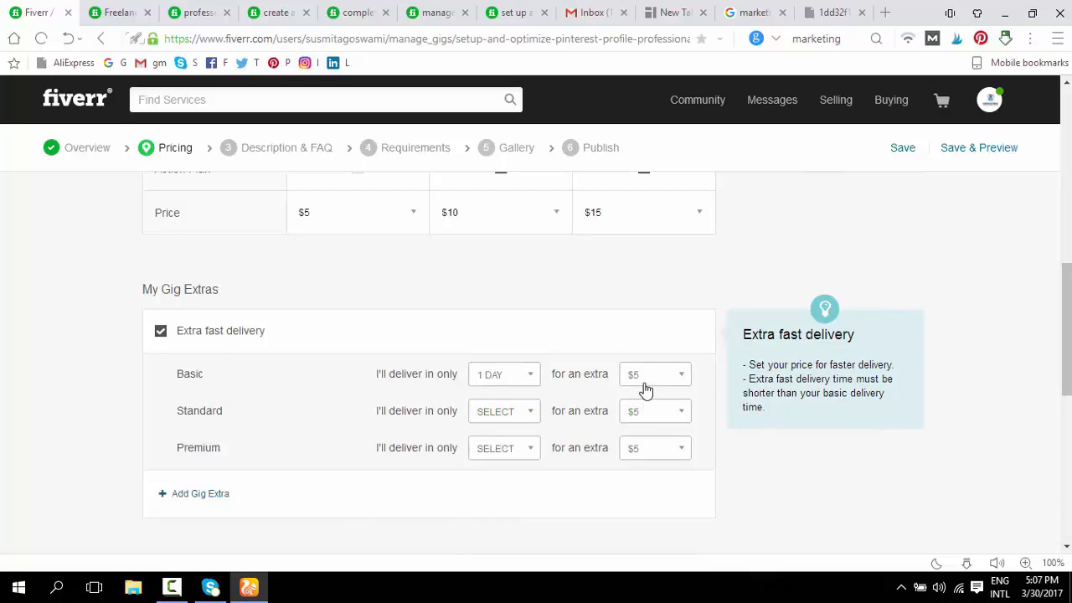
{"action": "scroll", "coordinate": [455, 390], "scroll_direction": "up", "scroll_amount": 4}
{"action": "scroll", "coordinate": [457, 389], "scroll_direction": "down", "scroll_amount": 1}
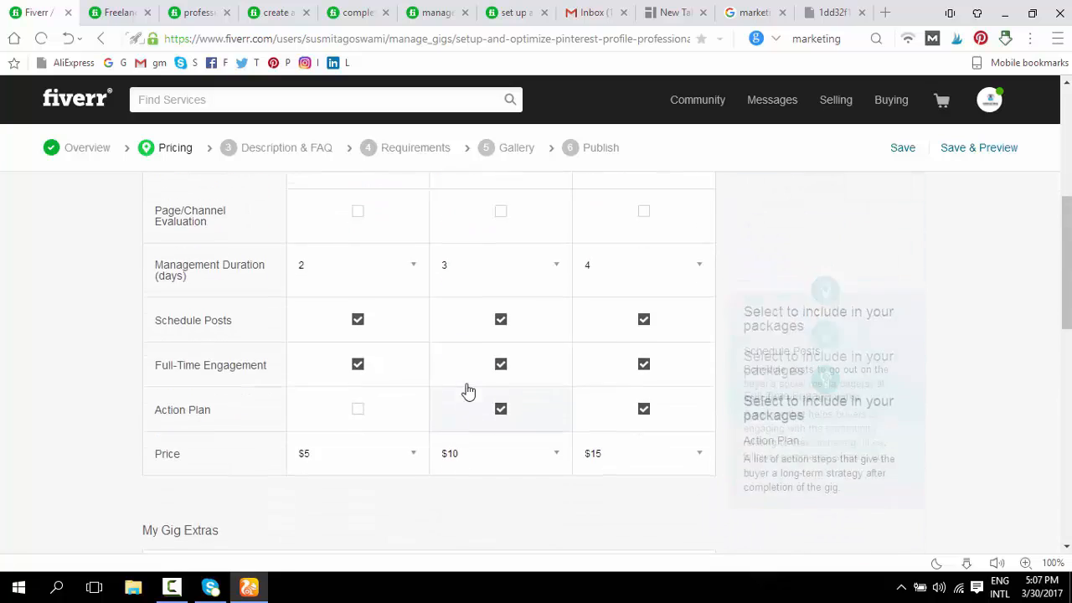
{"action": "scroll", "coordinate": [469, 391], "scroll_direction": "up", "scroll_amount": 3}
{"action": "scroll", "coordinate": [512, 402], "scroll_direction": "down", "scroll_amount": 4}
{"action": "scroll", "coordinate": [513, 403], "scroll_direction": "down", "scroll_amount": 3}
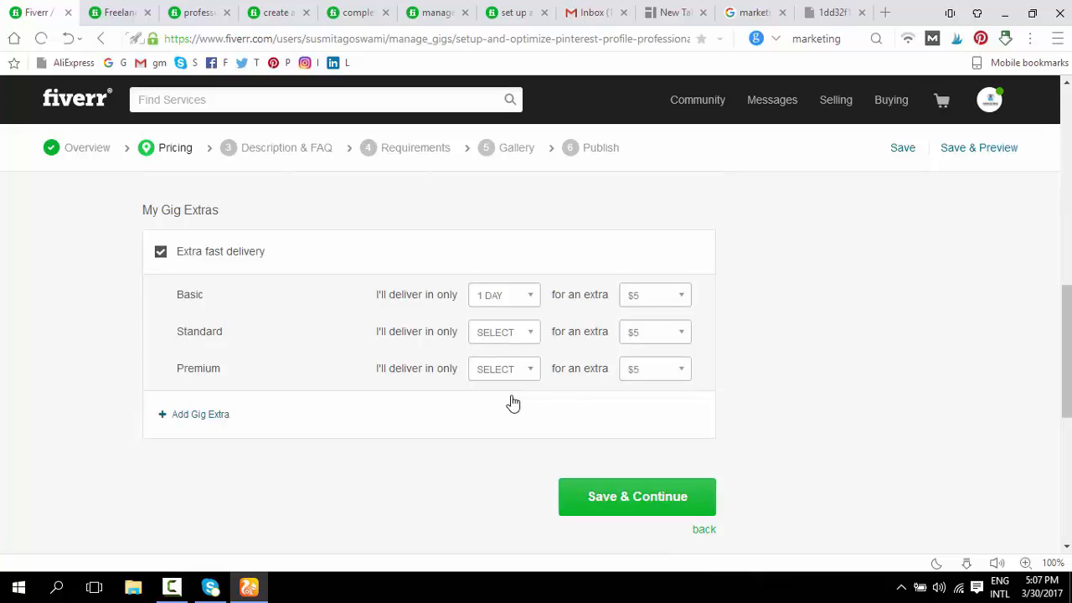
- Give the Standard package 2 DAYS extra fast delivery for an extra $10
{"action": "scroll", "coordinate": [513, 404], "scroll_direction": "up", "scroll_amount": 10}
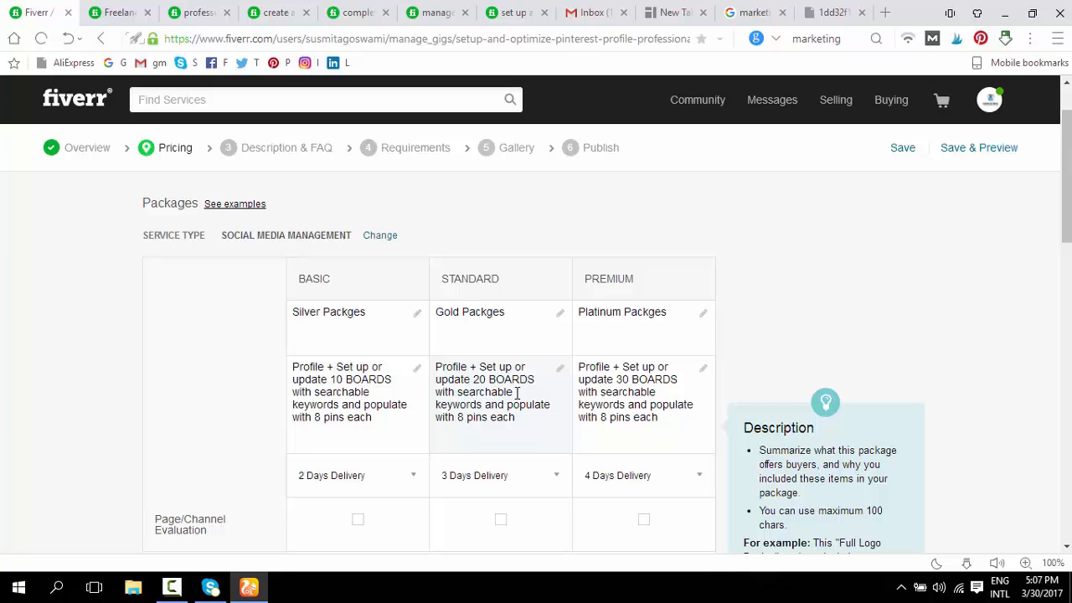
{"action": "scroll", "coordinate": [517, 394], "scroll_direction": "down", "scroll_amount": 6}
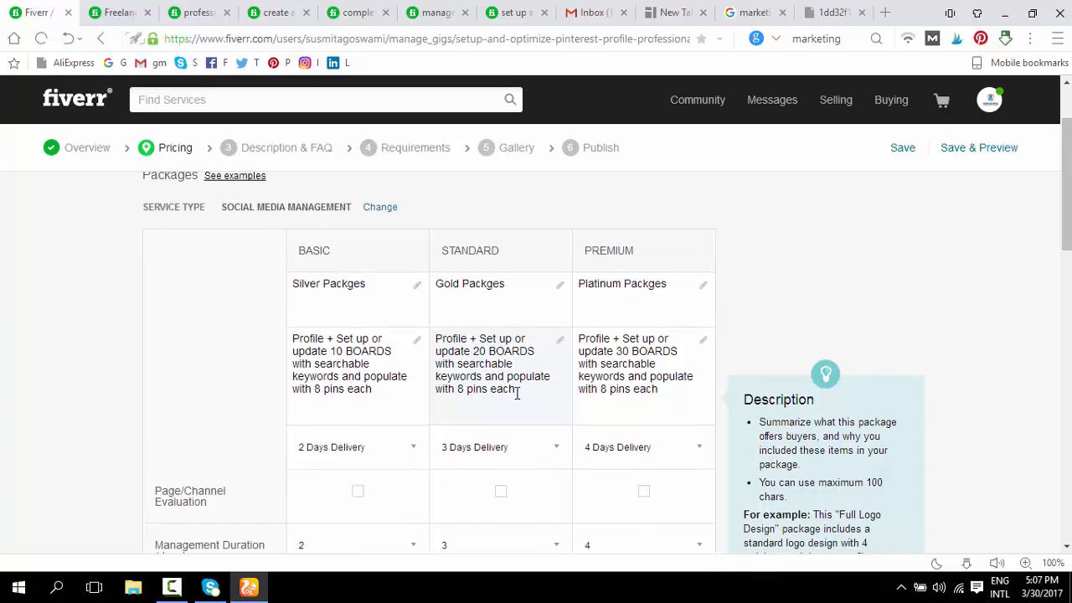
{"action": "scroll", "coordinate": [539, 335], "scroll_direction": "down", "scroll_amount": 2}
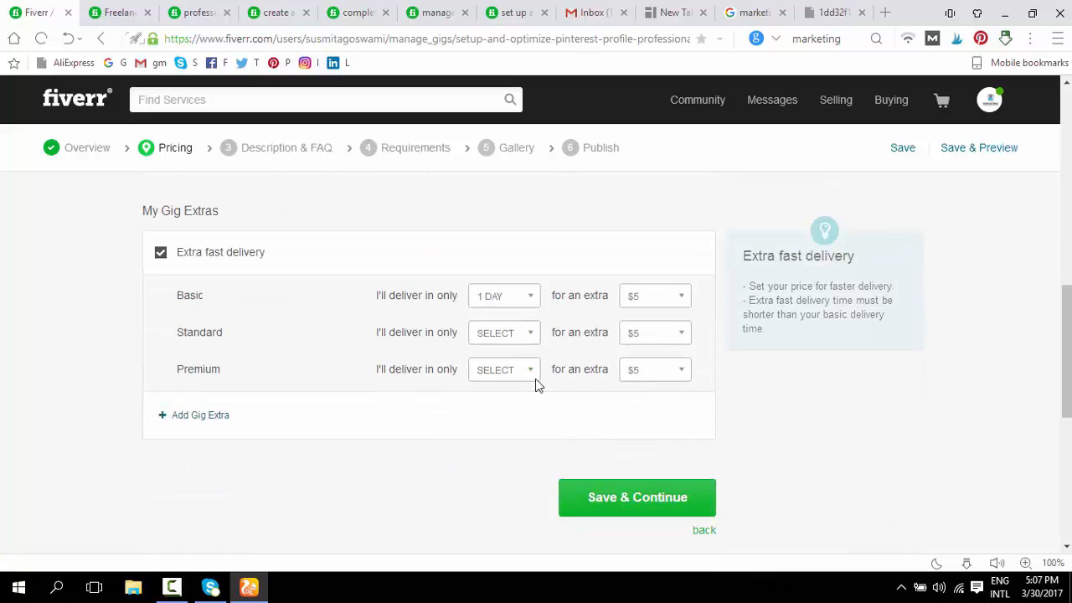
{"action": "left_click", "coordinate": [534, 335]}
{"action": "scroll", "coordinate": [536, 410], "scroll_direction": "up", "scroll_amount": 5}
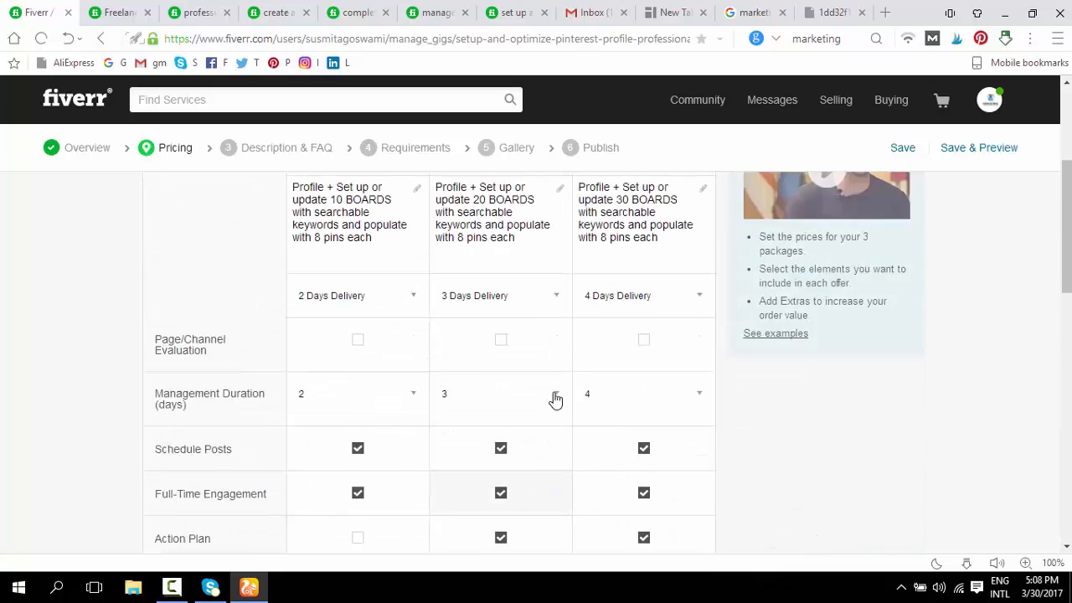
{"action": "scroll", "coordinate": [555, 399], "scroll_direction": "down", "scroll_amount": 4}
{"action": "scroll", "coordinate": [542, 450], "scroll_direction": "down", "scroll_amount": 1}
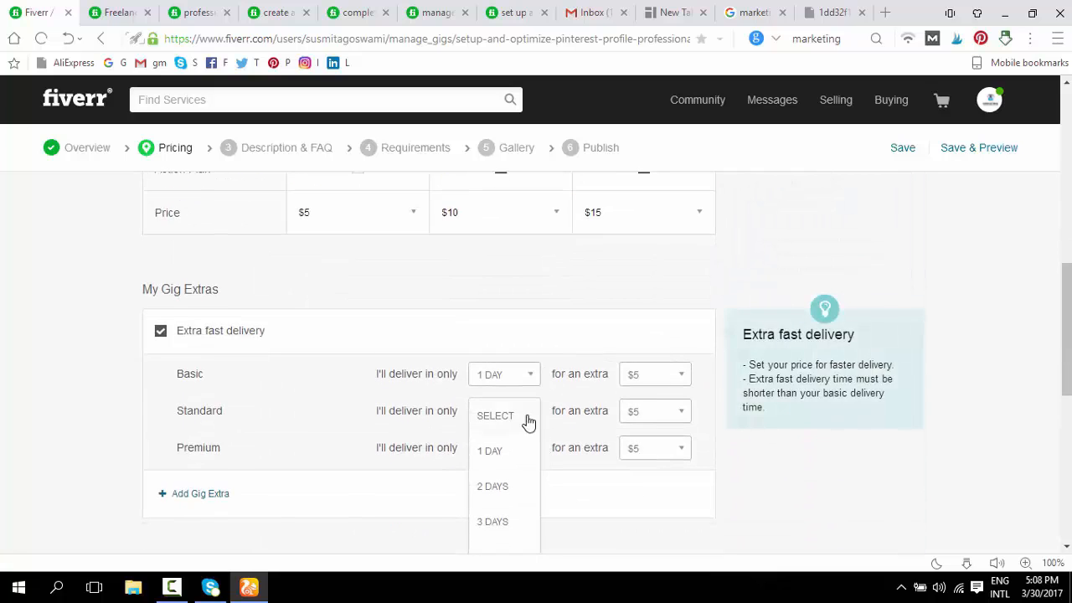
{"action": "left_click", "coordinate": [505, 491]}
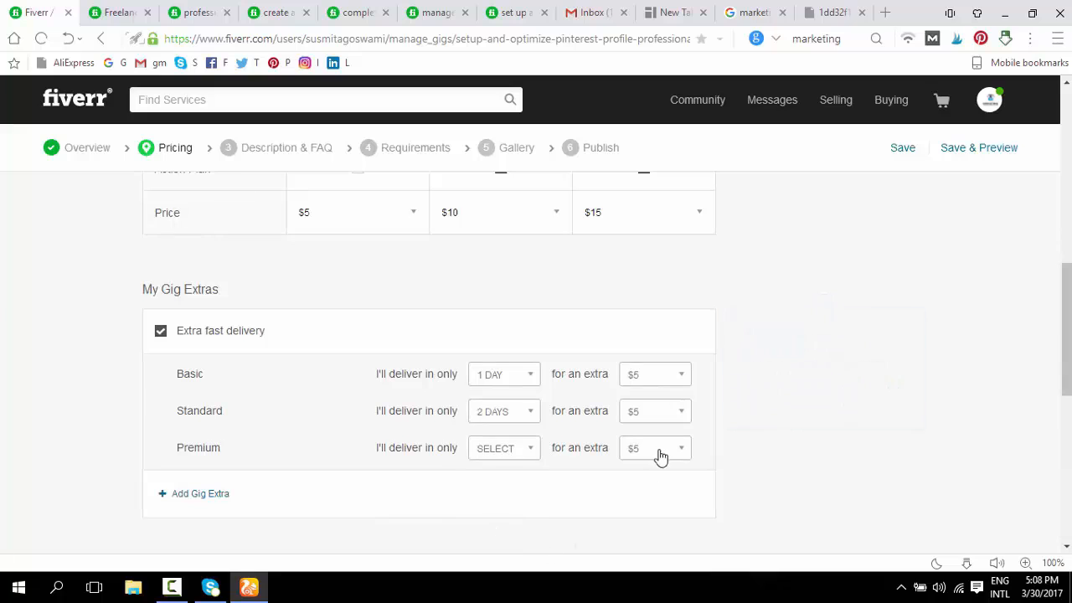
{"action": "left_click", "coordinate": [646, 415]}
{"action": "left_click", "coordinate": [641, 460]}
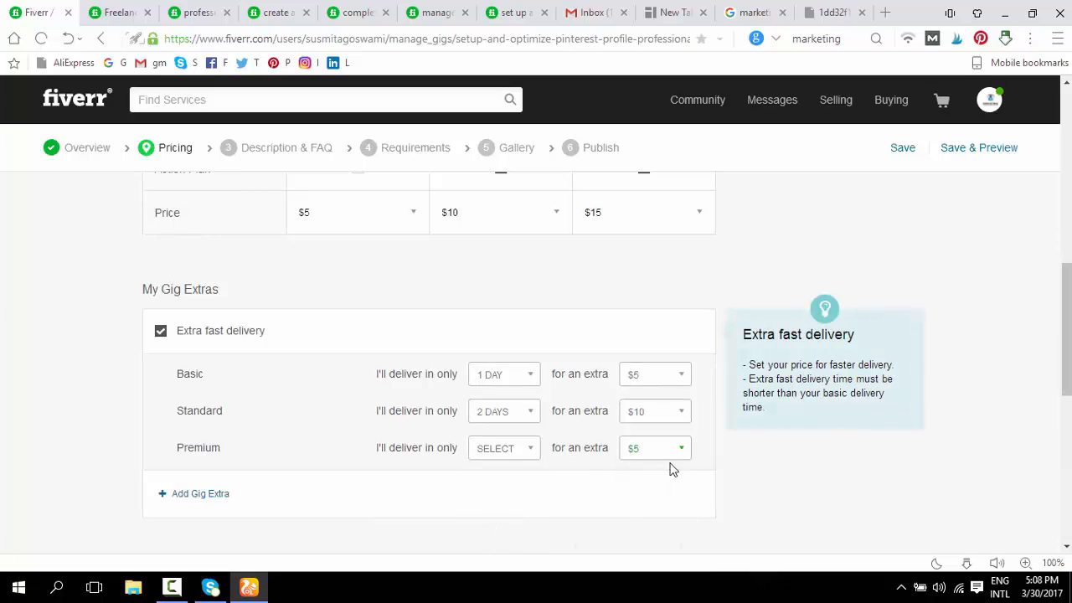
- Give the Premium package 3 DAYS extra fast delivery for an extra $10
{"action": "left_click", "coordinate": [523, 454]}
{"action": "scroll", "coordinate": [622, 441], "scroll_direction": "up", "scroll_amount": 5}
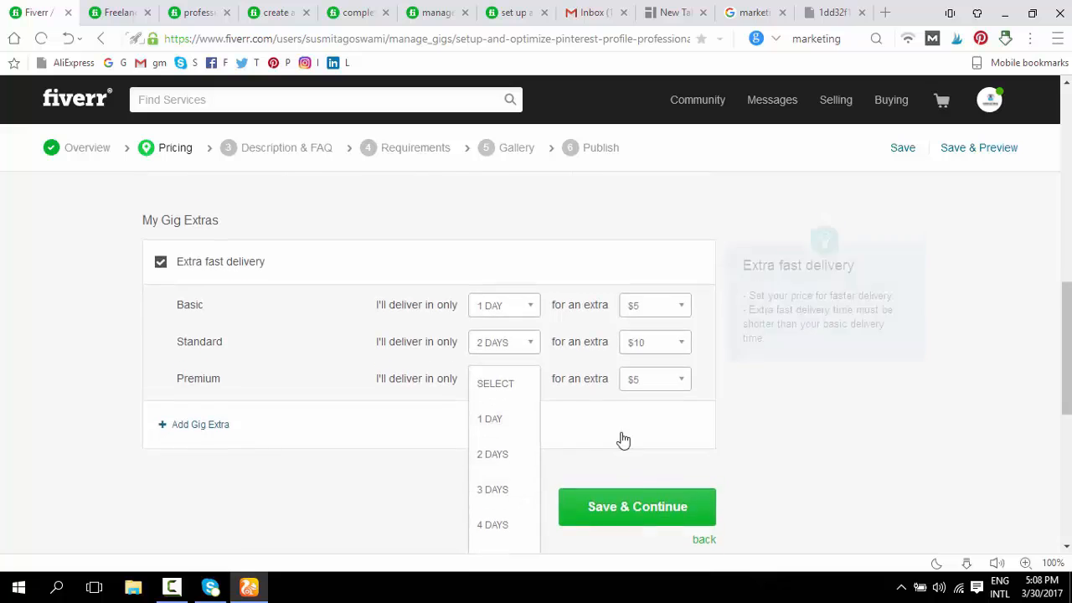
{"action": "scroll", "coordinate": [634, 433], "scroll_direction": "down", "scroll_amount": 5}
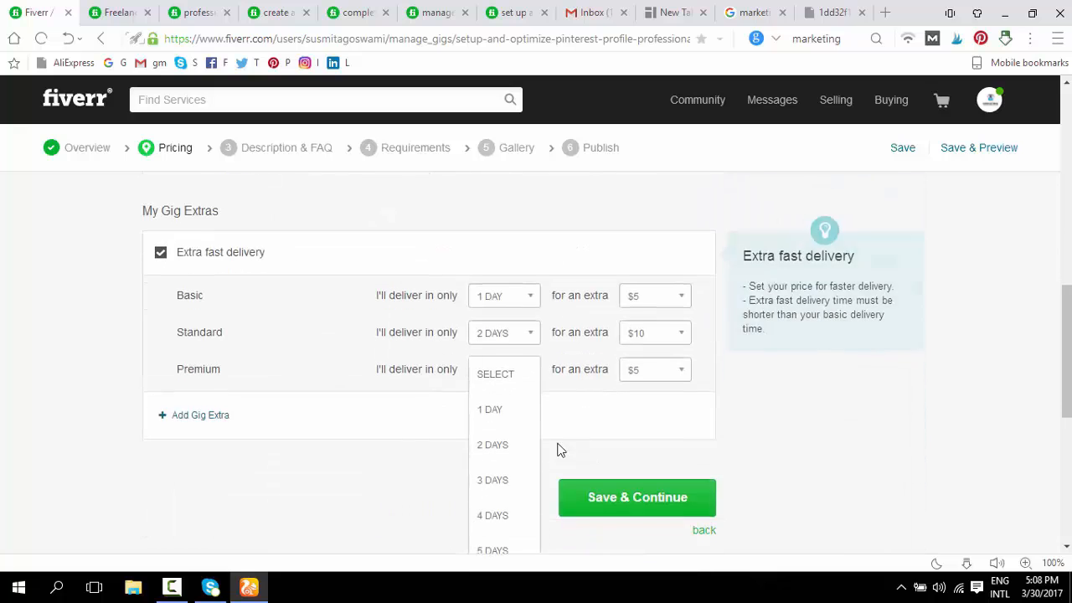
{"action": "scroll", "coordinate": [502, 471], "scroll_direction": "down", "scroll_amount": 1}
{"action": "left_click", "coordinate": [500, 406]}
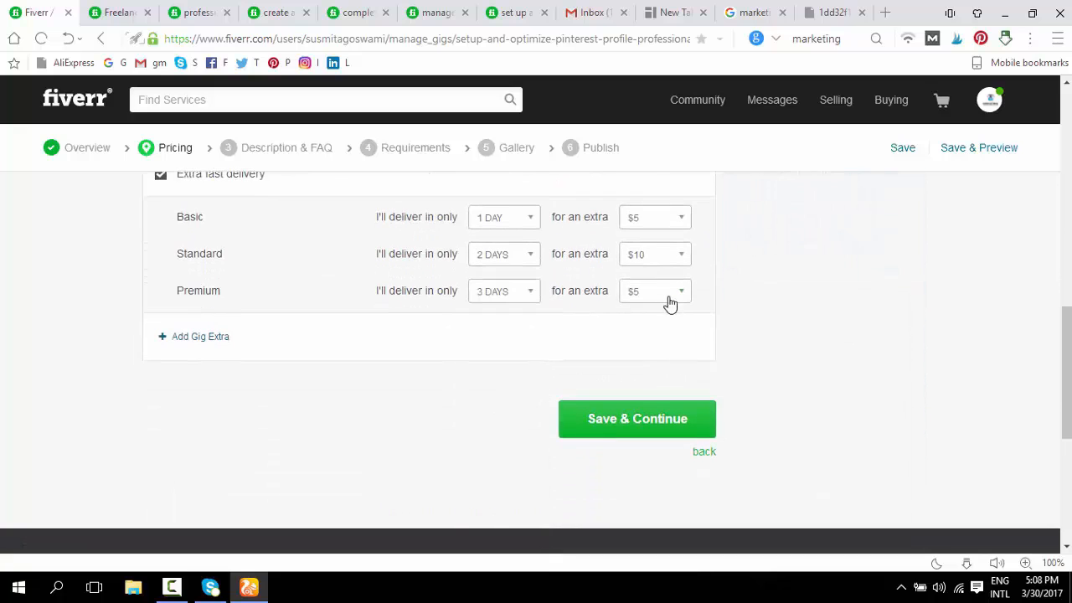
{"action": "left_click", "coordinate": [668, 300]}
{"action": "left_click", "coordinate": [649, 333]}
{"action": "scroll", "coordinate": [695, 352], "scroll_direction": "up", "scroll_amount": 2}
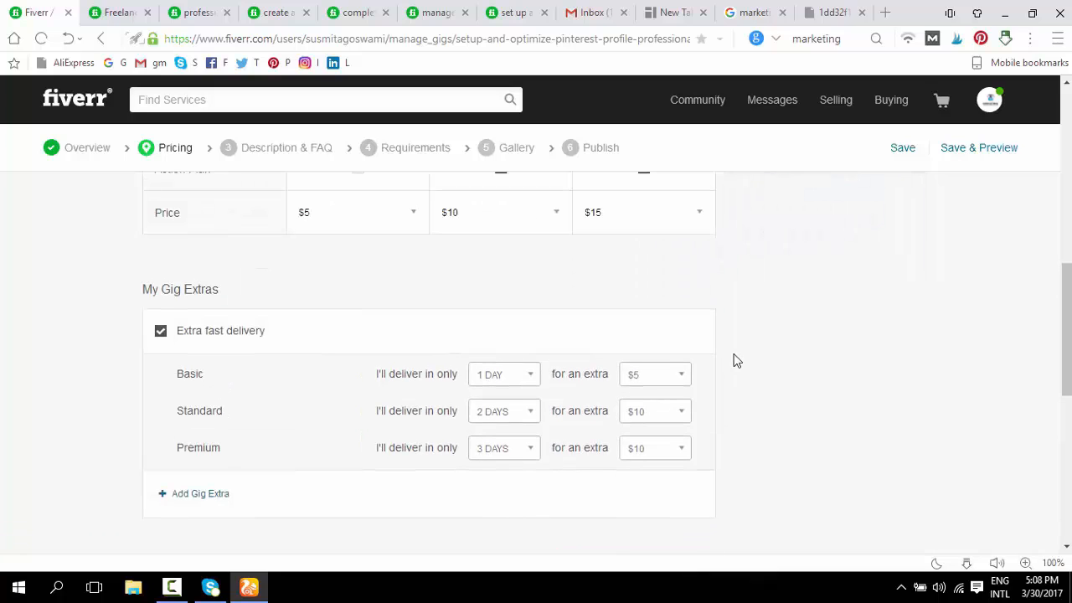
{"action": "scroll", "coordinate": [706, 396], "scroll_direction": "down", "scroll_amount": 3}
- Save the pricing and continue, then paste and undo text in the gig description box
{"action": "left_click", "coordinate": [635, 359]}
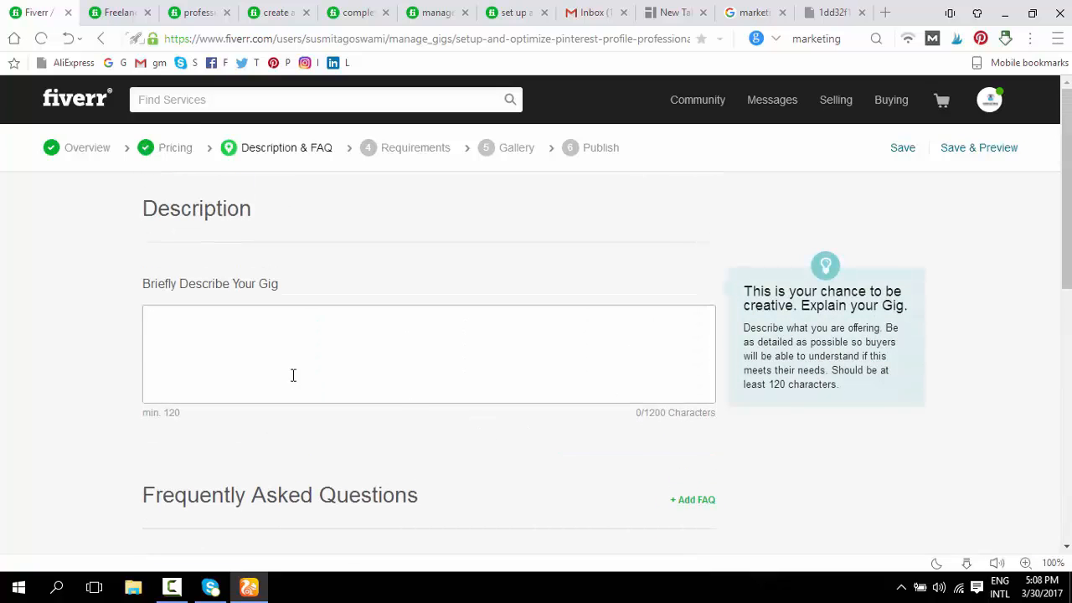
{"action": "left_click", "coordinate": [295, 338]}
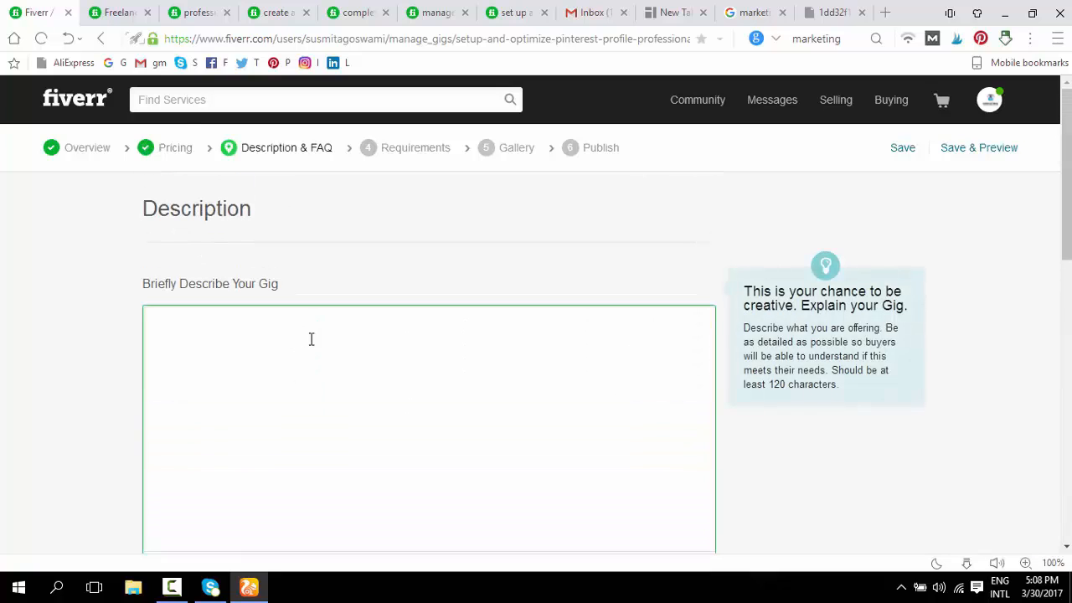
{"action": "scroll", "coordinate": [343, 360], "scroll_direction": "down", "scroll_amount": 1}
{"action": "scroll", "coordinate": [350, 364], "scroll_direction": "down", "scroll_amount": 2}
{"action": "scroll", "coordinate": [355, 376], "scroll_direction": "up", "scroll_amount": 3}
{"action": "type", "text": "Profile + Set up or update 20 BOARDS with searchable keywords and populate with 8 pins each"}
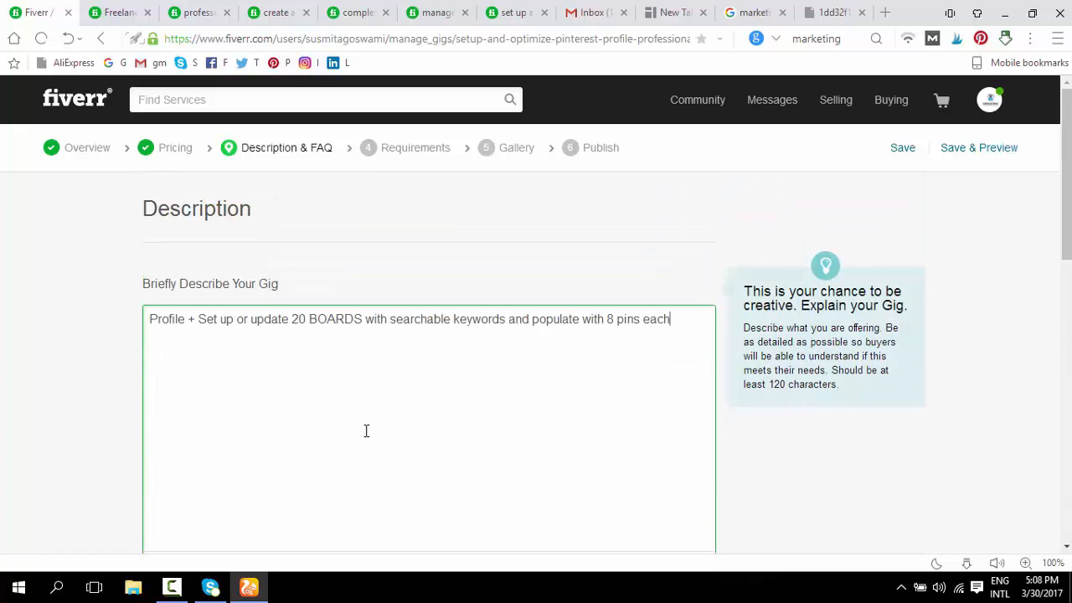
{"action": "key", "text": "ctrl+z"}
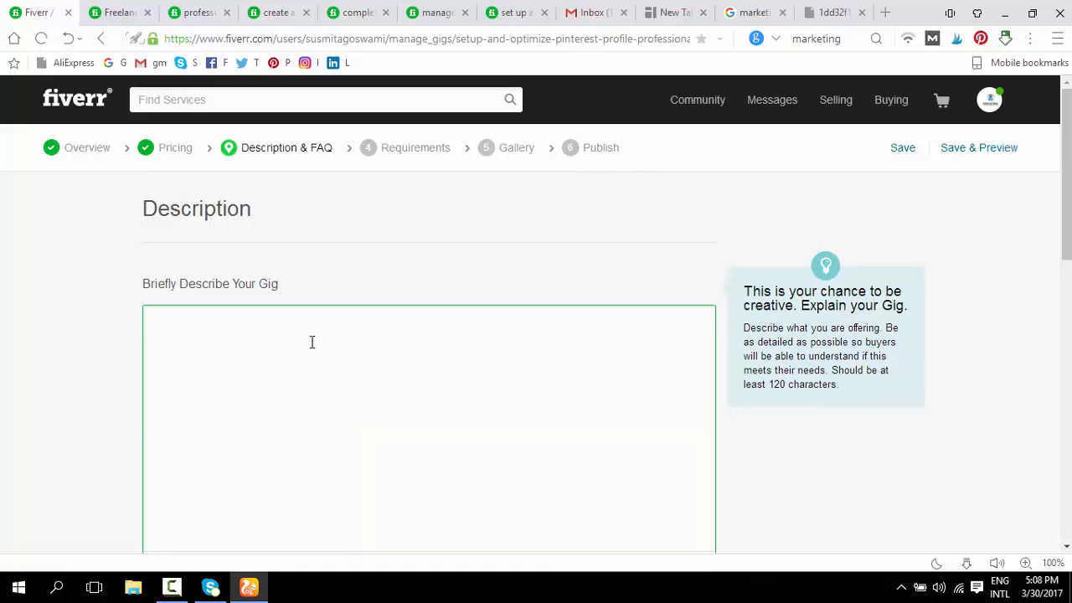
- Switch to the competitor's Pinterest gig tab and review its Compare Packages table
{"action": "left_click", "coordinate": [200, 19]}
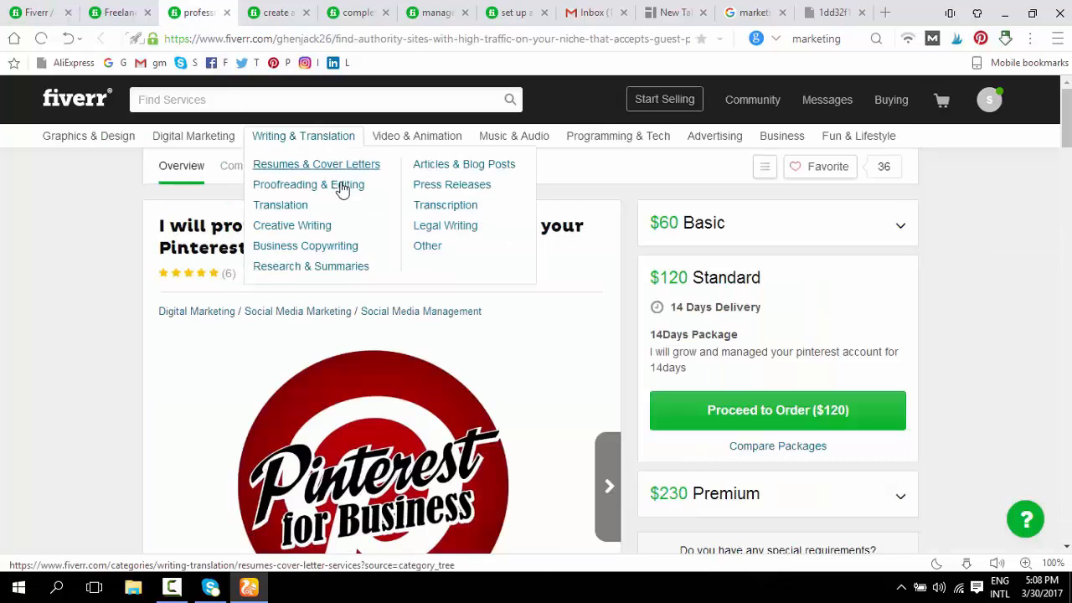
{"action": "scroll", "coordinate": [482, 260], "scroll_direction": "down", "scroll_amount": 1}
{"action": "scroll", "coordinate": [480, 259], "scroll_direction": "down", "scroll_amount": 4}
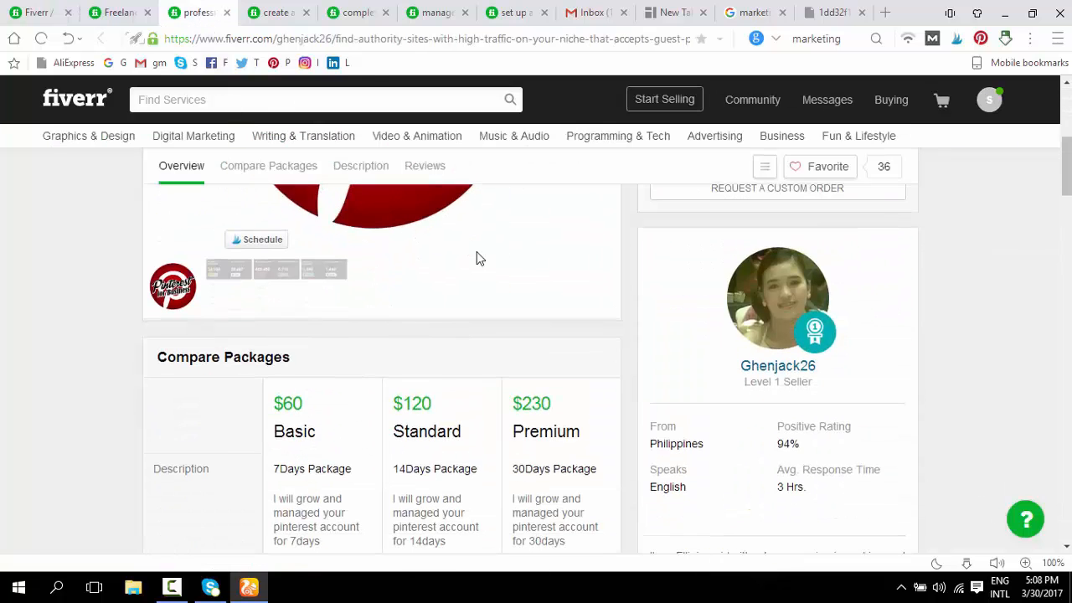
{"action": "scroll", "coordinate": [476, 259], "scroll_direction": "down", "scroll_amount": 2}
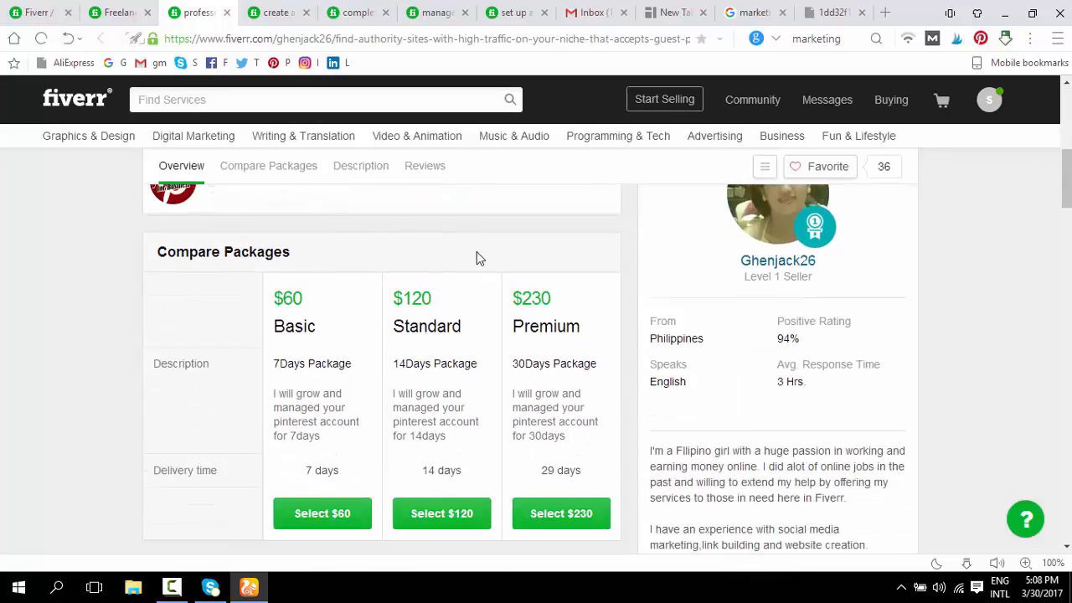
{"action": "scroll", "coordinate": [476, 253], "scroll_direction": "down", "scroll_amount": 3}
{"action": "scroll", "coordinate": [476, 256], "scroll_direction": "up", "scroll_amount": 6}
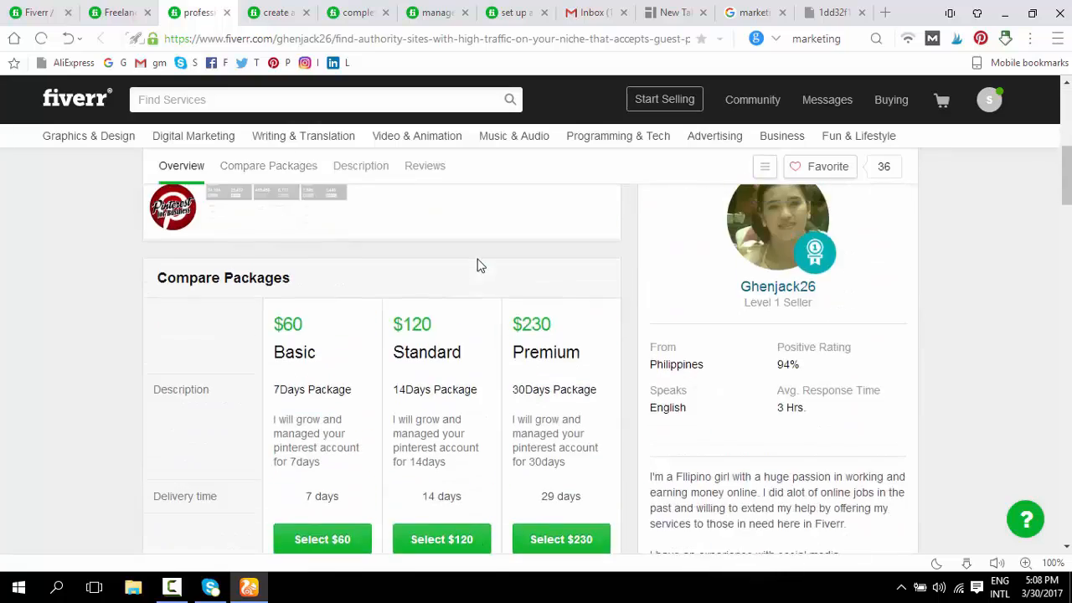
{"action": "scroll", "coordinate": [446, 255], "scroll_direction": "up", "scroll_amount": 3}
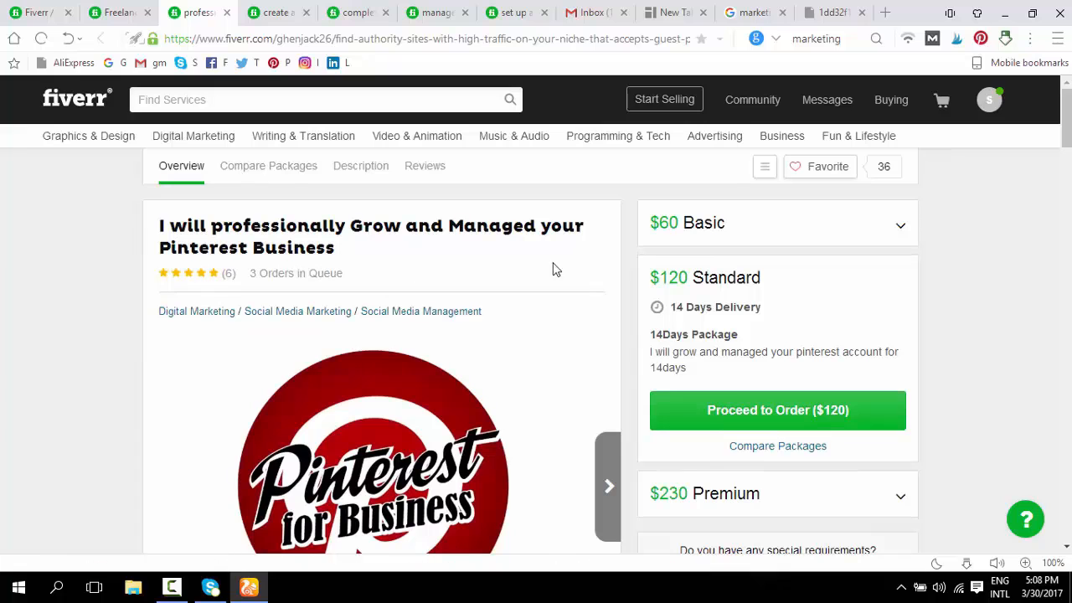
{"action": "scroll", "coordinate": [379, 272], "scroll_direction": "down", "scroll_amount": 5}
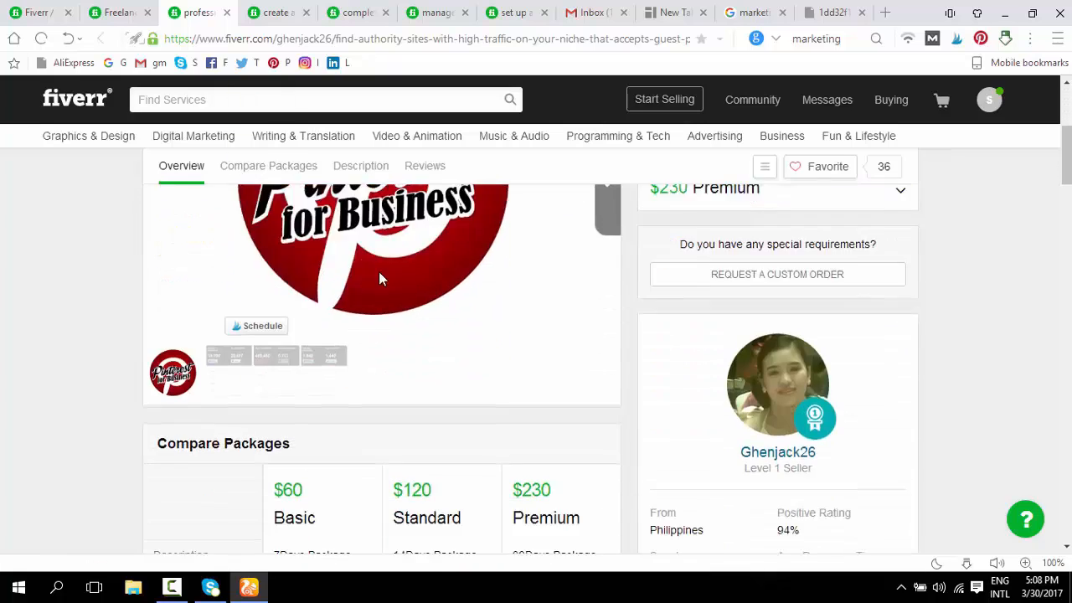
{"action": "scroll", "coordinate": [386, 279], "scroll_direction": "down", "scroll_amount": 2}
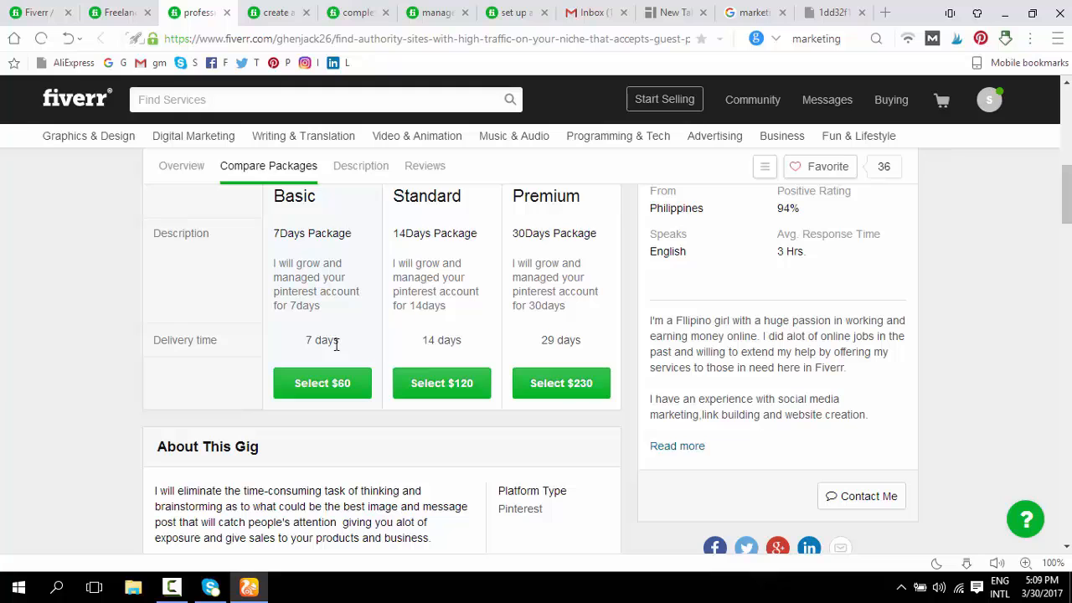
- Select the 'With this gig I will' list on a competitor's Pinterest gig page and copy it
{"action": "left_click", "coordinate": [127, 11]}
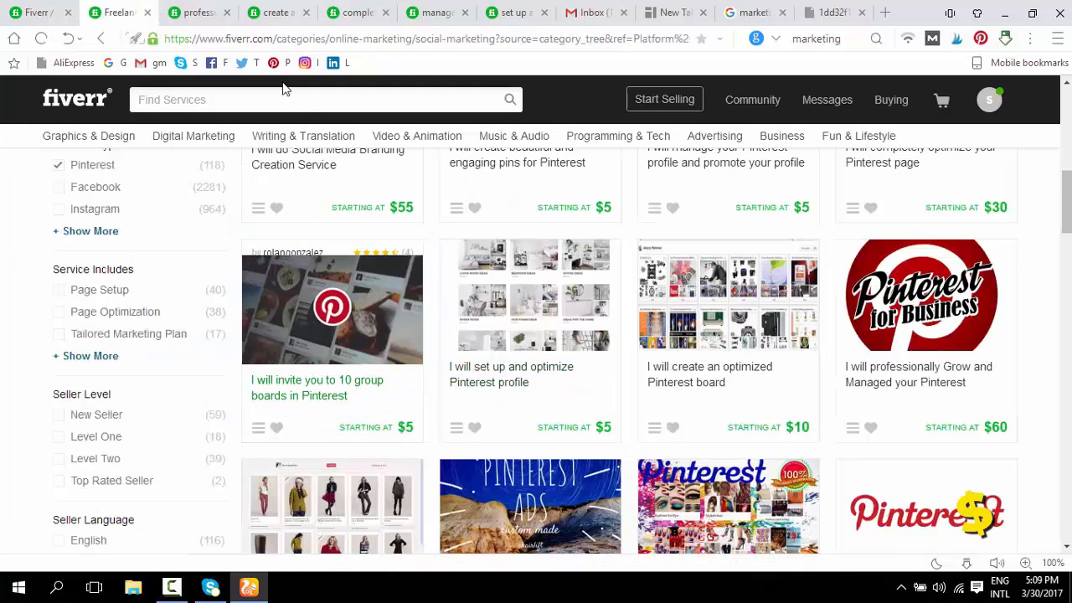
{"action": "left_click", "coordinate": [201, 11]}
{"action": "scroll", "coordinate": [337, 317], "scroll_direction": "down", "scroll_amount": 1}
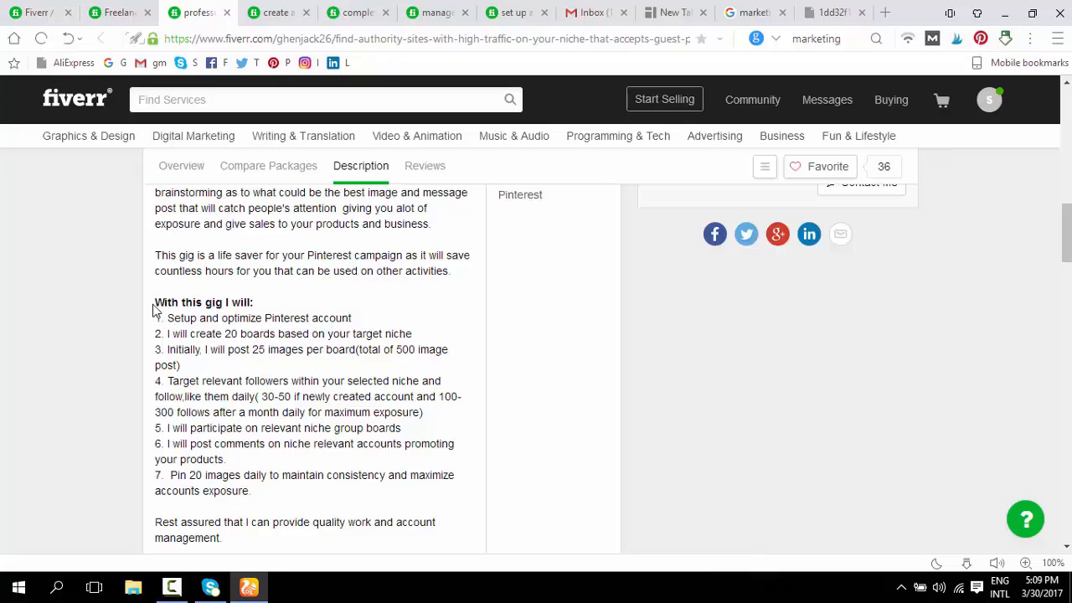
{"action": "left_click_drag", "start_coordinate": [156, 302], "coordinate": [257, 495]}
{"action": "key", "text": "ctrl+c"}
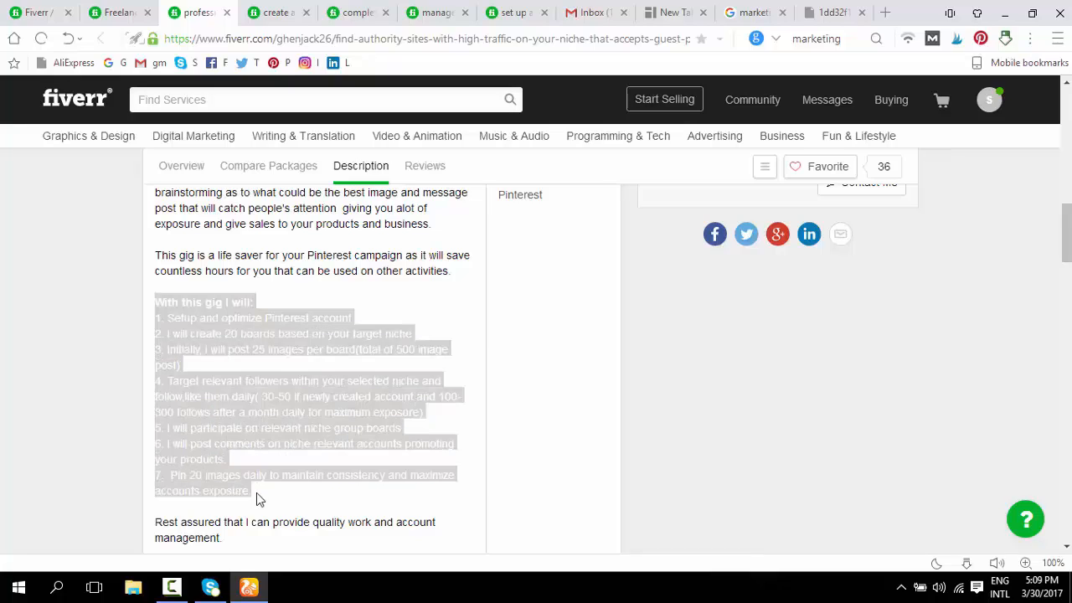
- Paste the 'With this gig I will' list into the description and add a blank line above it
{"action": "left_click", "coordinate": [59, 12]}
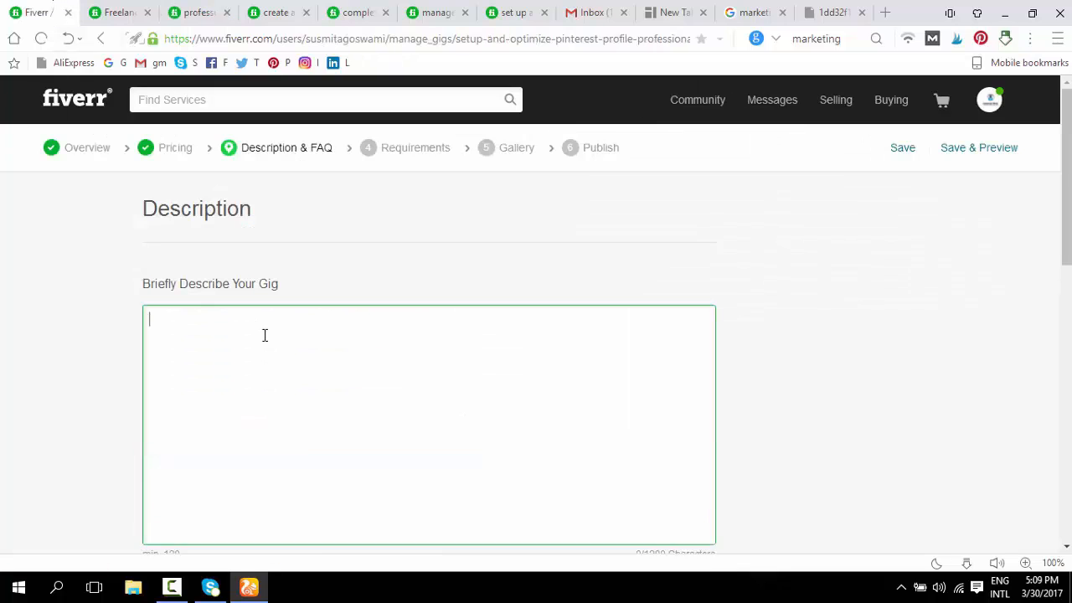
{"action": "key", "text": "ctrl+v"}
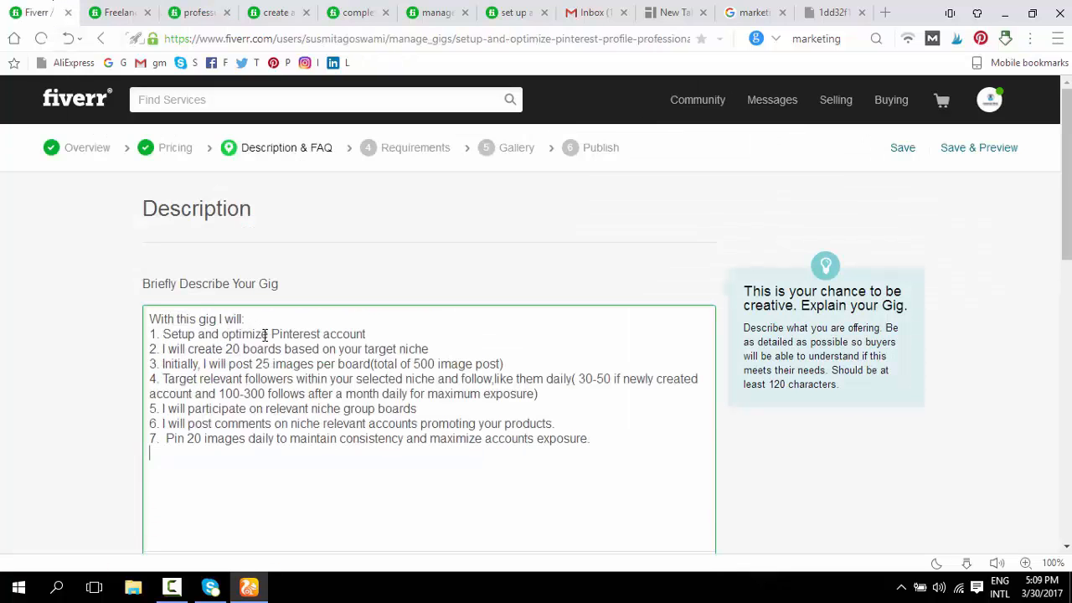
{"action": "left_click", "coordinate": [151, 320]}
{"action": "key", "text": "Return"}
{"action": "key", "text": "Return"}
- Copy the 'What I'll do-' bullet list from the optimized Pinterest board gig
{"action": "left_click", "coordinate": [434, 11]}
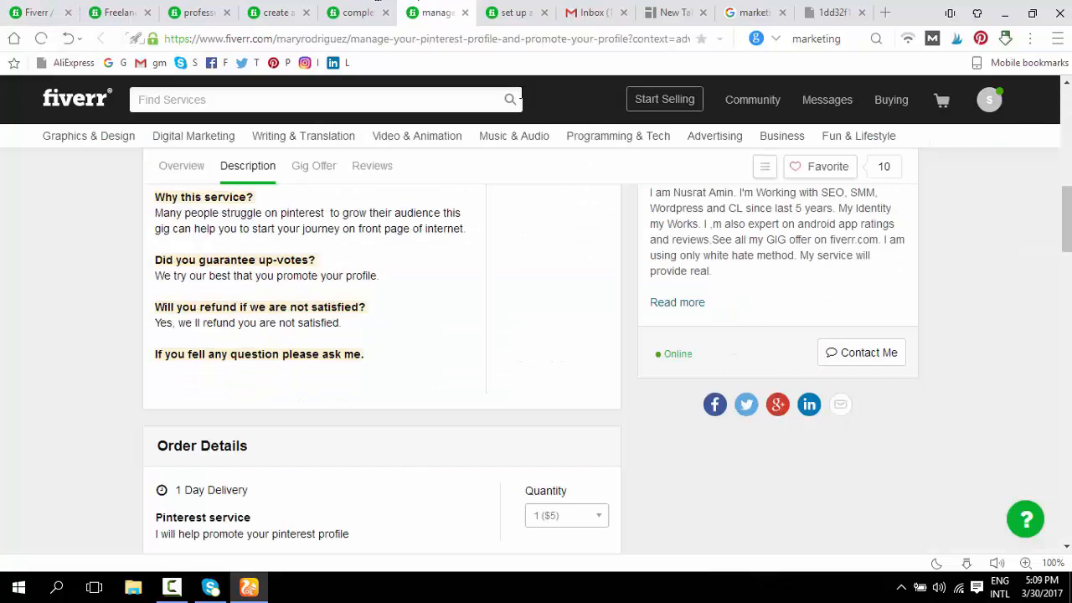
{"action": "scroll", "coordinate": [512, 179], "scroll_direction": "up", "scroll_amount": 1}
{"action": "left_click", "coordinate": [528, 15]}
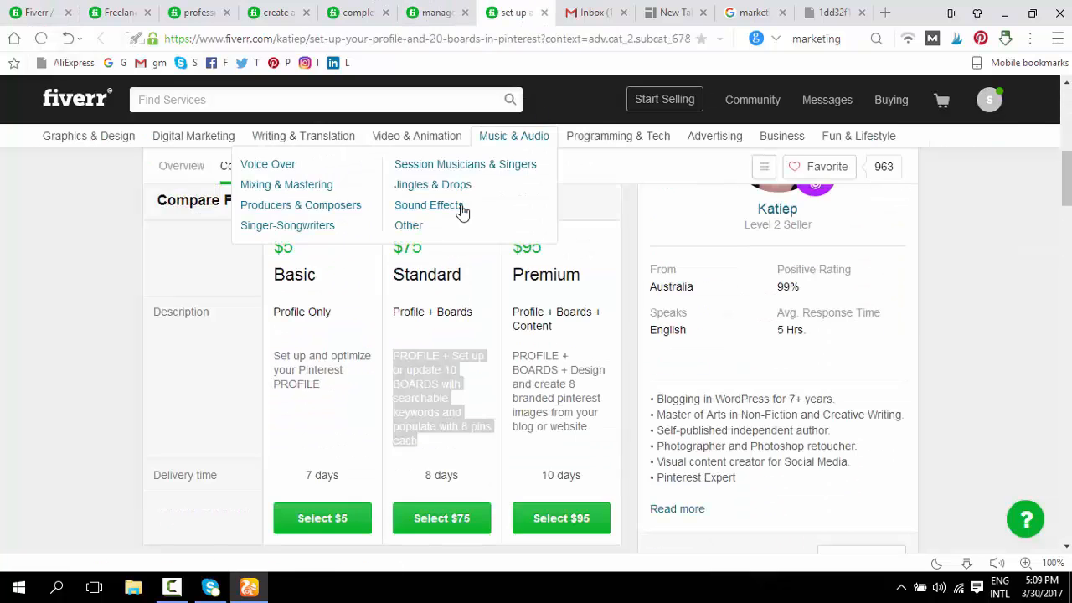
{"action": "scroll", "coordinate": [465, 302], "scroll_direction": "down", "scroll_amount": 4}
{"action": "scroll", "coordinate": [459, 316], "scroll_direction": "up", "scroll_amount": 3}
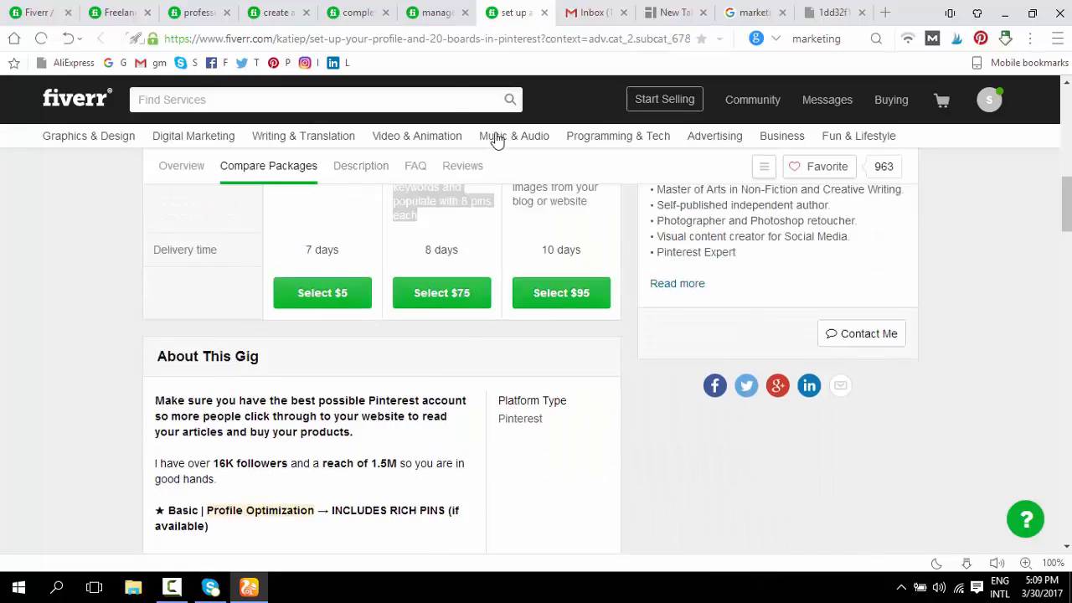
{"action": "left_click", "coordinate": [359, 12]}
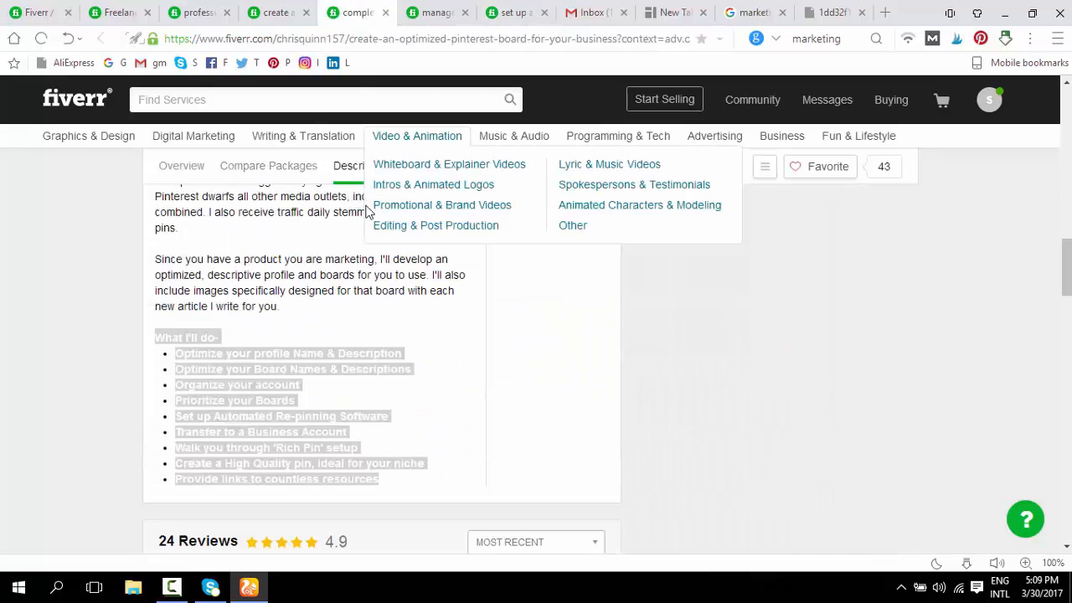
{"action": "right_click", "coordinate": [262, 366]}
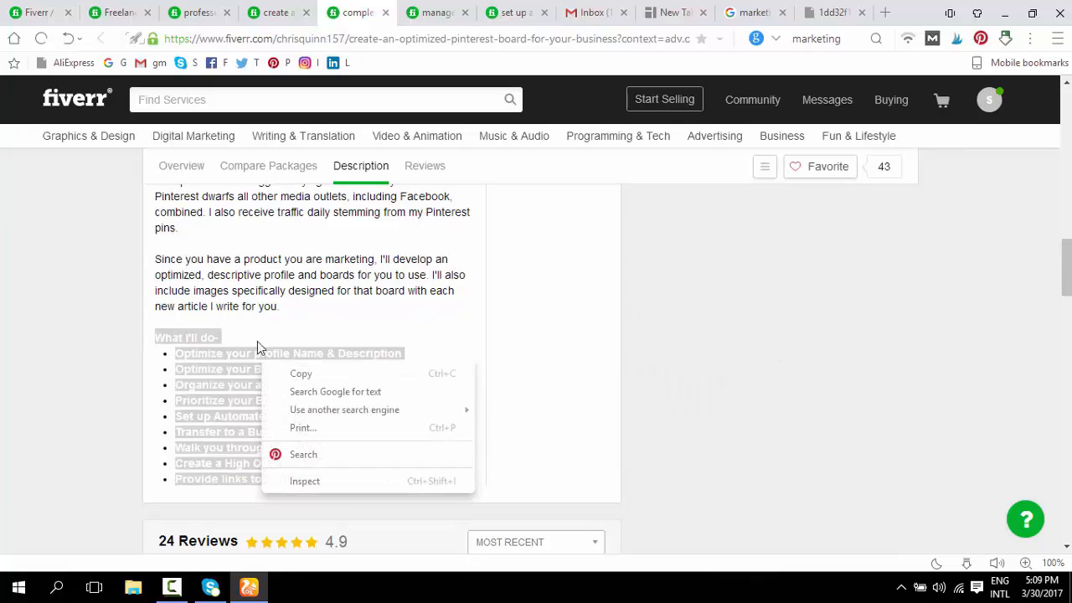
{"action": "left_click", "coordinate": [289, 371]}
- Paste the 'What I'll do-' list at the top of the description, above two blank lines
{"action": "left_click", "coordinate": [70, 20]}
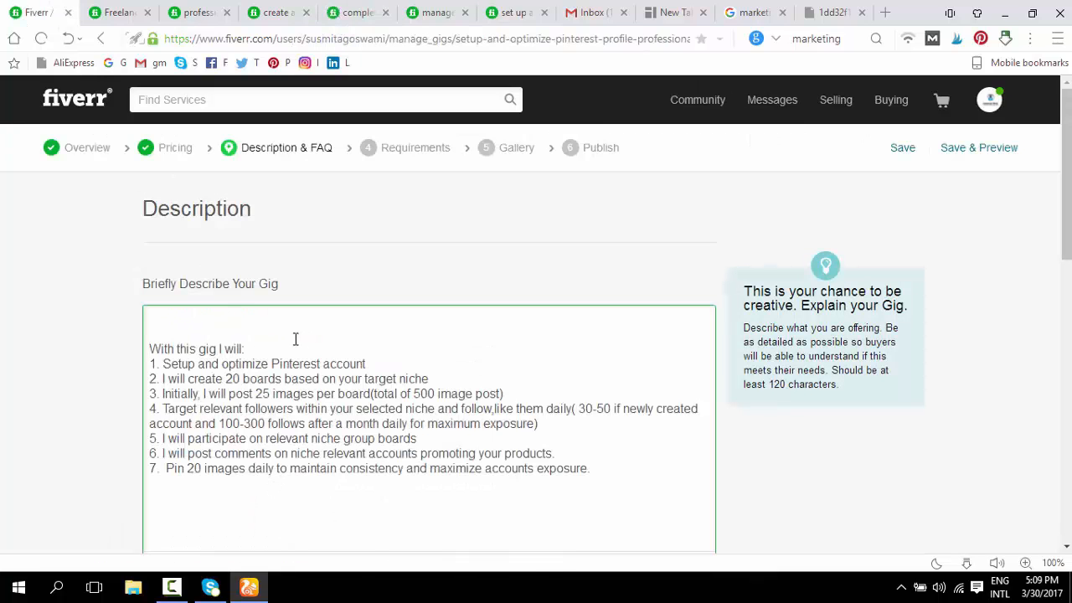
{"action": "key", "text": "Return"}
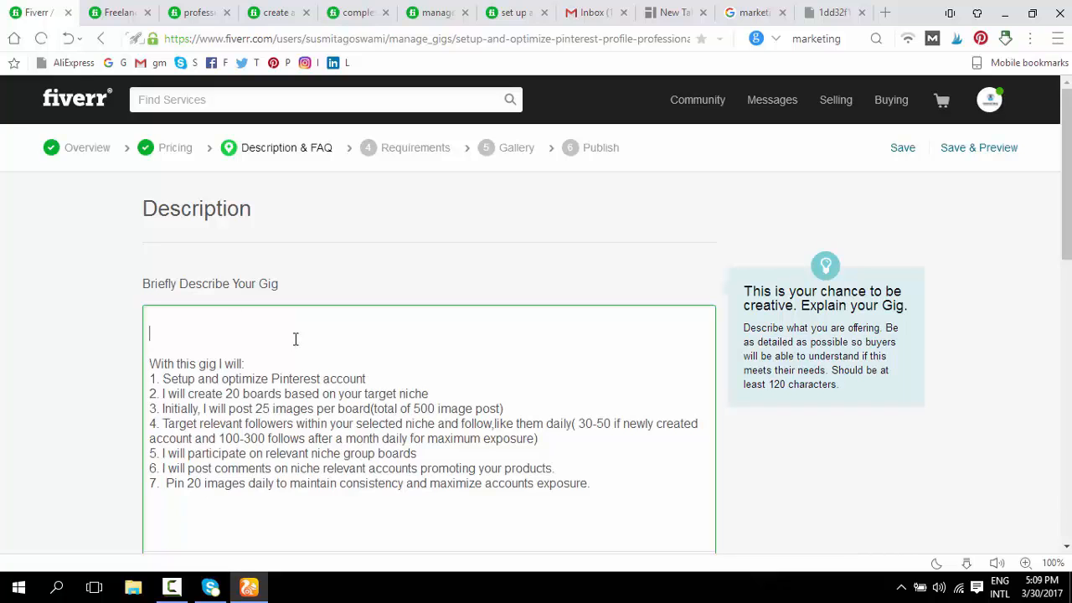
{"action": "key", "text": "Return"}
{"action": "key", "text": "ctrl+v"}
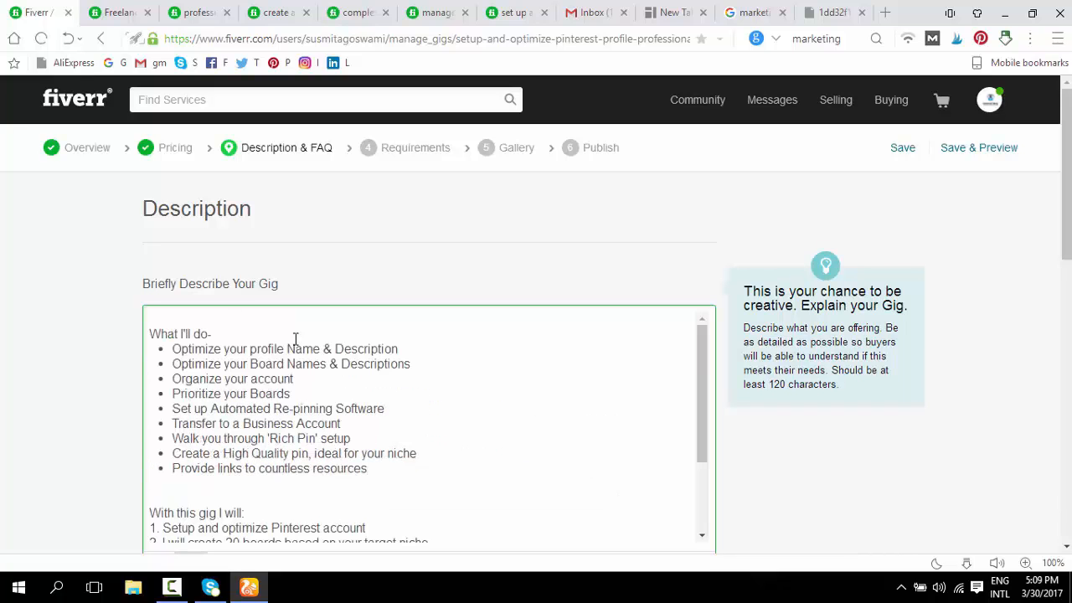
{"action": "scroll", "coordinate": [270, 433], "scroll_direction": "down", "scroll_amount": 1}
- Remove 'Optimize your' from the first bullet, restoring it after an accidental line join
{"action": "scroll", "coordinate": [272, 431], "scroll_direction": "up", "scroll_amount": 1}
{"action": "left_click_drag", "start_coordinate": [250, 349], "coordinate": [403, 349]}
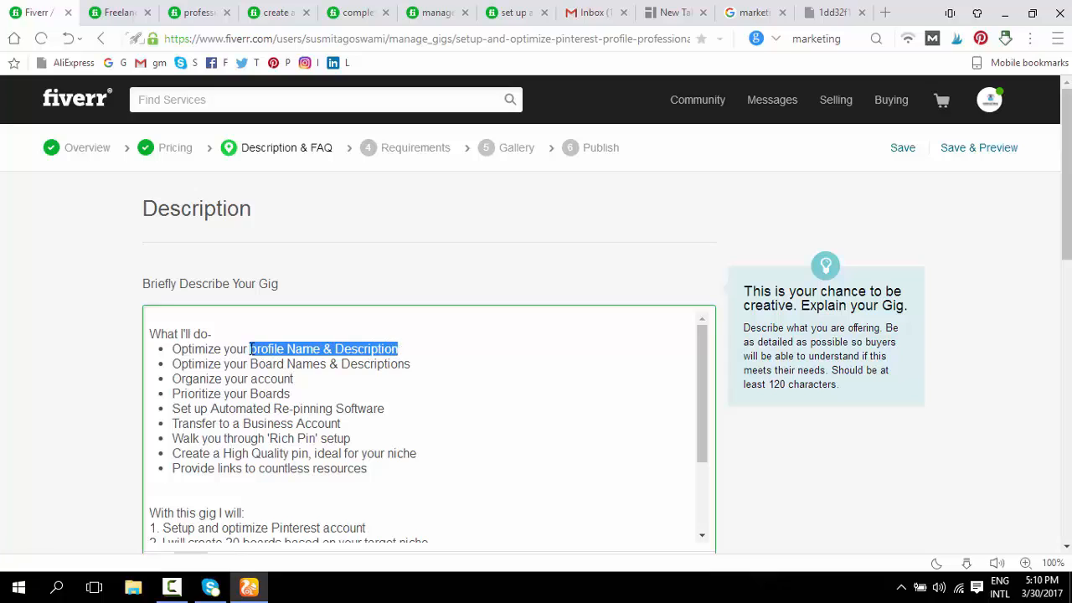
{"action": "left_click", "coordinate": [250, 349]}
{"action": "left_click_drag", "start_coordinate": [250, 350], "coordinate": [172, 350]}
{"action": "key", "text": "BackSpace"}
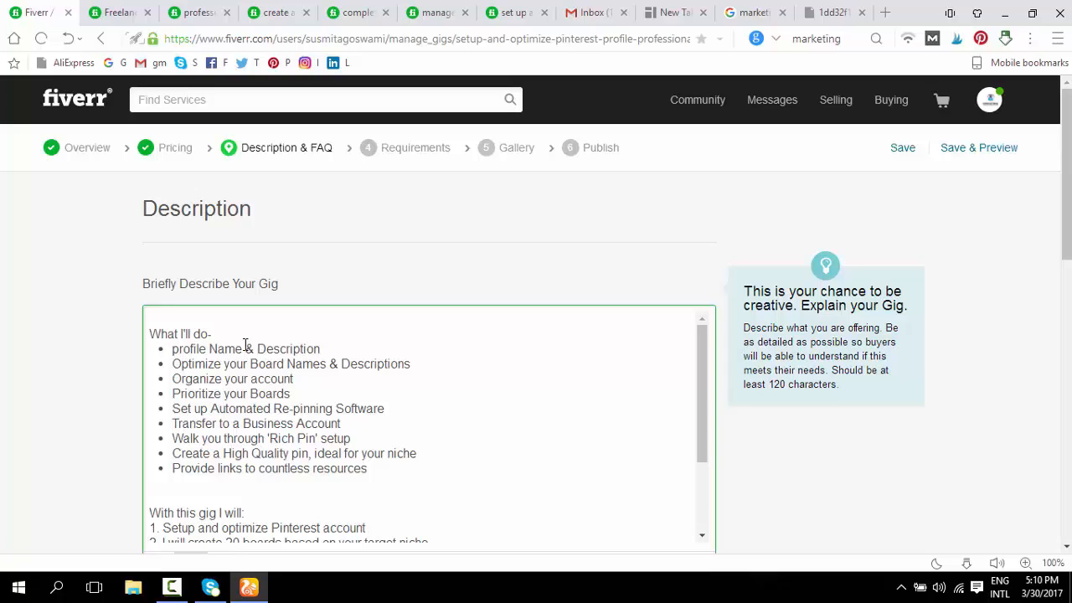
{"action": "key", "text": "BackSpace"}
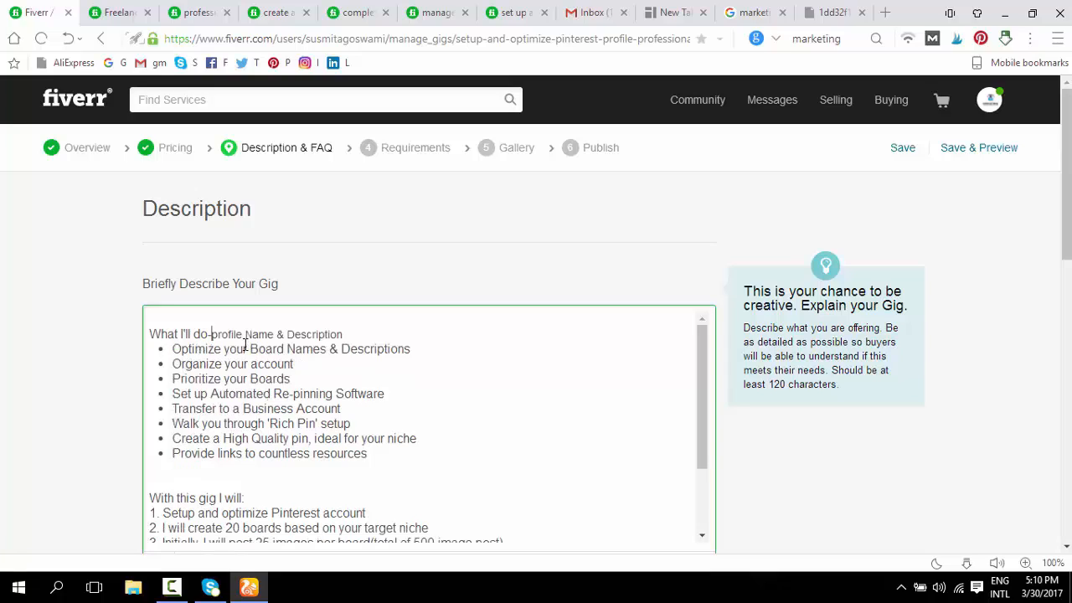
{"action": "key", "text": "Return"}
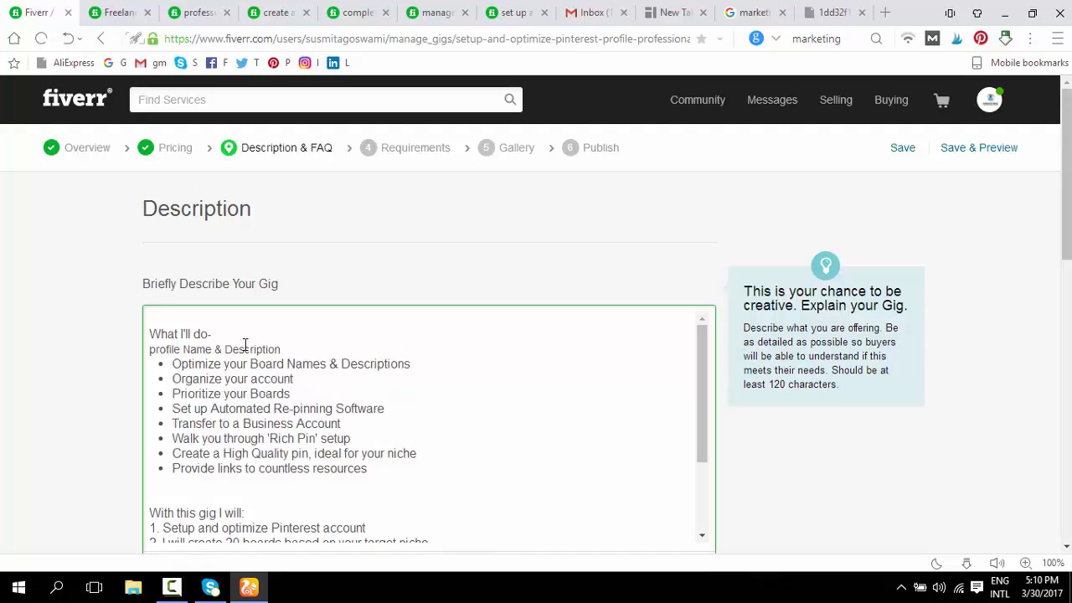
{"action": "key", "text": "BackSpace"}
{"action": "key", "text": "Return"}
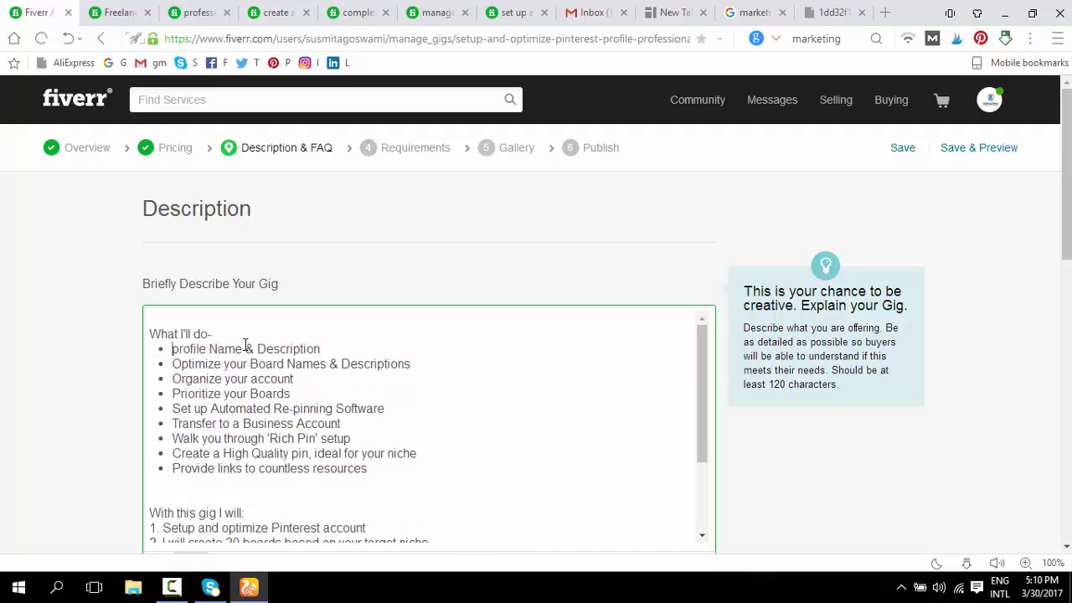
{"action": "key", "text": "ctrl+v"}
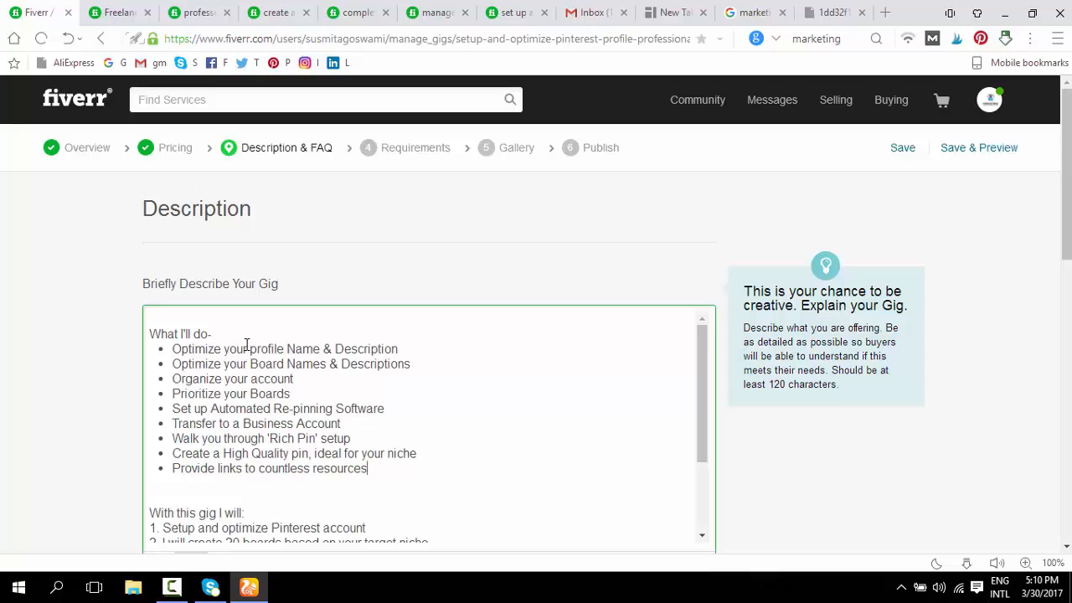
- Delete 'Optimize your' again, capitalise 'Profile', and end the first bullet with 'Optimization'
{"action": "left_click_drag", "start_coordinate": [251, 349], "coordinate": [365, 350]}
{"action": "left_click", "coordinate": [248, 352]}
{"action": "left_click_drag", "start_coordinate": [248, 352], "coordinate": [172, 350]}
{"action": "key", "text": "BackSpace"}
{"action": "left_click", "coordinate": [340, 346]}
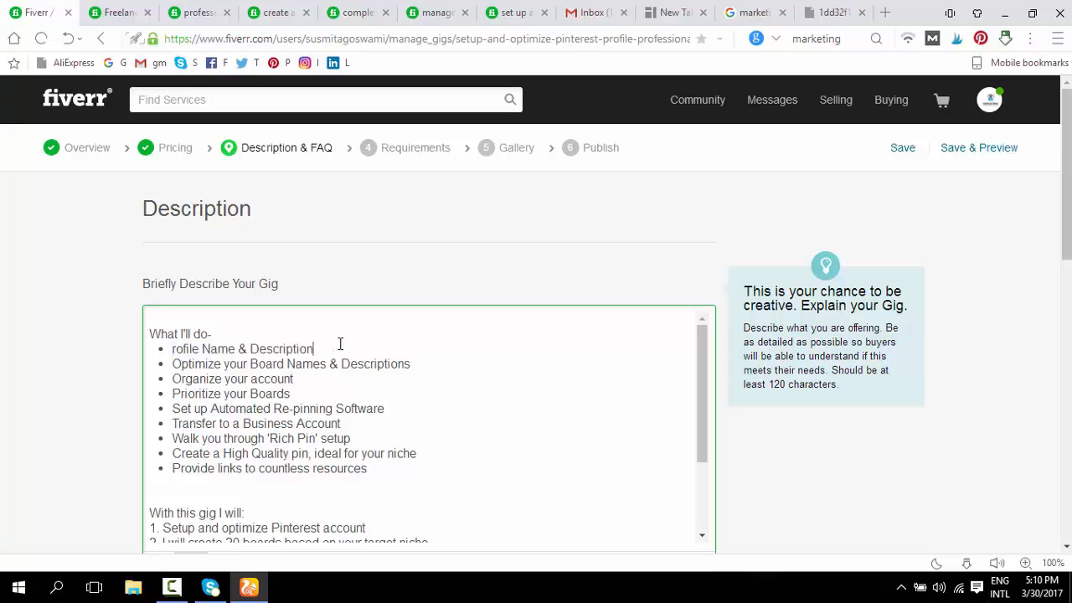
{"action": "double_click", "coordinate": [170, 349]}
{"action": "type", "text": "Profile"}
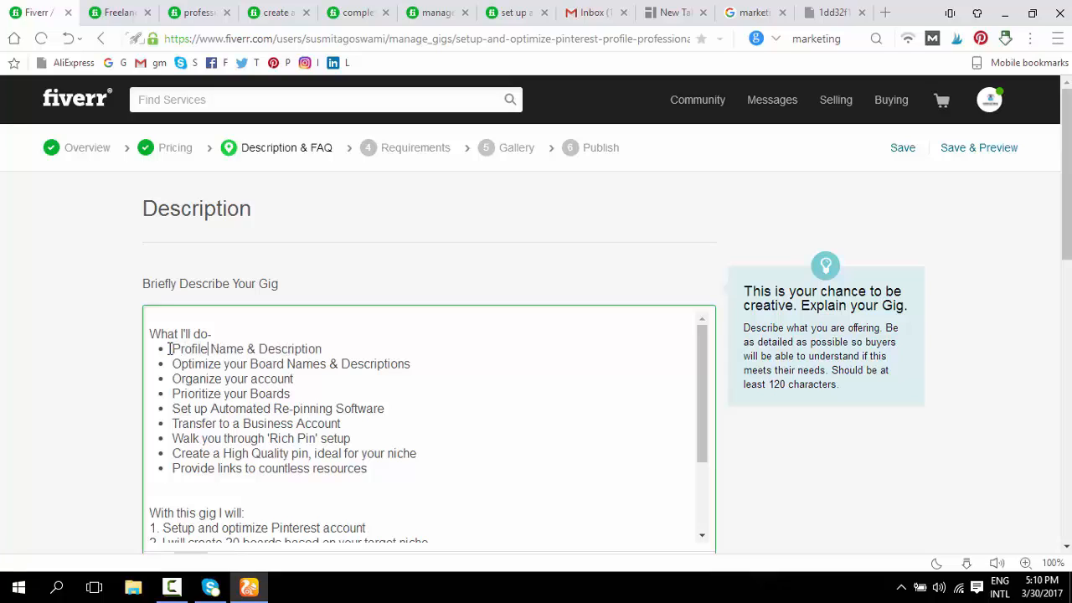
{"action": "key", "text": "Right"}
{"action": "key", "text": "Right"}
{"action": "key", "text": "Right"}
{"action": "type", "text": "Optimize your p"}
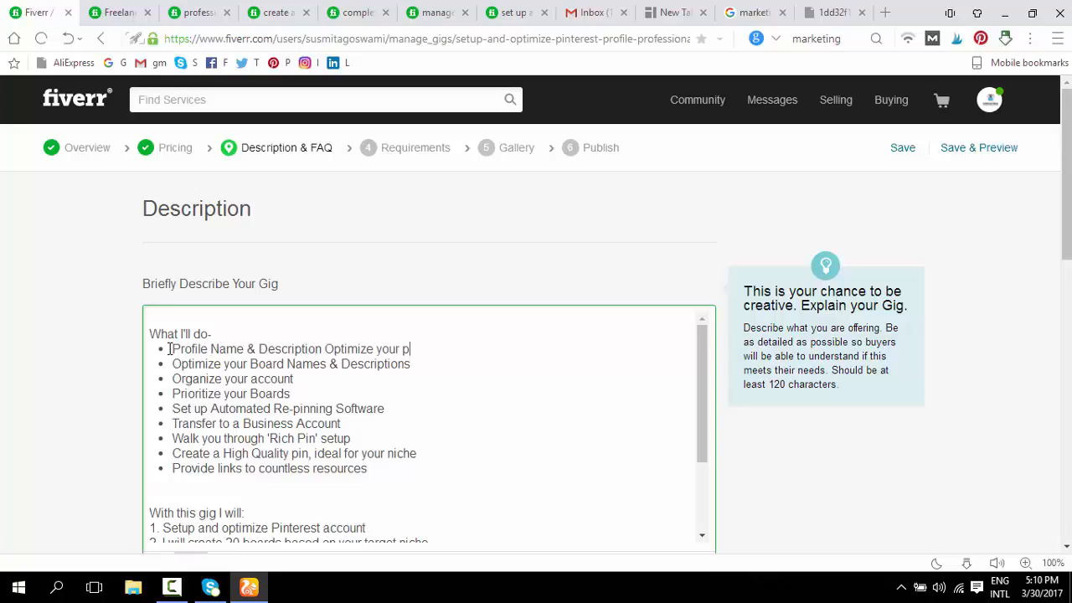
{"action": "key", "text": "BackSpace"}
{"action": "key", "text": "BackSpace"}
{"action": "key", "text": "BackSpace"}
{"action": "key", "text": "BackSpace"}
{"action": "key", "text": "BackSpace"}
{"action": "key", "text": "BackSpace"}
{"action": "key", "text": "BackSpace"}
{"action": "key", "text": "BackSpace"}
{"action": "type", "text": "ation"}
{"action": "left_click", "coordinate": [332, 376]}
- Drop 'Optimize your' from the second bullet and append 'Optimization' copied from the first bullet
{"action": "left_click_drag", "start_coordinate": [250, 366], "coordinate": [173, 365]}
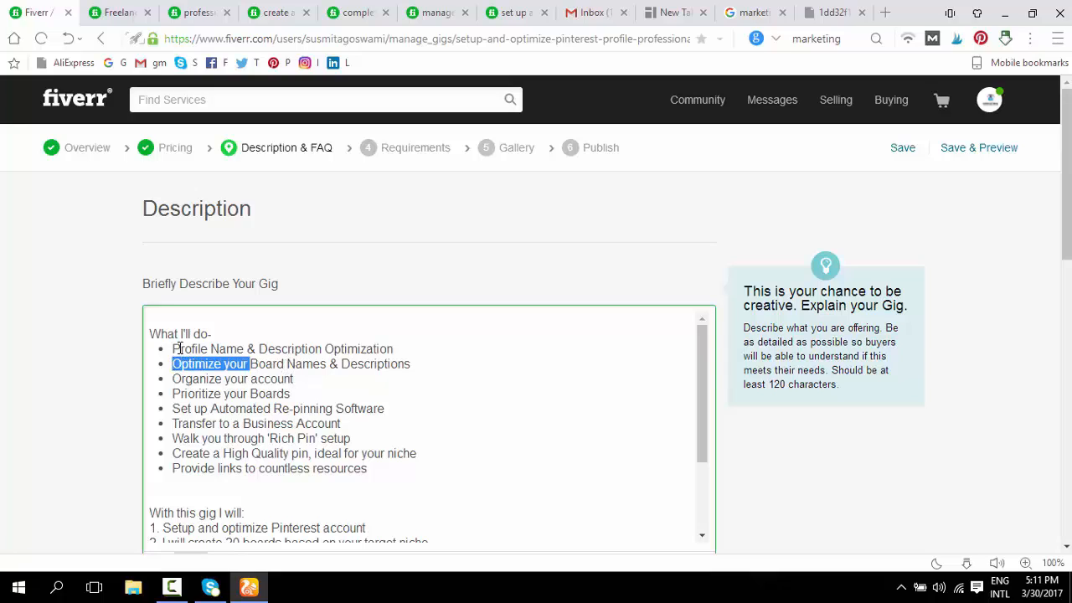
{"action": "key", "text": "BackSpace"}
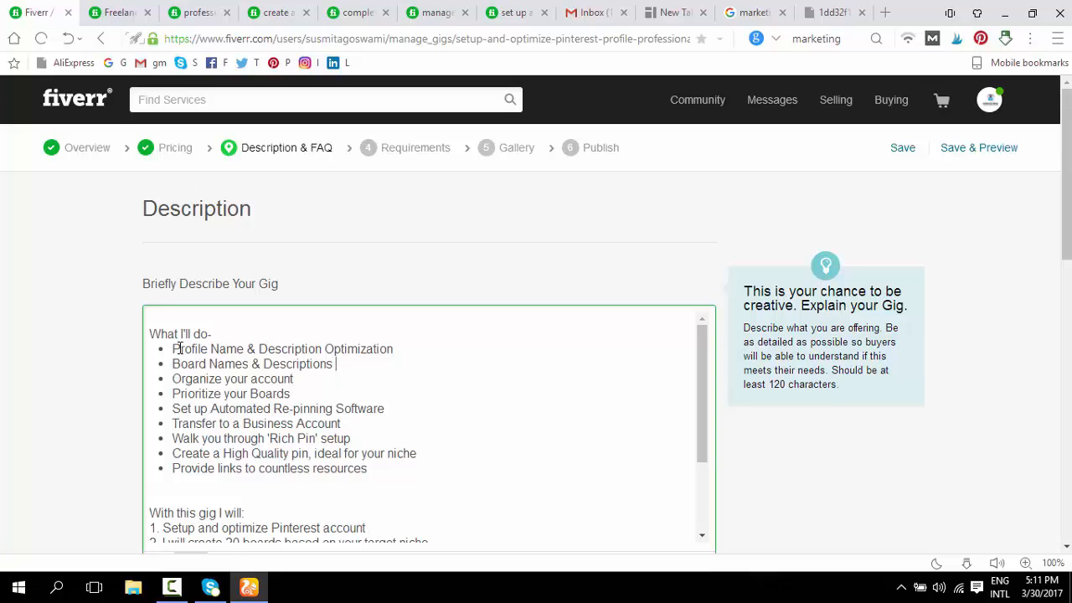
{"action": "double_click", "coordinate": [341, 347]}
{"action": "key", "text": "ctrl+c"}
{"action": "left_click", "coordinate": [367, 365]}
{"action": "key", "text": "ctrl+v"}
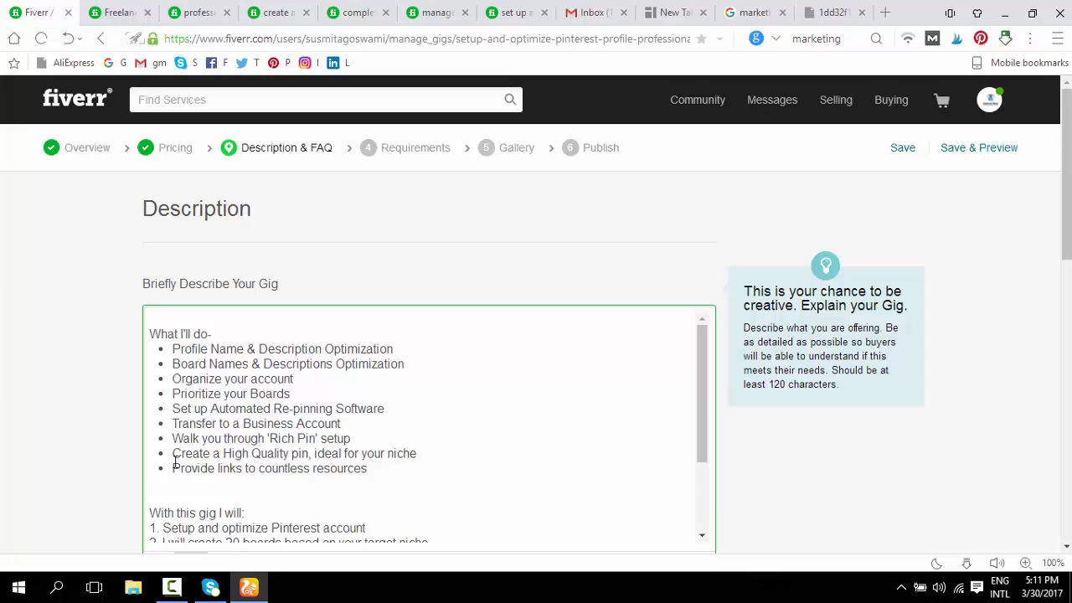
{"action": "scroll", "coordinate": [255, 471], "scroll_direction": "down", "scroll_amount": 2}
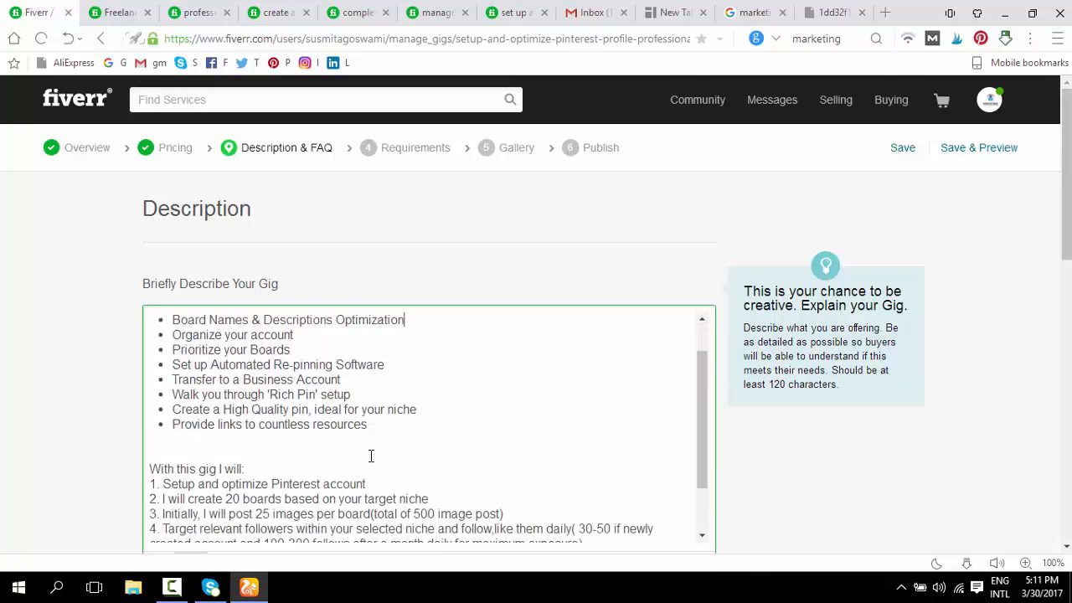
{"action": "left_click_drag", "start_coordinate": [368, 391], "coordinate": [261, 392]}
{"action": "left_click", "coordinate": [433, 407]}
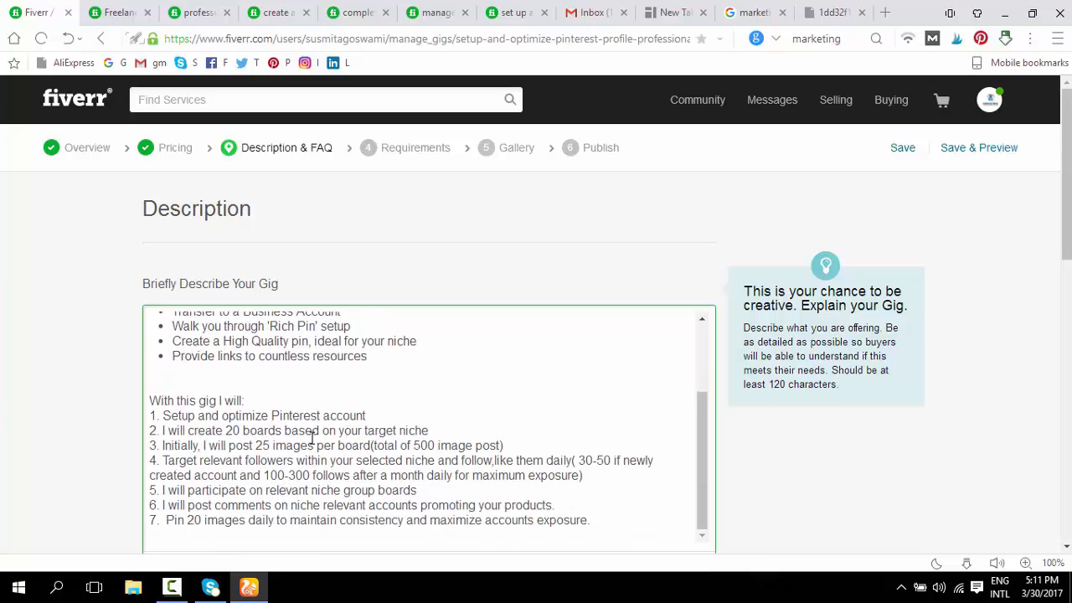
{"action": "scroll", "coordinate": [423, 422], "scroll_direction": "down", "scroll_amount": 1}
{"action": "scroll", "coordinate": [330, 450], "scroll_direction": "up", "scroll_amount": 2}
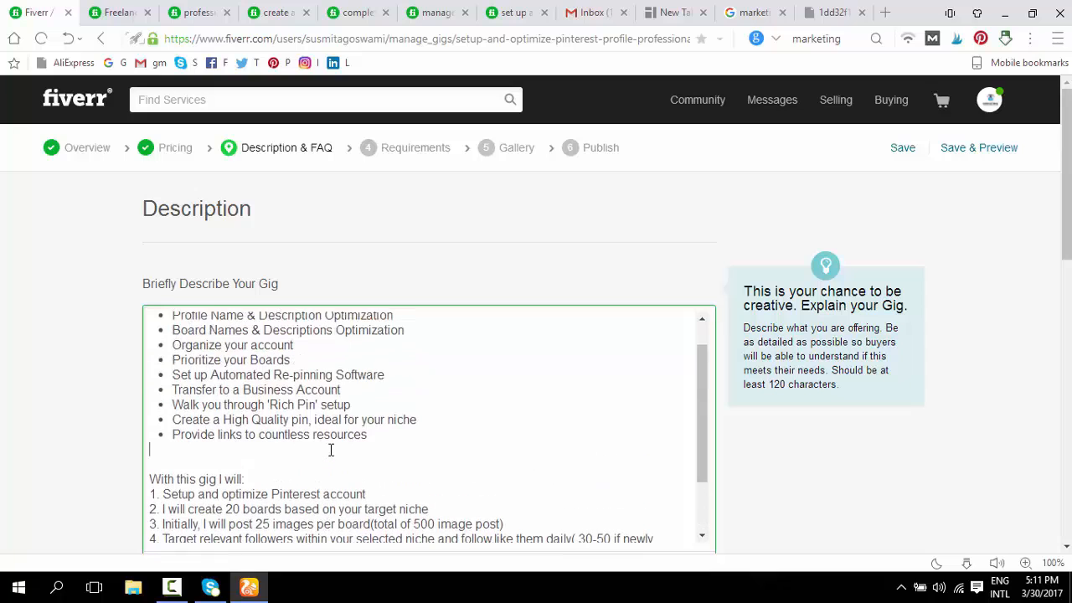
{"action": "scroll", "coordinate": [370, 450], "scroll_direction": "down", "scroll_amount": 2}
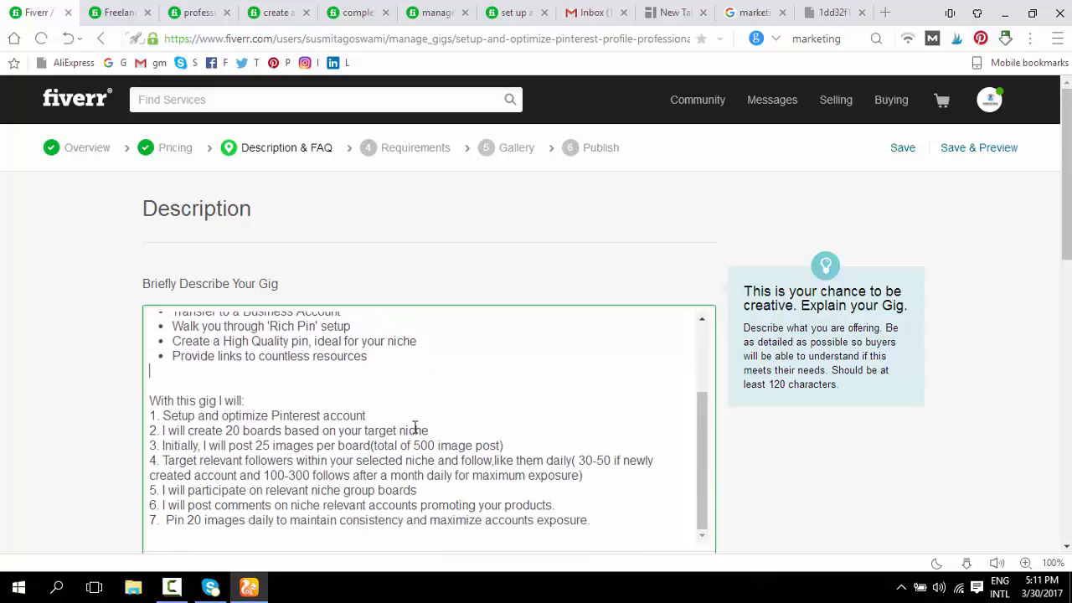
- Move item 2's boards phrase into the list as a capitalised bullet, deleting the heading and leftover
{"action": "left_click_drag", "start_coordinate": [431, 431], "coordinate": [189, 431]}
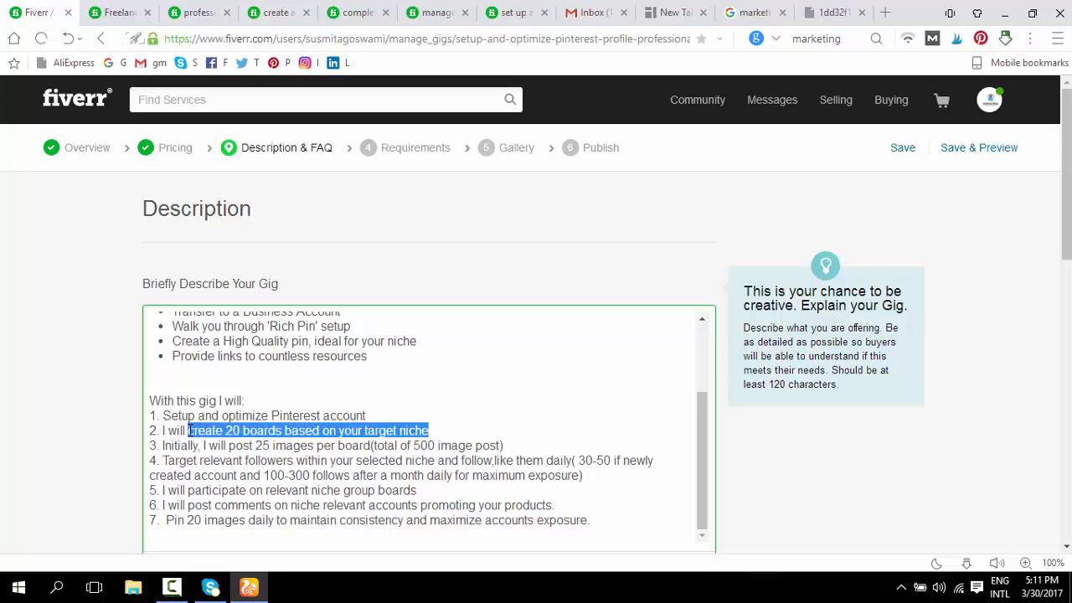
{"action": "key", "text": "BackSpace"}
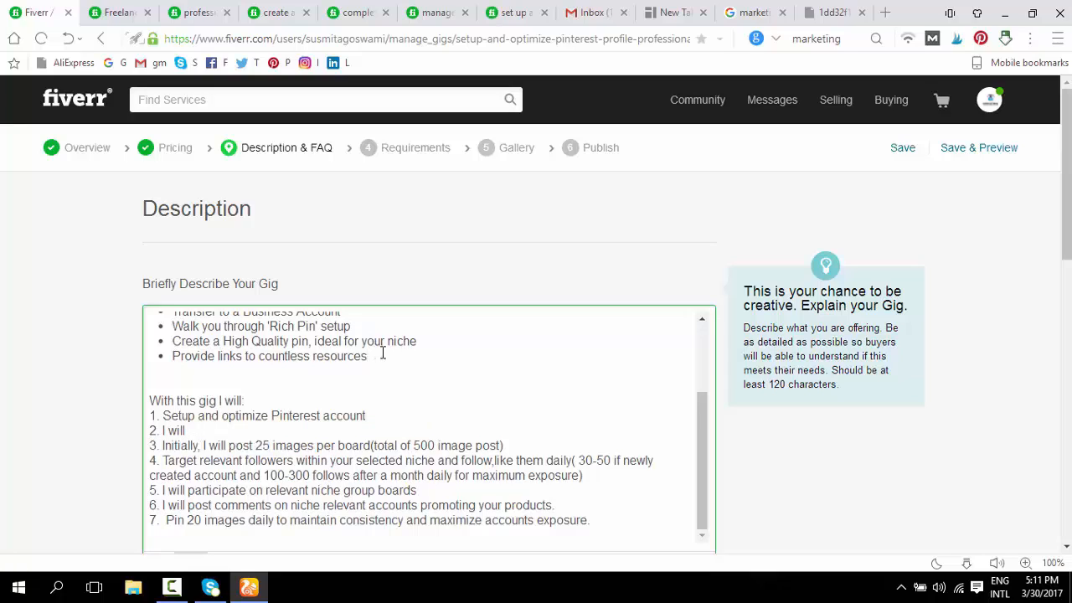
{"action": "scroll", "coordinate": [382, 354], "scroll_direction": "up", "scroll_amount": 1}
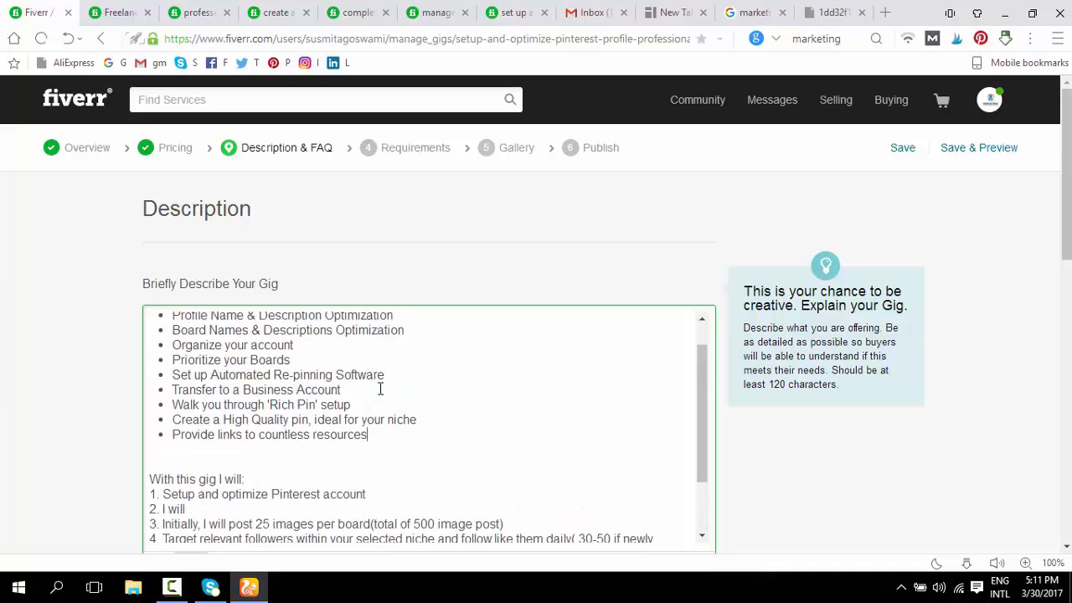
{"action": "key", "text": "Return"}
{"action": "type", "text": "create 20 boards based on your target niche"}
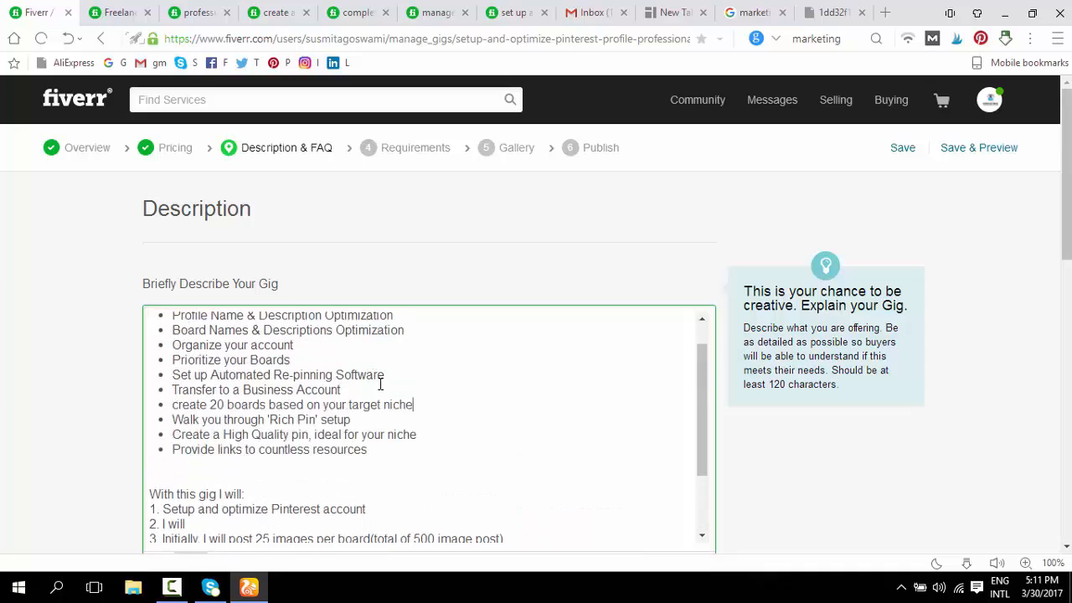
{"action": "left_click", "coordinate": [178, 407]}
{"action": "key", "text": "BackSpace"}
{"action": "type", "text": "C"}
{"action": "scroll", "coordinate": [177, 407], "scroll_direction": "down", "scroll_amount": 2}
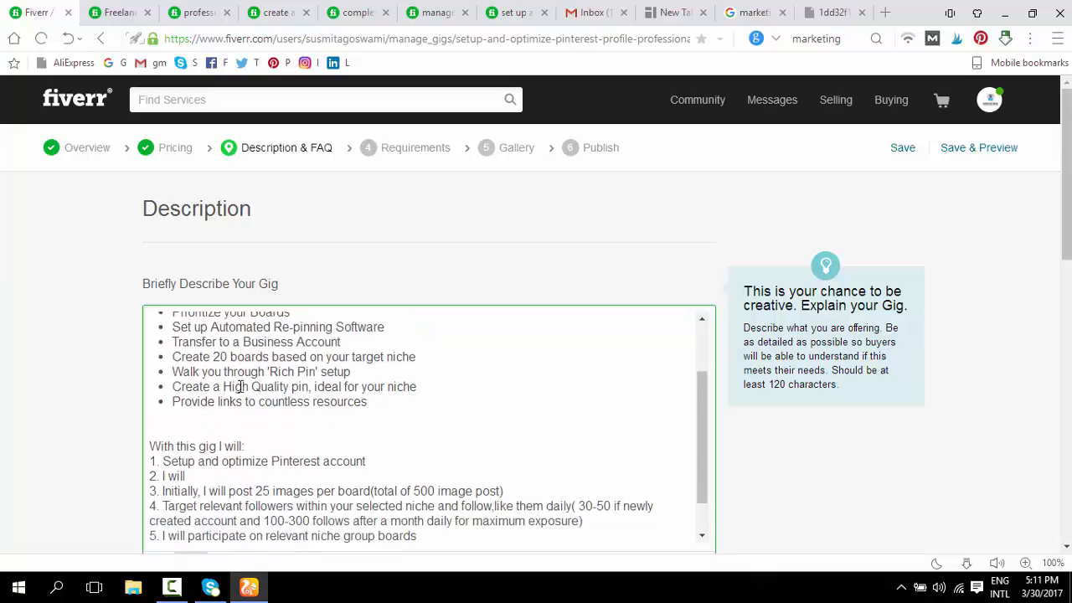
{"action": "left_click_drag", "start_coordinate": [233, 446], "coordinate": [157, 417]}
{"action": "key", "text": "BackSpace"}
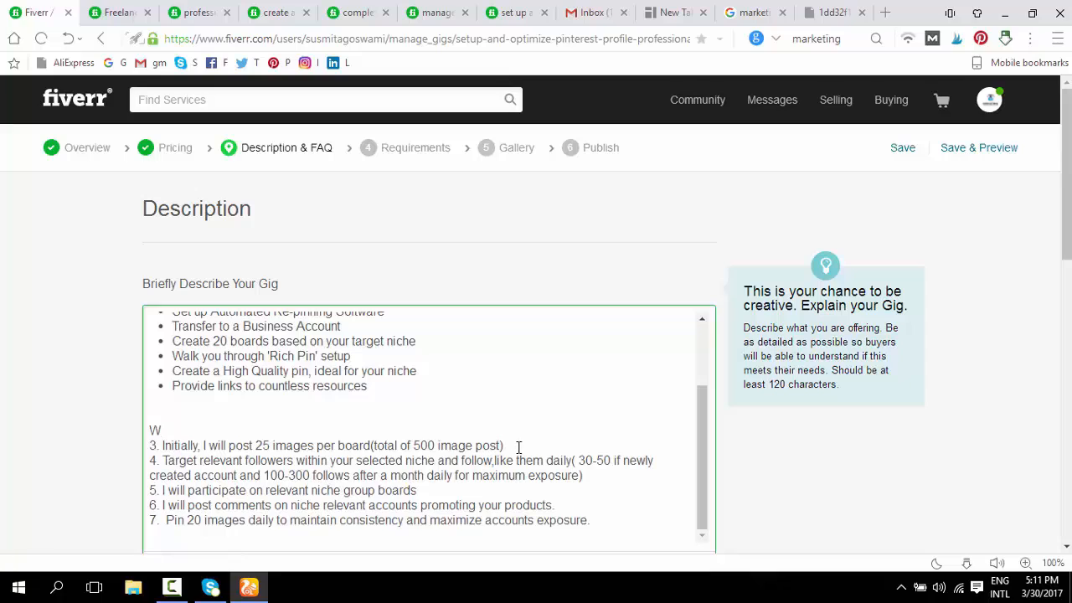
- Add item 3's 25-images-per-board text as a bullet after the Rich Pin line and remove the leftover
{"action": "left_click_drag", "start_coordinate": [503, 446], "coordinate": [165, 446]}
{"action": "key", "text": "ctrl+c"}
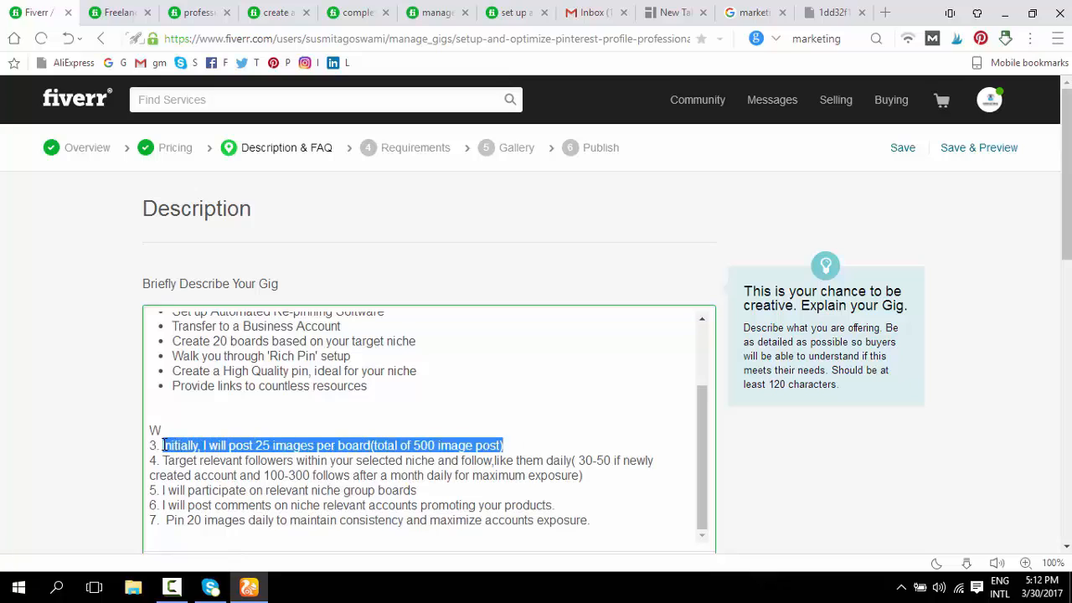
{"action": "left_click", "coordinate": [386, 356]}
{"action": "key", "text": "Return"}
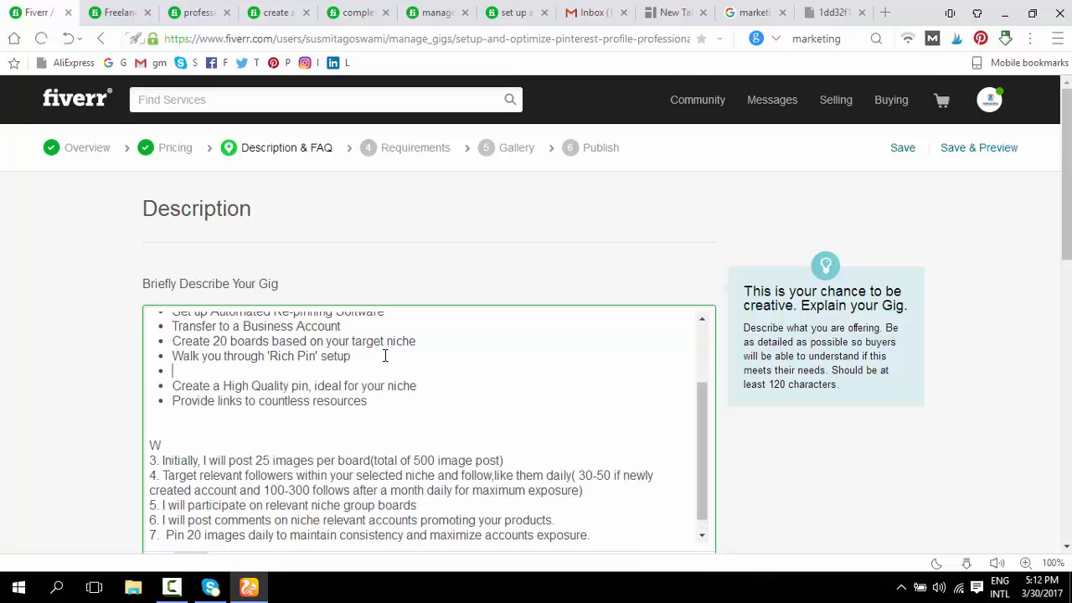
{"action": "key", "text": "ctrl+v"}
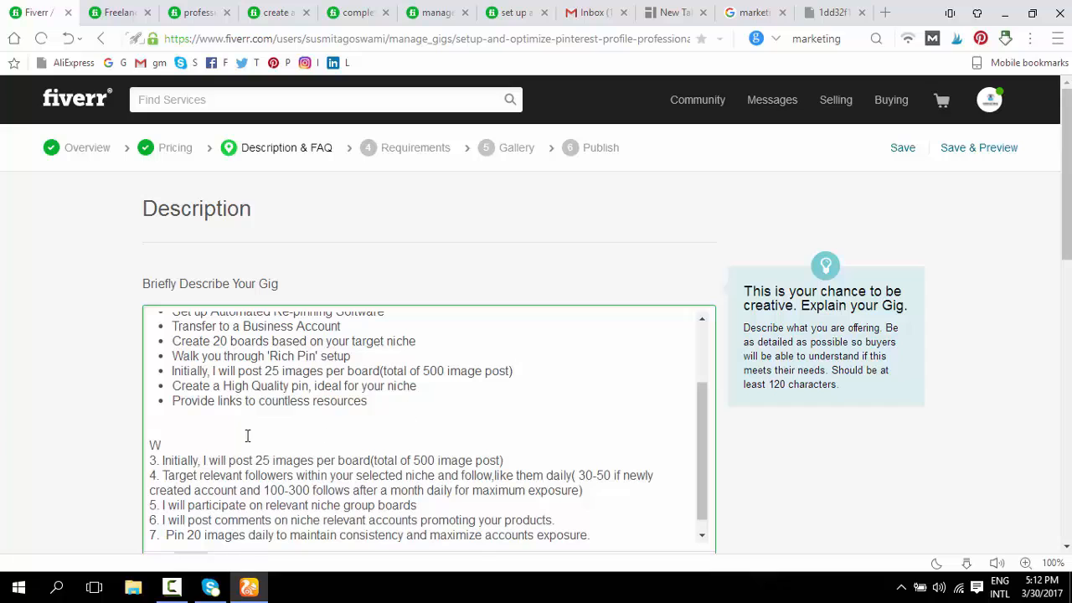
{"action": "double_click", "coordinate": [141, 445]}
{"action": "key", "text": "BackSpace"}
{"action": "left_click_drag", "start_coordinate": [529, 454], "coordinate": [149, 460]}
{"action": "key", "text": "BackSpace"}
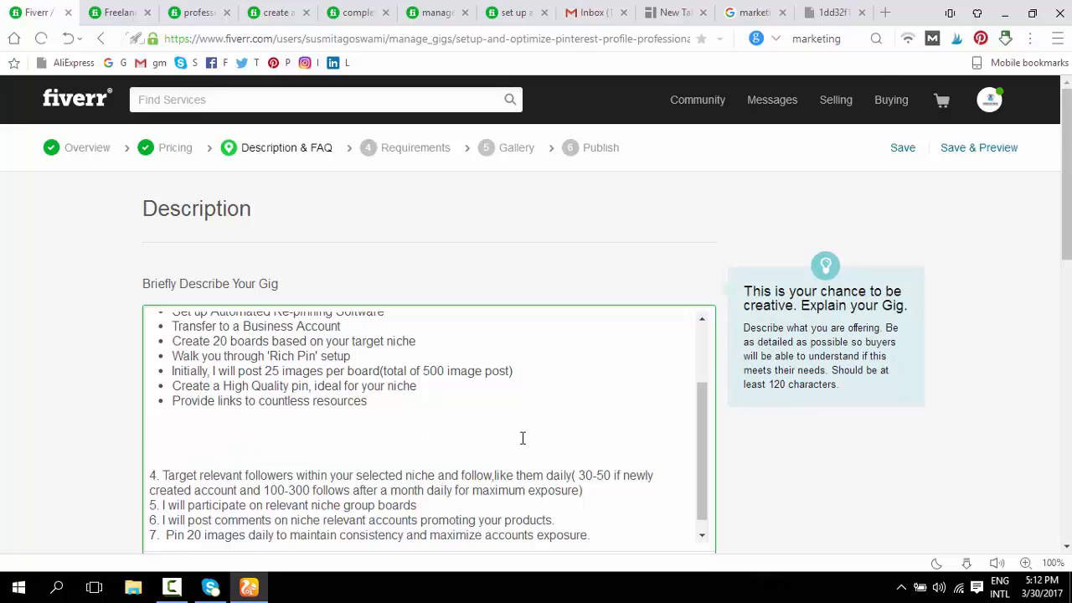
- Delete the follower-targeting item 4, plus a stray W and remaining item 3 text
{"action": "scroll", "coordinate": [525, 438], "scroll_direction": "down", "scroll_amount": 1}
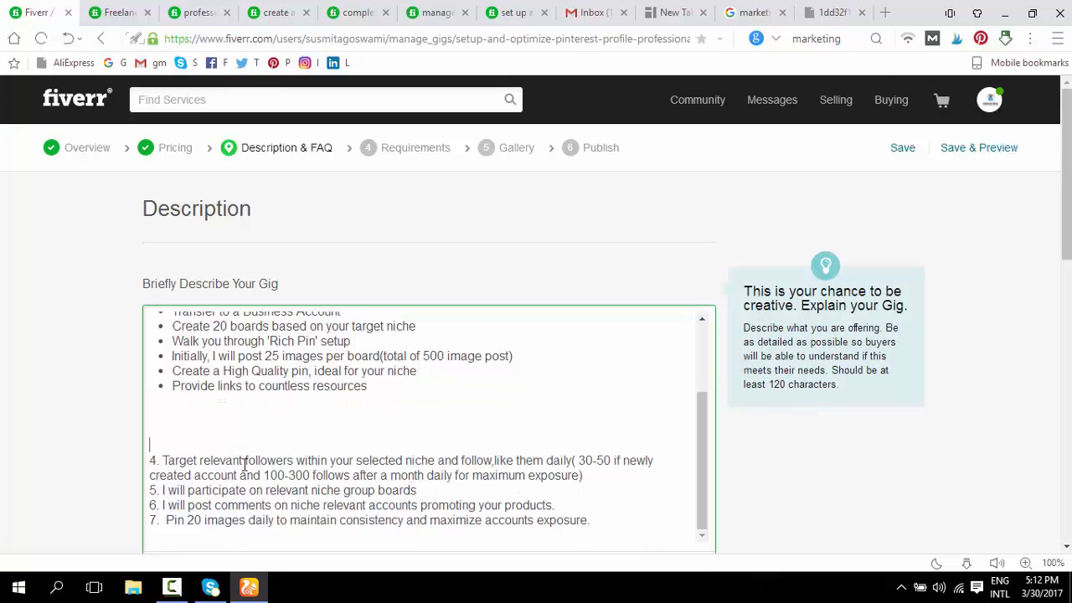
{"action": "left_click", "coordinate": [162, 461]}
{"action": "key", "text": "BackSpace"}
{"action": "key", "text": "BackSpace"}
{"action": "key", "text": "BackSpace"}
{"action": "key", "text": "BackSpace"}
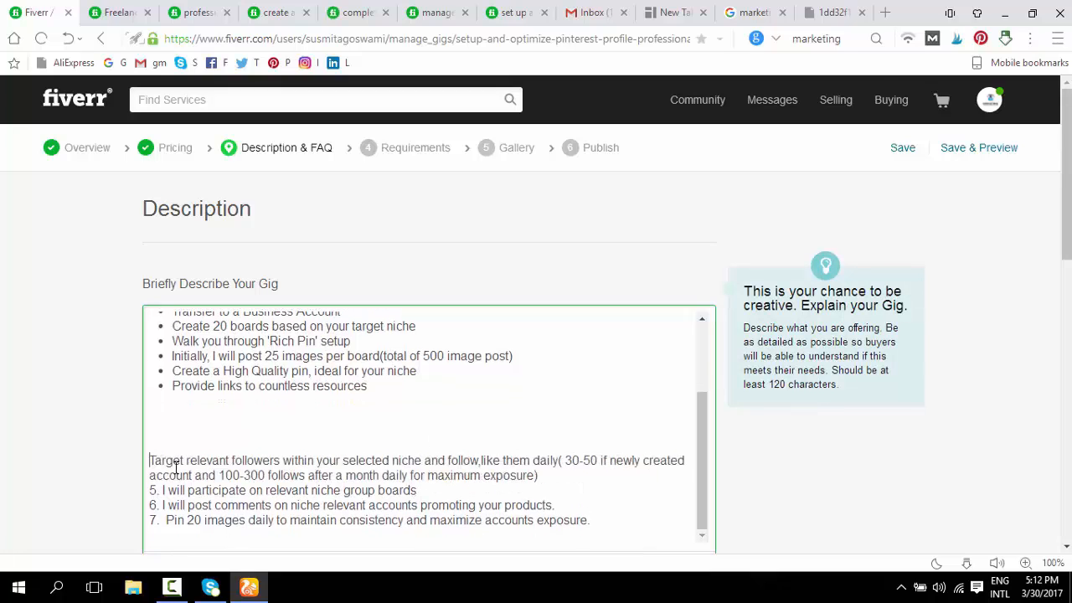
{"action": "key", "text": "BackSpace"}
{"action": "key", "text": "BackSpace"}
{"action": "key", "text": "BackSpace"}
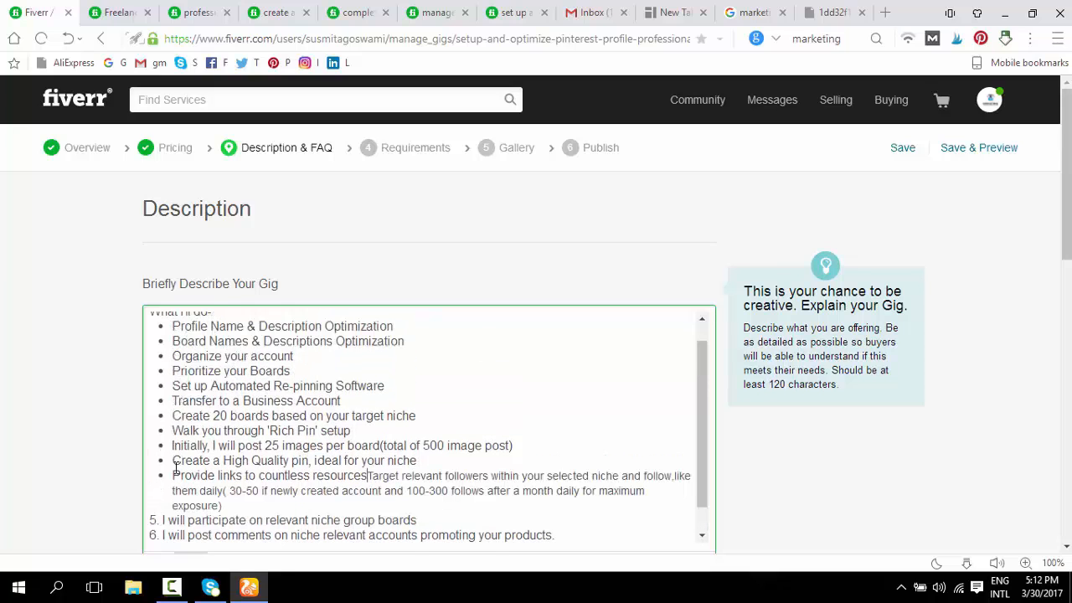
{"action": "key", "text": "Return"}
{"action": "scroll", "coordinate": [192, 462], "scroll_direction": "down", "scroll_amount": 1}
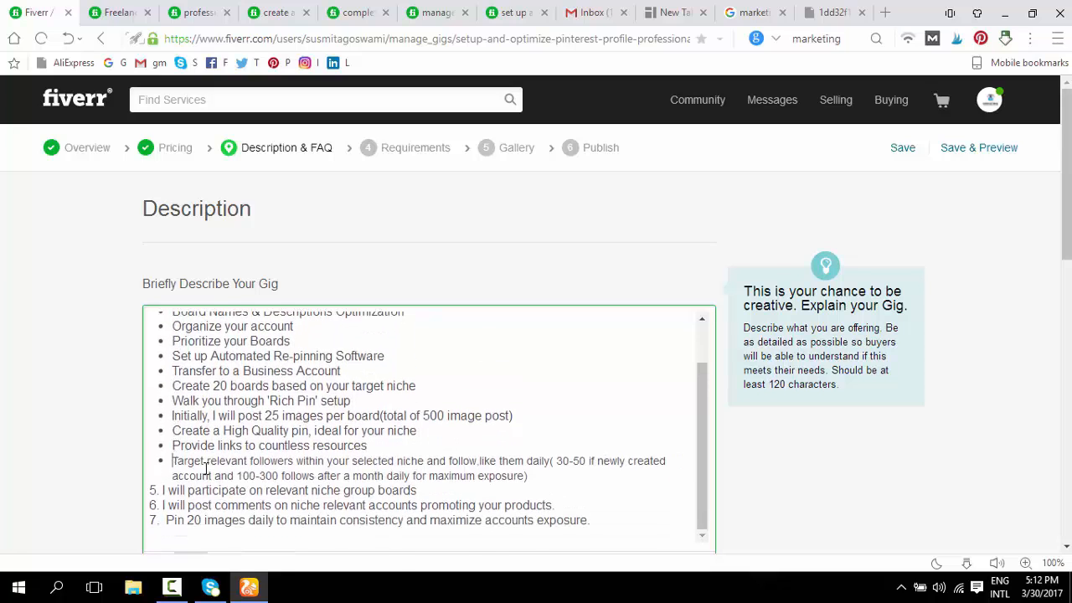
{"action": "key", "text": "ctrl+z"}
{"action": "scroll", "coordinate": [218, 466], "scroll_direction": "down", "scroll_amount": 1}
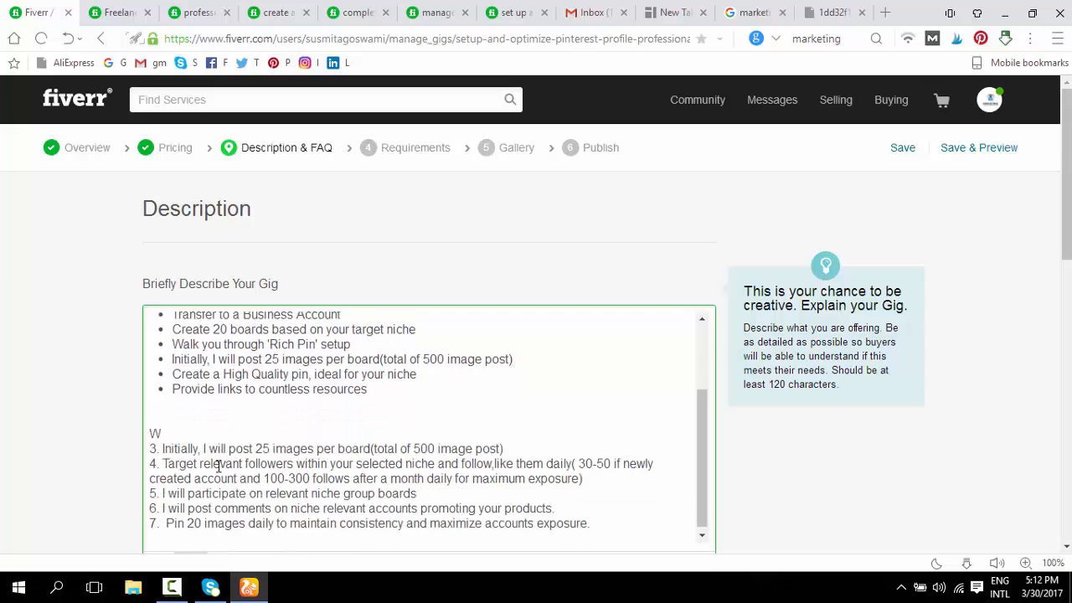
{"action": "left_click_drag", "start_coordinate": [527, 443], "coordinate": [114, 428]}
{"action": "key", "text": "BackSpace"}
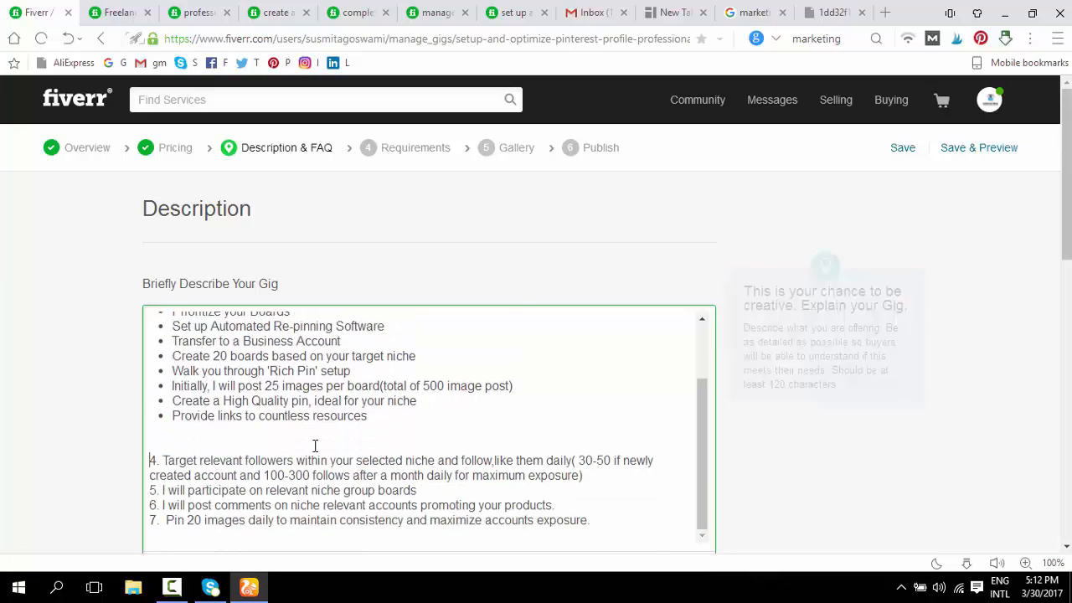
{"action": "scroll", "coordinate": [659, 462], "scroll_direction": "down", "scroll_amount": 1}
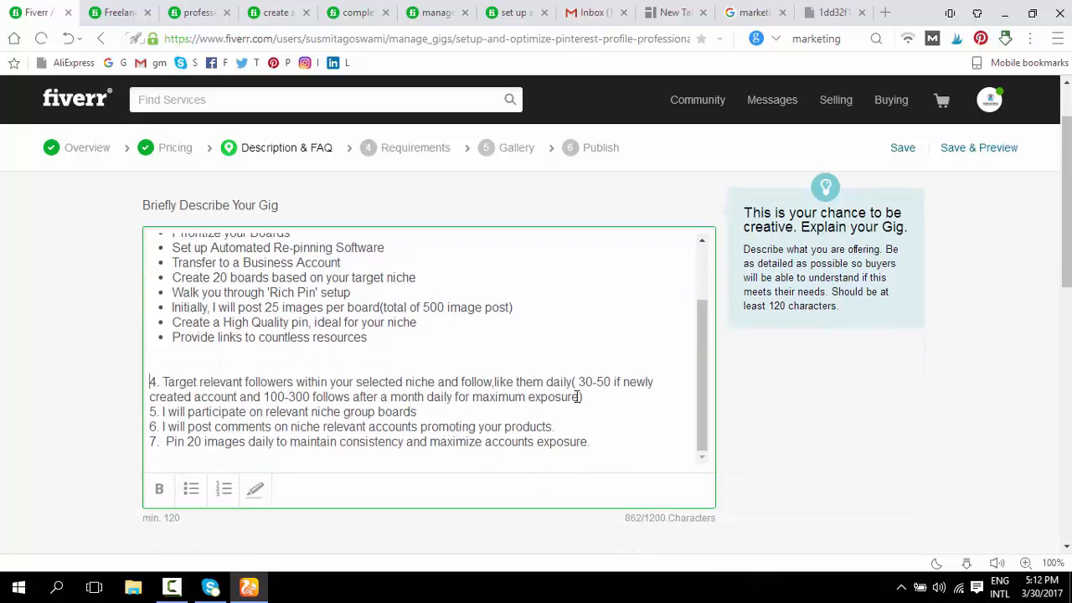
{"action": "left_click_drag", "start_coordinate": [582, 397], "coordinate": [136, 385]}
{"action": "key", "text": "BackSpace"}
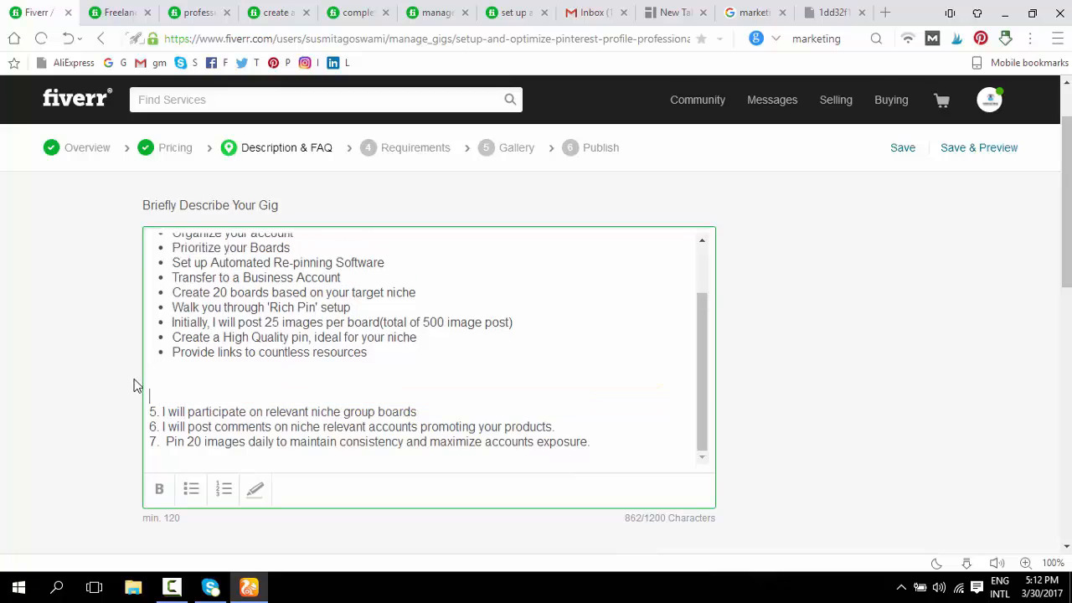
- Move item 5's niche group boards text into a bullet after the resources line, starting with capital 'P'
{"action": "left_click_drag", "start_coordinate": [417, 411], "coordinate": [162, 404]}
{"action": "key", "text": "ctrl+c"}
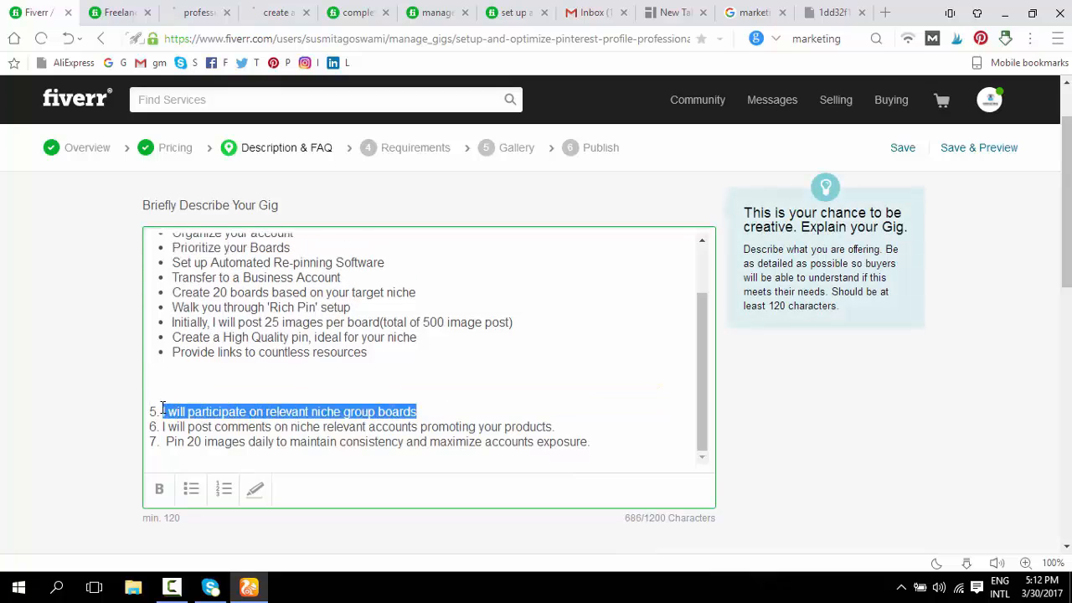
{"action": "left_click", "coordinate": [448, 350]}
{"action": "key", "text": "Return"}
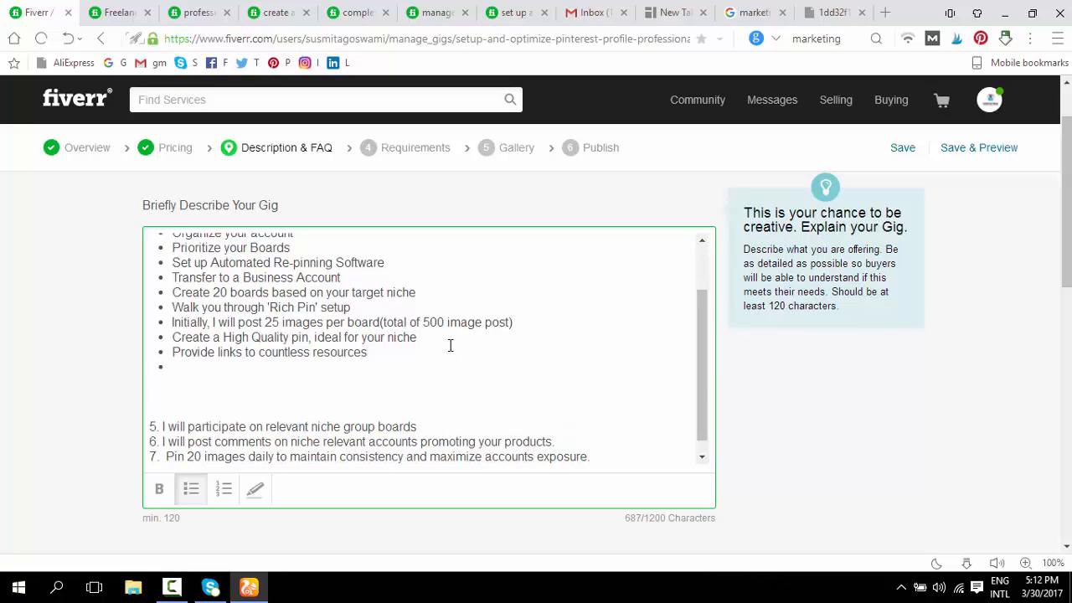
{"action": "key", "text": "ctrl+v"}
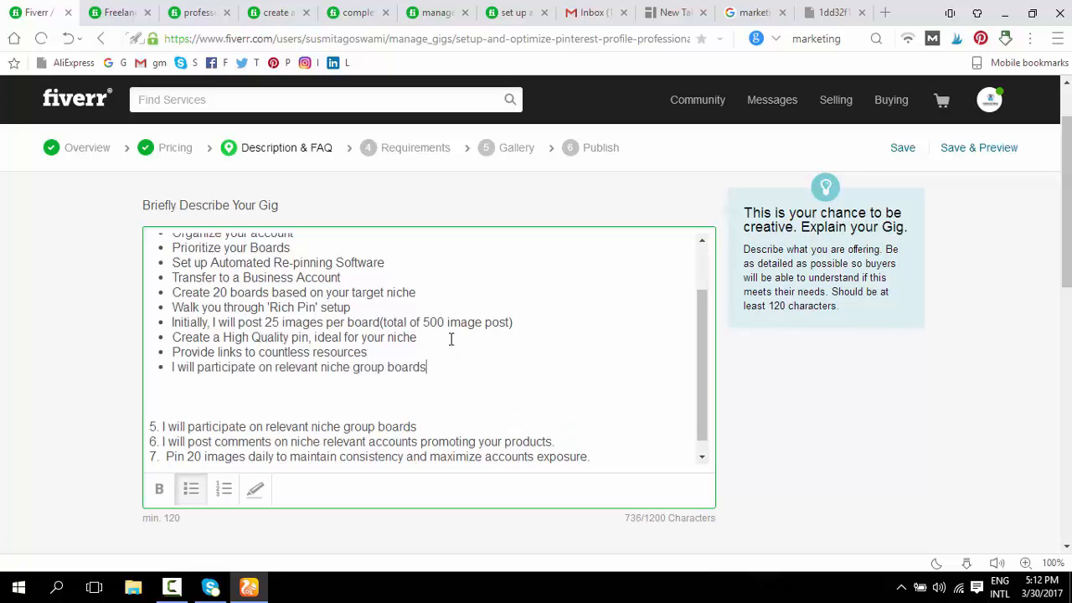
{"action": "left_click", "coordinate": [209, 368]}
{"action": "key", "text": "BackSpace"}
{"action": "key", "text": "BackSpace"}
{"action": "key", "text": "BackSpace"}
{"action": "key", "text": "BackSpace"}
{"action": "key", "text": "BackSpace"}
{"action": "key", "text": "BackSpace"}
{"action": "key", "text": "BackSpace"}
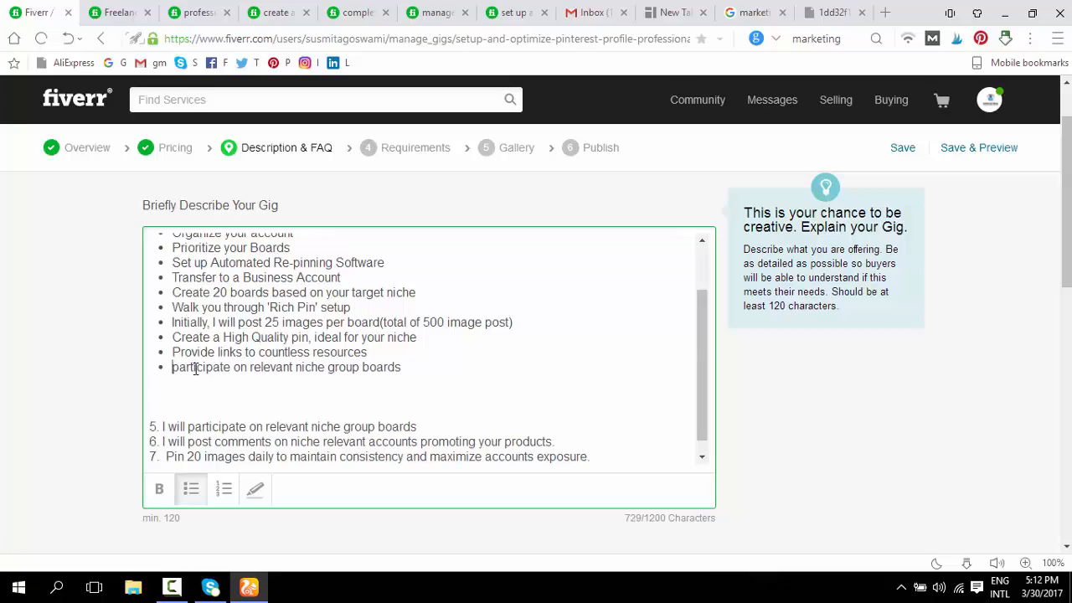
{"action": "key", "text": "BackSpace"}
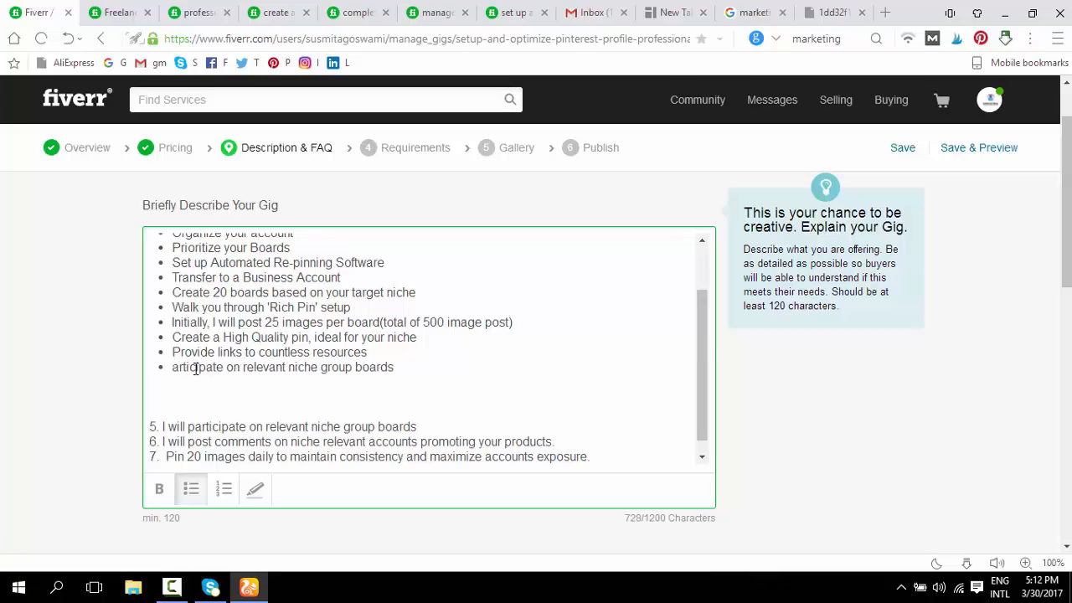
{"action": "type", "text": "P"}
{"action": "scroll", "coordinate": [241, 392], "scroll_direction": "down", "scroll_amount": 1}
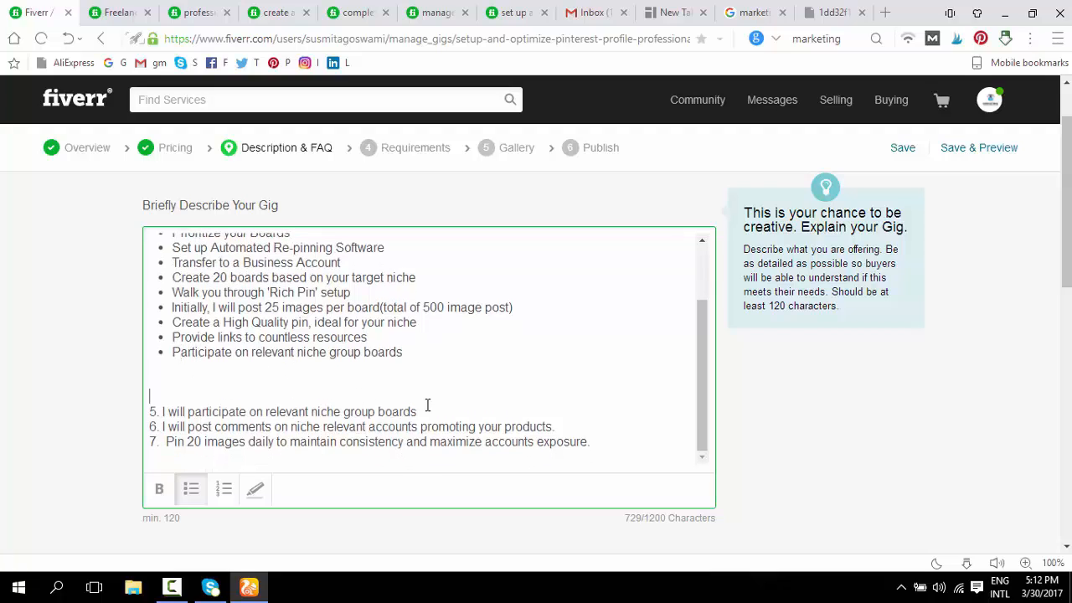
{"action": "left_click_drag", "start_coordinate": [149, 411], "coordinate": [420, 408]}
{"action": "key", "text": "BackSpace"}
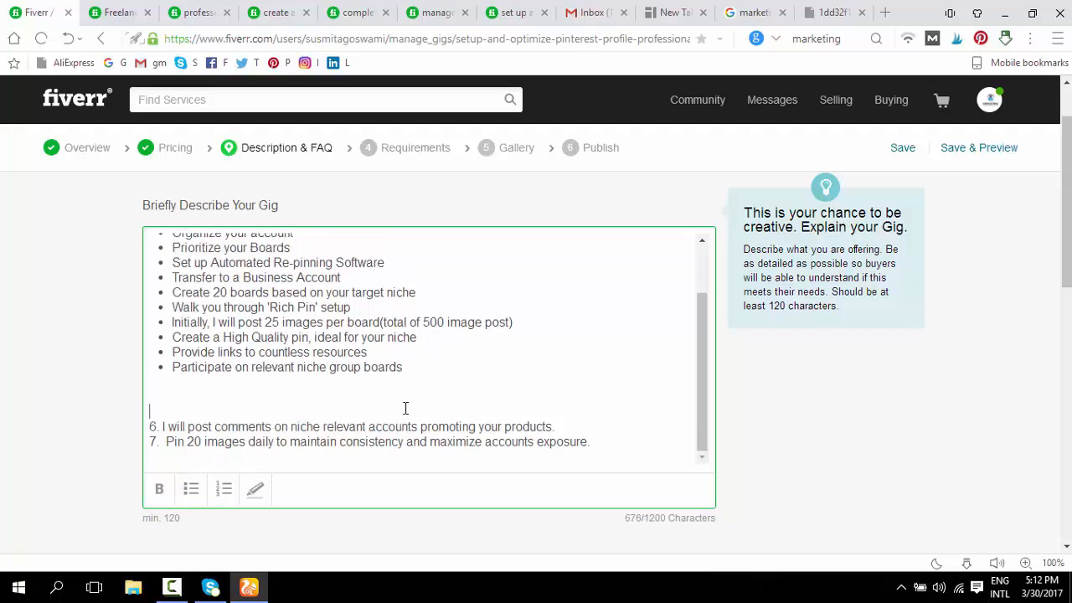
- Move the 'Post comments on niche relevant accounts' line into a capitalised bullet after Participate, deleting leftovers
{"action": "left_click_drag", "start_coordinate": [191, 429], "coordinate": [149, 429]}
{"action": "key", "text": "BackSpace"}
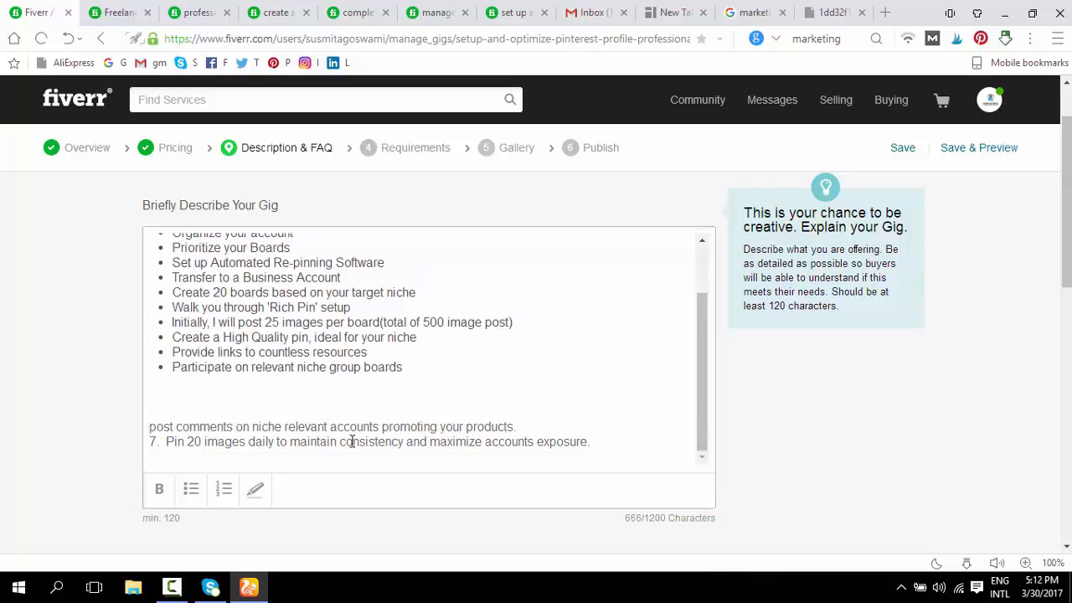
{"action": "left_click_drag", "start_coordinate": [526, 429], "coordinate": [143, 429]}
{"action": "key", "text": "ctrl+c"}
{"action": "key", "text": "BackSpace"}
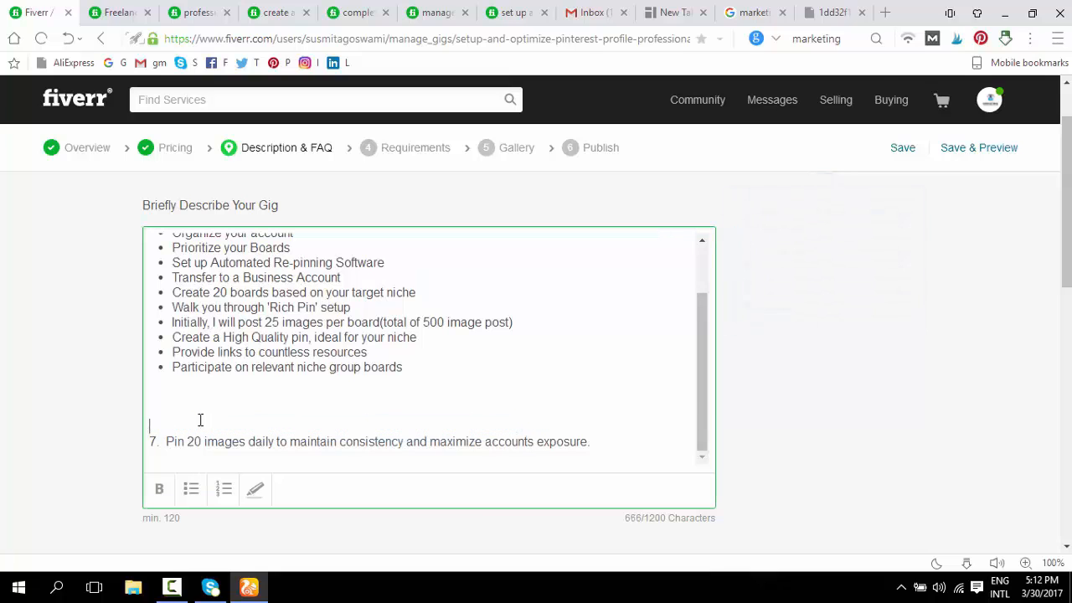
{"action": "left_click", "coordinate": [419, 368]}
{"action": "key", "text": "Return"}
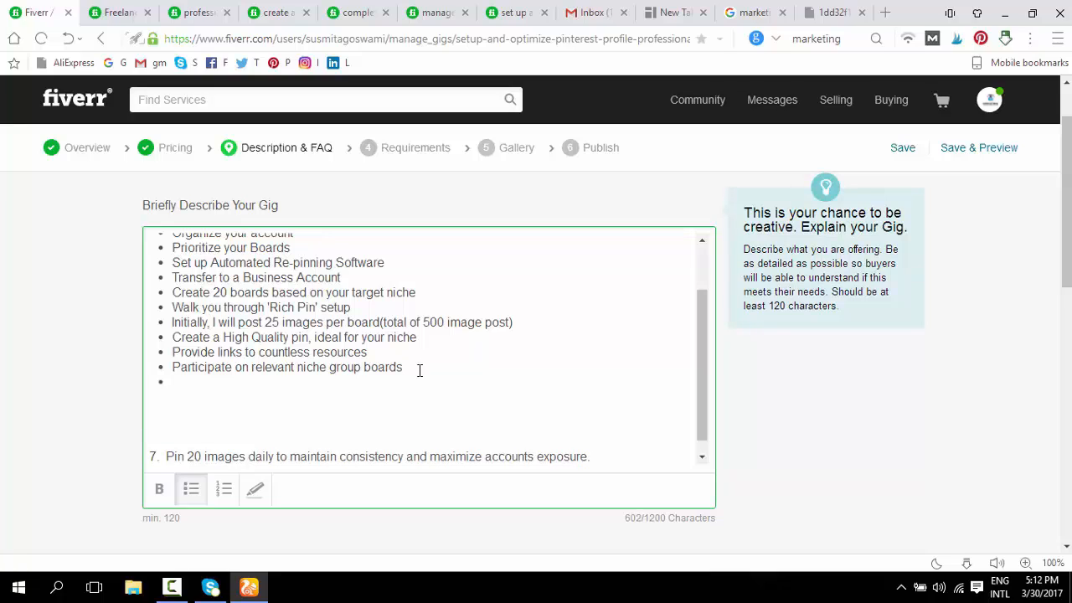
{"action": "key", "text": "ctrl+v"}
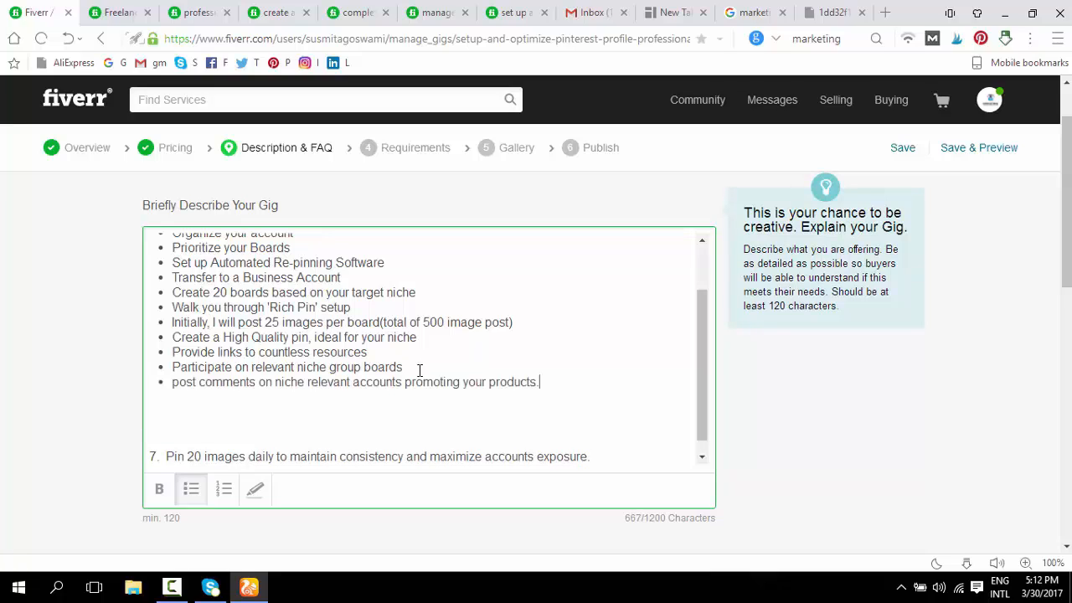
{"action": "left_click", "coordinate": [177, 384]}
{"action": "type", "text": "P"}
{"action": "key", "text": "Delete"}
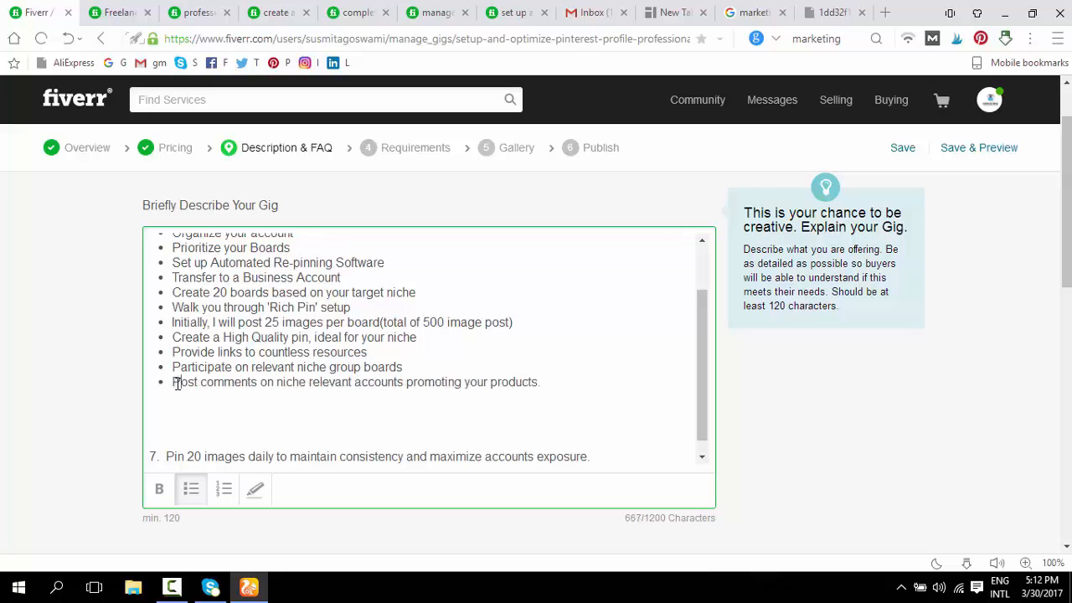
{"action": "scroll", "coordinate": [255, 404], "scroll_direction": "down", "scroll_amount": 1}
{"action": "left_click_drag", "start_coordinate": [606, 444], "coordinate": [133, 436]}
{"action": "key", "text": "BackSpace"}
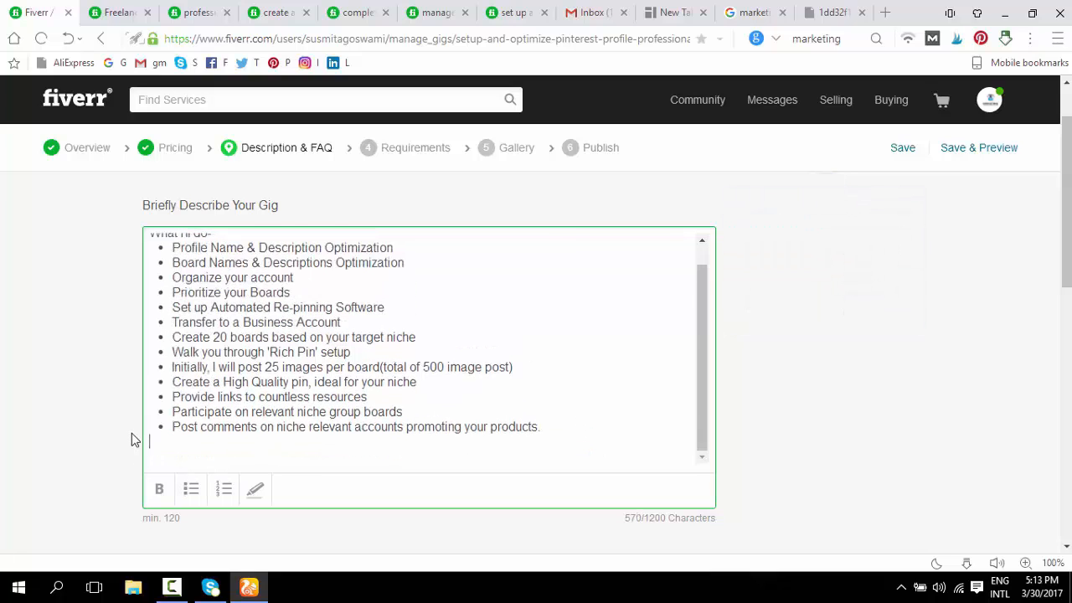
- Add a blank line below the 'What I'll do-' heading and make the heading bold
{"action": "scroll", "coordinate": [313, 400], "scroll_direction": "up", "scroll_amount": 3}
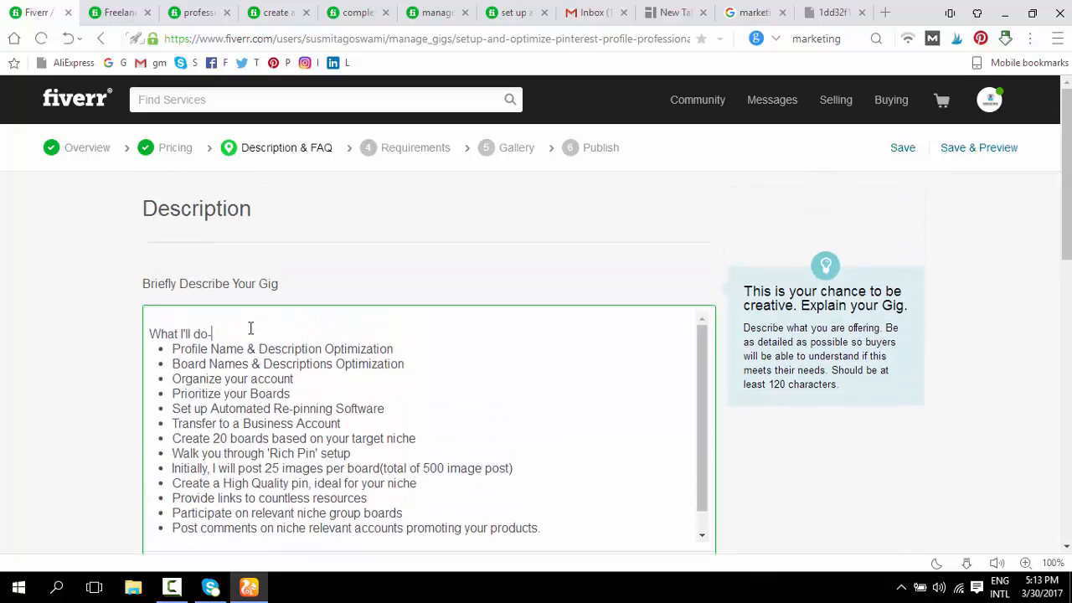
{"action": "left_click_drag", "start_coordinate": [251, 328], "coordinate": [127, 329]}
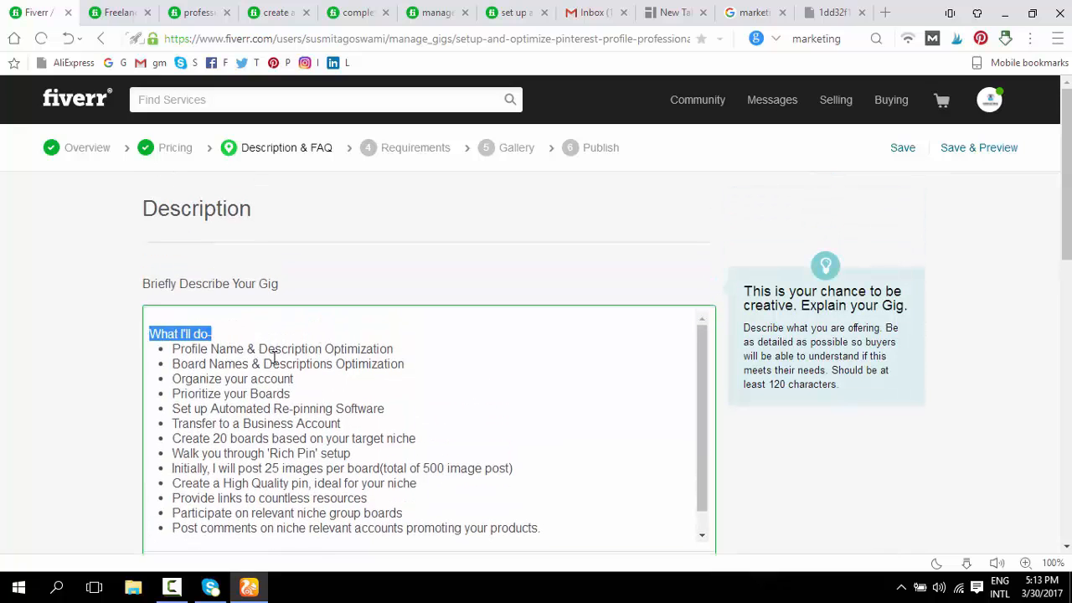
{"action": "left_click", "coordinate": [254, 334]}
{"action": "key", "text": "Return"}
{"action": "scroll", "coordinate": [254, 335], "scroll_direction": "down", "scroll_amount": 5}
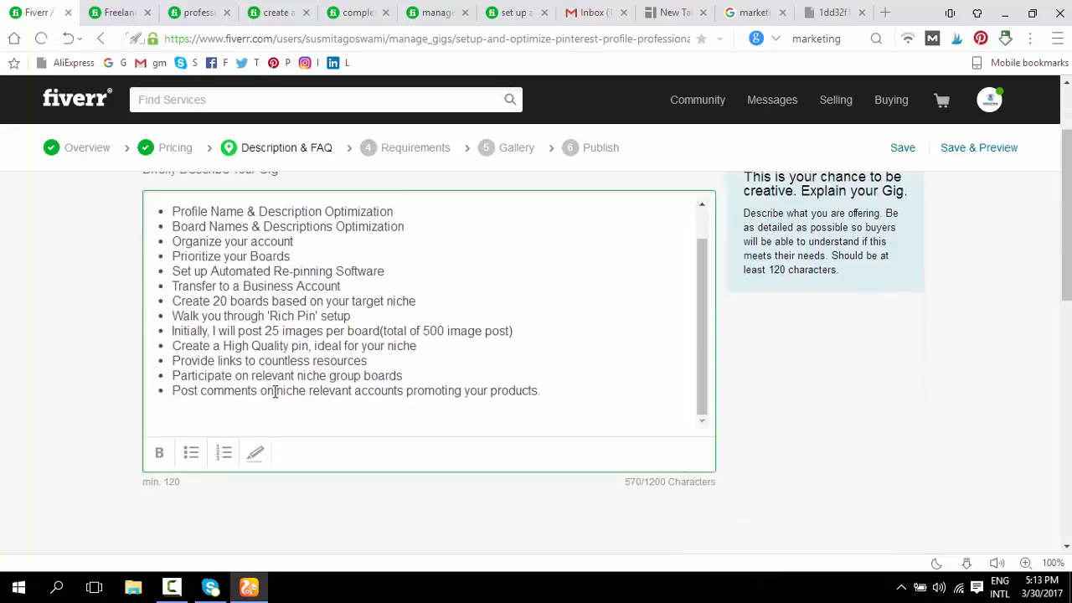
{"action": "scroll", "coordinate": [302, 313], "scroll_direction": "up", "scroll_amount": 3}
{"action": "scroll", "coordinate": [308, 317], "scroll_direction": "up", "scroll_amount": 1}
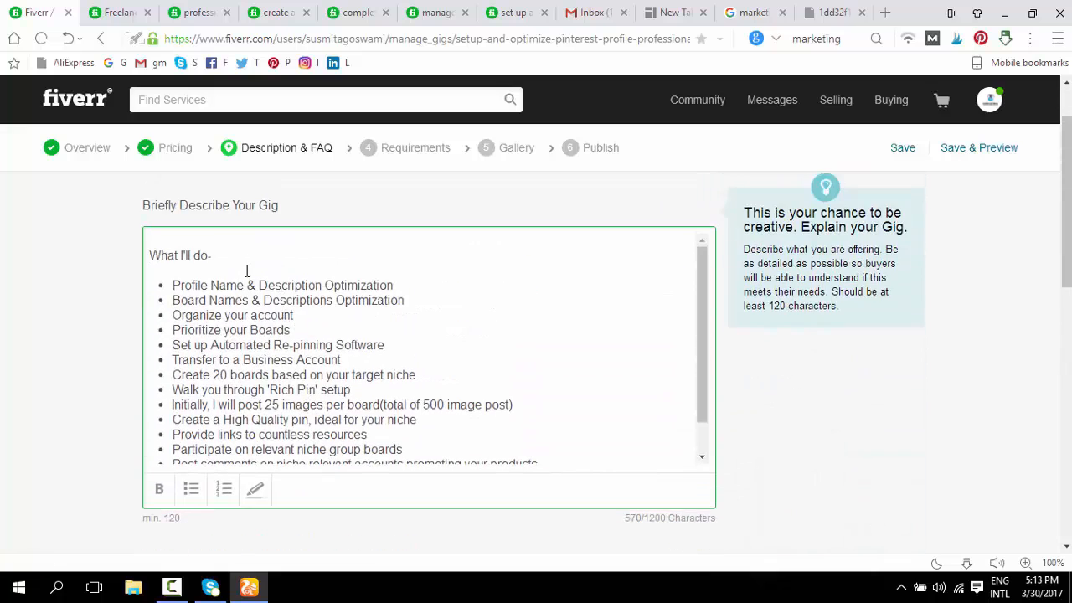
{"action": "left_click_drag", "start_coordinate": [247, 256], "coordinate": [67, 253]}
{"action": "left_click", "coordinate": [159, 494]}
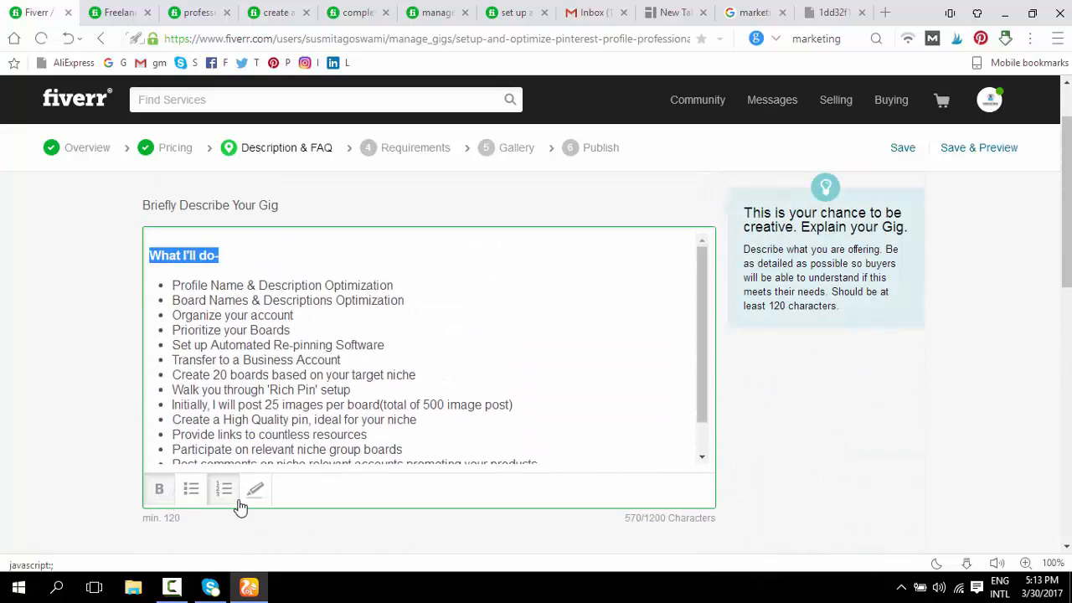
{"action": "left_click", "coordinate": [555, 354]}
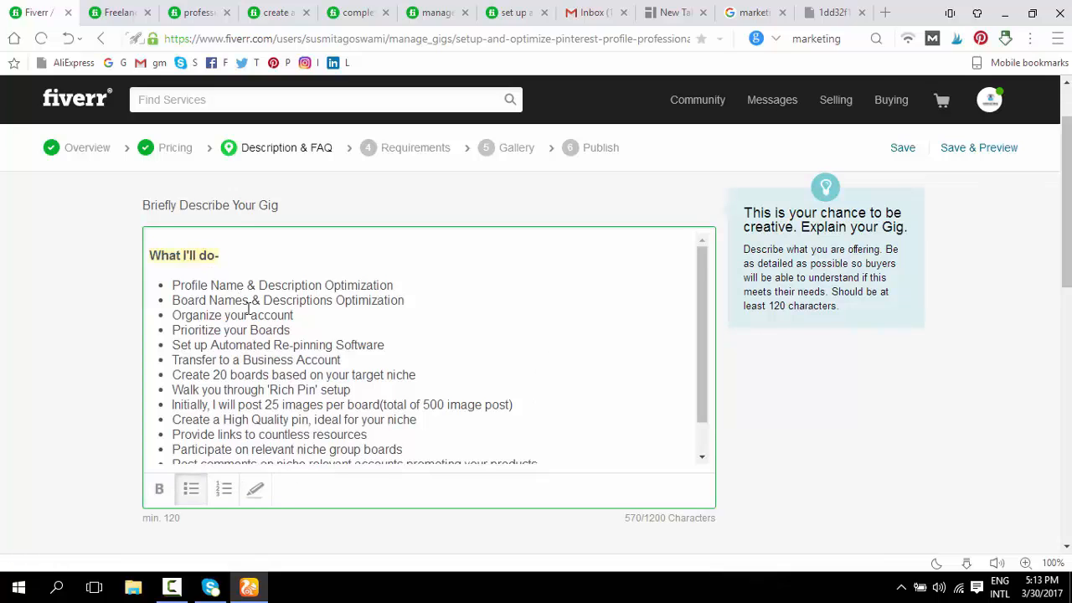
- Exit the bullet list with an empty plain line after the last bullet
{"action": "scroll", "coordinate": [249, 309], "scroll_direction": "down", "scroll_amount": 1}
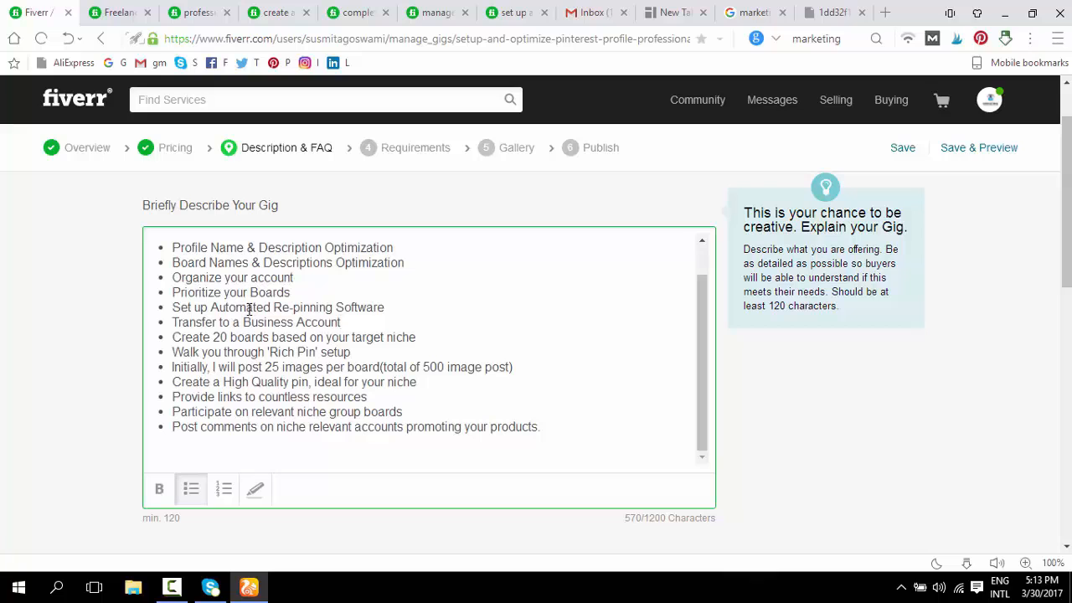
{"action": "scroll", "coordinate": [249, 310], "scroll_direction": "up", "scroll_amount": 1}
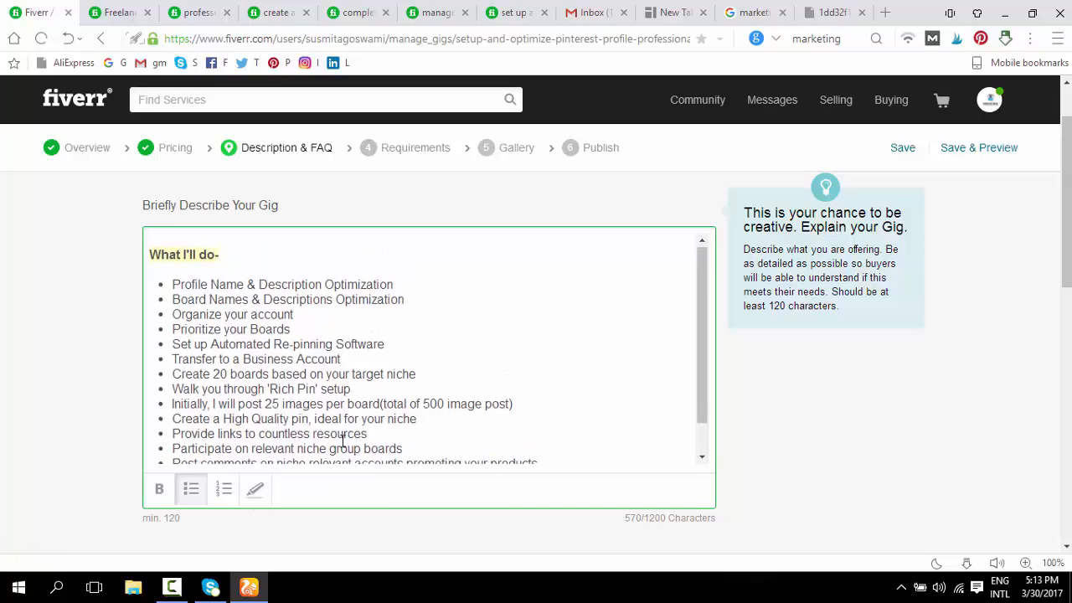
{"action": "scroll", "coordinate": [503, 360], "scroll_direction": "down", "scroll_amount": 1}
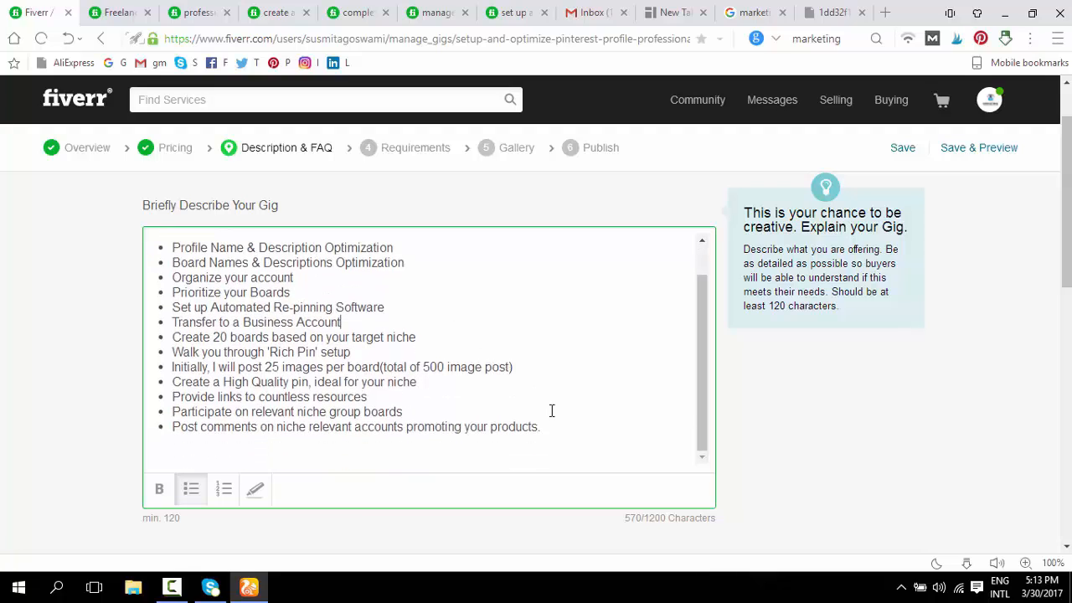
{"action": "key", "text": "Return"}
{"action": "key", "text": "Return"}
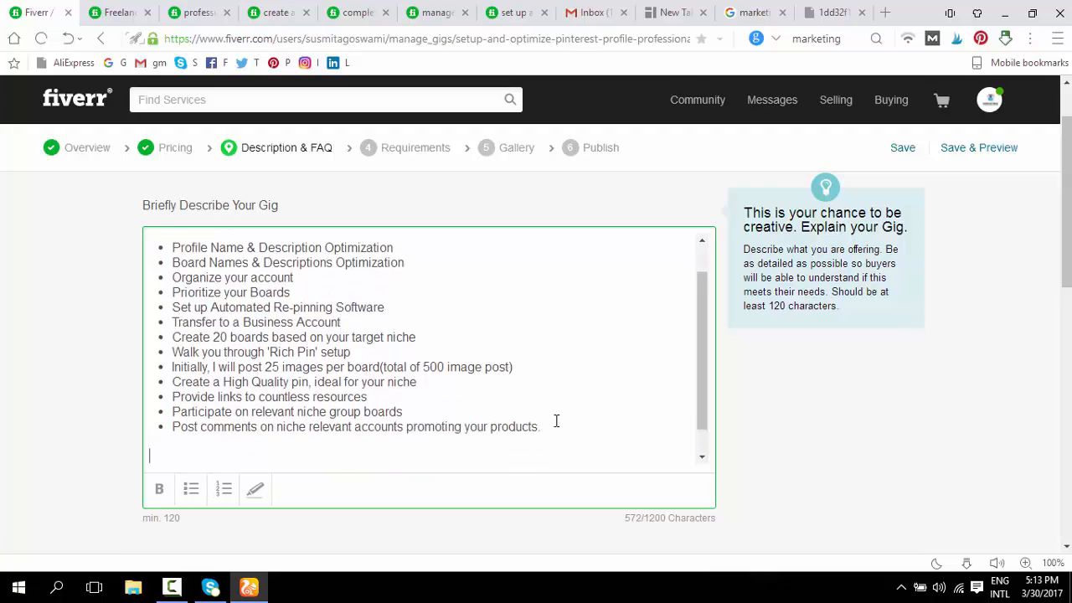
- Type the heading 'Why Choose me?' below the list, add a new line after it, and bold it
{"action": "type", "text": "Why Choose Me"}
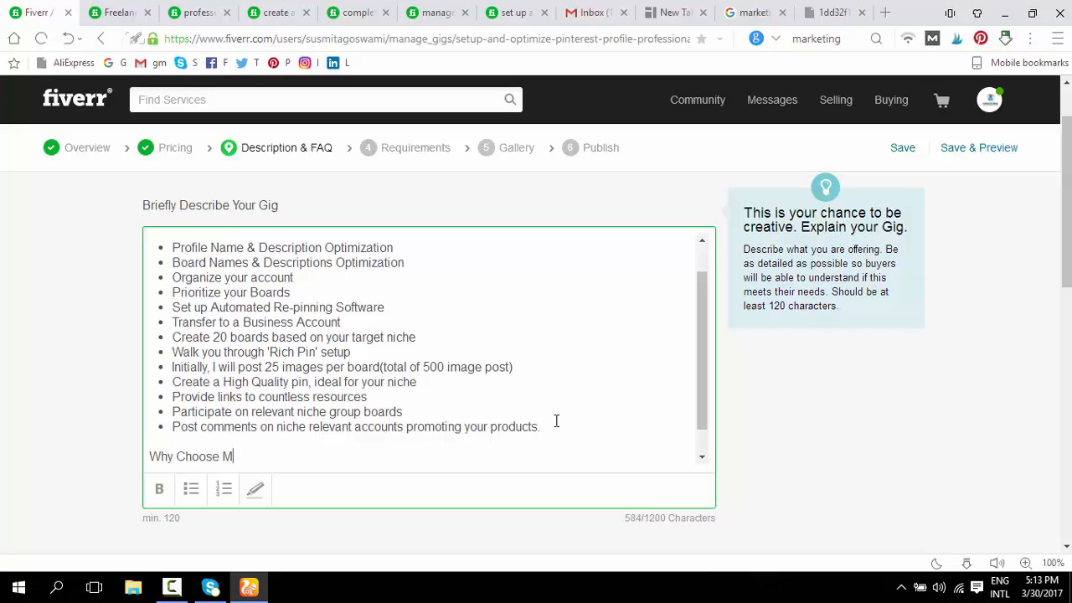
{"action": "key", "text": "BackSpace"}
{"action": "key", "text": "BackSpace"}
{"action": "type", "text": "me"}
{"action": "key", "text": "Return"}
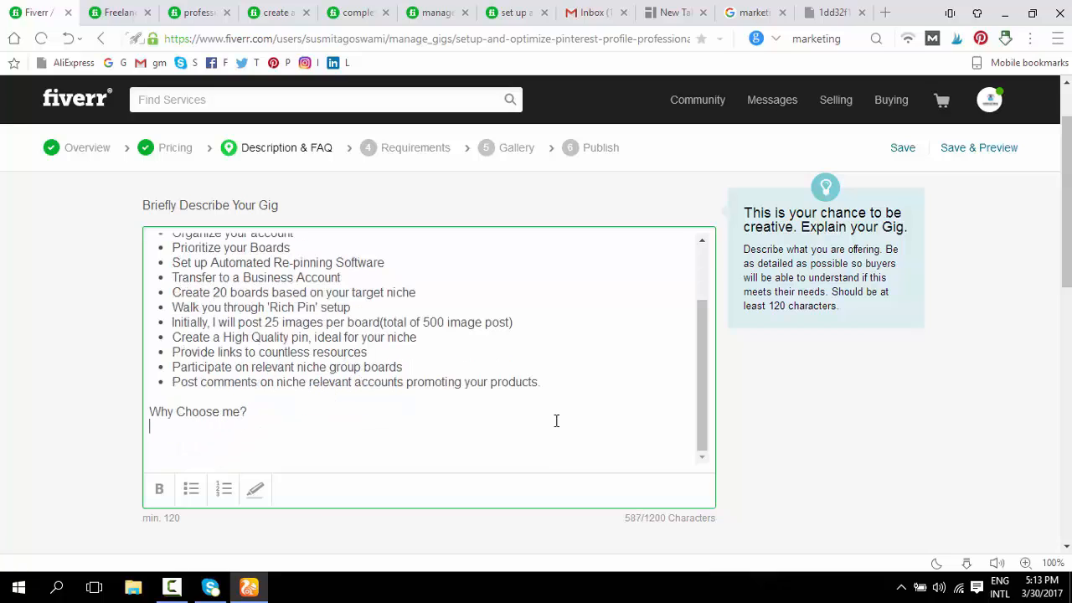
{"action": "left_click_drag", "start_coordinate": [275, 410], "coordinate": [149, 412]}
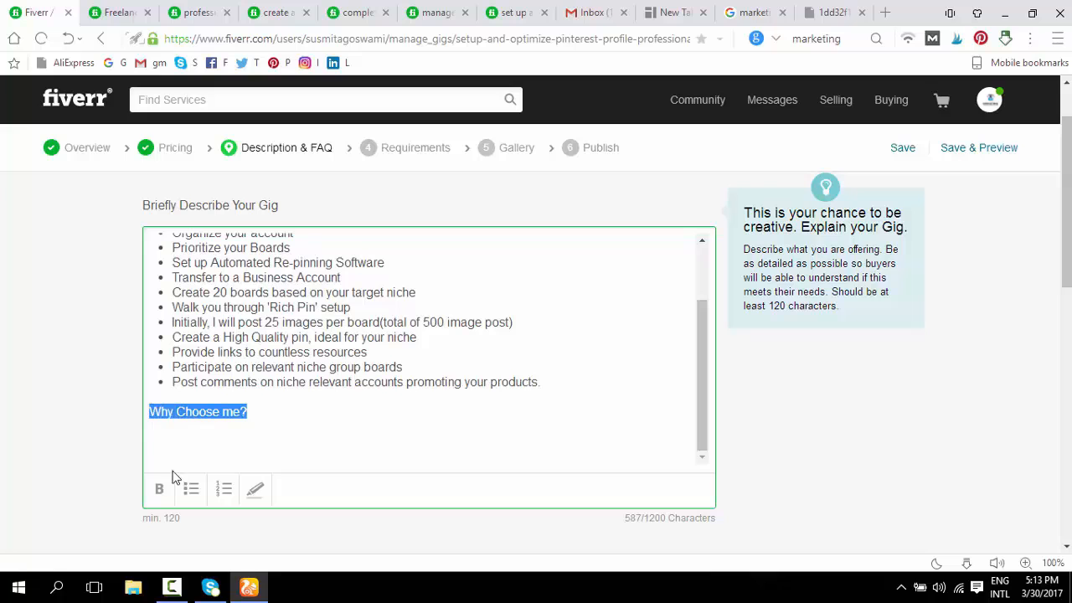
{"action": "left_click", "coordinate": [167, 489]}
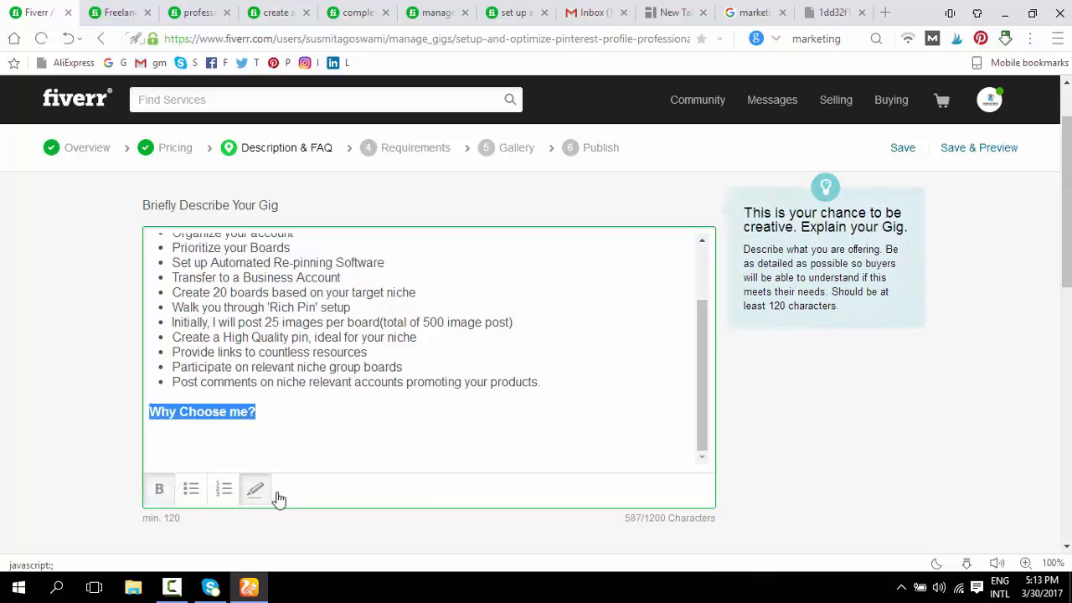
{"action": "left_click", "coordinate": [393, 431]}
{"action": "scroll", "coordinate": [392, 429], "scroll_direction": "up", "scroll_amount": 3}
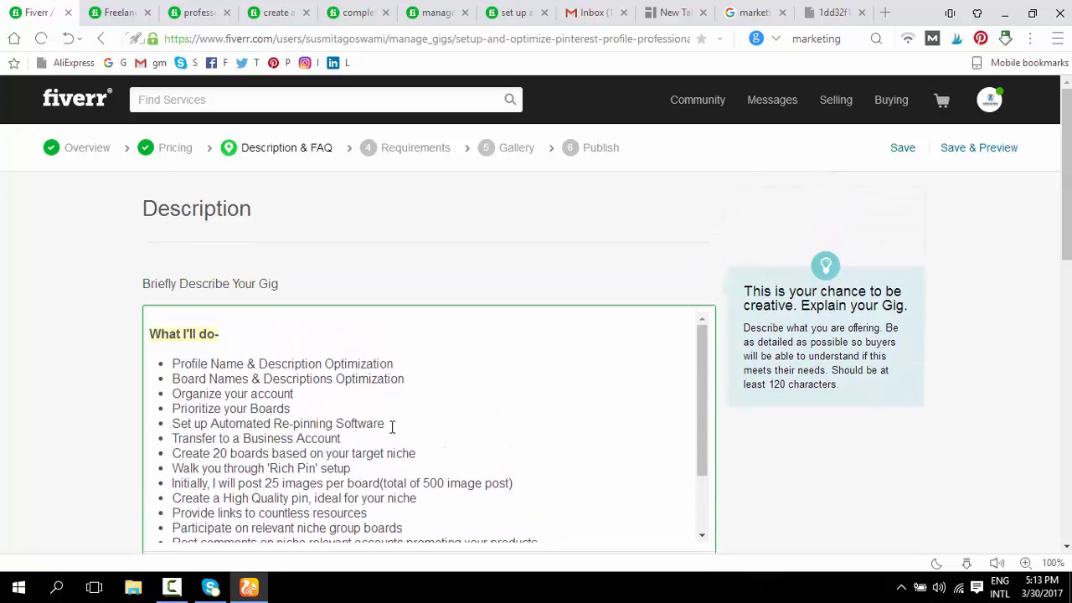
{"action": "scroll", "coordinate": [392, 427], "scroll_direction": "down", "scroll_amount": 5}
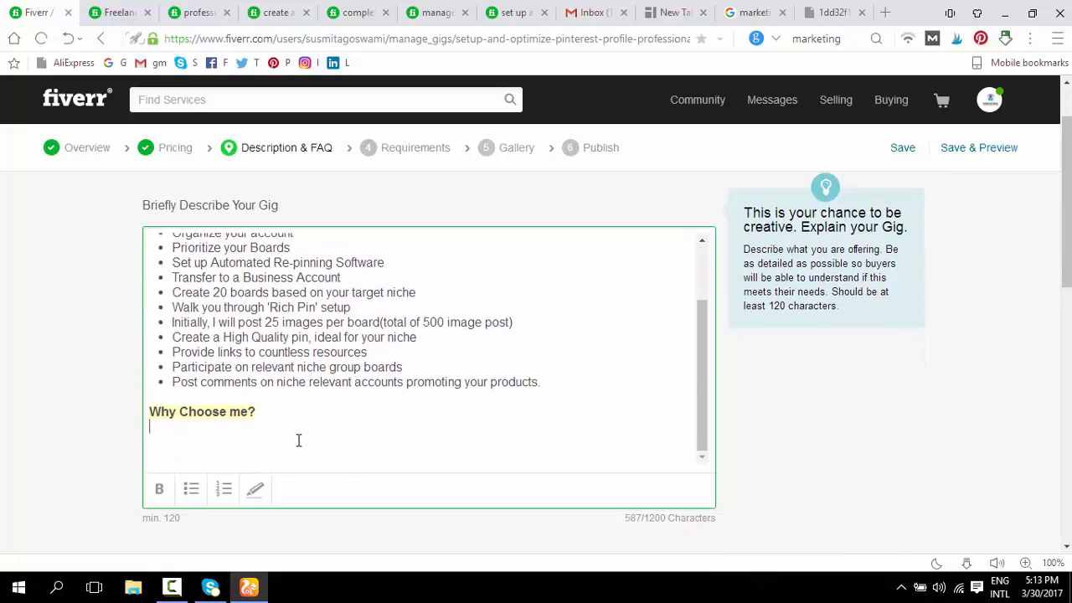
- Browse several competitor Pinterest gig pages for description ideas
{"action": "left_click", "coordinate": [275, 12]}
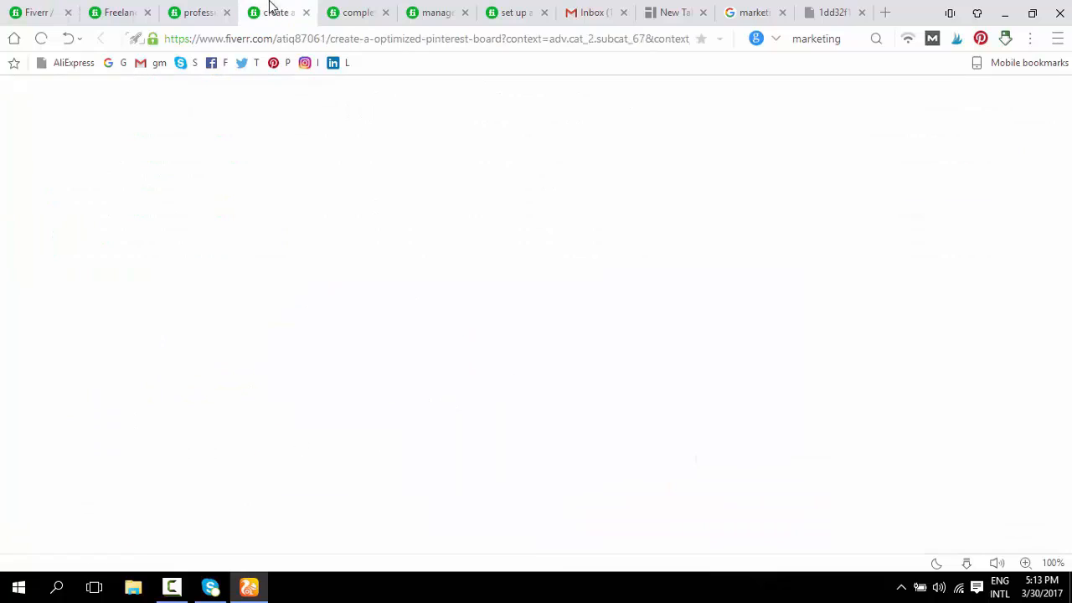
{"action": "scroll", "coordinate": [422, 380], "scroll_direction": "down", "scroll_amount": 4}
{"action": "scroll", "coordinate": [421, 380], "scroll_direction": "down", "scroll_amount": 15}
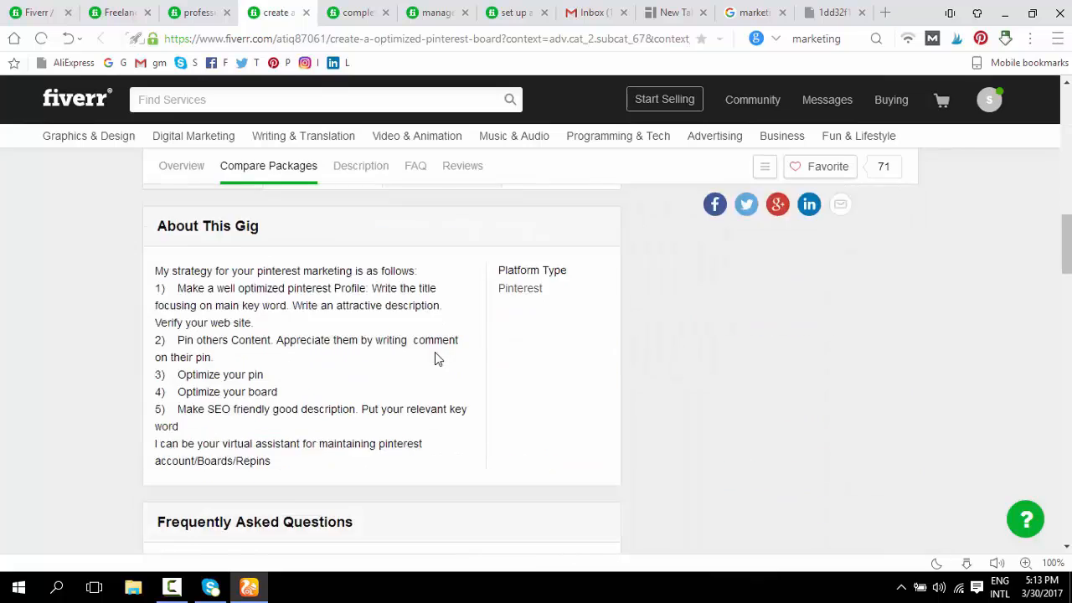
{"action": "scroll", "coordinate": [435, 352], "scroll_direction": "up", "scroll_amount": 3}
{"action": "scroll", "coordinate": [435, 358], "scroll_direction": "down", "scroll_amount": 1}
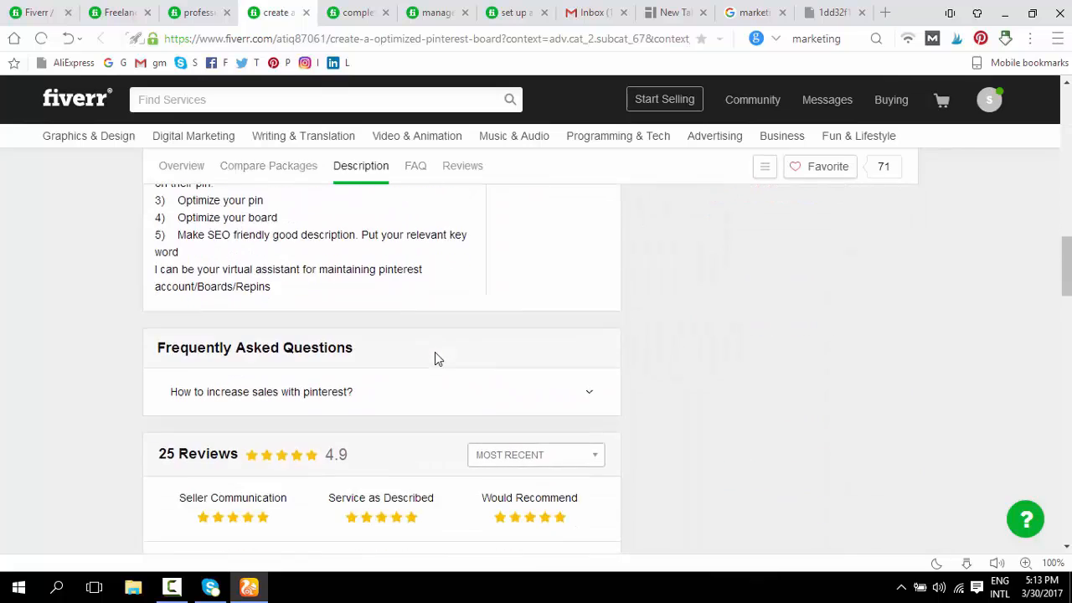
{"action": "scroll", "coordinate": [435, 359], "scroll_direction": "up", "scroll_amount": 1}
{"action": "left_click", "coordinate": [199, 12]}
{"action": "scroll", "coordinate": [326, 282], "scroll_direction": "down", "scroll_amount": 4}
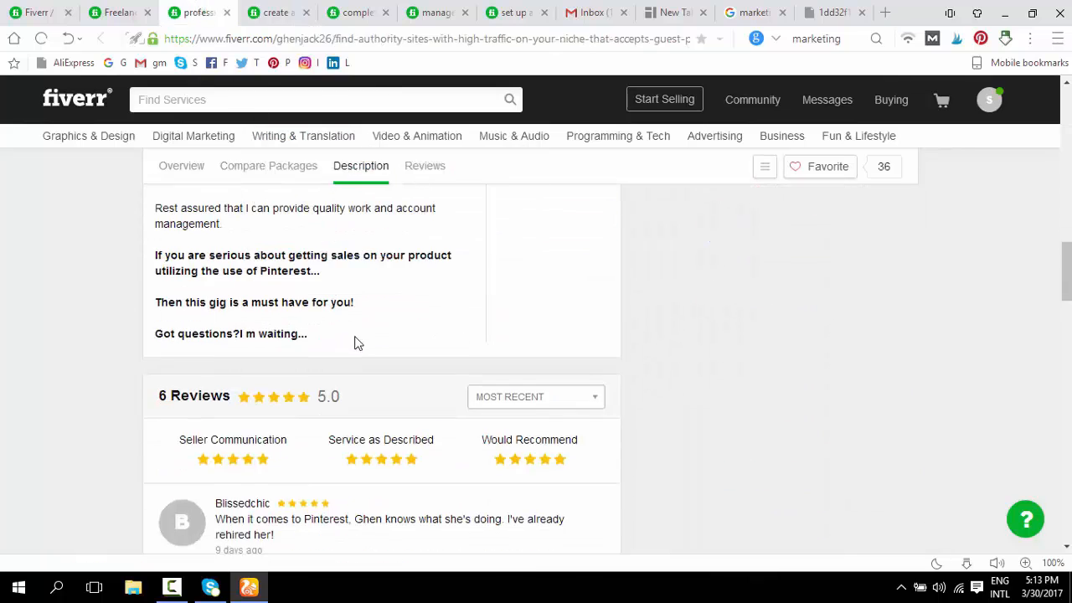
{"action": "scroll", "coordinate": [358, 343], "scroll_direction": "up", "scroll_amount": 1}
{"action": "scroll", "coordinate": [359, 344], "scroll_direction": "up", "scroll_amount": 2}
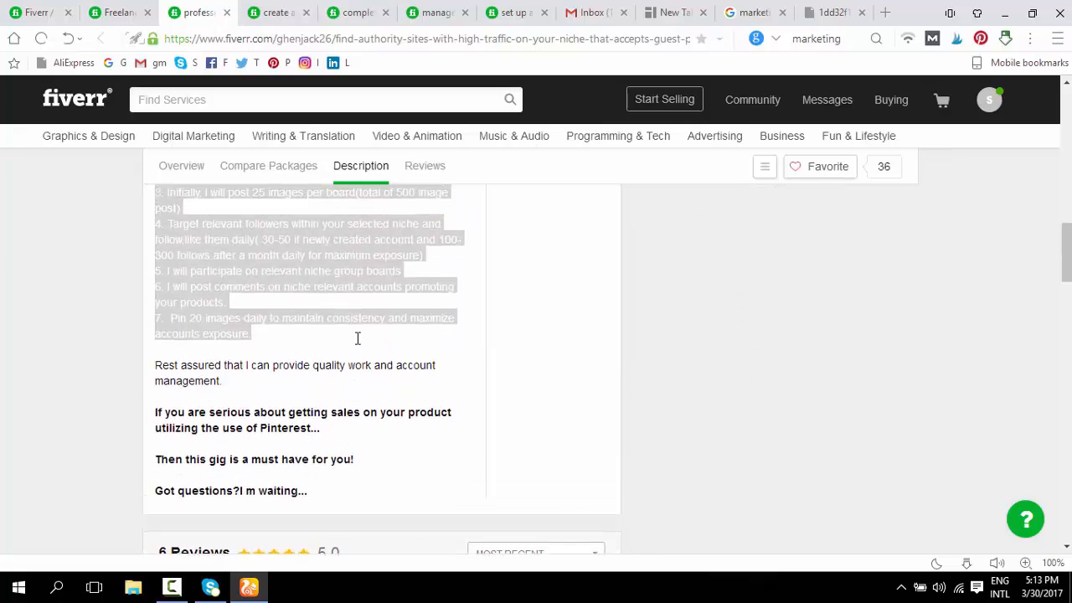
{"action": "left_click", "coordinate": [465, 346]}
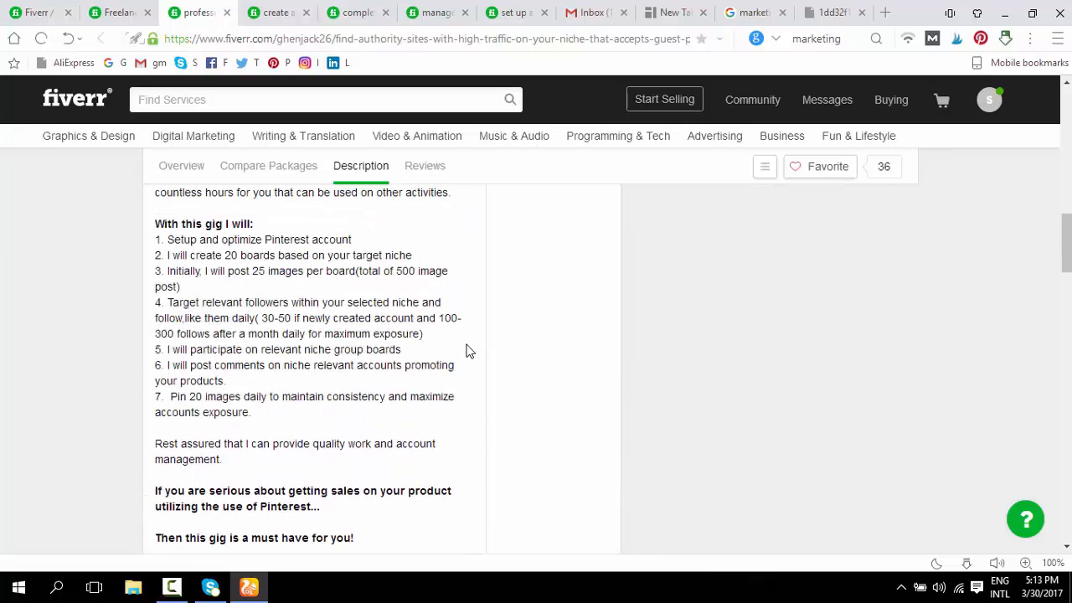
{"action": "scroll", "coordinate": [445, 394], "scroll_direction": "down", "scroll_amount": 1}
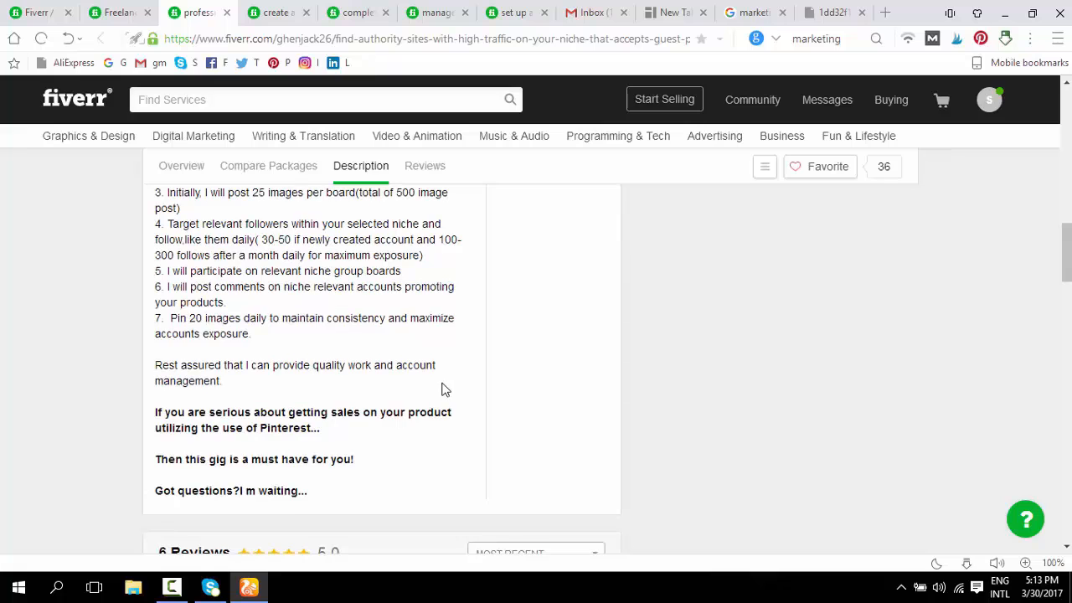
{"action": "scroll", "coordinate": [445, 404], "scroll_direction": "up", "scroll_amount": 3}
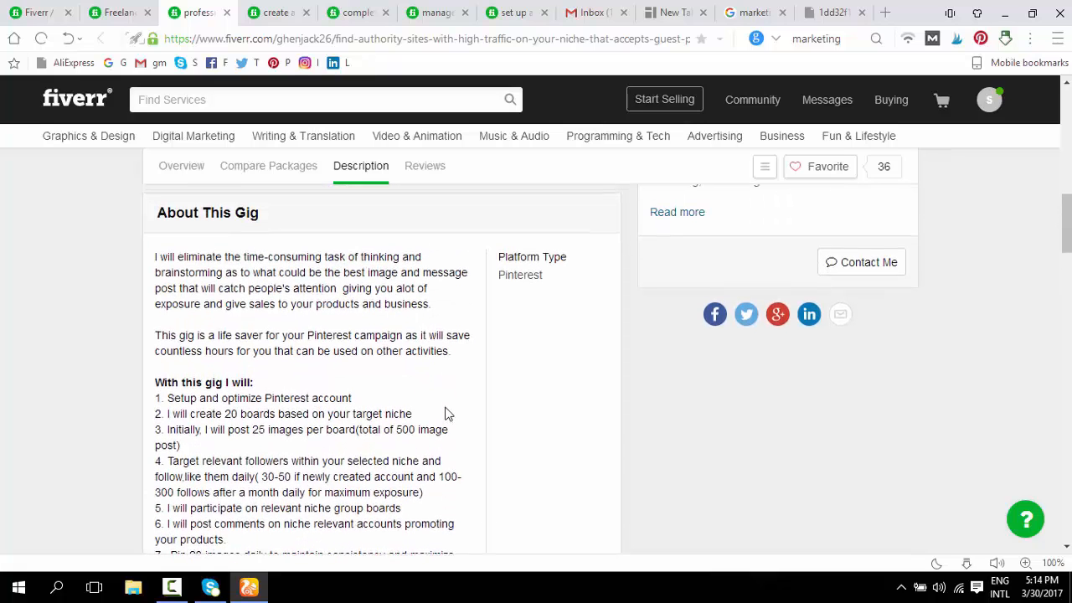
{"action": "scroll", "coordinate": [444, 411], "scroll_direction": "up", "scroll_amount": 1}
- Review the Pinterest profile promotion gig and try selecting its question-and-answer text
{"action": "left_click", "coordinate": [442, 13]}
{"action": "scroll", "coordinate": [459, 326], "scroll_direction": "up", "scroll_amount": 3}
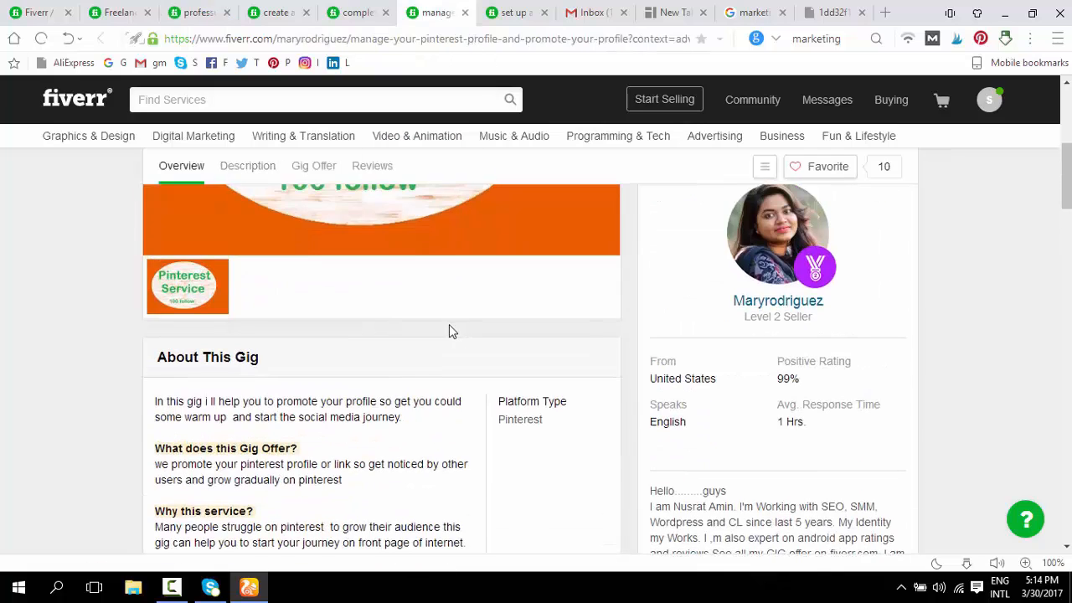
{"action": "scroll", "coordinate": [450, 330], "scroll_direction": "down", "scroll_amount": 2}
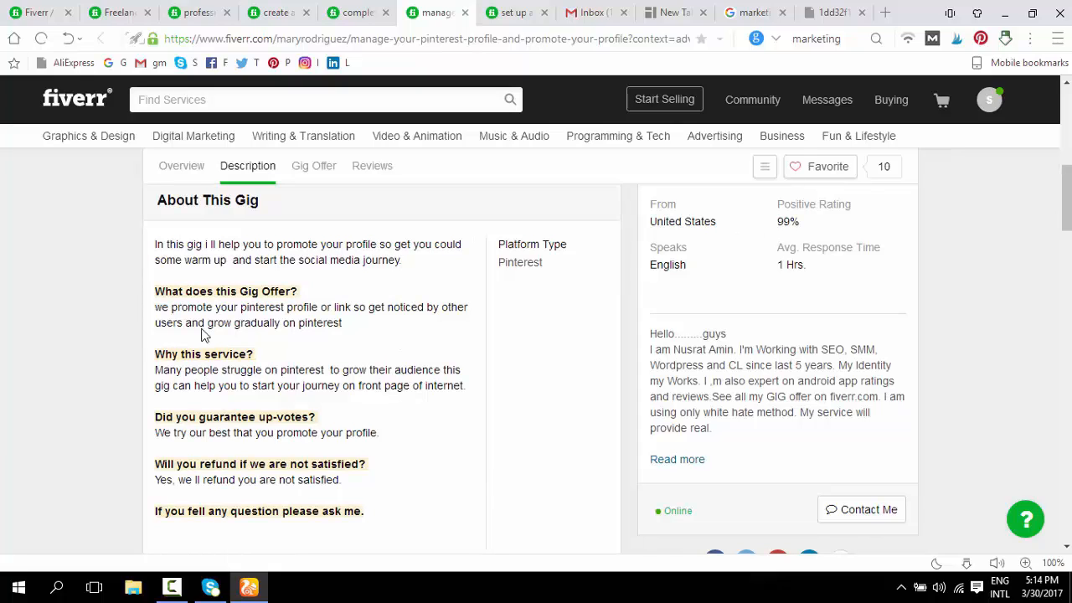
{"action": "left_click_drag", "start_coordinate": [156, 288], "coordinate": [377, 498]}
{"action": "left_click", "coordinate": [378, 497]}
{"action": "scroll", "coordinate": [385, 450], "scroll_direction": "down", "scroll_amount": 1}
{"action": "left_click_drag", "start_coordinate": [355, 411], "coordinate": [161, 294]}
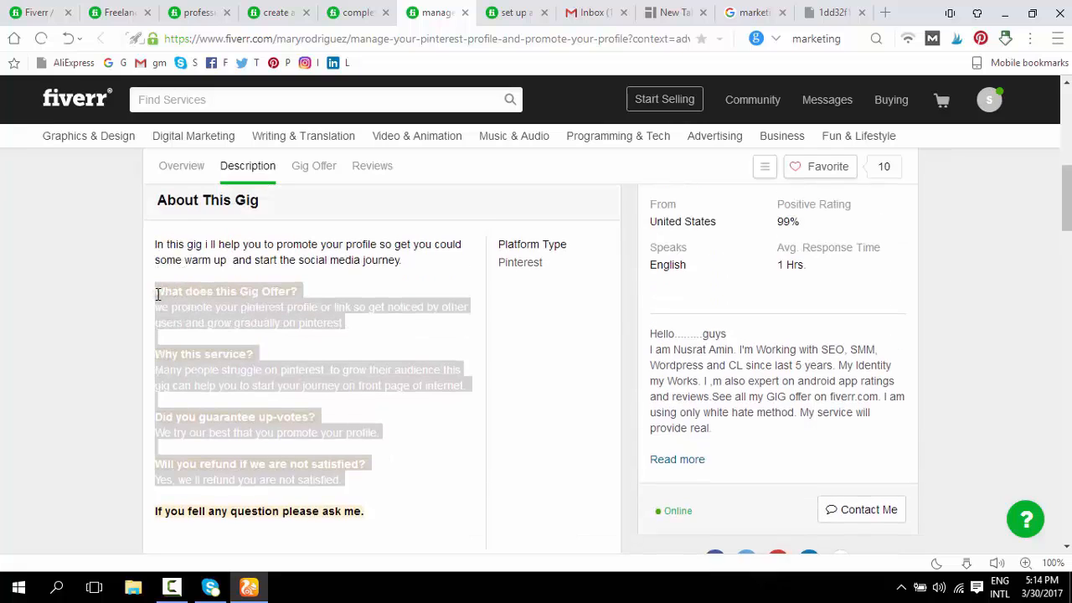
{"action": "scroll", "coordinate": [243, 310], "scroll_direction": "up", "scroll_amount": 1}
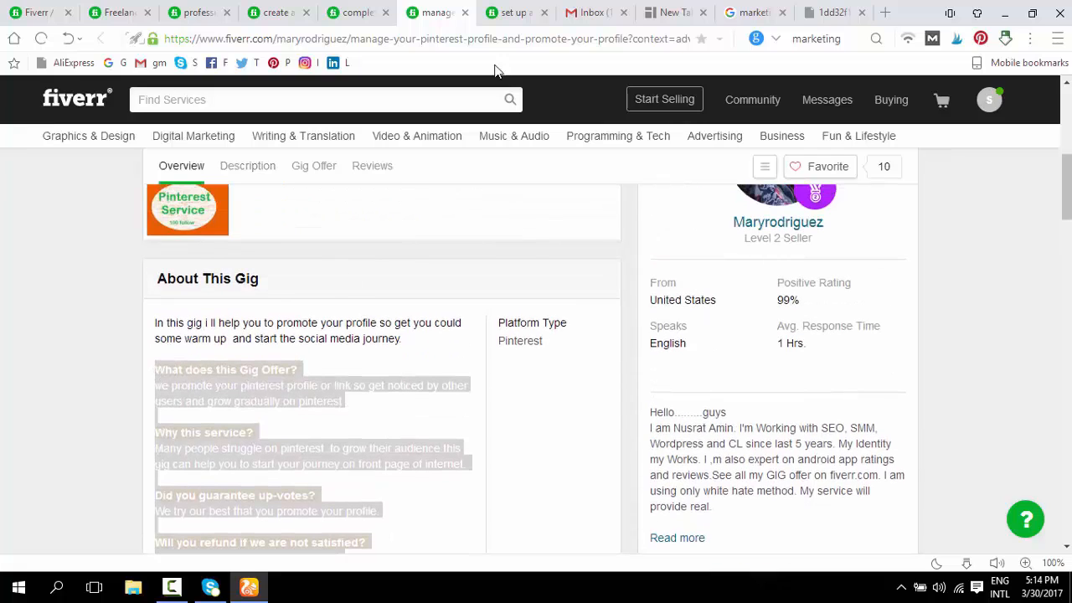
- Copy the monthly social management packages paragraph from the Pinterest boards setup gig
{"action": "left_click", "coordinate": [505, 11]}
{"action": "scroll", "coordinate": [452, 343], "scroll_direction": "down", "scroll_amount": 6}
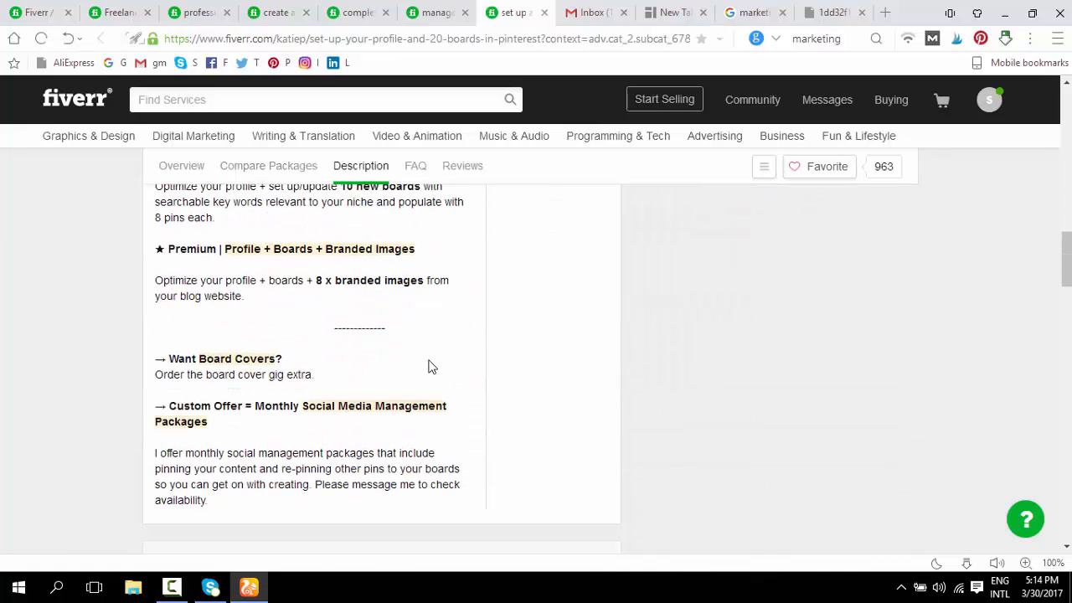
{"action": "scroll", "coordinate": [429, 367], "scroll_direction": "down", "scroll_amount": 1}
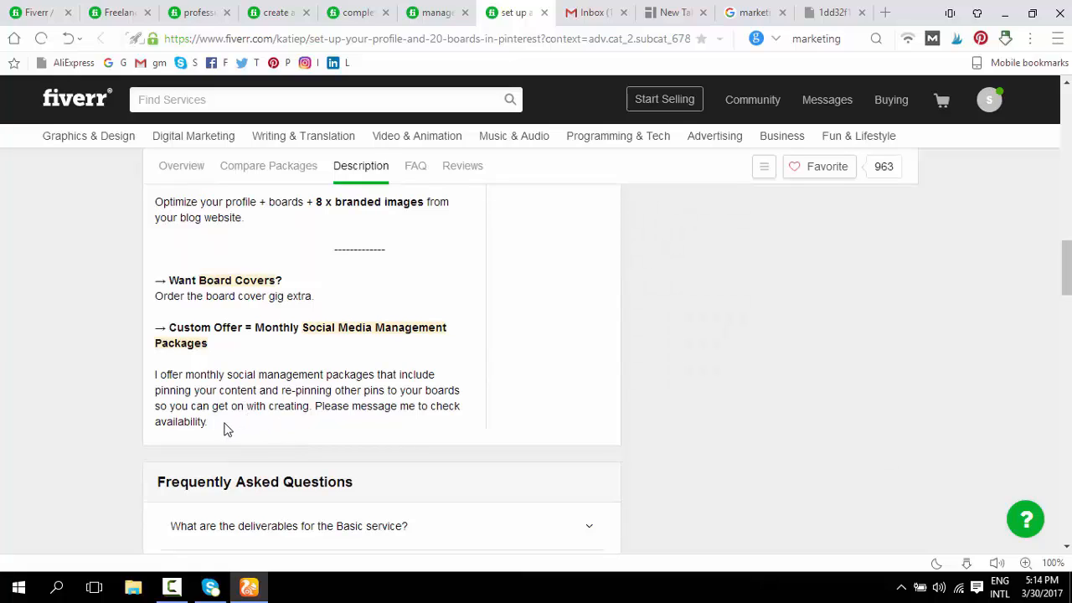
{"action": "left_click_drag", "start_coordinate": [223, 422], "coordinate": [154, 377]}
{"action": "key", "text": "ctrl+c"}
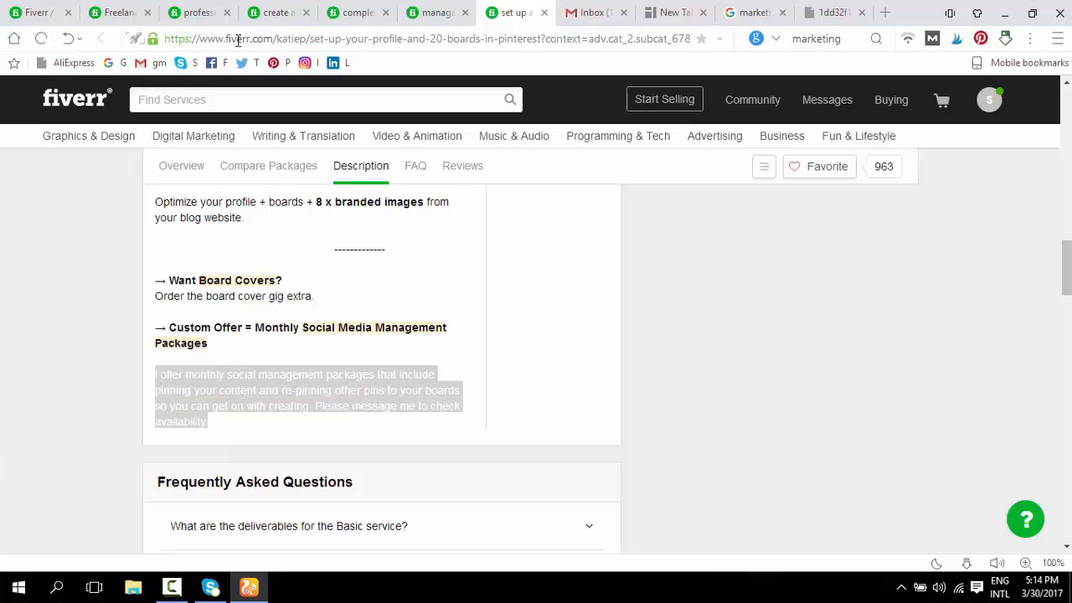
{"action": "left_click", "coordinate": [188, 12]}
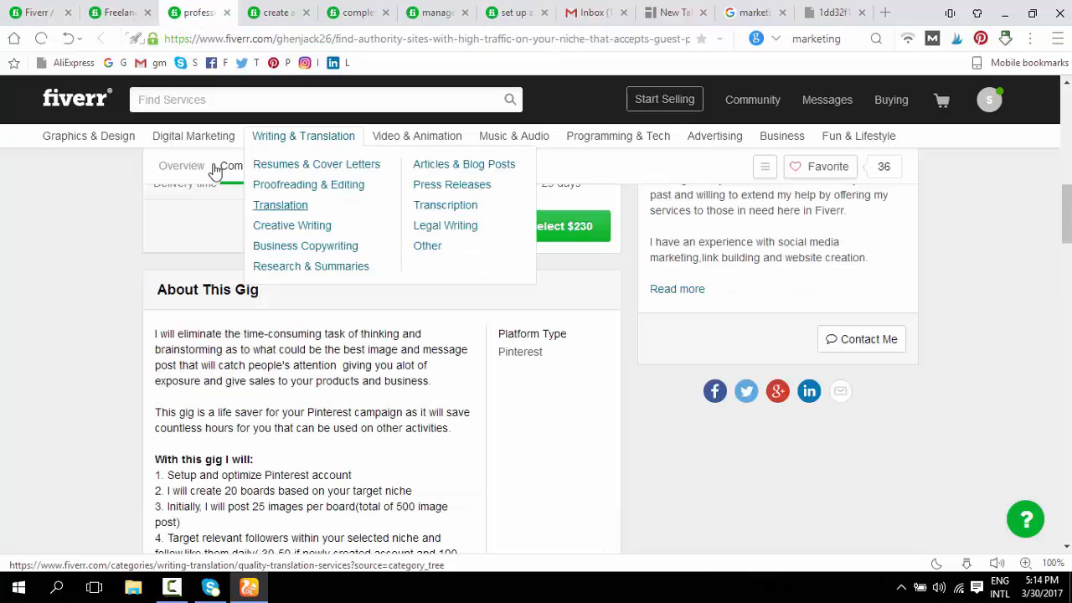
- Paste the copied packages paragraph on a new line above 'What I'll do-'
{"action": "left_click", "coordinate": [34, 12]}
{"action": "scroll", "coordinate": [214, 301], "scroll_direction": "up", "scroll_amount": 5}
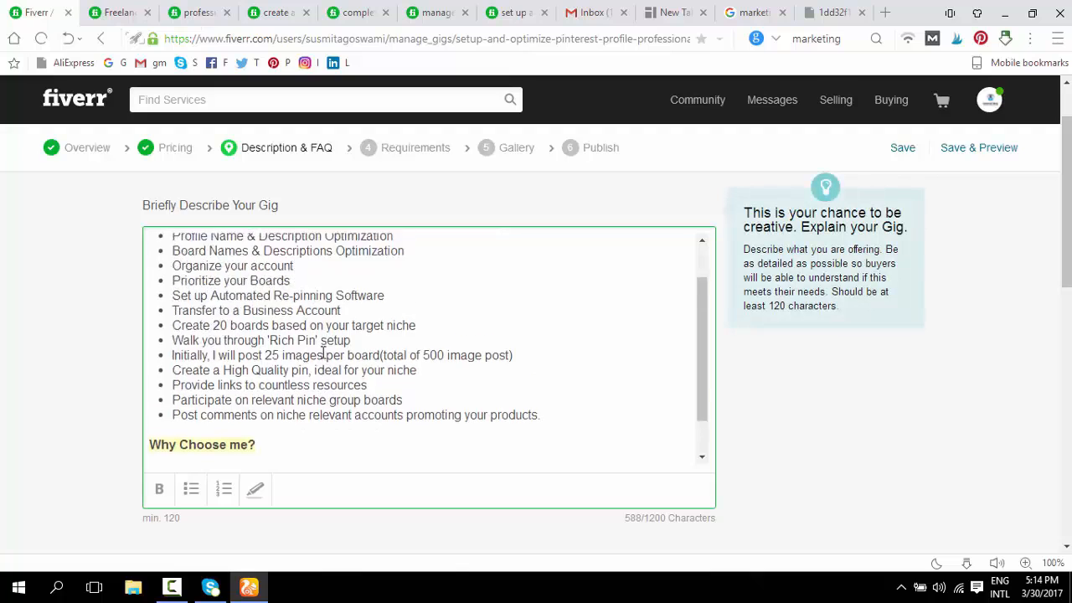
{"action": "left_click", "coordinate": [152, 318]}
{"action": "key", "text": "Return"}
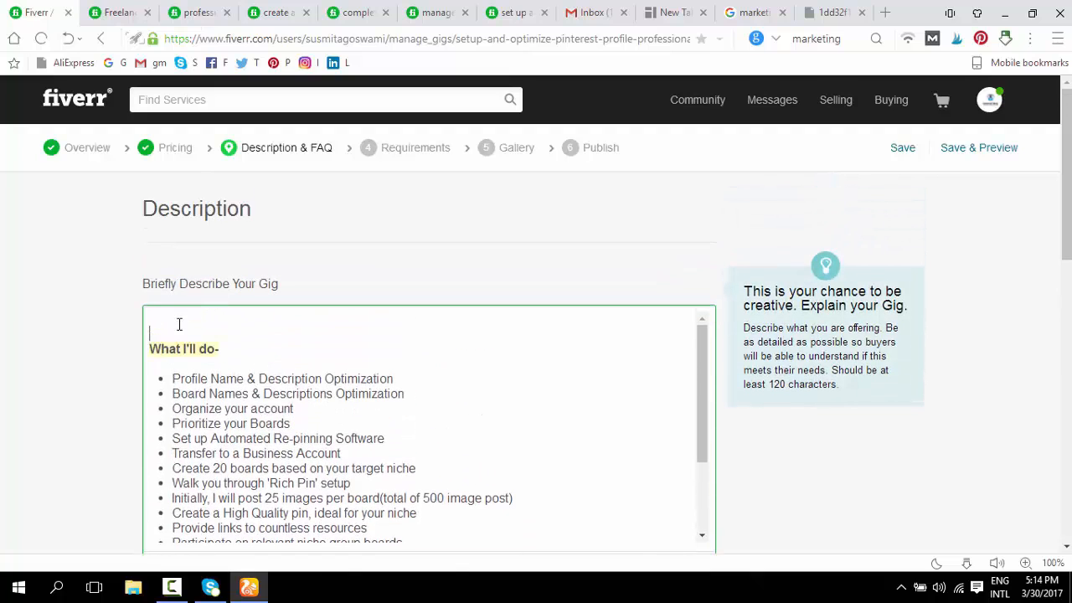
{"action": "key", "text": "ctrl+v"}
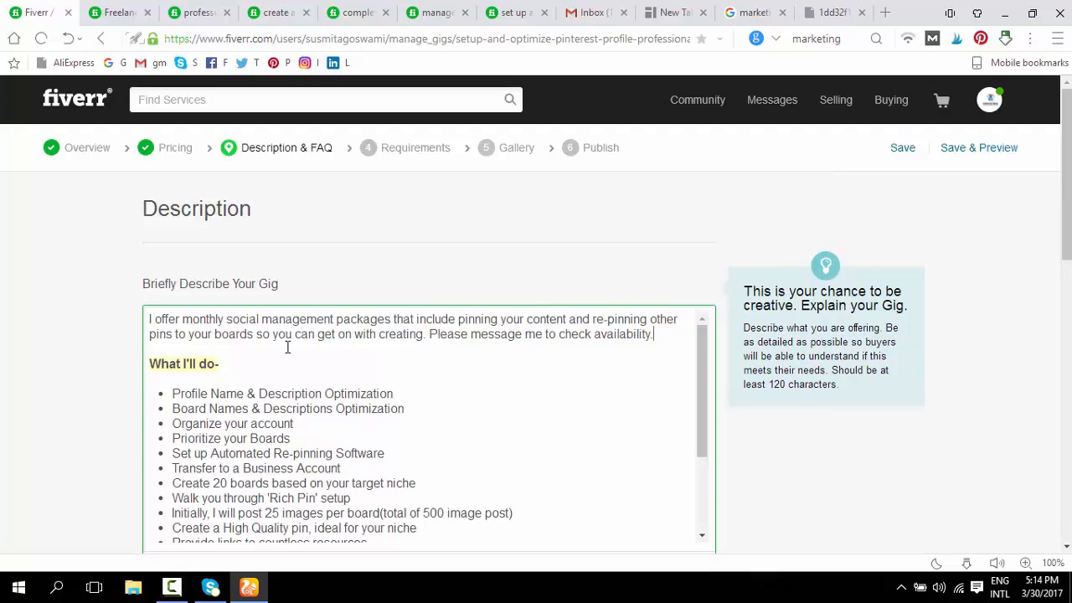
- Change 'monthly social' to 'pinterest profile' and delete the message-me-for-availability sentence
{"action": "left_click", "coordinate": [227, 323]}
{"action": "key", "text": "BackSpace"}
{"action": "key", "text": "BackSpace"}
{"action": "key", "text": "BackSpace"}
{"action": "key", "text": "BackSpace"}
{"action": "key", "text": "BackSpace"}
{"action": "key", "text": "BackSpace"}
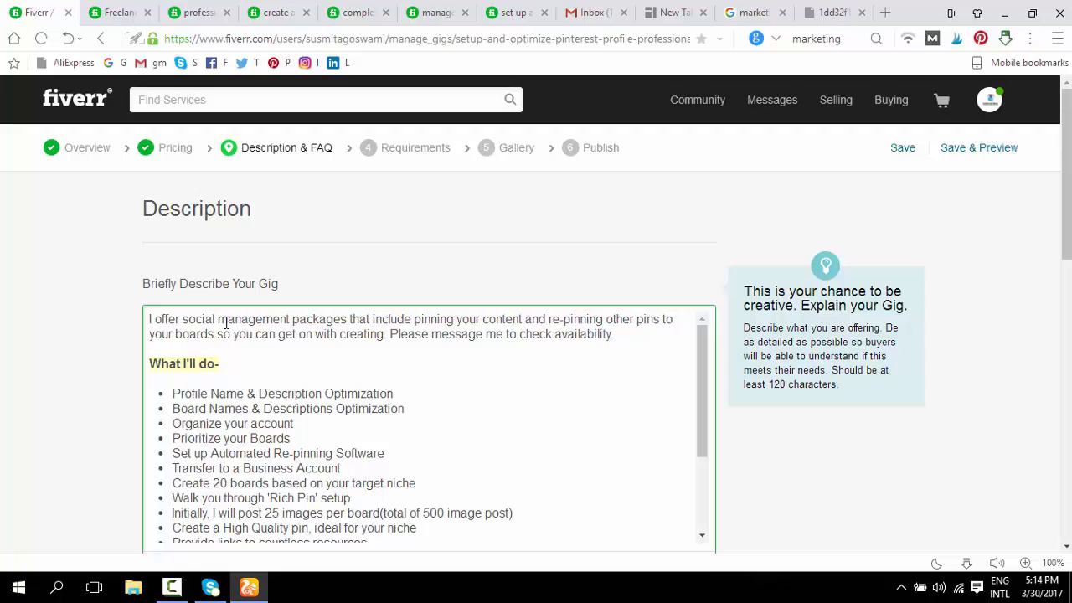
{"action": "type", "text": "pinteres"}
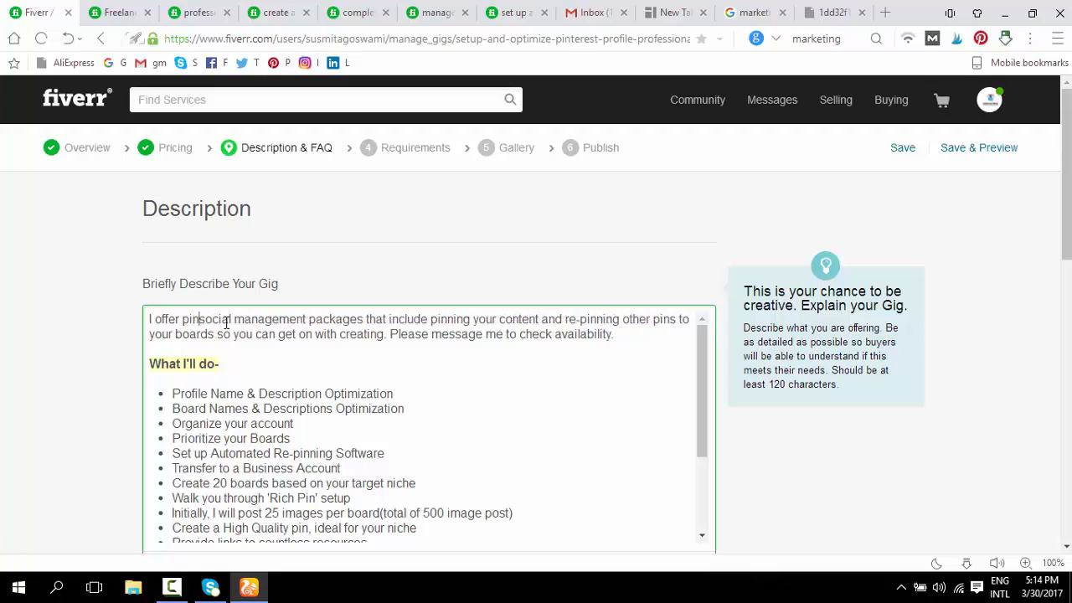
{"action": "type", "text": "t "}
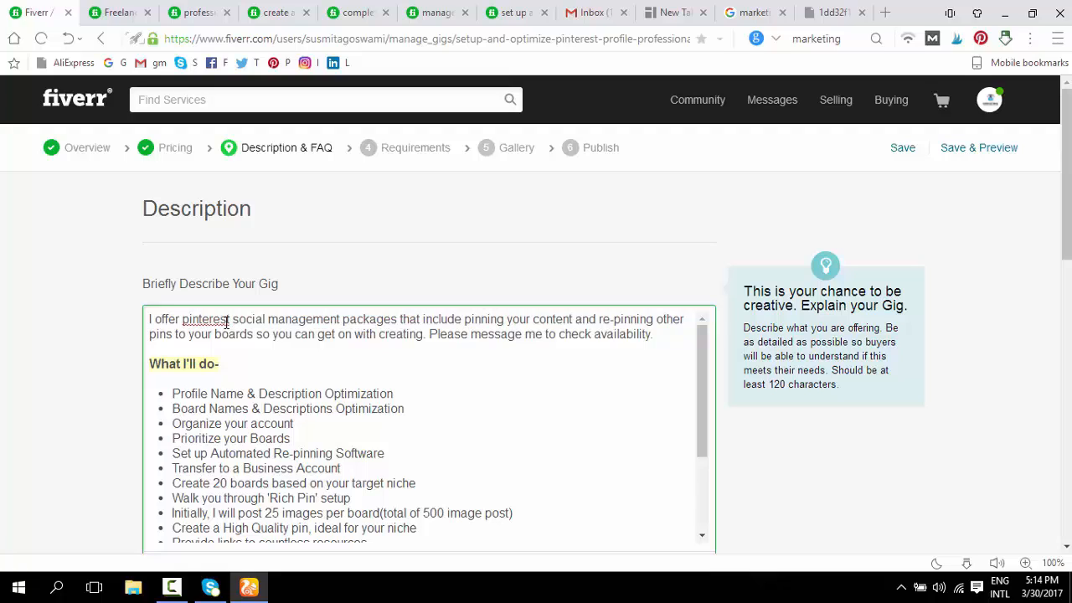
{"action": "type", "text": "profile"}
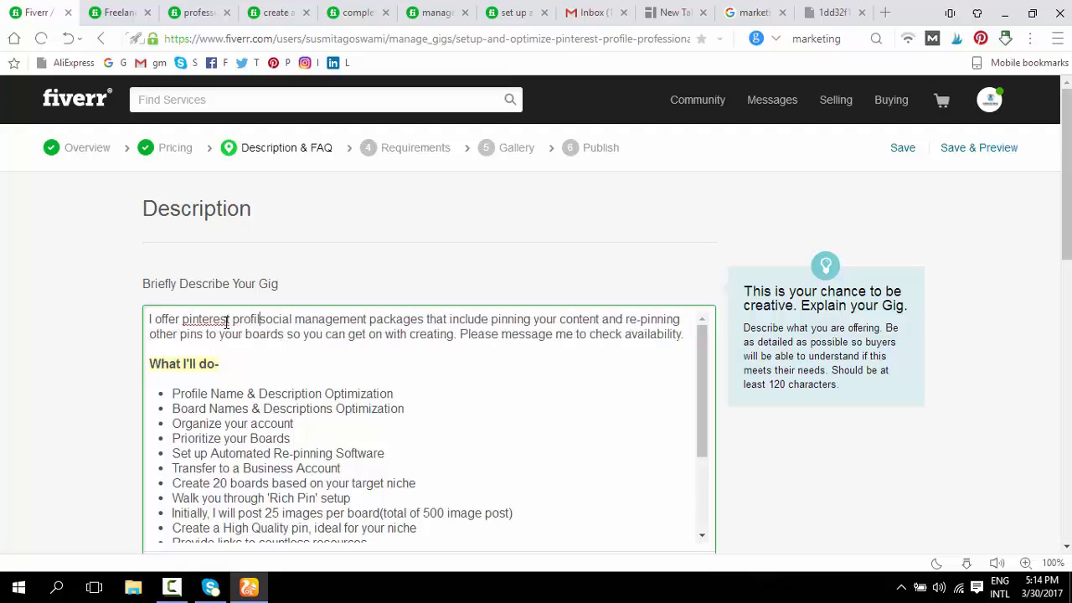
{"action": "left_click", "coordinate": [301, 319]}
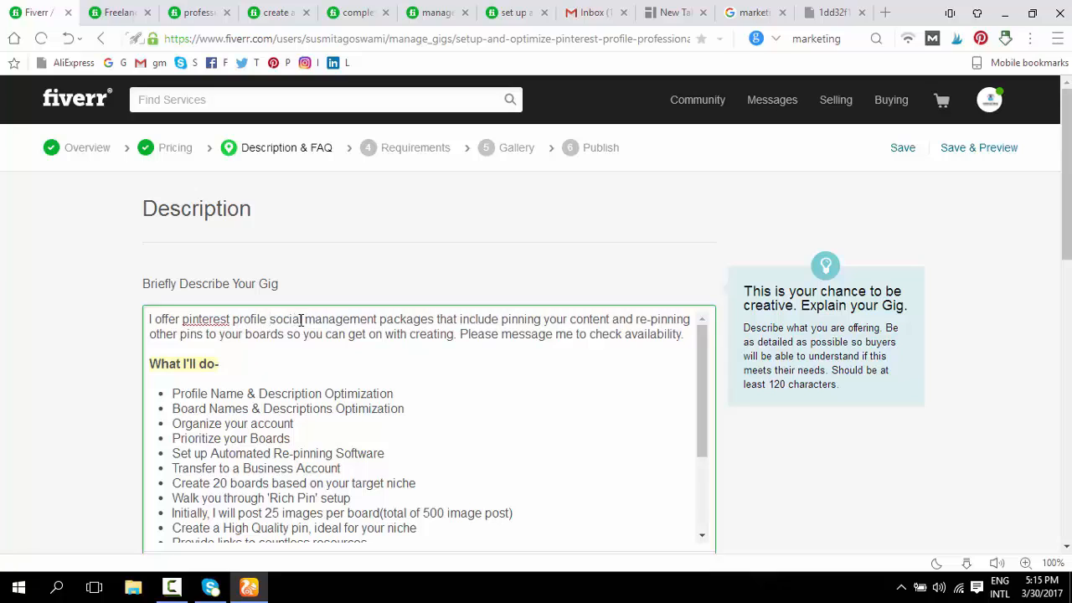
{"action": "key", "text": "BackSpace"}
{"action": "key", "text": "BackSpace"}
{"action": "key", "text": "BackSpace"}
{"action": "key", "text": "BackSpace"}
{"action": "key", "text": "BackSpace"}
{"action": "key", "text": "BackSpace"}
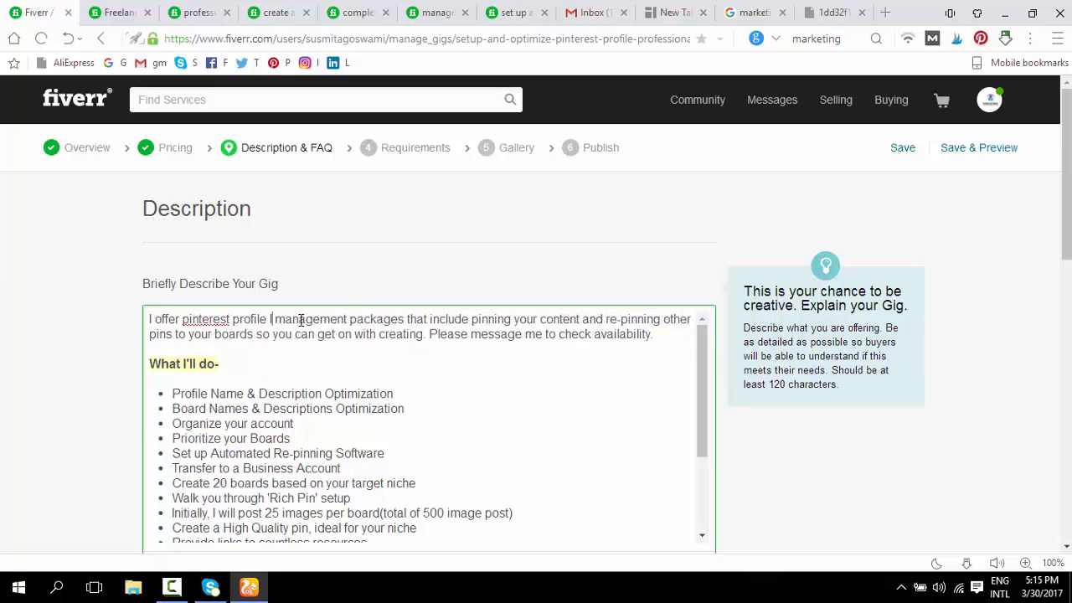
{"action": "key", "text": "Delete"}
{"action": "key", "text": "BackSpace"}
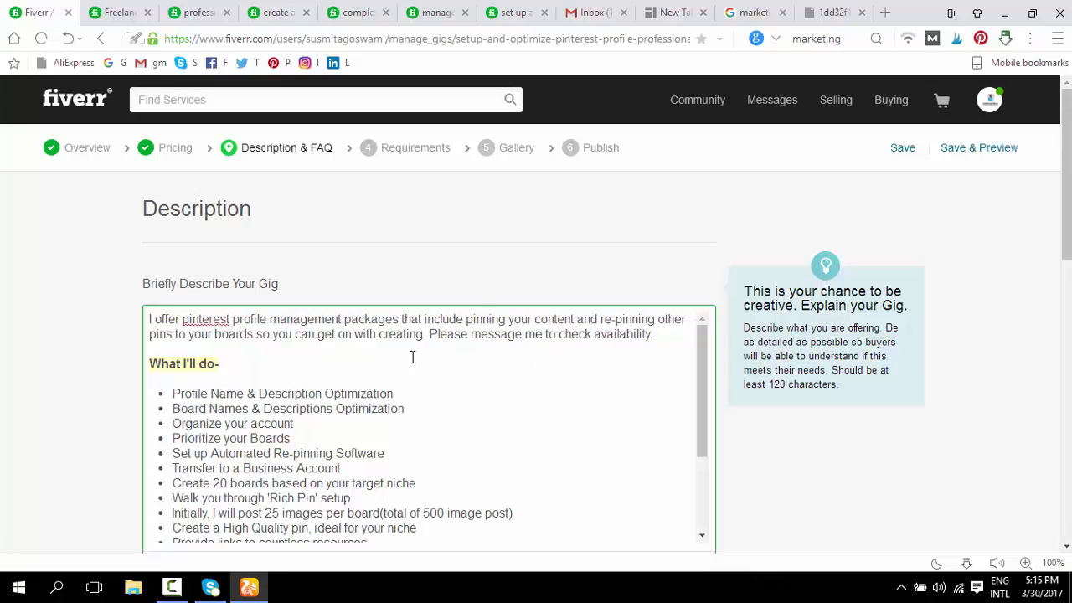
{"action": "left_click_drag", "start_coordinate": [429, 334], "coordinate": [653, 337]}
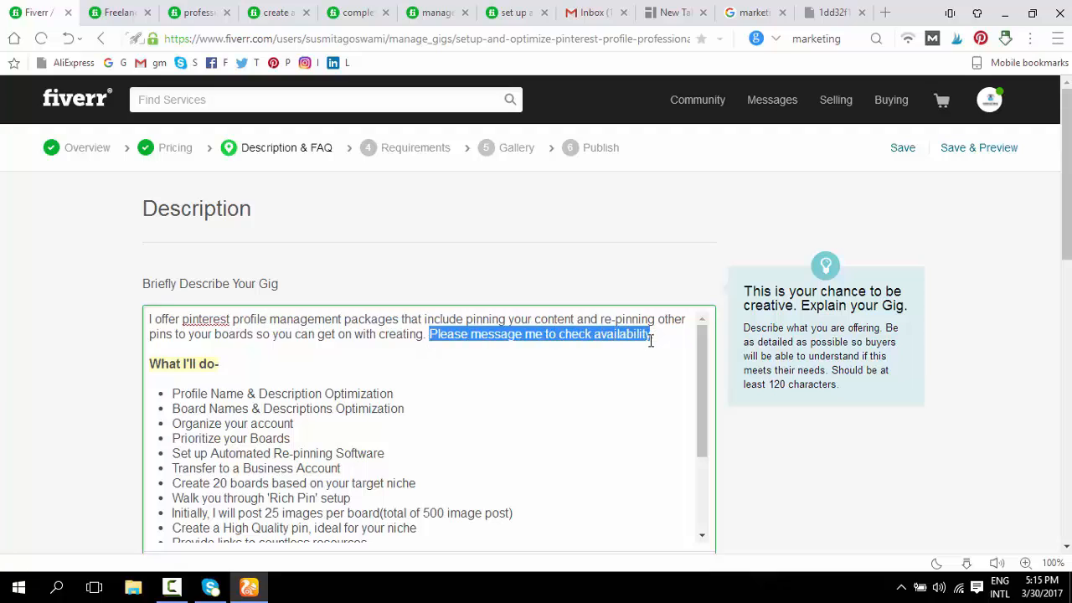
{"action": "key", "text": "BackSpace"}
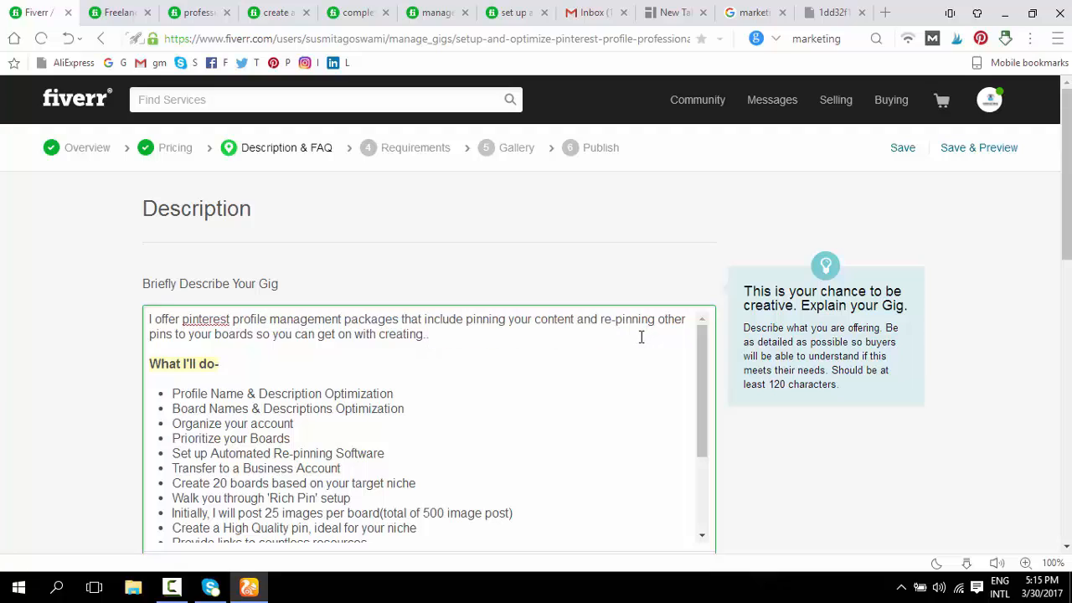
{"action": "scroll", "coordinate": [474, 388], "scroll_direction": "down", "scroll_amount": 1}
- Add an empty line beneath the 'Why Choose me?' heading
{"action": "scroll", "coordinate": [474, 388], "scroll_direction": "down", "scroll_amount": 1}
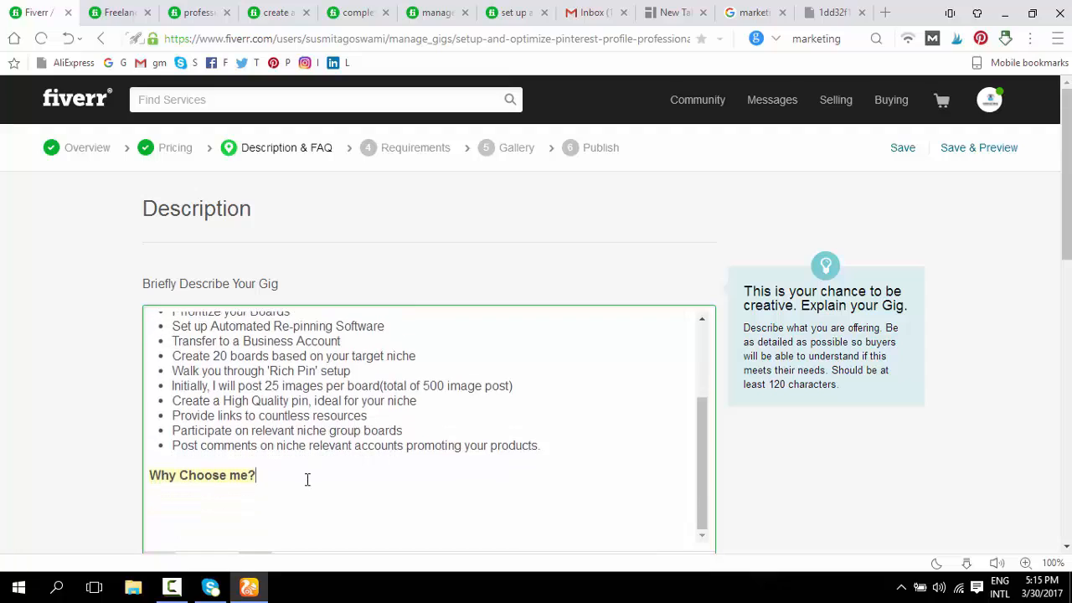
{"action": "left_click", "coordinate": [306, 478]}
{"action": "key", "text": "Return"}
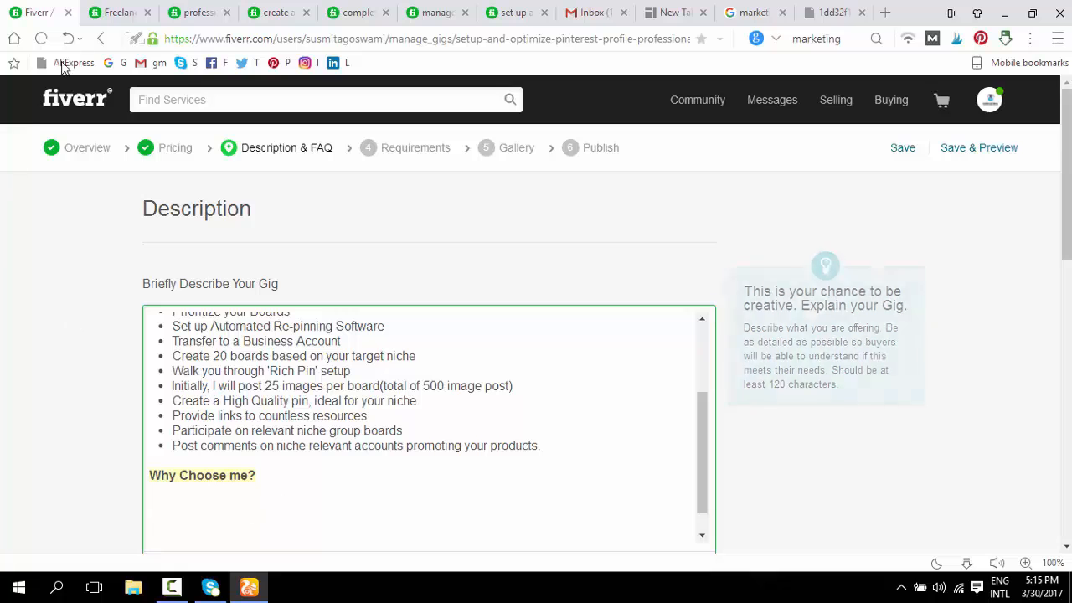
- Copy 'I can provide quality work and account management' from the other Pinterest gig
{"action": "left_click", "coordinate": [198, 12]}
{"action": "scroll", "coordinate": [260, 452], "scroll_direction": "down", "scroll_amount": 4}
{"action": "scroll", "coordinate": [267, 396], "scroll_direction": "down", "scroll_amount": 2}
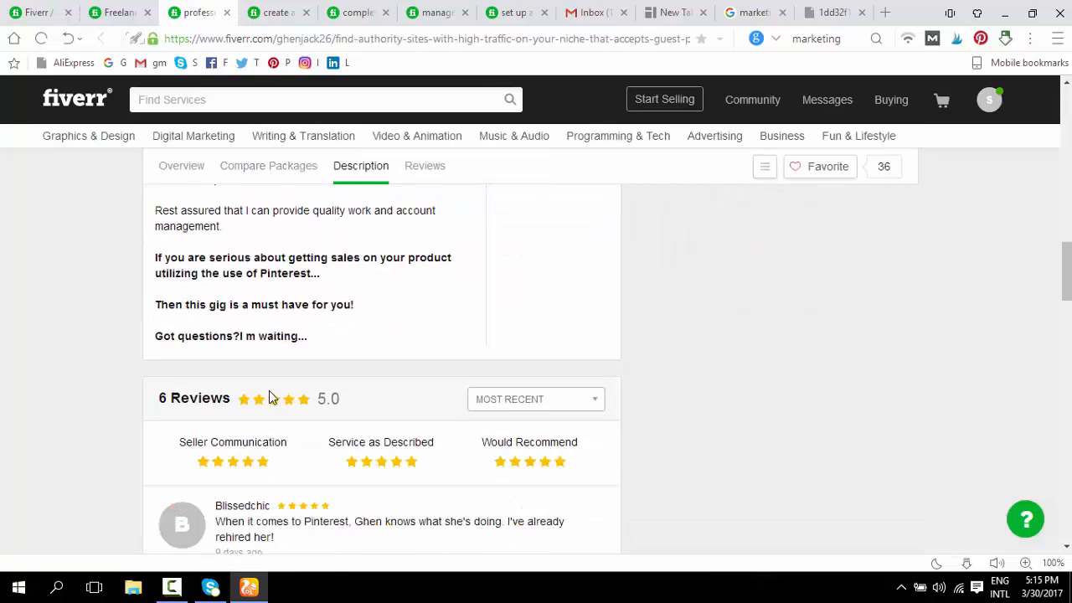
{"action": "scroll", "coordinate": [276, 397], "scroll_direction": "up", "scroll_amount": 2}
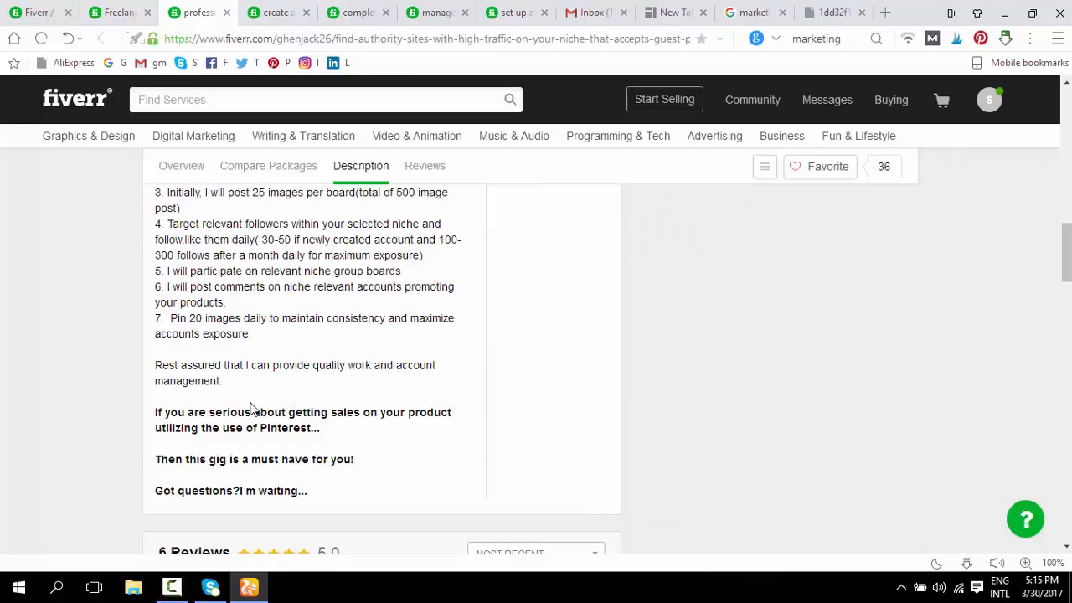
{"action": "left_click_drag", "start_coordinate": [248, 365], "coordinate": [284, 379]}
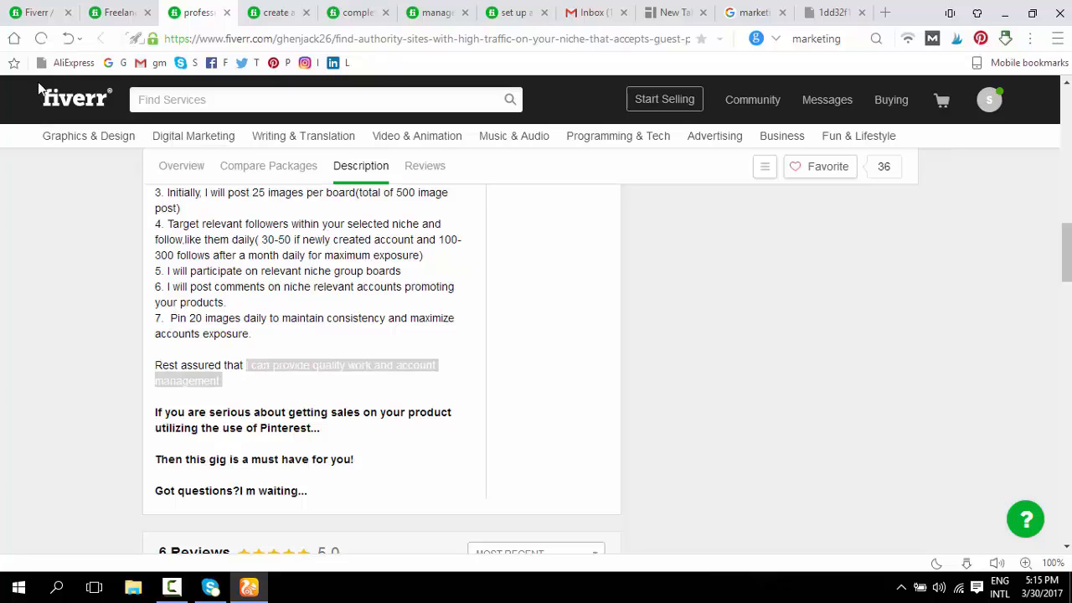
{"action": "right_click", "coordinate": [285, 361]}
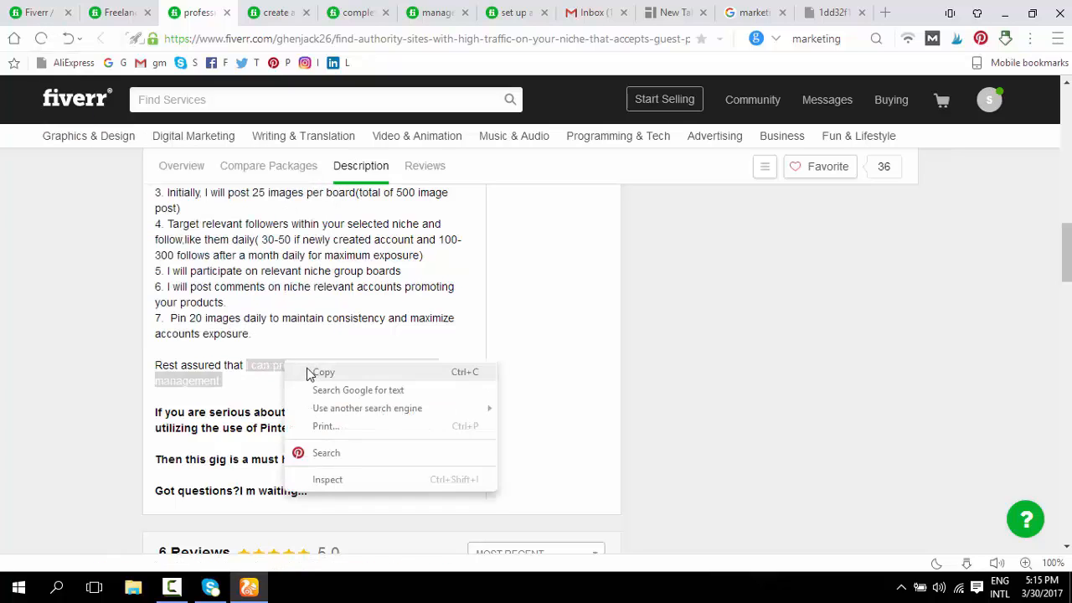
{"action": "left_click", "coordinate": [307, 370]}
{"action": "key", "text": "ctrl+1"}
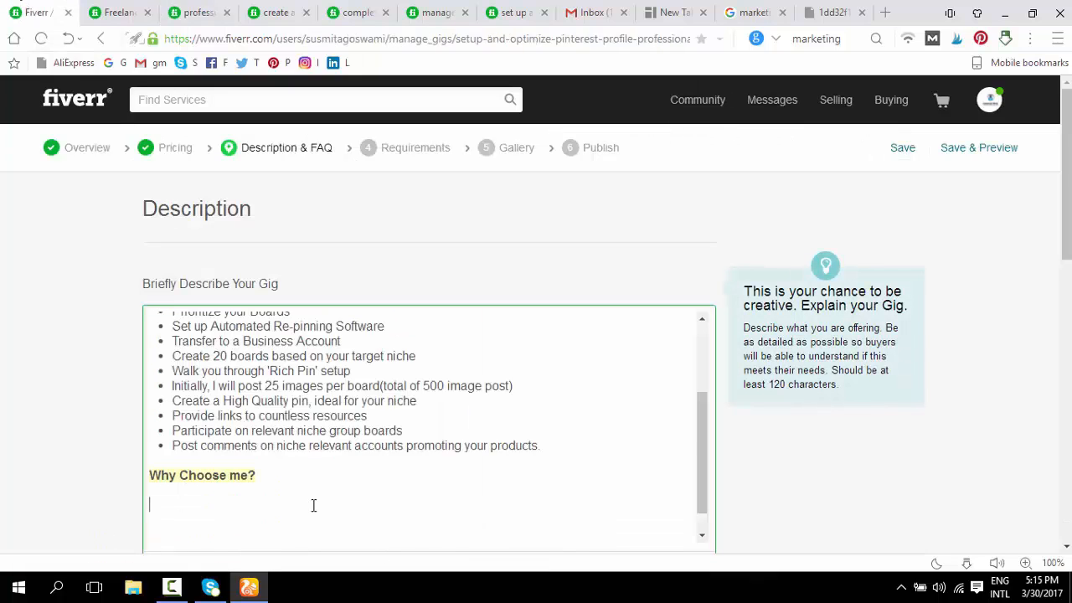
- Paste the quality-work sentence under 'Why Choose me?', remove extra blank lines, and type 'Note:' below
{"action": "key", "text": "ctrl+v"}
{"action": "scroll", "coordinate": [348, 434], "scroll_direction": "up", "scroll_amount": 2}
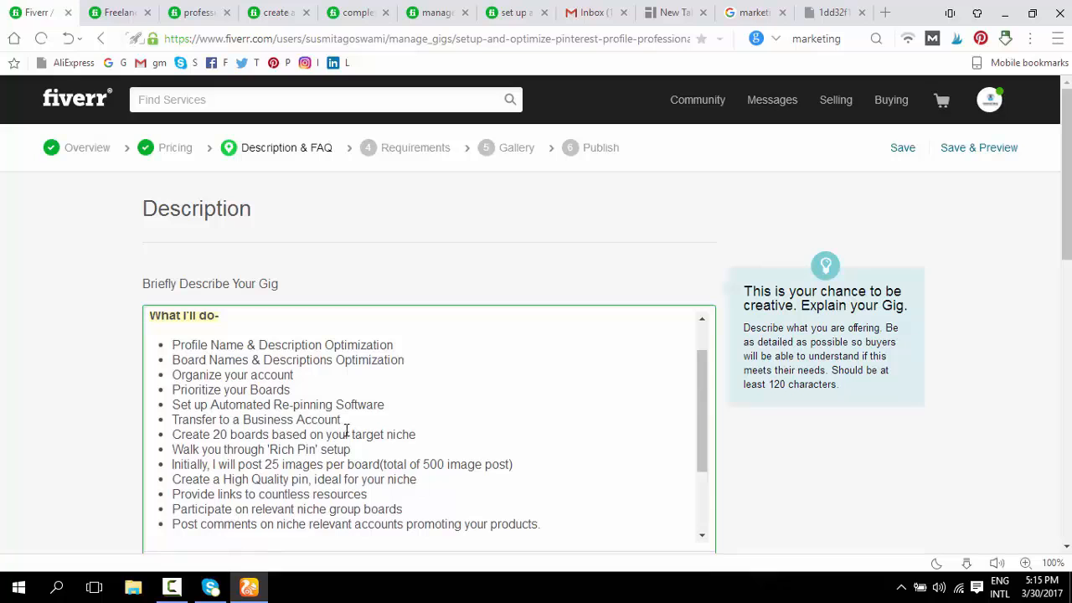
{"action": "scroll", "coordinate": [345, 433], "scroll_direction": "down", "scroll_amount": 2}
{"action": "scroll", "coordinate": [347, 431], "scroll_direction": "down", "scroll_amount": 1}
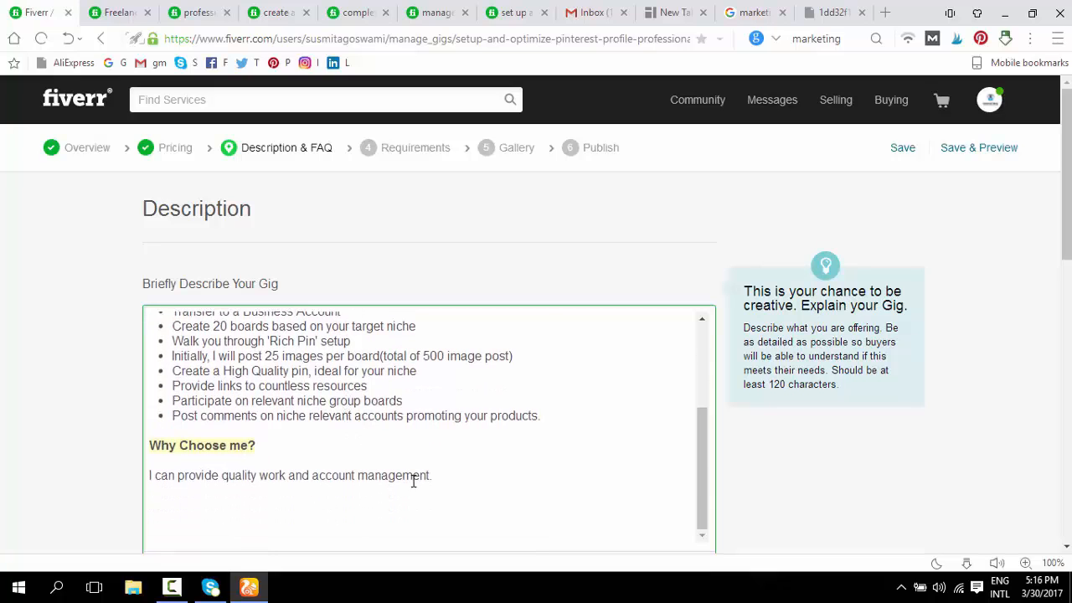
{"action": "key", "text": "Return"}
{"action": "scroll", "coordinate": [505, 408], "scroll_direction": "down", "scroll_amount": 5}
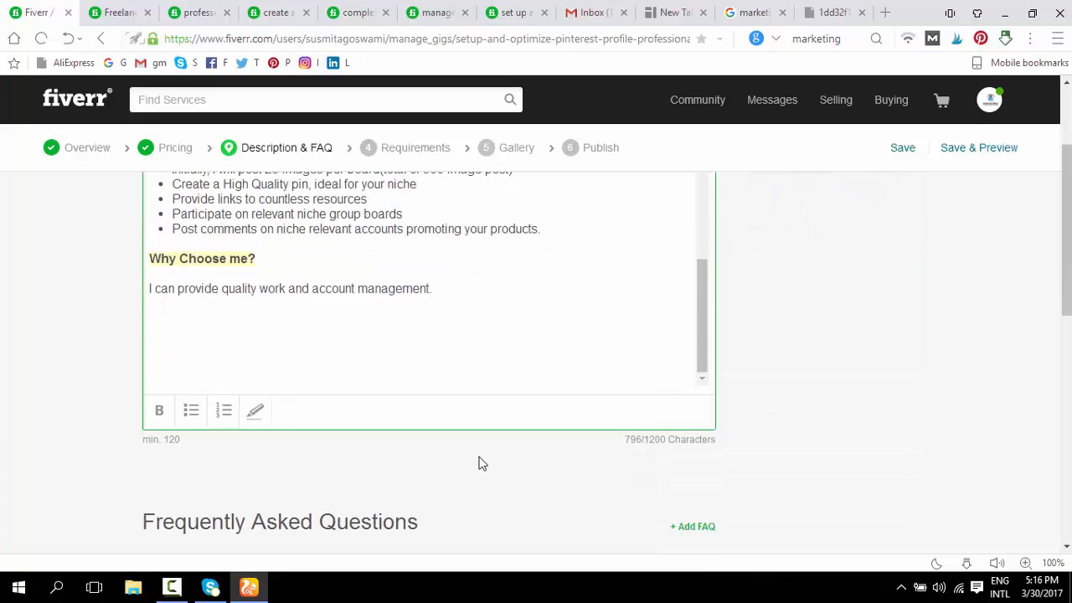
{"action": "key", "text": "BackSpace"}
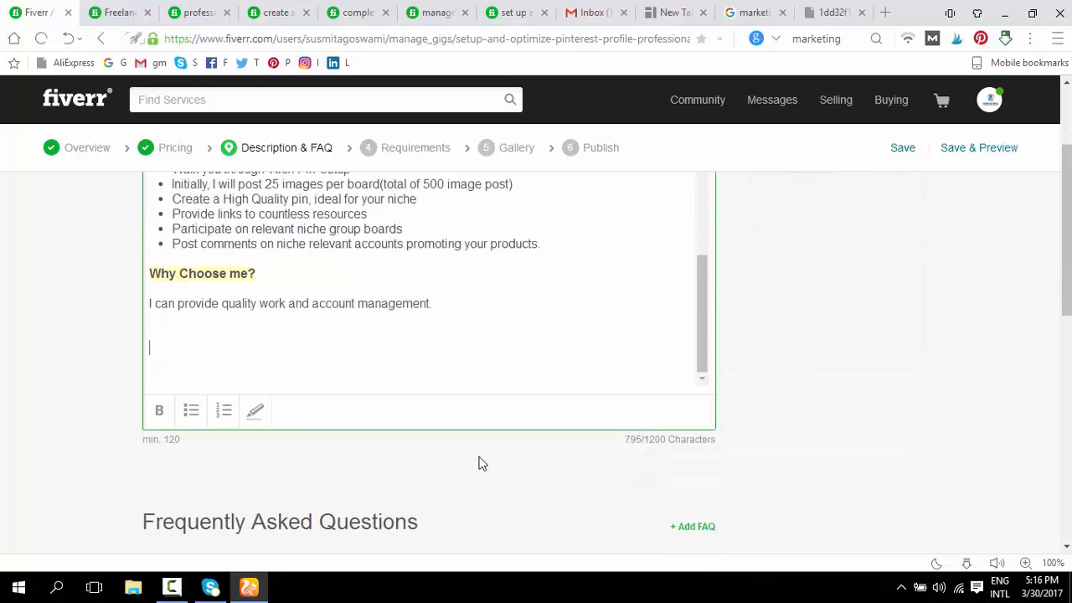
{"action": "key", "text": "BackSpace"}
{"action": "key", "text": "BackSpace"}
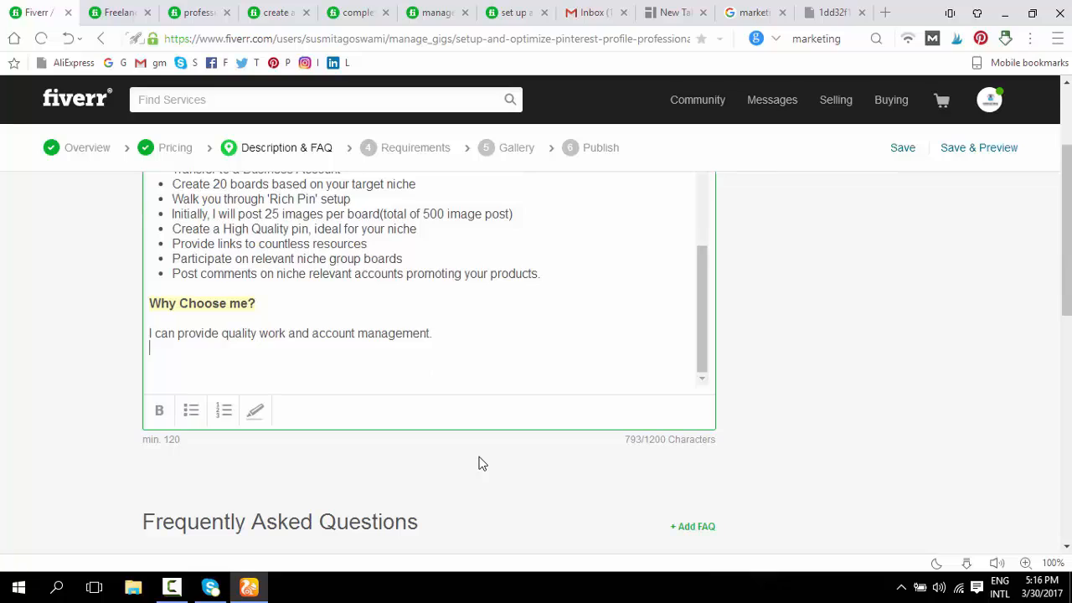
{"action": "key", "text": "Return"}
{"action": "type", "text": "Note:"}
- Make the 'Note:' label bold and begin the note with 'If you have'
{"action": "left_click_drag", "start_coordinate": [181, 363], "coordinate": [147, 363]}
{"action": "left_click", "coordinate": [161, 410]}
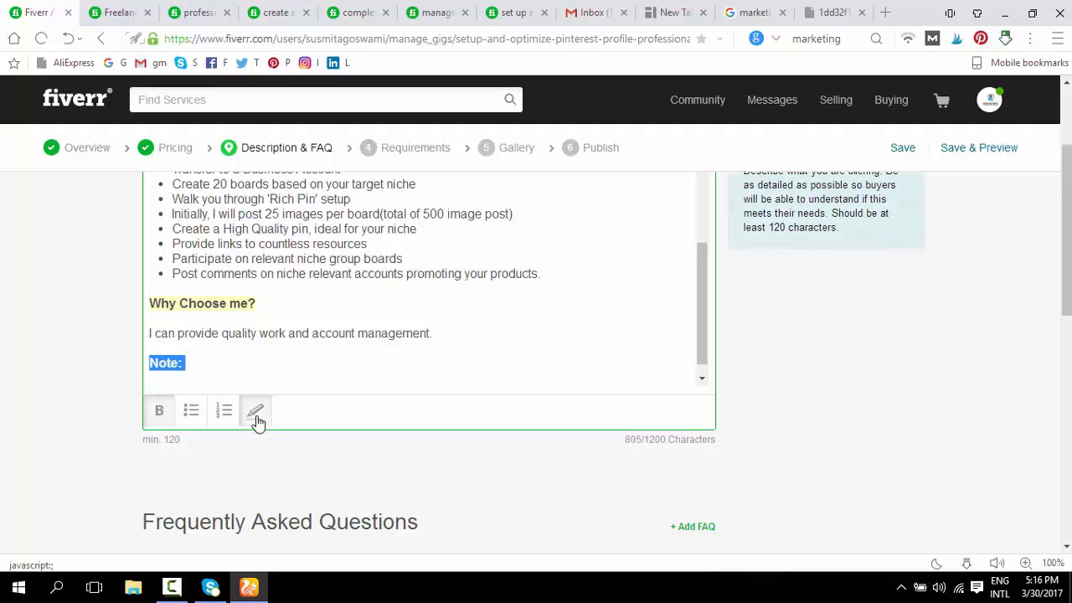
{"action": "left_click", "coordinate": [248, 362]}
{"action": "type", "text": "If you"}
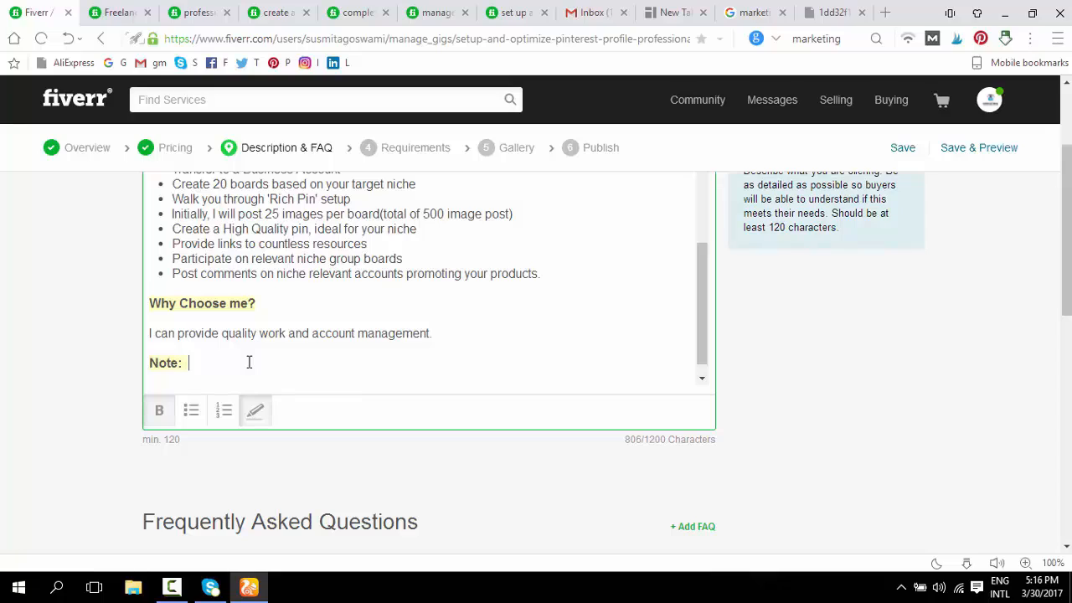
{"action": "type", "text": " have"}
{"action": "left_click_drag", "start_coordinate": [189, 363], "coordinate": [264, 365]}
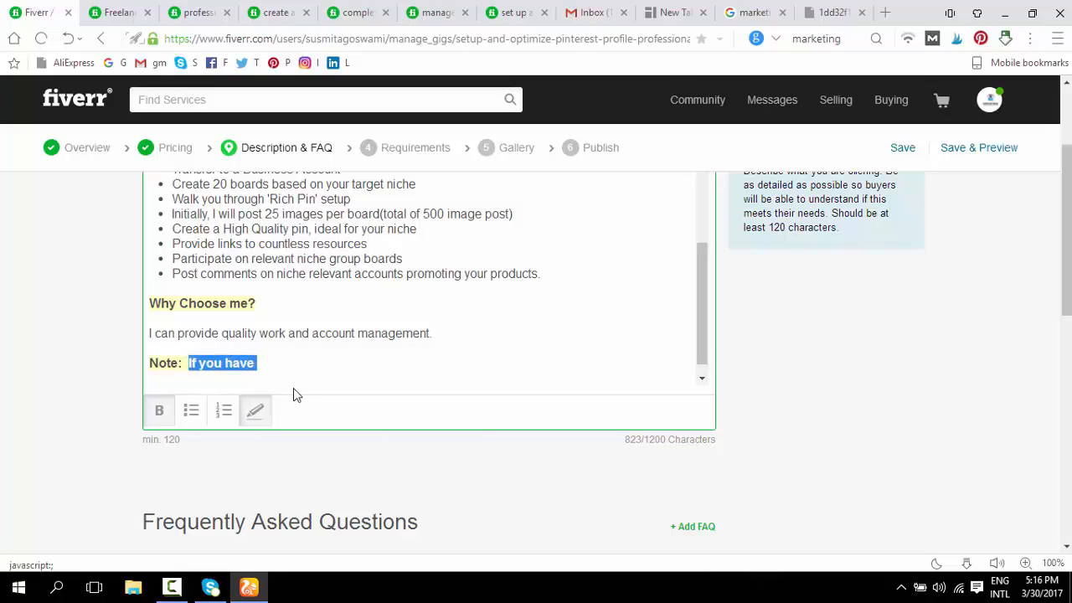
{"action": "left_click", "coordinate": [295, 365]}
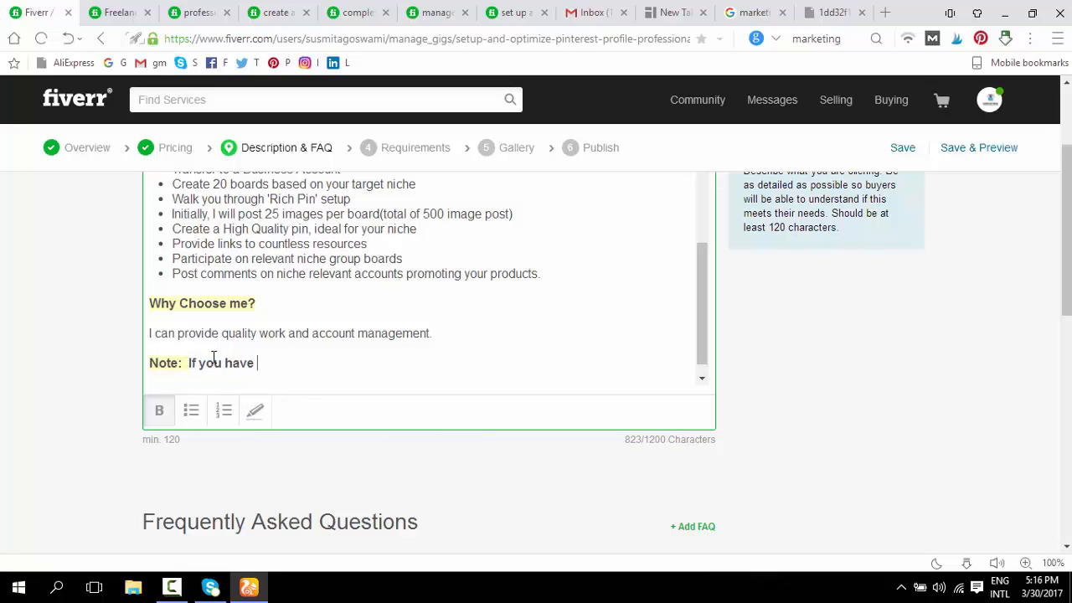
- Complete the note with 'any question about this gig touch me with out any hesitation'
{"action": "left_click_drag", "start_coordinate": [182, 364], "coordinate": [207, 365]}
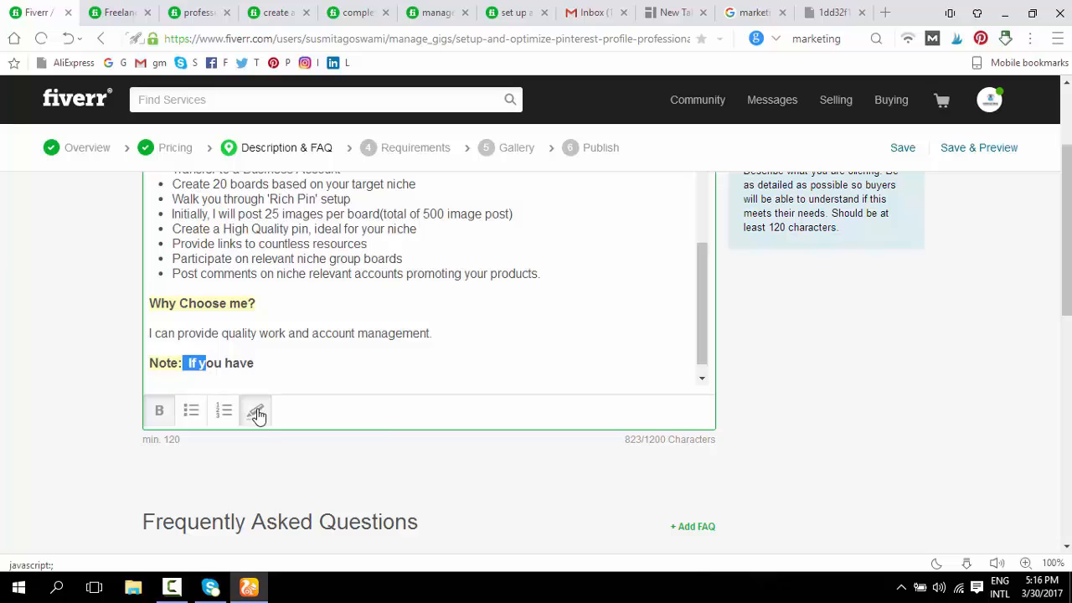
{"action": "left_click", "coordinate": [286, 366]}
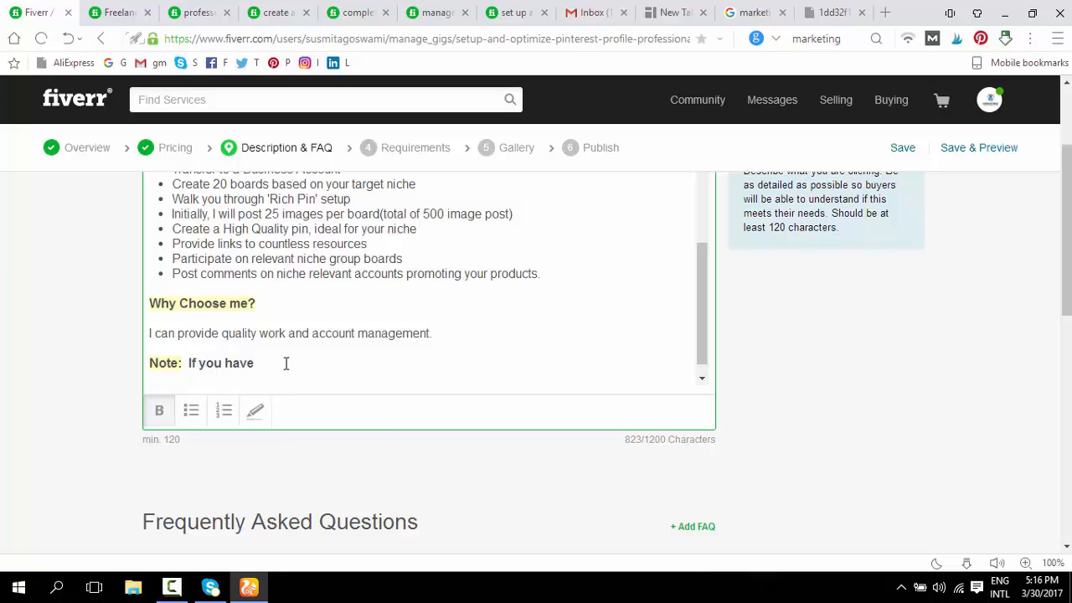
{"action": "type", "text": "any question about this"}
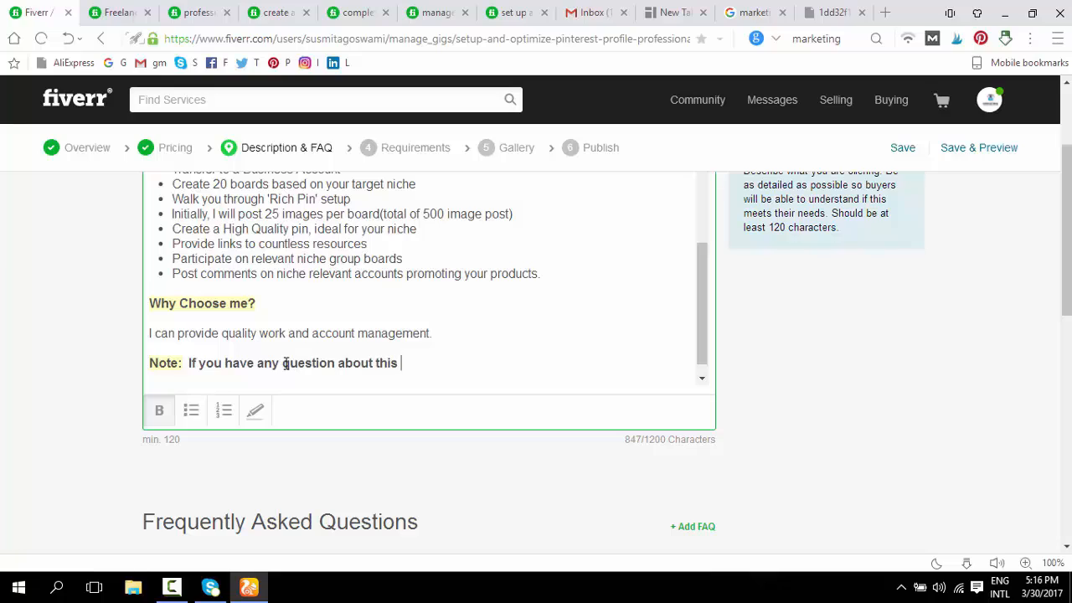
{"action": "type", "text": " gis"}
{"action": "key", "text": "BackSpace"}
{"action": "type", "text": "g"}
{"action": "type", "text": " tous"}
{"action": "type", "text": "h"}
{"action": "key", "text": "BackSpace"}
{"action": "key", "text": "BackSpace"}
{"action": "type", "text": "ch me "}
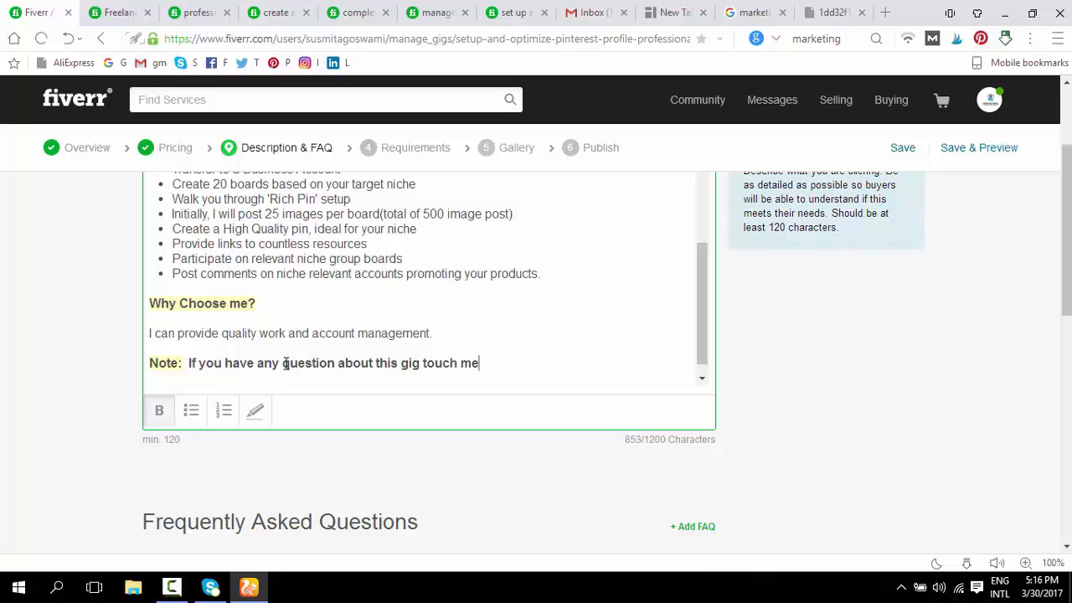
{"action": "type", "text": "with out any "}
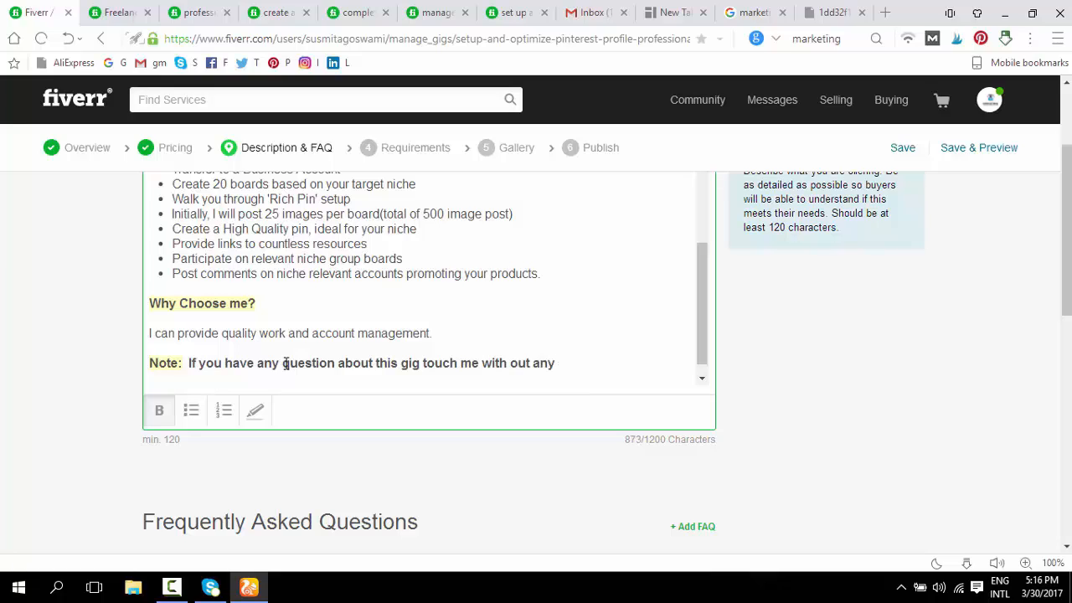
{"action": "type", "text": "hesitation."}
{"action": "key", "text": "Return"}
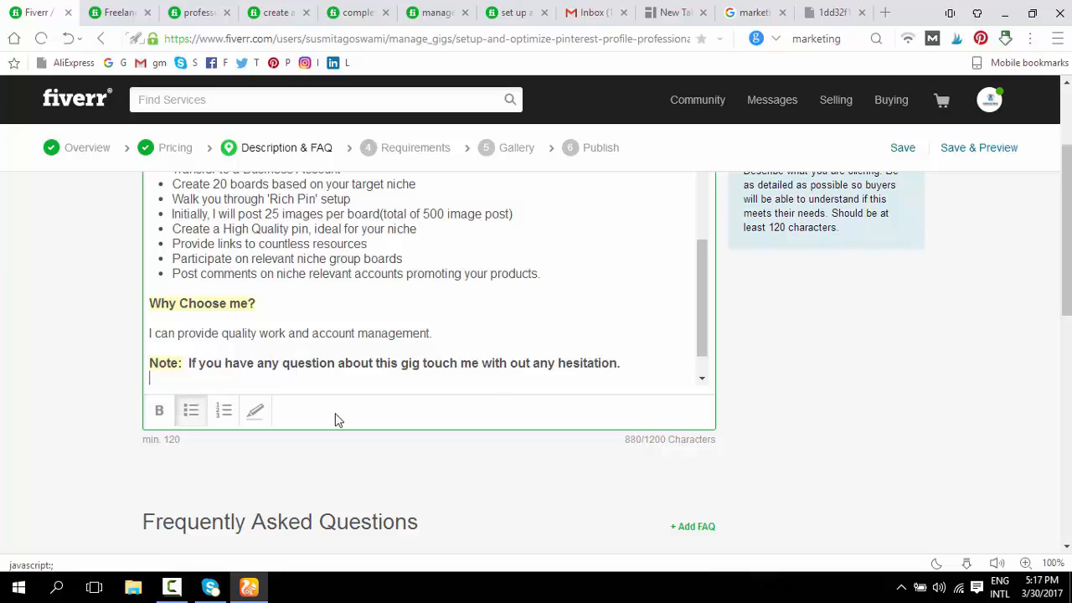
{"action": "scroll", "coordinate": [492, 399], "scroll_direction": "up", "scroll_amount": 10}
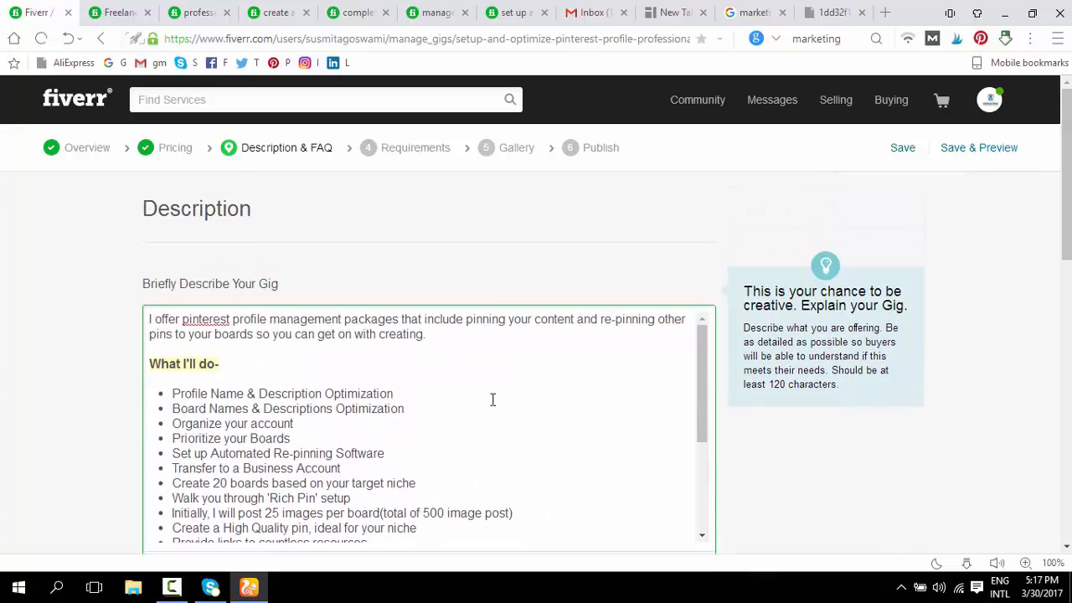
- Start a new FAQ with the question 'What does this Gig Offer?' copied from the reference gig
{"action": "scroll", "coordinate": [494, 394], "scroll_direction": "down", "scroll_amount": 3}
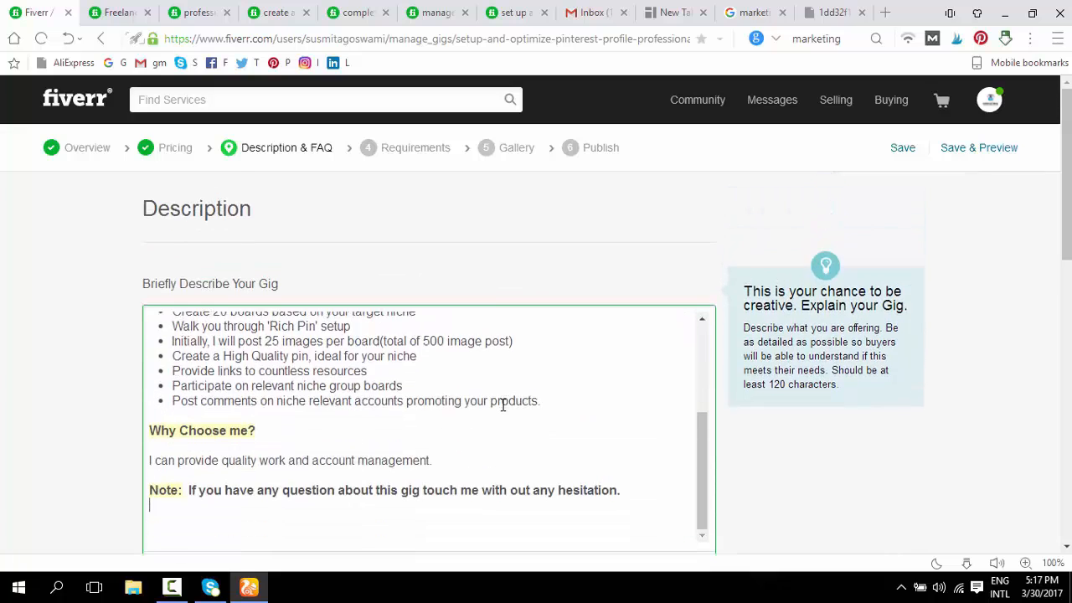
{"action": "scroll", "coordinate": [394, 398], "scroll_direction": "down", "scroll_amount": 4}
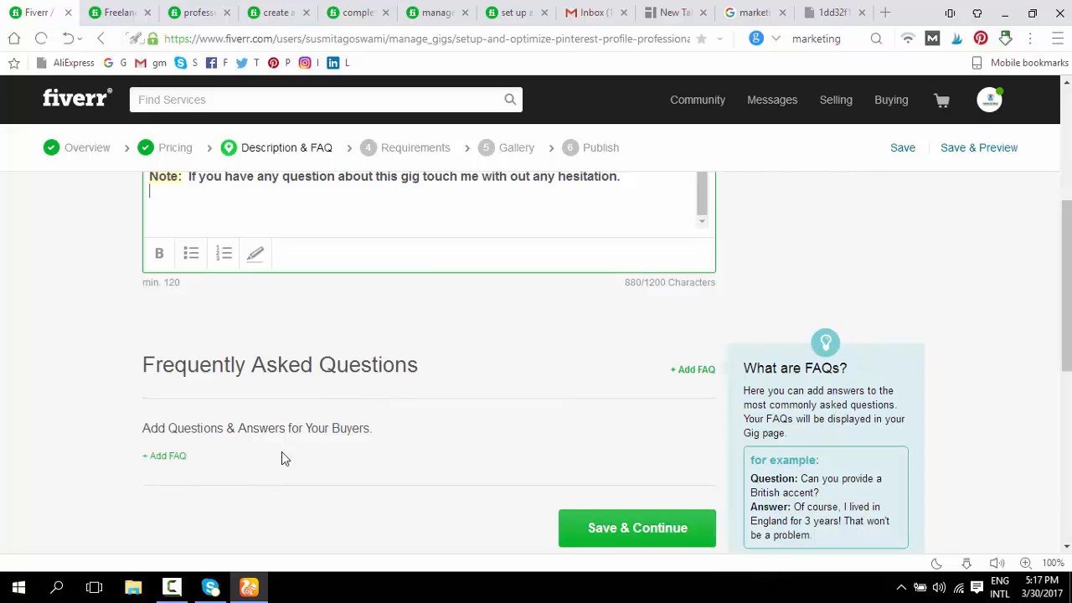
{"action": "left_click", "coordinate": [444, 15]}
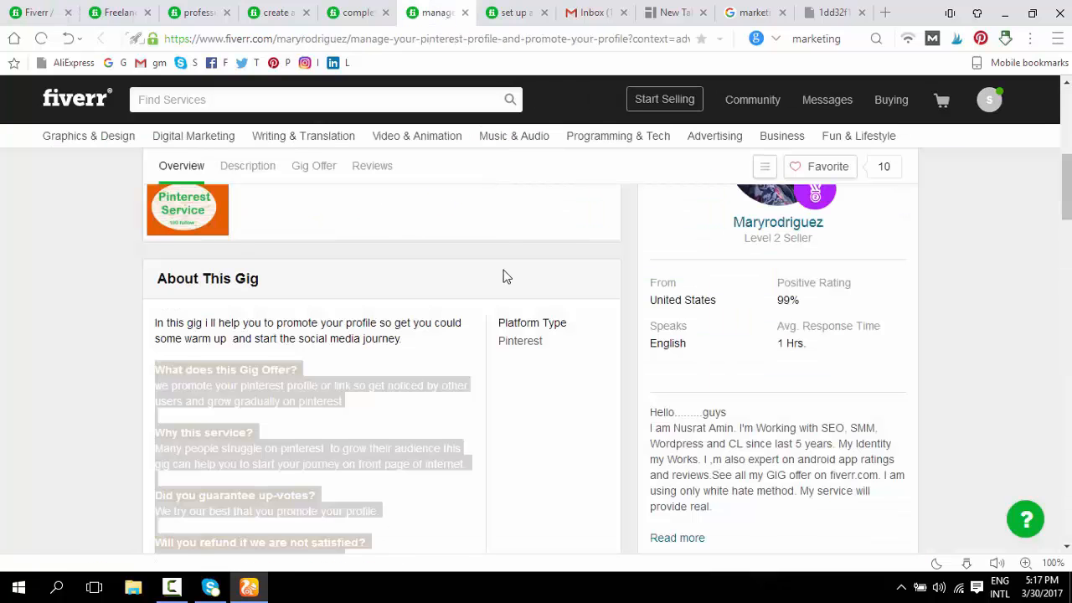
{"action": "left_click", "coordinate": [445, 391]}
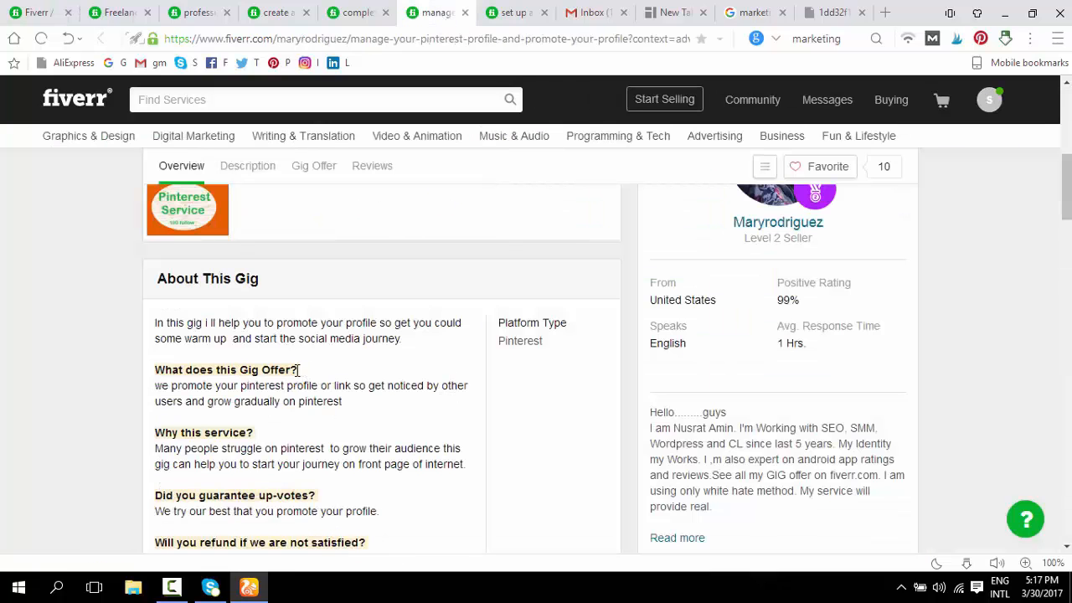
{"action": "left_click_drag", "start_coordinate": [298, 370], "coordinate": [155, 368]}
{"action": "key", "text": "ctrl+c"}
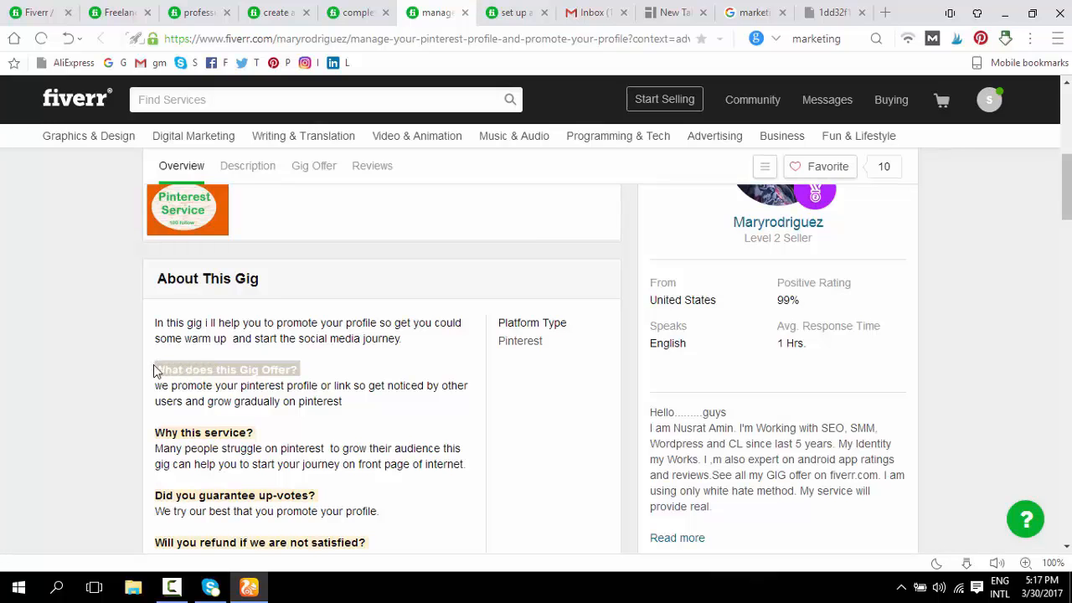
{"action": "left_click", "coordinate": [116, 13]}
{"action": "left_click", "coordinate": [33, 13]}
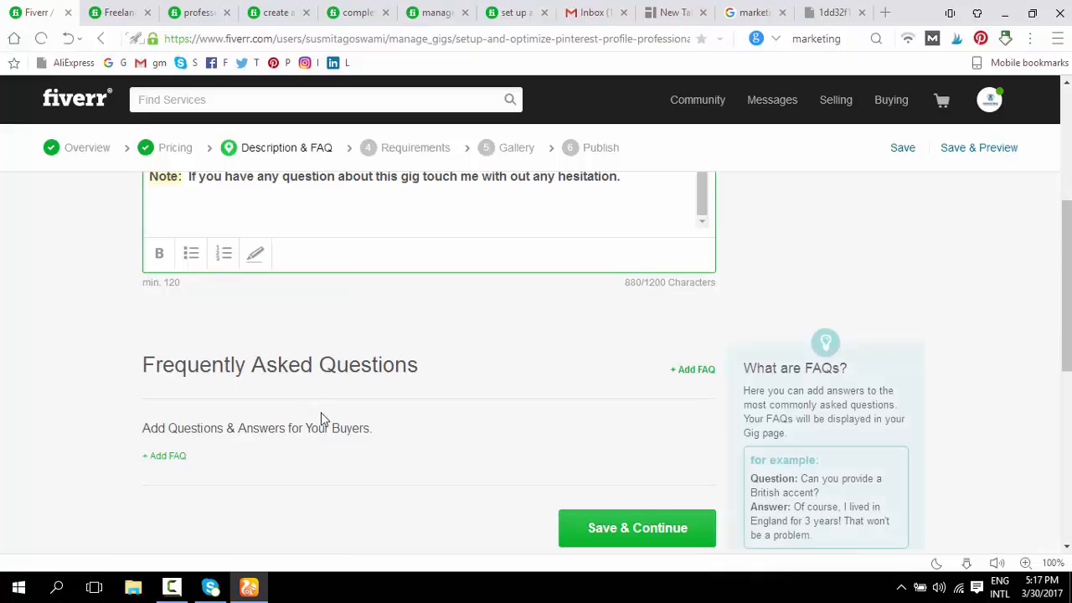
{"action": "left_click", "coordinate": [692, 369]}
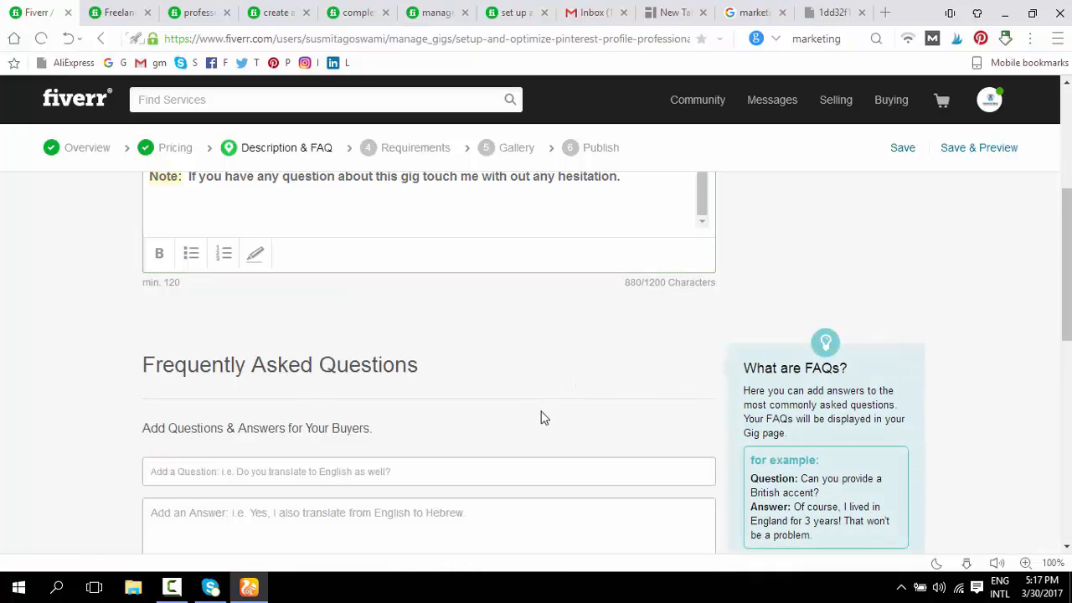
{"action": "left_click", "coordinate": [451, 464]}
{"action": "key", "text": "ctrl+v"}
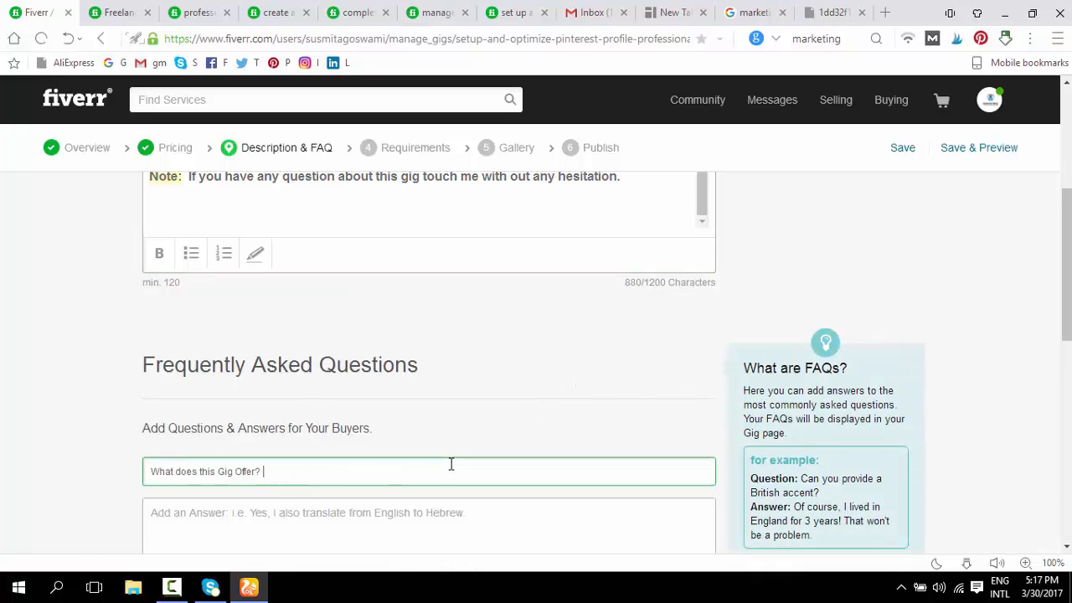
- Paste the reference gig's answer paragraph into the FAQ answer
{"action": "left_click", "coordinate": [383, 517]}
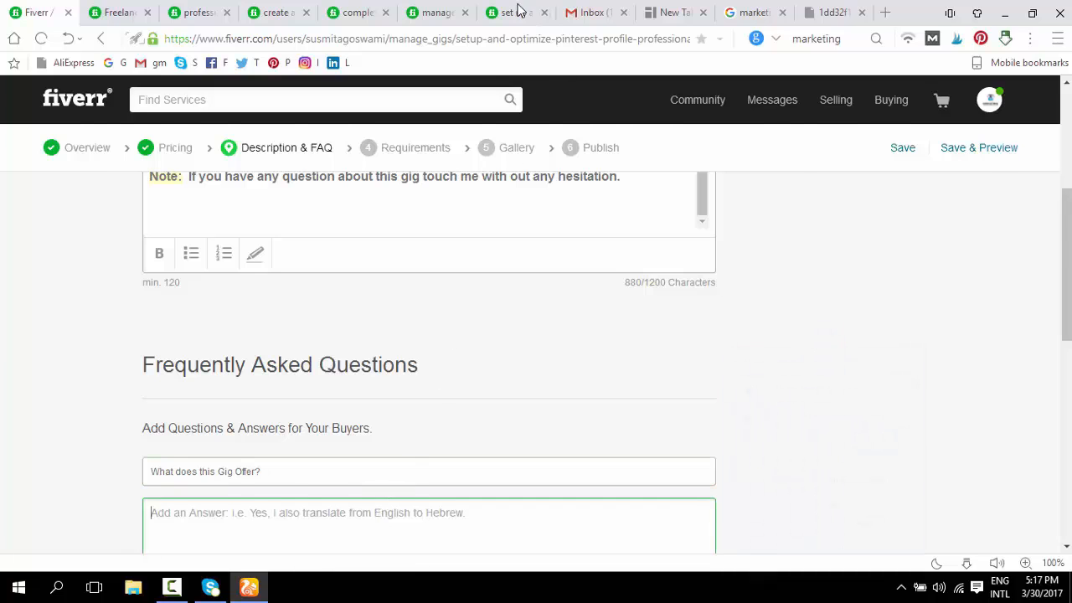
{"action": "left_click", "coordinate": [519, 10]}
{"action": "left_click", "coordinate": [450, 8]}
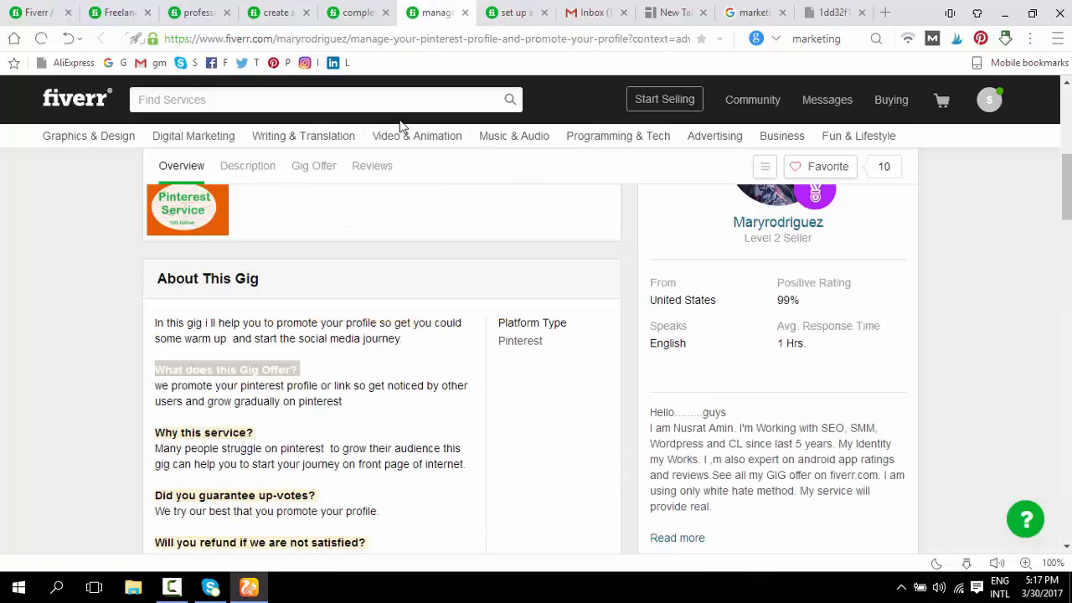
{"action": "left_click_drag", "start_coordinate": [343, 403], "coordinate": [158, 391]}
{"action": "key", "text": "ctrl+c"}
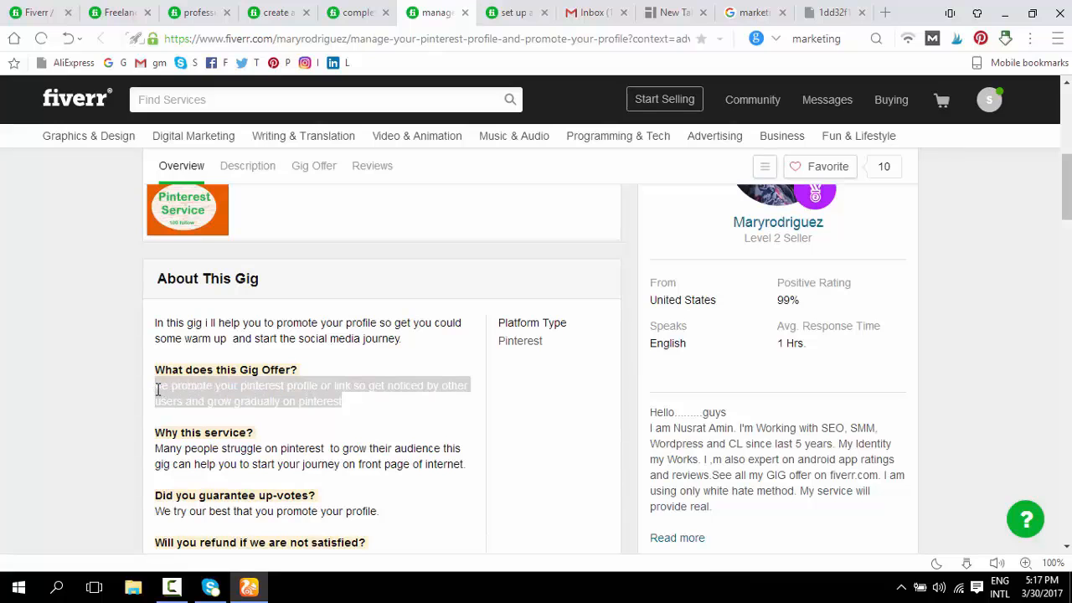
{"action": "left_click", "coordinate": [44, 13]}
{"action": "scroll", "coordinate": [329, 443], "scroll_direction": "down", "scroll_amount": 2}
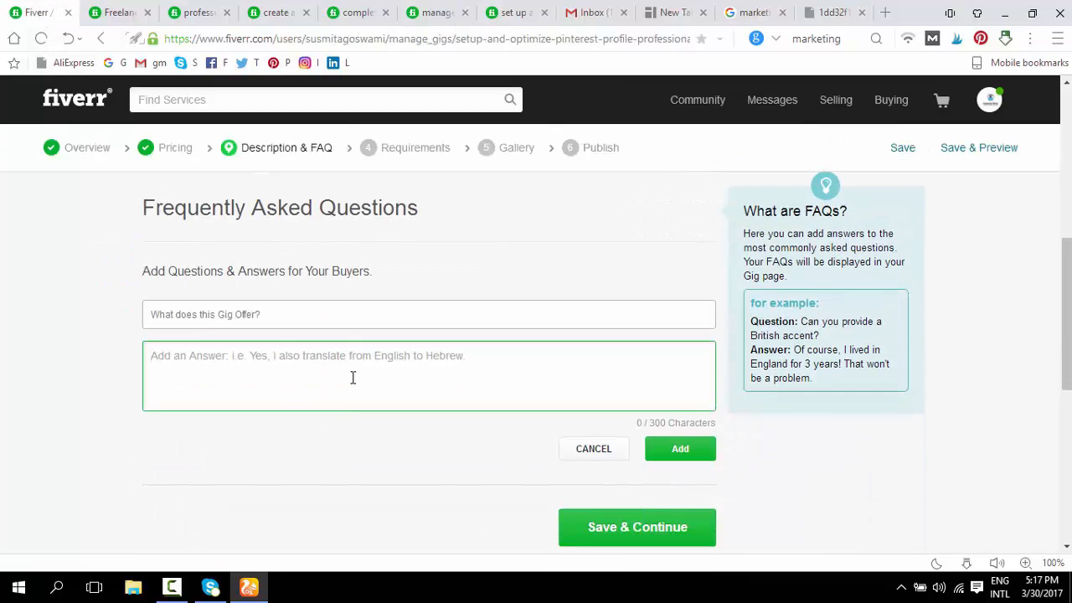
{"action": "key", "text": "ctrl+v"}
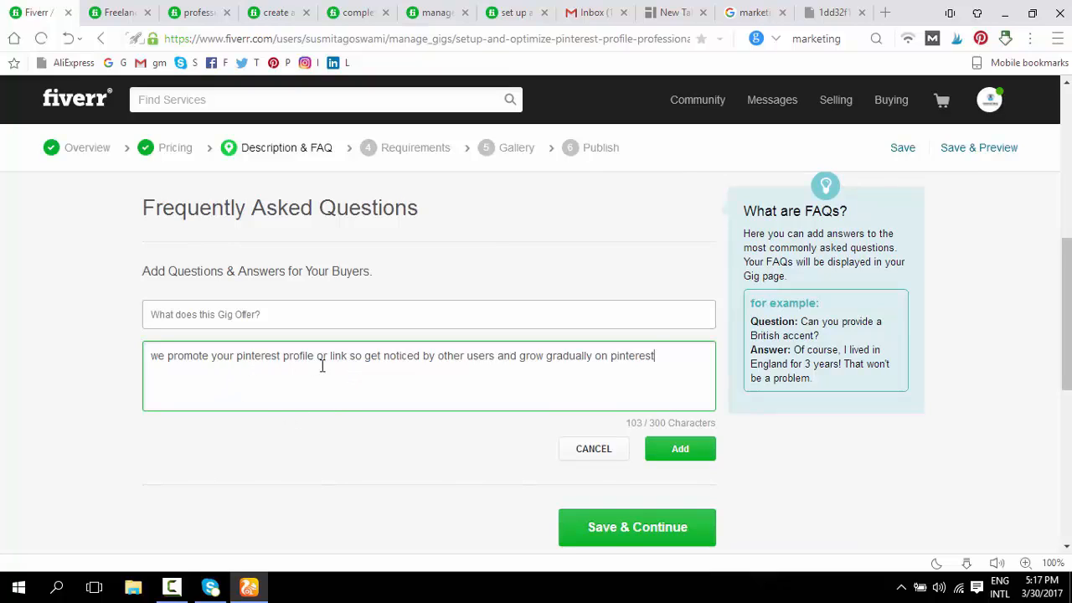
- Replace 'promote' with 'setup' in the answer and add the FAQ
{"action": "left_click", "coordinate": [203, 358]}
{"action": "key", "text": "BackSpace"}
{"action": "key", "text": "BackSpace"}
{"action": "key", "text": "BackSpace"}
{"action": "key", "text": "BackSpace"}
{"action": "key", "text": "BackSpace"}
{"action": "key", "text": "BackSpace"}
{"action": "key", "text": "BackSpace"}
{"action": "type", "text": "s"}
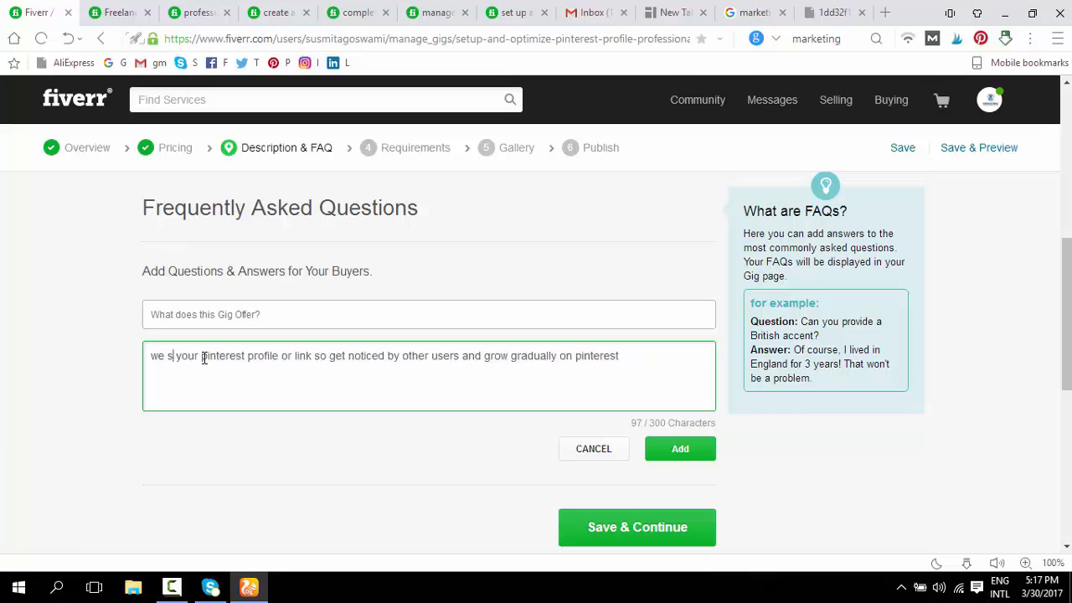
{"action": "type", "text": "etupo"}
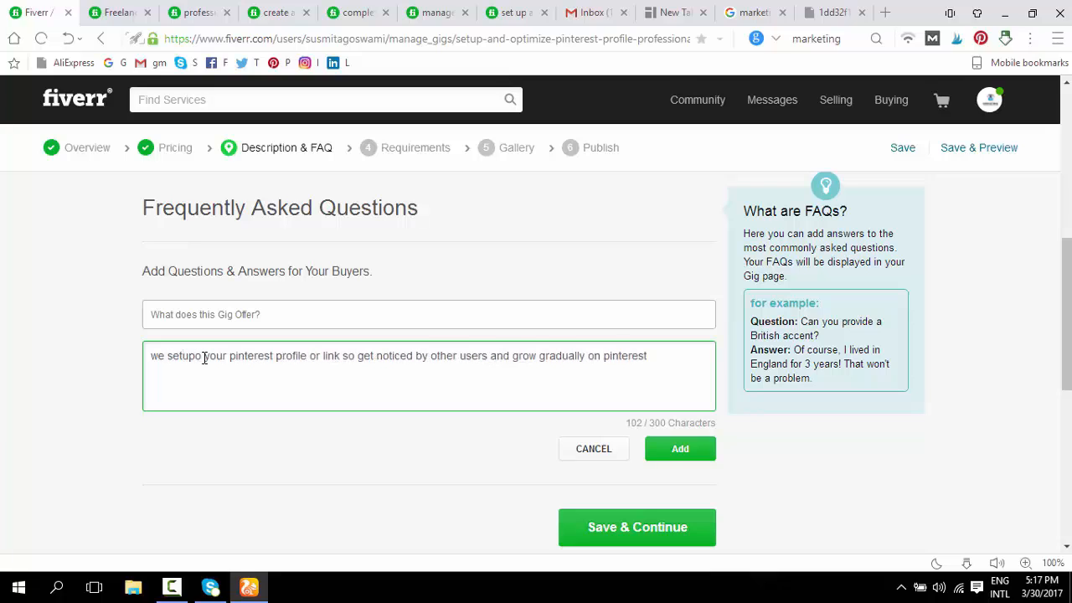
{"action": "key", "text": "BackSpace"}
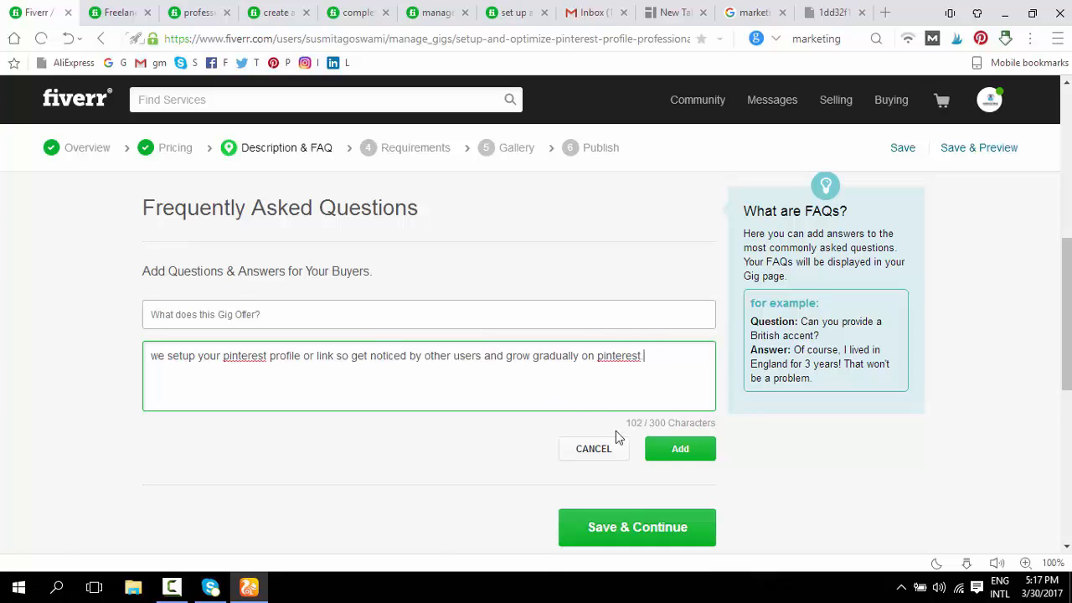
{"action": "left_click", "coordinate": [679, 451]}
{"action": "left_click", "coordinate": [714, 216]}
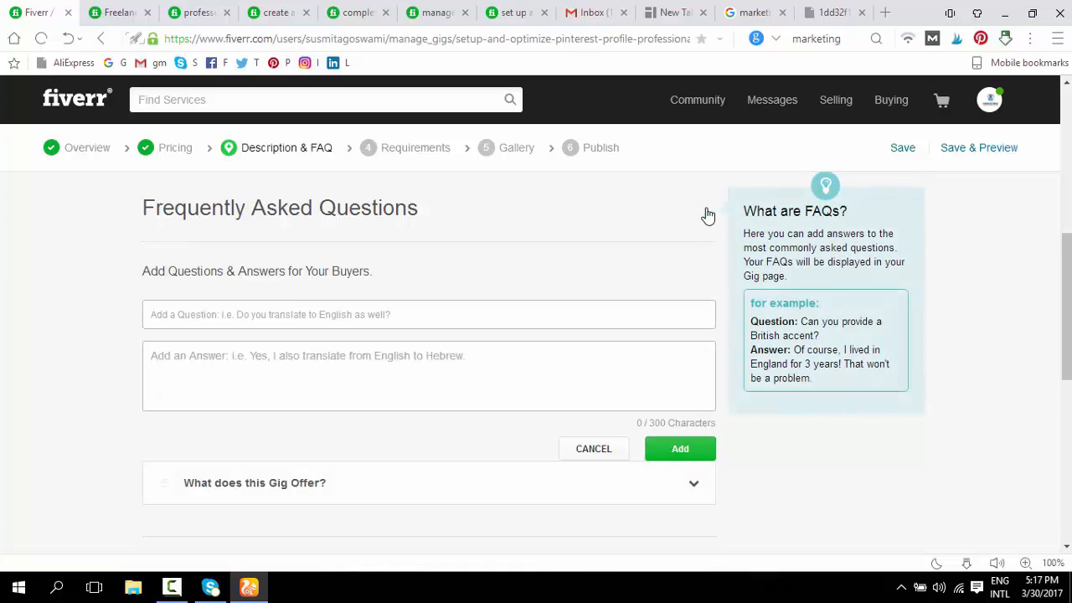
- Enter 'Why this service?' as the new FAQ question, copied from the reference gig
{"action": "left_click", "coordinate": [437, 15]}
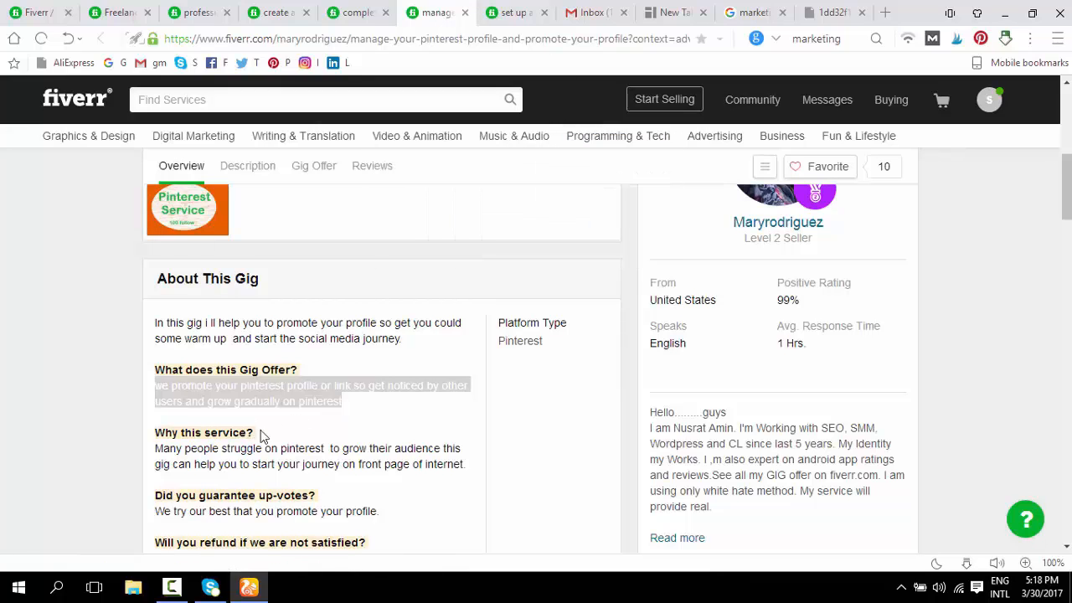
{"action": "scroll", "coordinate": [243, 432], "scroll_direction": "down", "scroll_amount": 1}
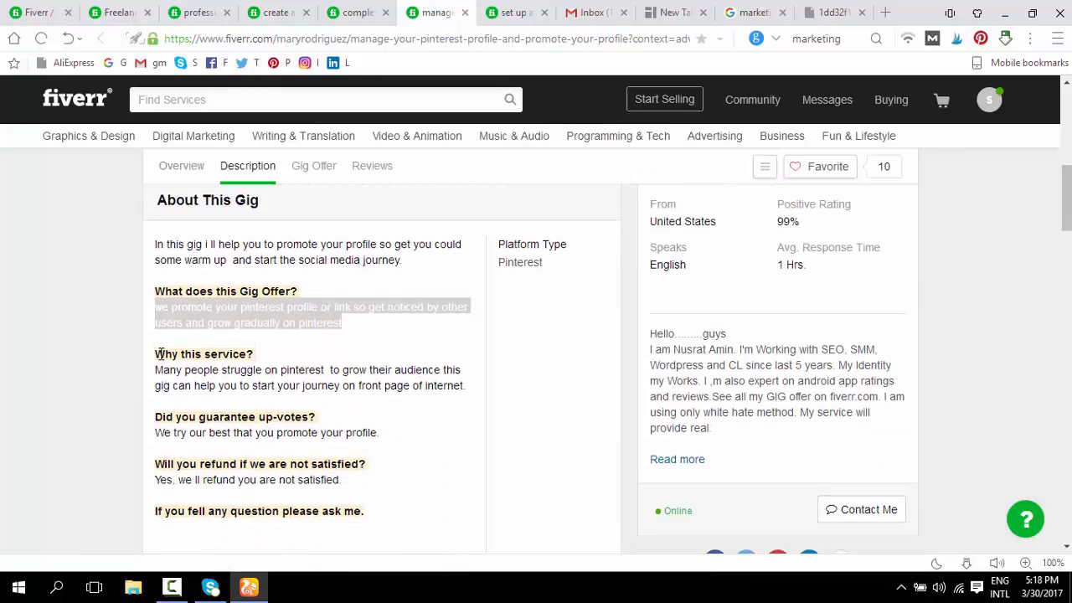
{"action": "left_click_drag", "start_coordinate": [155, 351], "coordinate": [467, 386]}
{"action": "left_click_drag", "start_coordinate": [256, 354], "coordinate": [156, 352]}
{"action": "key", "text": "ctrl+c"}
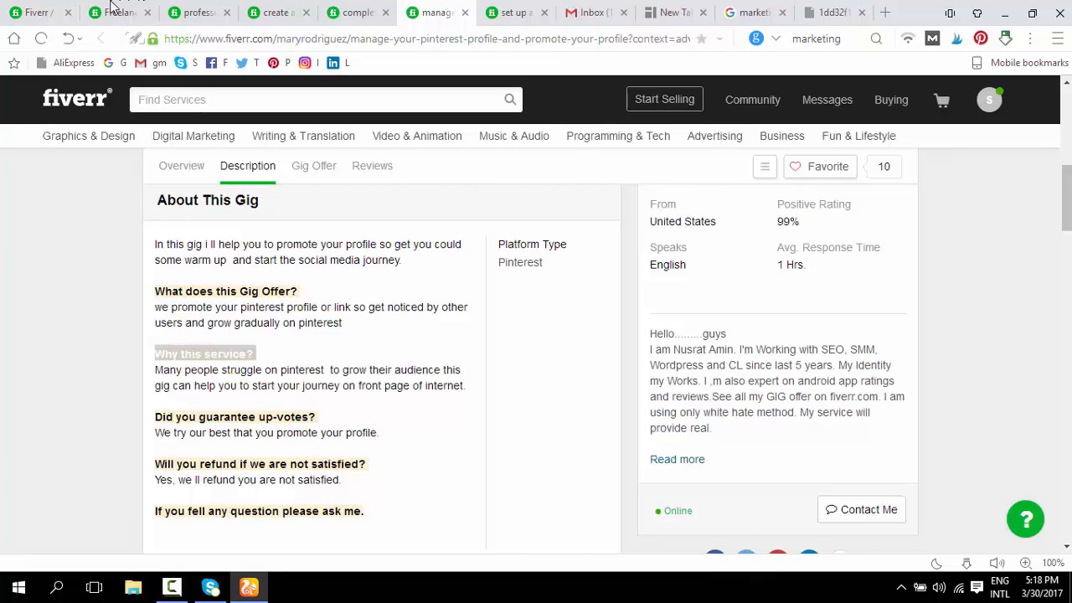
{"action": "left_click", "coordinate": [40, 12]}
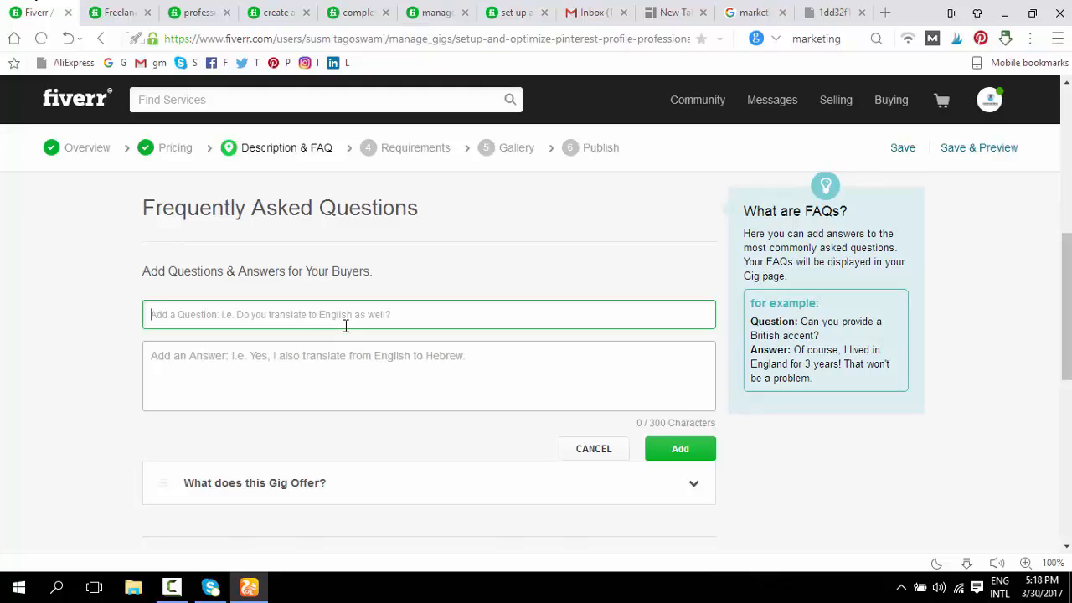
{"action": "key", "text": "ctrl+v"}
{"action": "left_click", "coordinate": [403, 347]}
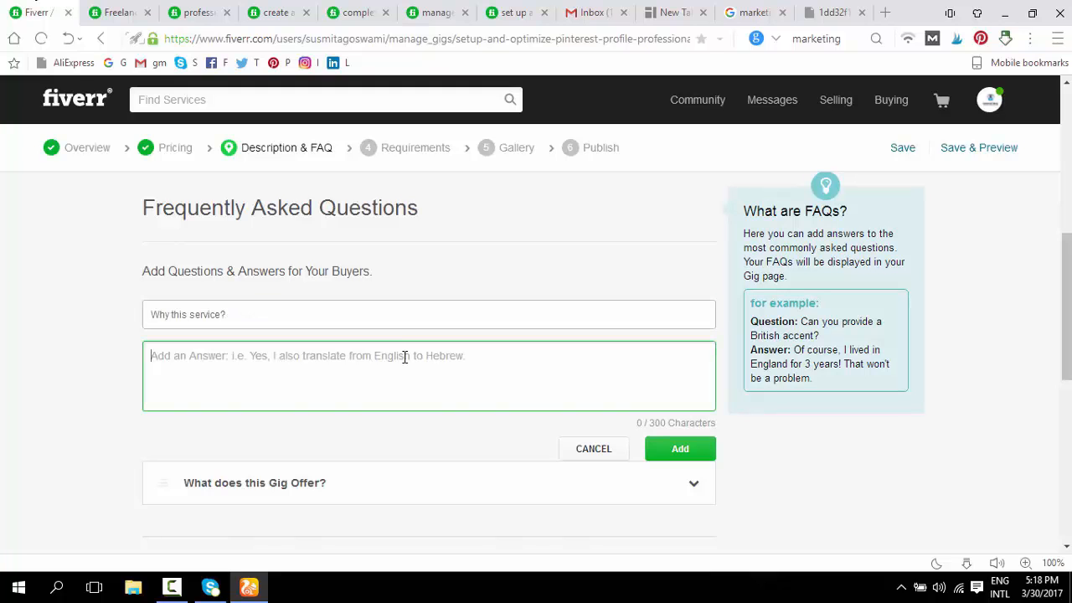
- Paste the reference gig's paragraph about struggling to grow on Pinterest as the answer and add it
{"action": "left_click", "coordinate": [113, 15]}
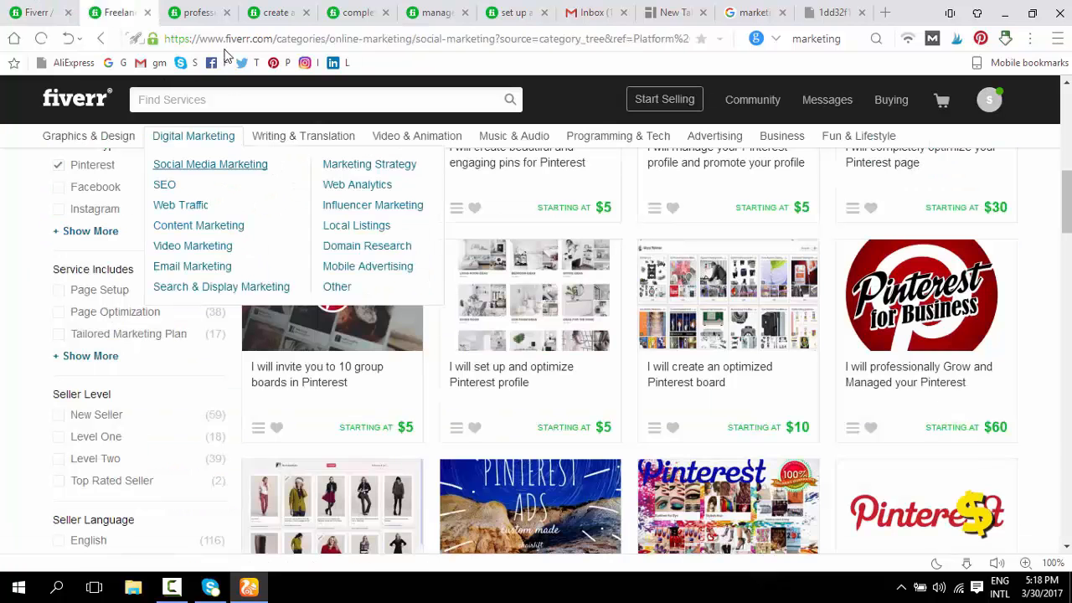
{"action": "left_click", "coordinate": [438, 15]}
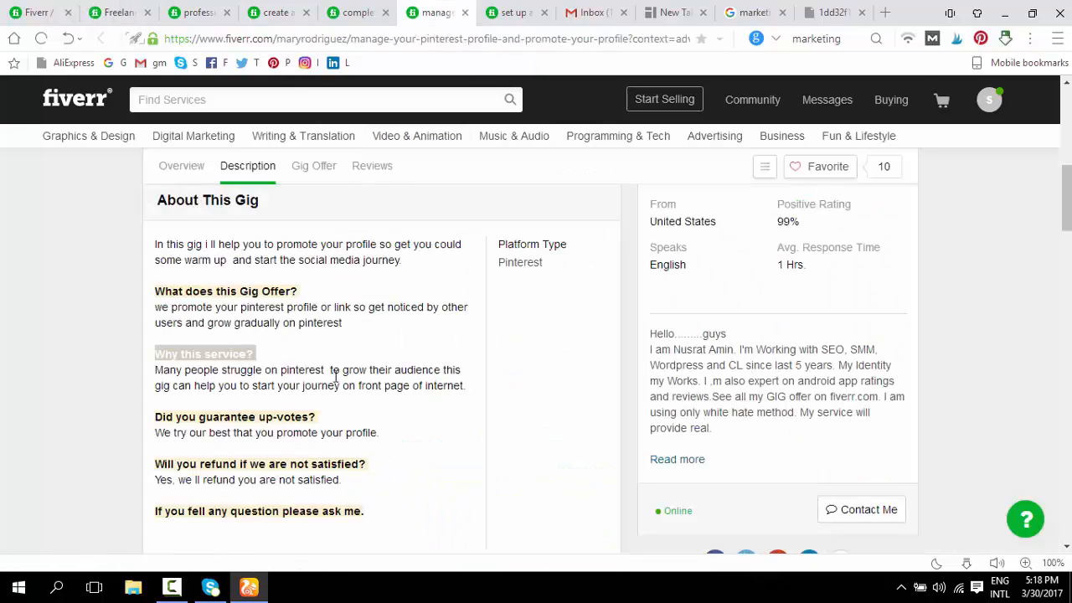
{"action": "left_click_drag", "start_coordinate": [465, 386], "coordinate": [155, 370]}
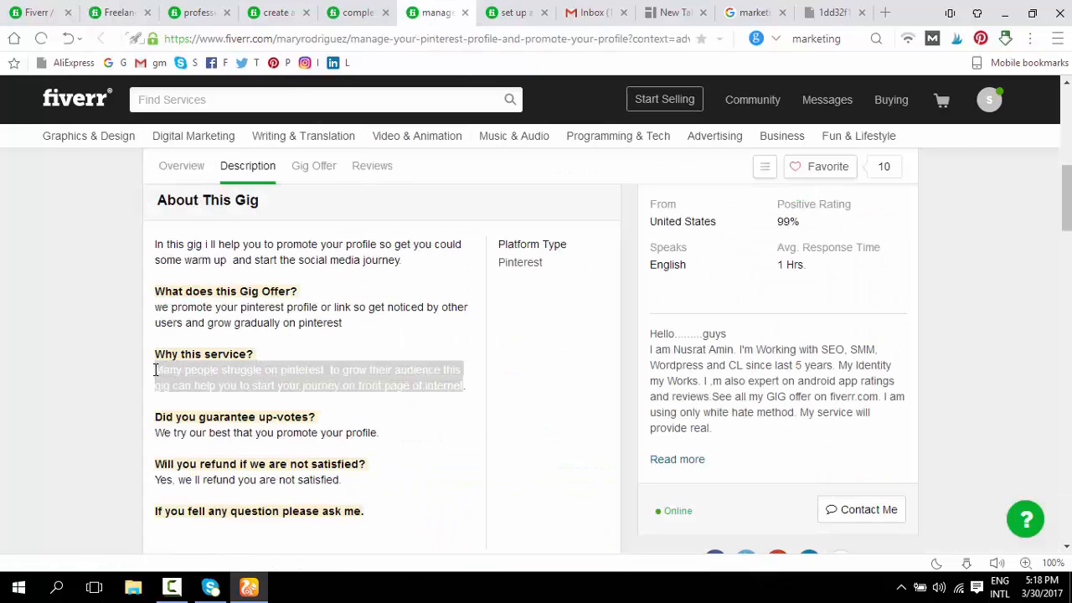
{"action": "key", "text": "ctrl+c"}
{"action": "left_click", "coordinate": [42, 12]}
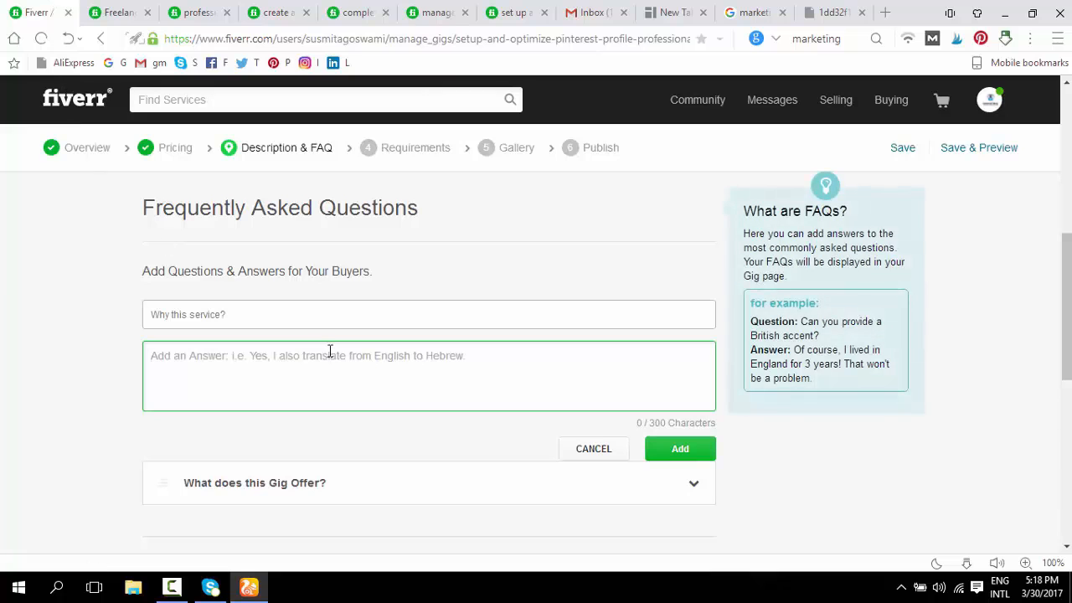
{"action": "key", "text": "ctrl+v"}
{"action": "left_click", "coordinate": [684, 457]}
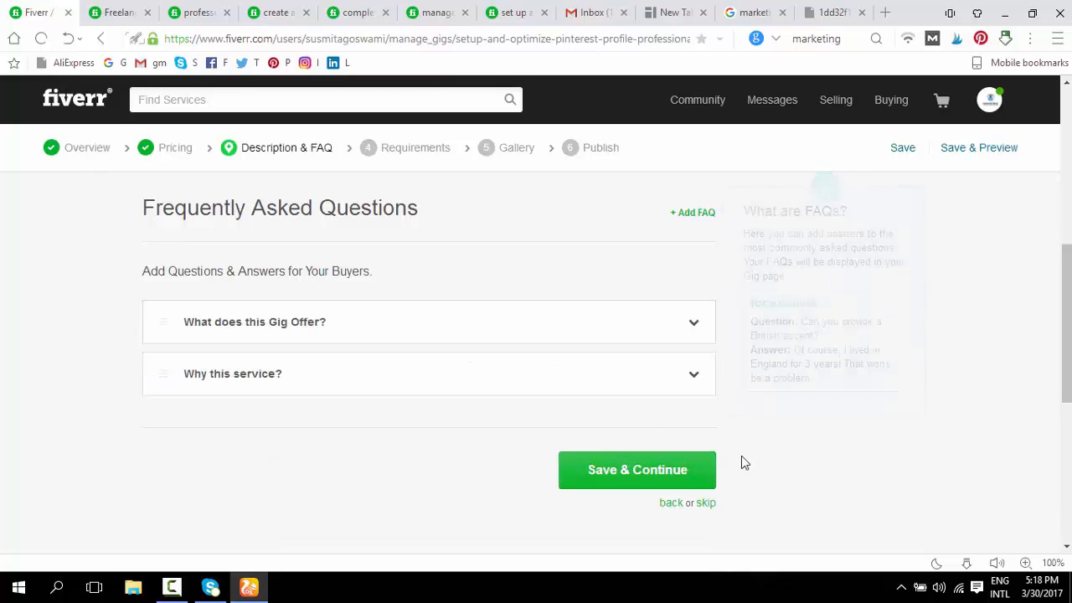
- Start a new FAQ with the refund question 'Will you refund if we are not satisfied?' copied from the reference gig
{"action": "left_click", "coordinate": [513, 11]}
{"action": "scroll", "coordinate": [371, 390], "scroll_direction": "down", "scroll_amount": 3}
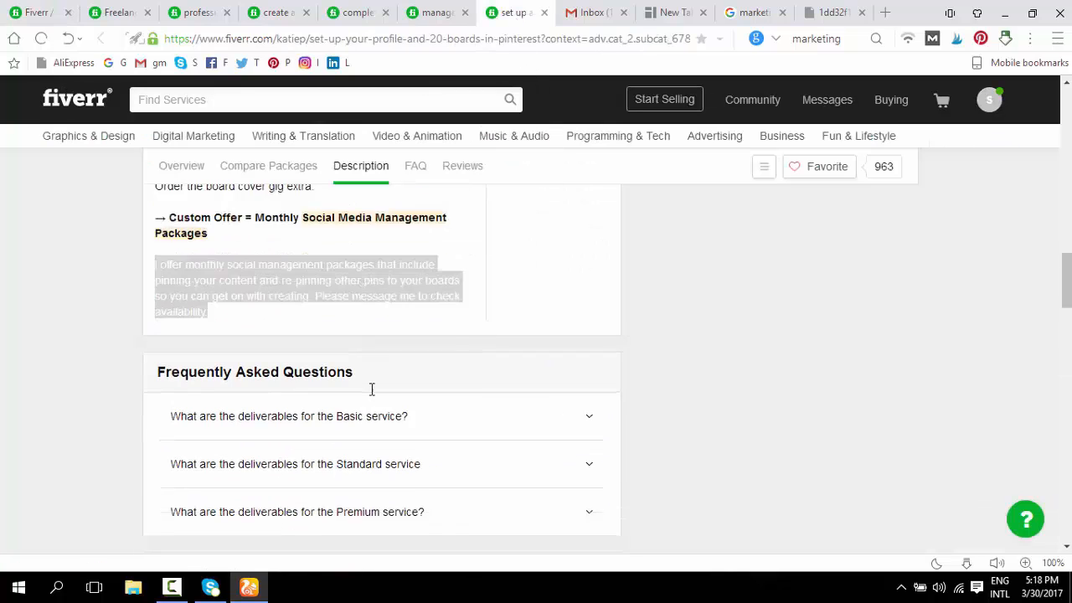
{"action": "scroll", "coordinate": [369, 389], "scroll_direction": "up", "scroll_amount": 1}
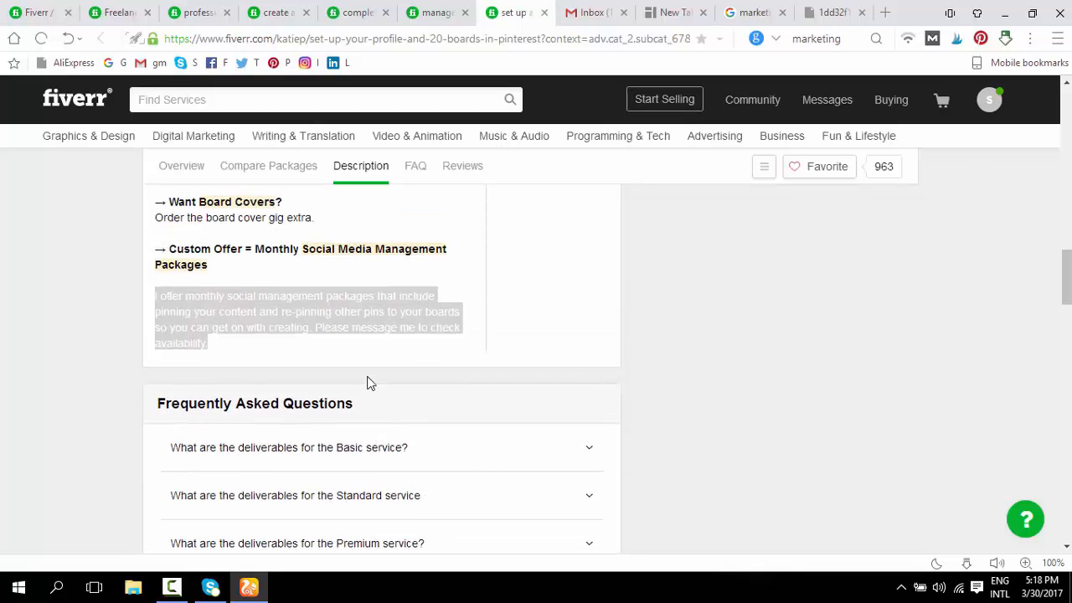
{"action": "left_click", "coordinate": [424, 15]}
{"action": "scroll", "coordinate": [335, 299], "scroll_direction": "down", "scroll_amount": 1}
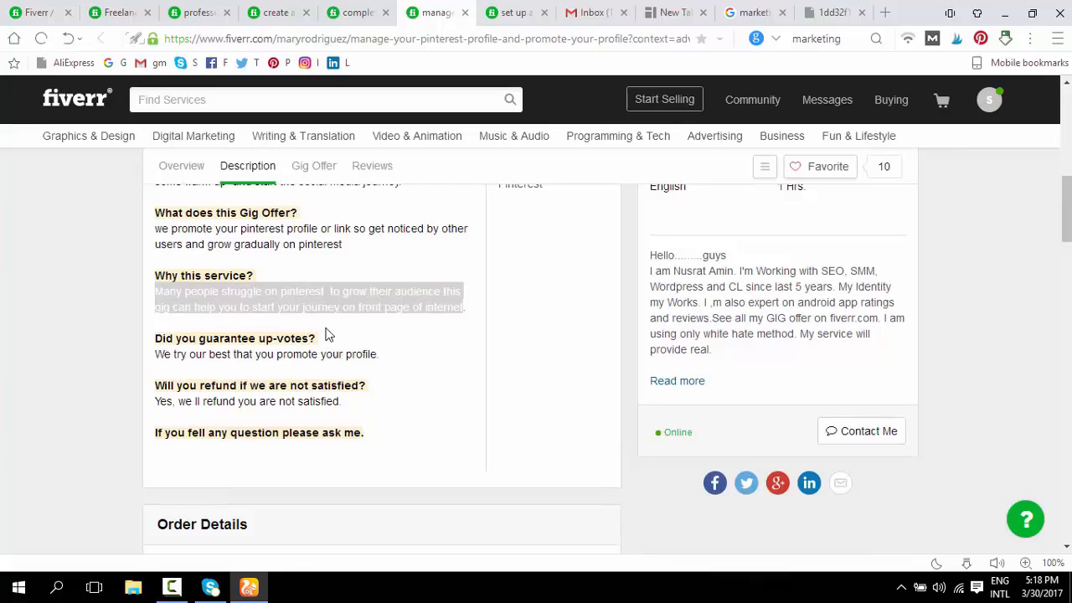
{"action": "left_click_drag", "start_coordinate": [330, 329], "coordinate": [290, 337]}
{"action": "left_click", "coordinate": [337, 342]}
{"action": "left_click_drag", "start_coordinate": [367, 383], "coordinate": [159, 388]}
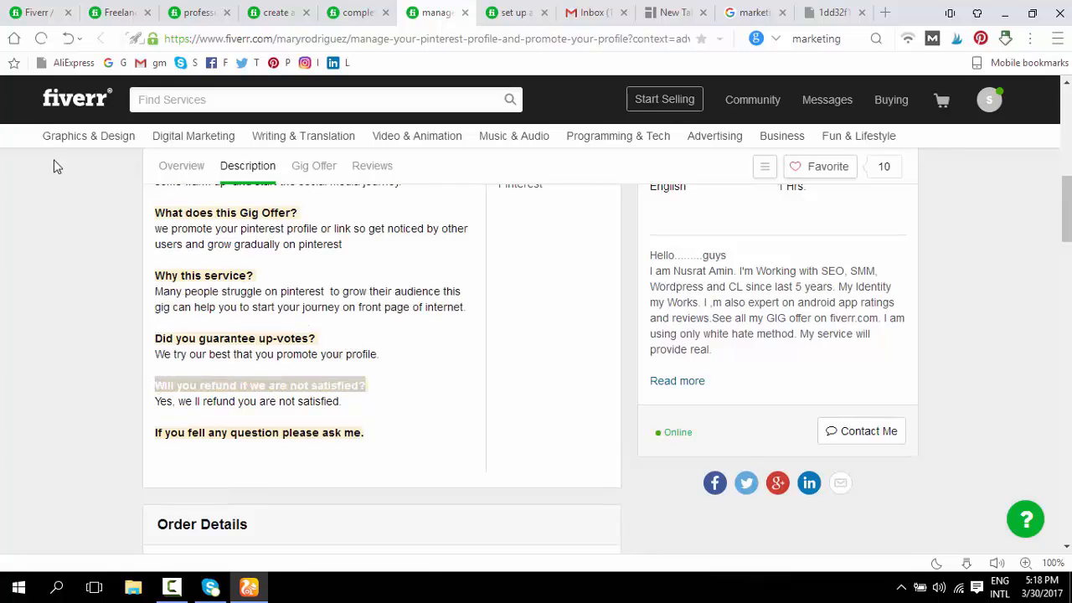
{"action": "left_click", "coordinate": [40, 13]}
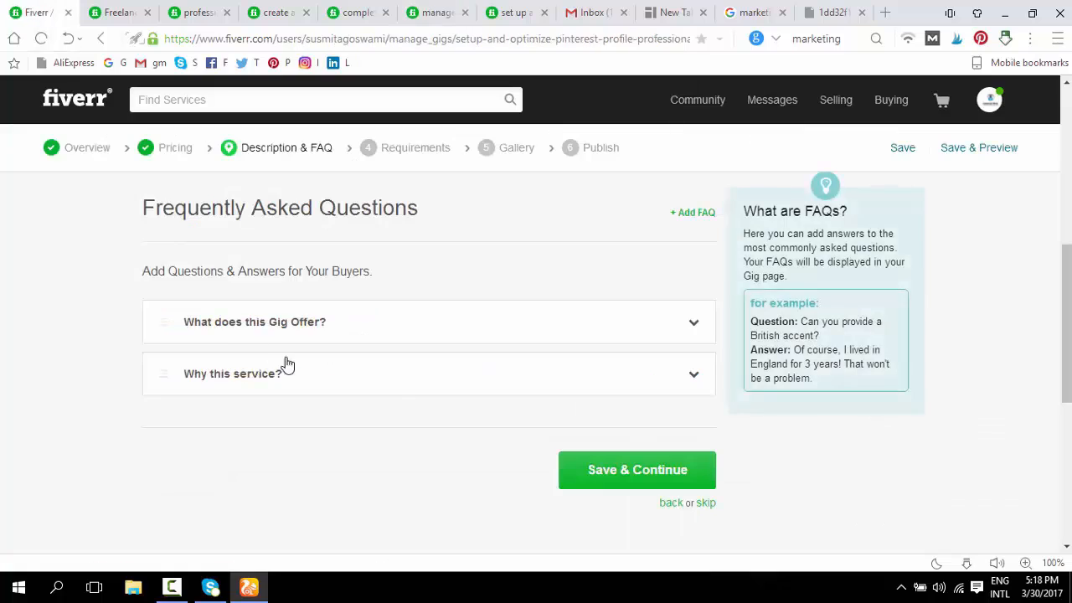
{"action": "left_click", "coordinate": [694, 212]}
{"action": "left_click", "coordinate": [357, 323]}
{"action": "key", "text": "ctrl+v"}
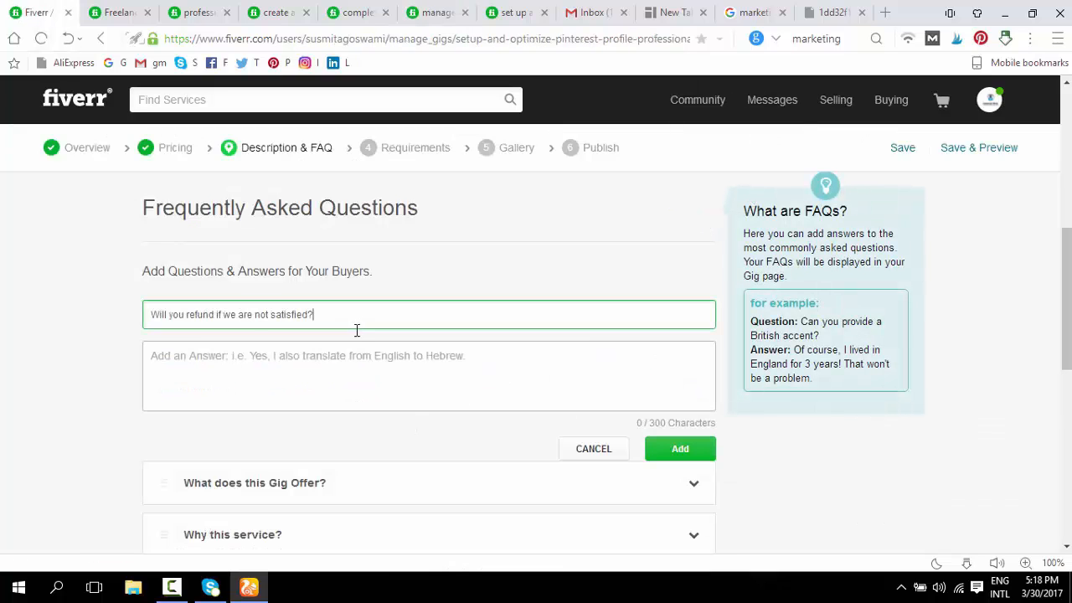
- Paste the reference gig's refund answer and add the refund FAQ to the list
{"action": "left_click", "coordinate": [364, 358]}
{"action": "left_click", "coordinate": [496, 15]}
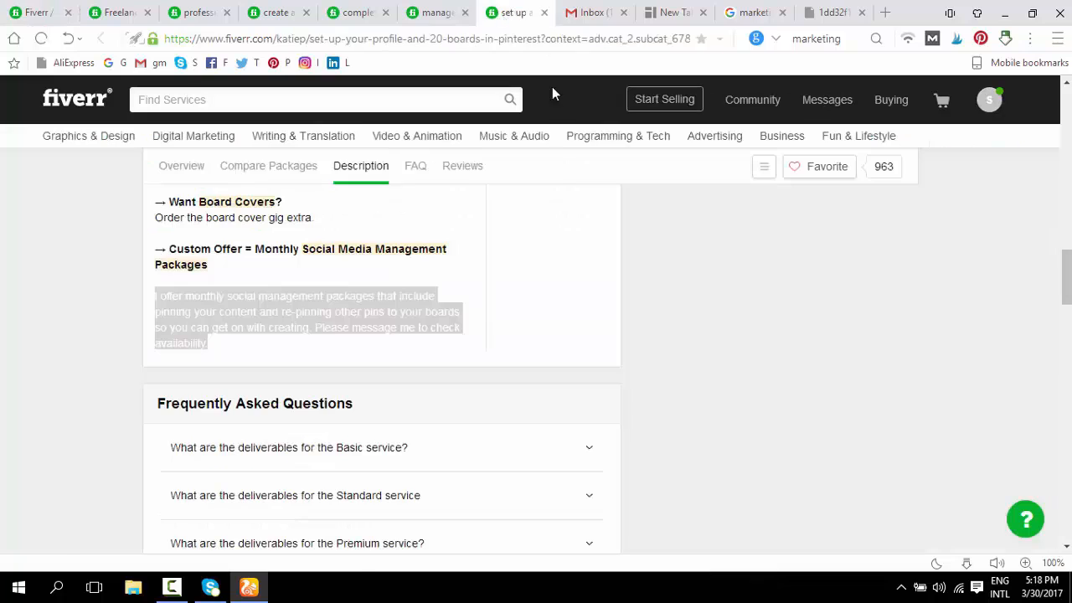
{"action": "left_click", "coordinate": [369, 15]}
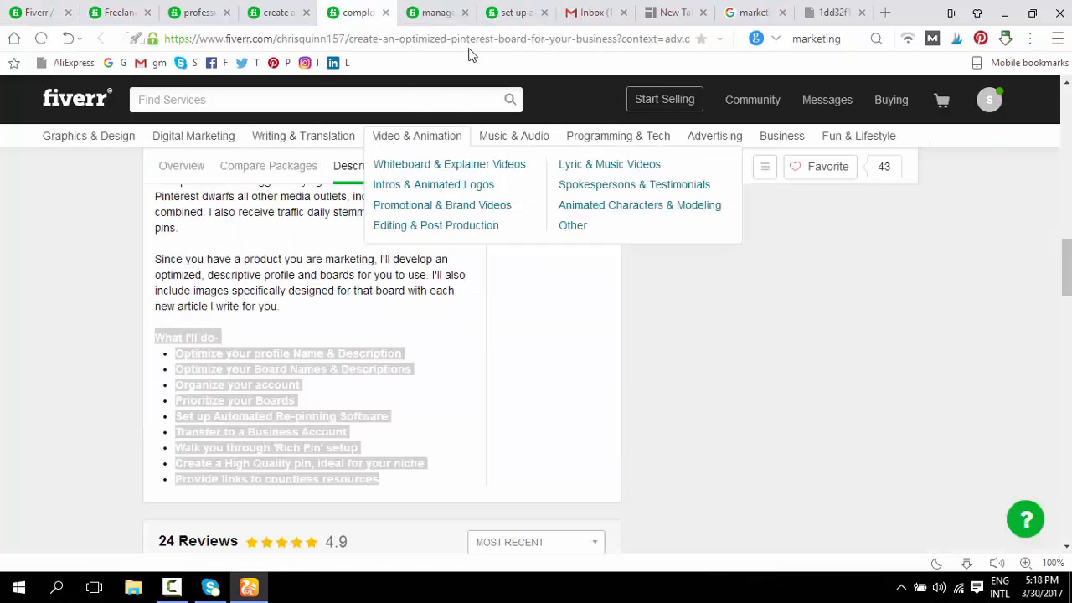
{"action": "left_click", "coordinate": [434, 13]}
{"action": "left_click_drag", "start_coordinate": [373, 405], "coordinate": [157, 395]}
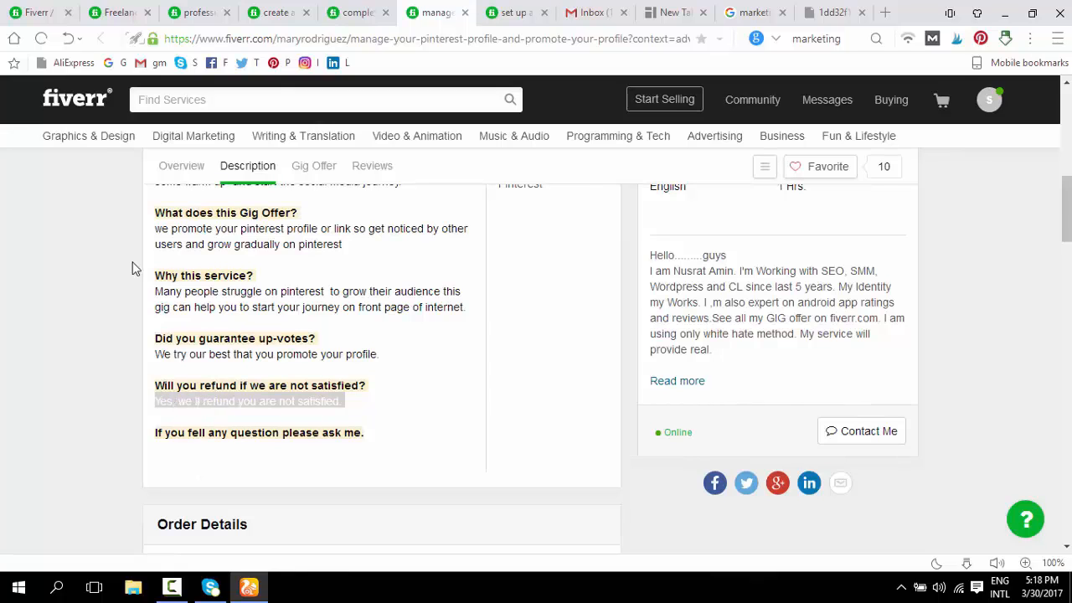
{"action": "left_click", "coordinate": [39, 12]}
{"action": "key", "text": "ctrl+v"}
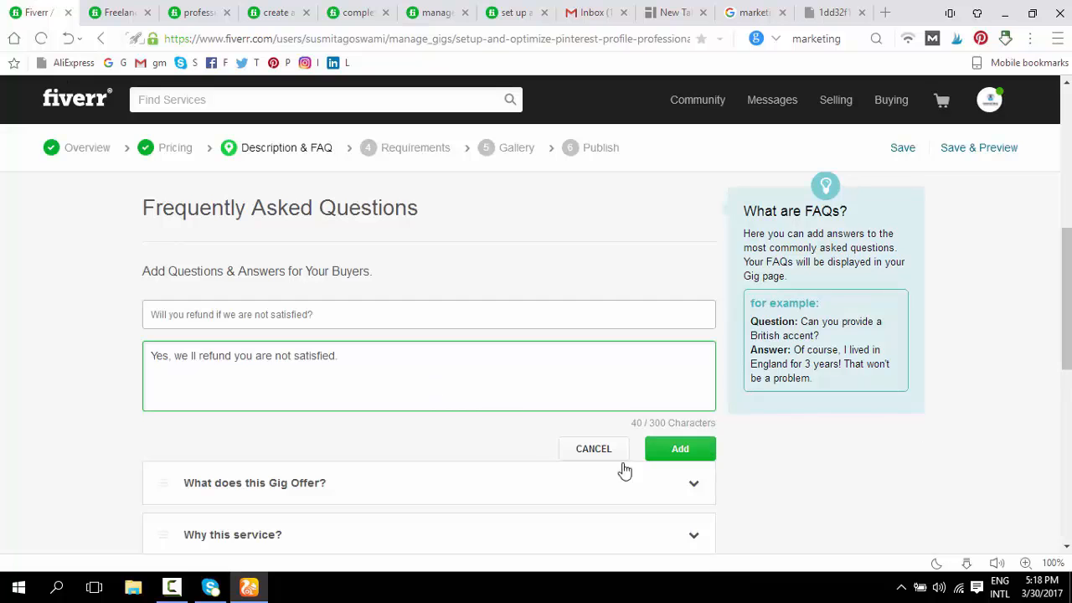
{"action": "left_click", "coordinate": [680, 448]}
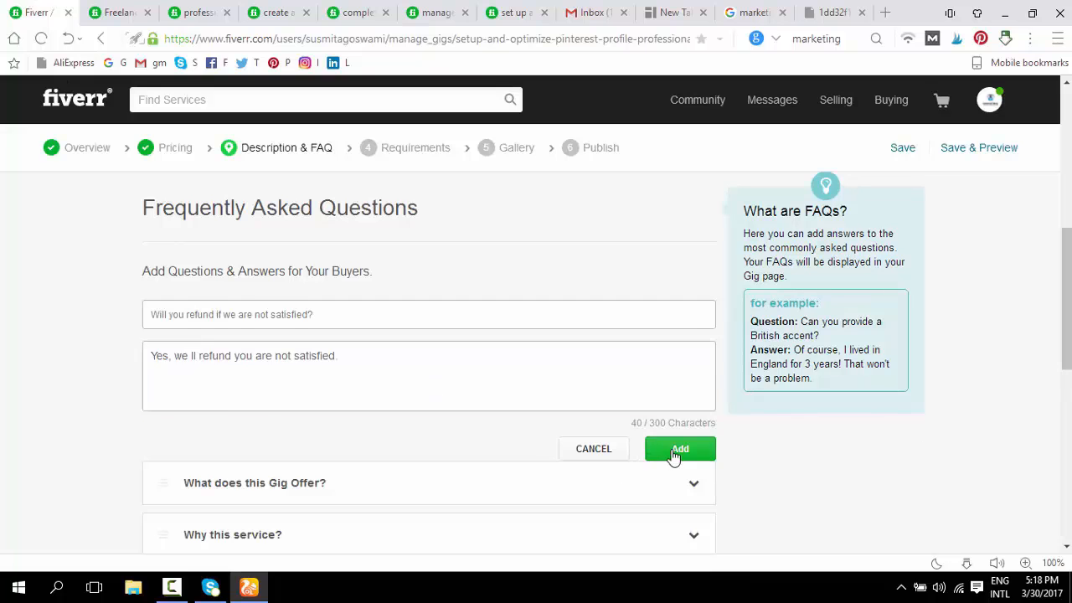
- After comparing other gigs' FAQs, save the Description & FAQ step and continue to Requirements
{"action": "left_click", "coordinate": [436, 11]}
{"action": "left_click", "coordinate": [516, 13]}
{"action": "scroll", "coordinate": [390, 278], "scroll_direction": "down", "scroll_amount": 2}
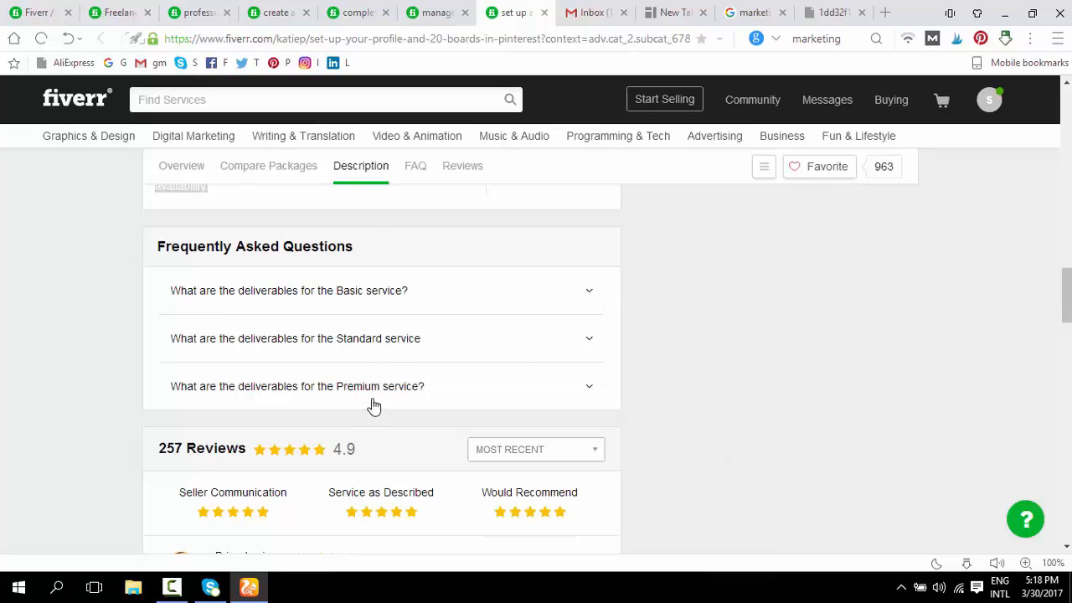
{"action": "scroll", "coordinate": [402, 318], "scroll_direction": "up", "scroll_amount": 1}
{"action": "left_click", "coordinate": [419, 14]}
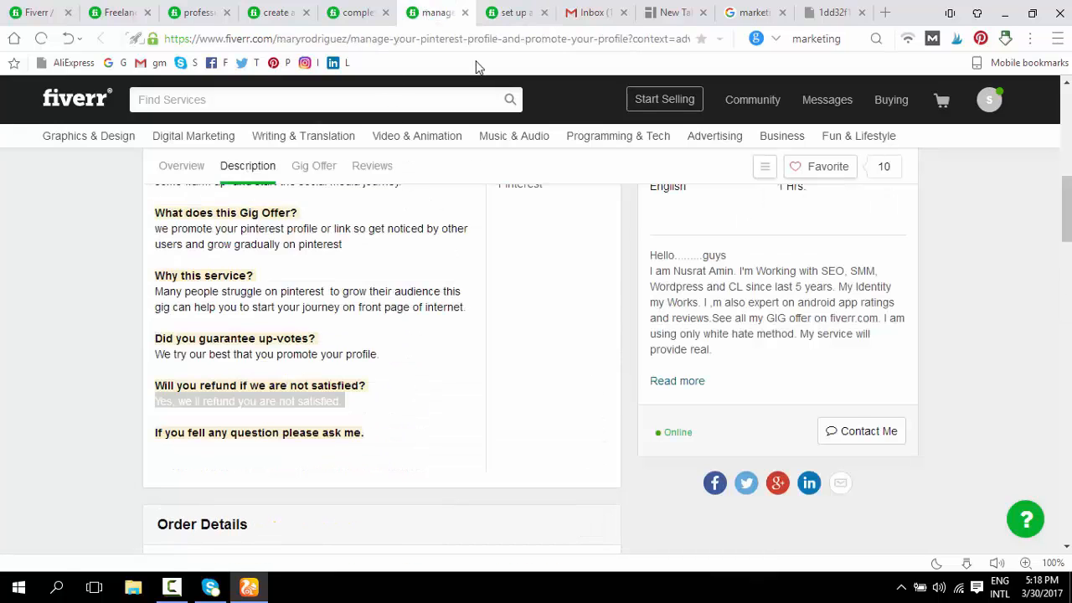
{"action": "mouse_move", "coordinate": [484, 142]}
{"action": "scroll", "coordinate": [342, 293], "scroll_direction": "up", "scroll_amount": 1}
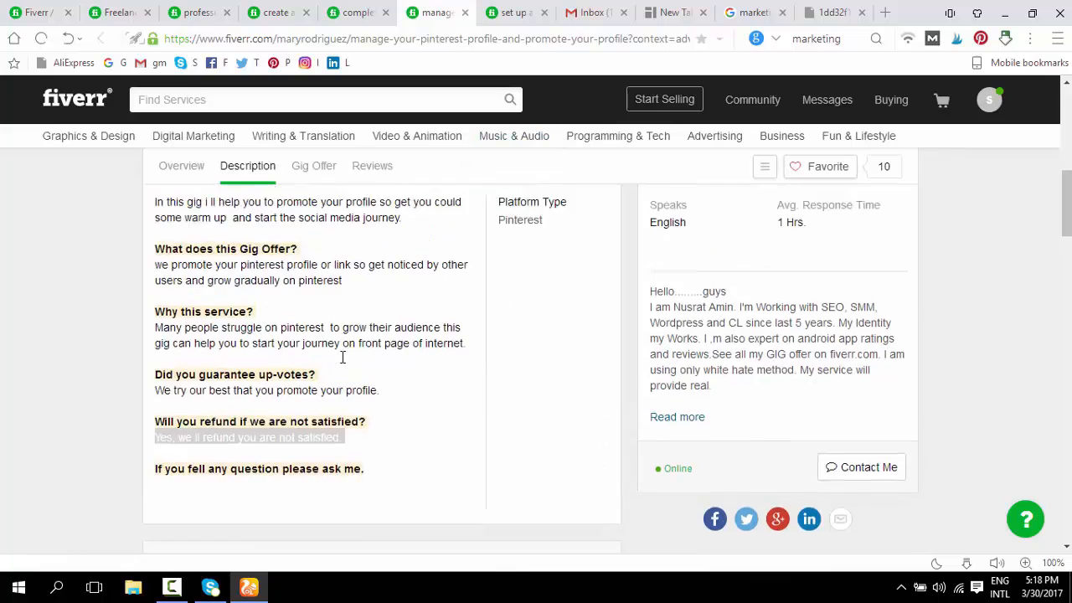
{"action": "scroll", "coordinate": [356, 318], "scroll_direction": "down", "scroll_amount": 3}
{"action": "scroll", "coordinate": [352, 292], "scroll_direction": "up", "scroll_amount": 1}
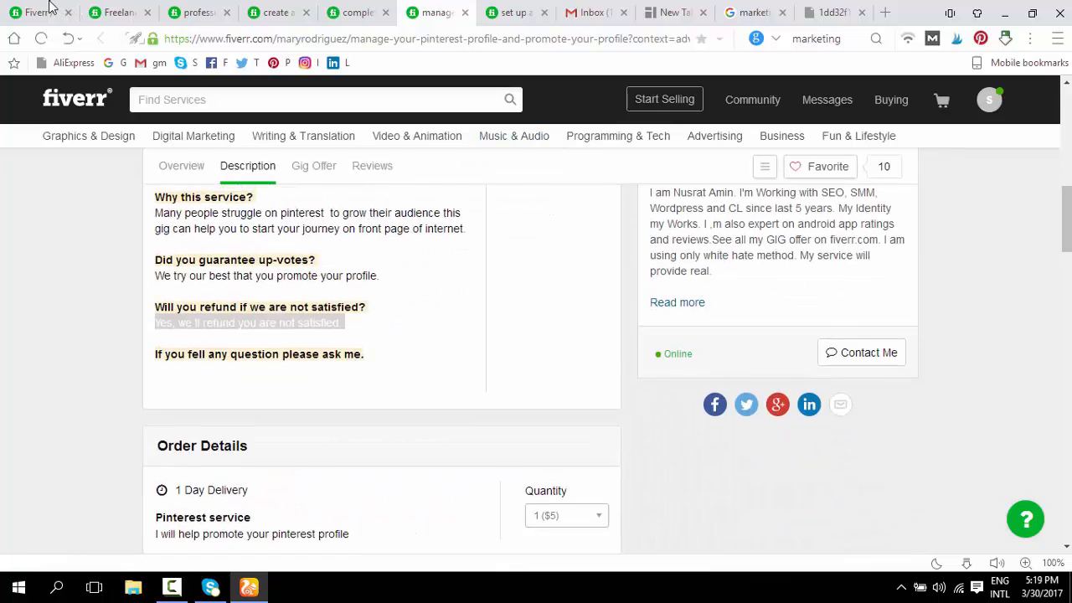
{"action": "left_click", "coordinate": [51, 12]}
{"action": "scroll", "coordinate": [239, 346], "scroll_direction": "down", "scroll_amount": 2}
{"action": "scroll", "coordinate": [627, 397], "scroll_direction": "up", "scroll_amount": 1}
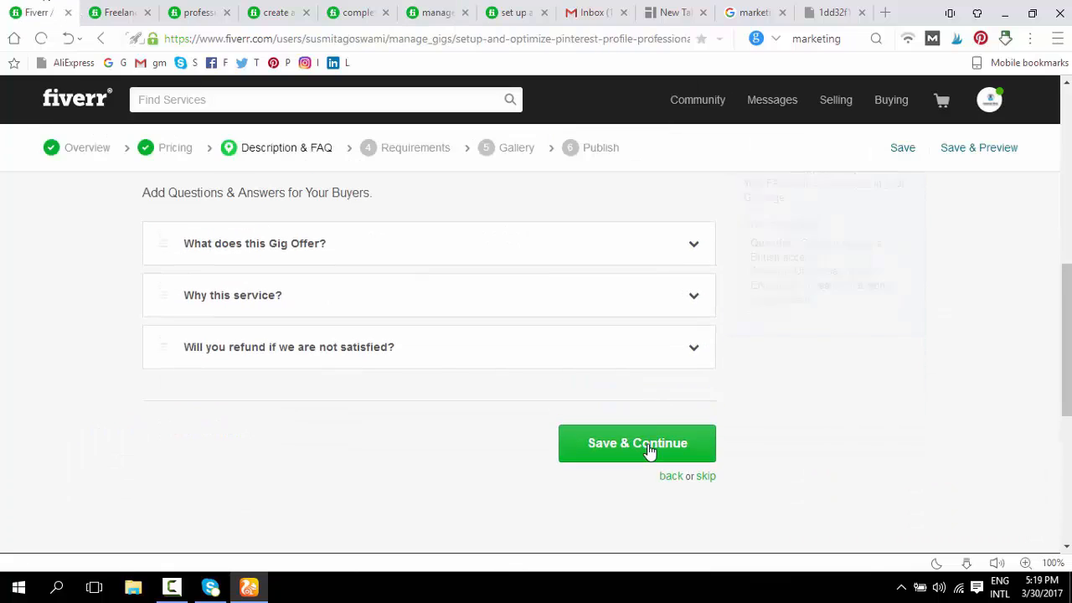
{"action": "left_click", "coordinate": [650, 451]}
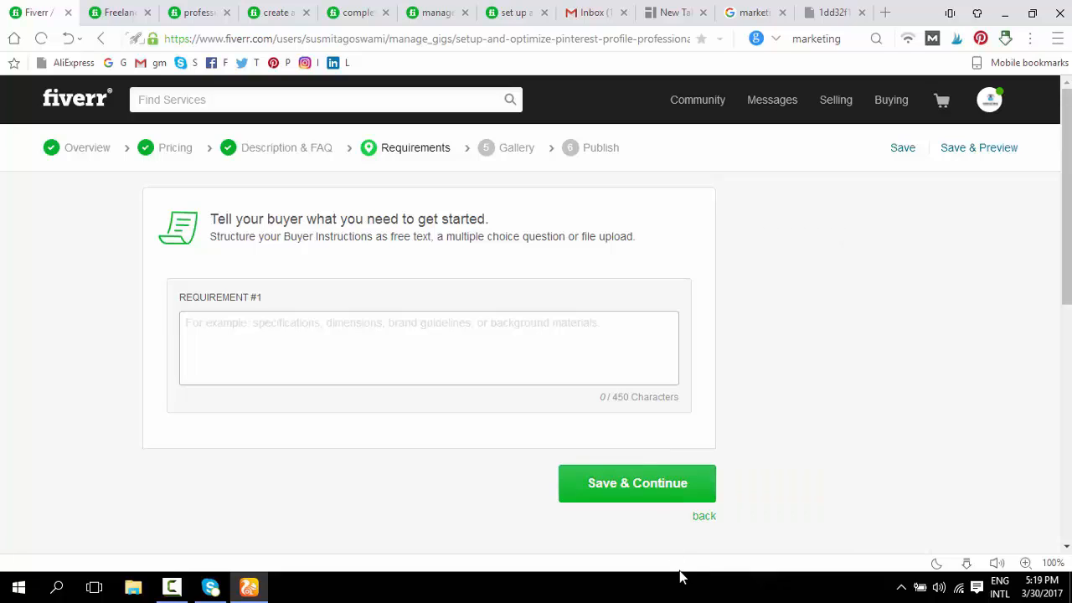
- Add a buyer requirement asking for Pinterest login information, marketing niche, business name, website URL, etc
{"action": "left_click", "coordinate": [595, 354]}
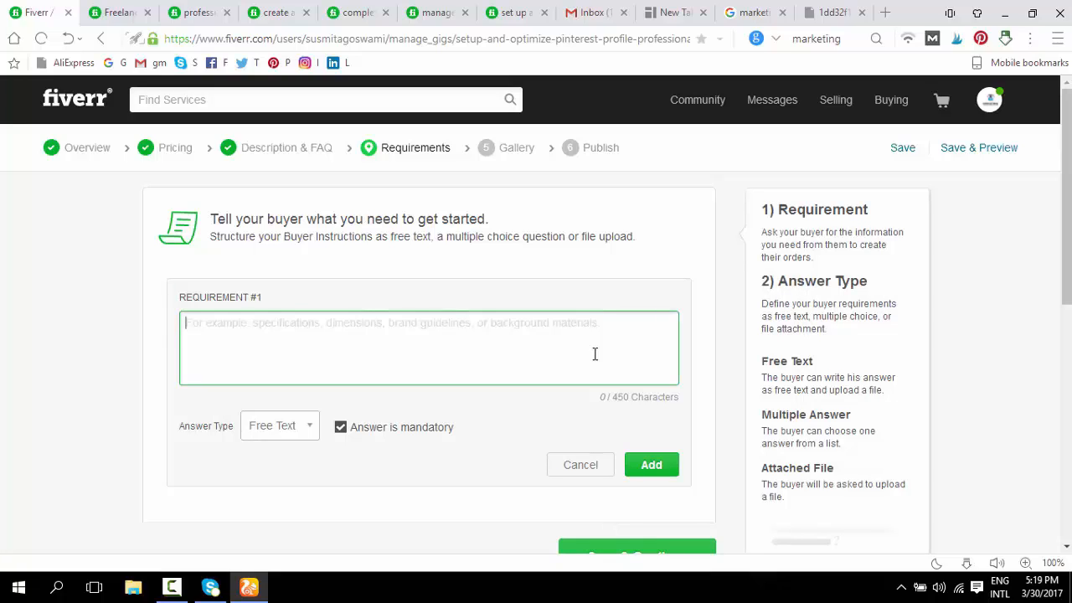
{"action": "type", "text": "Pinterest"}
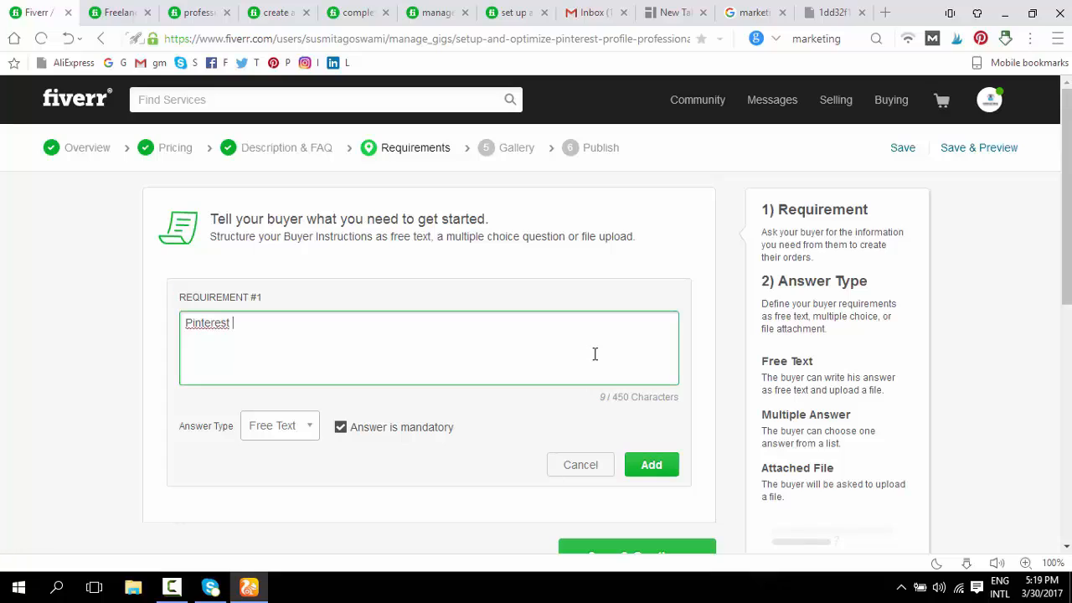
{"action": "type", "text": "account login informa"}
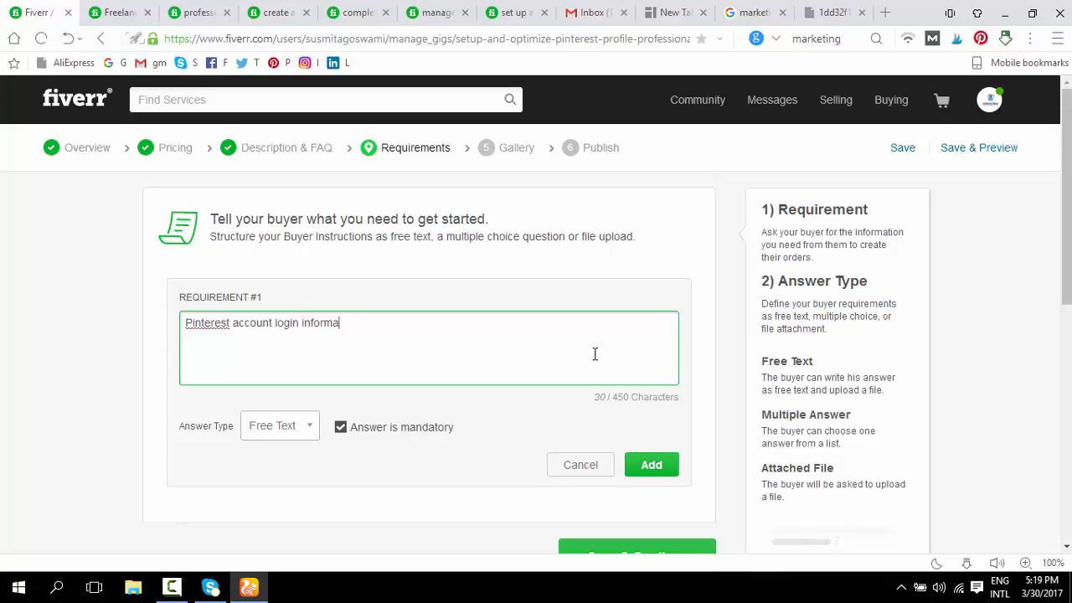
{"action": "type", "text": "tion,"}
{"action": "key", "text": "BackSpace"}
{"action": "key", "text": "BackSpace"}
{"action": "type", "text": "."}
{"action": "type", "text": "marketing "}
{"action": "type", "text": "niche "}
{"action": "type", "text": "or categ"}
{"action": "type", "text": "or"}
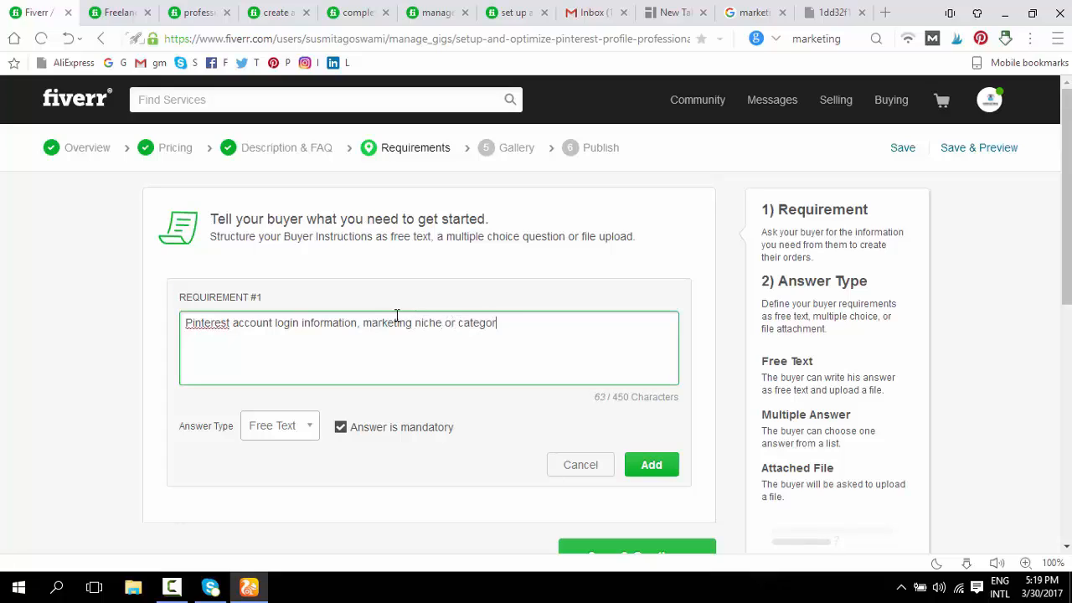
{"action": "type", "text": "y"}
{"action": "type", "text": "usiness name or w"}
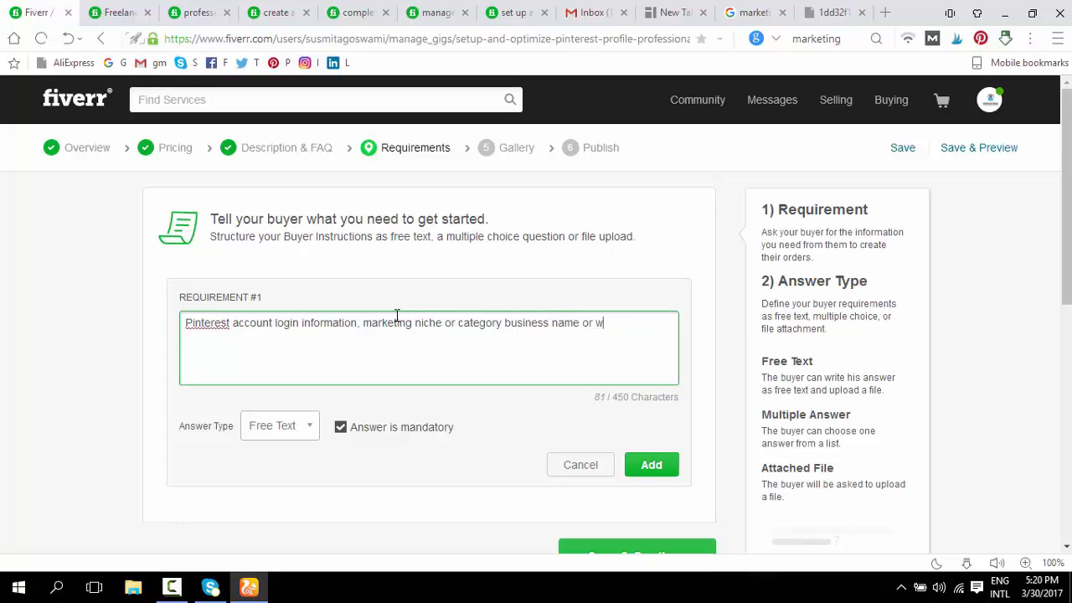
{"action": "type", "text": "ebsite ur"}
{"action": "key", "text": "ctrl+Left"}
{"action": "key", "text": "BackSpace"}
{"action": "key", "text": "BackSpace"}
{"action": "key", "text": "BackSpace"}
{"action": "type", "text": ","}
{"action": "key", "text": "Right"}
{"action": "key", "text": "Right"}
{"action": "key", "text": "Right"}
{"action": "key", "text": "Right"}
{"action": "key", "text": "Right"}
{"action": "key", "text": "Right"}
{"action": "key", "text": "Right"}
{"action": "key", "text": "Right"}
{"action": "key", "text": "Right"}
{"action": "key", "text": "Right"}
{"action": "key", "text": "Right"}
{"action": "type", "text": ", etc"}
{"action": "scroll", "coordinate": [687, 436], "scroll_direction": "down", "scroll_amount": 1}
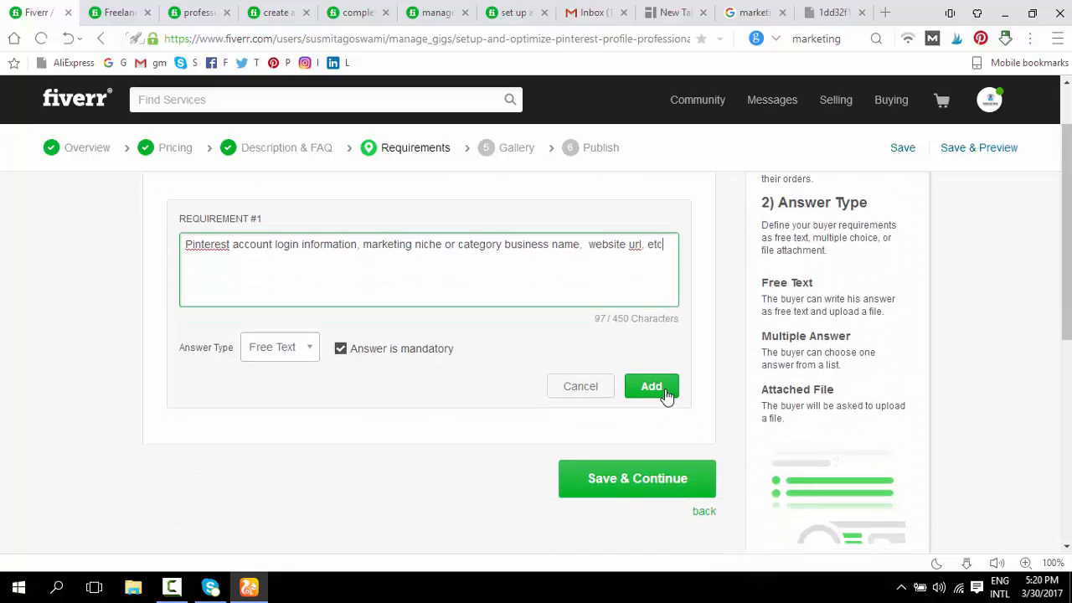
{"action": "left_click", "coordinate": [653, 387]}
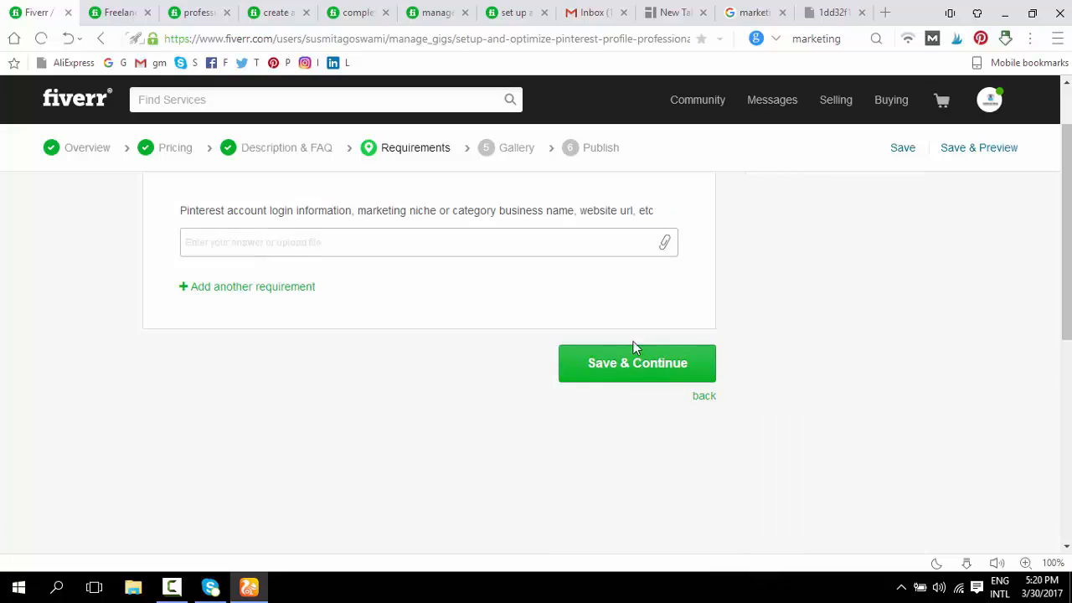
- Save the requirements and continue to the Gallery's Gig Video and Gig Photos sections
{"action": "scroll", "coordinate": [675, 376], "scroll_direction": "up", "scroll_amount": 1}
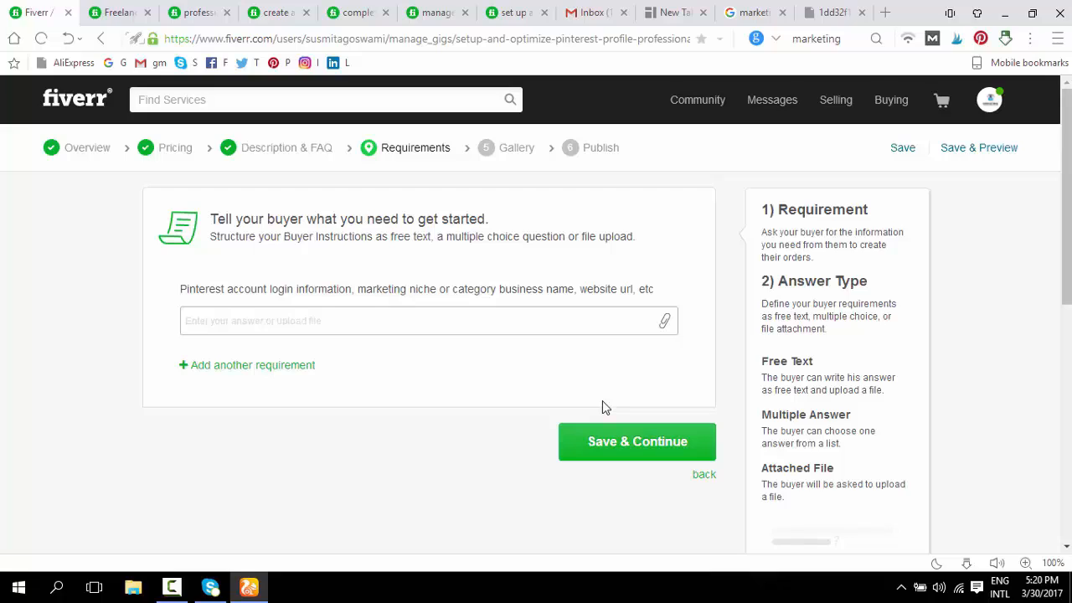
{"action": "left_click", "coordinate": [625, 461]}
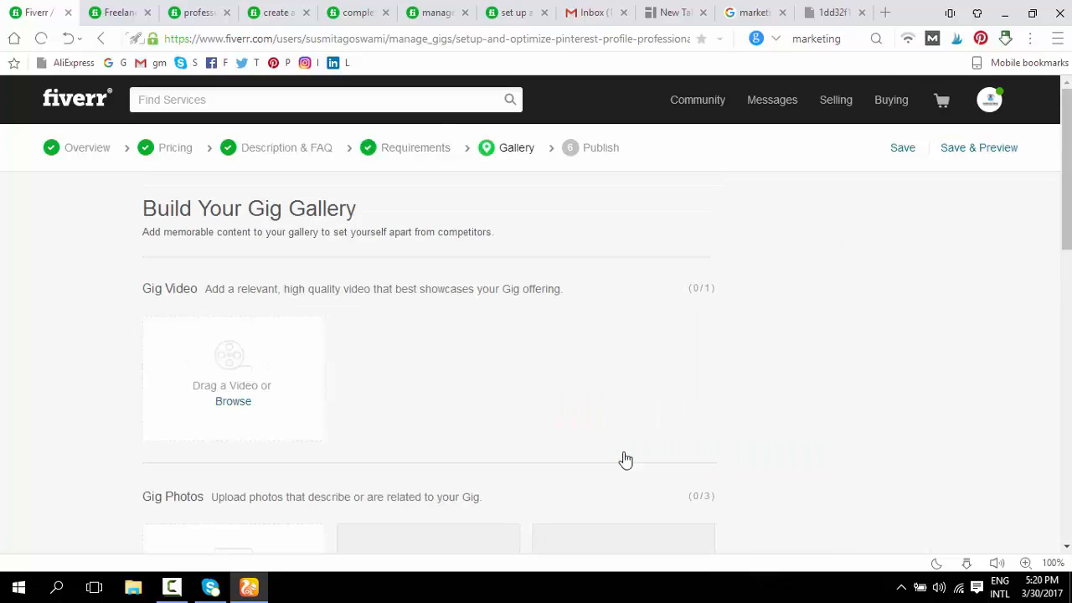
{"action": "scroll", "coordinate": [427, 293], "scroll_direction": "down", "scroll_amount": 1}
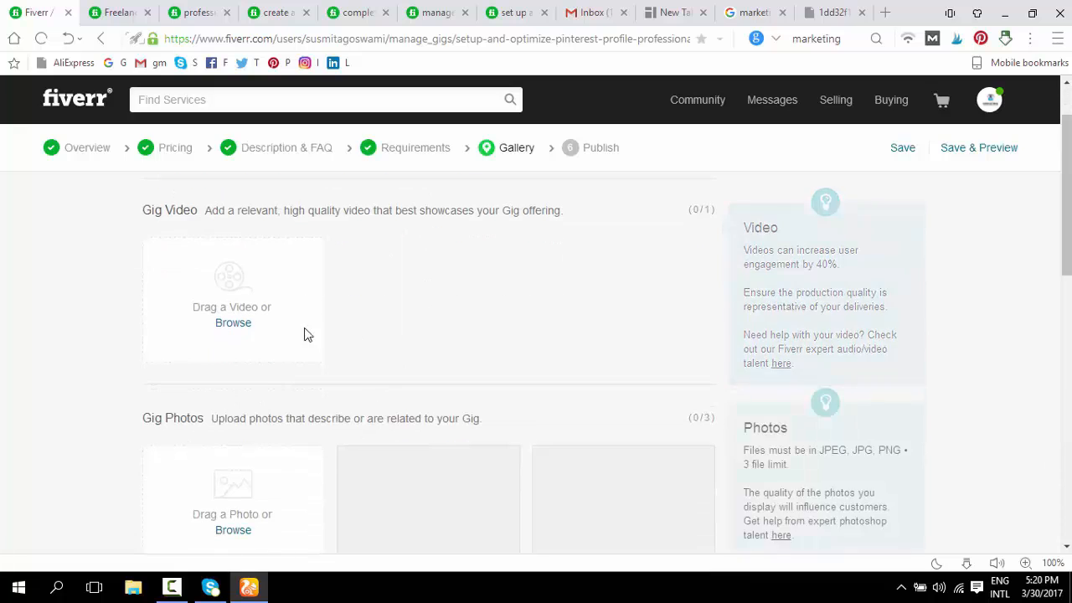
- Search Google Images for 'pinterest marketing' in the new tab
{"action": "left_click", "coordinate": [696, 12]}
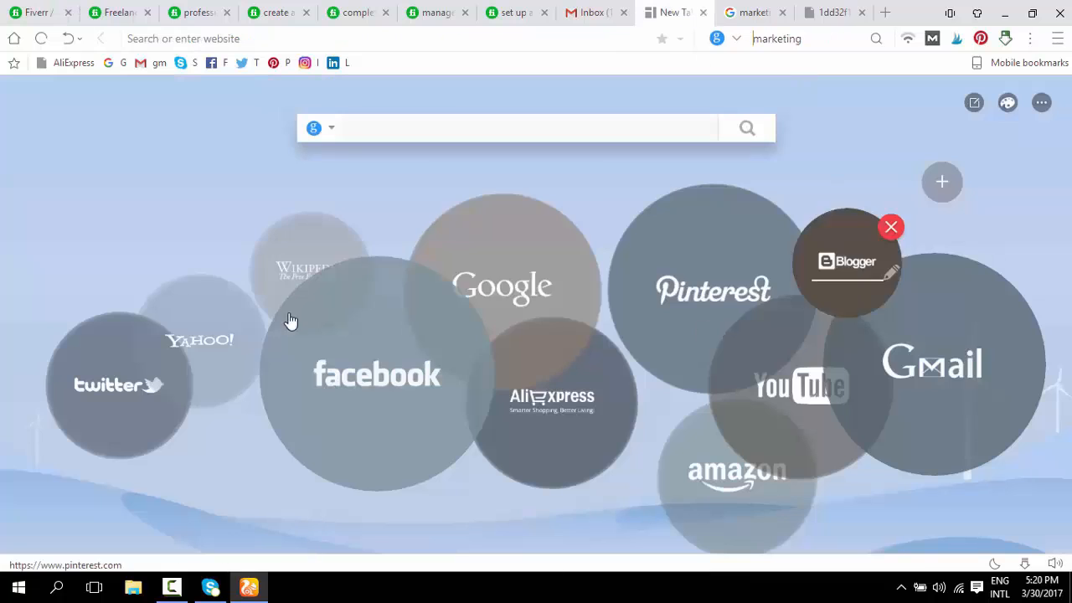
{"action": "left_click", "coordinate": [546, 123]}
{"action": "type", "text": "pinte"}
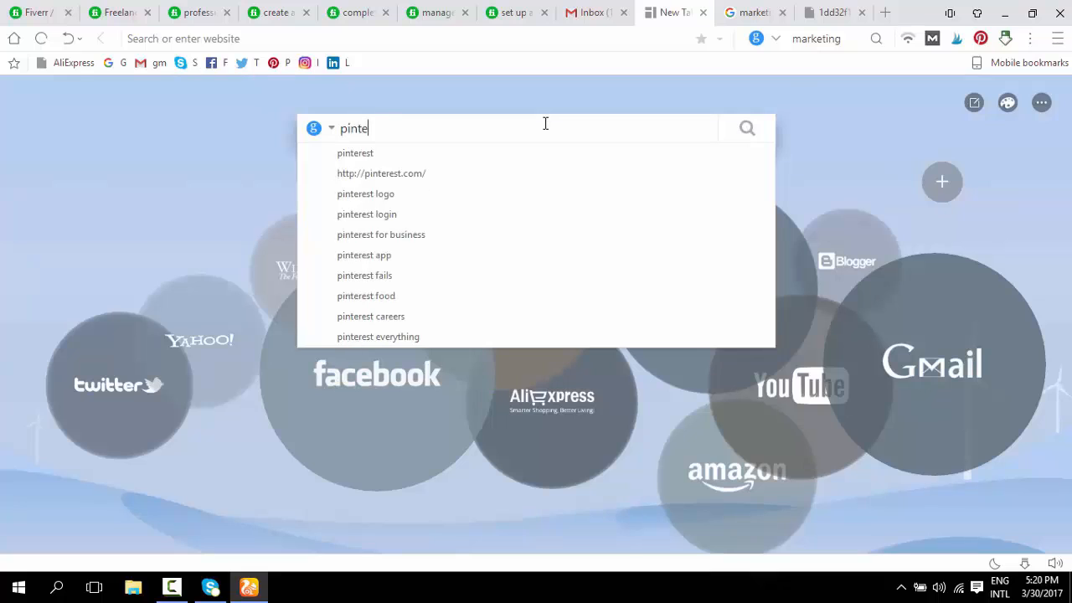
{"action": "type", "text": "rest ma"}
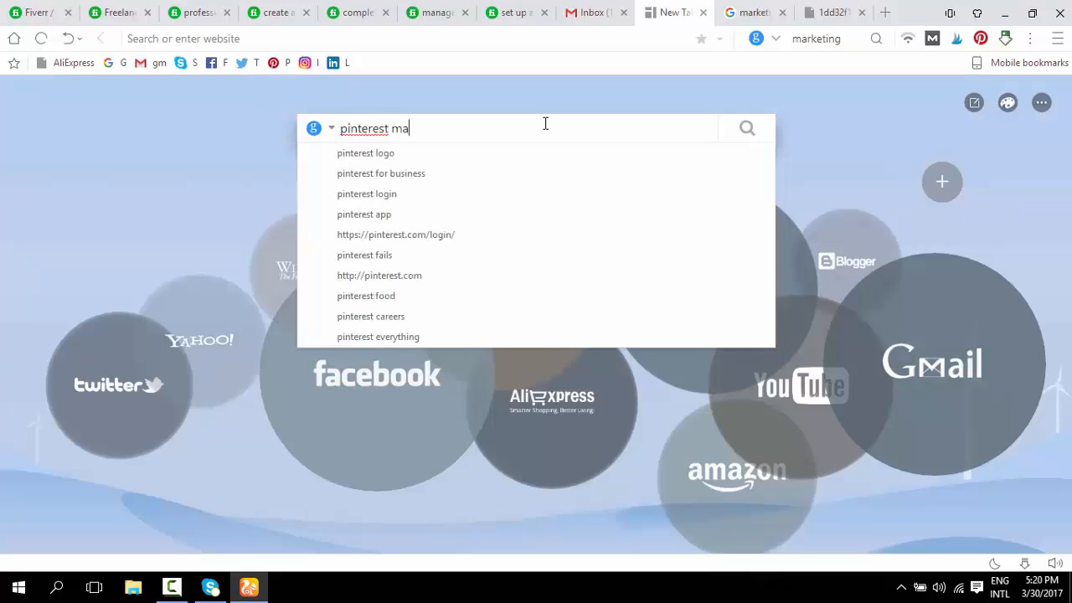
{"action": "type", "text": "rketing"}
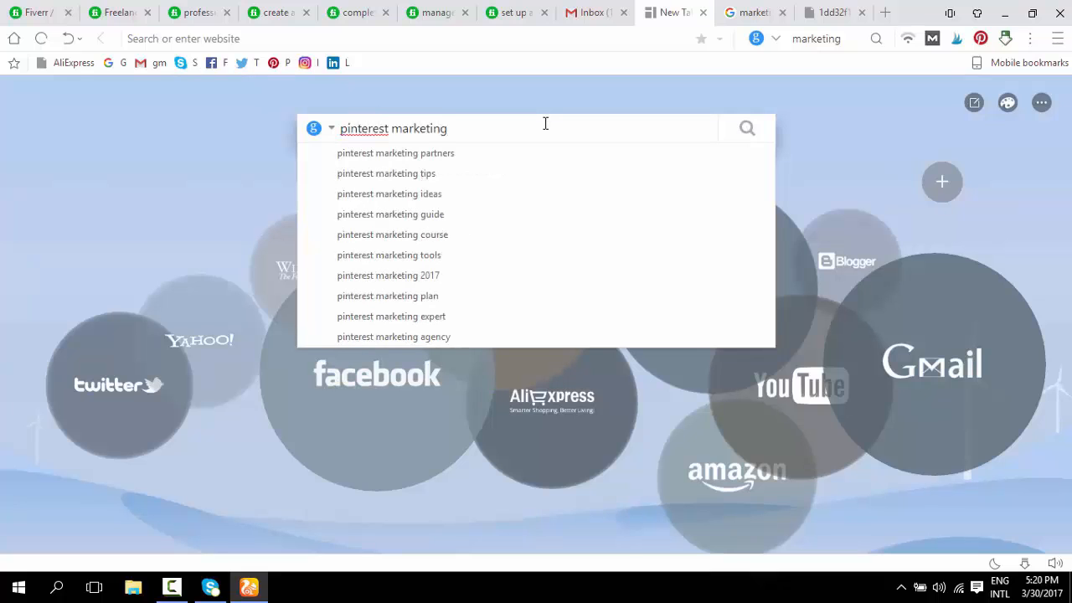
{"action": "key", "text": "Return"}
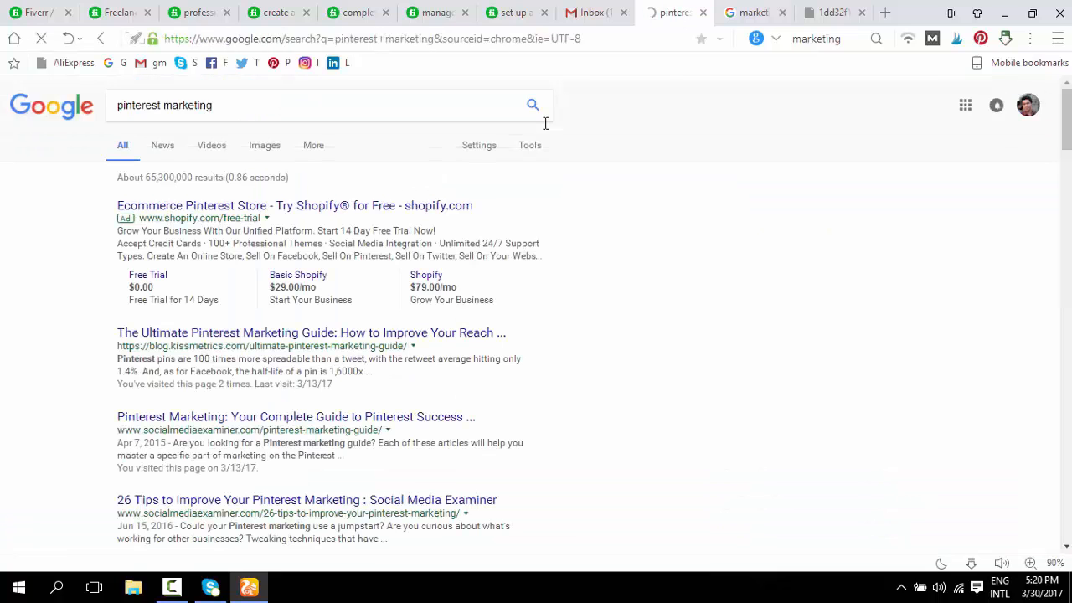
{"action": "left_click", "coordinate": [265, 146]}
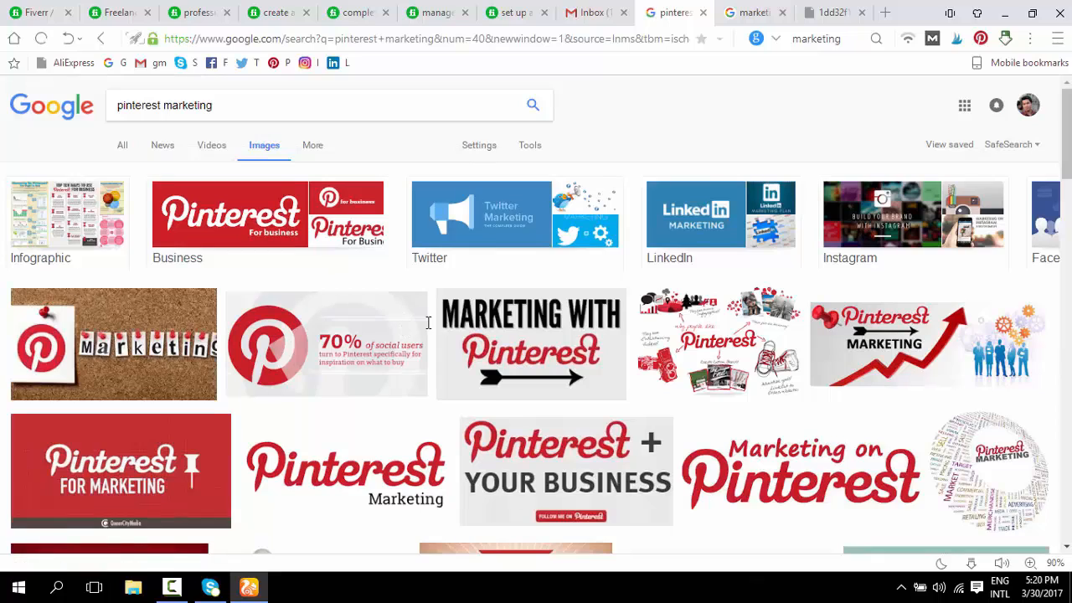
{"action": "scroll", "coordinate": [516, 333], "scroll_direction": "down", "scroll_amount": 2}
{"action": "scroll", "coordinate": [528, 332], "scroll_direction": "down", "scroll_amount": 1}
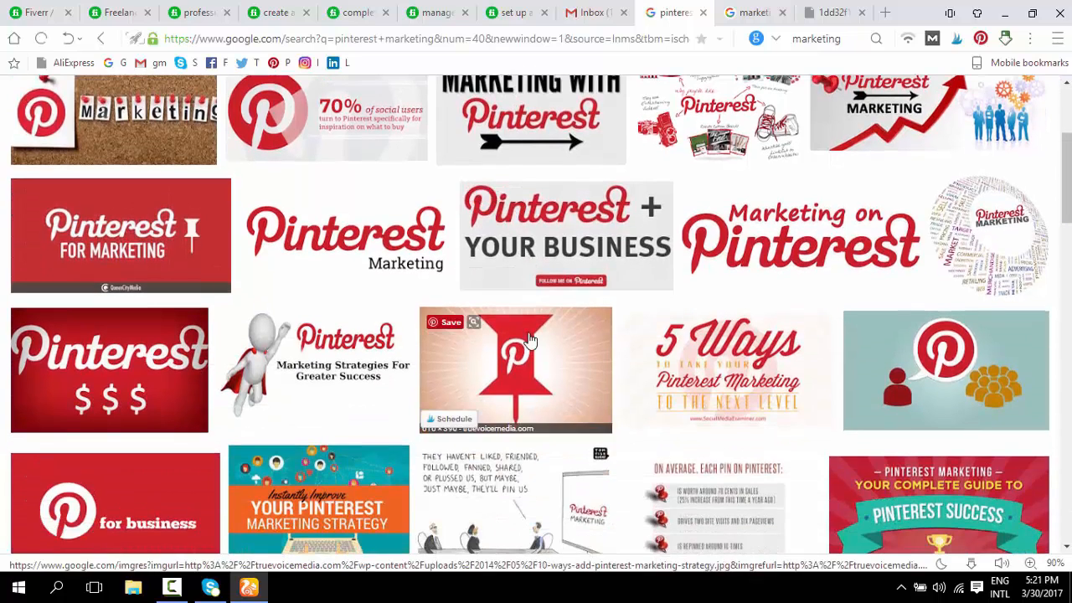
{"action": "scroll", "coordinate": [530, 339], "scroll_direction": "down", "scroll_amount": 2}
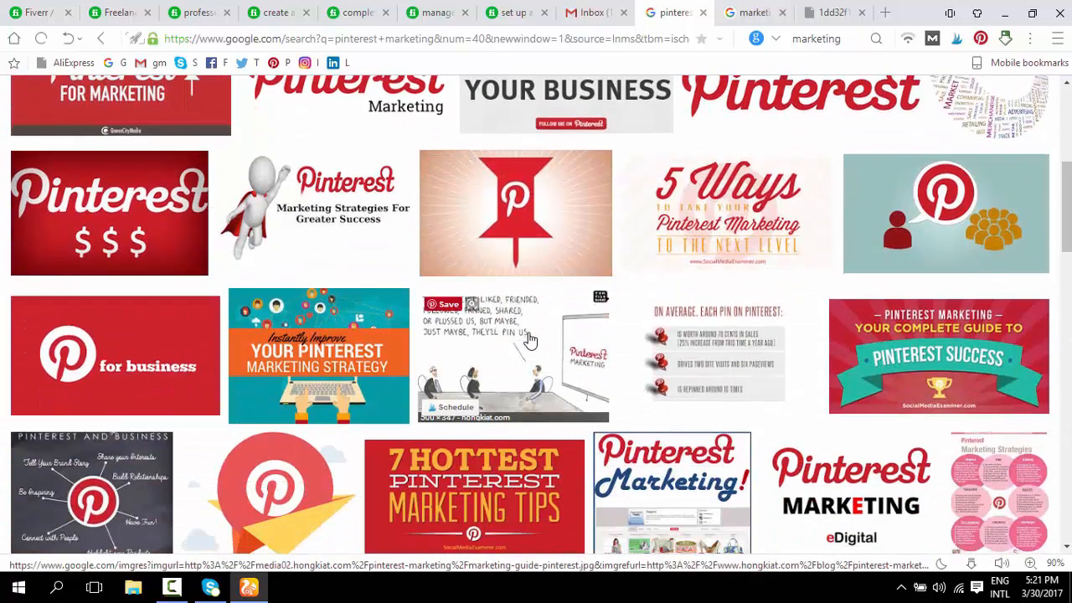
{"action": "scroll", "coordinate": [529, 339], "scroll_direction": "up", "scroll_amount": 2}
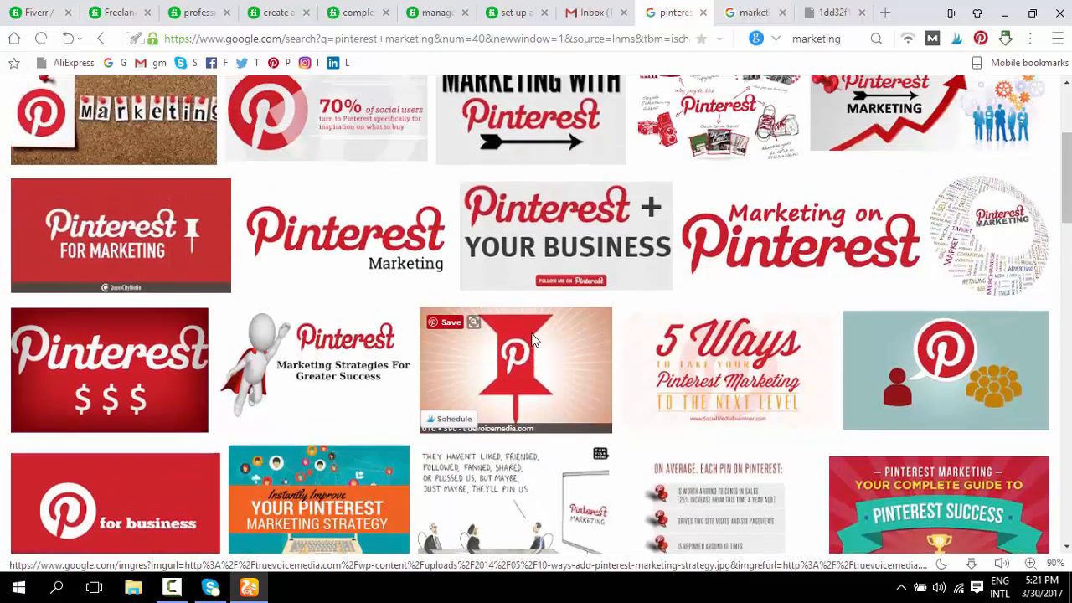
{"action": "scroll", "coordinate": [534, 340], "scroll_direction": "down", "scroll_amount": 4}
{"action": "scroll", "coordinate": [1022, 187], "scroll_direction": "up", "scroll_amount": 2}
- Open the Pinterest person-and-audience image full size in a new tab and save it locally
{"action": "left_click", "coordinate": [999, 203]}
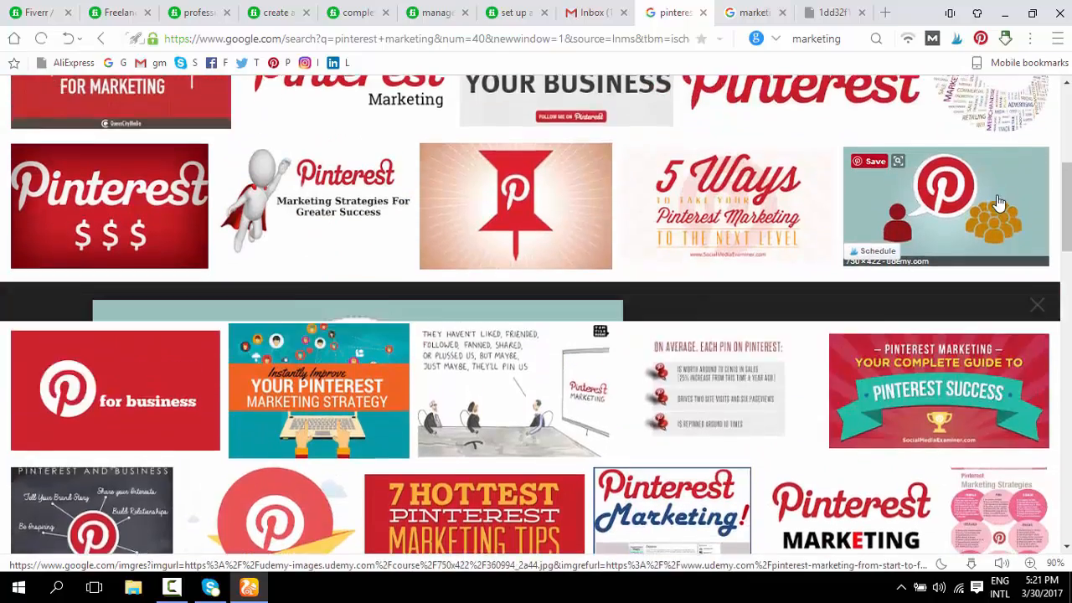
{"action": "right_click", "coordinate": [783, 290]}
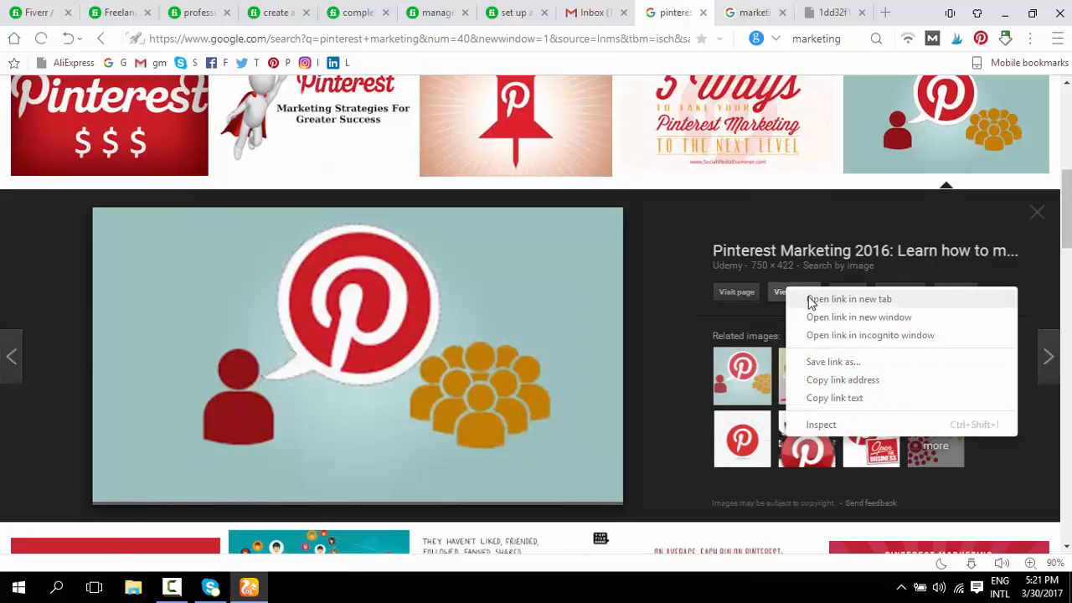
{"action": "left_click", "coordinate": [811, 300]}
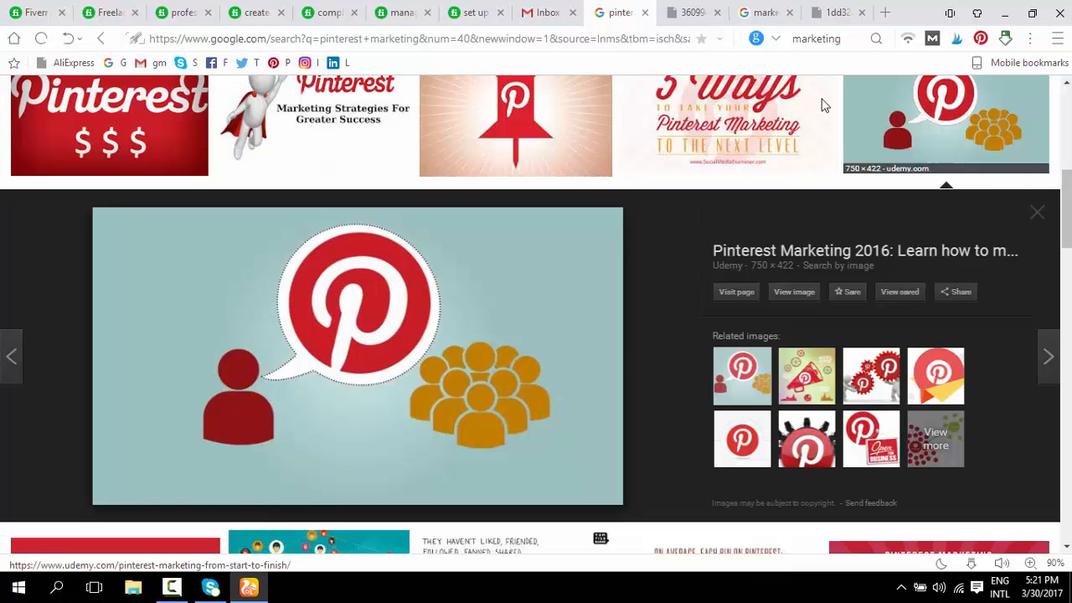
{"action": "left_click", "coordinate": [678, 12]}
{"action": "right_click", "coordinate": [348, 105]}
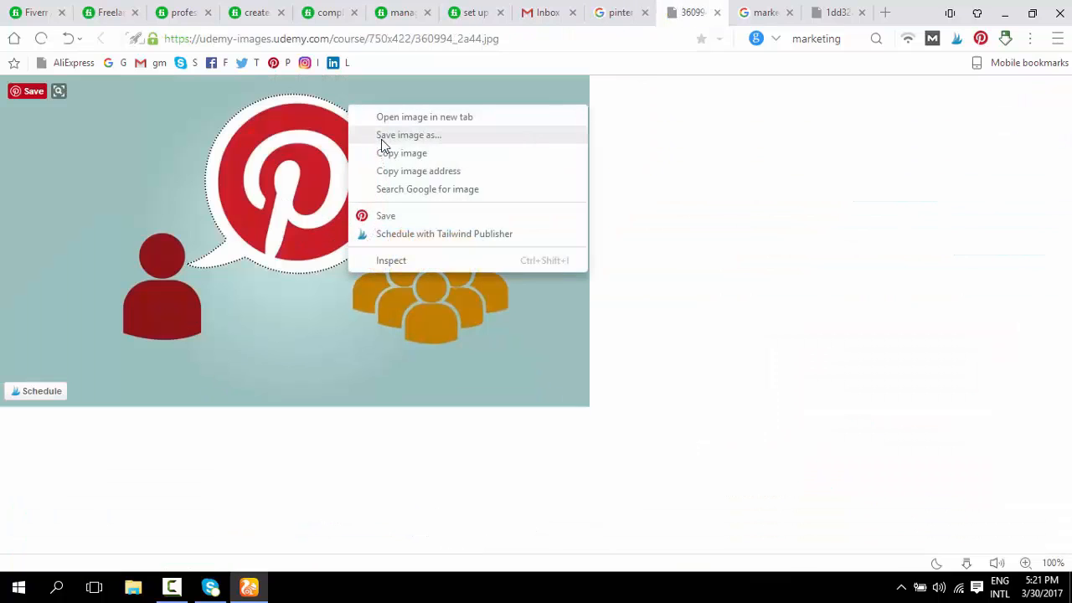
{"action": "left_click", "coordinate": [382, 139]}
{"action": "left_click", "coordinate": [622, 370]}
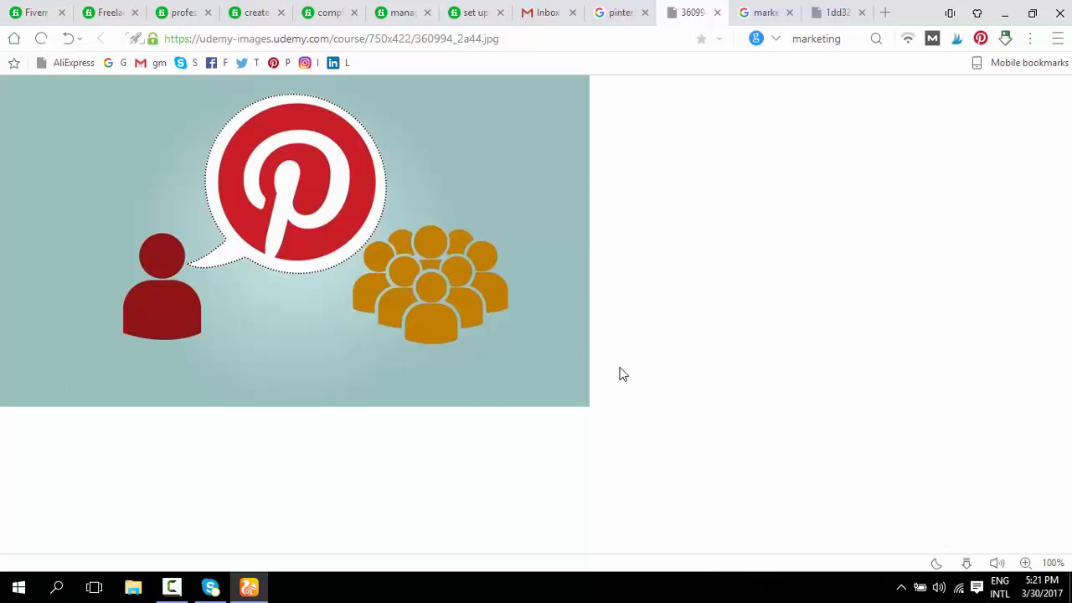
- Upload the downloaded 360994_2a44 image as the gig's primary Gig Photo
{"action": "left_click", "coordinate": [38, 12]}
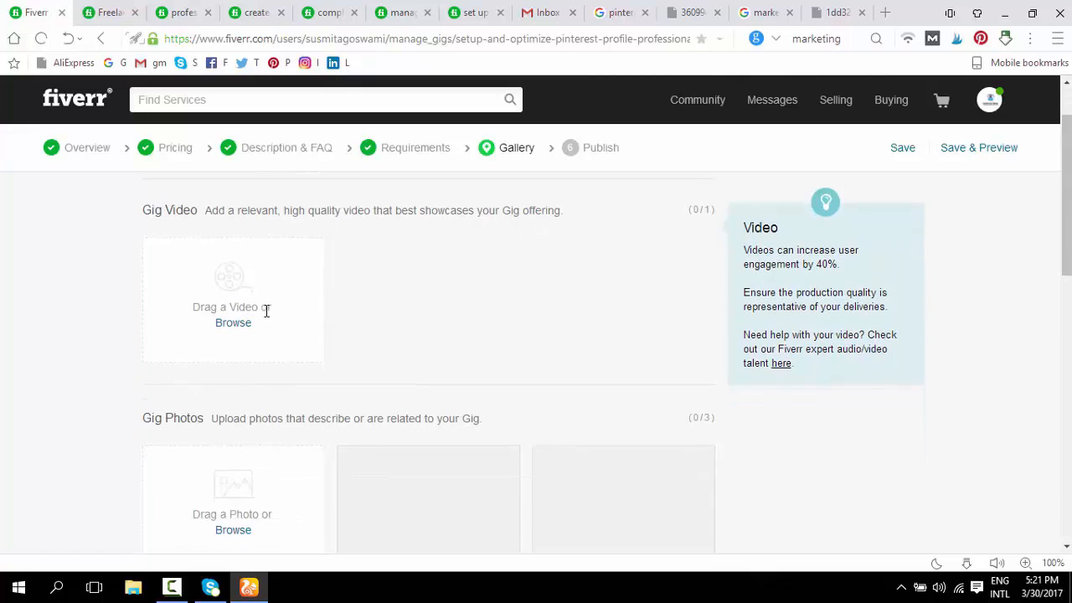
{"action": "scroll", "coordinate": [264, 318], "scroll_direction": "down", "scroll_amount": 2}
{"action": "left_click", "coordinate": [230, 463]}
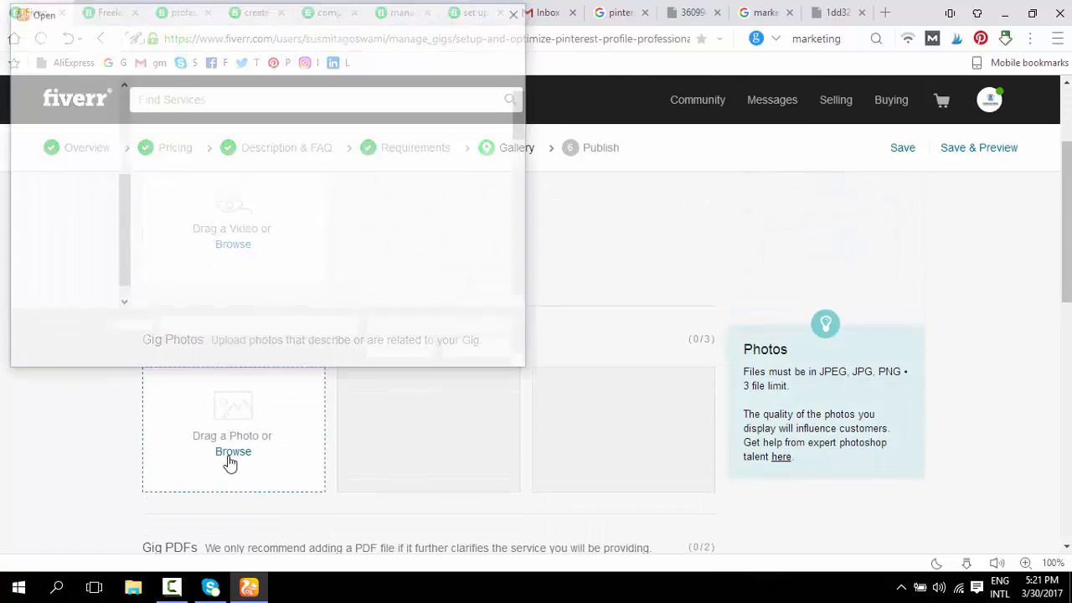
{"action": "left_click", "coordinate": [193, 252]}
{"action": "left_click", "coordinate": [407, 347]}
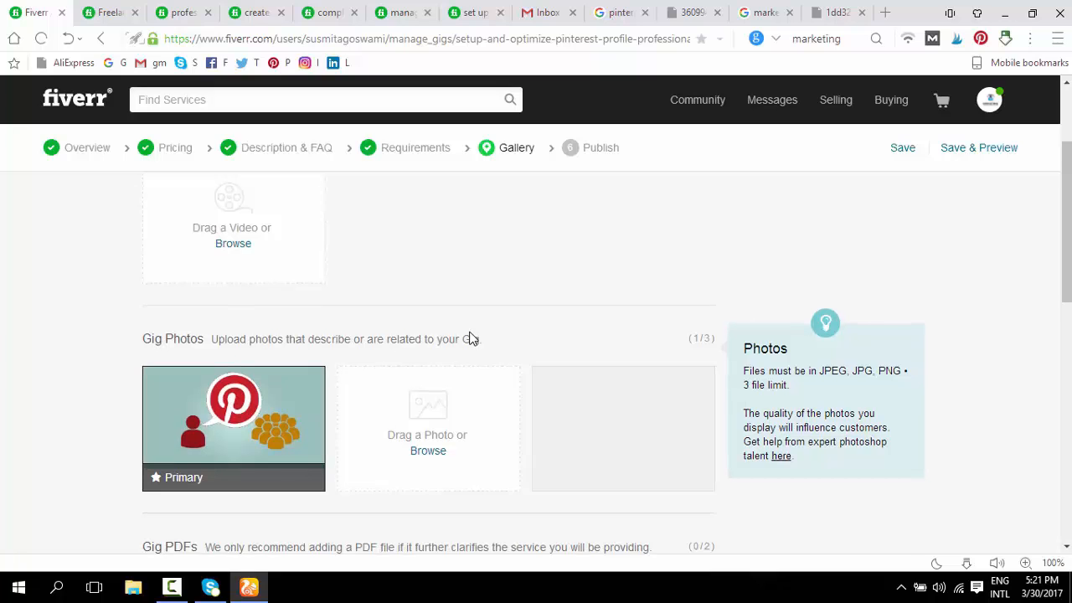
{"action": "scroll", "coordinate": [469, 338], "scroll_direction": "down", "scroll_amount": 2}
{"action": "scroll", "coordinate": [624, 306], "scroll_direction": "down", "scroll_amount": 2}
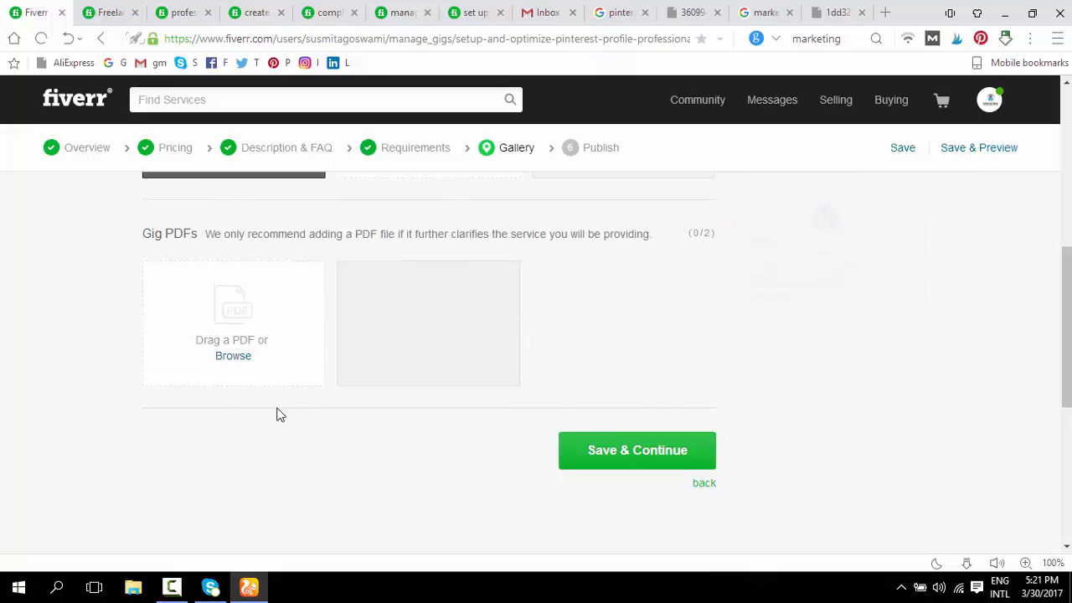
{"action": "scroll", "coordinate": [322, 362], "scroll_direction": "up", "scroll_amount": 1}
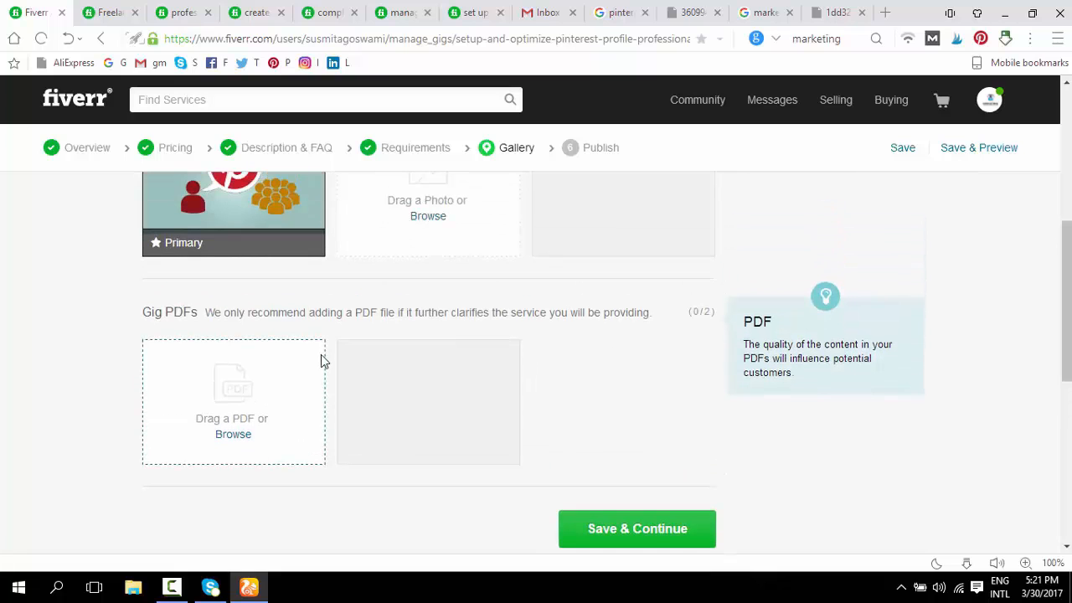
- Load pinterest.com in a new tab, go to My profile, and show its Boards
{"action": "left_click", "coordinate": [885, 13]}
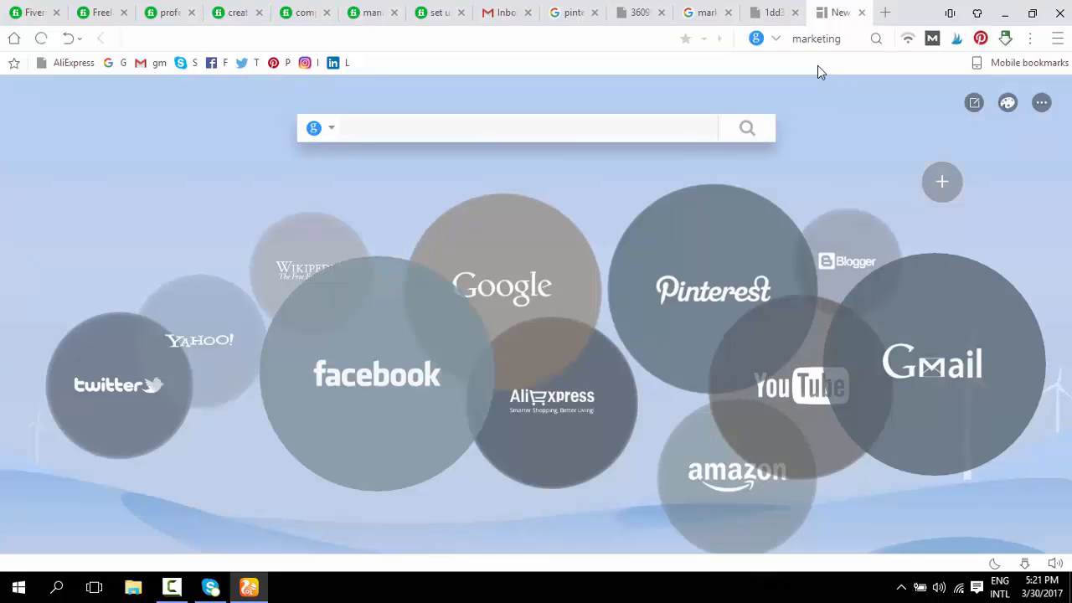
{"action": "type", "text": "pinteres"}
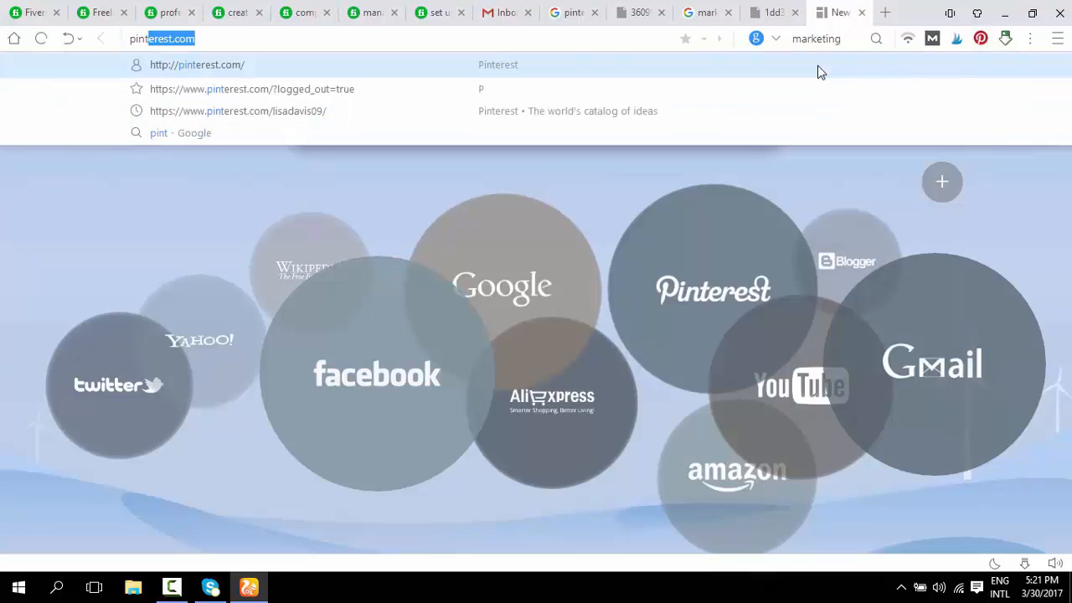
{"action": "type", "text": "t"}
{"action": "key", "text": "Return"}
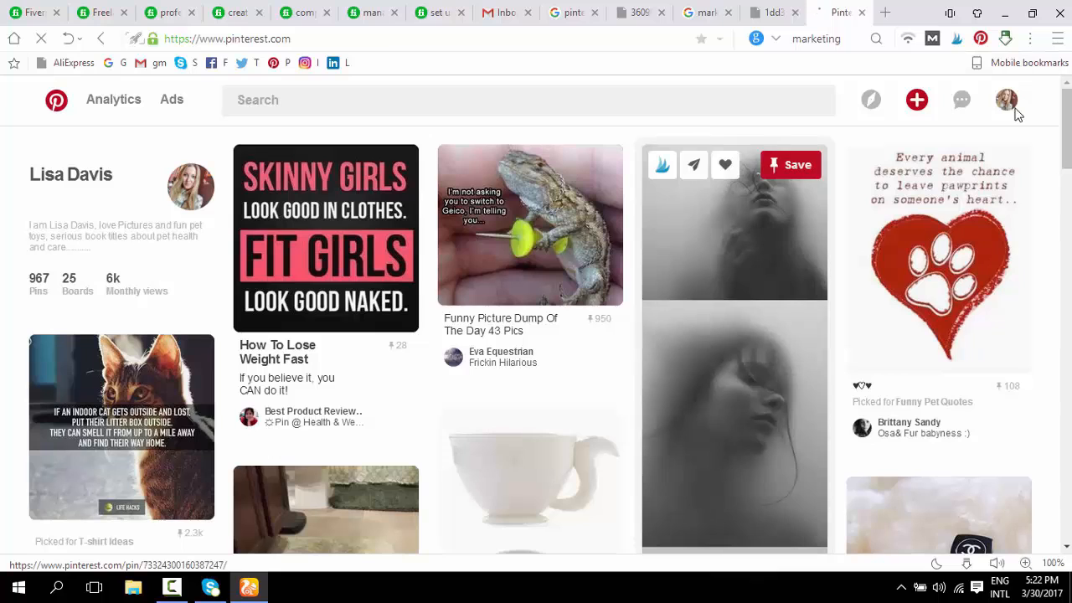
{"action": "mouse_move", "coordinate": [1011, 109]}
{"action": "left_click", "coordinate": [969, 146]}
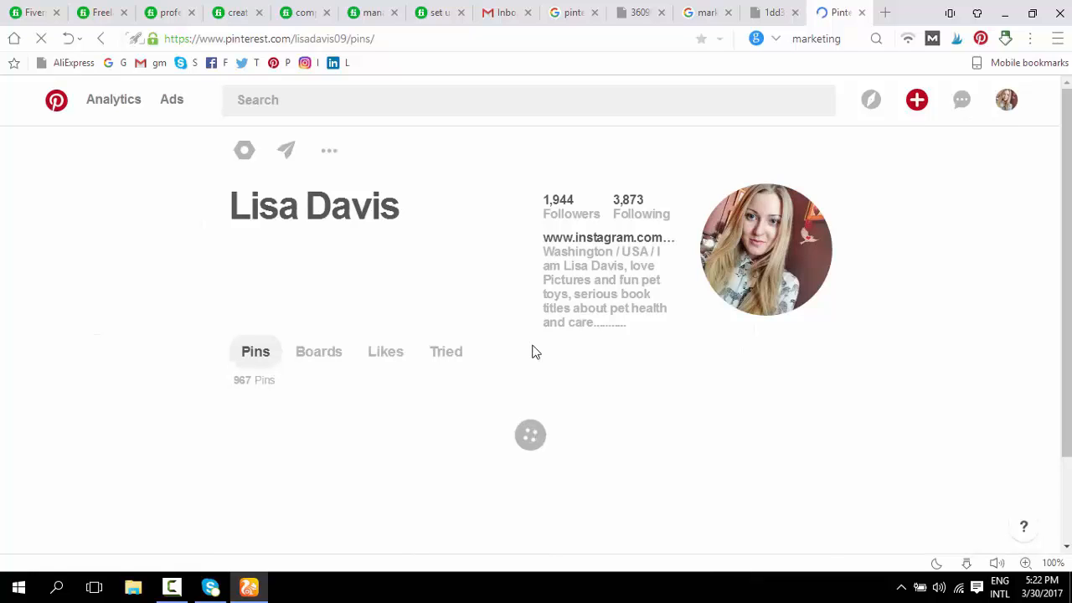
{"action": "scroll", "coordinate": [549, 325], "scroll_direction": "down", "scroll_amount": 4}
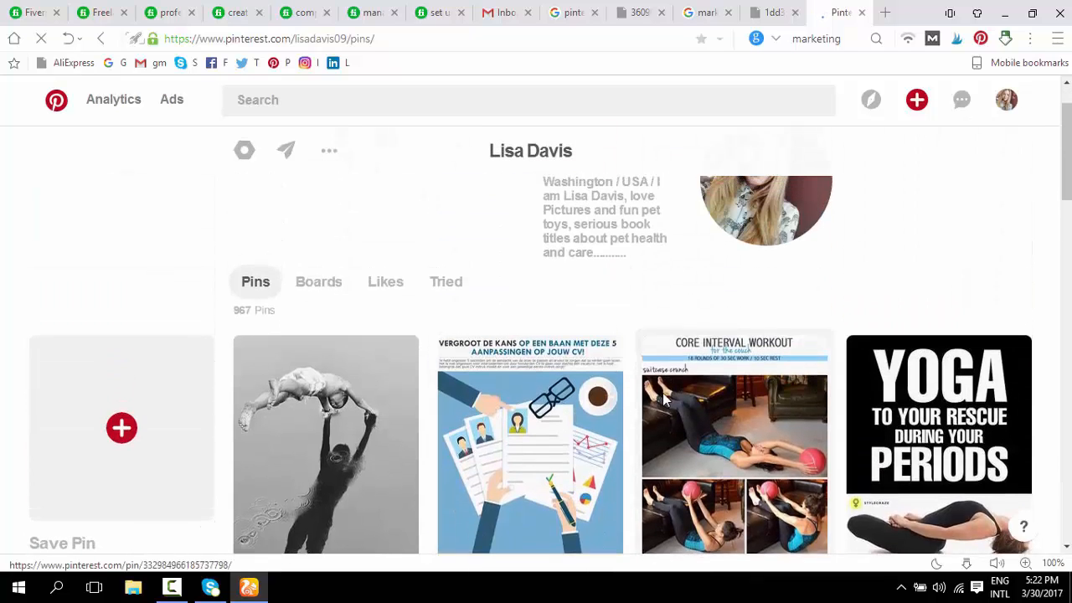
{"action": "left_click", "coordinate": [333, 358]}
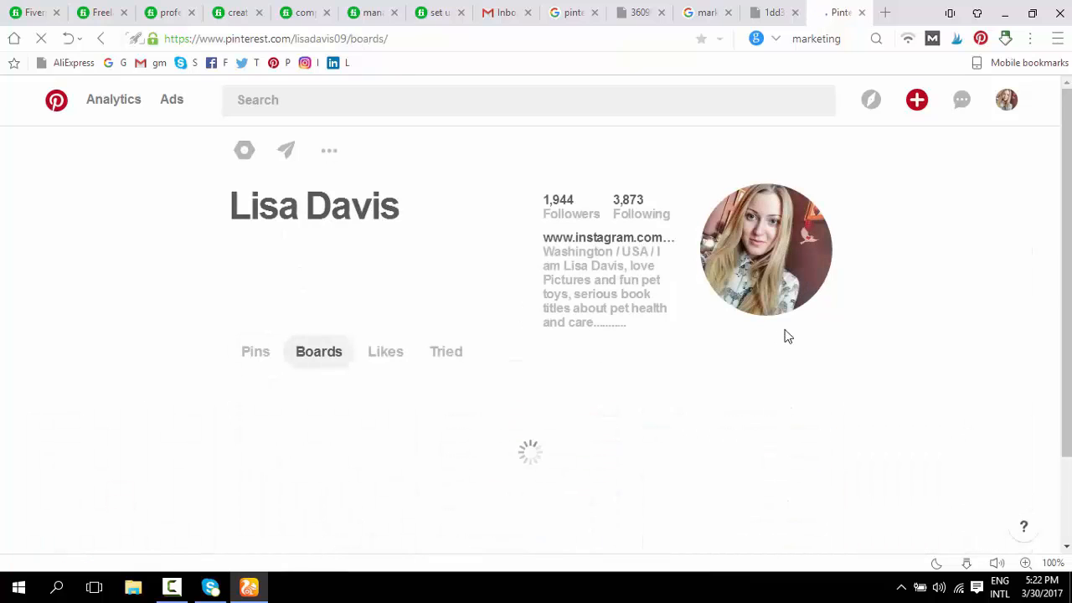
{"action": "scroll", "coordinate": [699, 376], "scroll_direction": "down", "scroll_amount": 2}
{"action": "scroll", "coordinate": [703, 376], "scroll_direction": "up", "scroll_amount": 2}
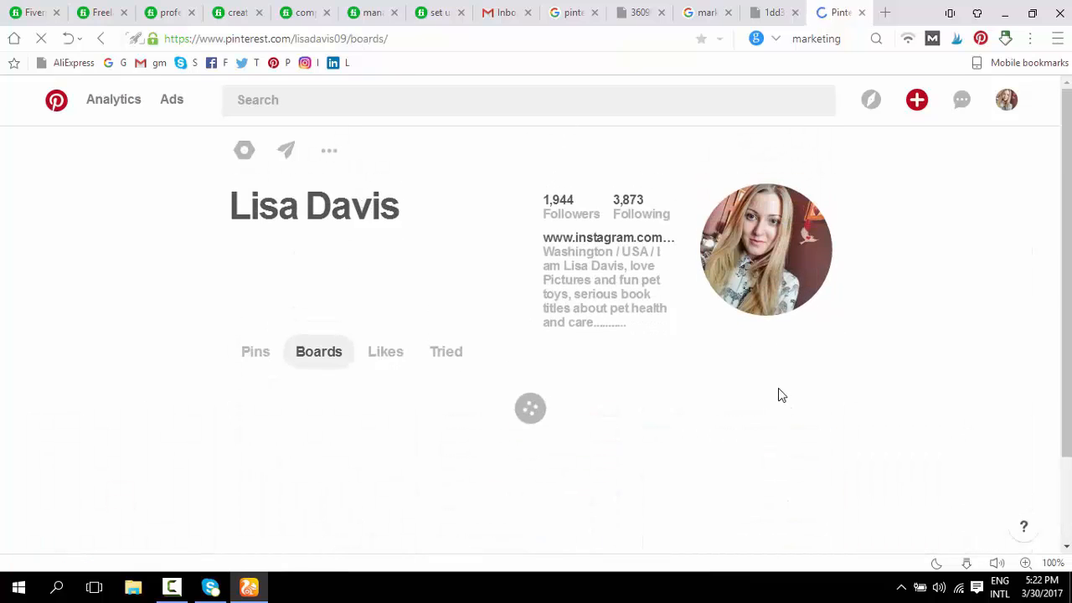
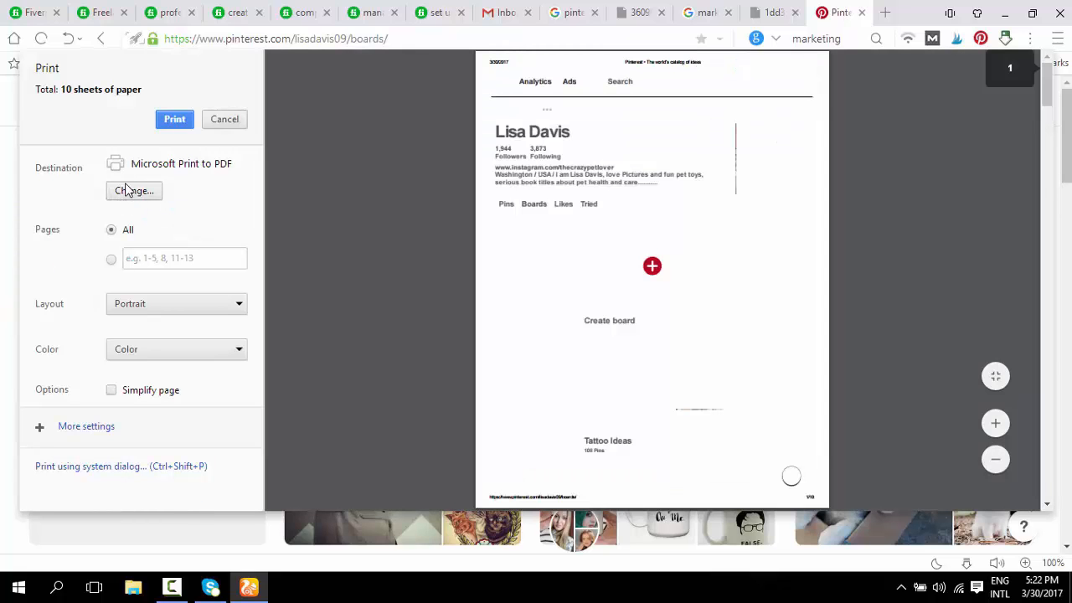
- Set the print destination to Save as PDF with background graphics included
{"action": "left_click", "coordinate": [127, 191]}
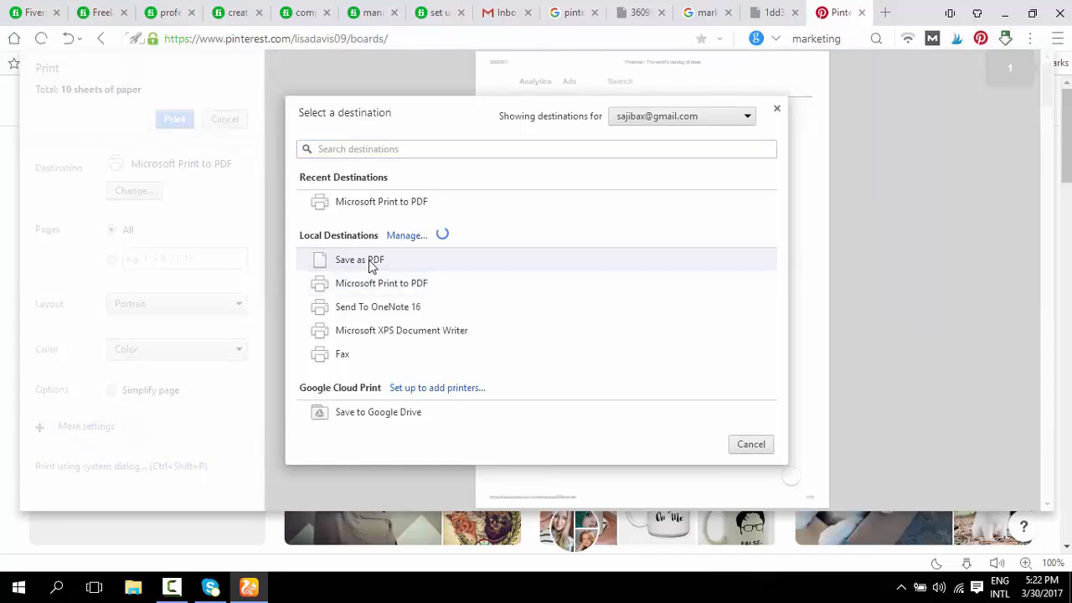
{"action": "left_click", "coordinate": [369, 260]}
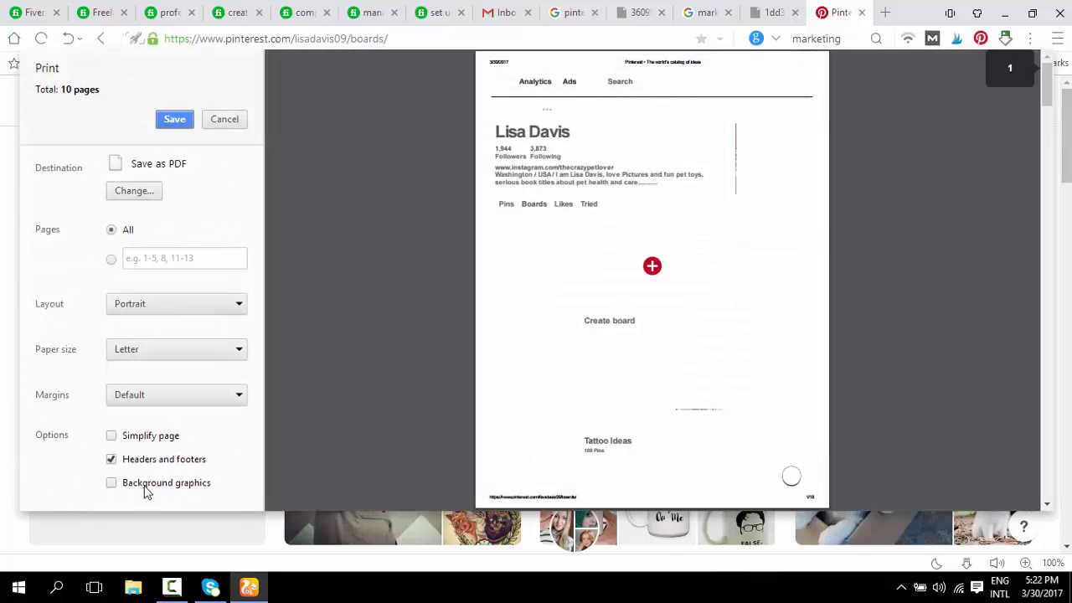
{"action": "left_click", "coordinate": [112, 483]}
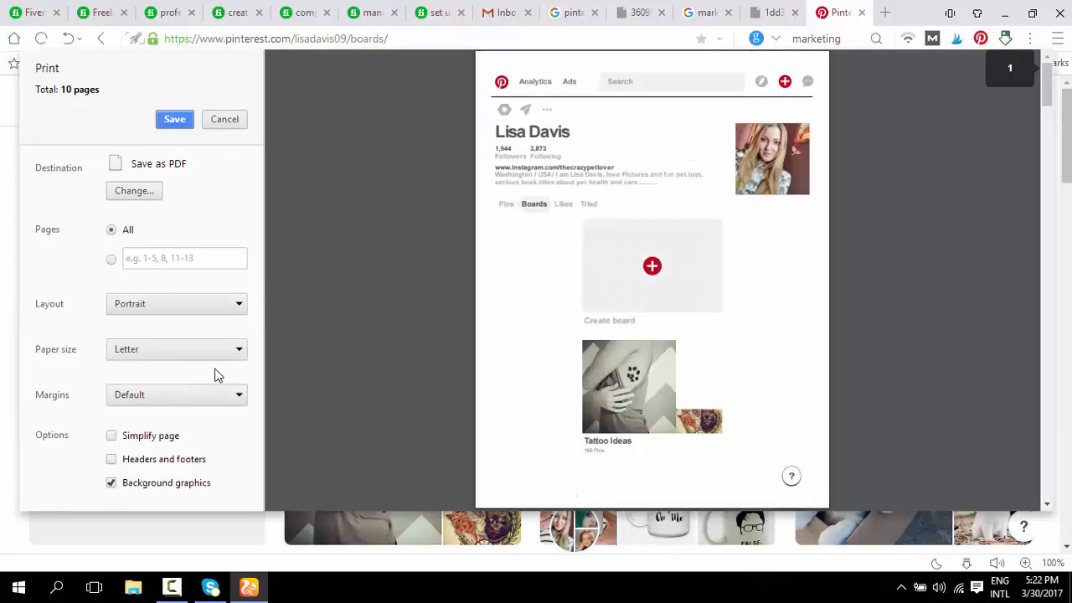
{"action": "scroll", "coordinate": [576, 395], "scroll_direction": "down", "scroll_amount": 15}
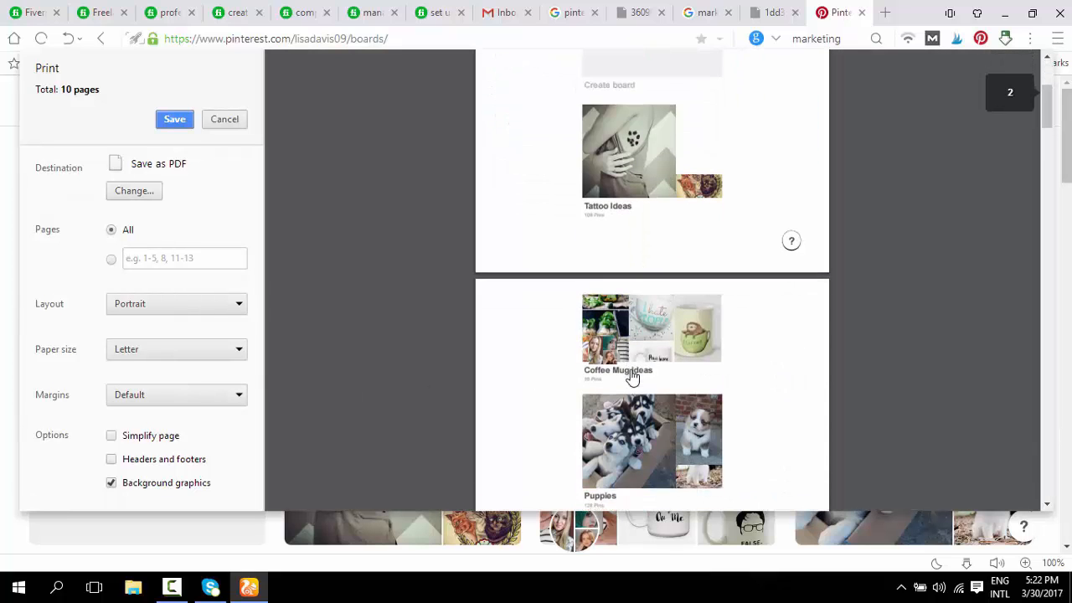
{"action": "scroll", "coordinate": [638, 381], "scroll_direction": "down", "scroll_amount": 4}
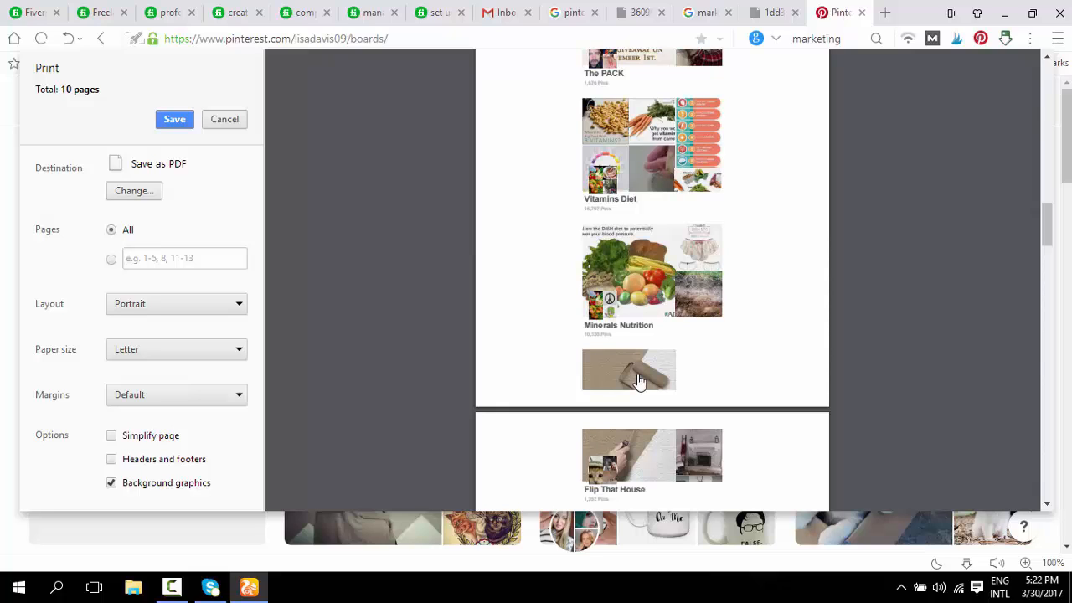
- Cancel the first save, try a 1-2 page range, then reset Pages to All (10 pages)
{"action": "left_click", "coordinate": [175, 119]}
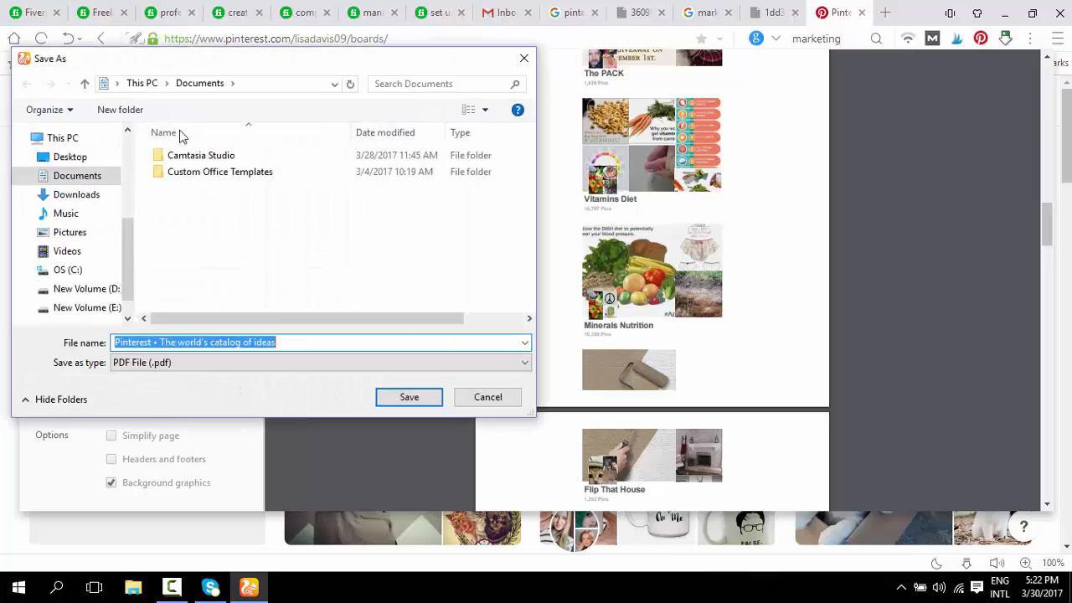
{"action": "left_click", "coordinate": [524, 58]}
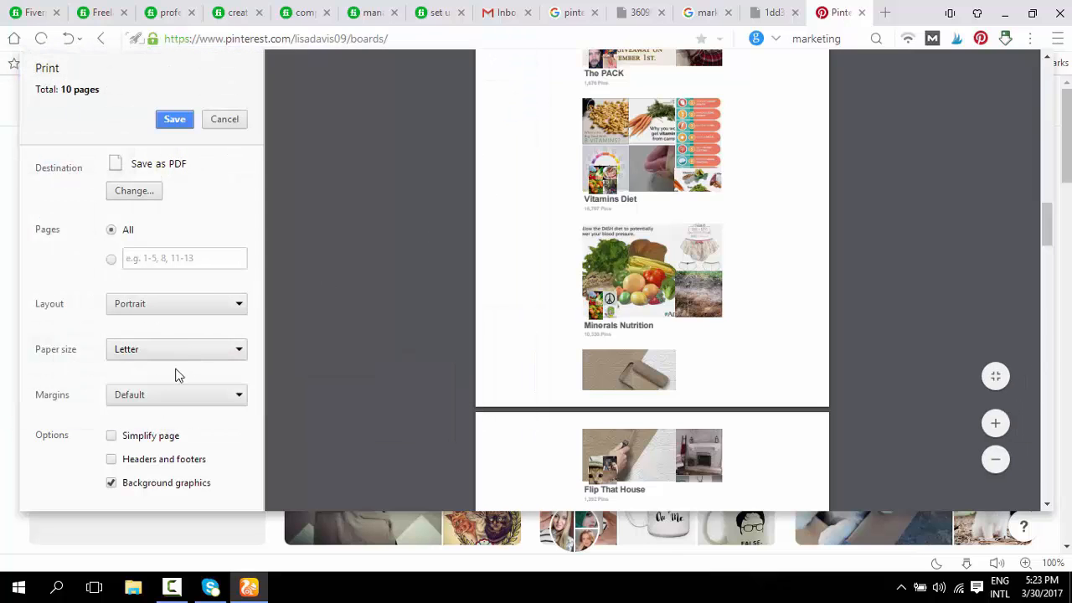
{"action": "left_click", "coordinate": [139, 259]}
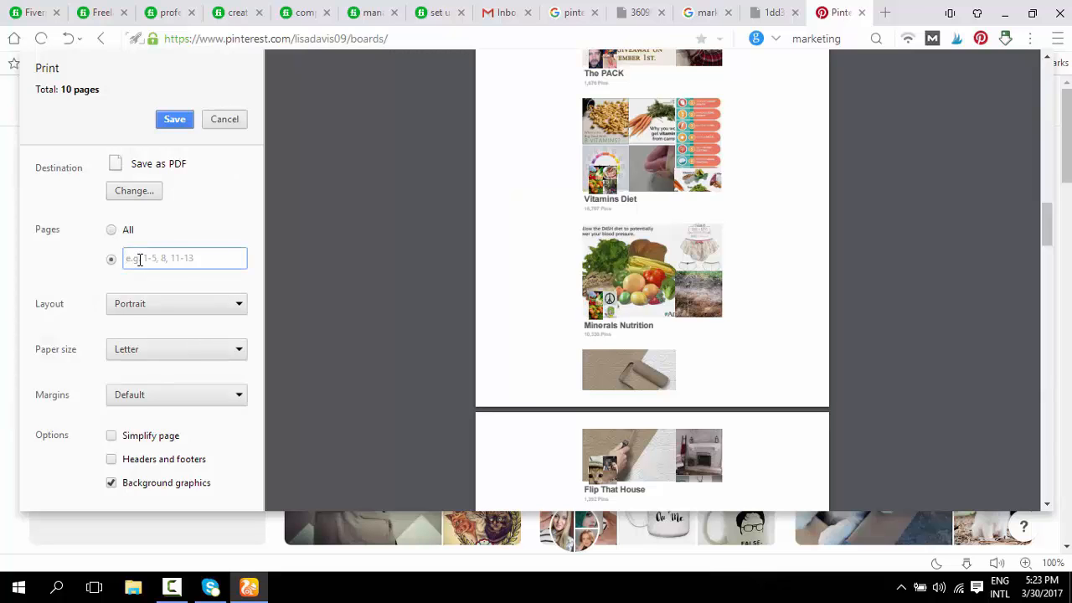
{"action": "type", "text": "1-2"}
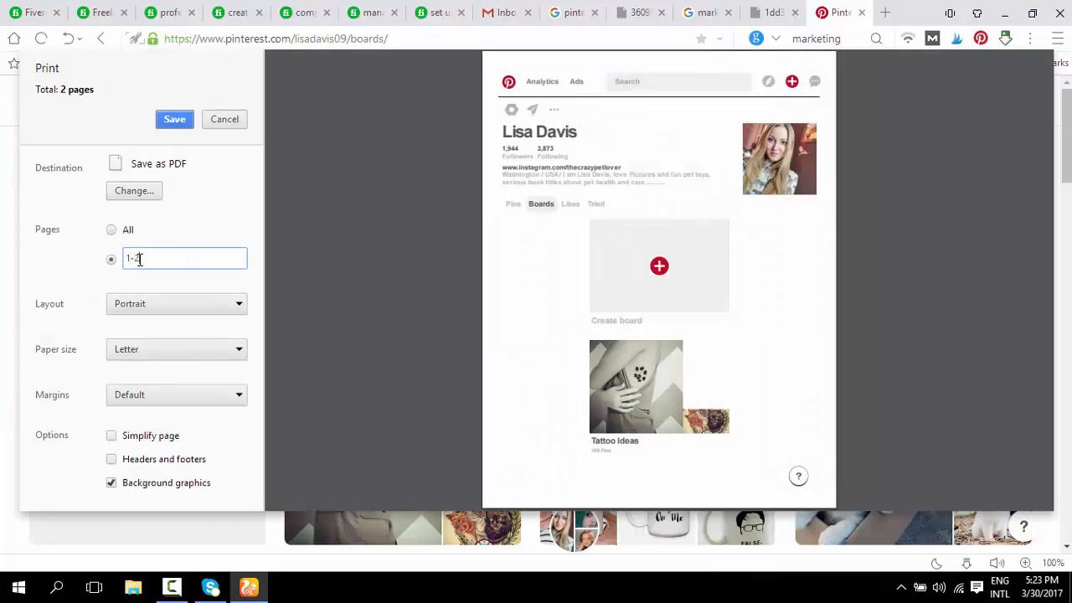
{"action": "scroll", "coordinate": [678, 375], "scroll_direction": "down", "scroll_amount": 5}
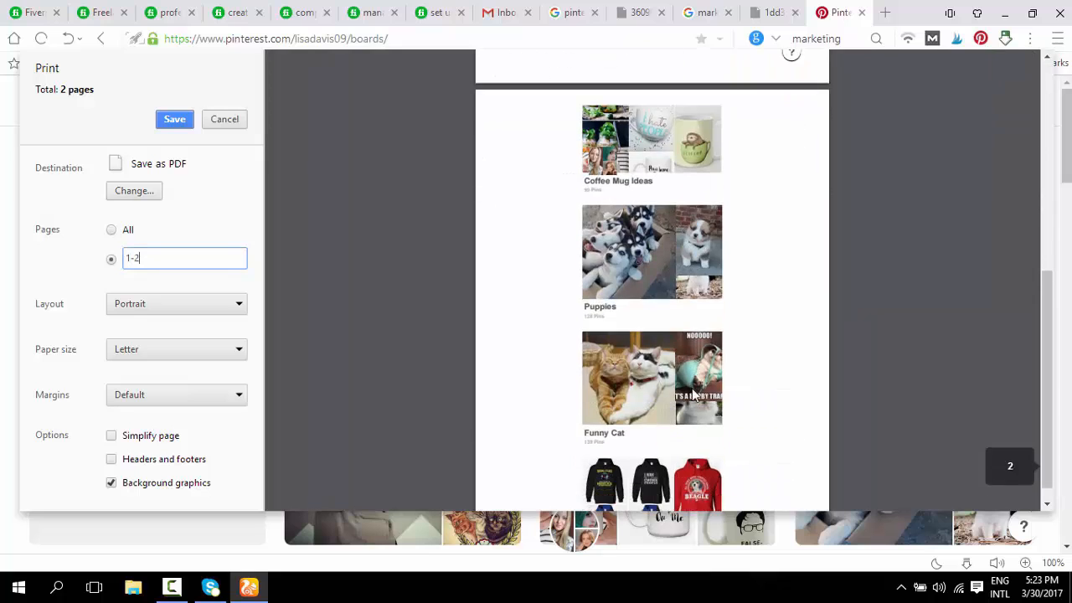
{"action": "scroll", "coordinate": [695, 391], "scroll_direction": "up", "scroll_amount": 4}
{"action": "left_click_drag", "start_coordinate": [180, 258], "coordinate": [124, 258]}
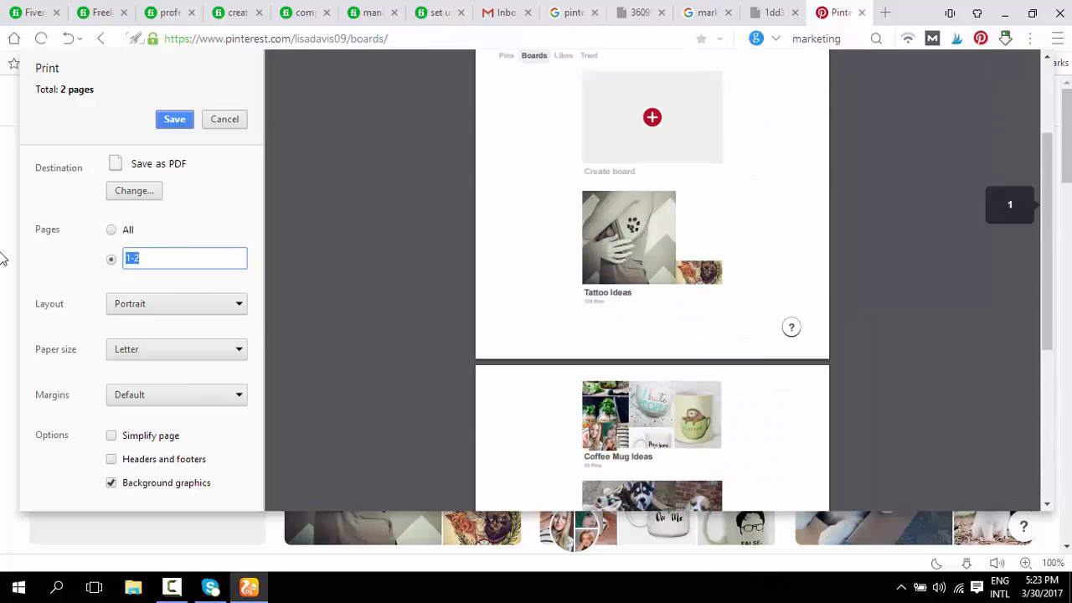
{"action": "key", "text": "BackSpace"}
{"action": "left_click", "coordinate": [109, 229]}
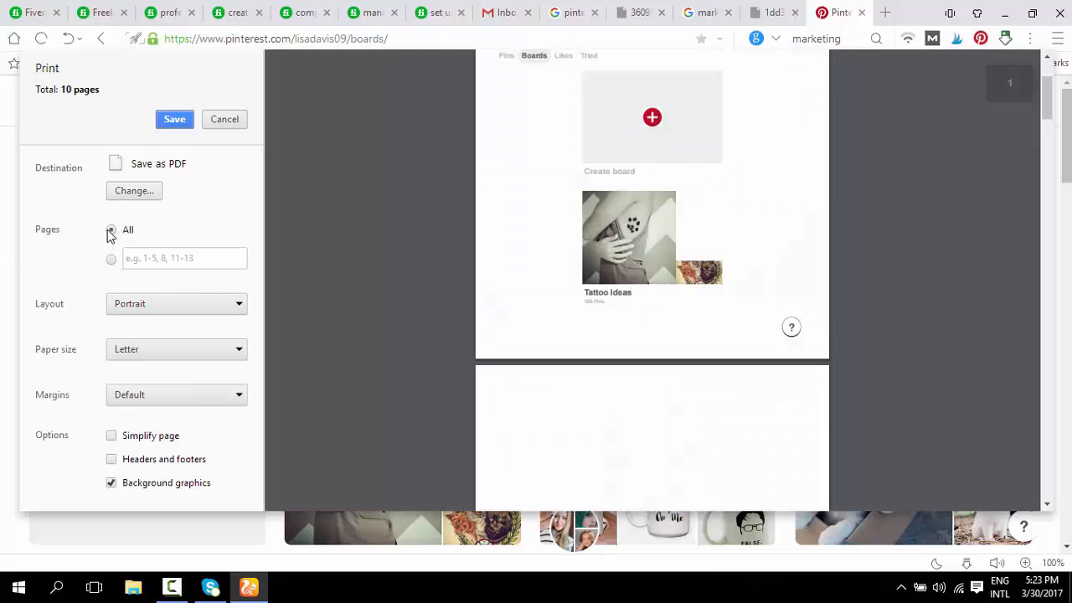
{"action": "scroll", "coordinate": [464, 298], "scroll_direction": "up", "scroll_amount": 2}
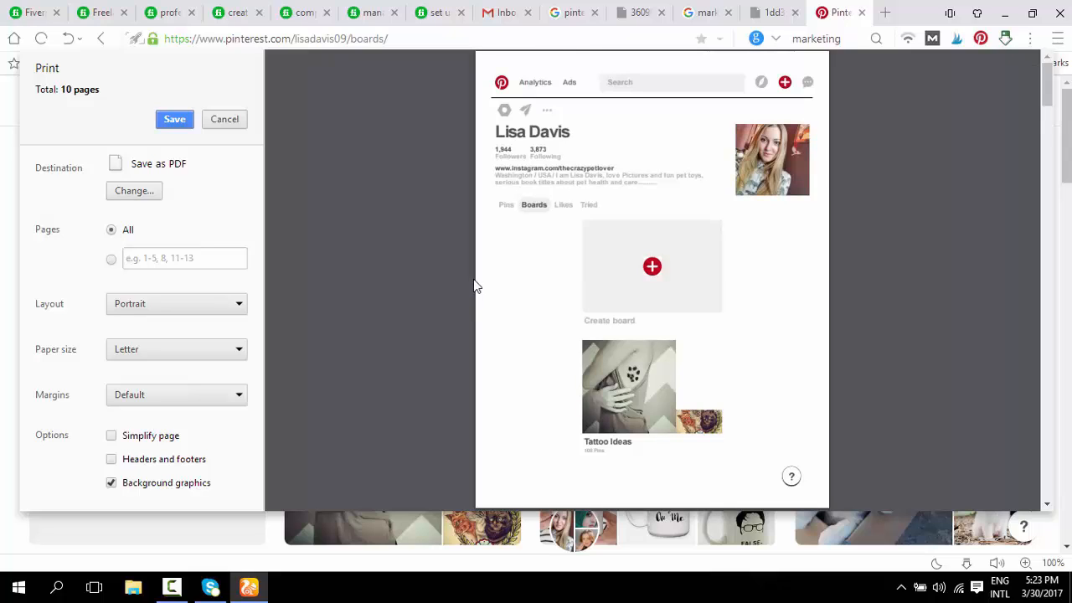
- Save the Pinterest boards PDF to the Desktop
{"action": "left_click", "coordinate": [174, 124]}
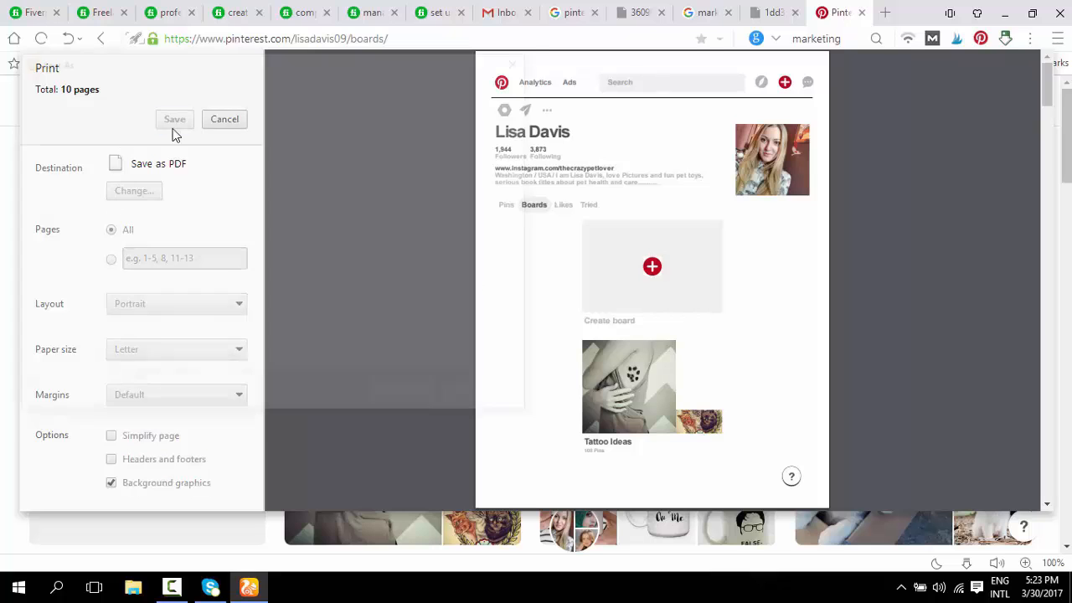
{"action": "left_click", "coordinate": [59, 156]}
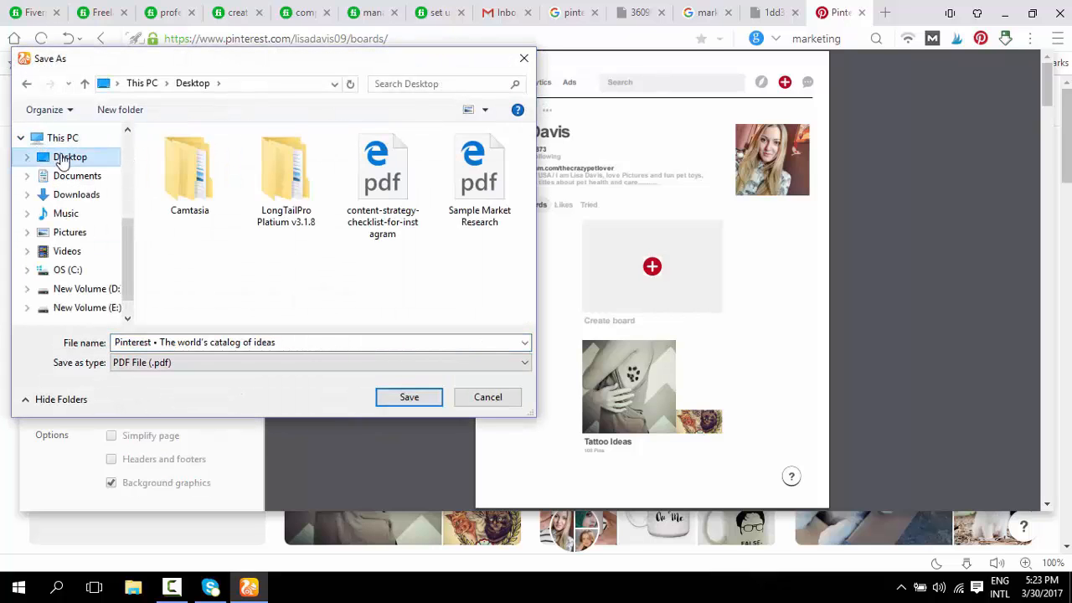
{"action": "left_click", "coordinate": [409, 397]}
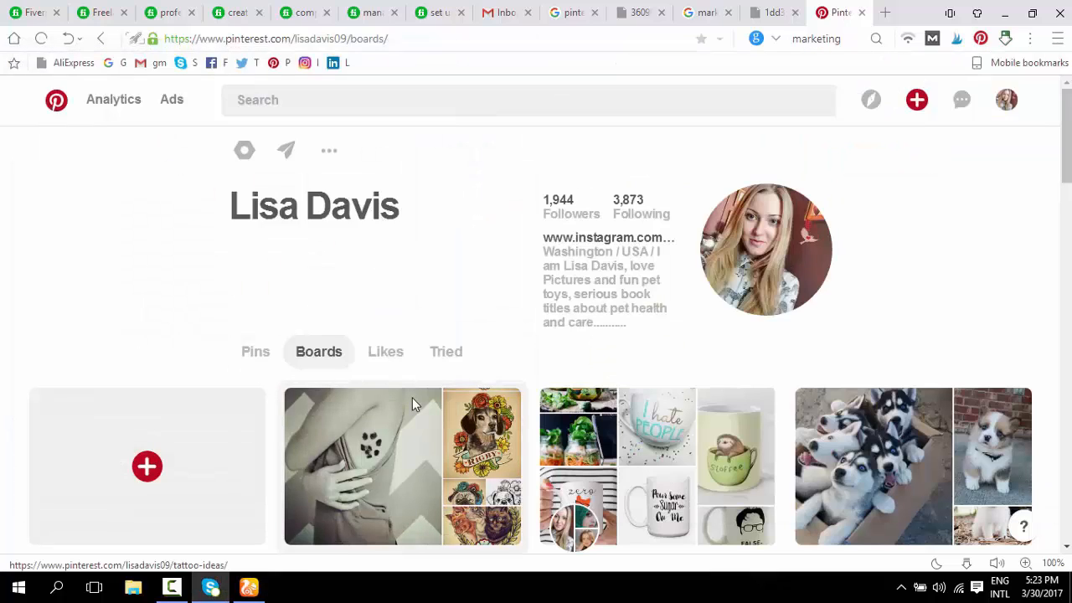
- Confirm the PDF in downloads and on the refreshed desktop, then return to the Fiverr gallery
{"action": "left_click", "coordinate": [971, 564]}
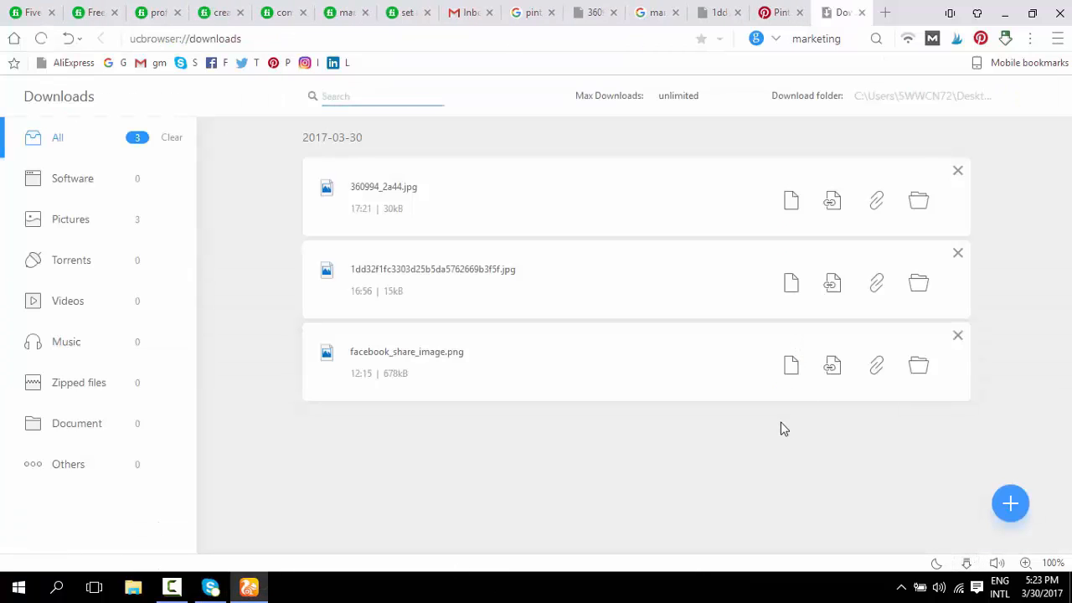
{"action": "left_click", "coordinate": [1065, 589]}
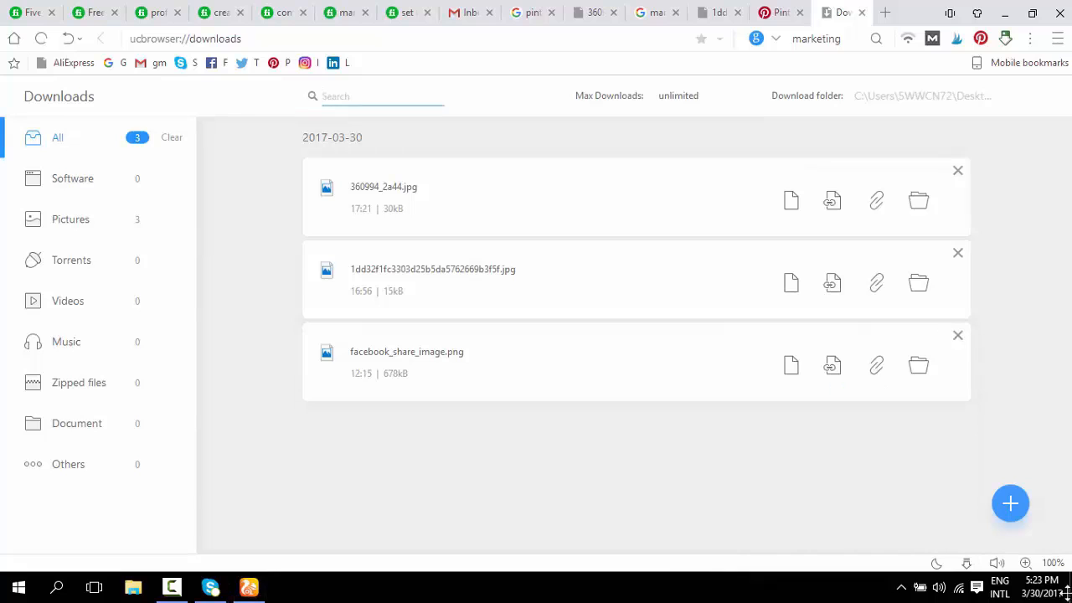
{"action": "left_click", "coordinate": [1006, 13]}
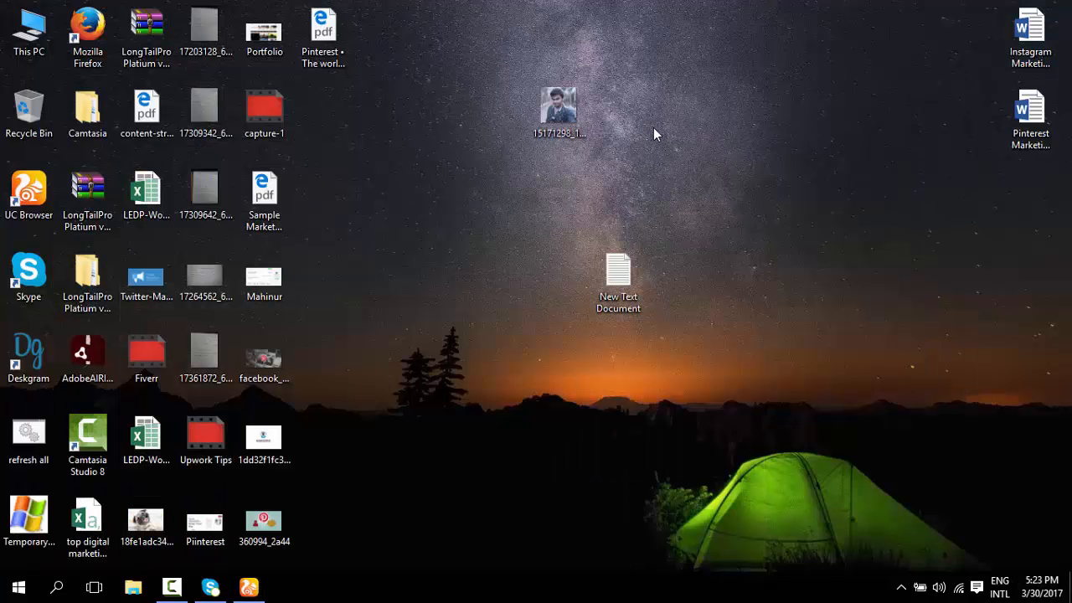
{"action": "right_click", "coordinate": [654, 129]}
{"action": "left_click", "coordinate": [694, 172]}
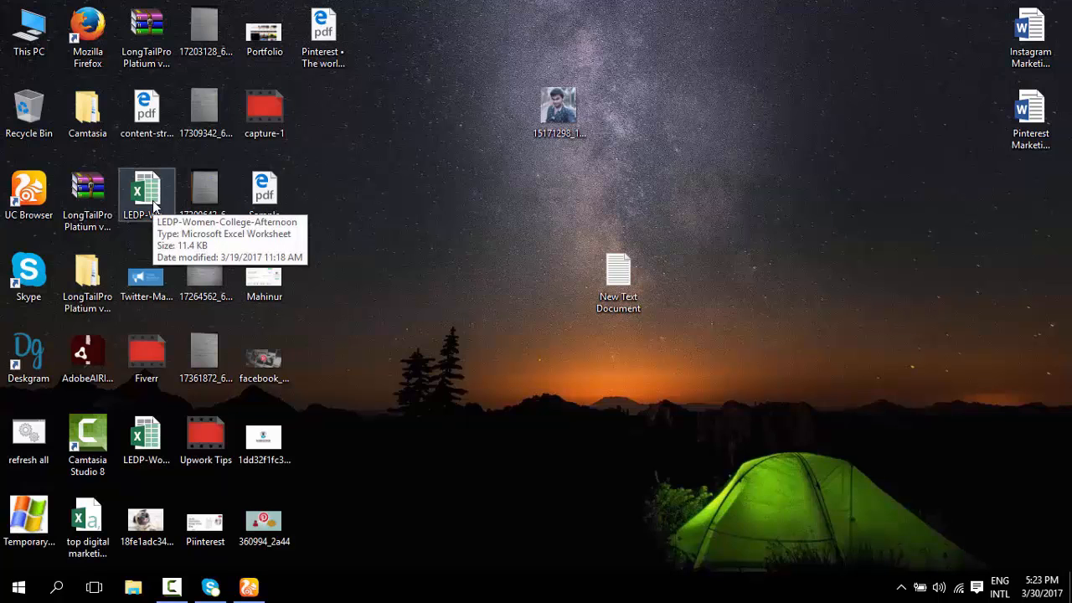
{"action": "left_click", "coordinate": [249, 587]}
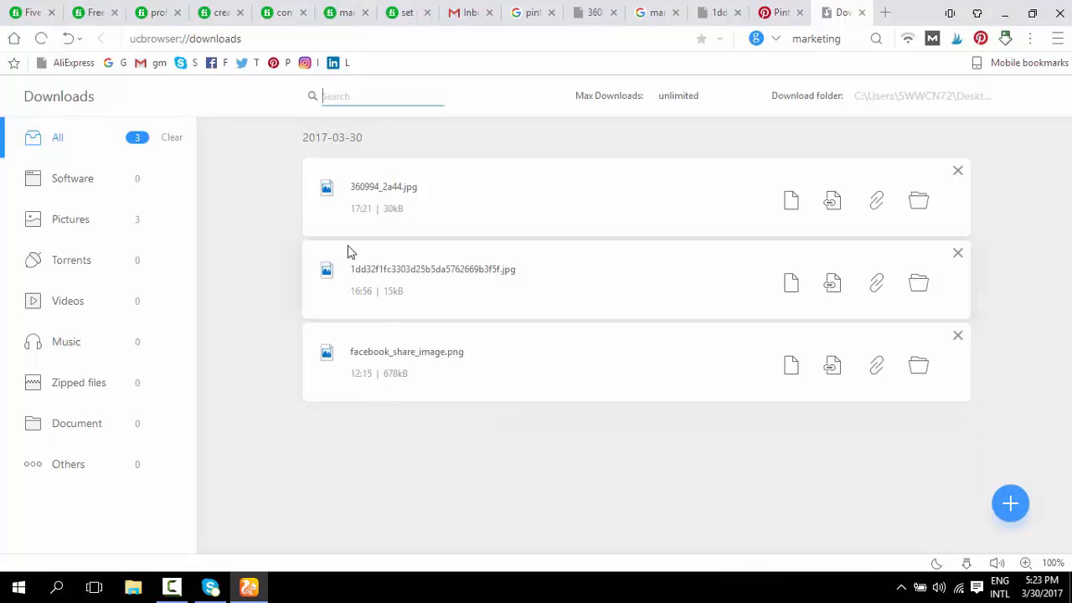
{"action": "left_click", "coordinate": [33, 13]}
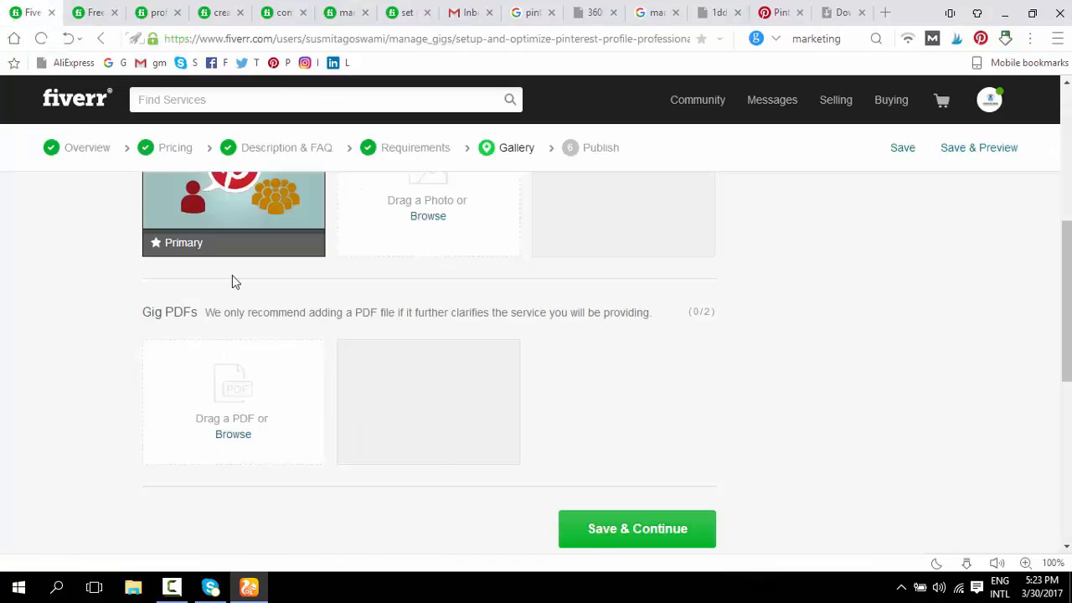
- Check the downloads list, then close the MARKETING logo image tab and image search results tab
{"action": "mouse_move", "coordinate": [613, 352]}
{"action": "scroll", "coordinate": [615, 352], "scroll_direction": "up", "scroll_amount": 2}
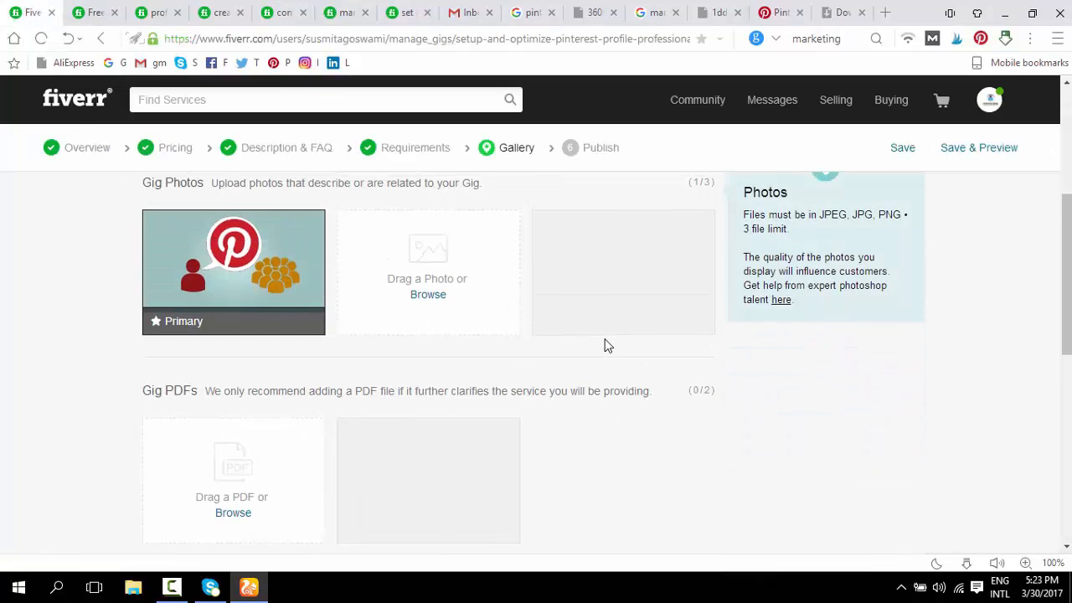
{"action": "scroll", "coordinate": [603, 338], "scroll_direction": "up", "scroll_amount": 2}
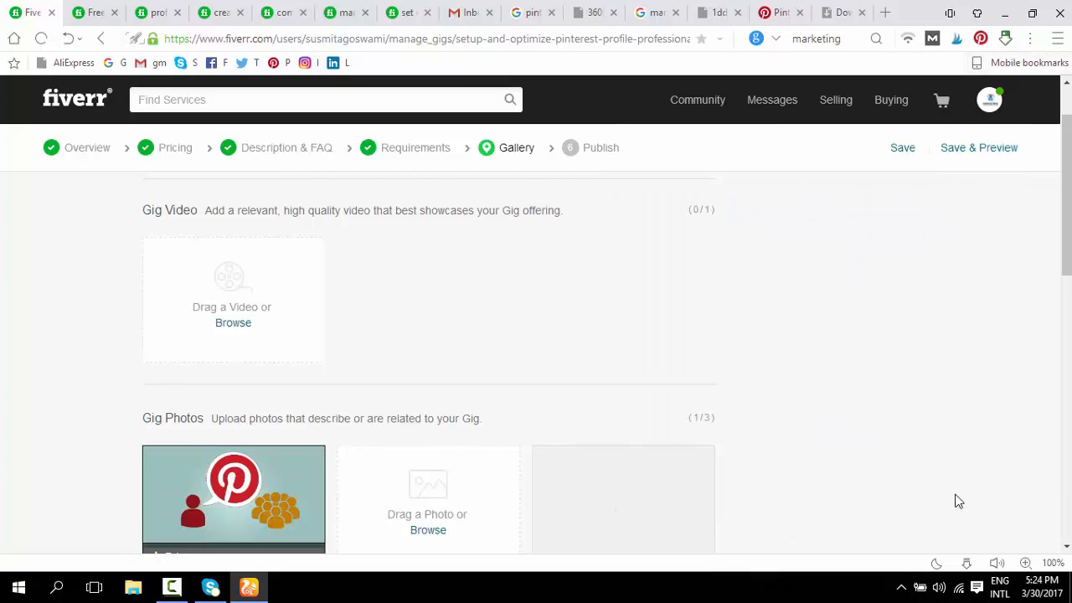
{"action": "left_click", "coordinate": [968, 563]}
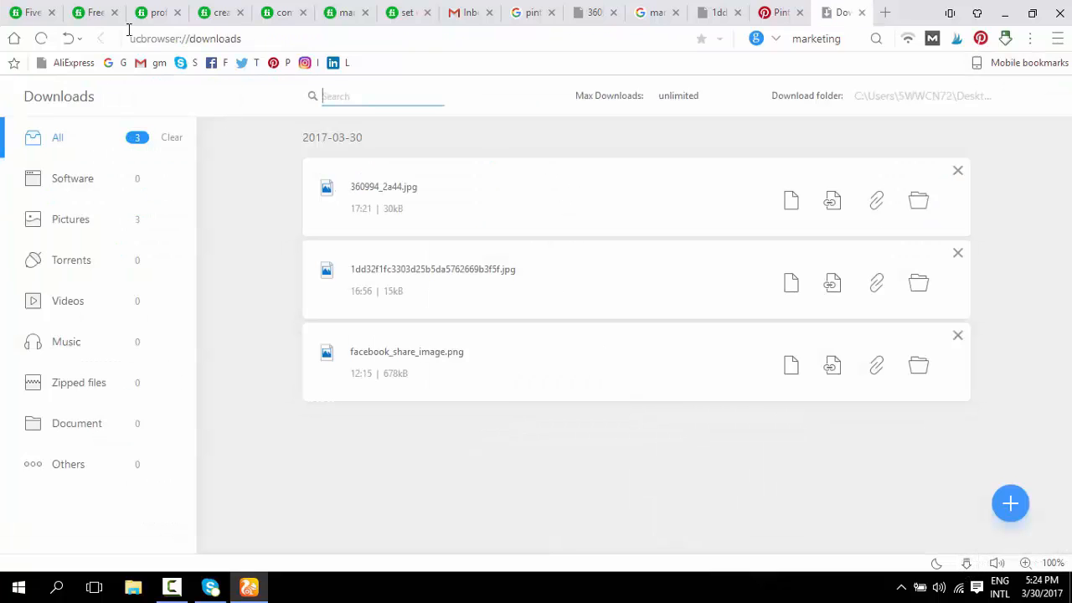
{"action": "left_click", "coordinate": [777, 12]}
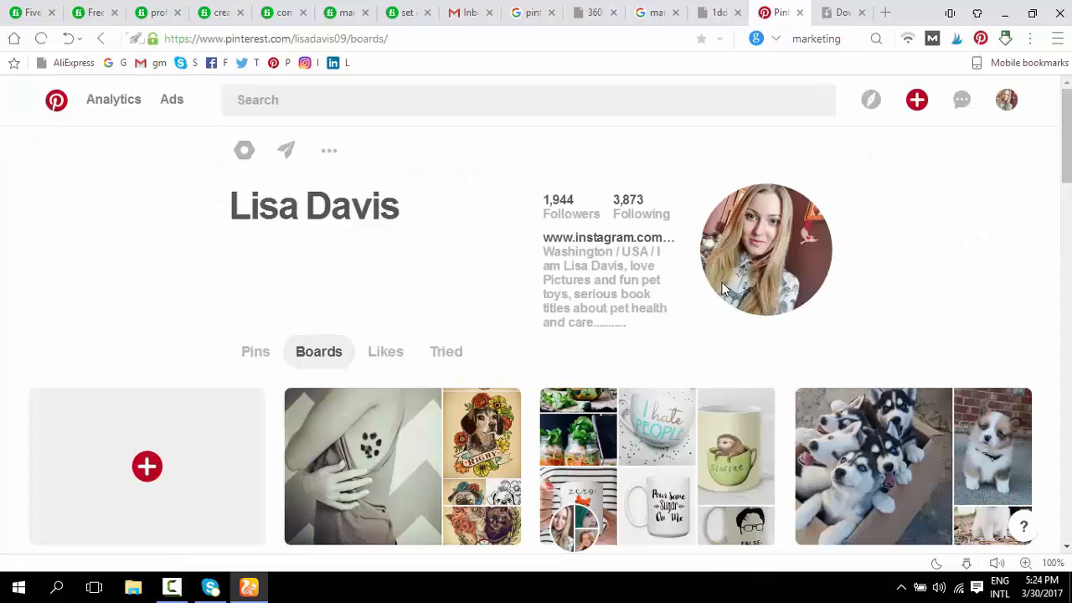
{"action": "scroll", "coordinate": [708, 311], "scroll_direction": "down", "scroll_amount": 3}
{"action": "scroll", "coordinate": [721, 334], "scroll_direction": "up", "scroll_amount": 3}
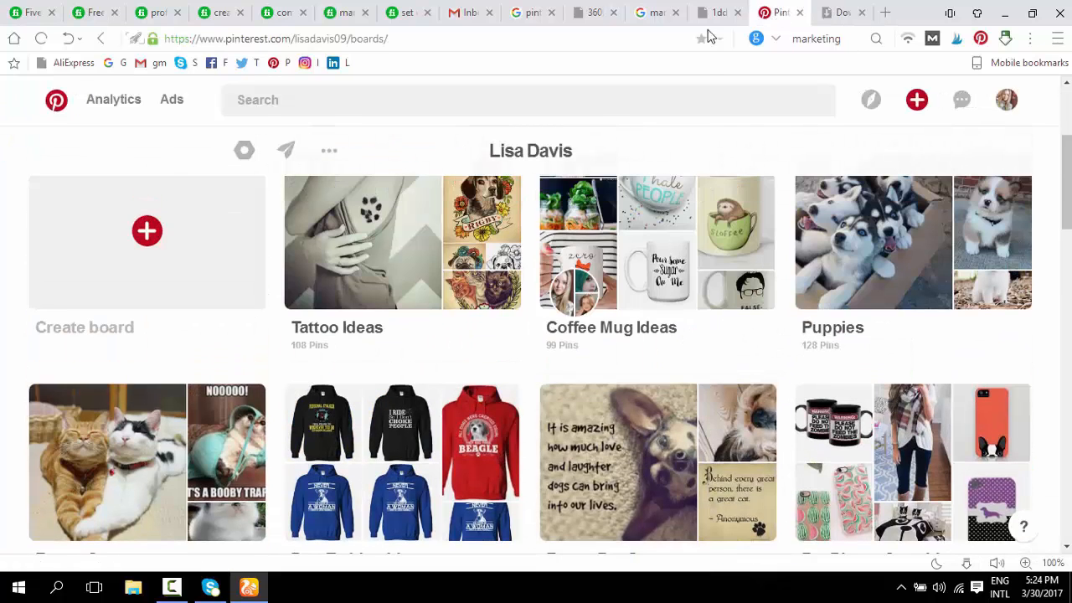
{"action": "left_click", "coordinate": [716, 12]}
{"action": "left_click", "coordinate": [737, 13]}
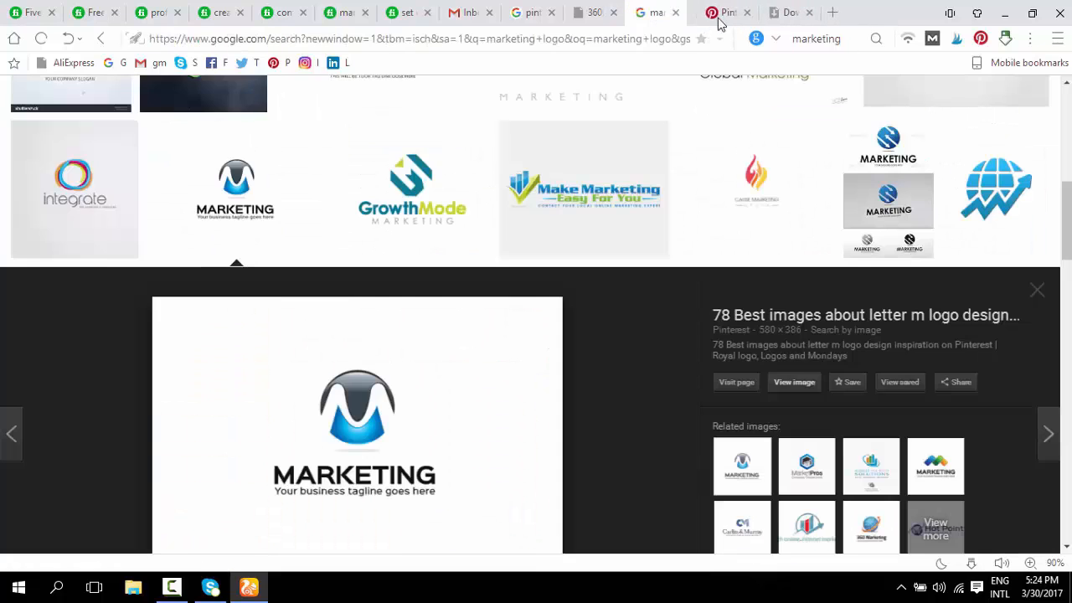
{"action": "left_click", "coordinate": [676, 12]}
- Check the downloaded files again and minimize UC Browser to show the desktop
{"action": "scroll", "coordinate": [857, 328], "scroll_direction": "down", "scroll_amount": 5}
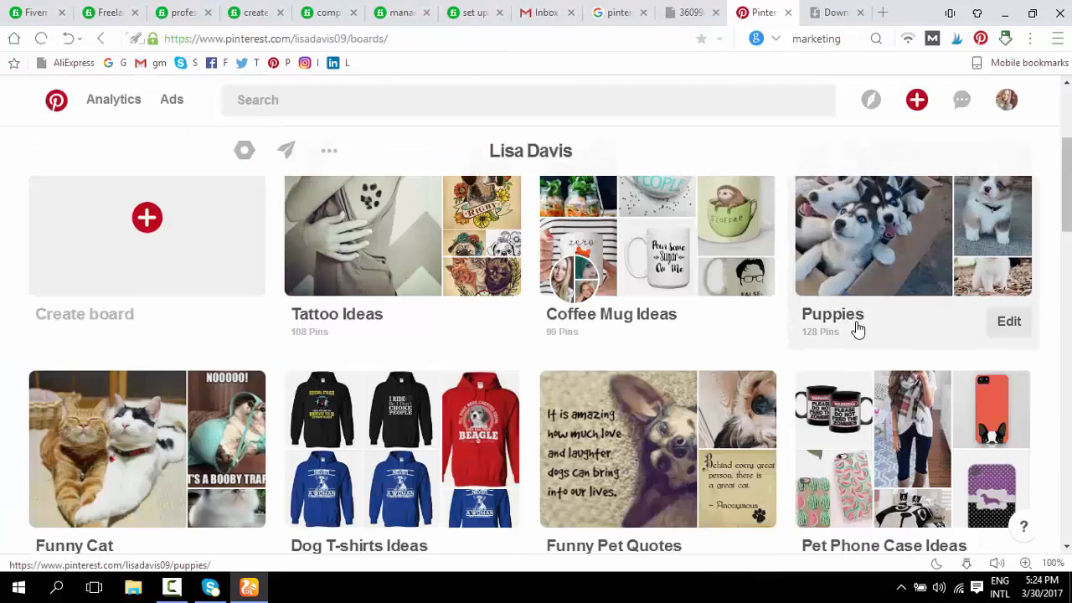
{"action": "left_click", "coordinate": [967, 564]}
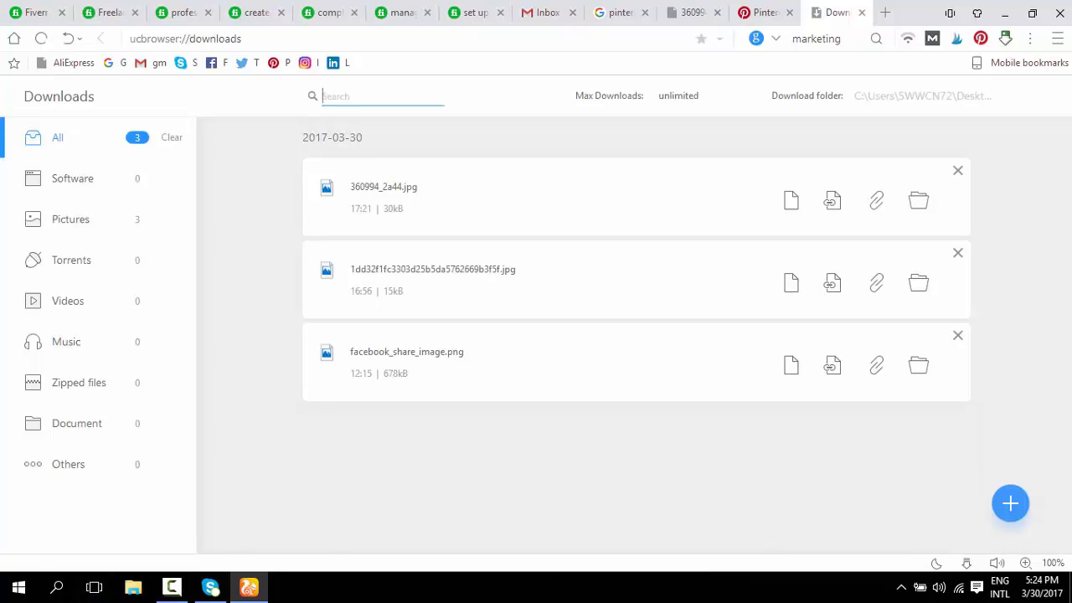
{"action": "left_click", "coordinate": [18, 587]}
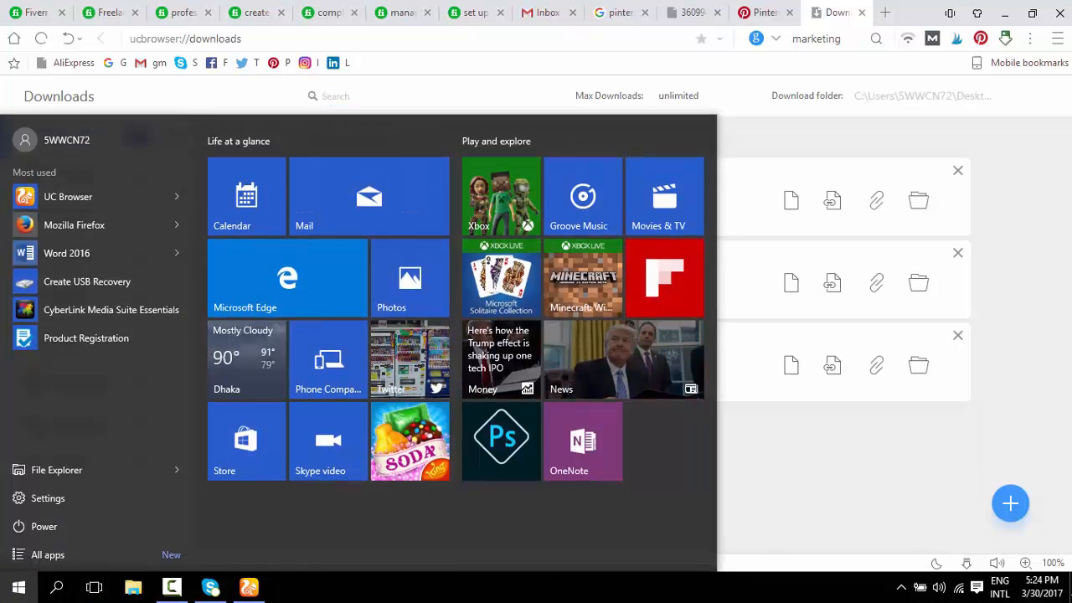
{"action": "left_click", "coordinate": [1006, 13]}
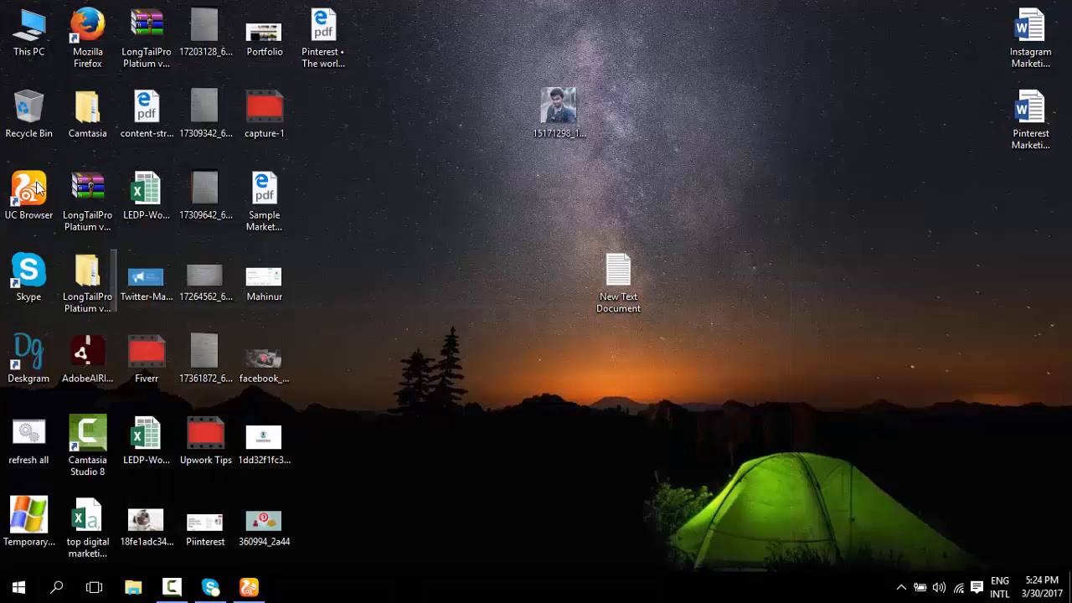
- Open the desktop's Pinterest PDF in Microsoft Edge after briefly opening This PC
{"action": "double_click", "coordinate": [29, 33]}
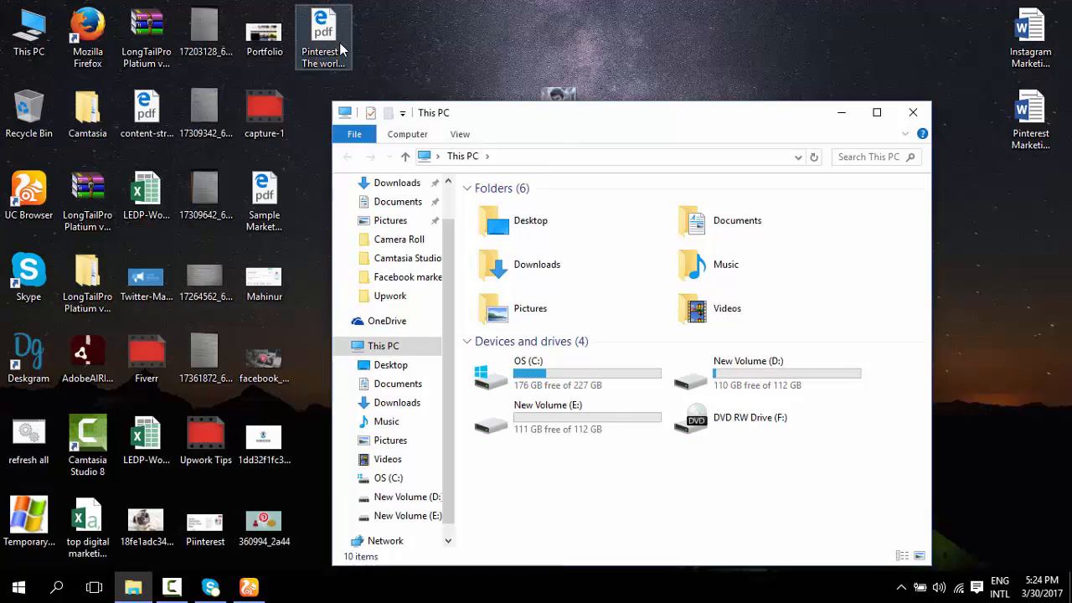
{"action": "left_click", "coordinate": [913, 112]}
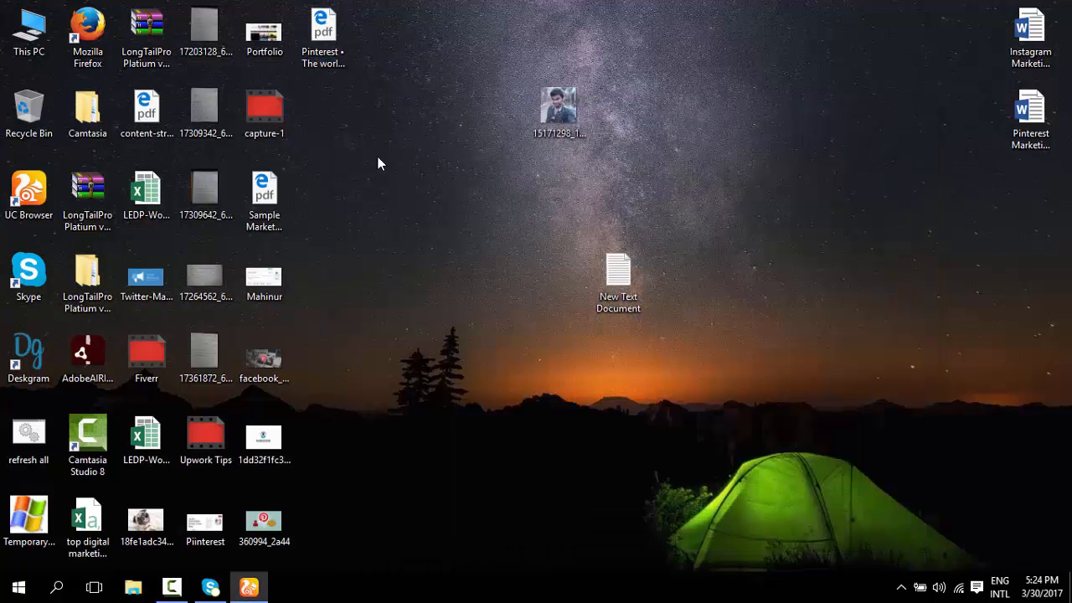
{"action": "double_click", "coordinate": [323, 33]}
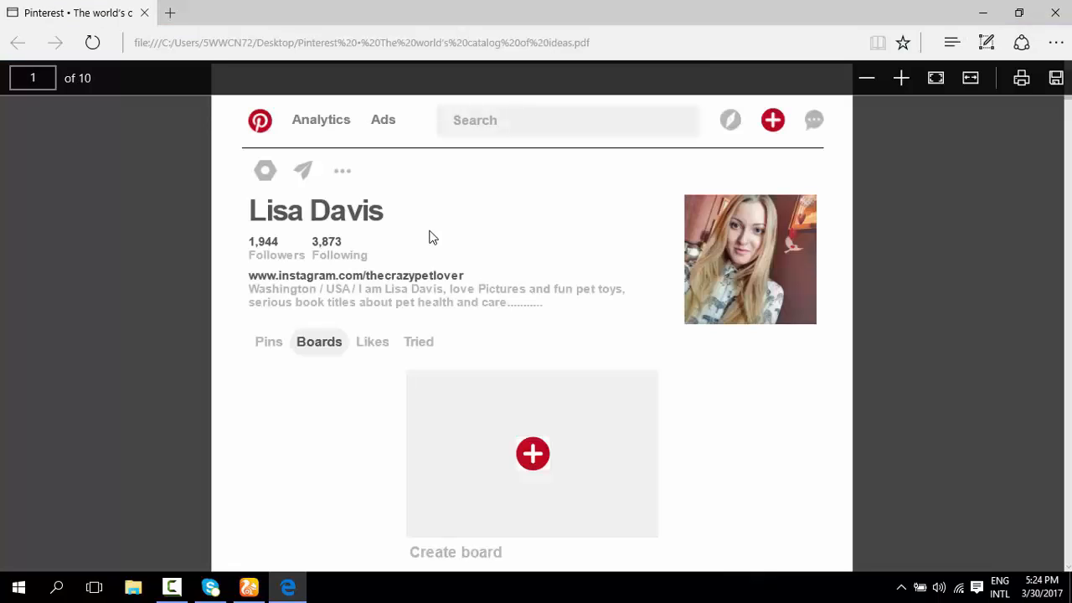
- Scroll through the 10-page Pinterest PDF in Edge, then switch back to UC Browser
{"action": "scroll", "coordinate": [742, 325], "scroll_direction": "down", "scroll_amount": 20}
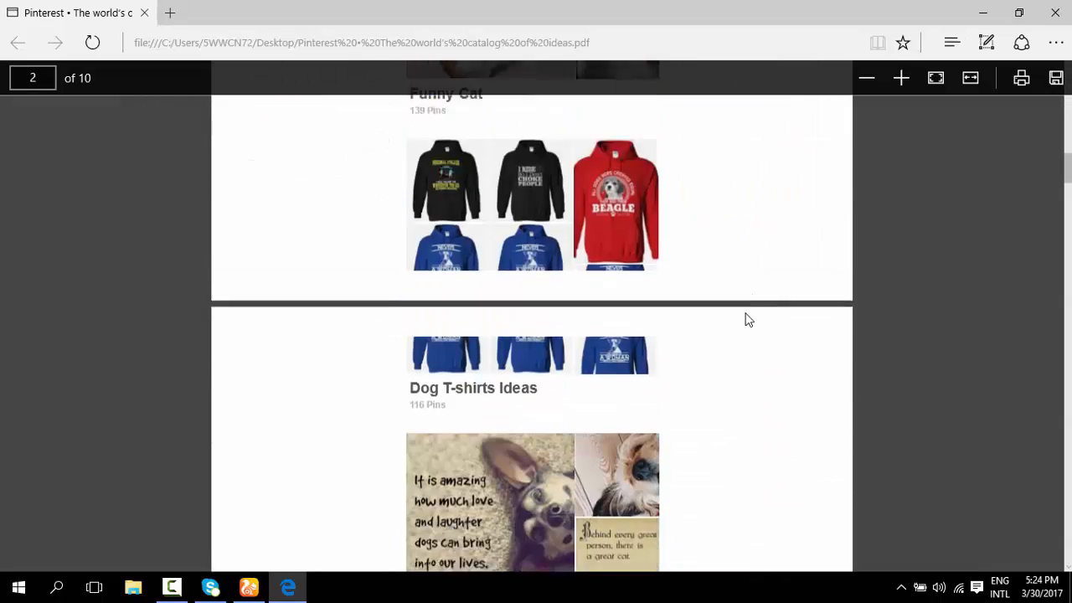
{"action": "scroll", "coordinate": [748, 320], "scroll_direction": "down", "scroll_amount": 20}
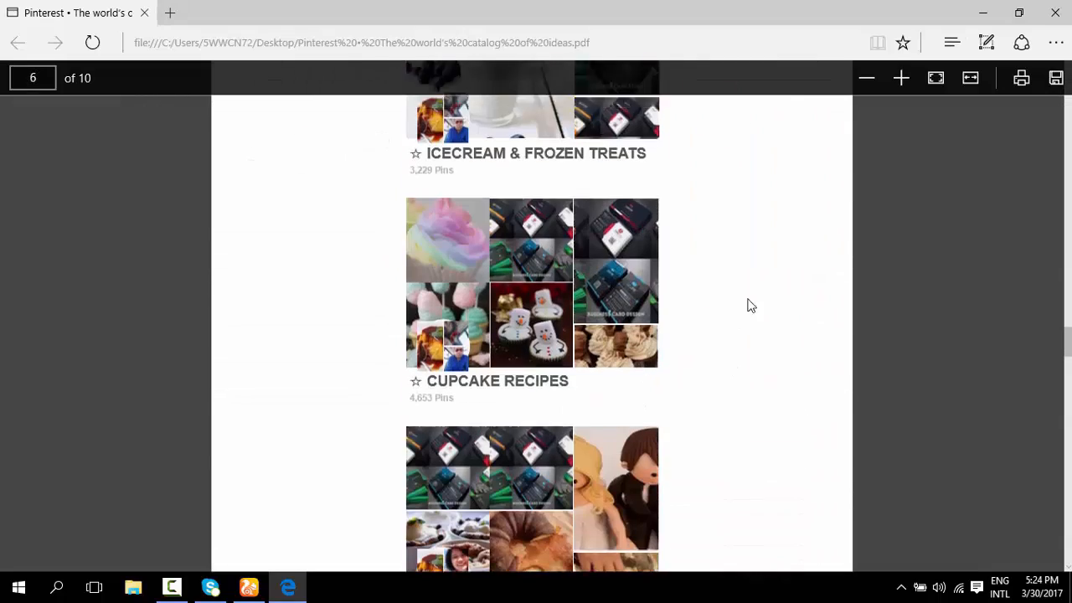
{"action": "left_click", "coordinate": [249, 587]}
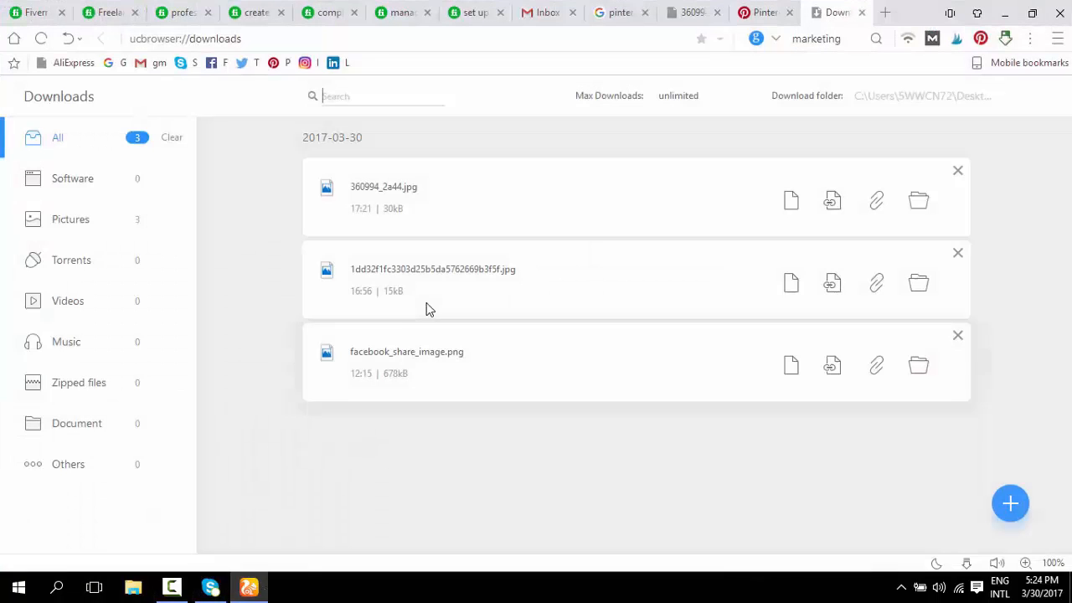
- Try uploading the Pinterest PDF under Gig PDFs, which Fiverr rejects as over 2MB
{"action": "left_click", "coordinate": [37, 12]}
{"action": "scroll", "coordinate": [354, 355], "scroll_direction": "down", "scroll_amount": 4}
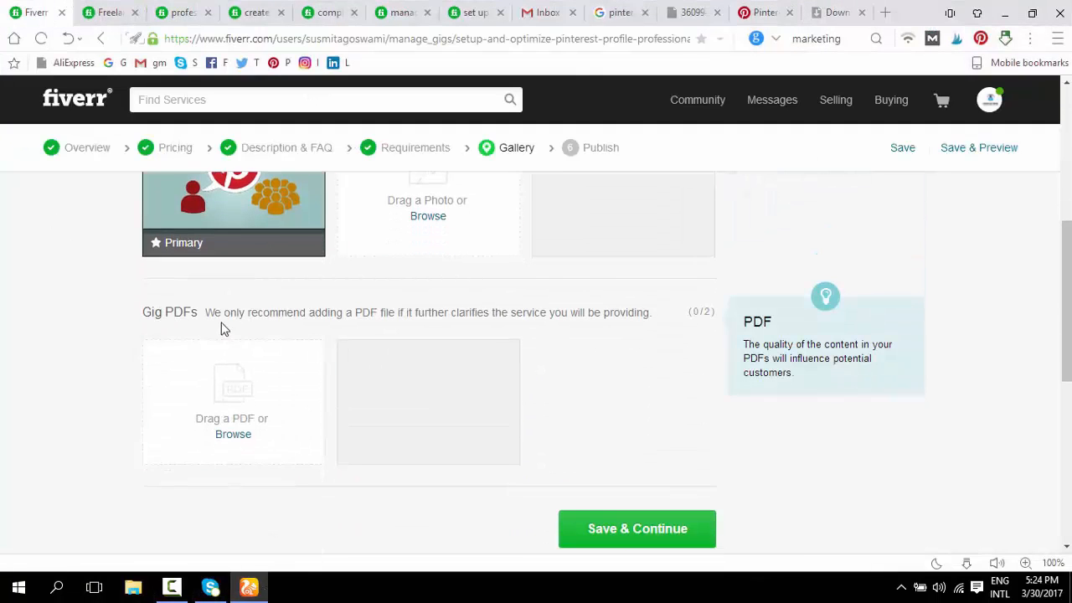
{"action": "left_click", "coordinate": [242, 436]}
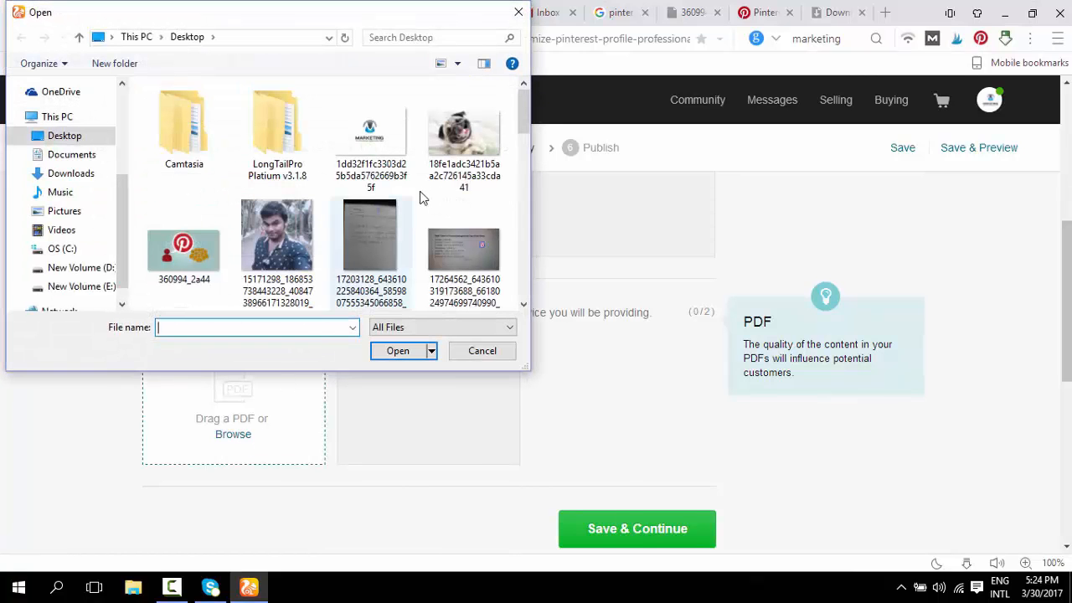
{"action": "left_click_drag", "start_coordinate": [521, 124], "coordinate": [534, 235]}
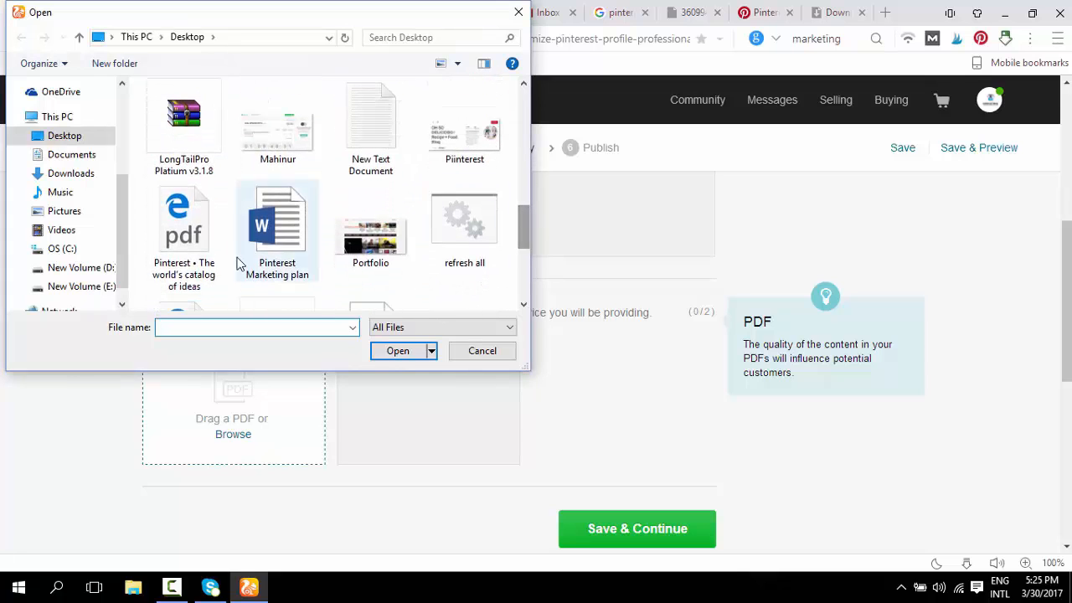
{"action": "left_click", "coordinate": [184, 225]}
{"action": "left_click", "coordinate": [414, 355]}
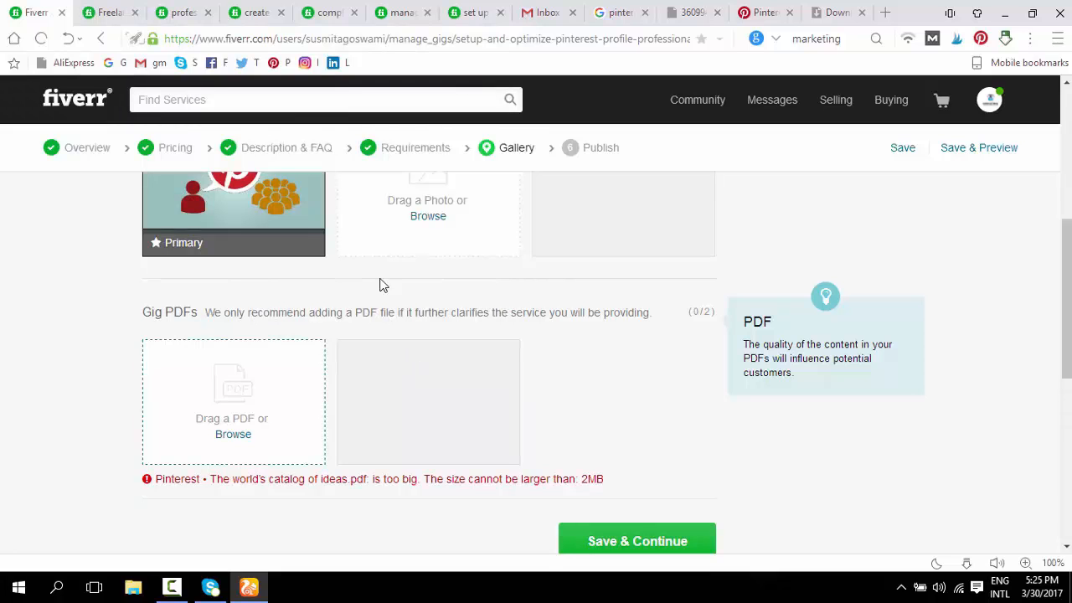
{"action": "left_click", "coordinate": [788, 6]}
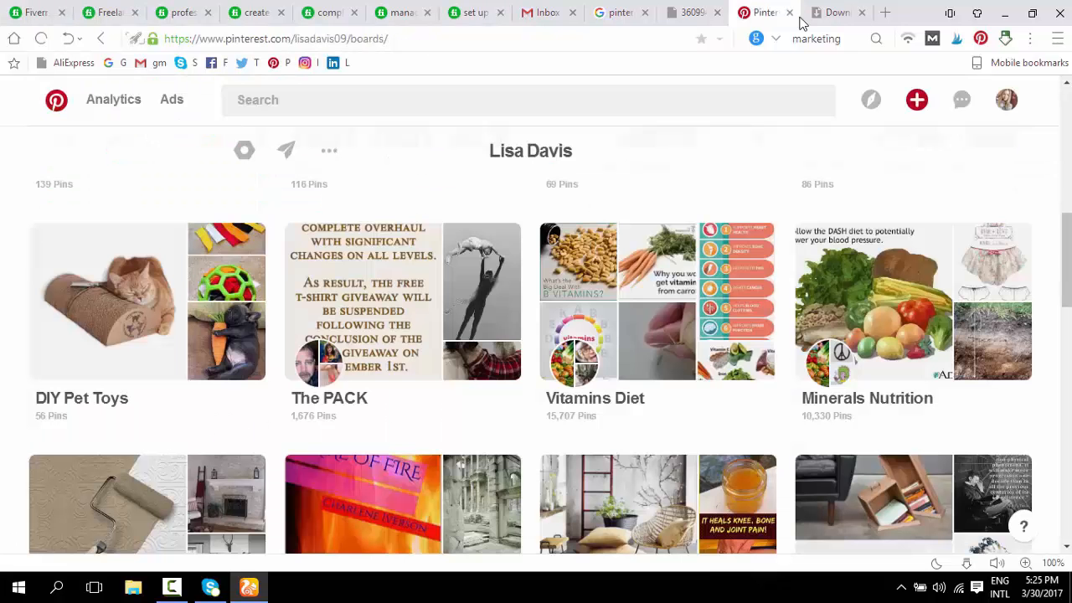
- Return to the Pinterest boards page and set the print range to pages 1-2
{"action": "left_click", "coordinate": [638, 13]}
{"action": "scroll", "coordinate": [850, 139], "scroll_direction": "up", "scroll_amount": 2}
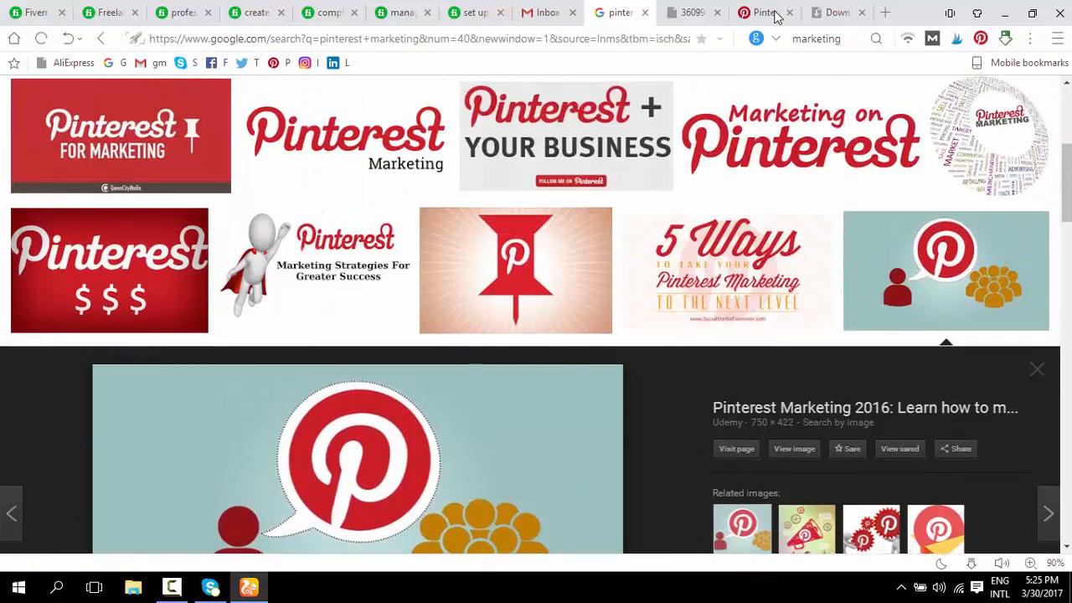
{"action": "left_click", "coordinate": [776, 14]}
{"action": "scroll", "coordinate": [180, 246], "scroll_direction": "up", "scroll_amount": 4}
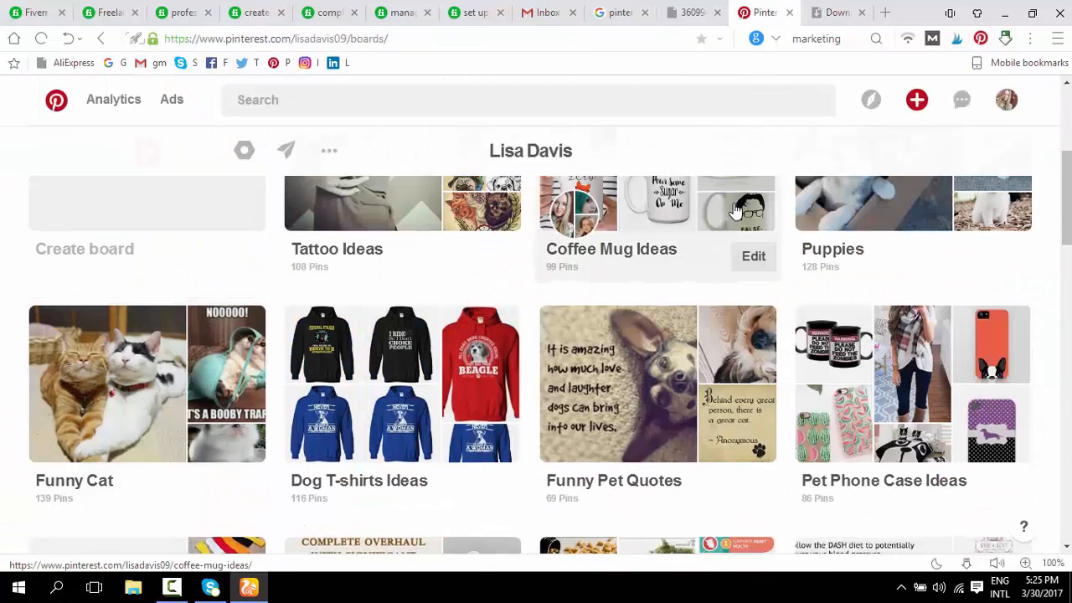
{"action": "key", "text": "ctrl+p"}
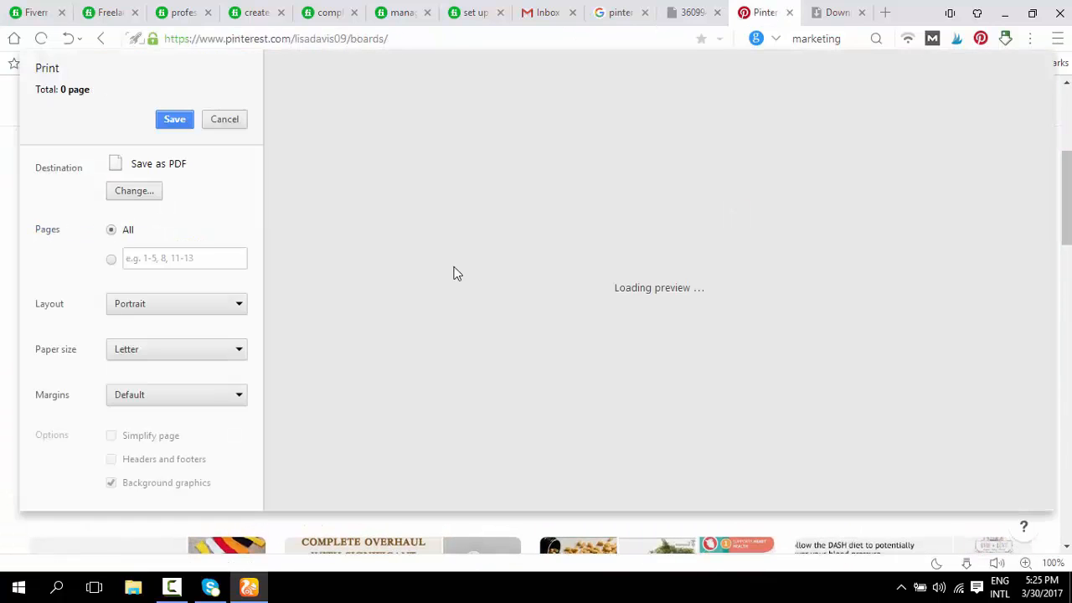
{"action": "left_click", "coordinate": [186, 257]}
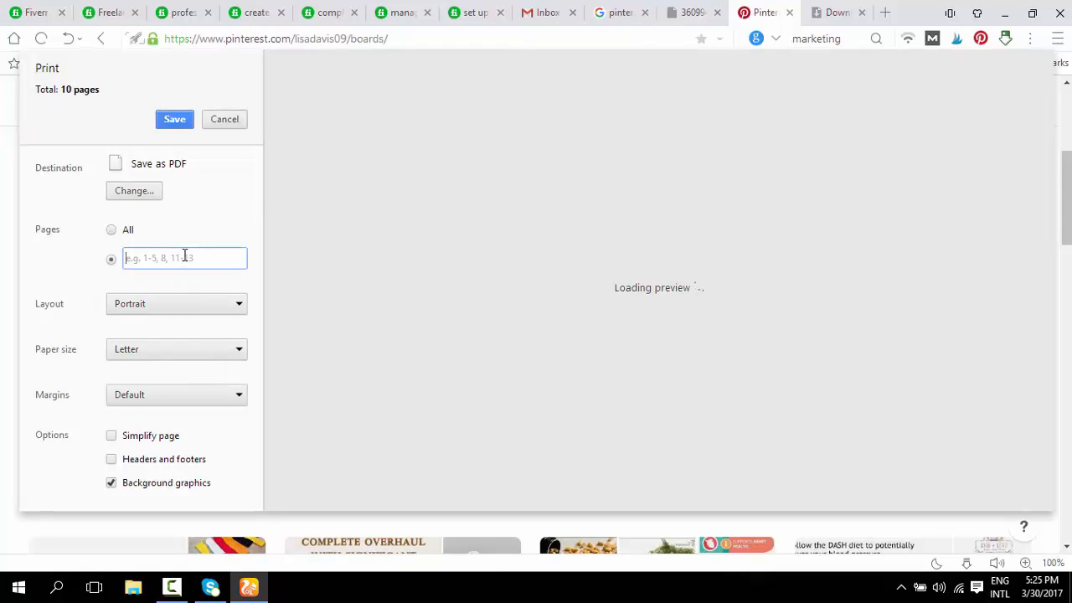
{"action": "type", "text": "12"}
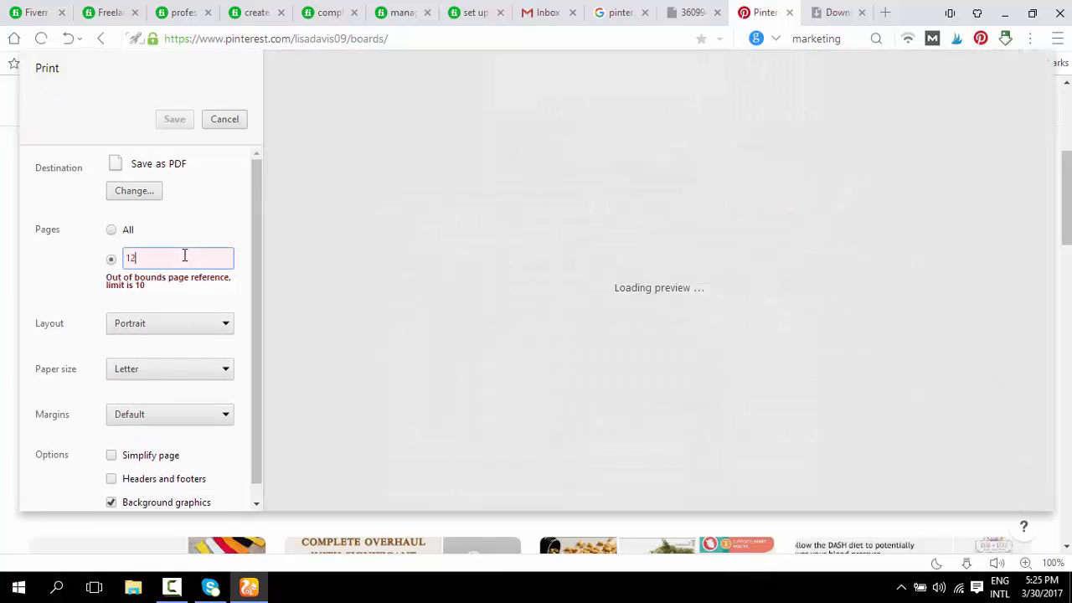
{"action": "key", "text": "BackSpace"}
{"action": "type", "text": "-2"}
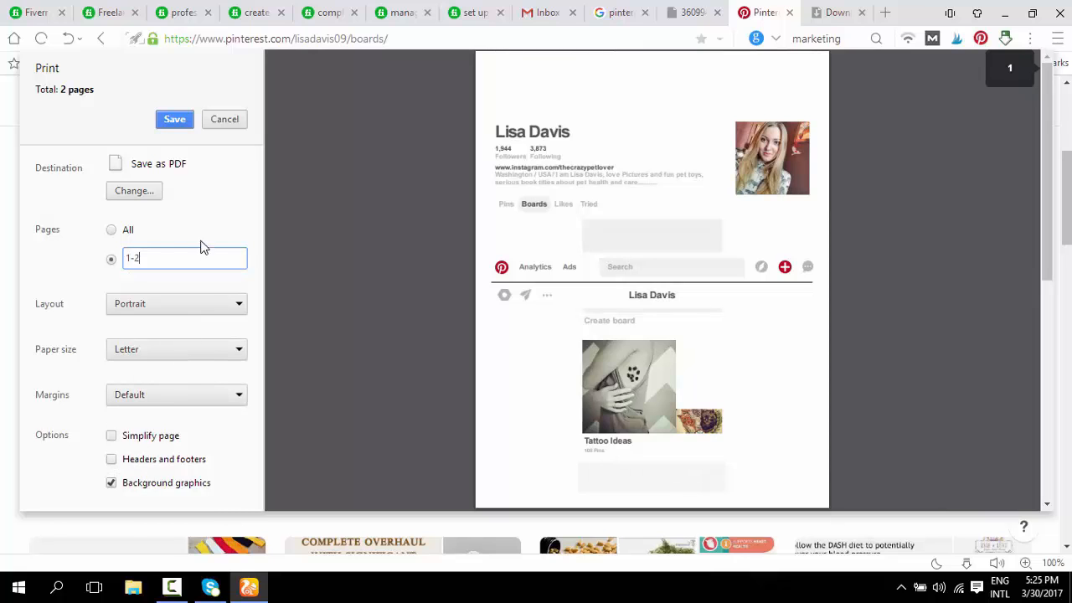
- Save as PDF to the Desktop named 'Pinterest • The world's catalog of ideas main'
{"action": "left_click", "coordinate": [134, 191]}
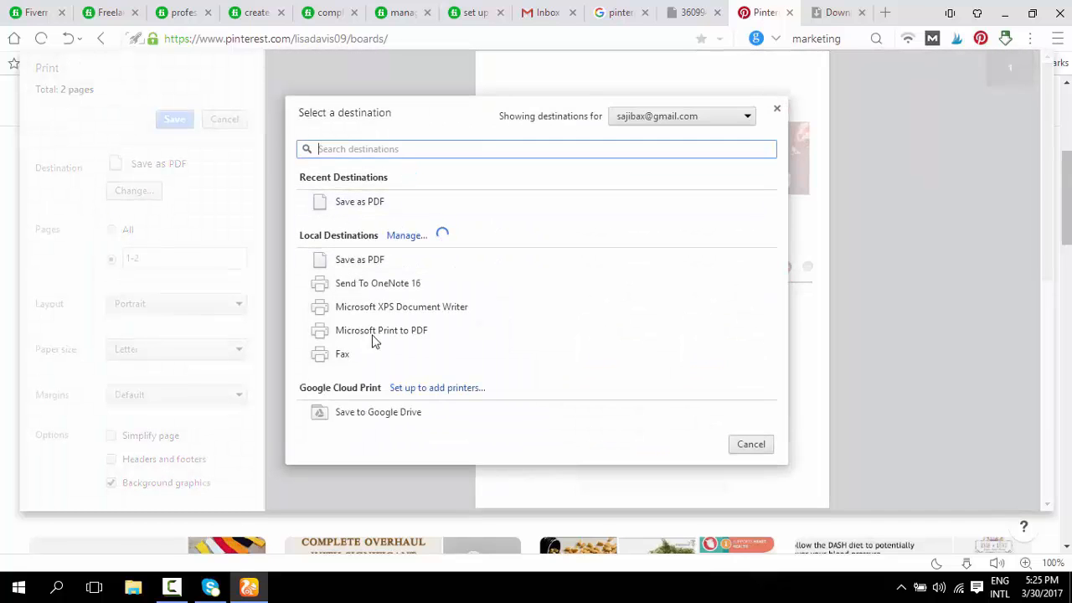
{"action": "left_click", "coordinate": [365, 264]}
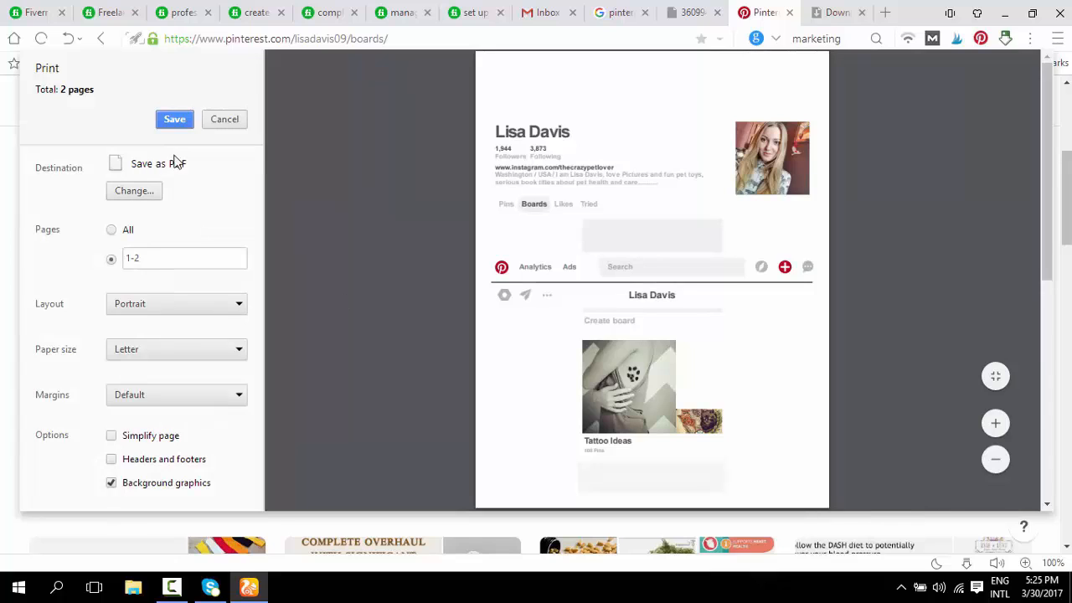
{"action": "left_click", "coordinate": [174, 120]}
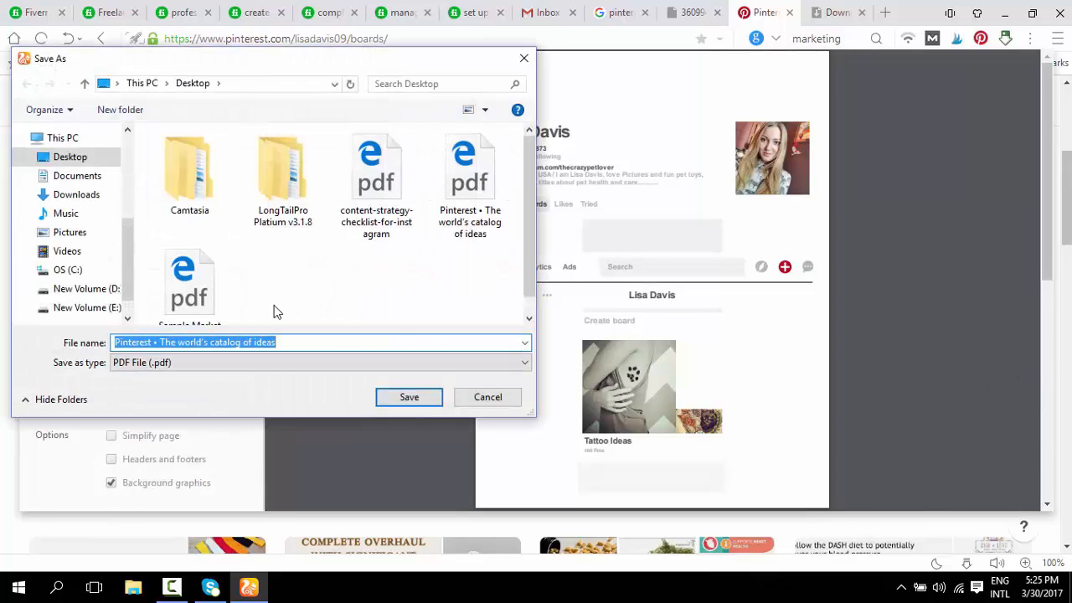
{"action": "key", "text": "Right"}
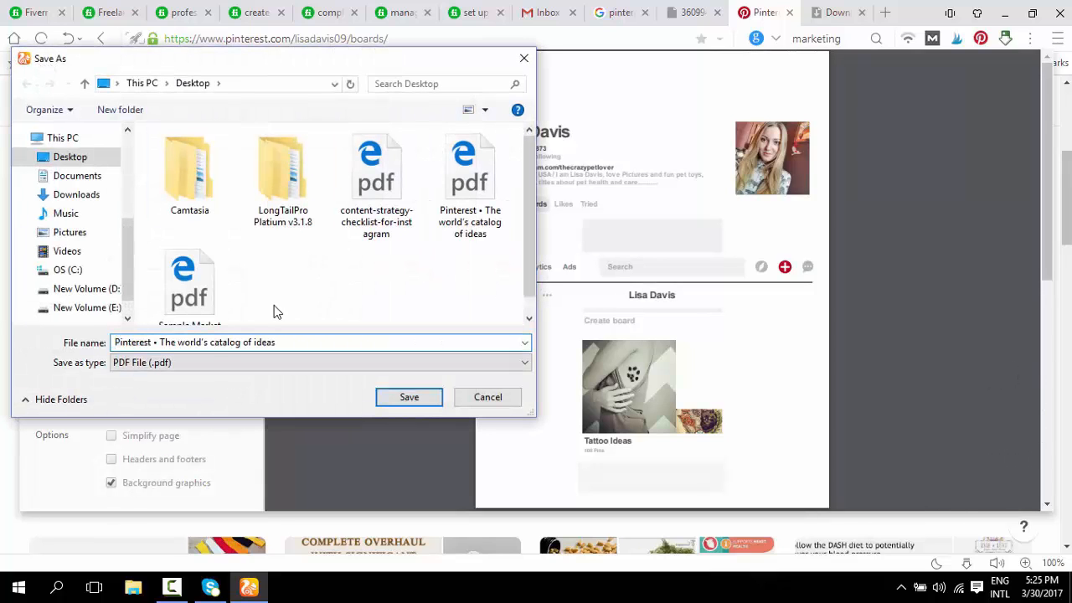
{"action": "type", "text": "main"}
{"action": "key", "text": "Return"}
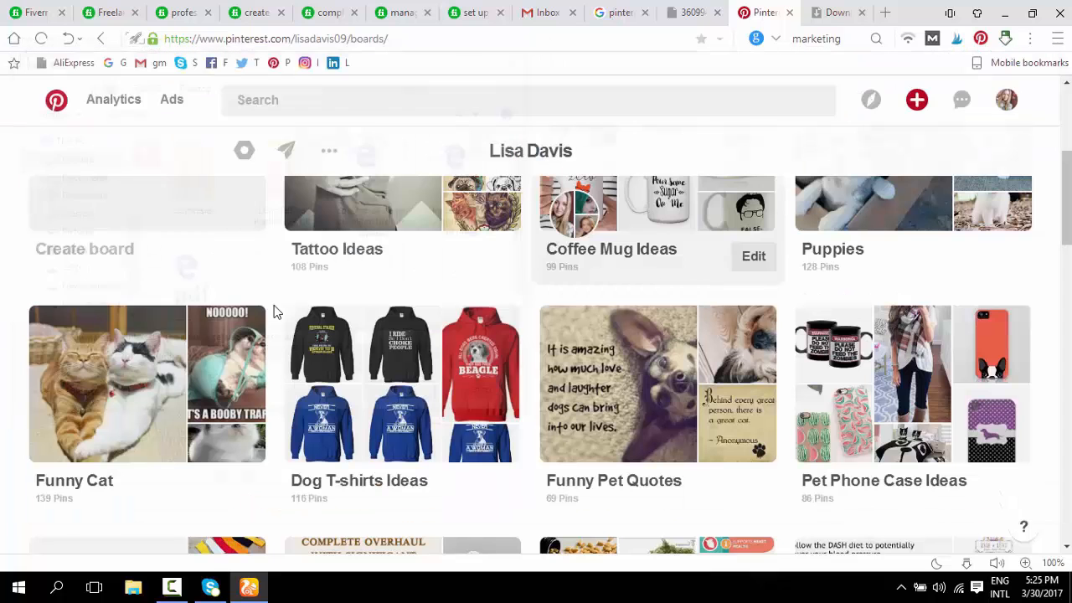
- Attach the 'catalog of ideas main' PDF under Gig PDFs in the gallery
{"action": "left_click", "coordinate": [32, 12]}
{"action": "left_click", "coordinate": [233, 435]}
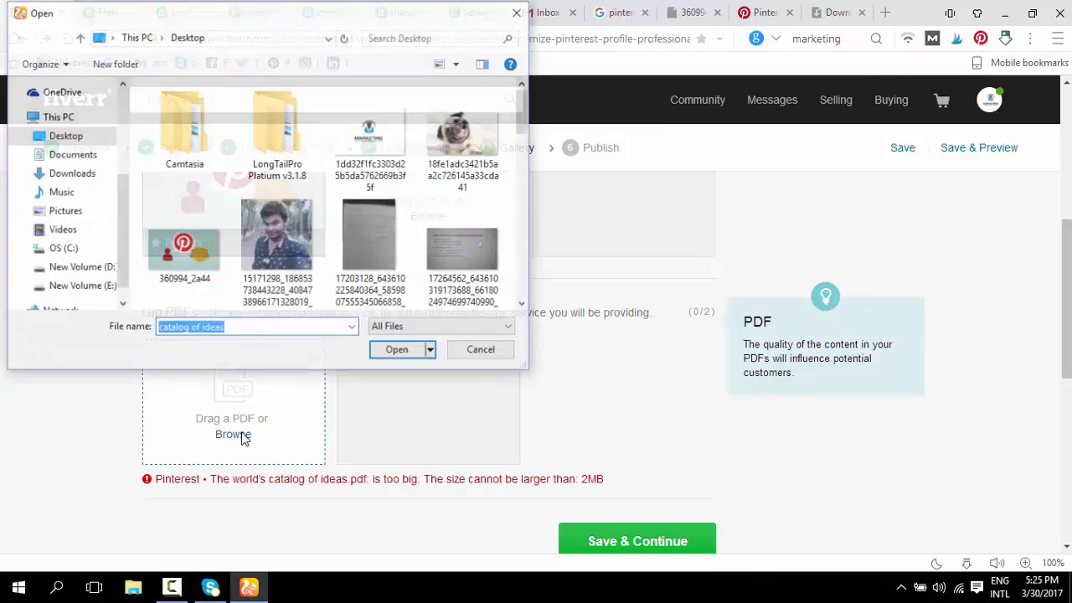
{"action": "left_click_drag", "start_coordinate": [526, 112], "coordinate": [531, 236]}
{"action": "left_click", "coordinate": [218, 224]}
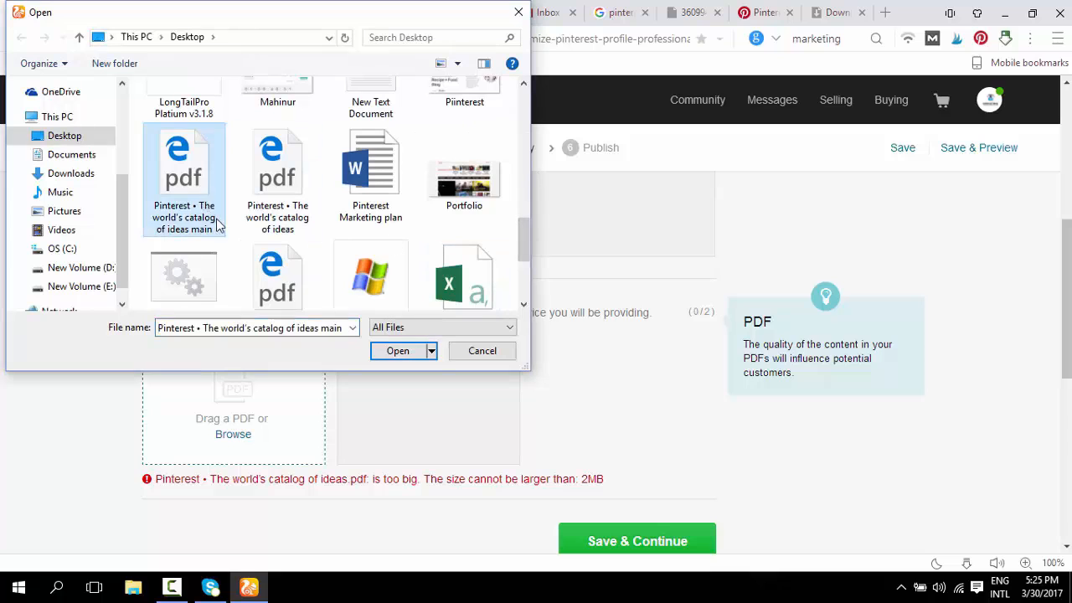
{"action": "left_click", "coordinate": [390, 351]}
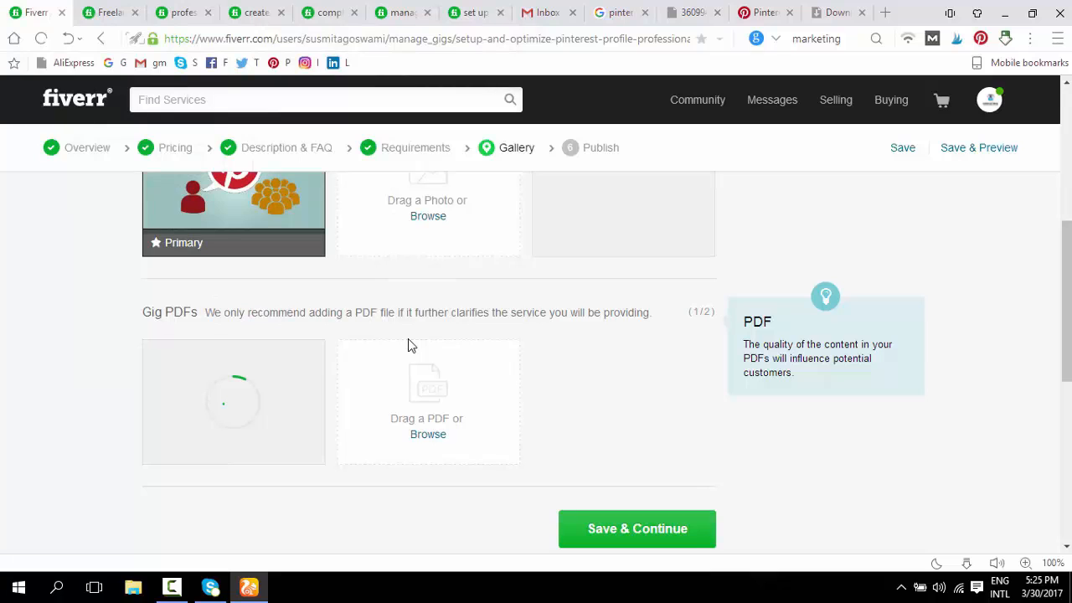
- Review the uploaded gallery and save it to continue to the Publish step
{"action": "scroll", "coordinate": [408, 343], "scroll_direction": "up", "scroll_amount": 5}
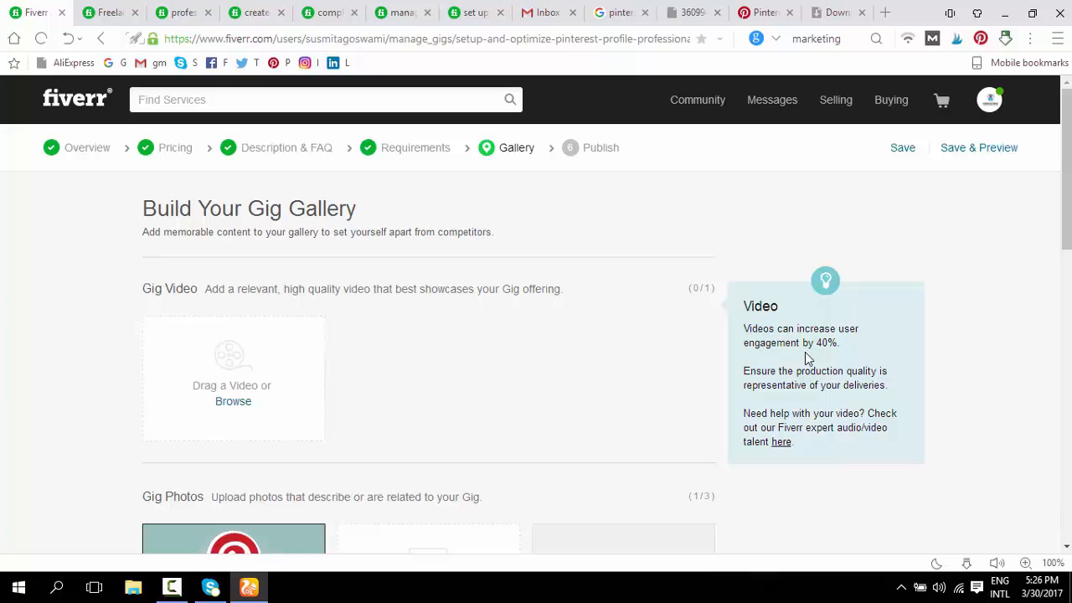
{"action": "scroll", "coordinate": [749, 408], "scroll_direction": "down", "scroll_amount": 8}
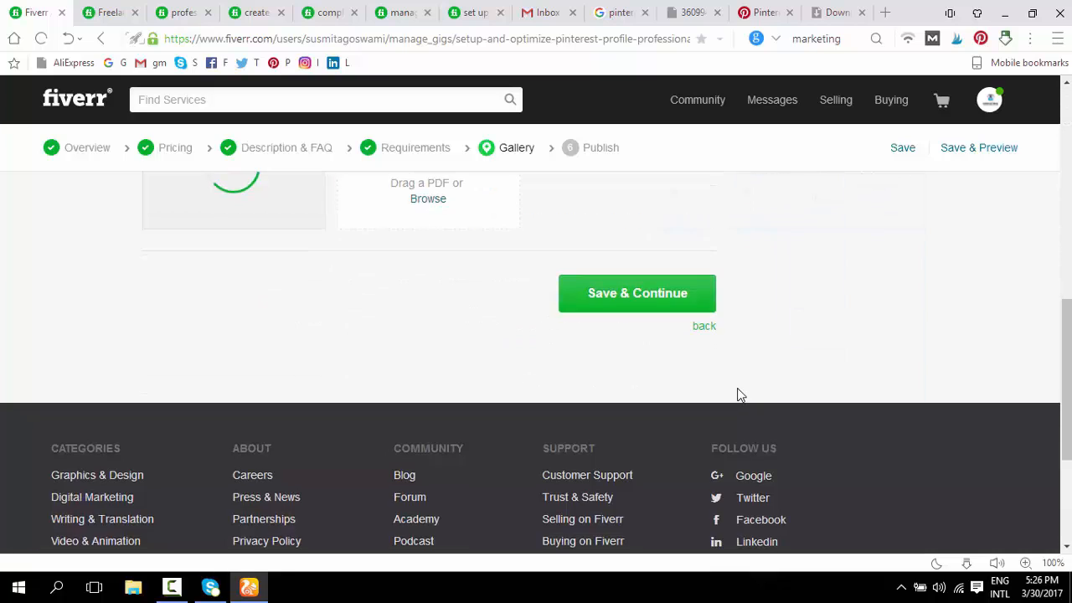
{"action": "scroll", "coordinate": [741, 396], "scroll_direction": "up", "scroll_amount": 2}
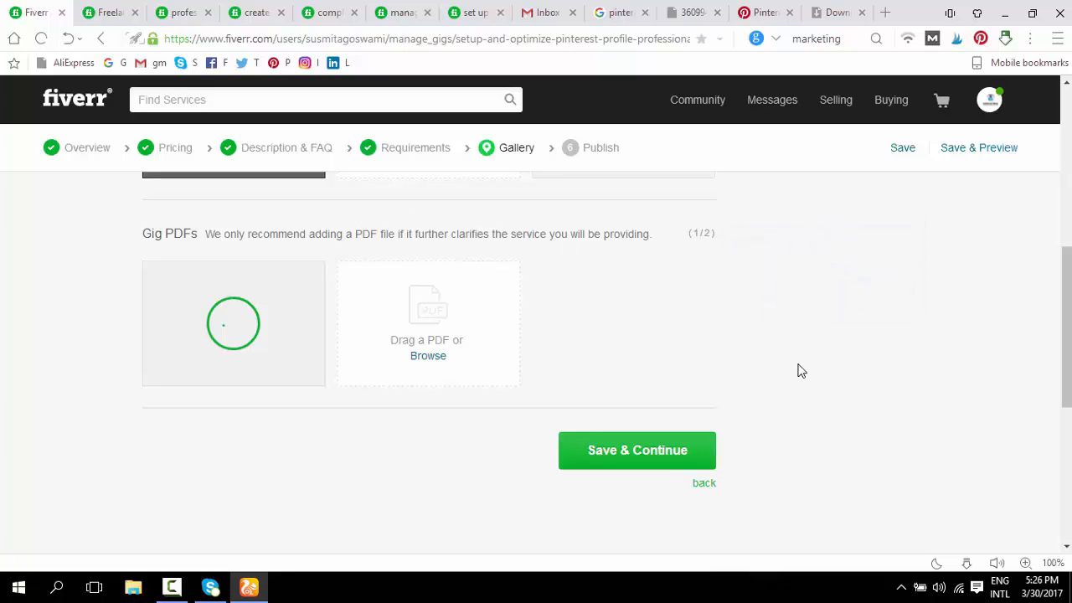
{"action": "scroll", "coordinate": [867, 439], "scroll_direction": "down", "scroll_amount": 1}
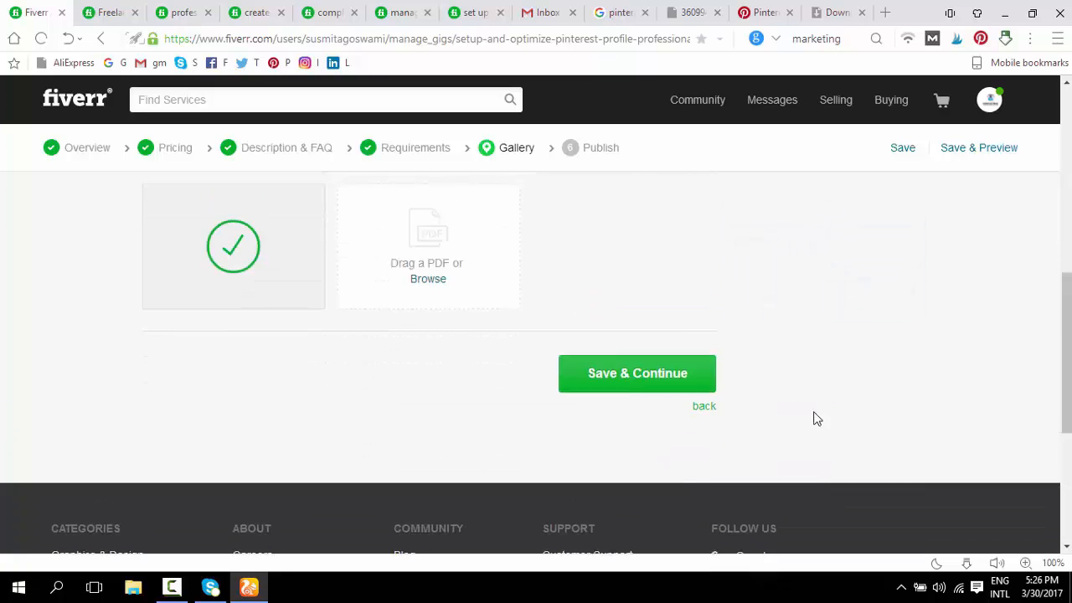
{"action": "scroll", "coordinate": [814, 419], "scroll_direction": "up", "scroll_amount": 1}
{"action": "left_click", "coordinate": [648, 453]}
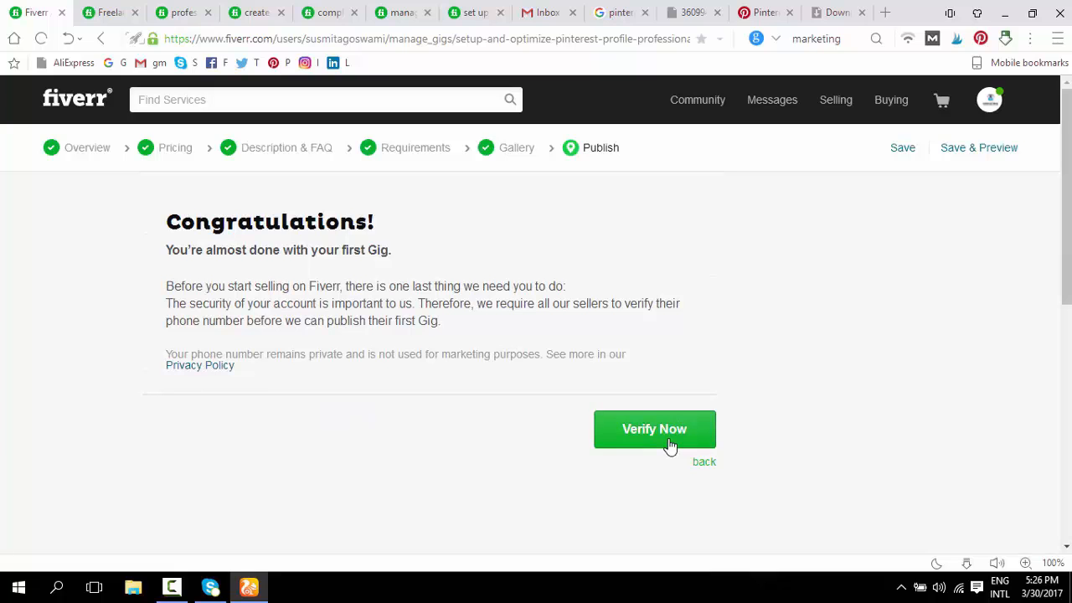
- Enter the phone number, request an SMS code, and submit the received verification code
{"action": "left_click", "coordinate": [670, 446]}
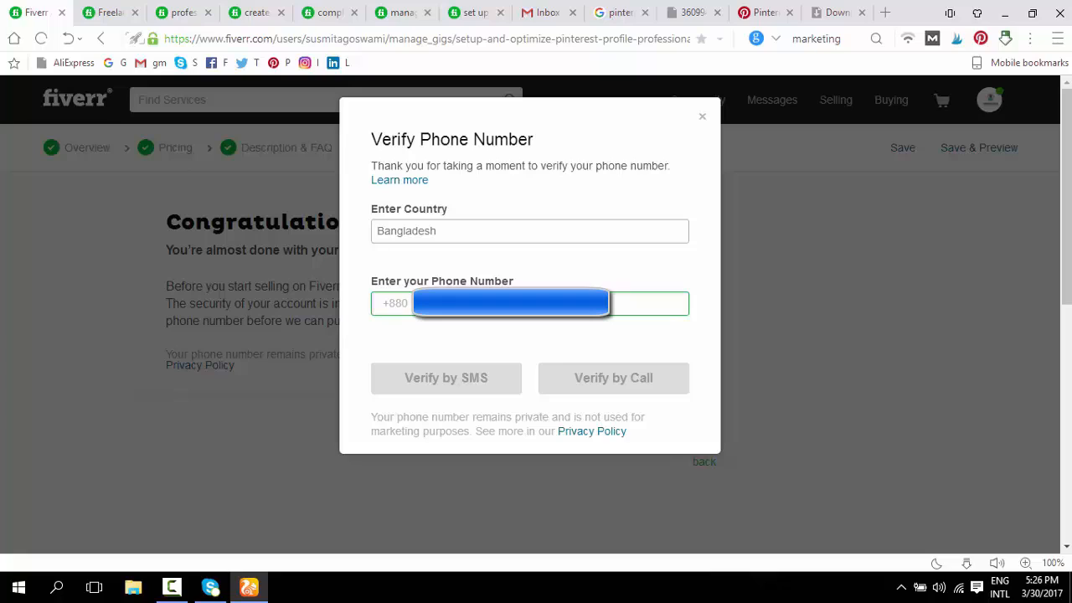
{"action": "type", "text": "0"}
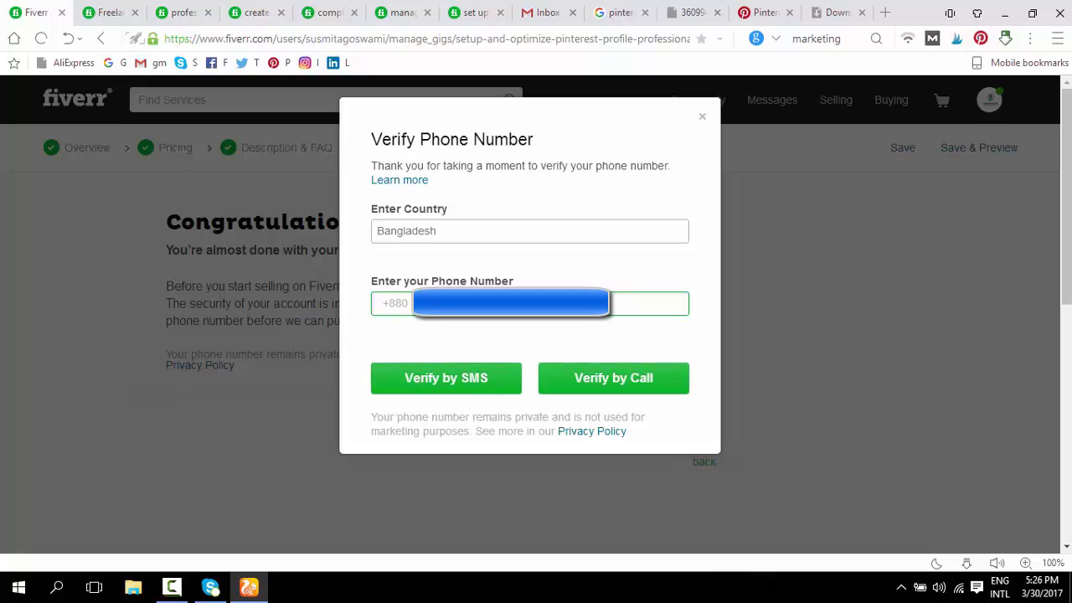
{"action": "left_click", "coordinate": [451, 381]}
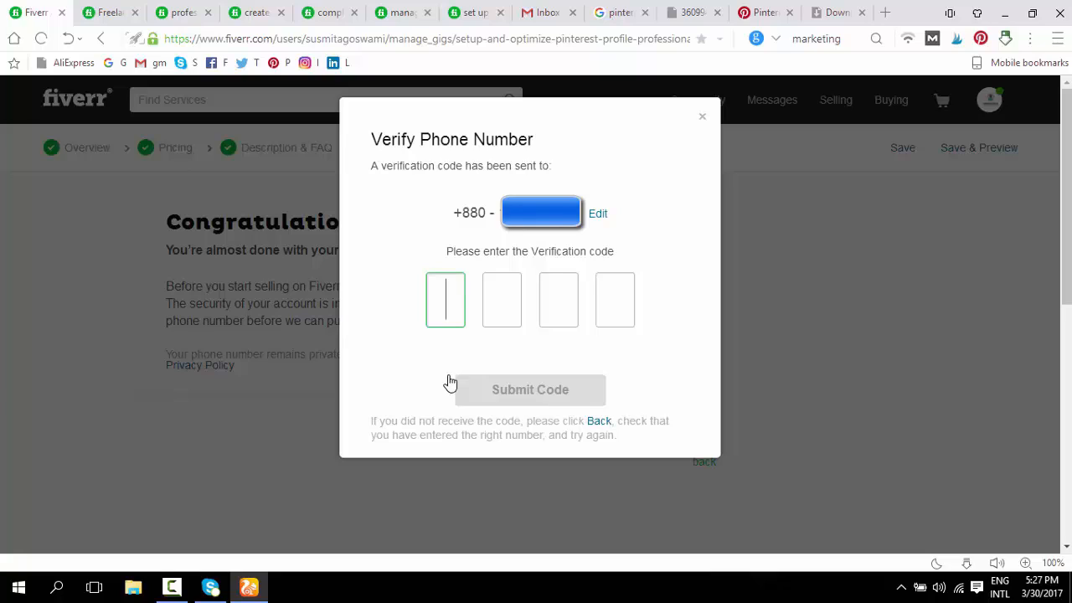
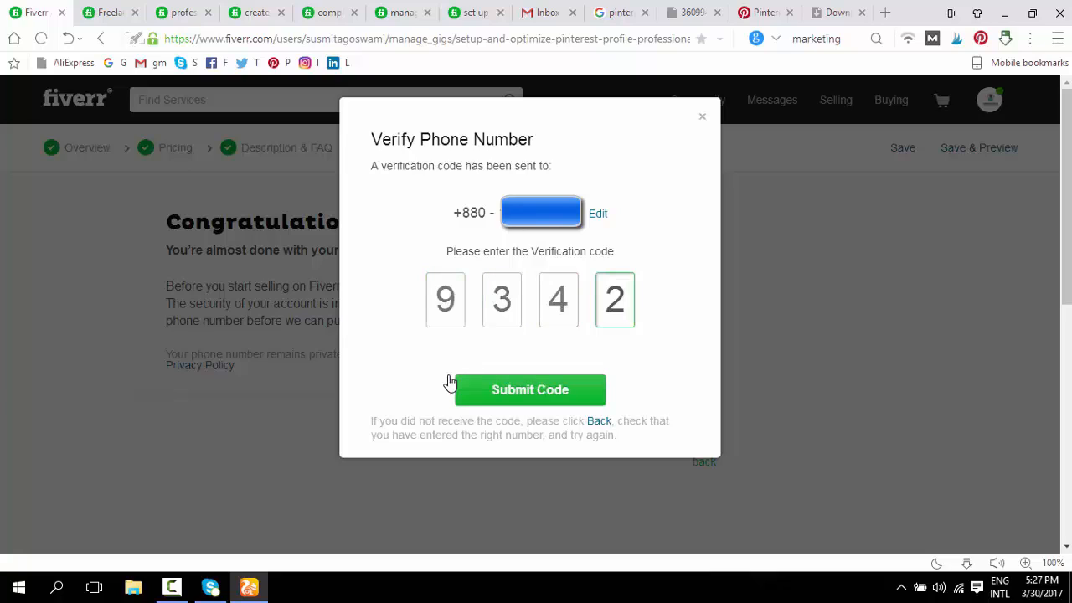
{"action": "left_click", "coordinate": [505, 390]}
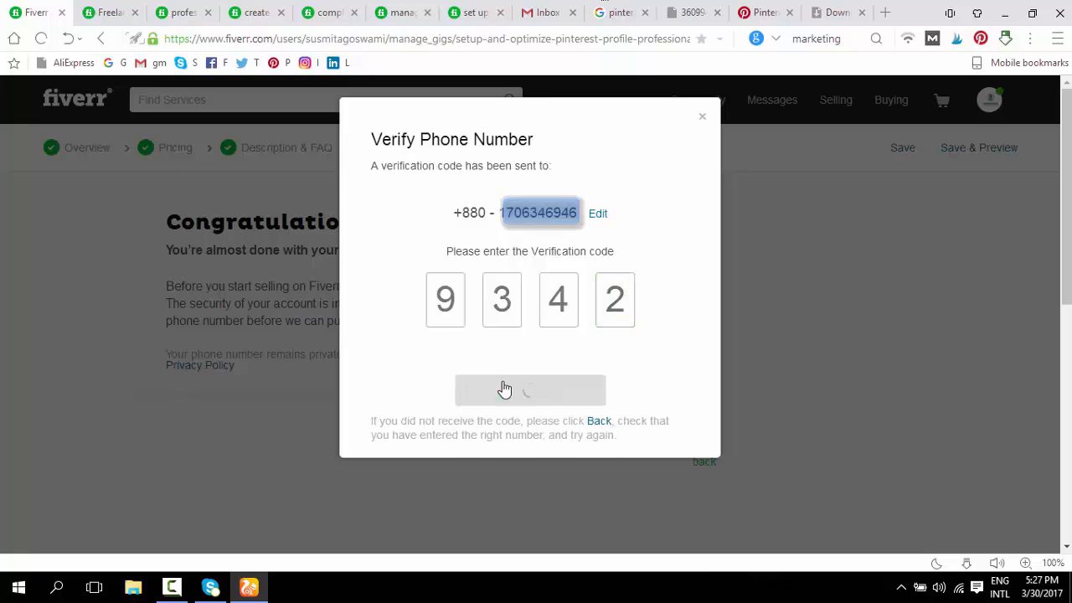
{"action": "left_click", "coordinate": [518, 290]}
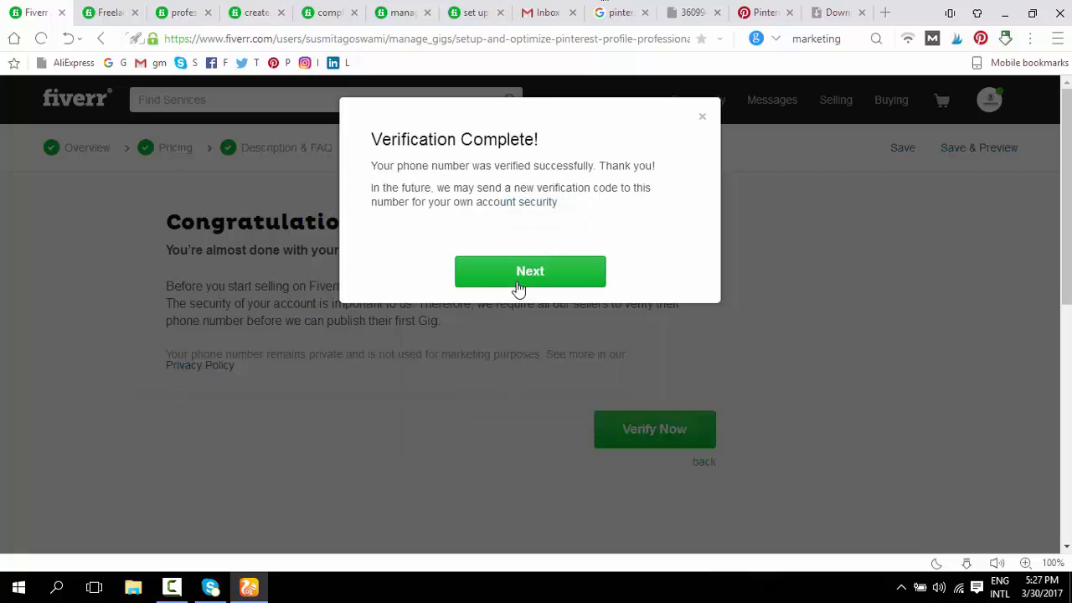
{"action": "left_click", "coordinate": [628, 240]}
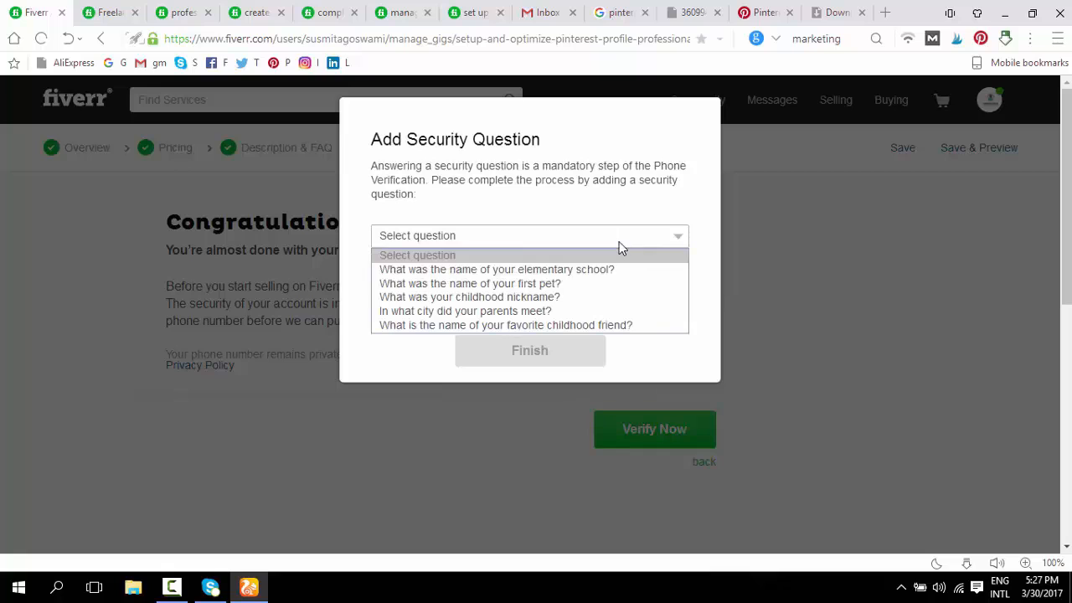
- Choose 'What was your childhood nickname?' and enter the answer in lowercase to add it
{"action": "left_click", "coordinate": [550, 297]}
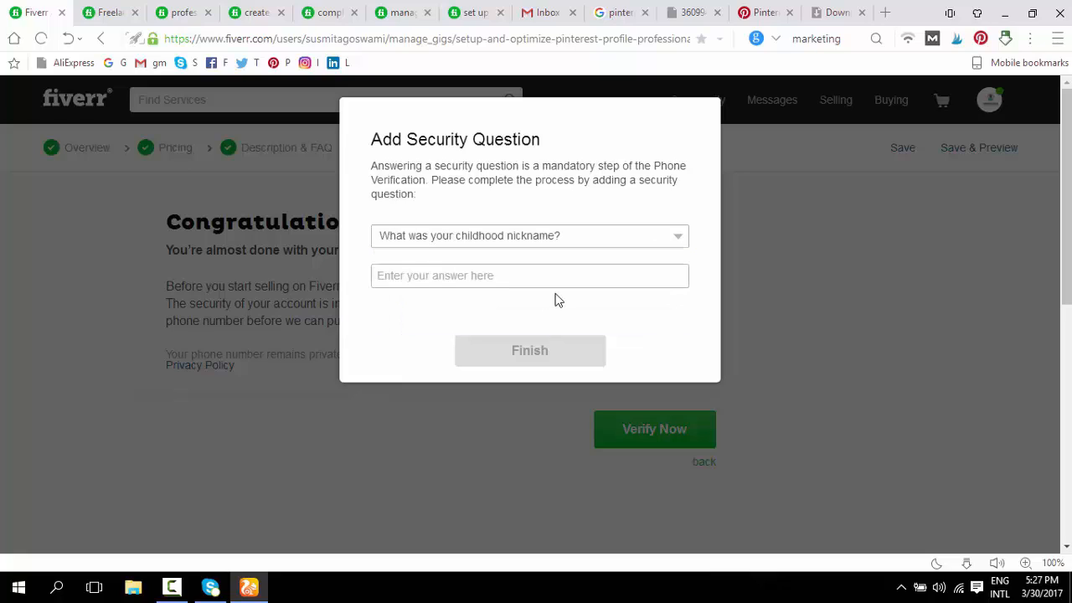
{"action": "left_click", "coordinate": [533, 275]}
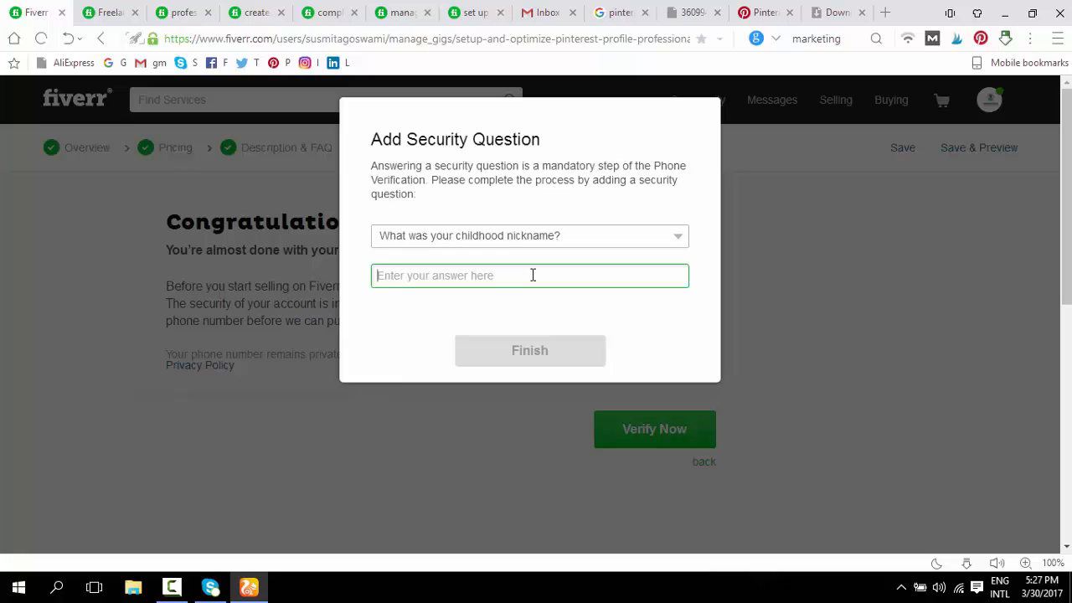
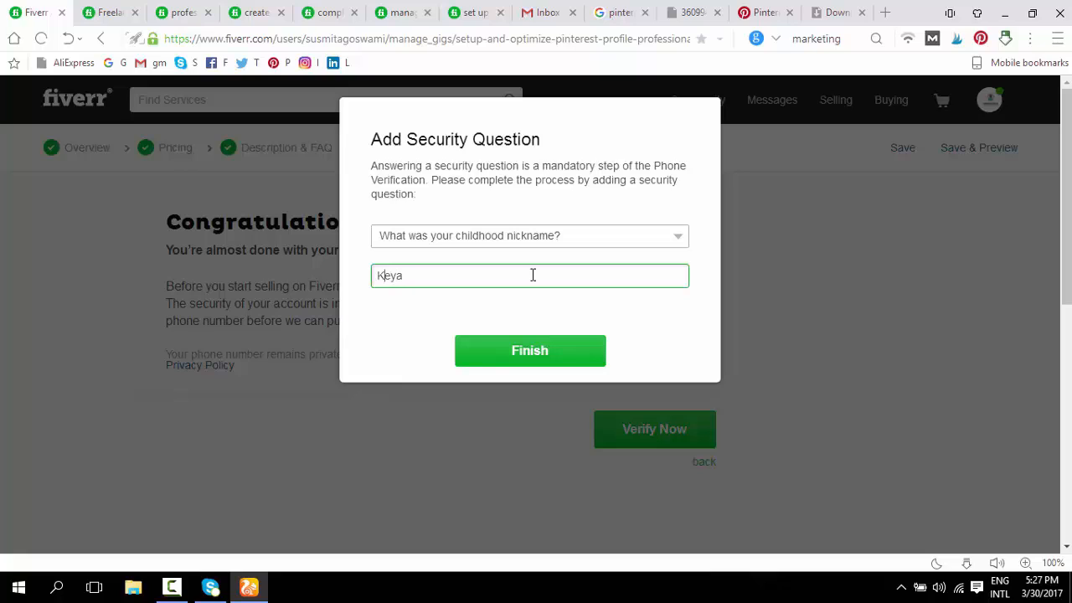
{"action": "left_click", "coordinate": [545, 354]}
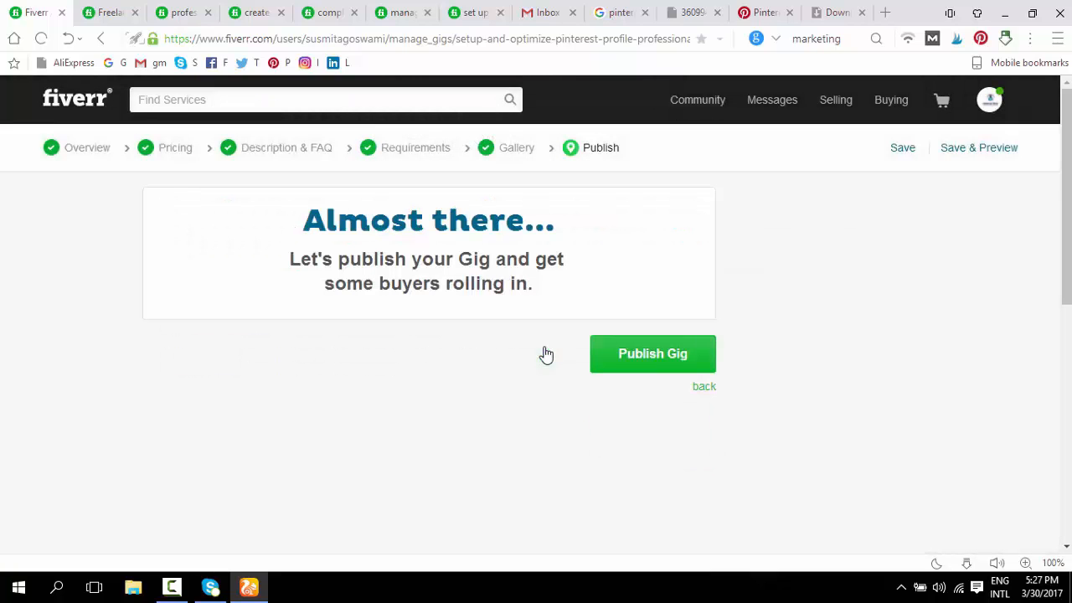
- Publish the 'setup and optimize Pinterest profile professionally' gig so it is live and listed under My Gigs
{"action": "left_click", "coordinate": [629, 364]}
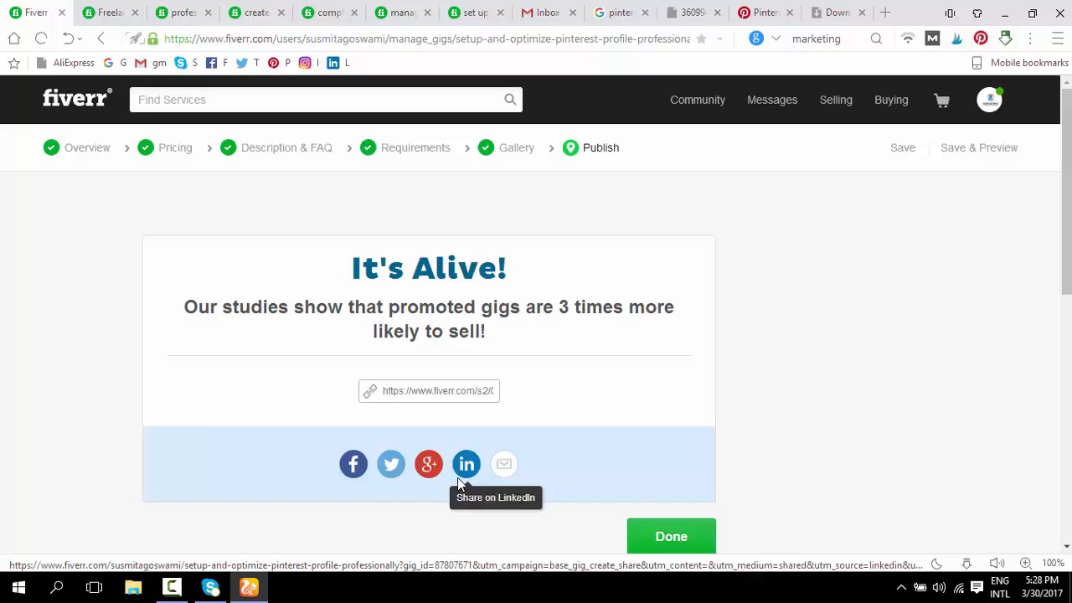
{"action": "scroll", "coordinate": [598, 495], "scroll_direction": "down", "scroll_amount": 1}
- Dismiss the gig-created confirmation and preview the Pinterest gig from its My Gigs actions menu
{"action": "left_click", "coordinate": [659, 474]}
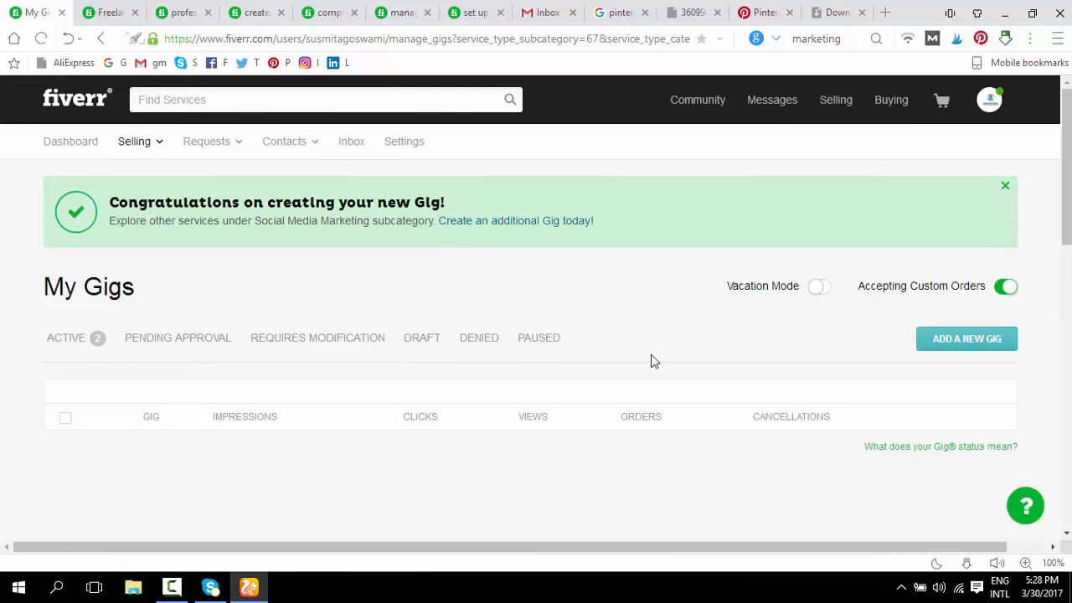
{"action": "scroll", "coordinate": [661, 369], "scroll_direction": "down", "scroll_amount": 2}
{"action": "scroll", "coordinate": [706, 340], "scroll_direction": "up", "scroll_amount": 1}
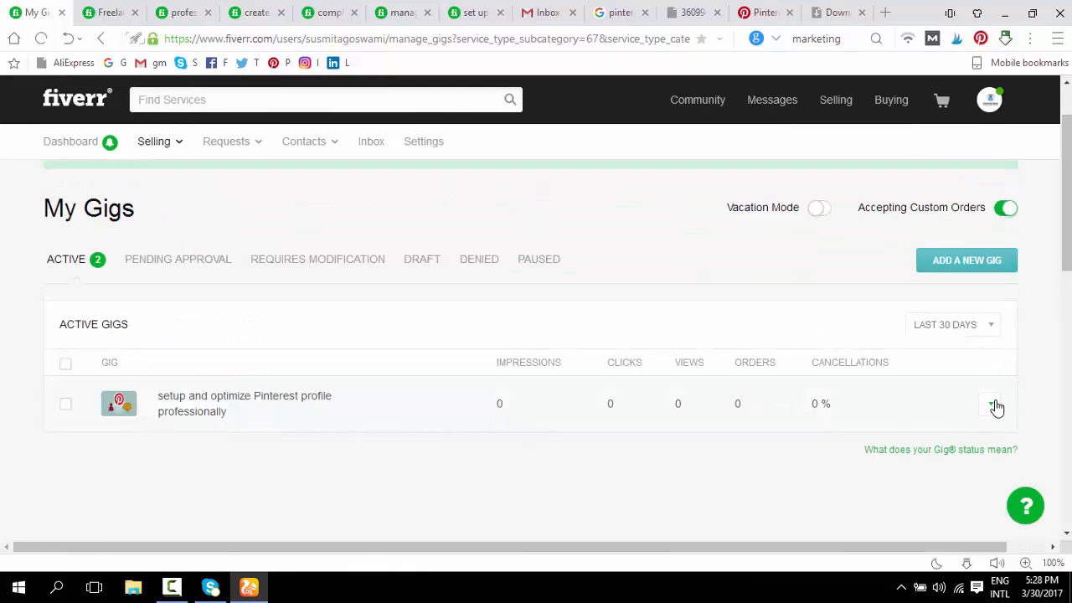
{"action": "left_click", "coordinate": [992, 405]}
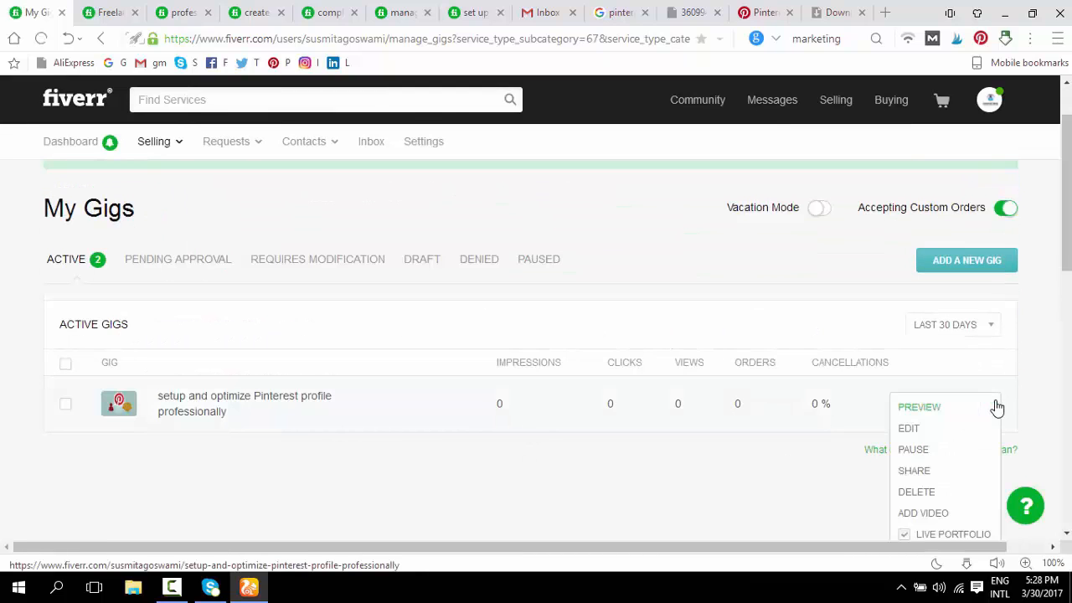
{"action": "left_click", "coordinate": [931, 407]}
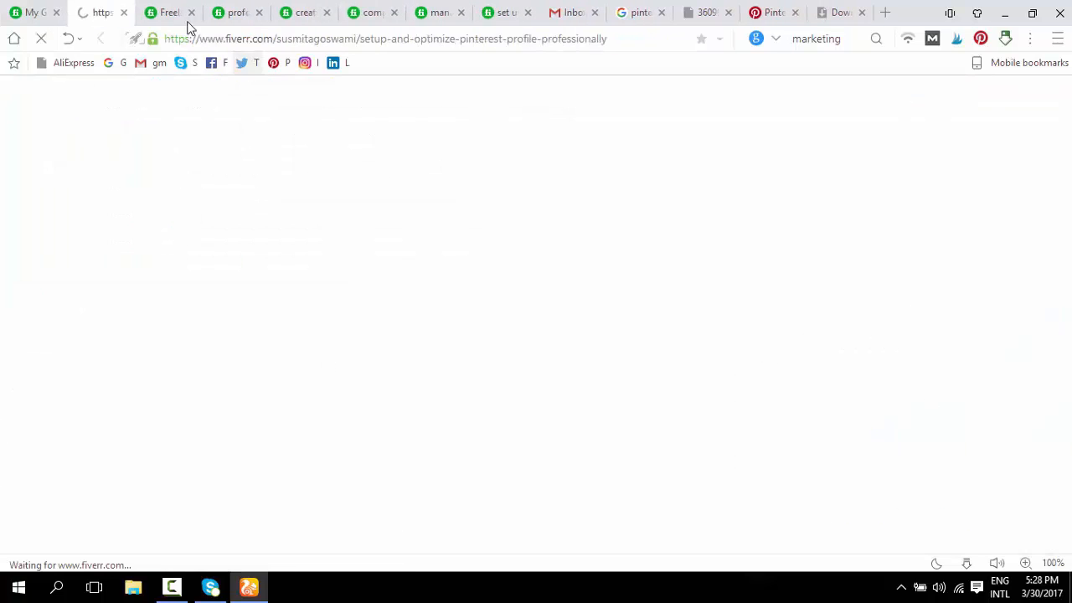
- Close the six leftover Fiverr browser tabs
{"action": "left_click", "coordinate": [187, 12]}
{"action": "left_click", "coordinate": [191, 13]}
{"action": "left_click", "coordinate": [191, 13]}
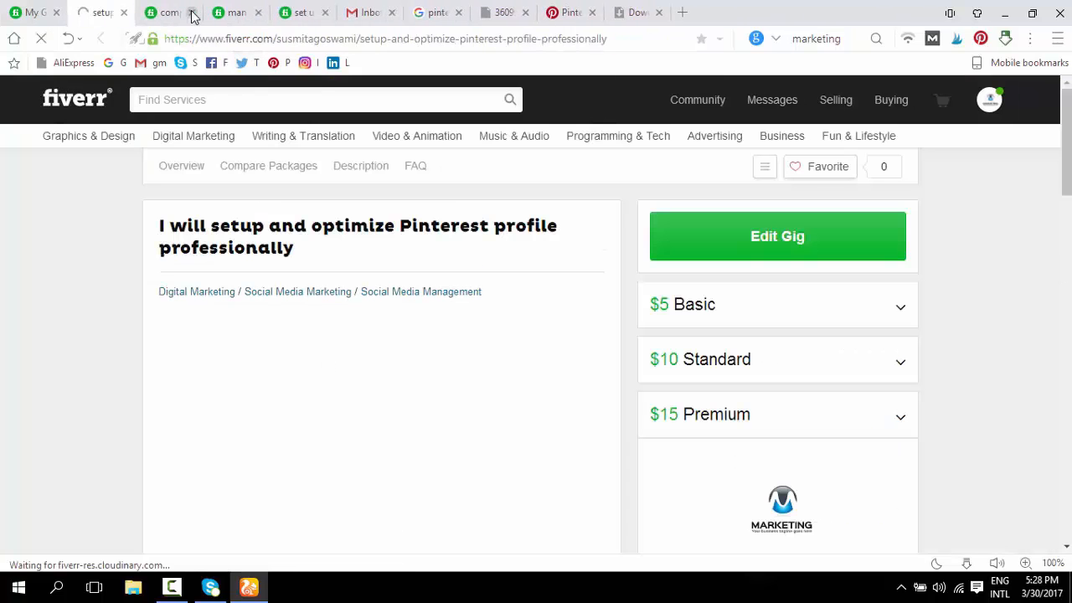
{"action": "left_click", "coordinate": [191, 12]}
{"action": "left_click", "coordinate": [191, 12]}
{"action": "left_click", "coordinate": [191, 12]}
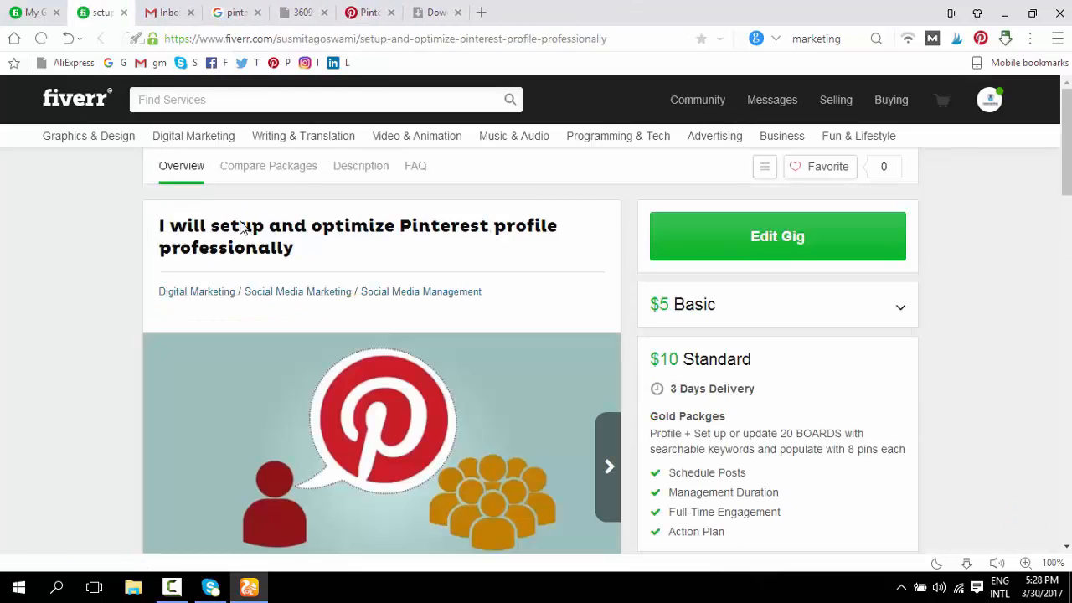
- Advance the live gig's gallery to its next image
{"action": "scroll", "coordinate": [634, 327], "scroll_direction": "down", "scroll_amount": 1}
{"action": "scroll", "coordinate": [611, 352], "scroll_direction": "down", "scroll_amount": 1}
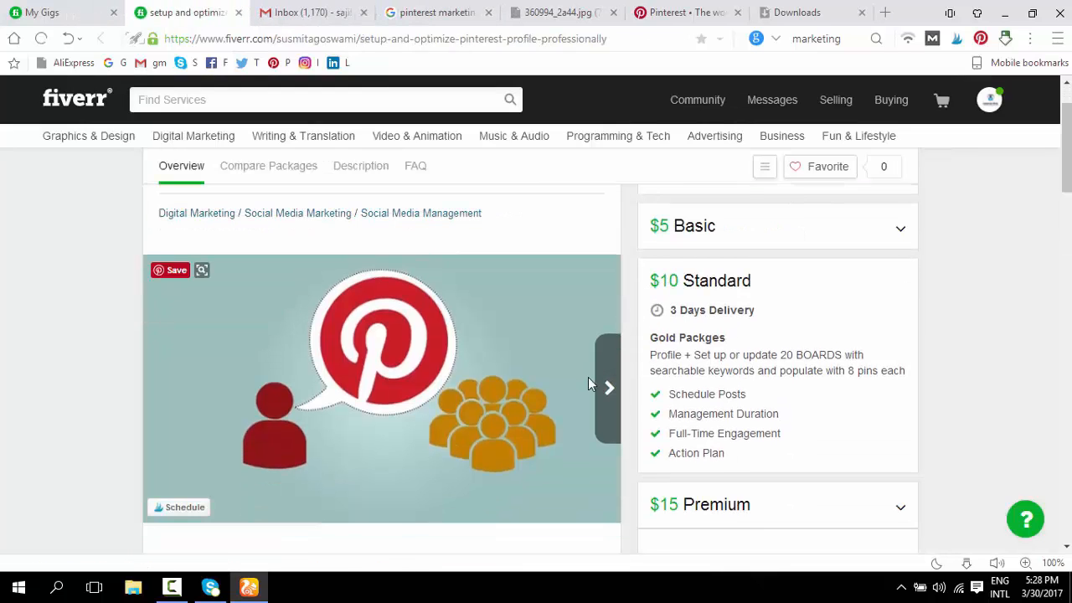
{"action": "left_click", "coordinate": [610, 394]}
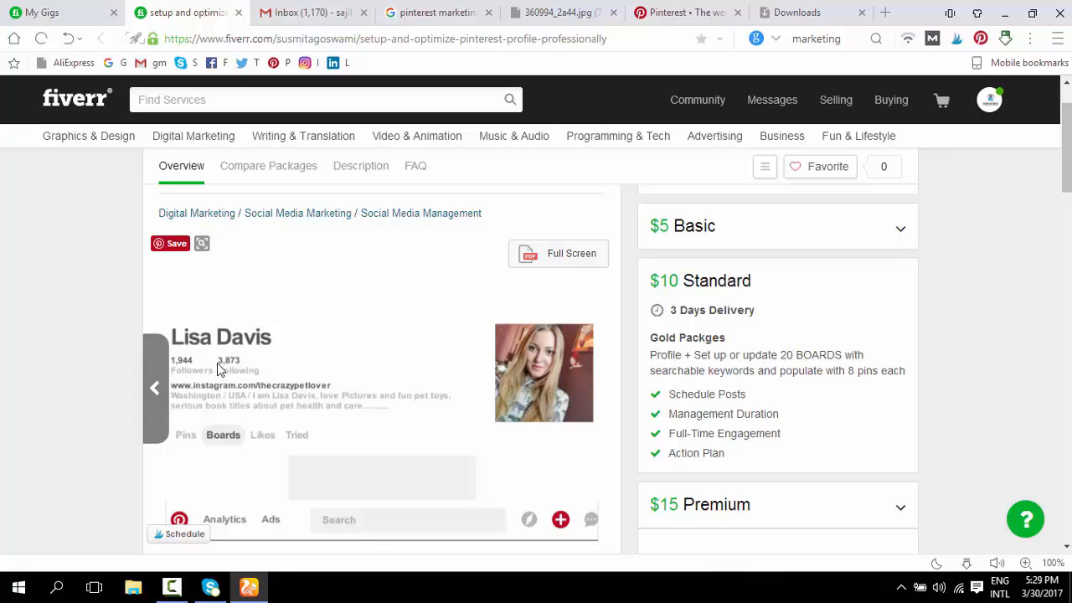
- Review the $5/$10/$15 package comparison, the description and the FAQ on the live gig page
{"action": "scroll", "coordinate": [196, 364], "scroll_direction": "down", "scroll_amount": 6}
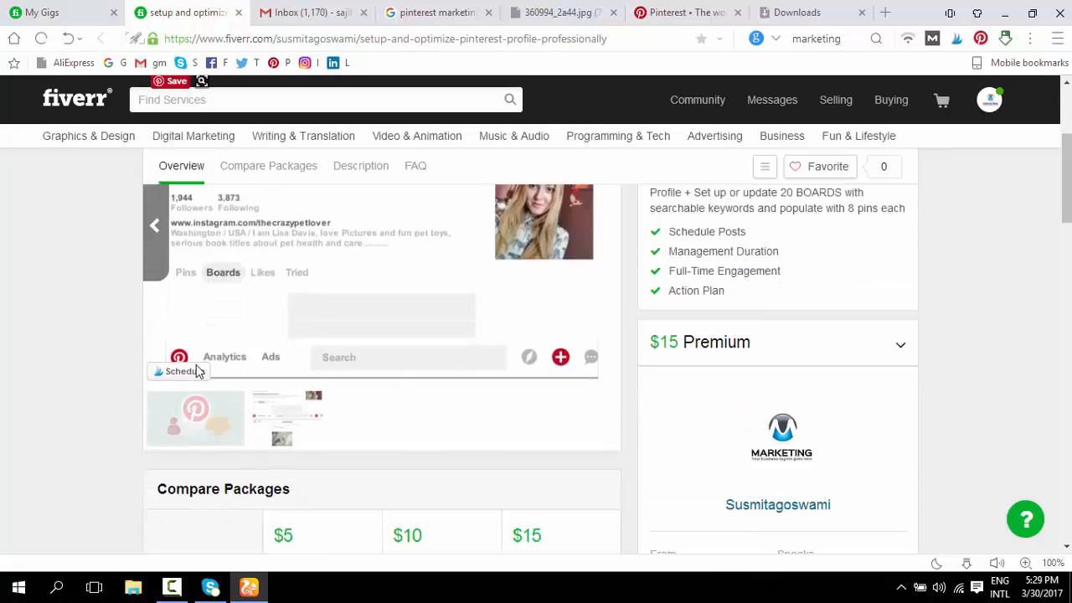
{"action": "scroll", "coordinate": [198, 366], "scroll_direction": "down", "scroll_amount": 3}
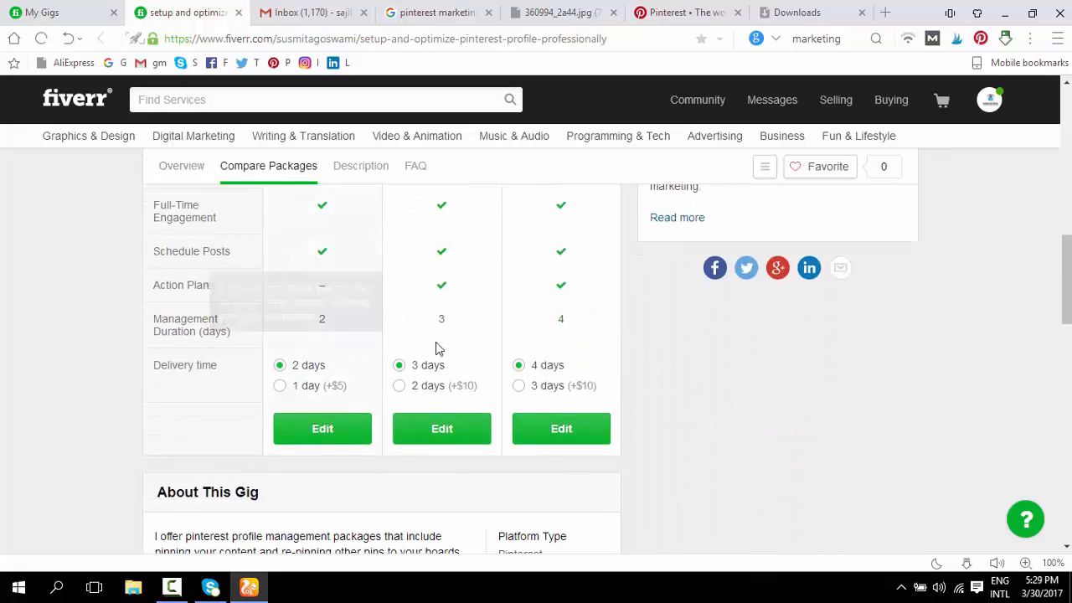
{"action": "scroll", "coordinate": [536, 345], "scroll_direction": "up", "scroll_amount": 1}
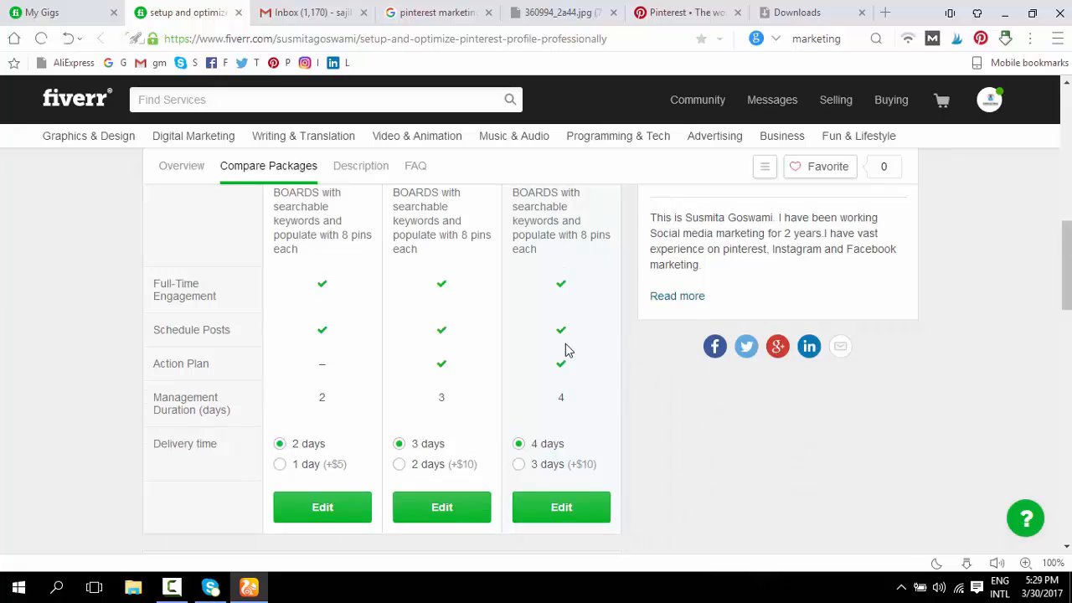
{"action": "scroll", "coordinate": [565, 350], "scroll_direction": "up", "scroll_amount": 1}
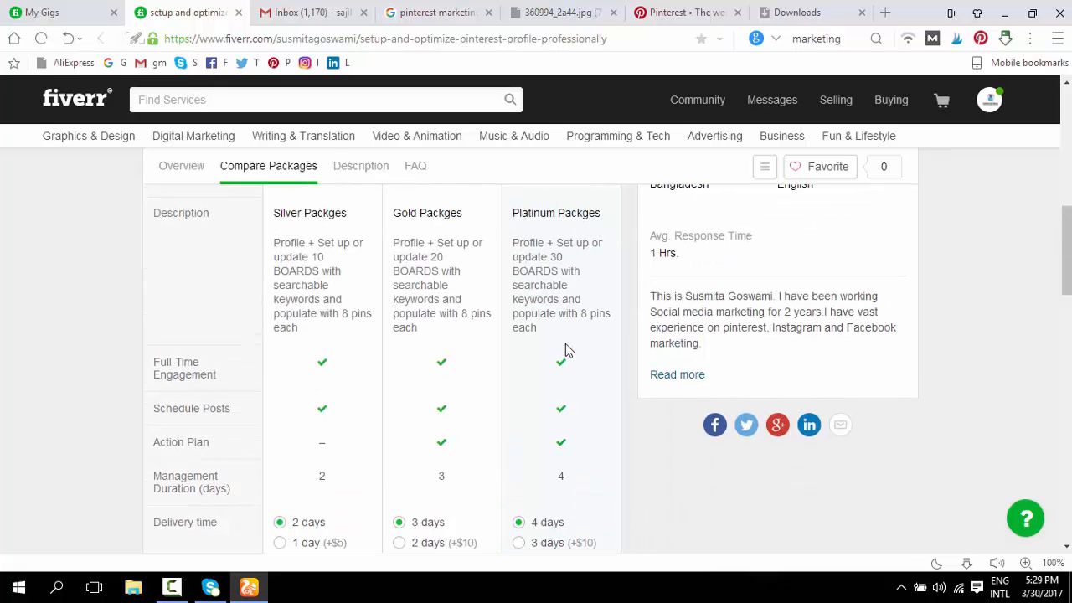
{"action": "scroll", "coordinate": [565, 351], "scroll_direction": "up", "scroll_amount": 2}
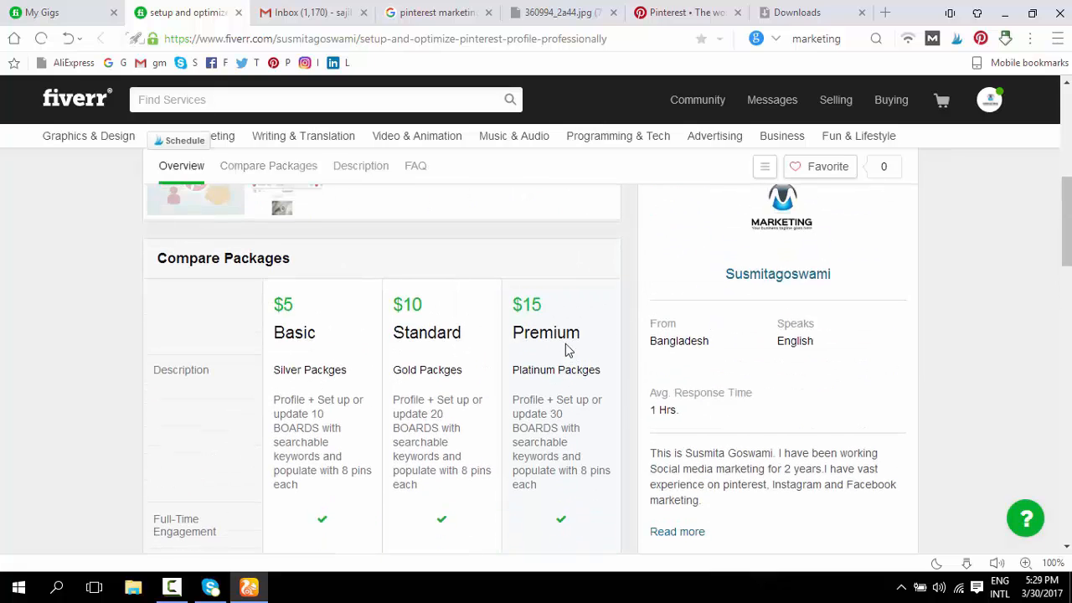
{"action": "scroll", "coordinate": [567, 347], "scroll_direction": "up", "scroll_amount": 5}
{"action": "scroll", "coordinate": [536, 335], "scroll_direction": "down", "scroll_amount": 4}
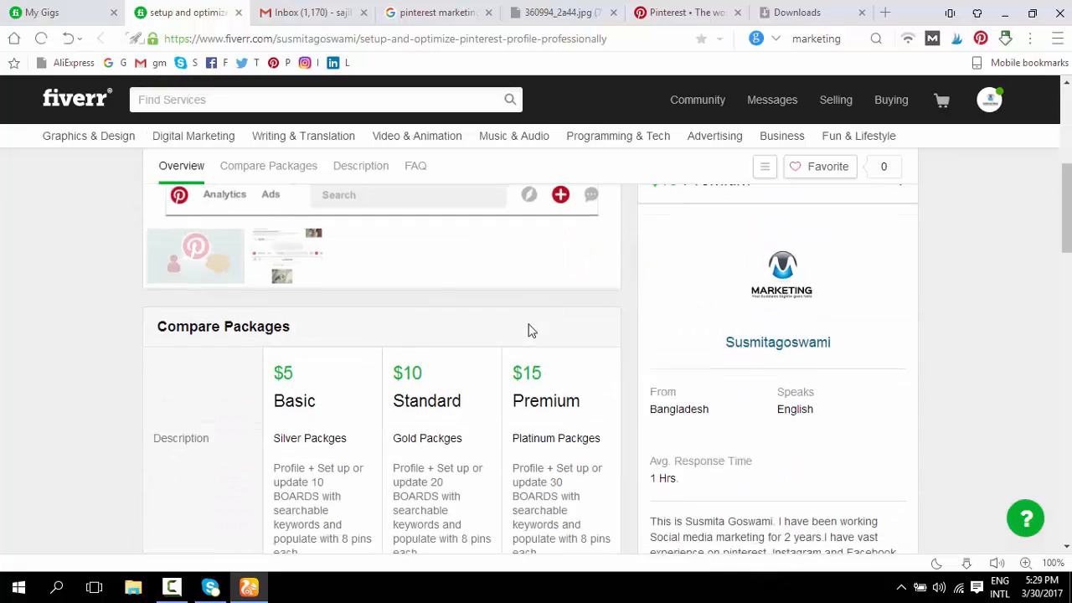
{"action": "scroll", "coordinate": [528, 331], "scroll_direction": "down", "scroll_amount": 8}
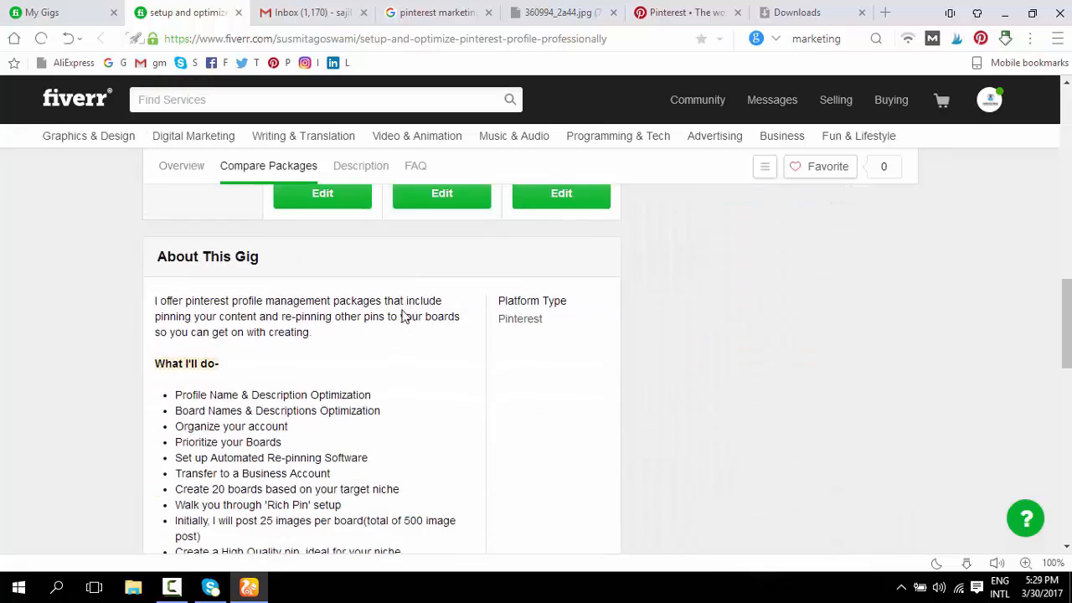
{"action": "scroll", "coordinate": [398, 315], "scroll_direction": "down", "scroll_amount": 4}
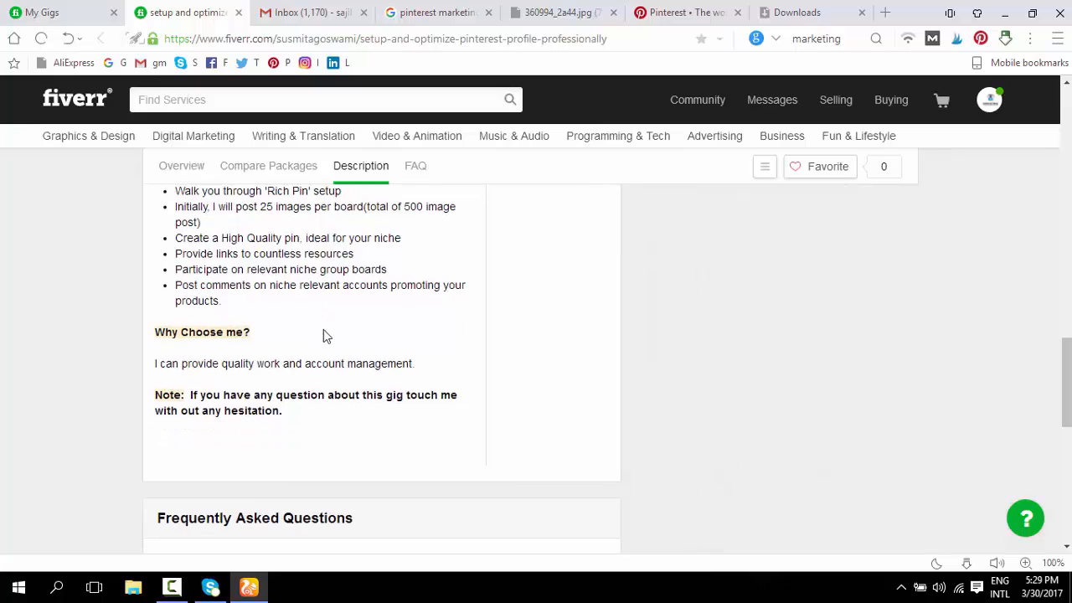
{"action": "scroll", "coordinate": [324, 335], "scroll_direction": "down", "scroll_amount": 3}
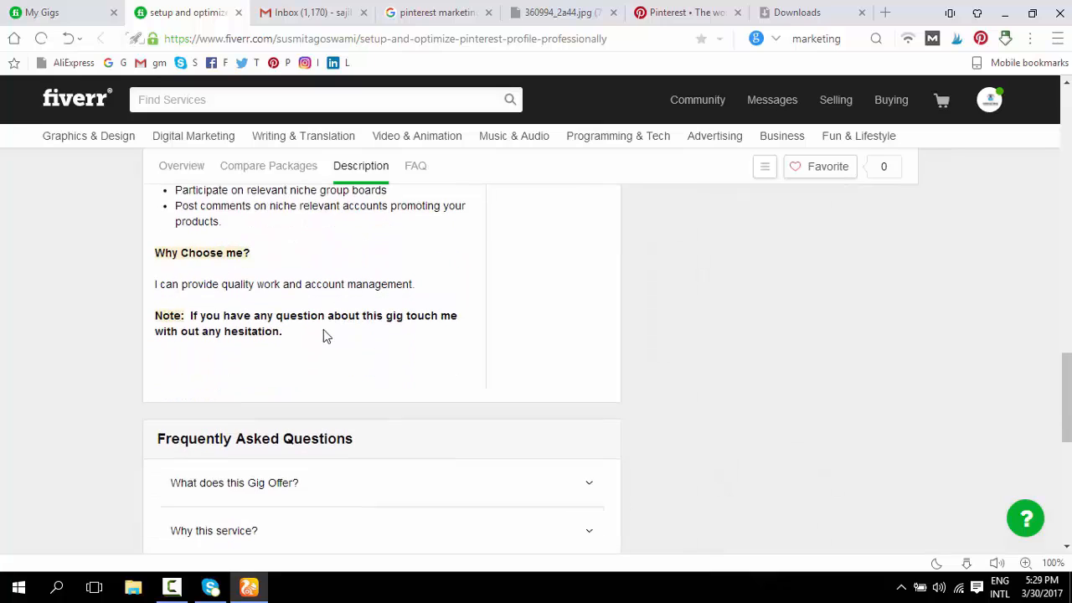
{"action": "scroll", "coordinate": [592, 410], "scroll_direction": "up", "scroll_amount": 10}
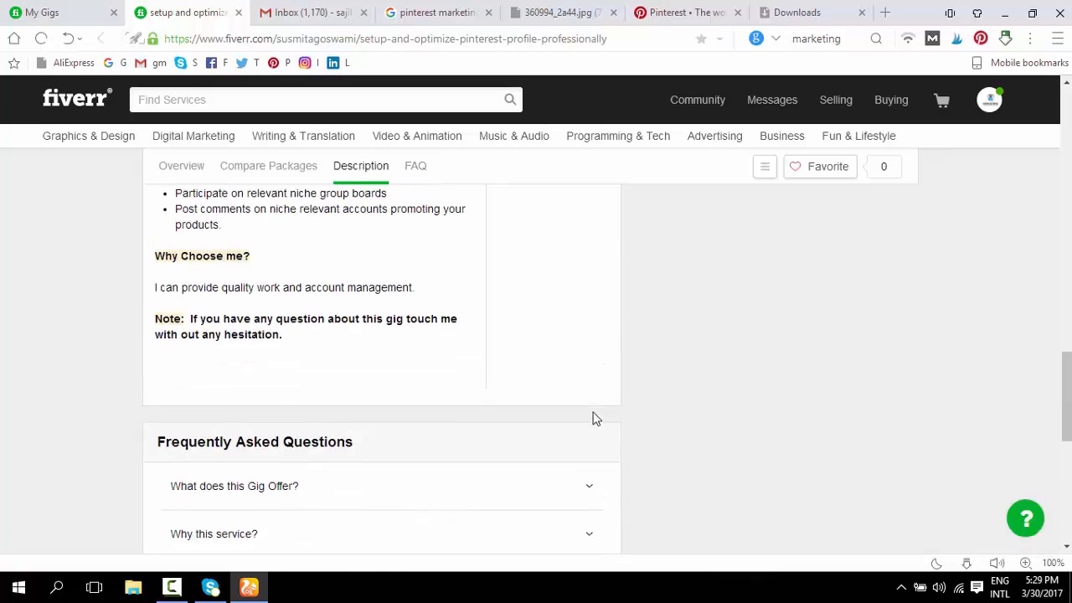
{"action": "scroll", "coordinate": [590, 385], "scroll_direction": "up", "scroll_amount": 8}
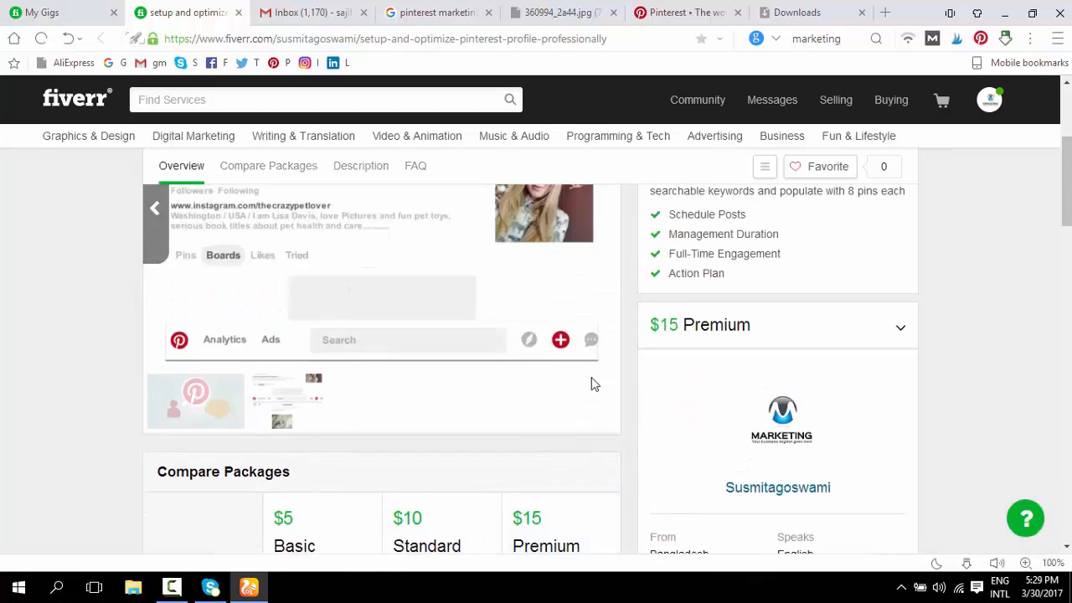
{"action": "scroll", "coordinate": [593, 376], "scroll_direction": "up", "scroll_amount": 2}
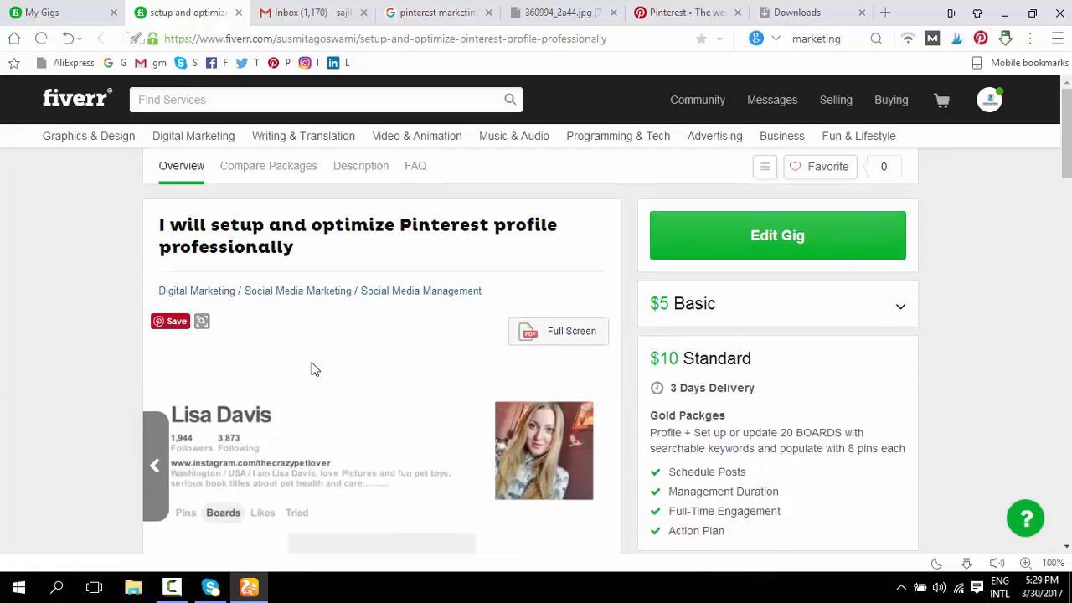
{"action": "scroll", "coordinate": [612, 405], "scroll_direction": "down", "scroll_amount": 6}
{"action": "scroll", "coordinate": [698, 406], "scroll_direction": "down", "scroll_amount": 1}
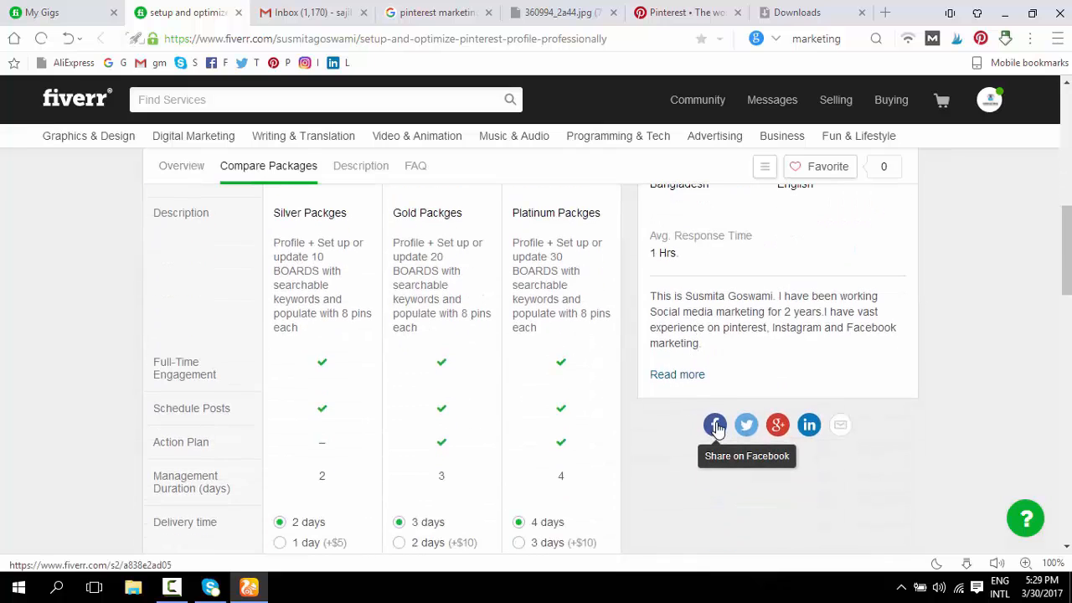
{"action": "scroll", "coordinate": [663, 433], "scroll_direction": "up", "scroll_amount": 2}
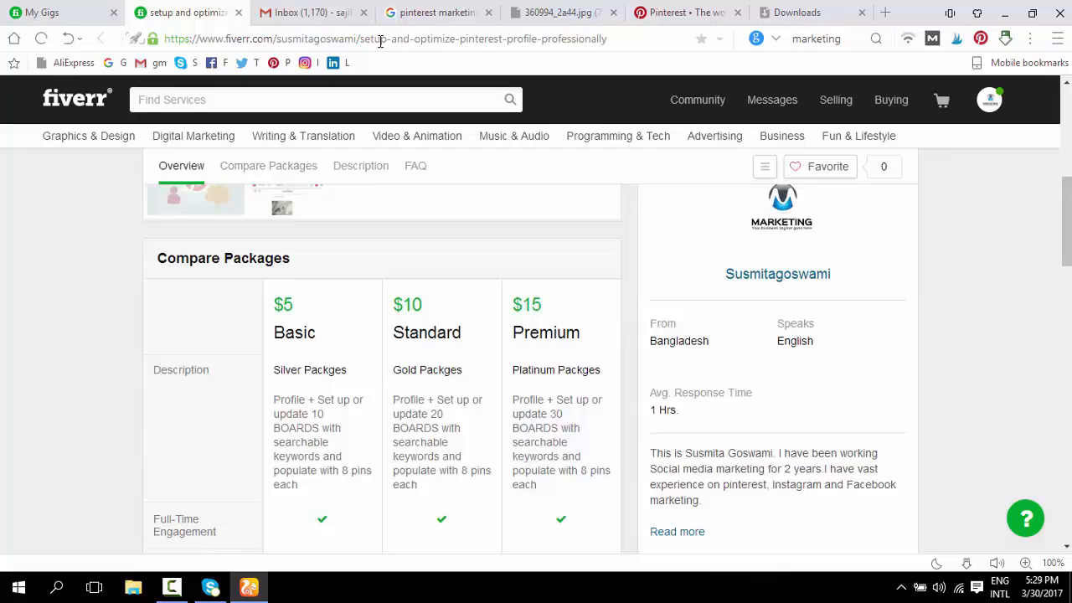
- Copy the live Pinterest gig page's URL from the address bar
{"action": "left_click", "coordinate": [627, 41]}
{"action": "right_click", "coordinate": [626, 43]}
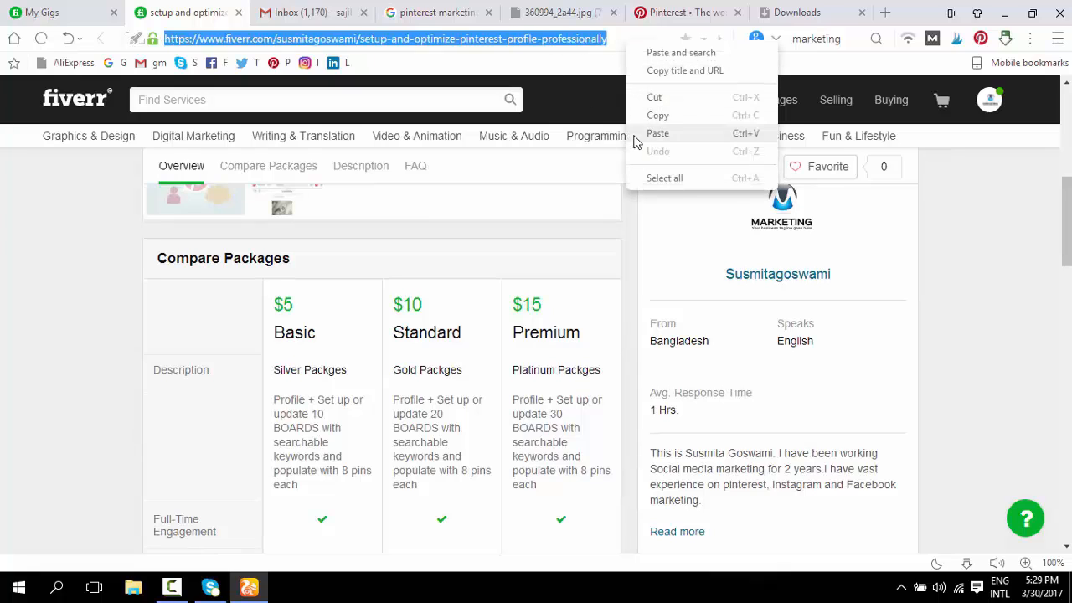
{"action": "left_click", "coordinate": [653, 115]}
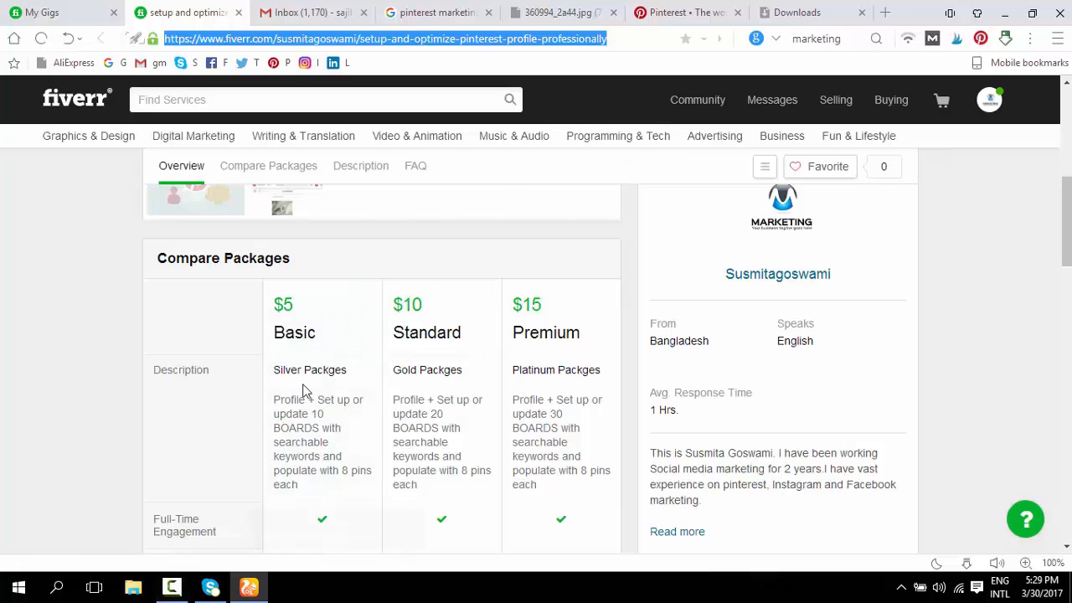
{"action": "scroll", "coordinate": [503, 360], "scroll_direction": "up", "scroll_amount": 4}
{"action": "scroll", "coordinate": [534, 346], "scroll_direction": "up", "scroll_amount": 2}
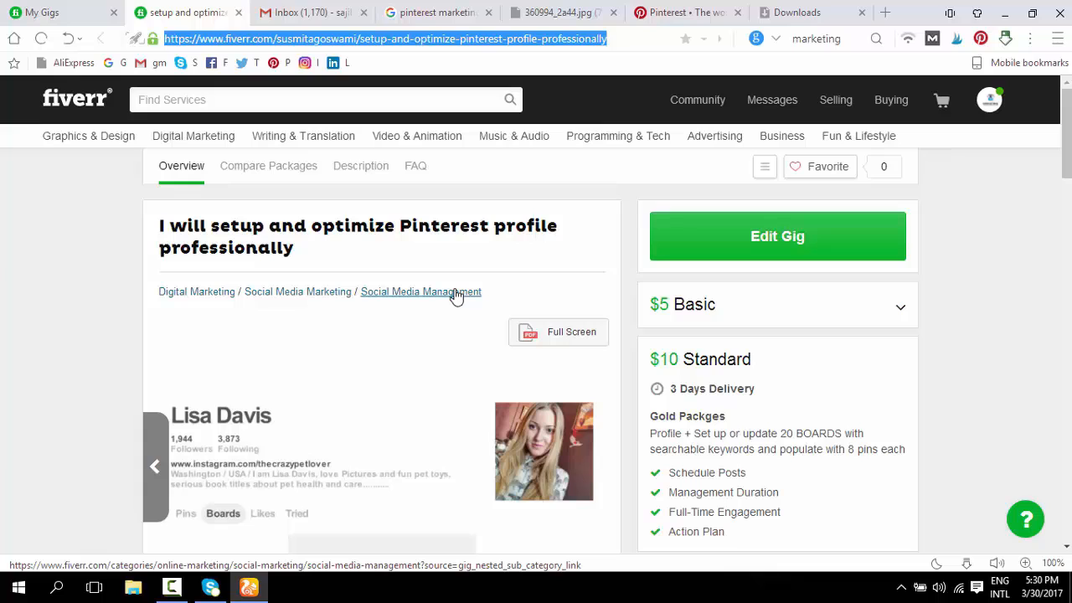
{"action": "scroll", "coordinate": [455, 296], "scroll_direction": "down", "scroll_amount": 2}
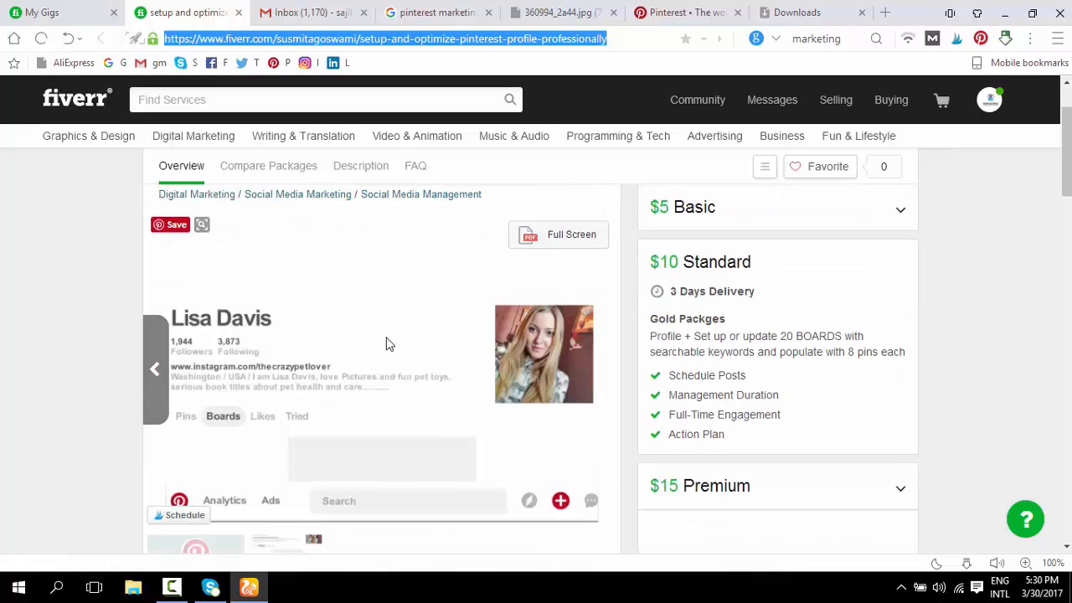